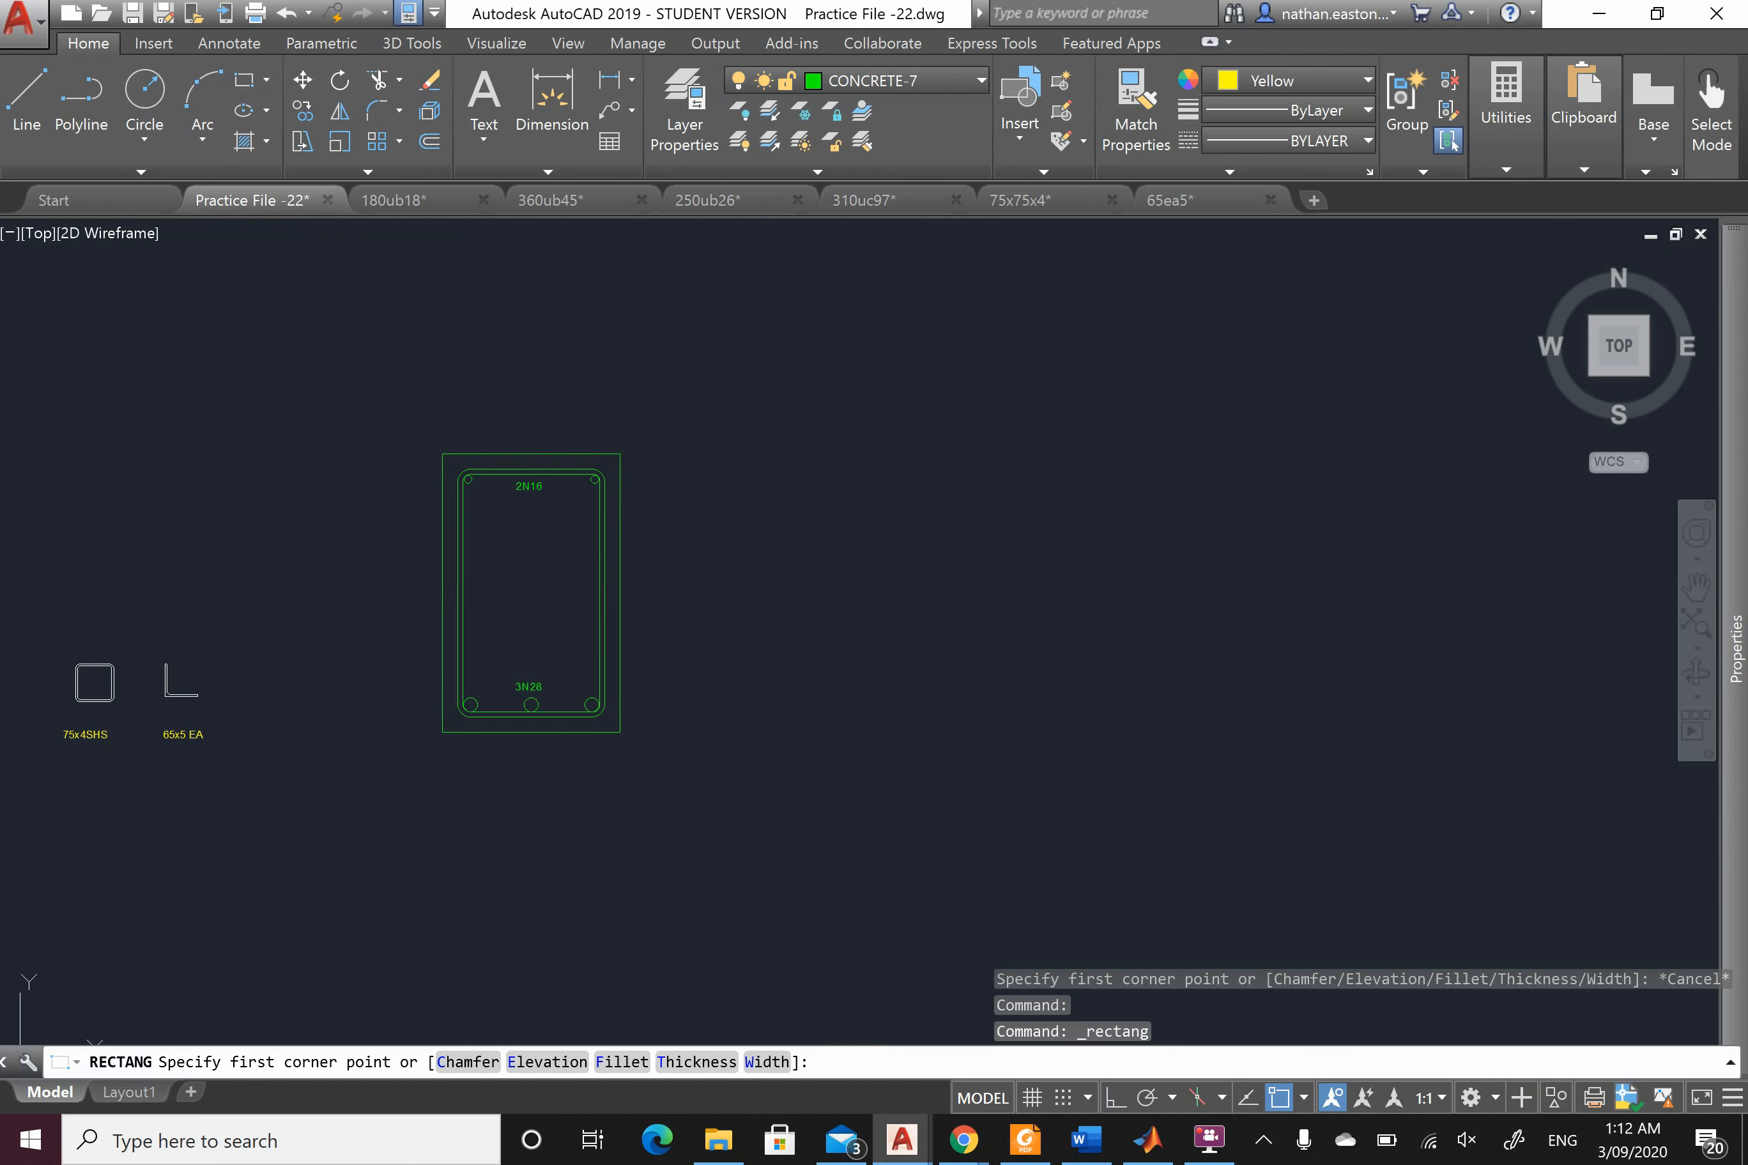
Step: Draw a 3000 by 550 rectangle beside the reinforced concrete section, level with its top edge, and turn on orthogonal mode
left_click(700, 454)
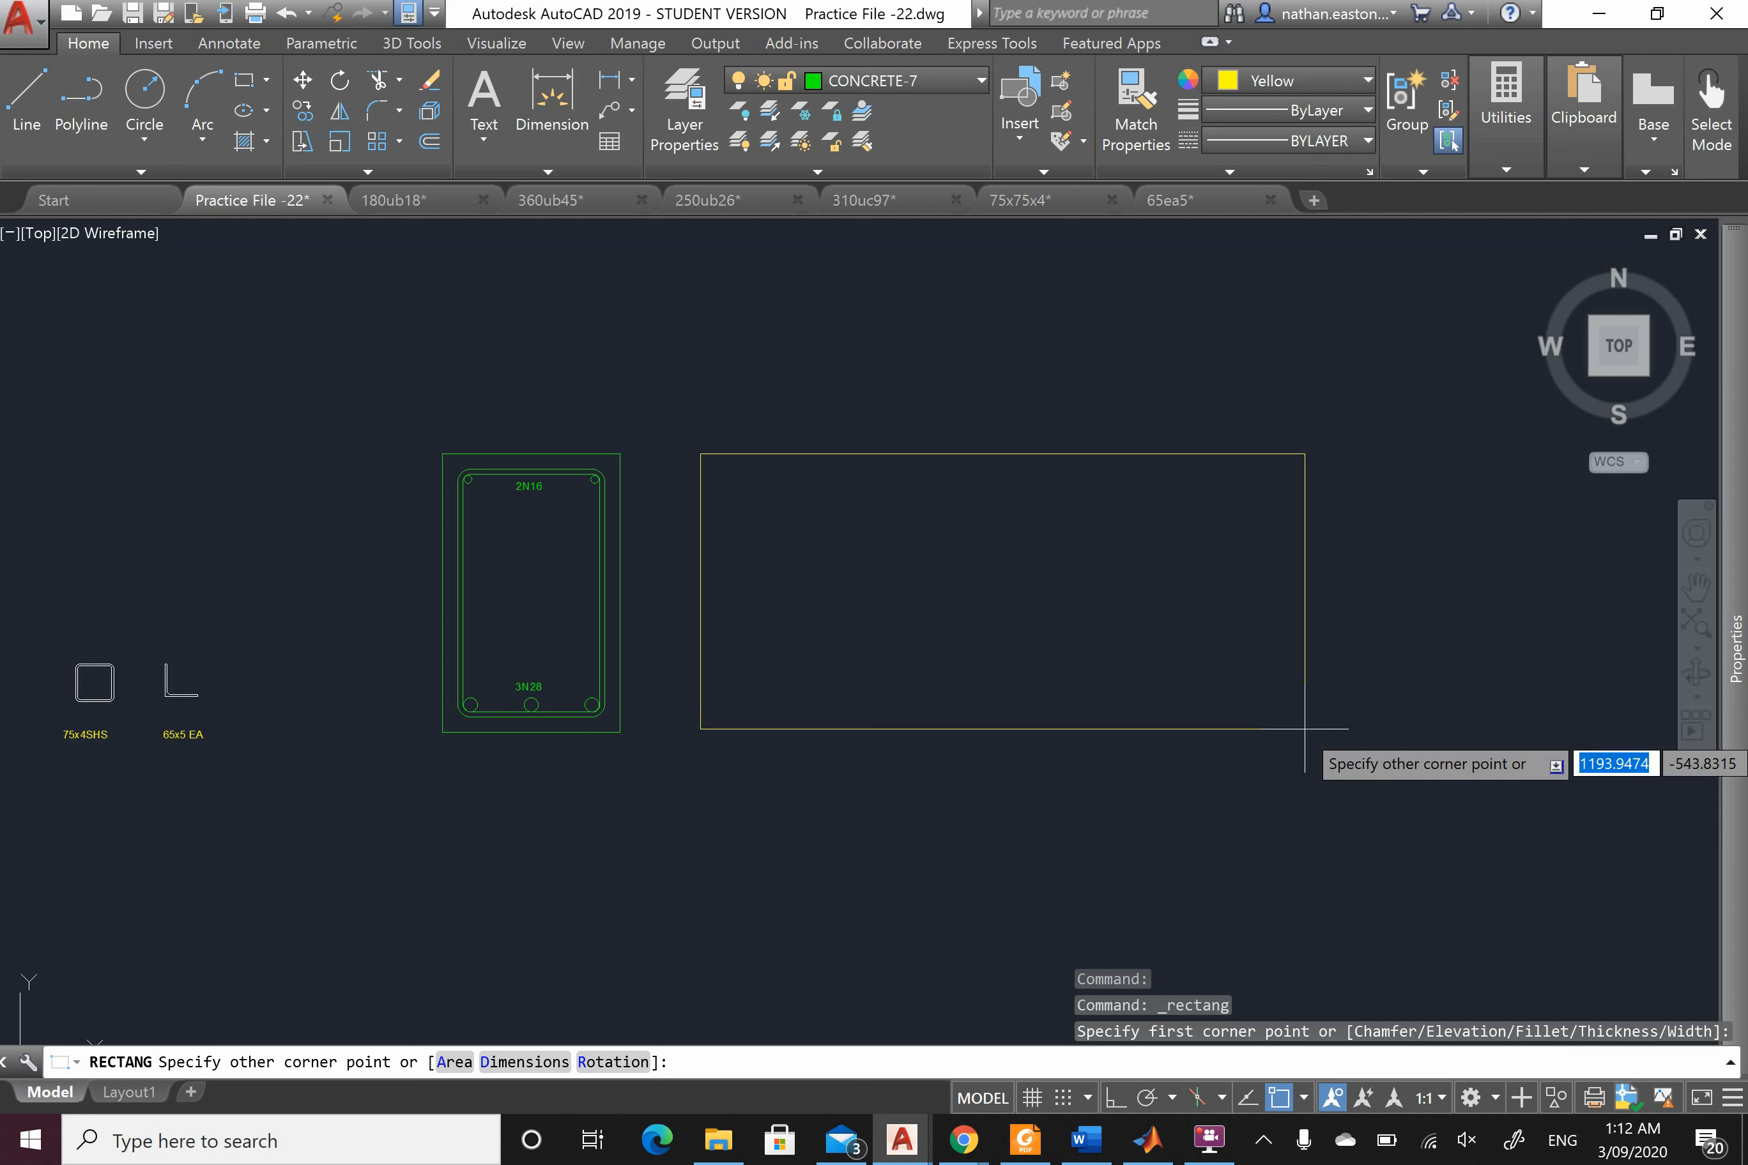
type("3000")
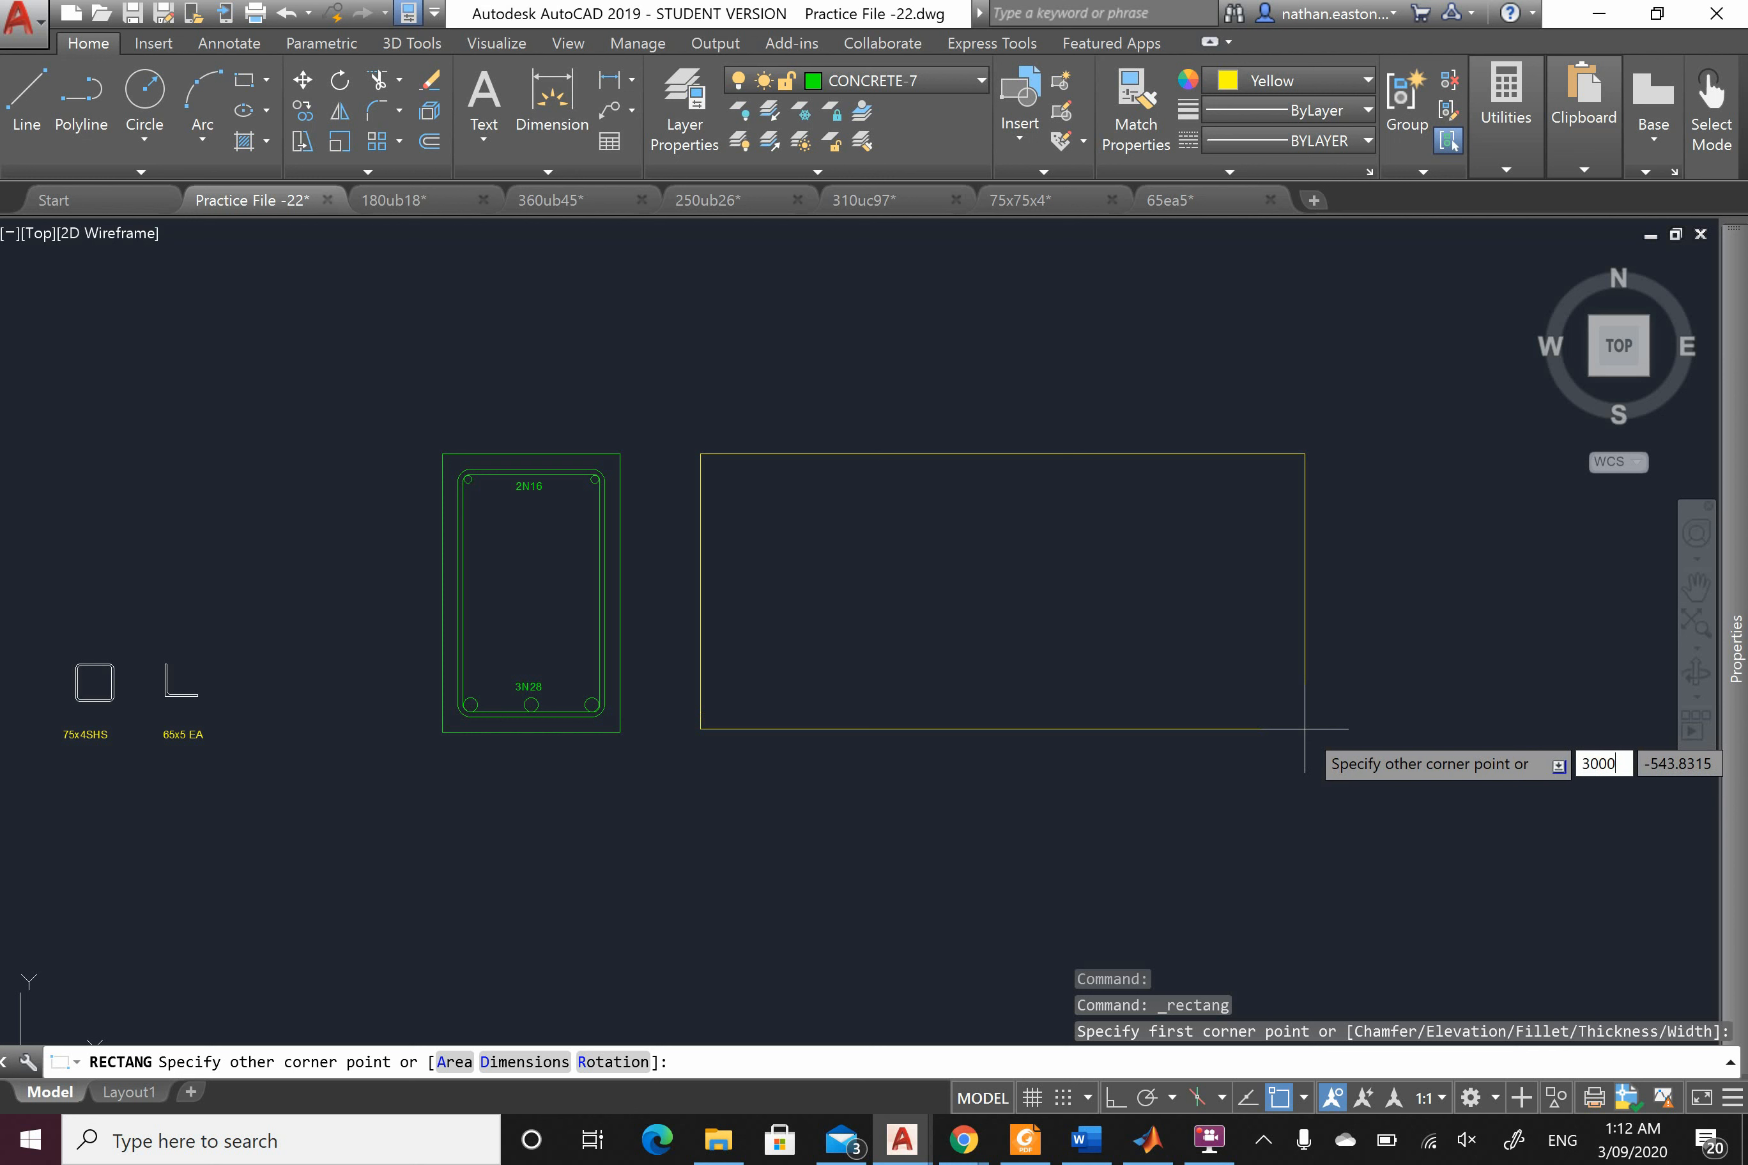
key("Tab")
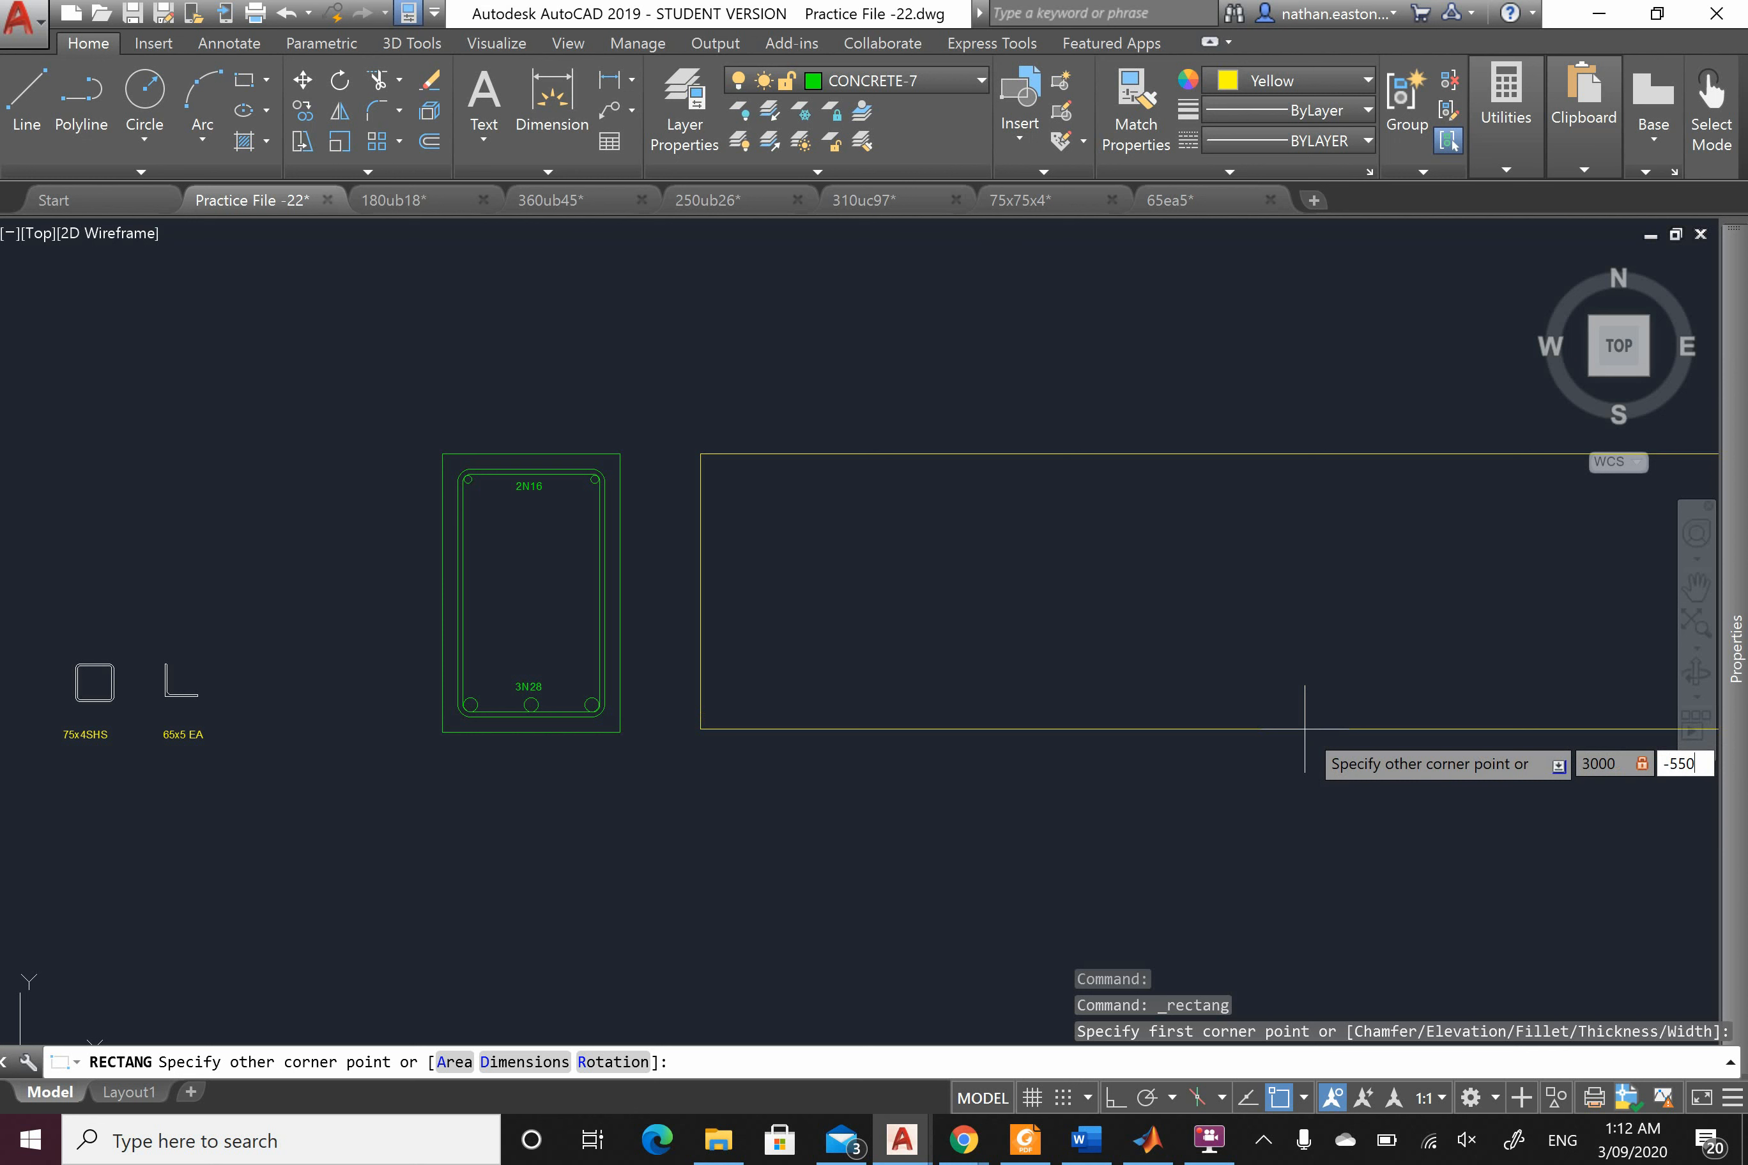
key("Return")
key("F8")
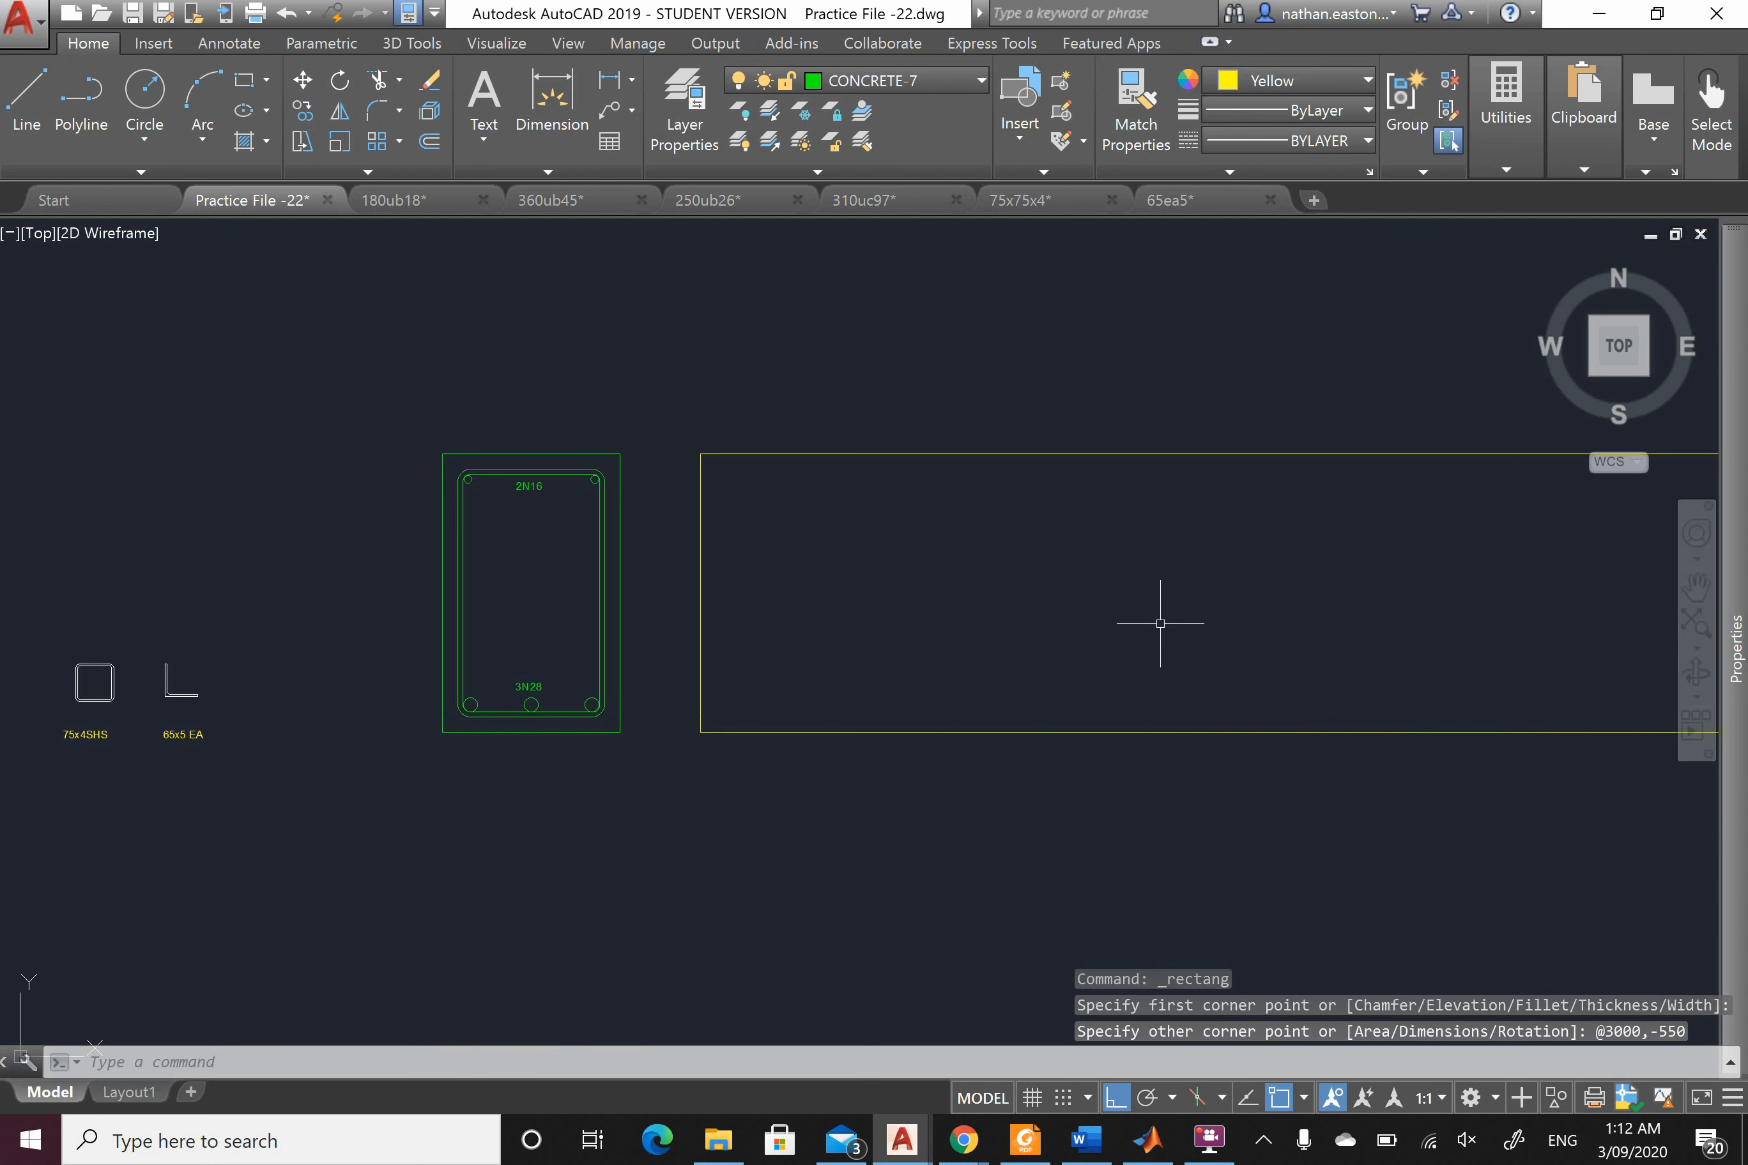
Step: Offset the long beam rectangle 30 inward to create the cover outline
scroll(334, 651, "down", 1)
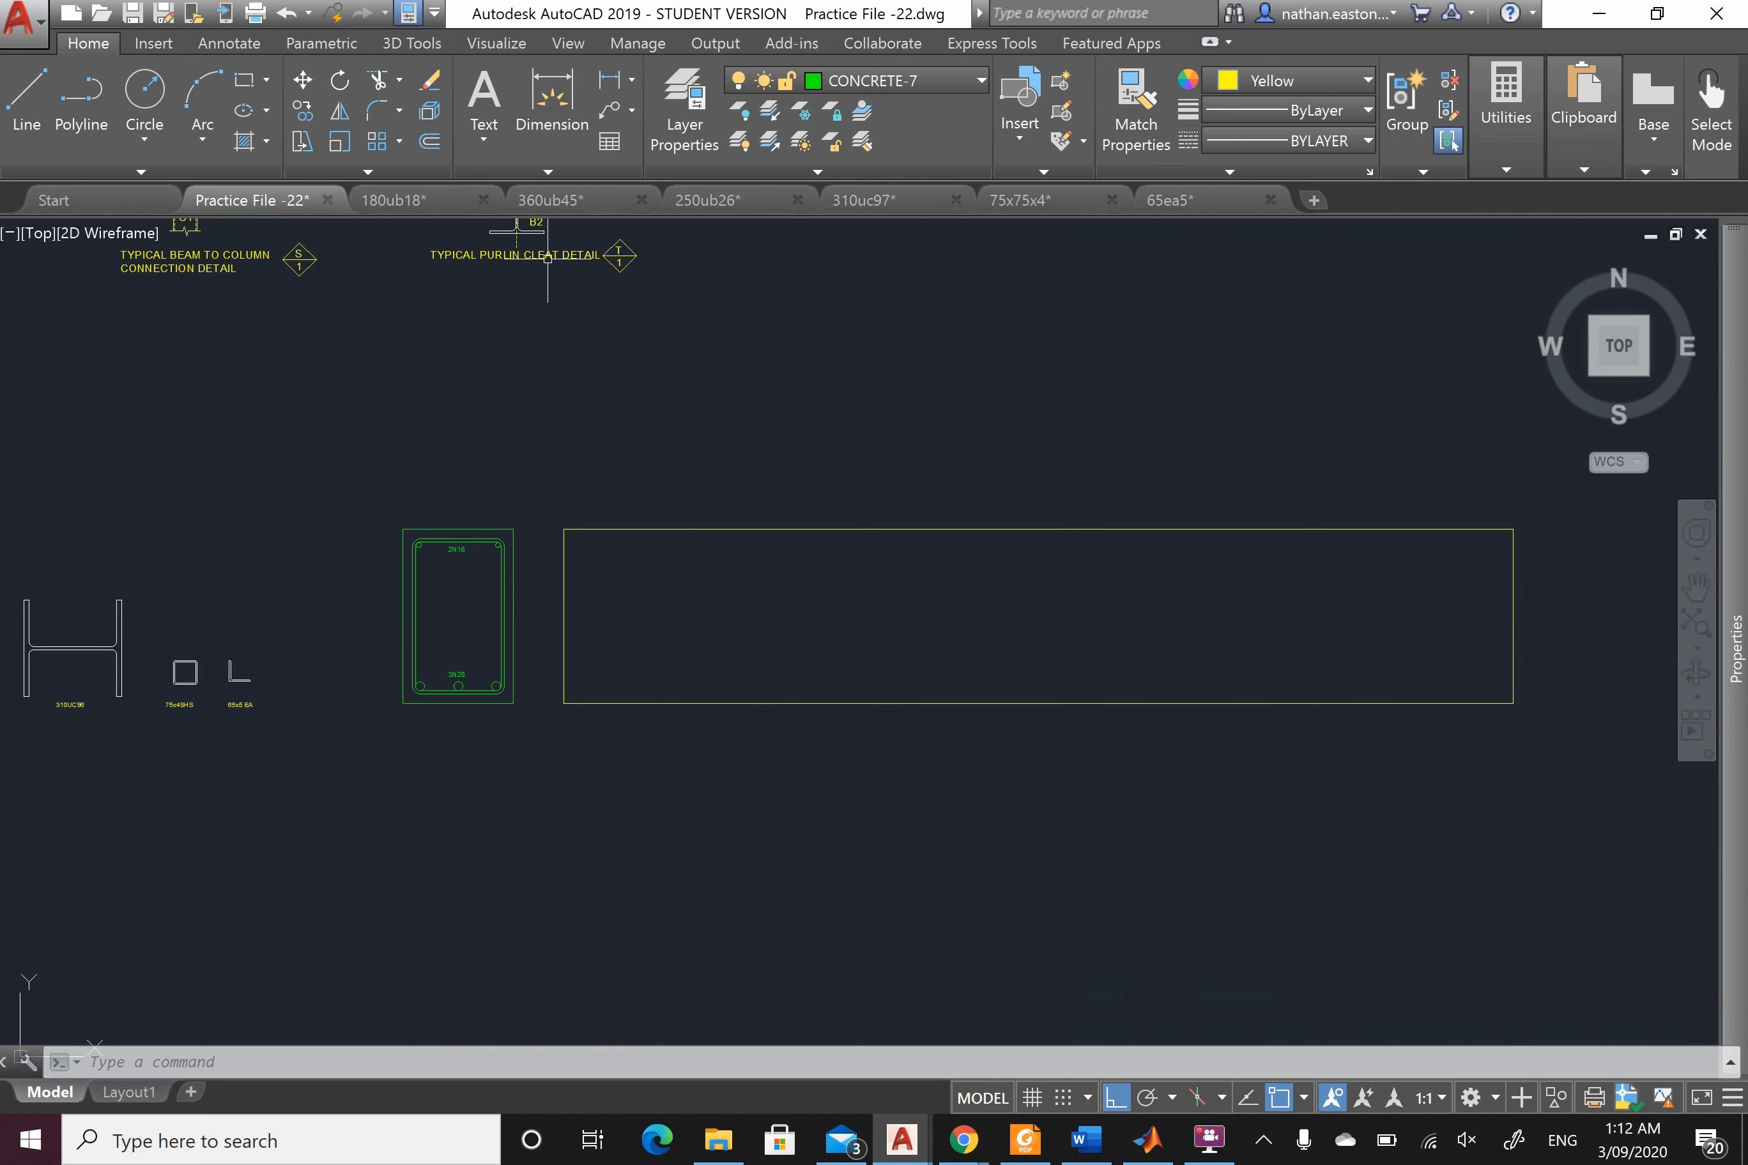
left_click(431, 143)
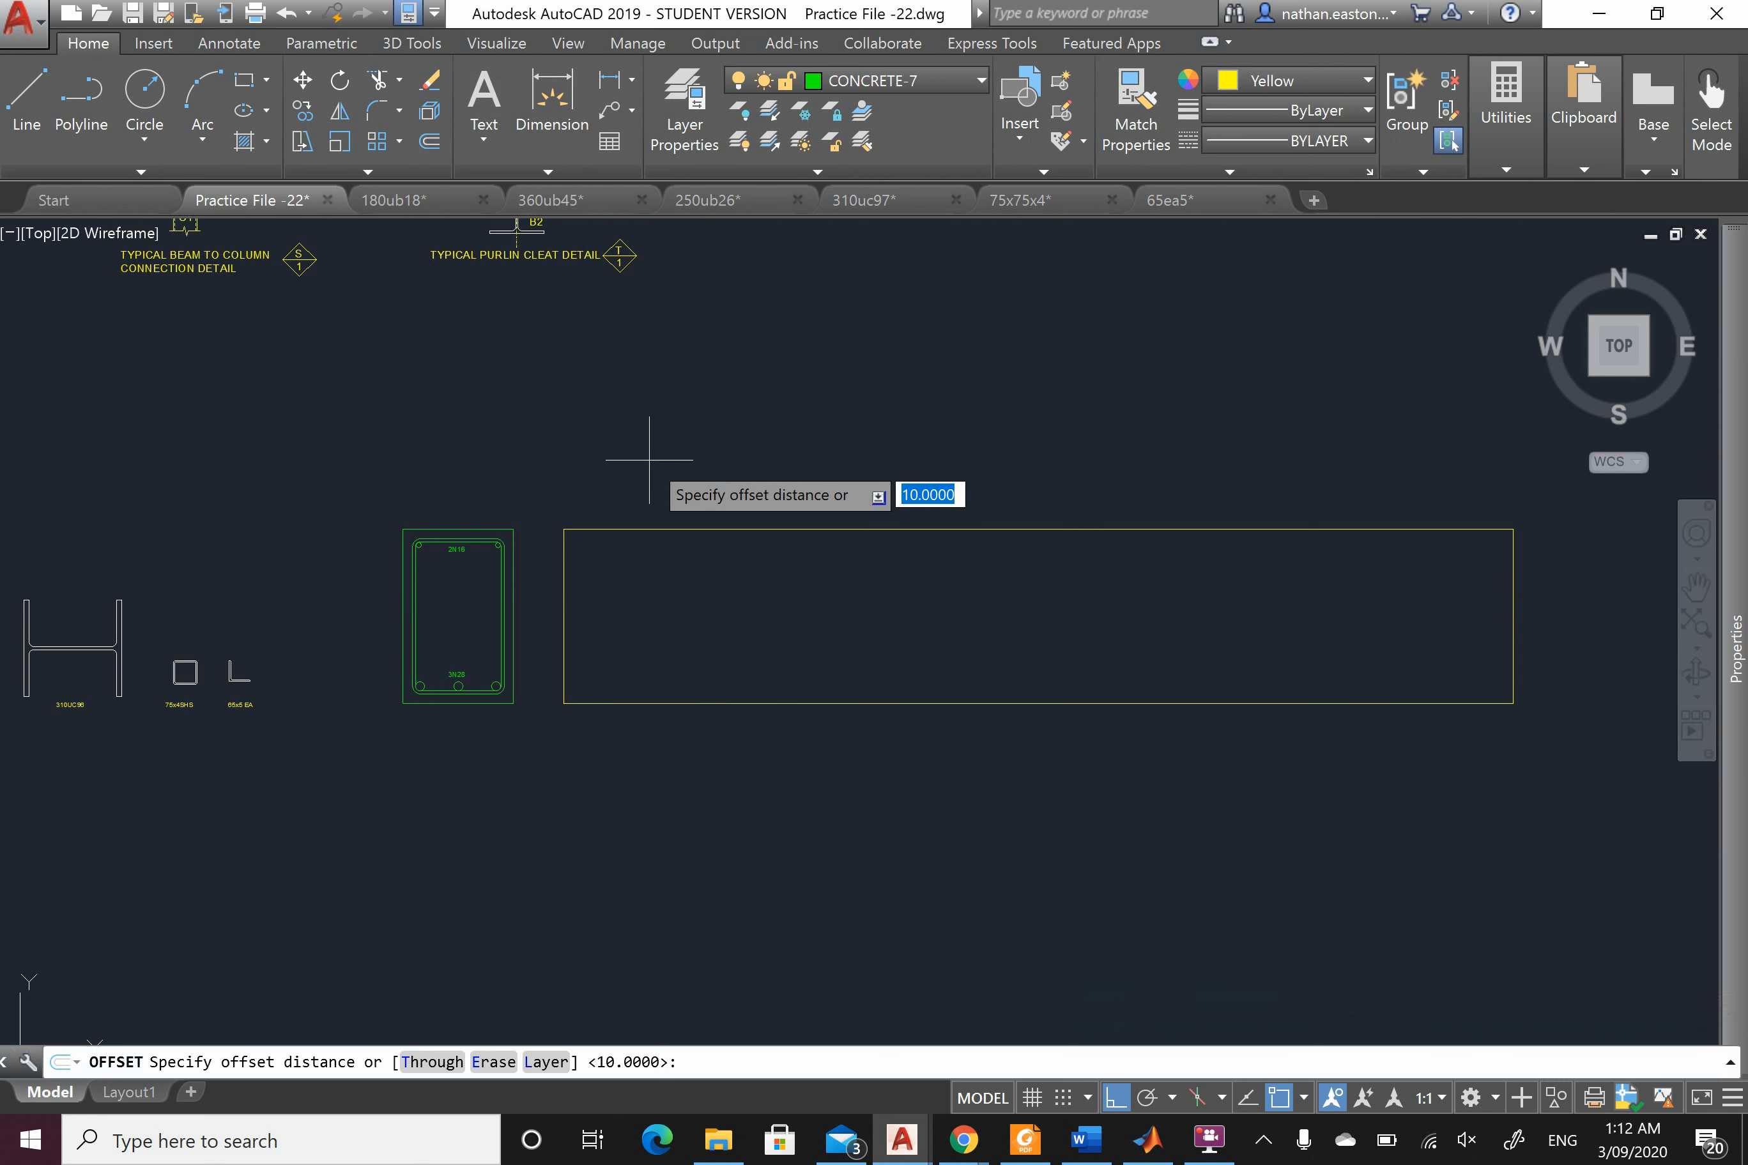
type("30")
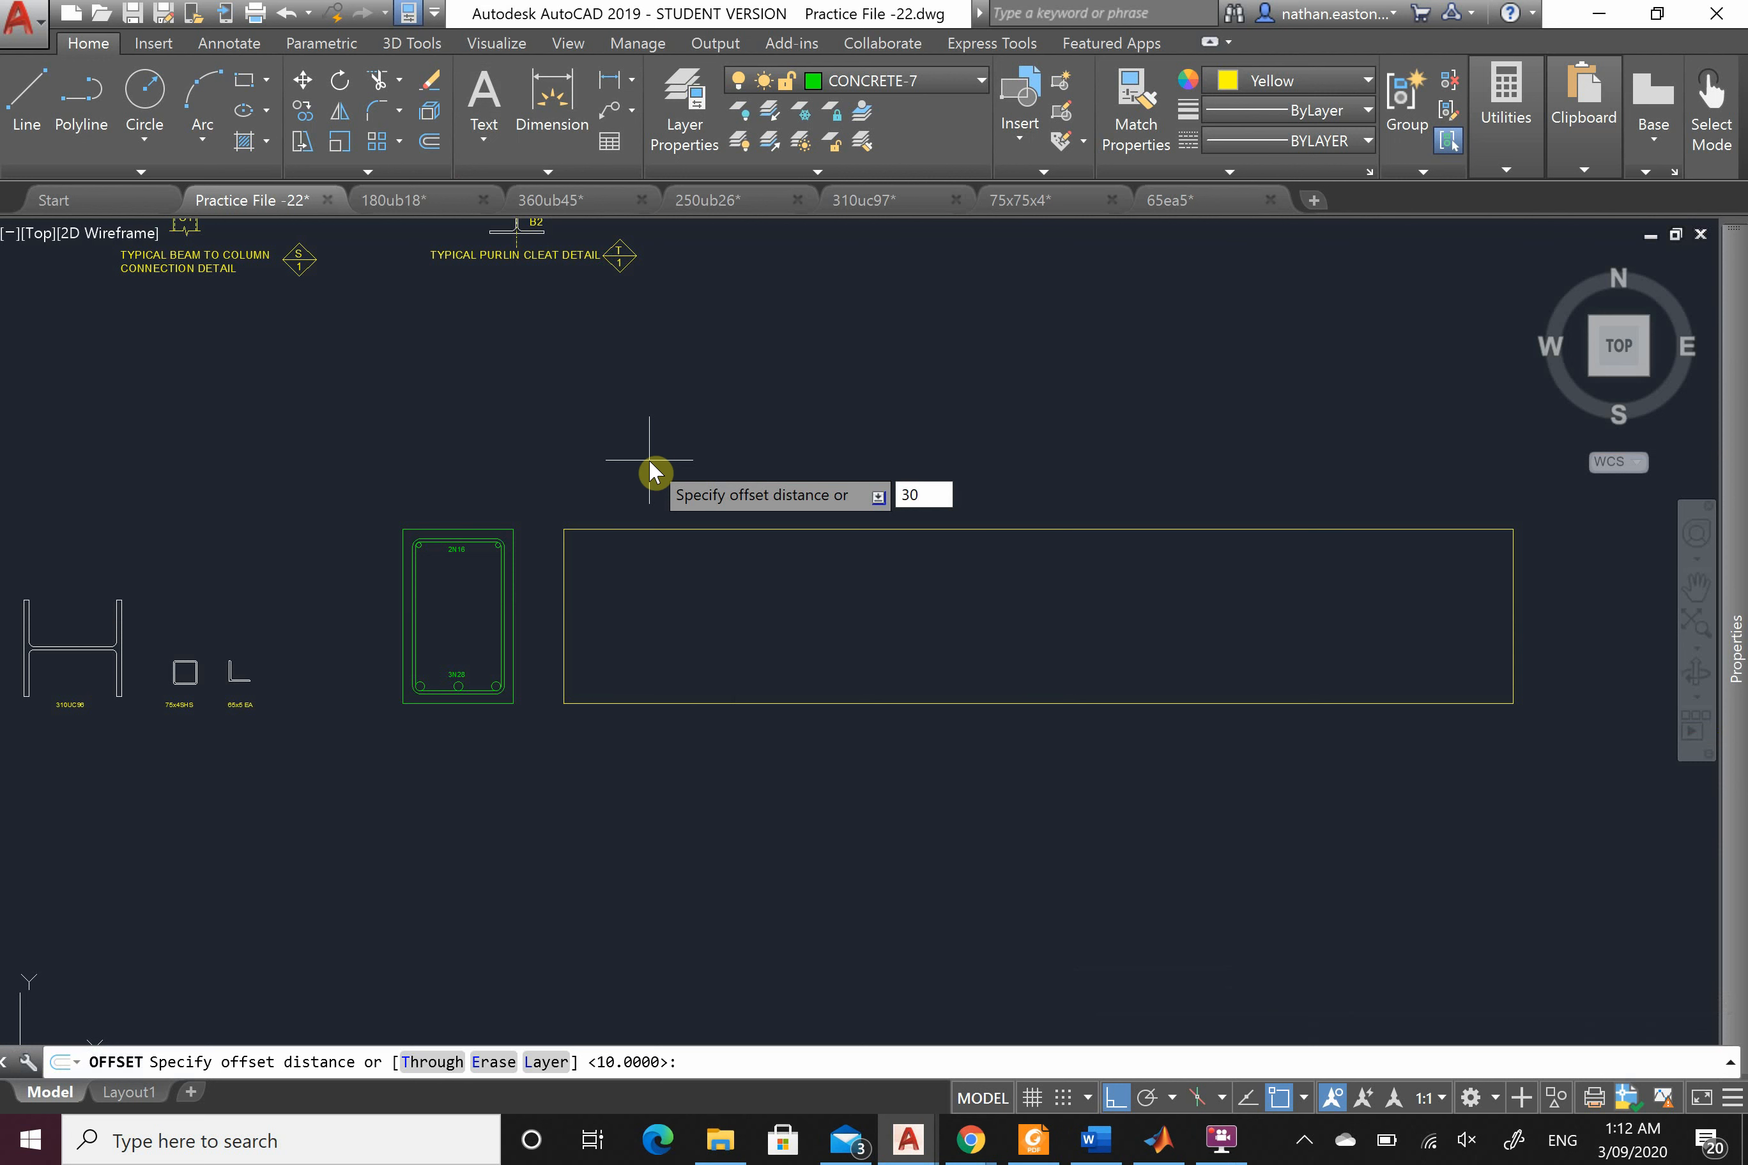
key("Return")
left_click(648, 529)
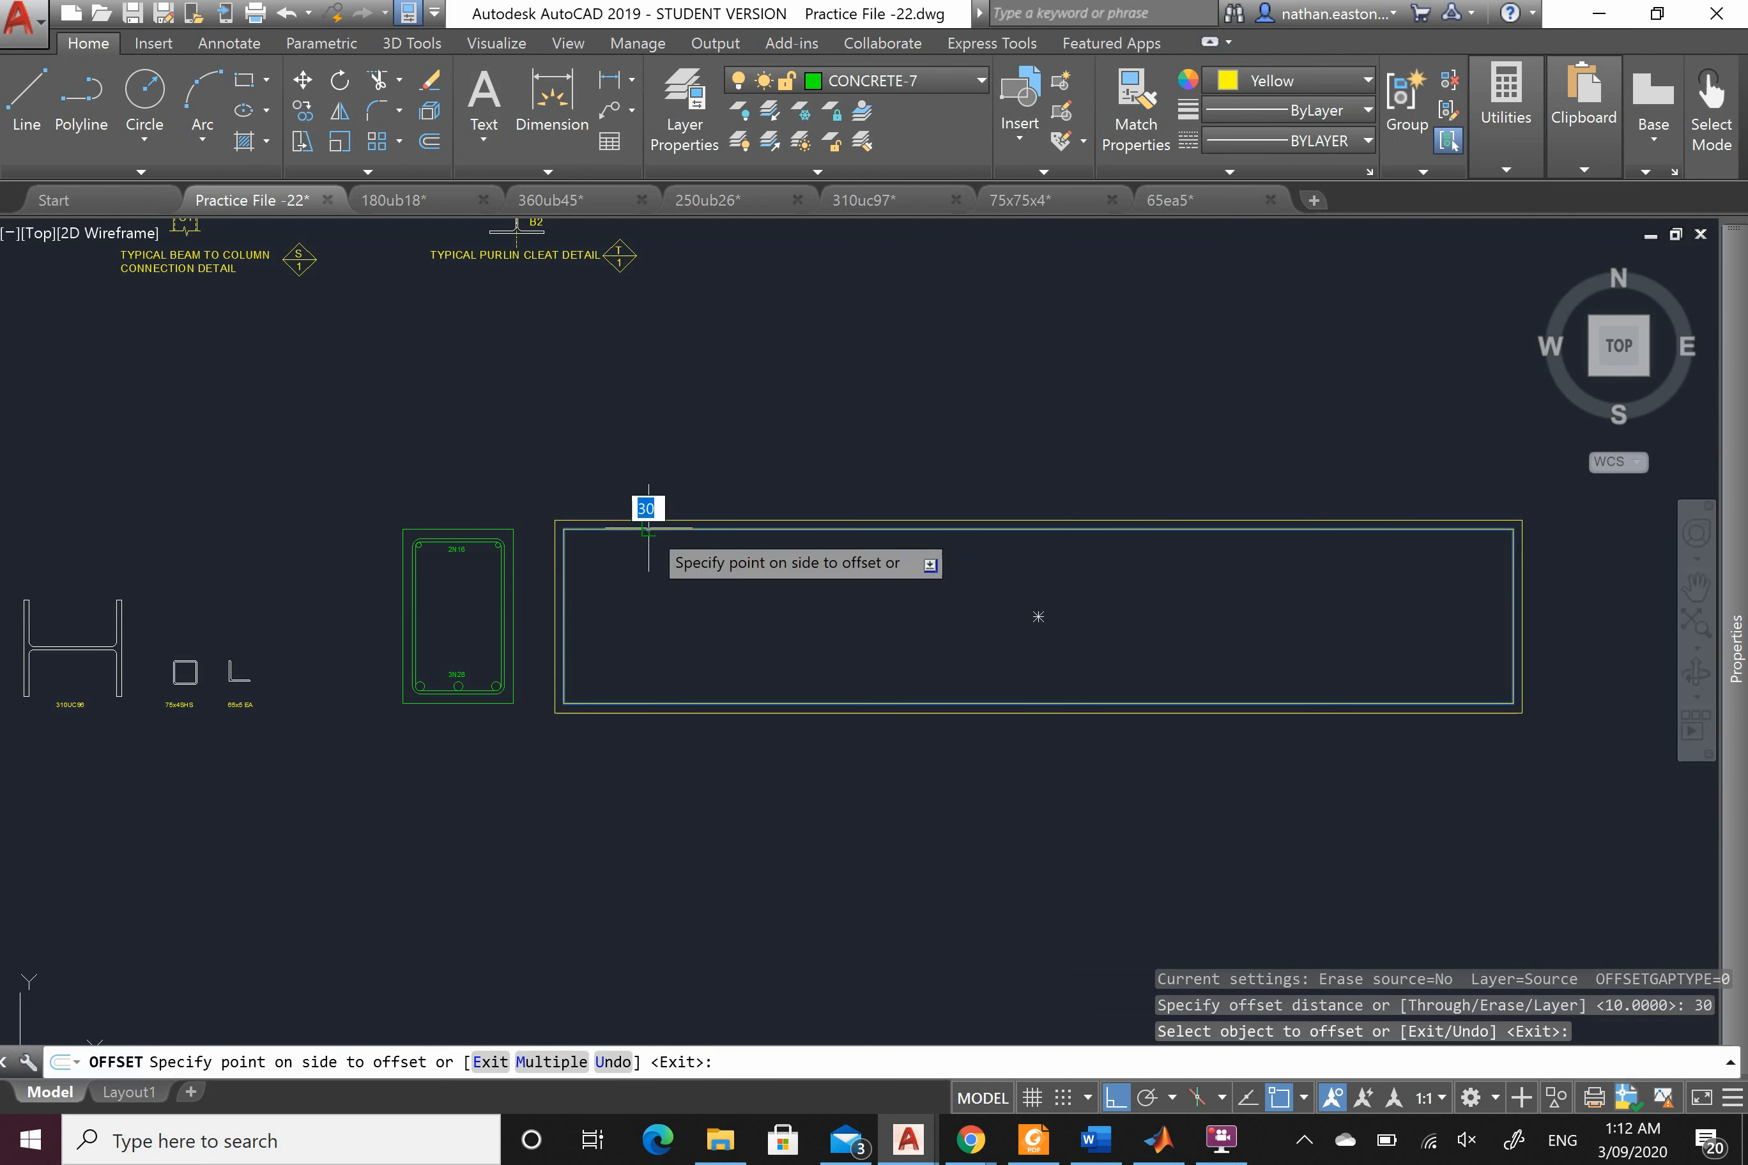
left_click(670, 587)
right_click(667, 600)
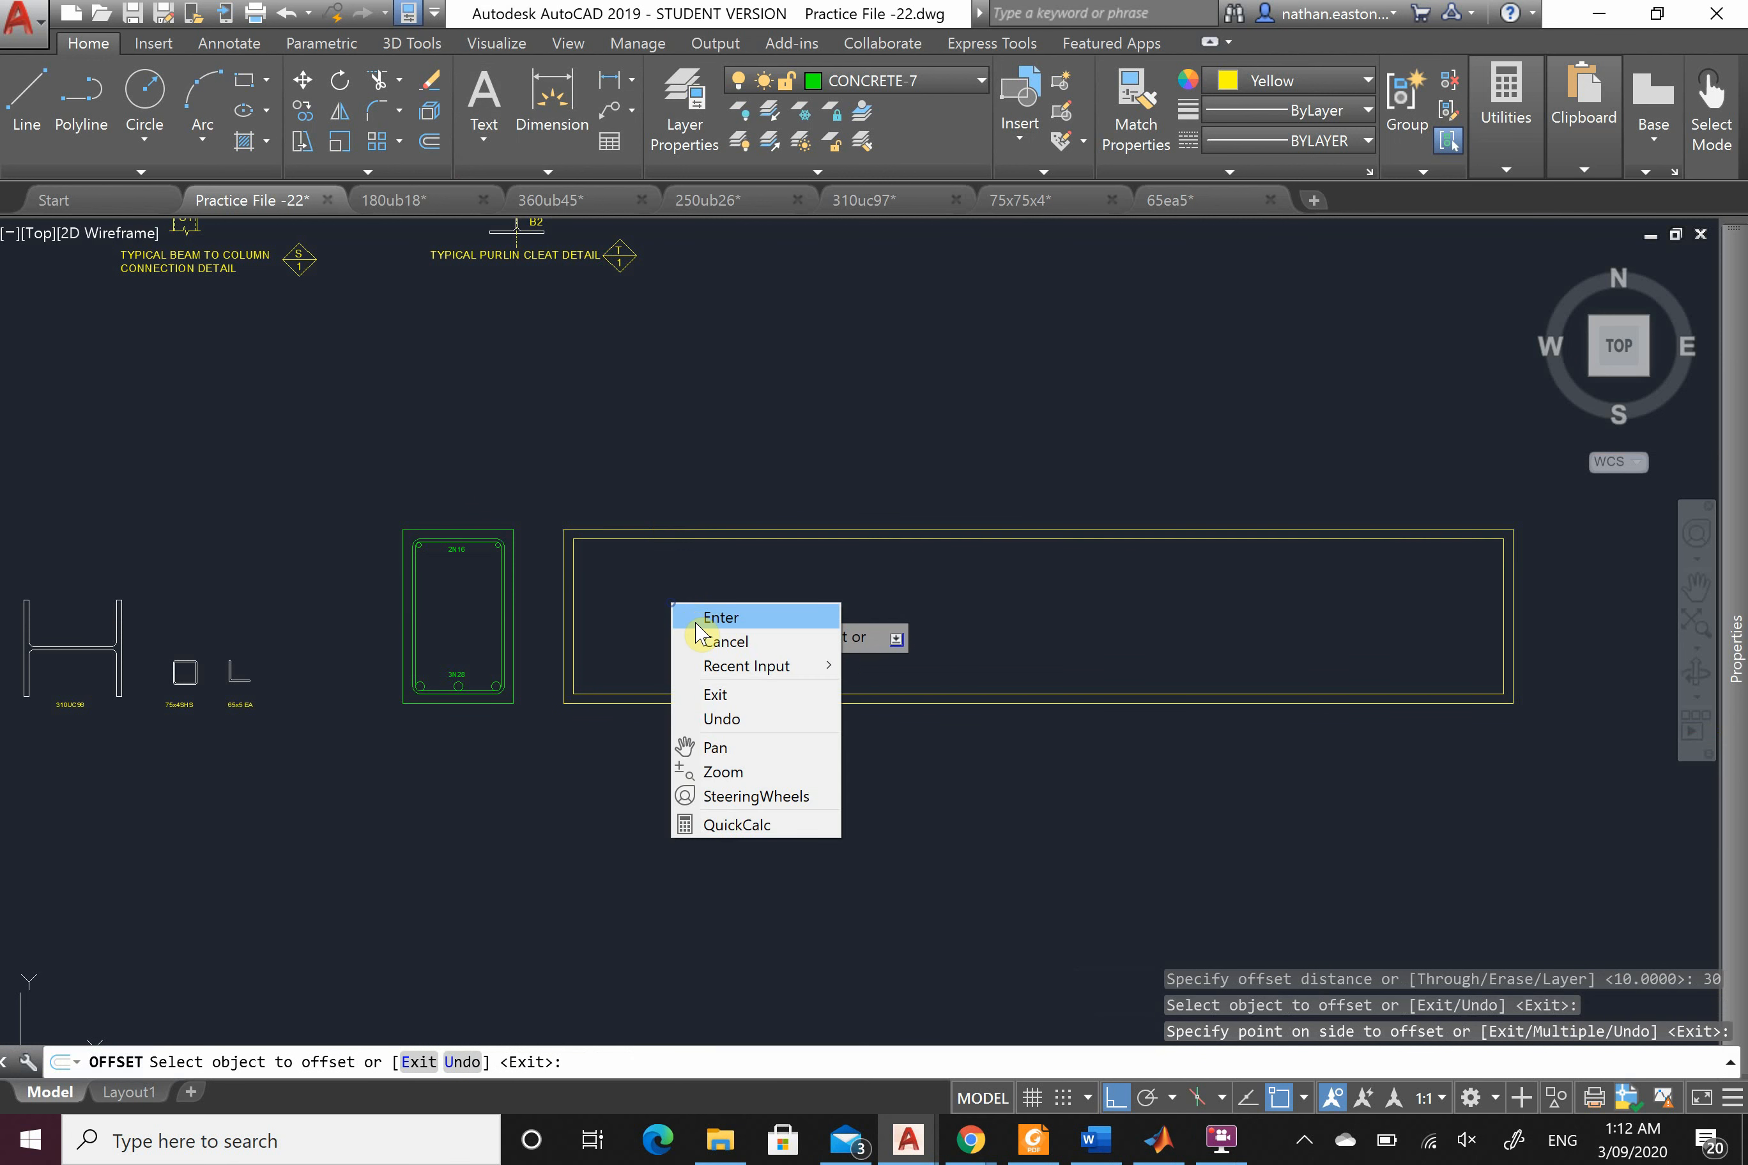
left_click(699, 614)
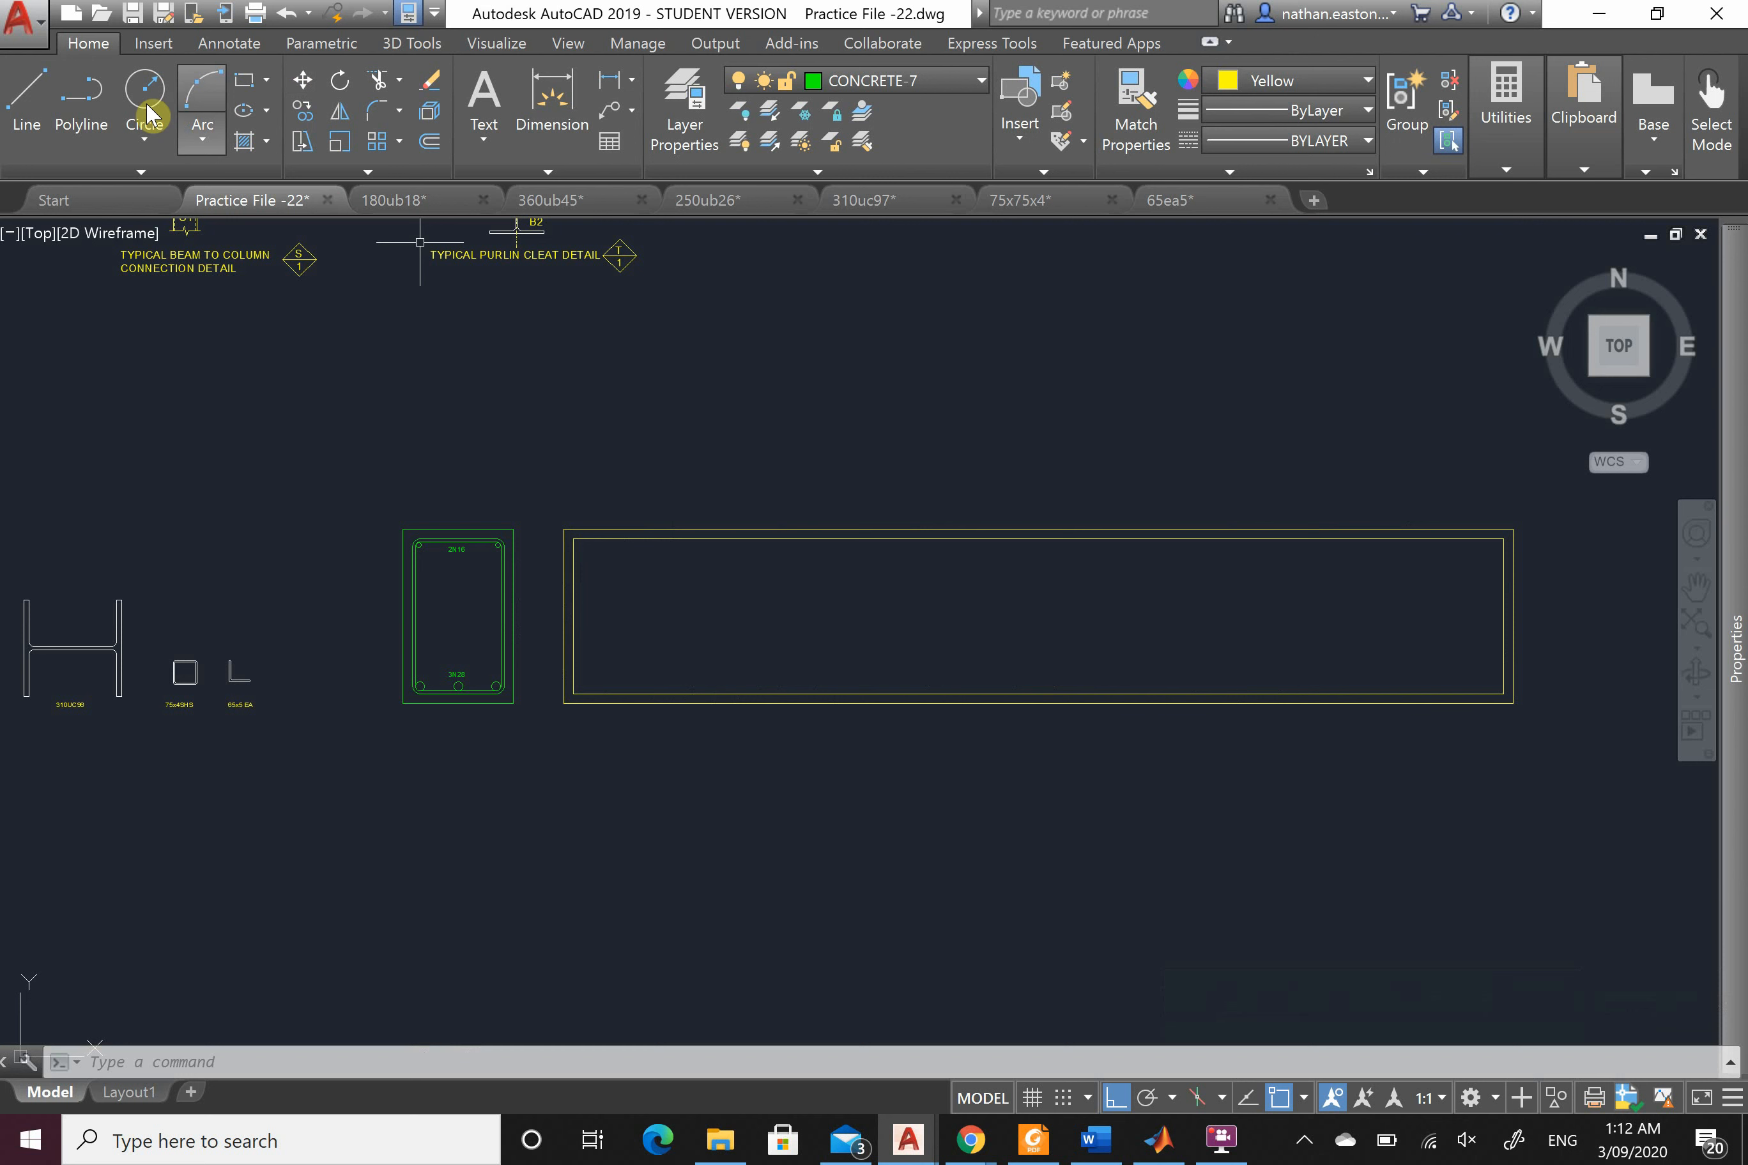
Step: Draw a line along the top edge of the inner rectangle, from its left corner to its right corner
left_click(27, 101)
scroll(538, 572, "up", 4)
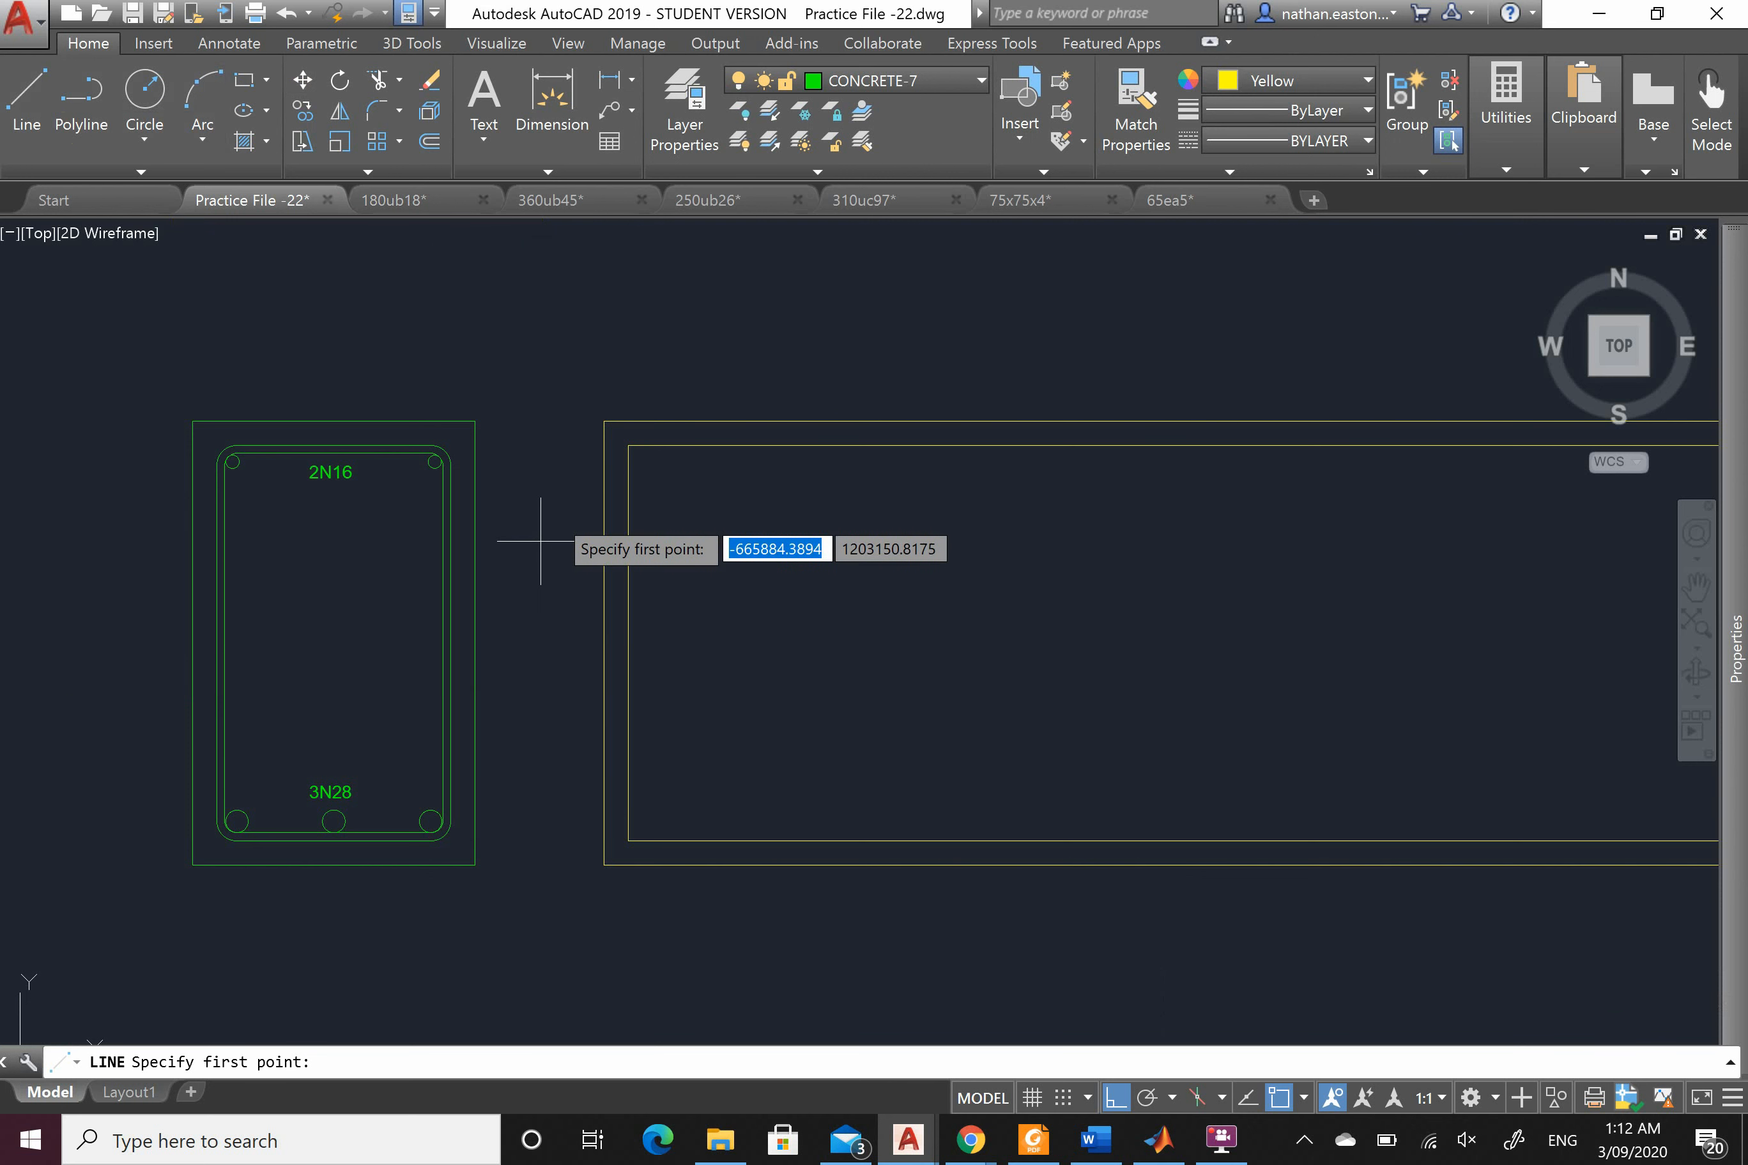
left_click(628, 446)
scroll(624, 459, "down", 5)
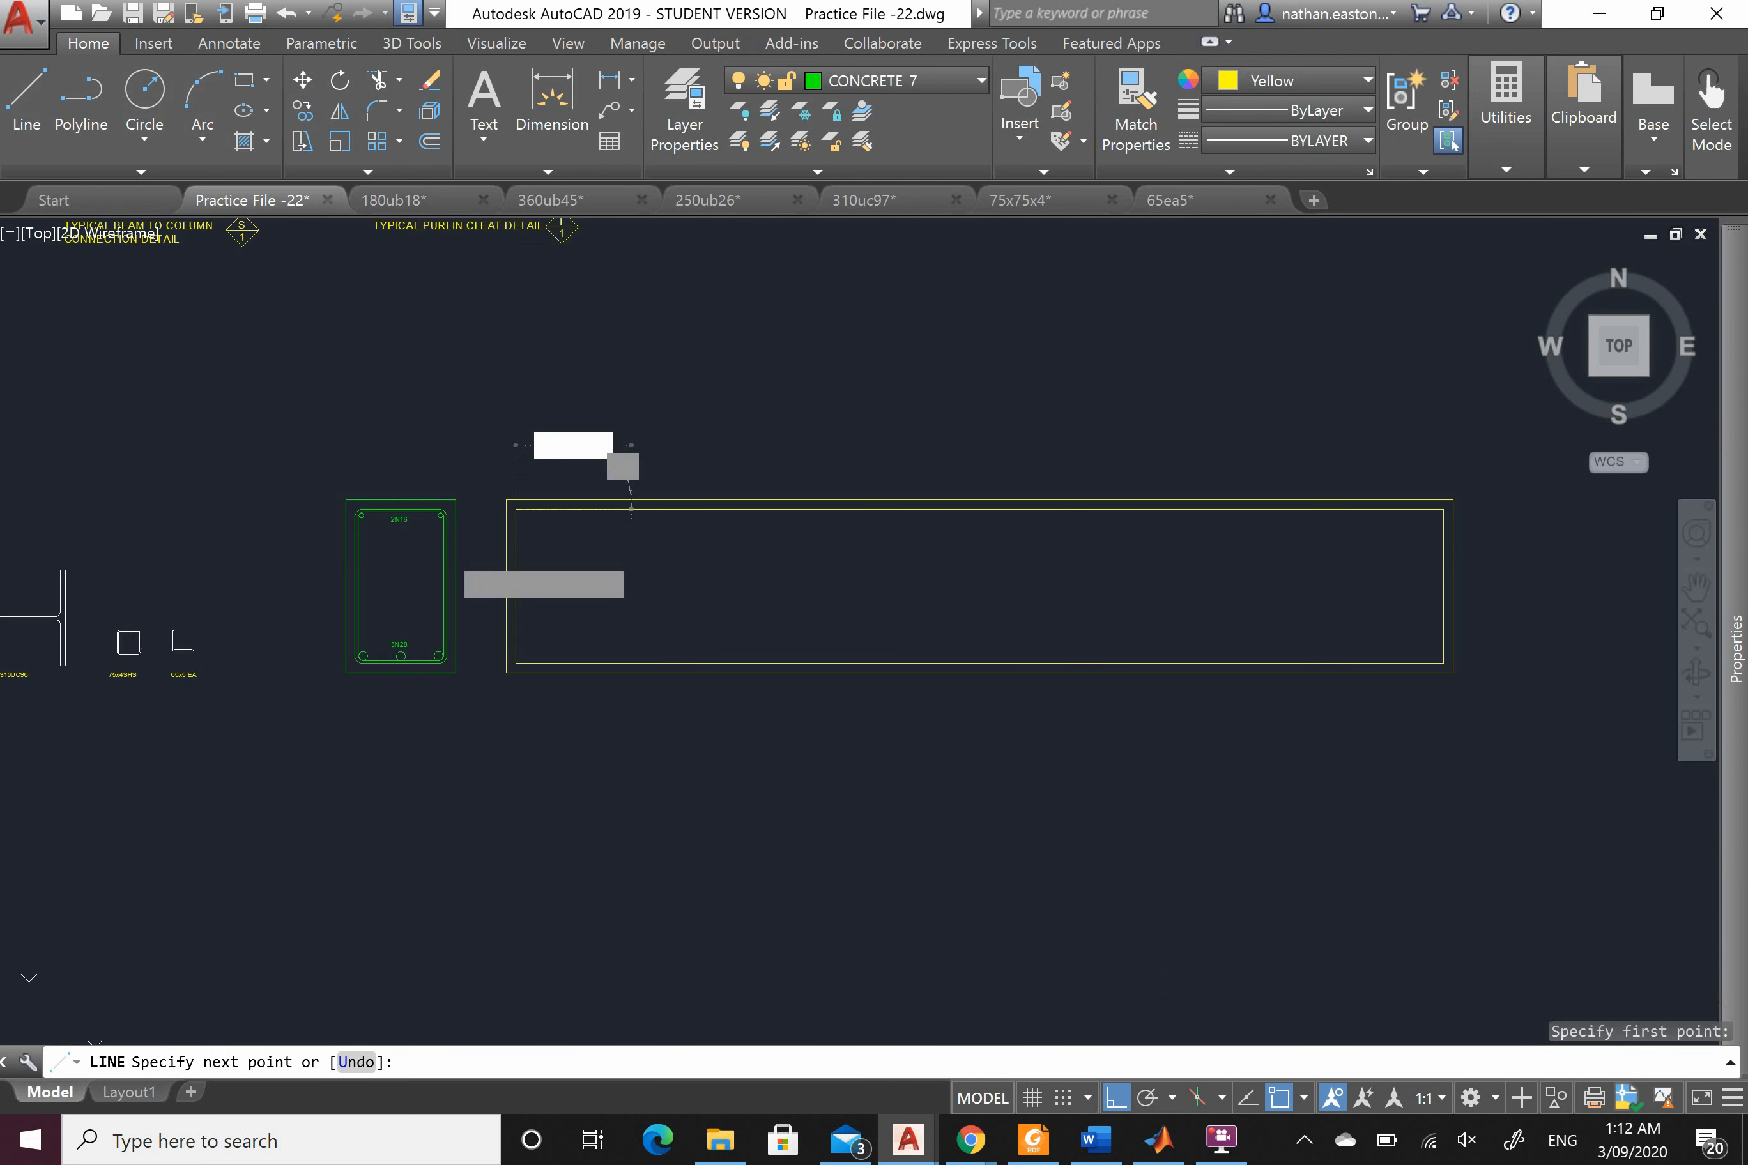
scroll(1120, 524, "up", 4)
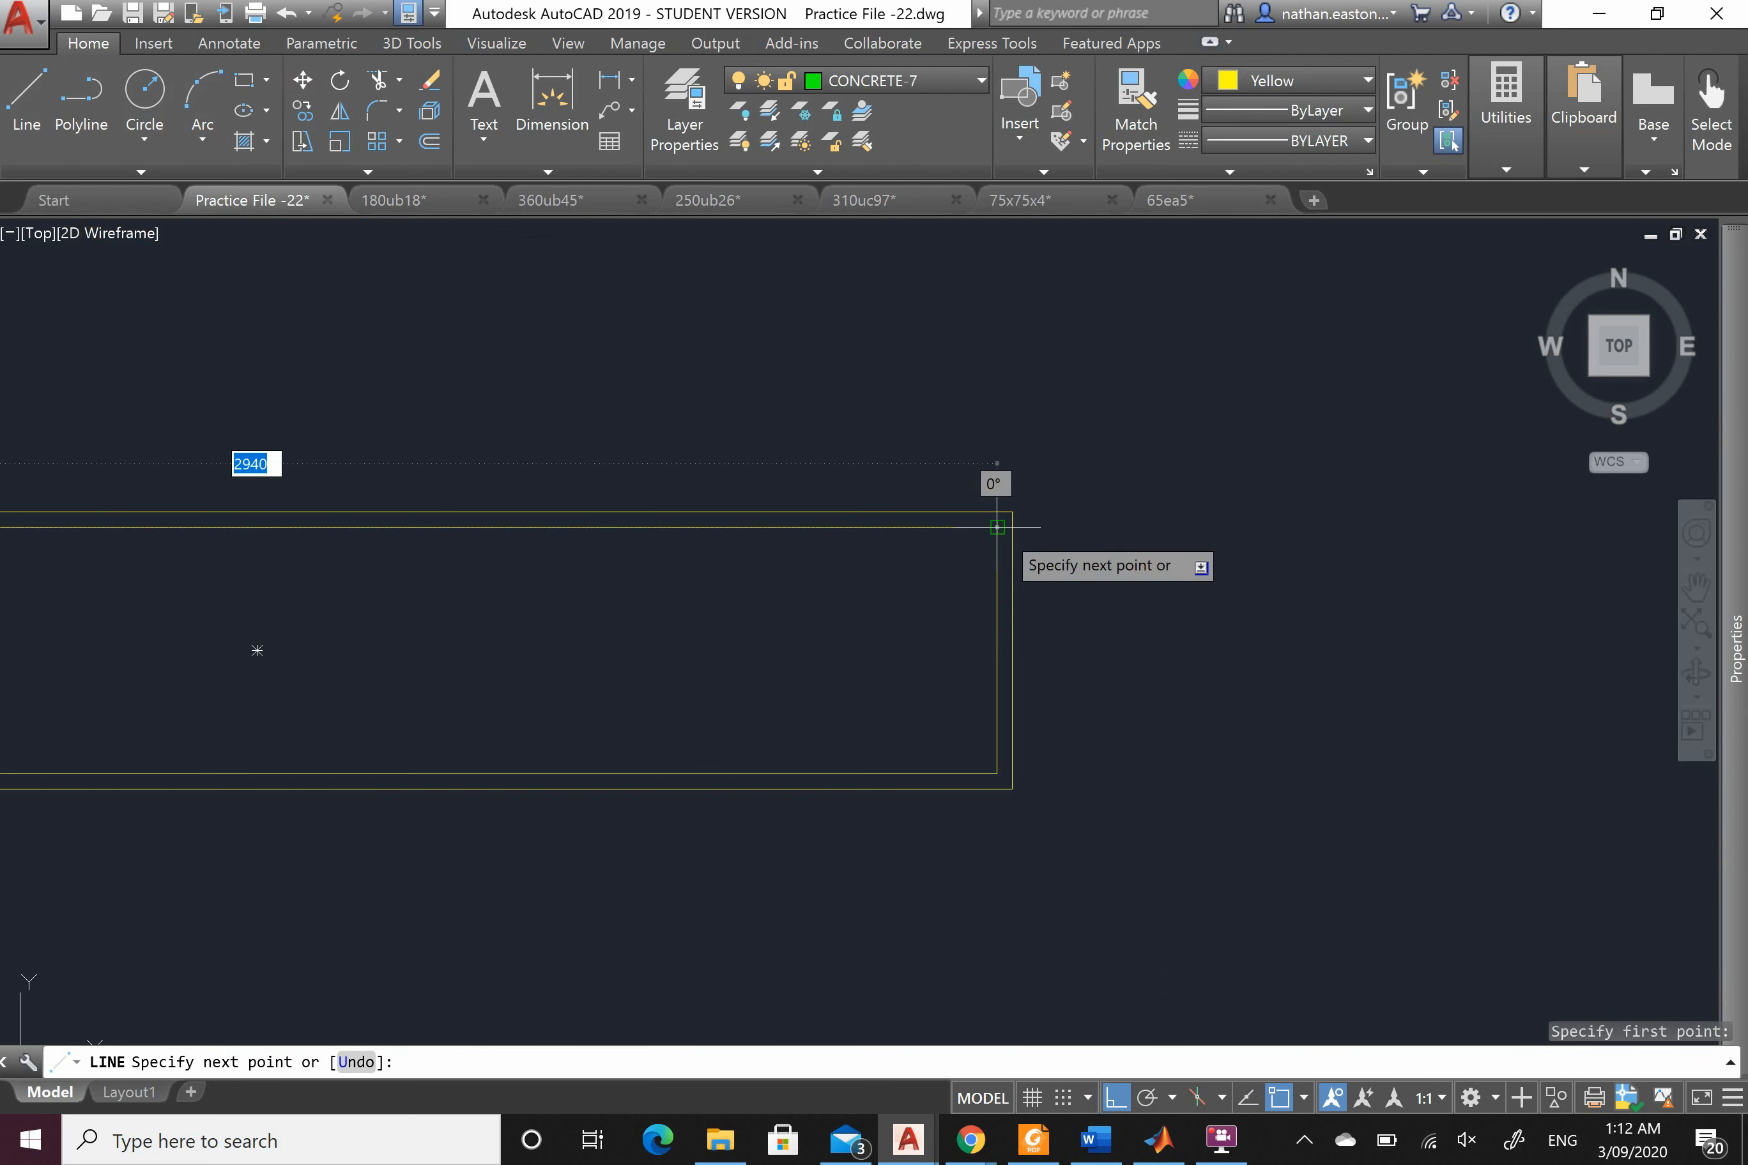
left_click(1012, 527)
key("Escape")
scroll(1073, 562, "down", 6)
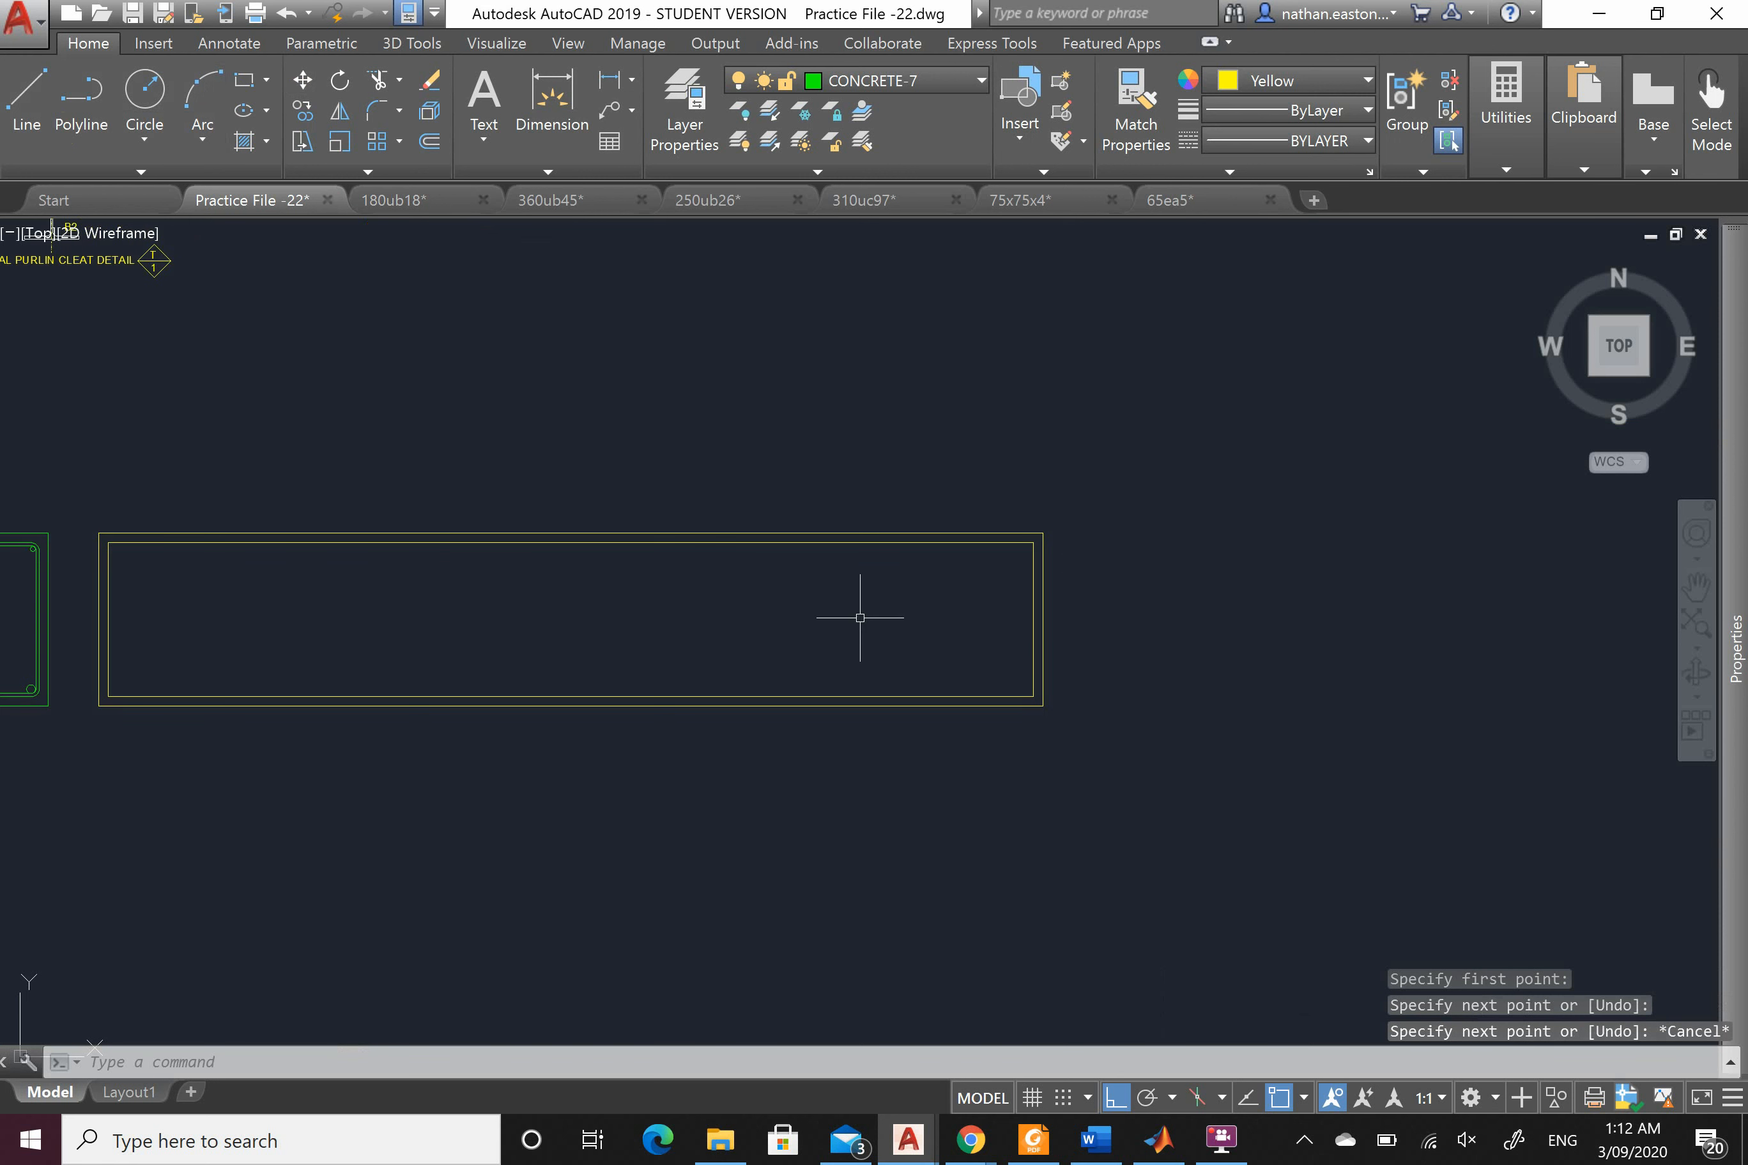
Step: Move the line on the inner rectangle's top edge straight down by 26
scroll(487, 573, "up", 2)
scroll(551, 601, "up", 6)
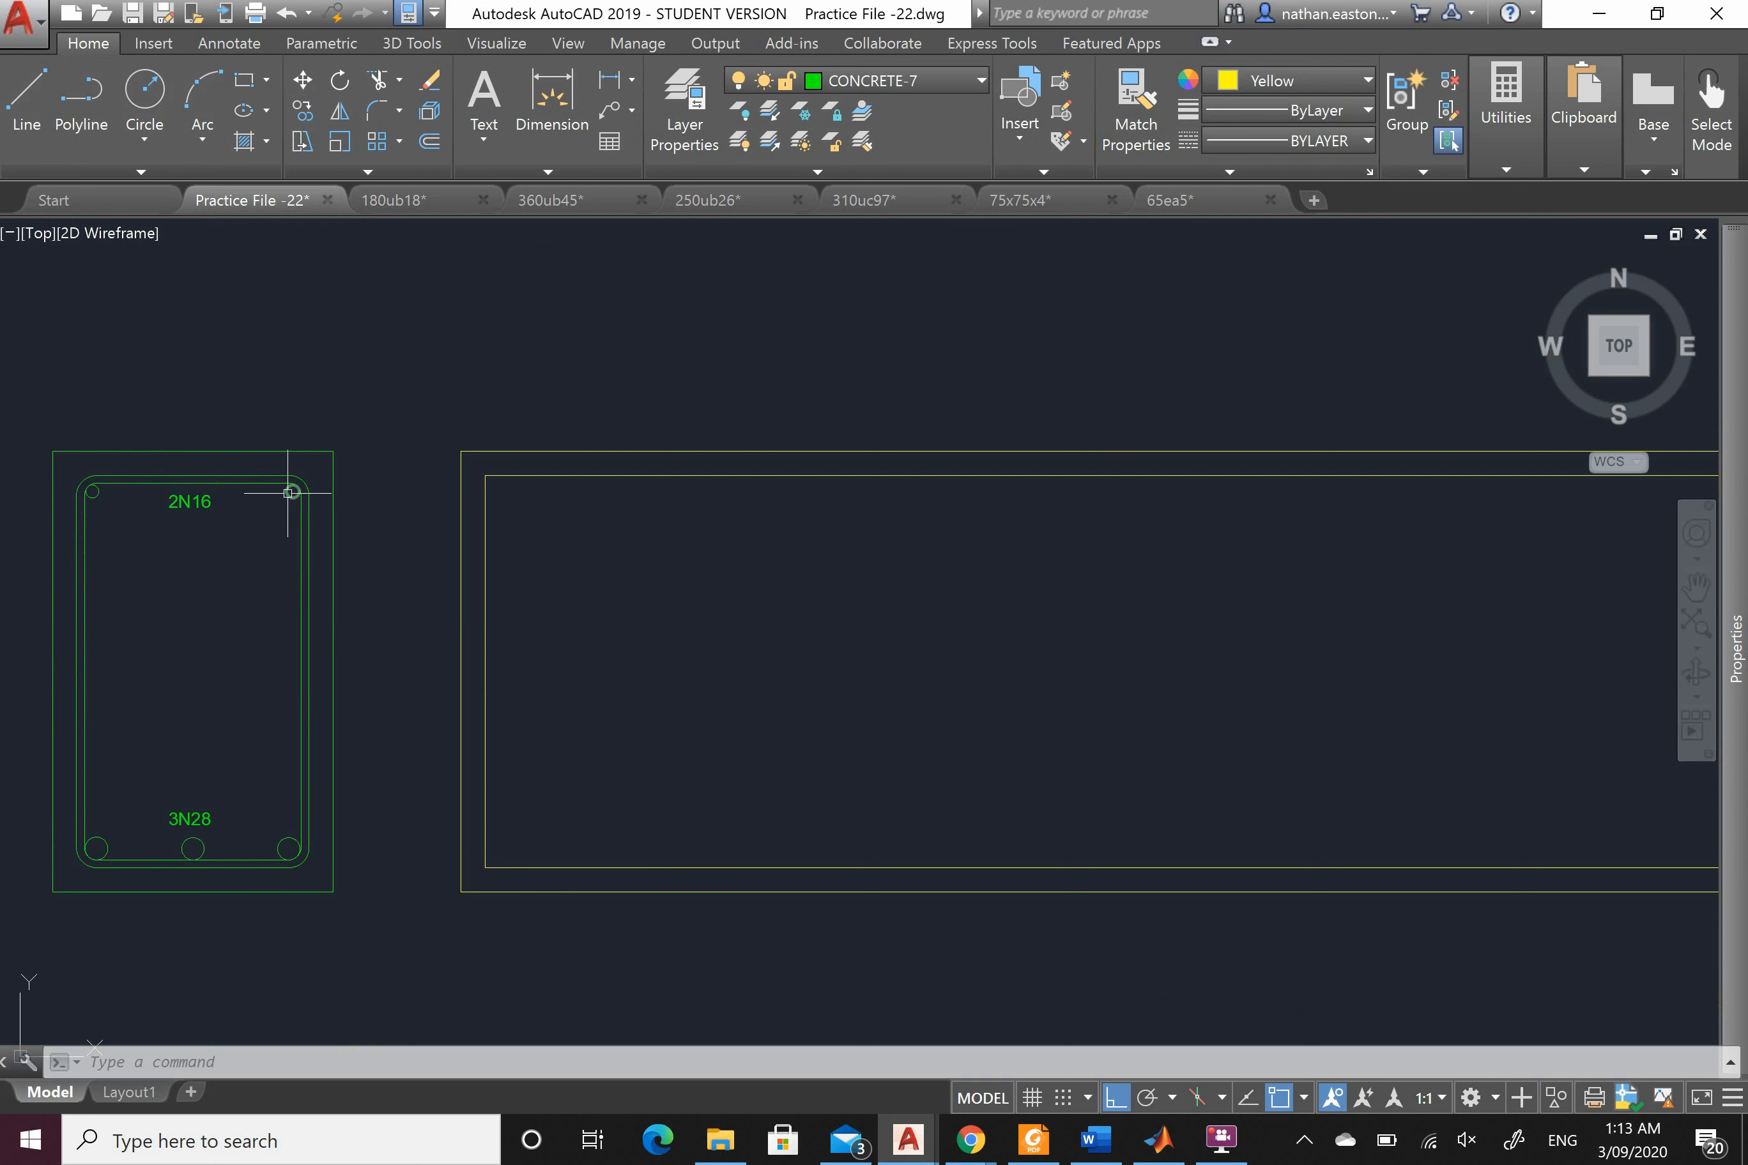
scroll(266, 599, "down", 2)
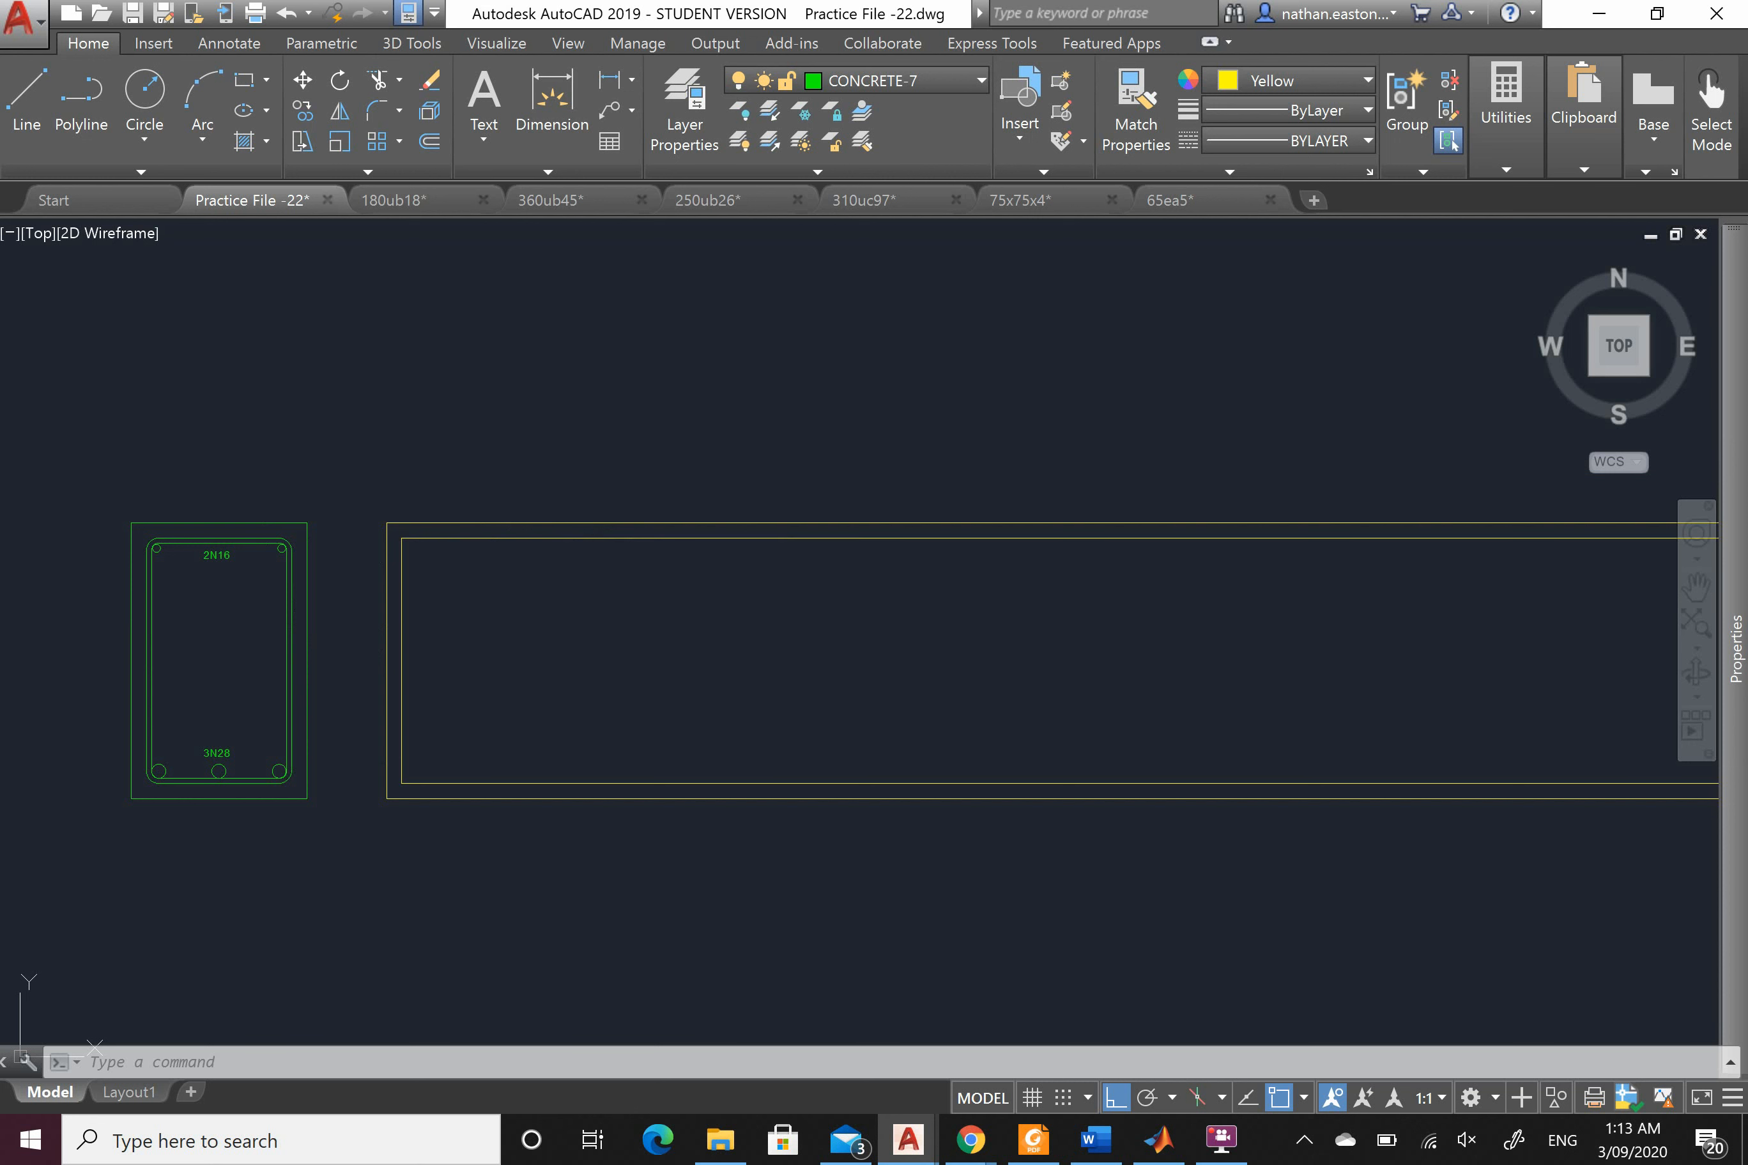
left_click(469, 539)
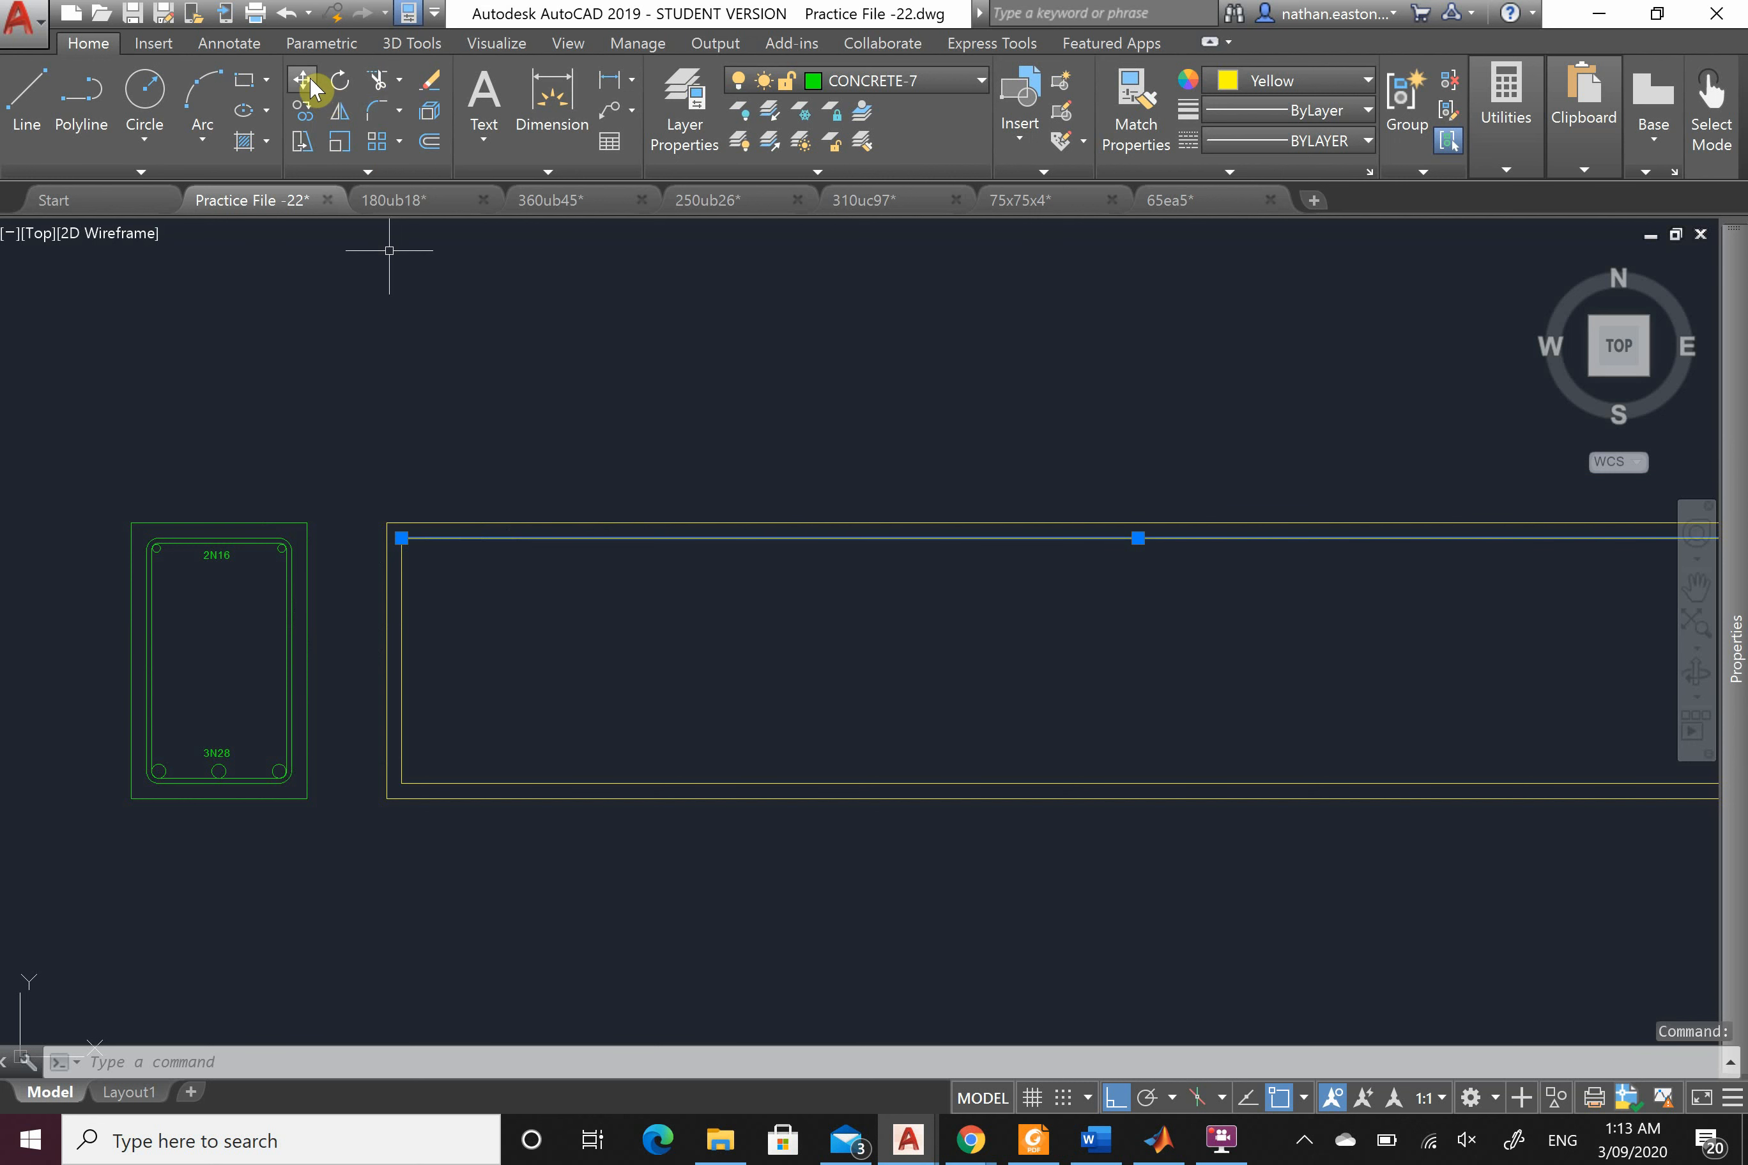
type("m")
key("Return")
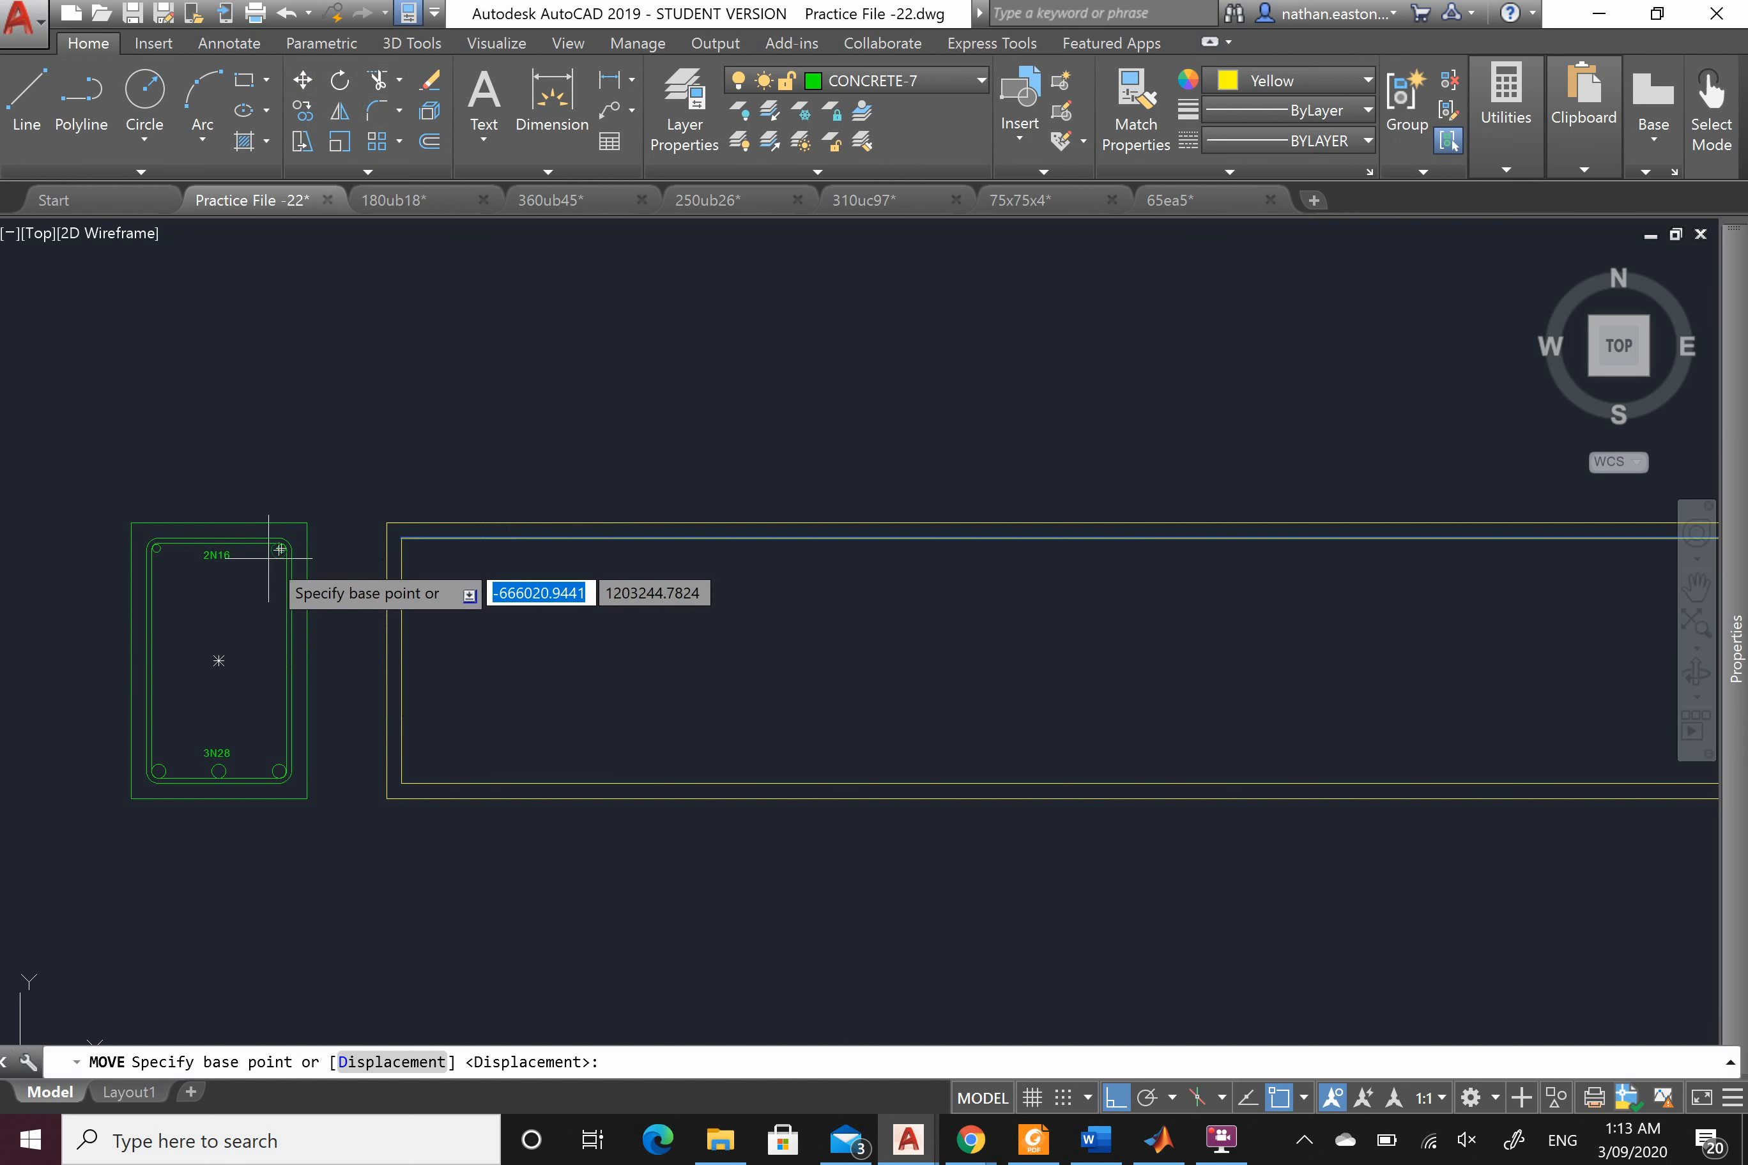
scroll(312, 569, "up", 5)
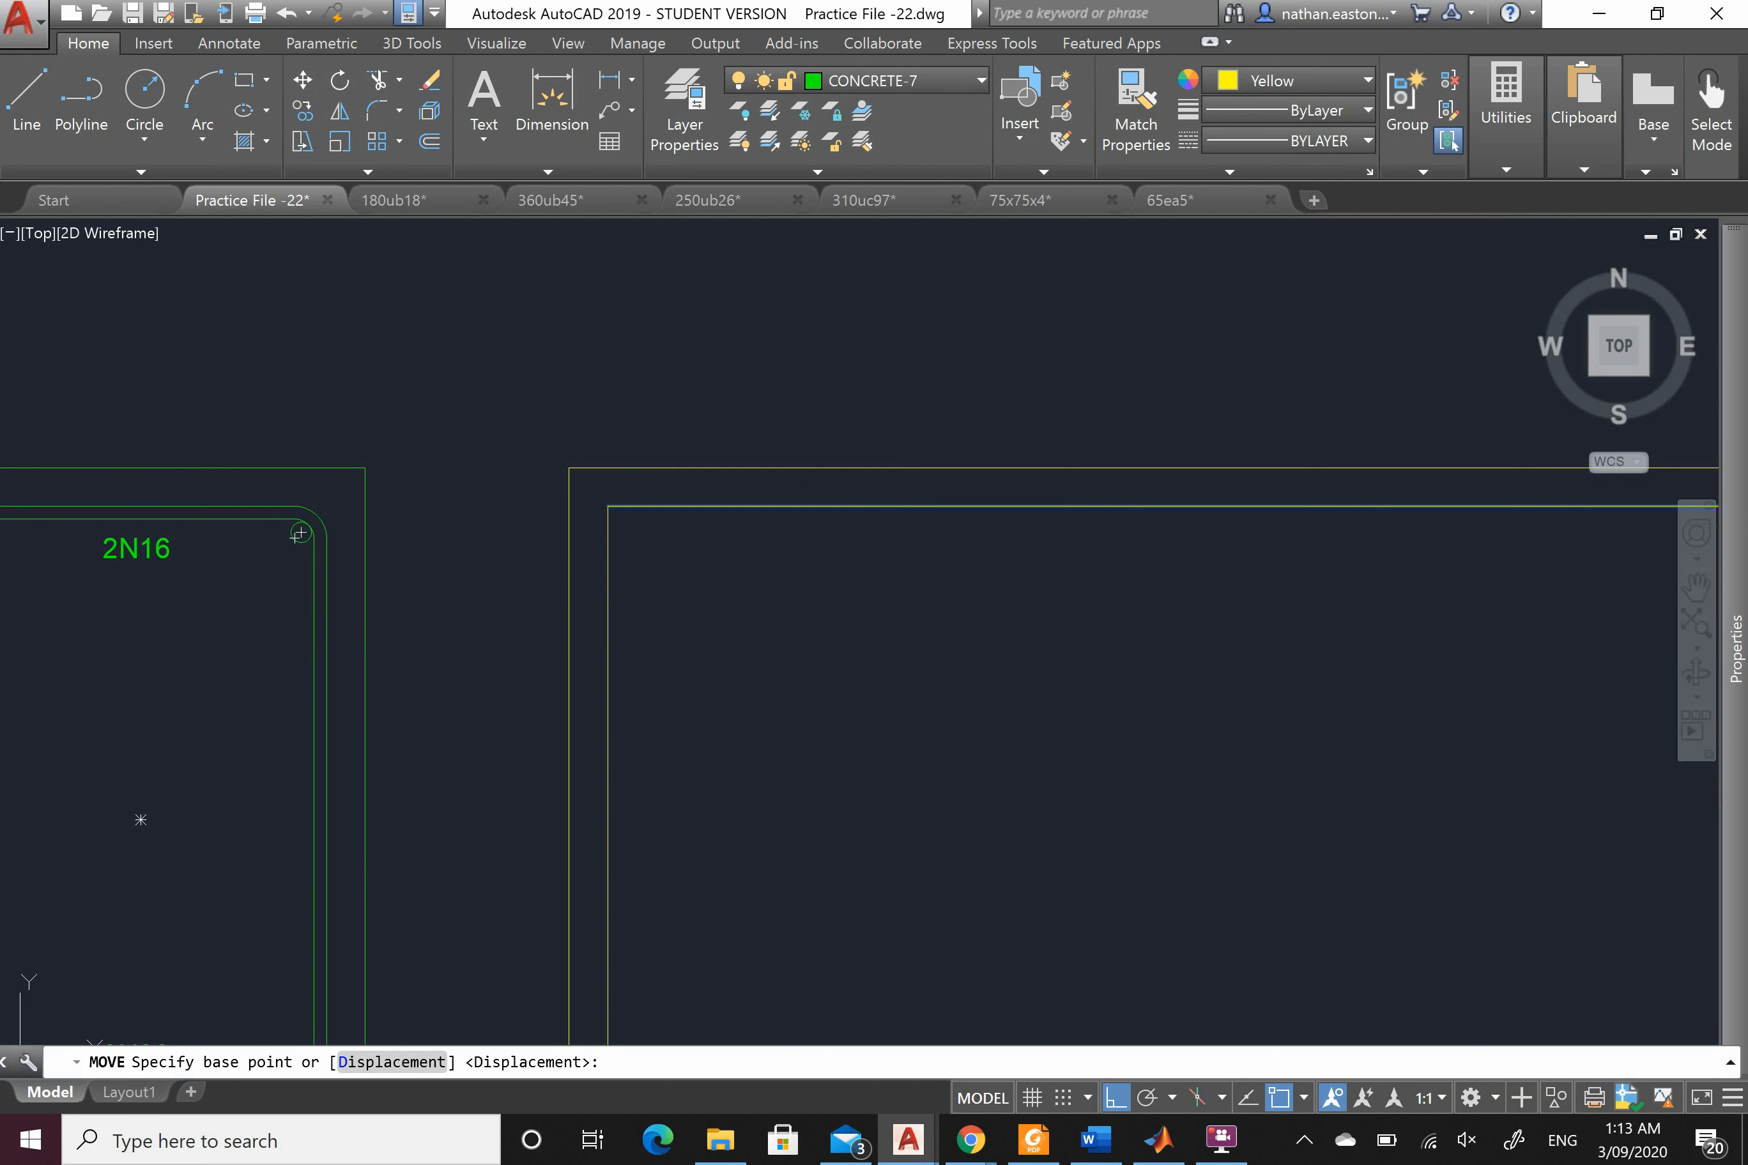
left_click(467, 431)
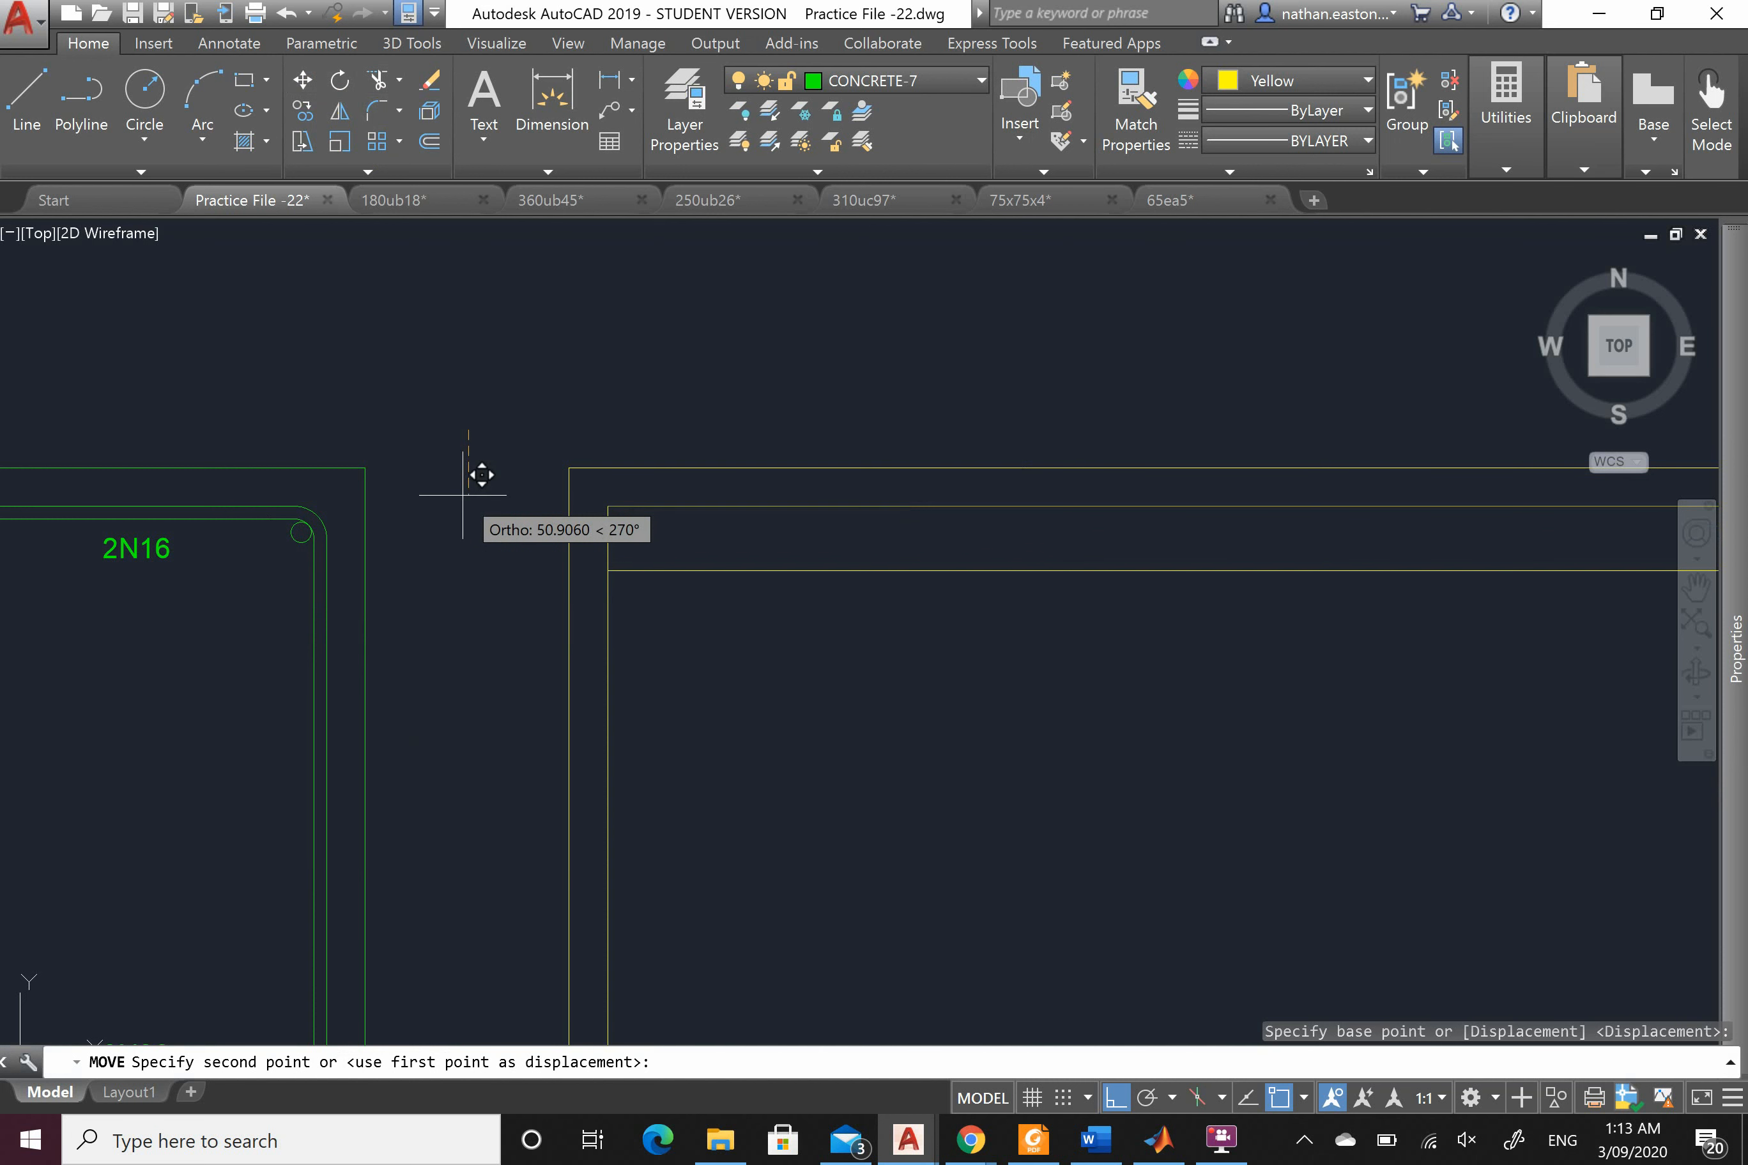
type("26")
key("Return")
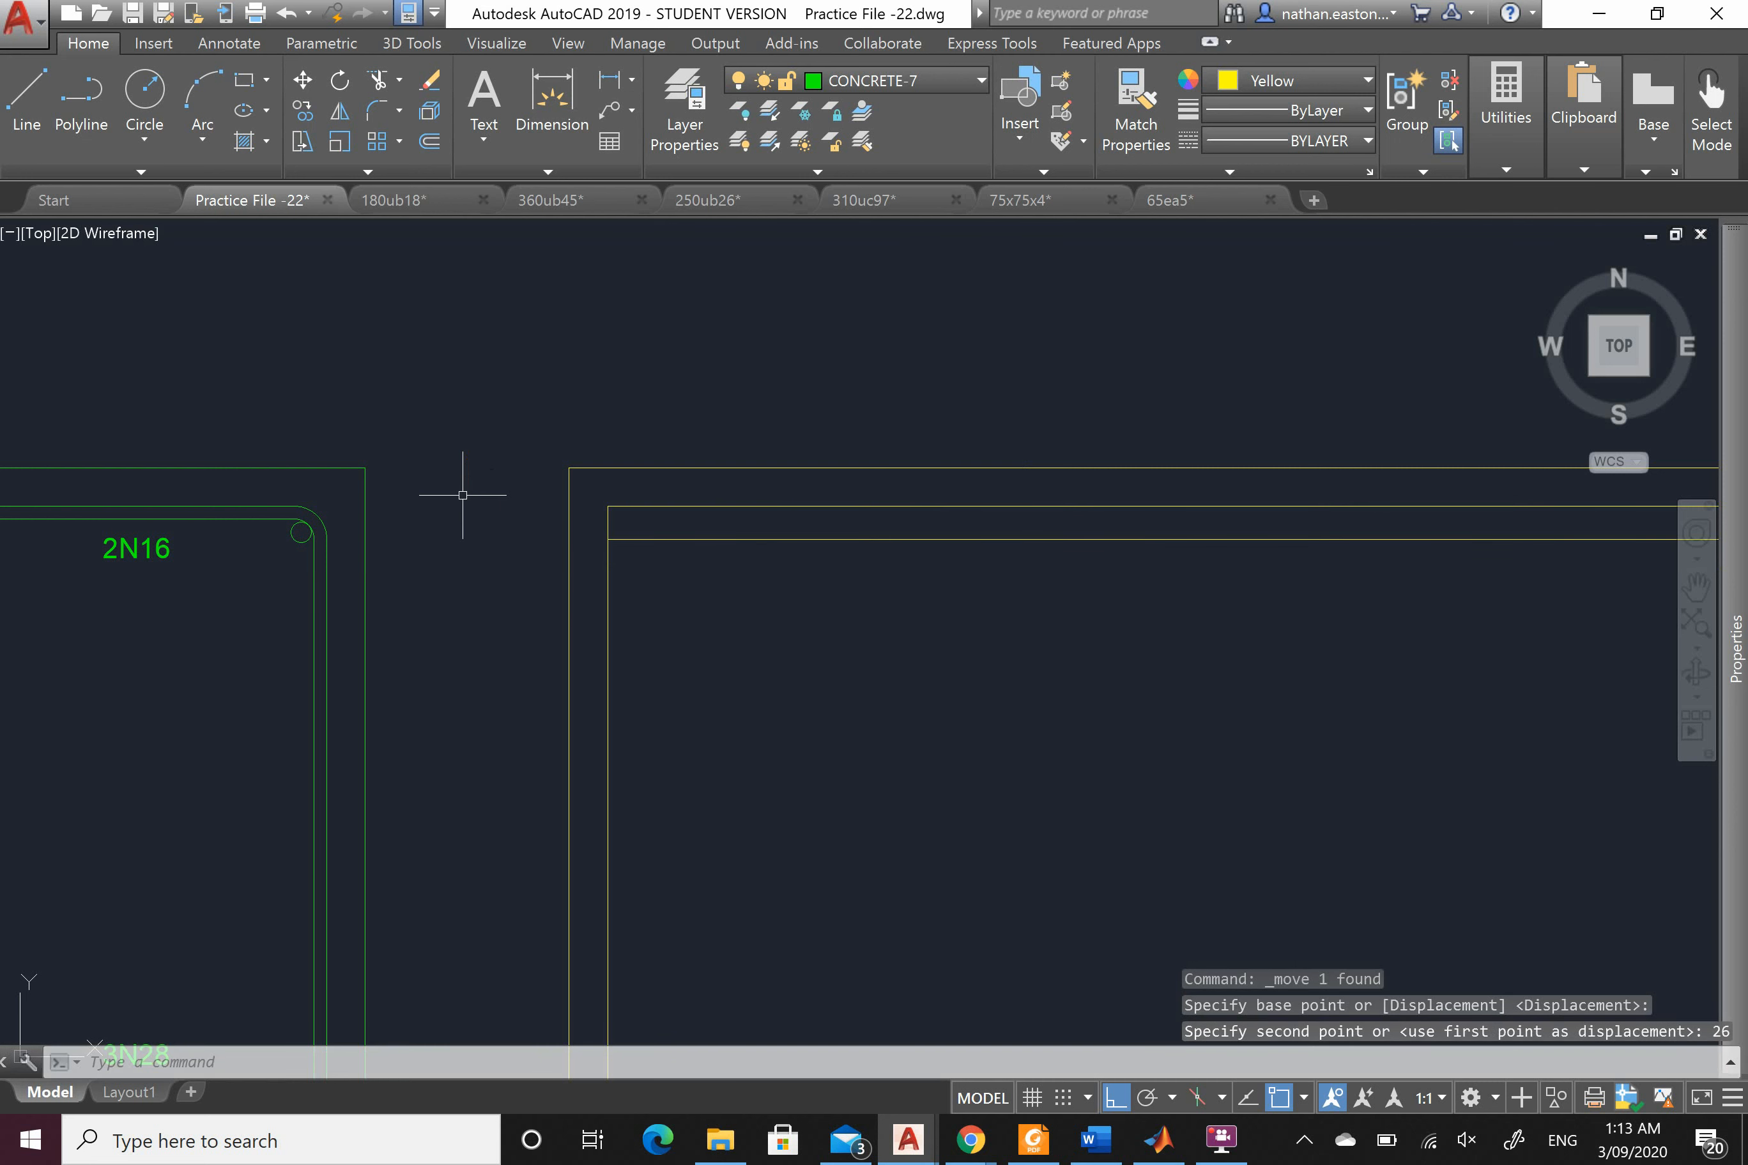
Step: Offset the moved line 16 upward to show the thickness of the top N16 bar
left_click(428, 148)
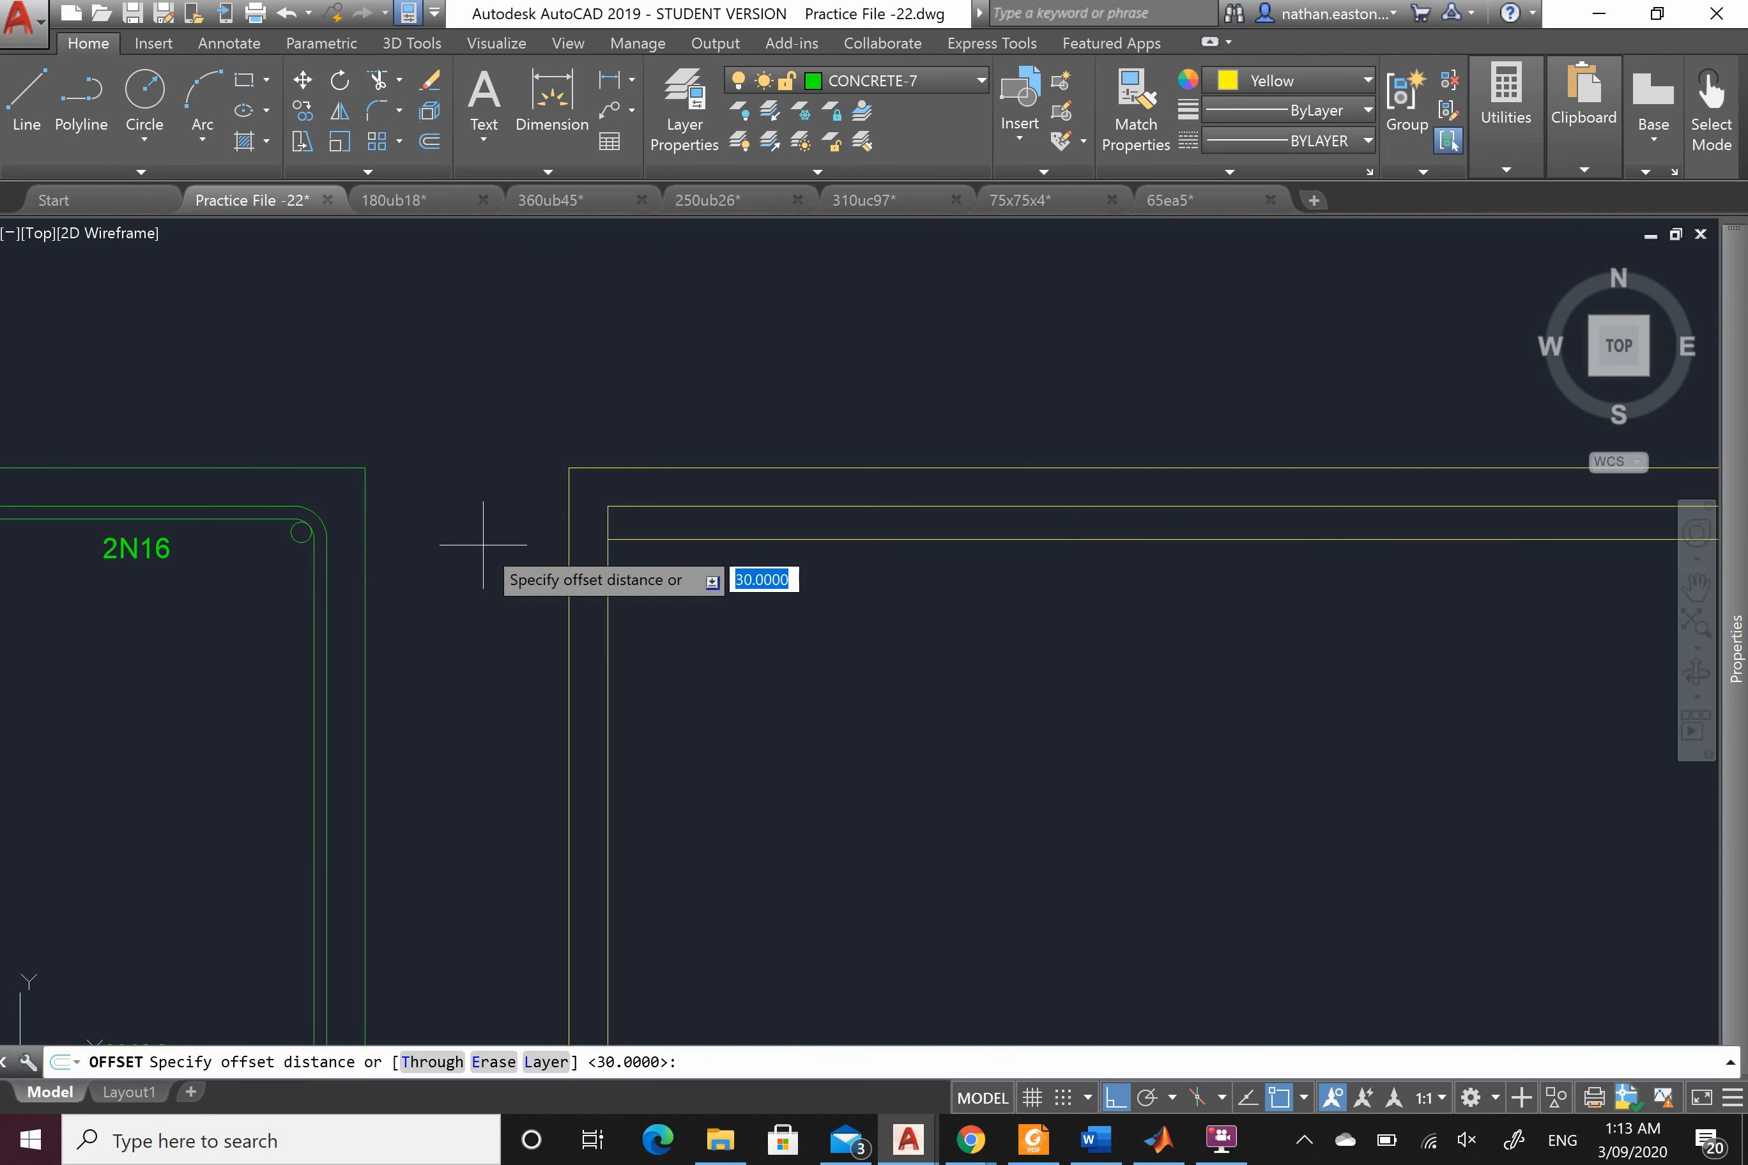
key("Return")
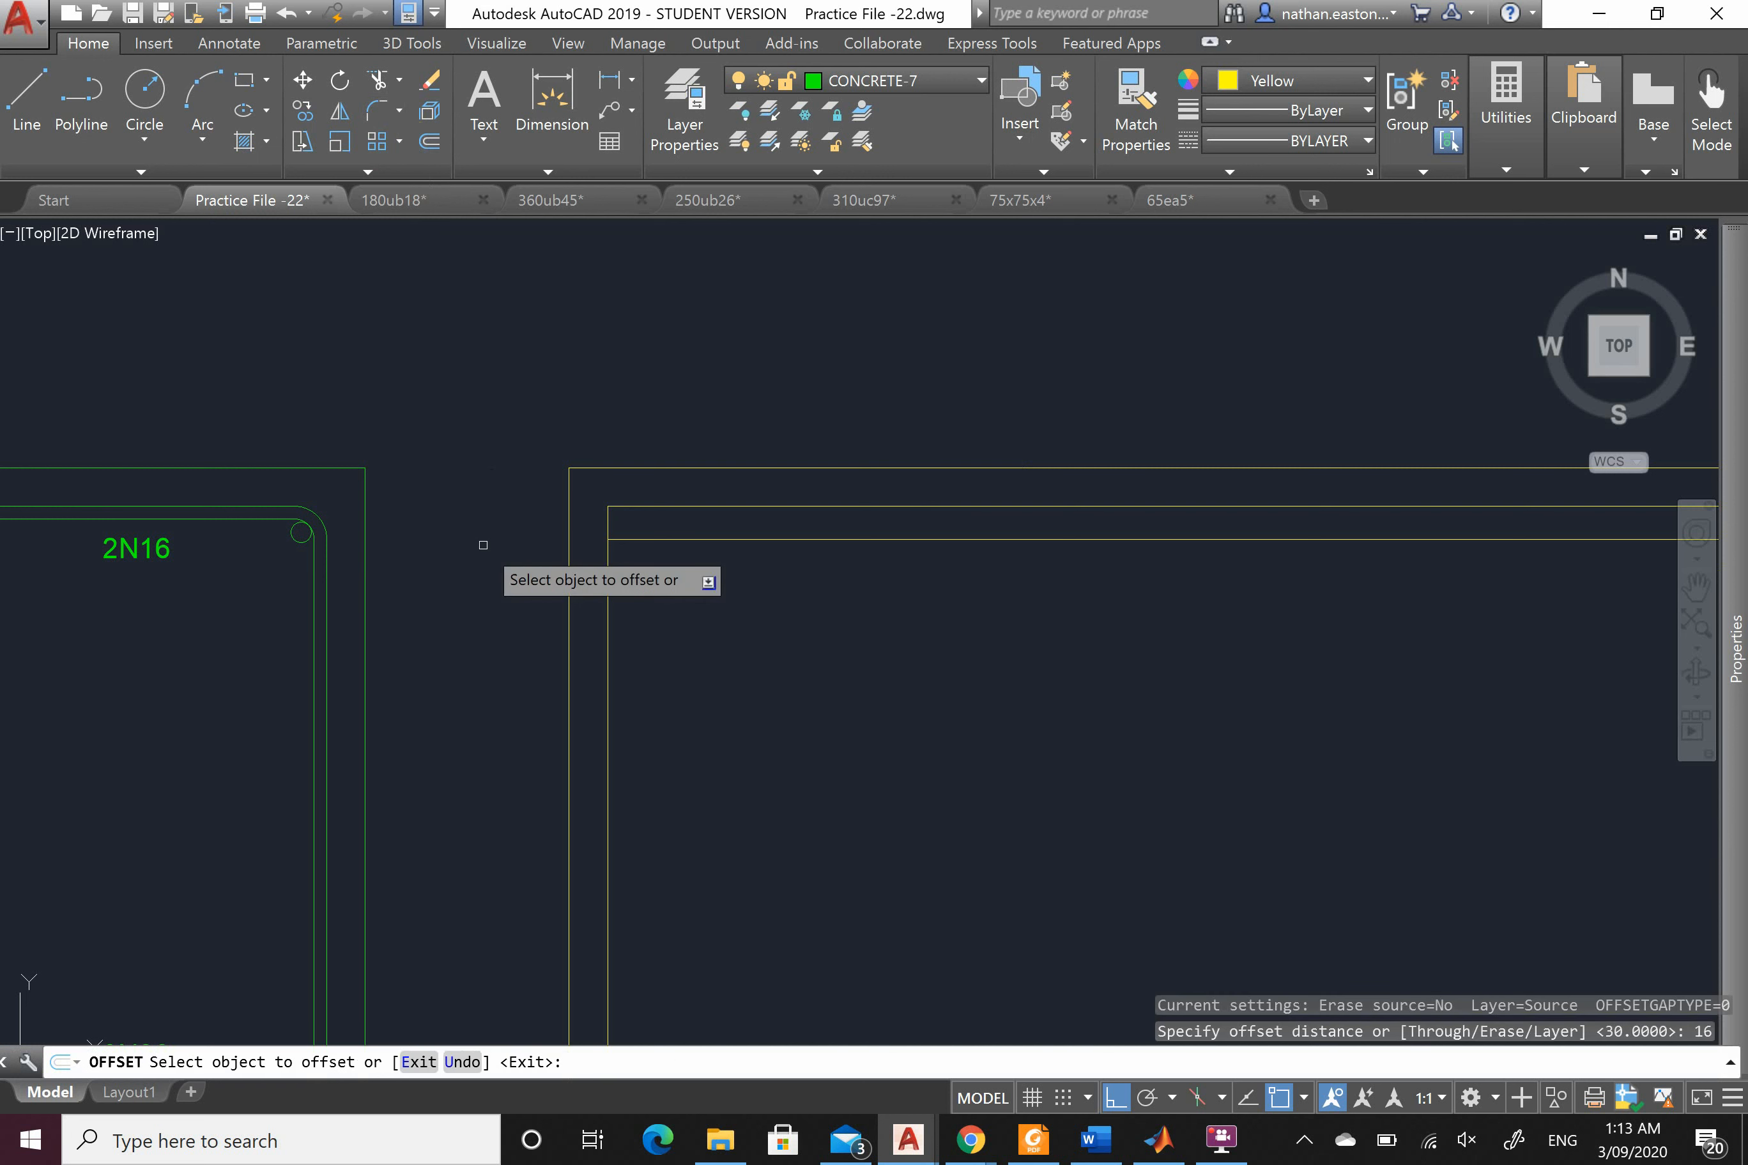
left_click(854, 539)
left_click(867, 403)
right_click(869, 390)
left_click(891, 405)
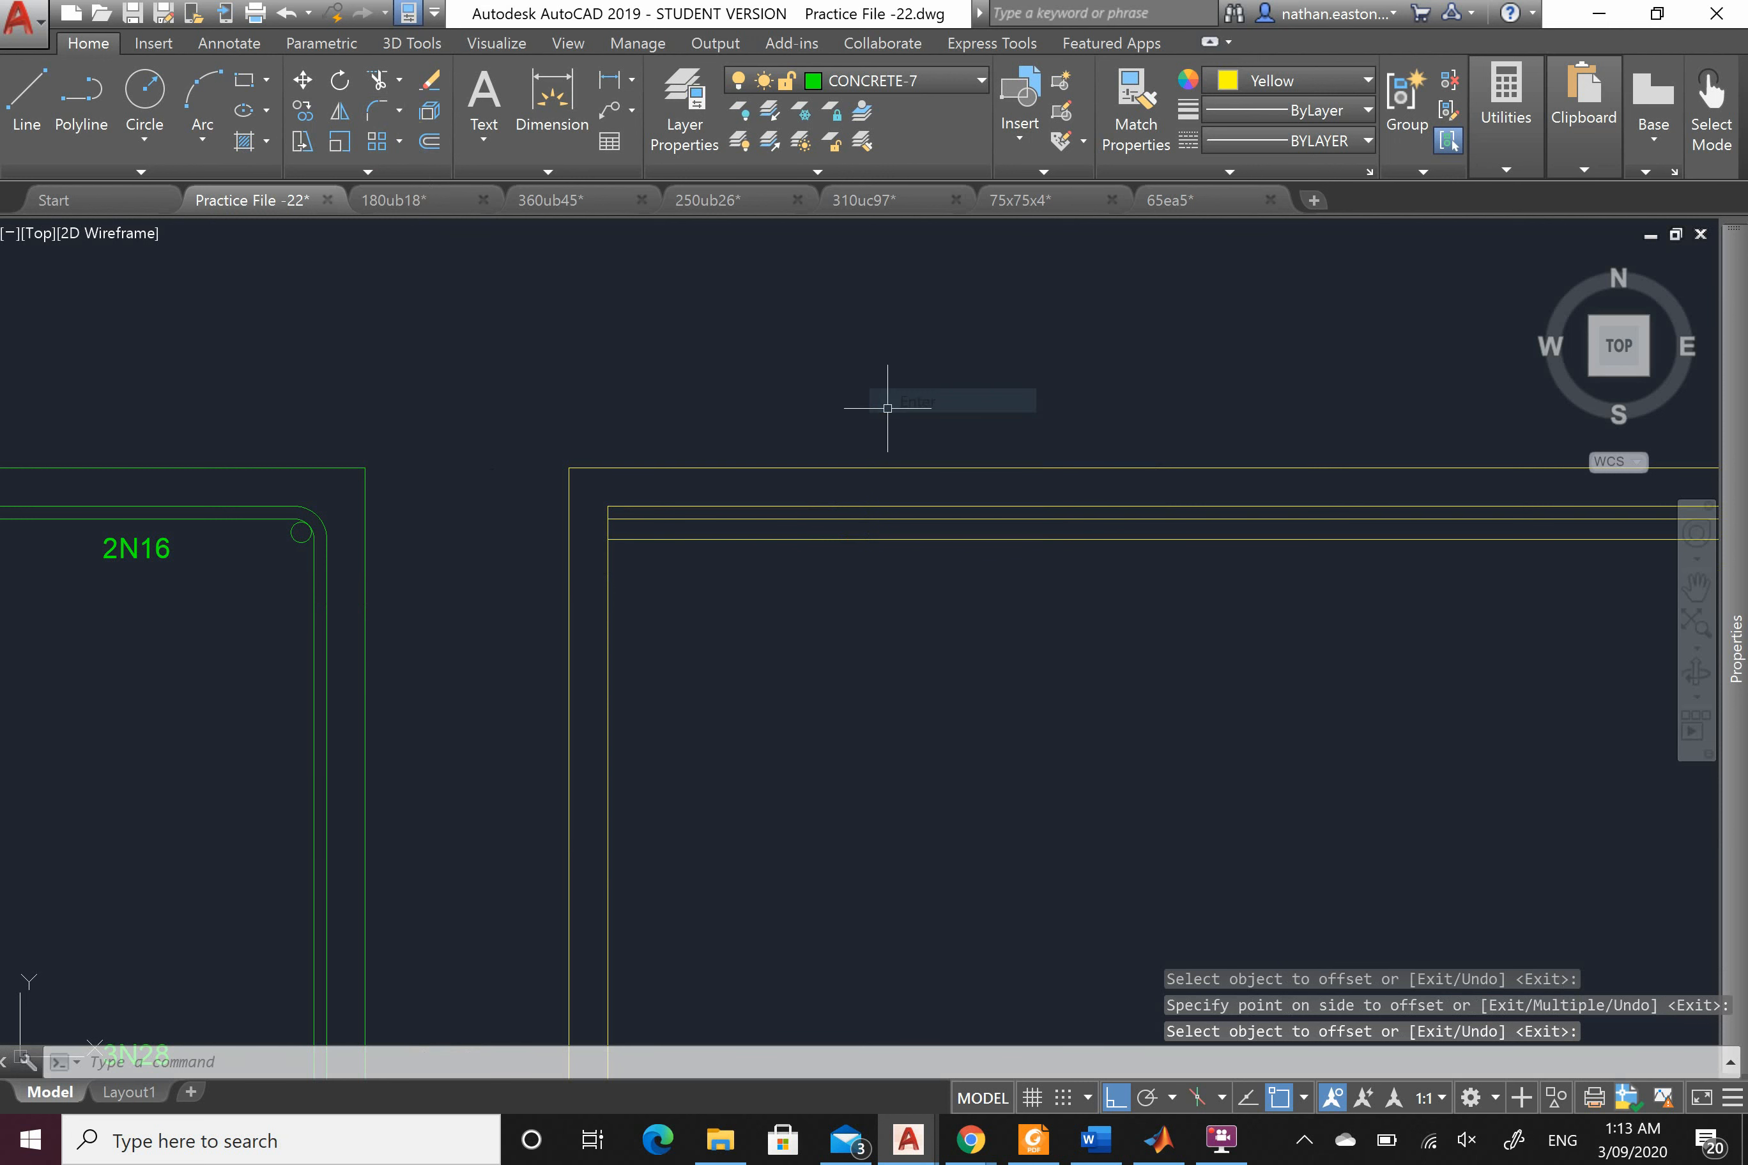
Step: Draw a line along the bottom edge of the inner rectangle, from its left corner to its right corner
scroll(662, 535, "up", 4)
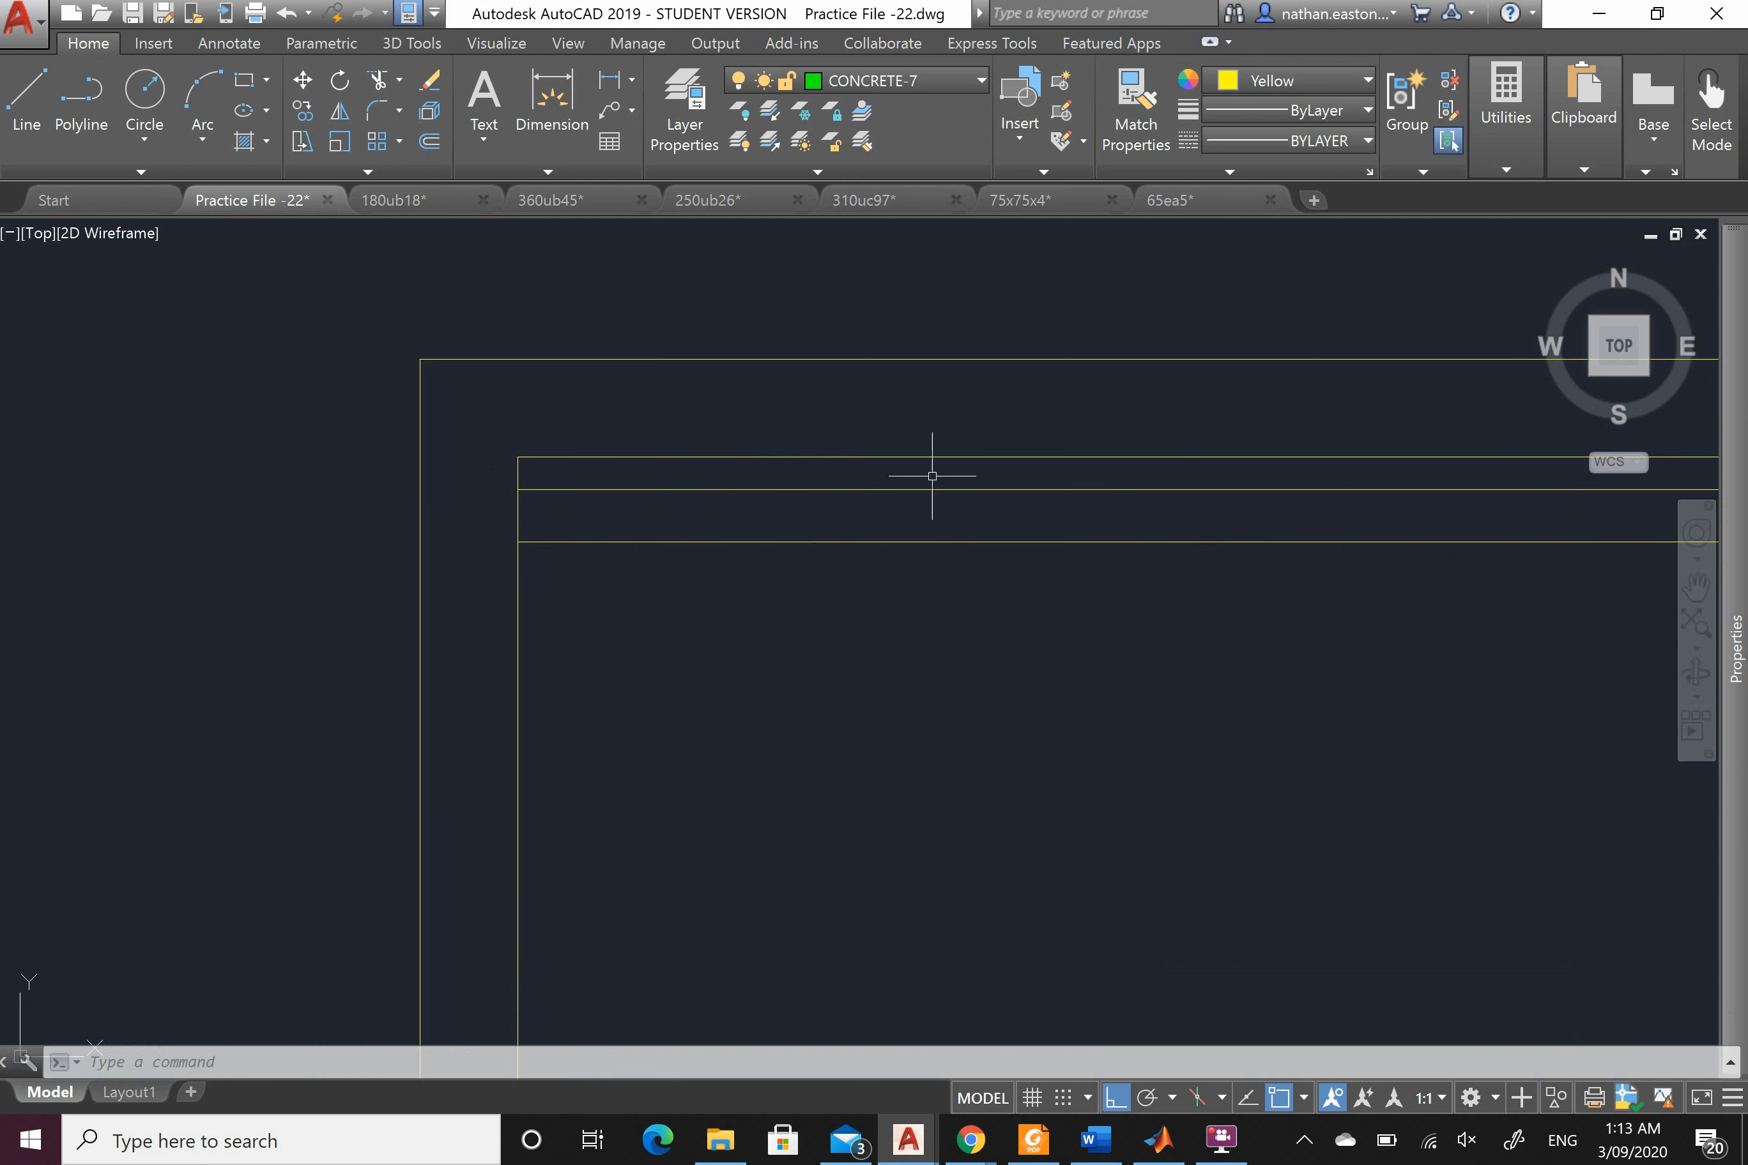
scroll(962, 467, "down", 5)
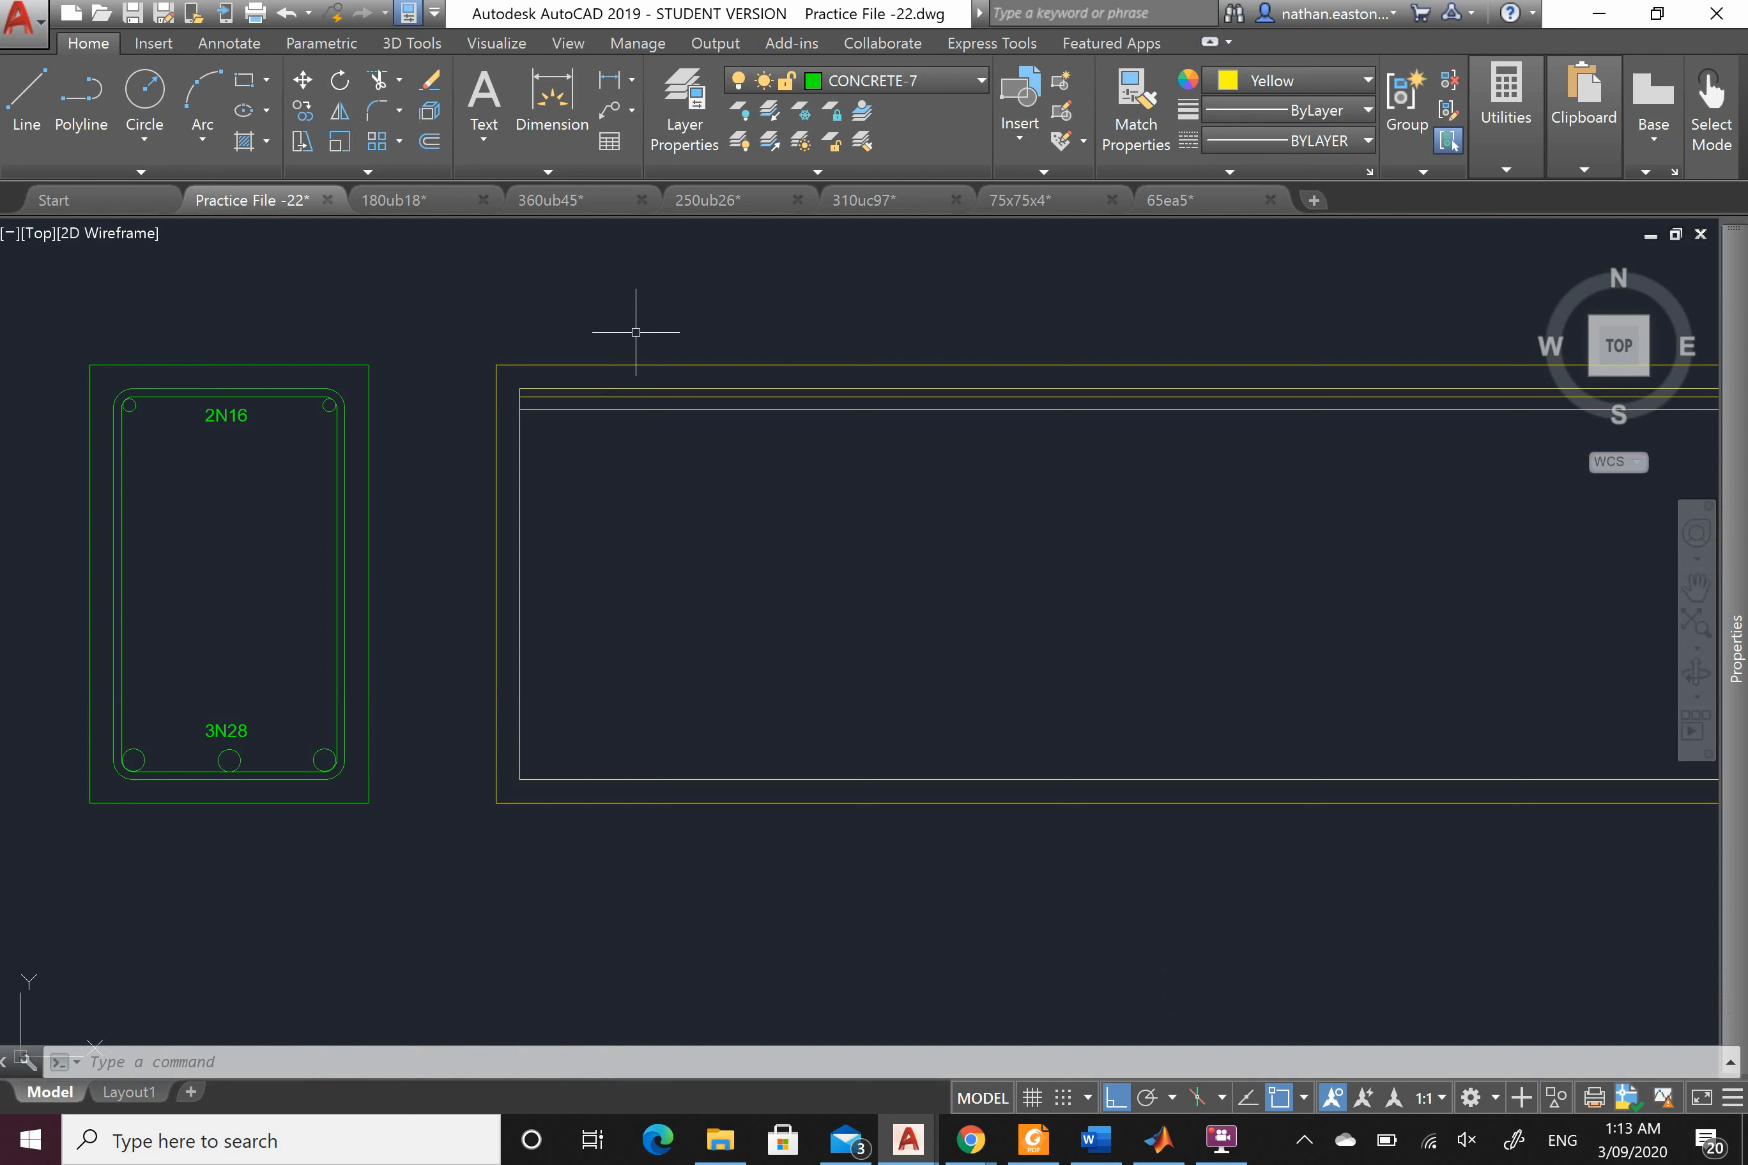
scroll(582, 447, "up", 2)
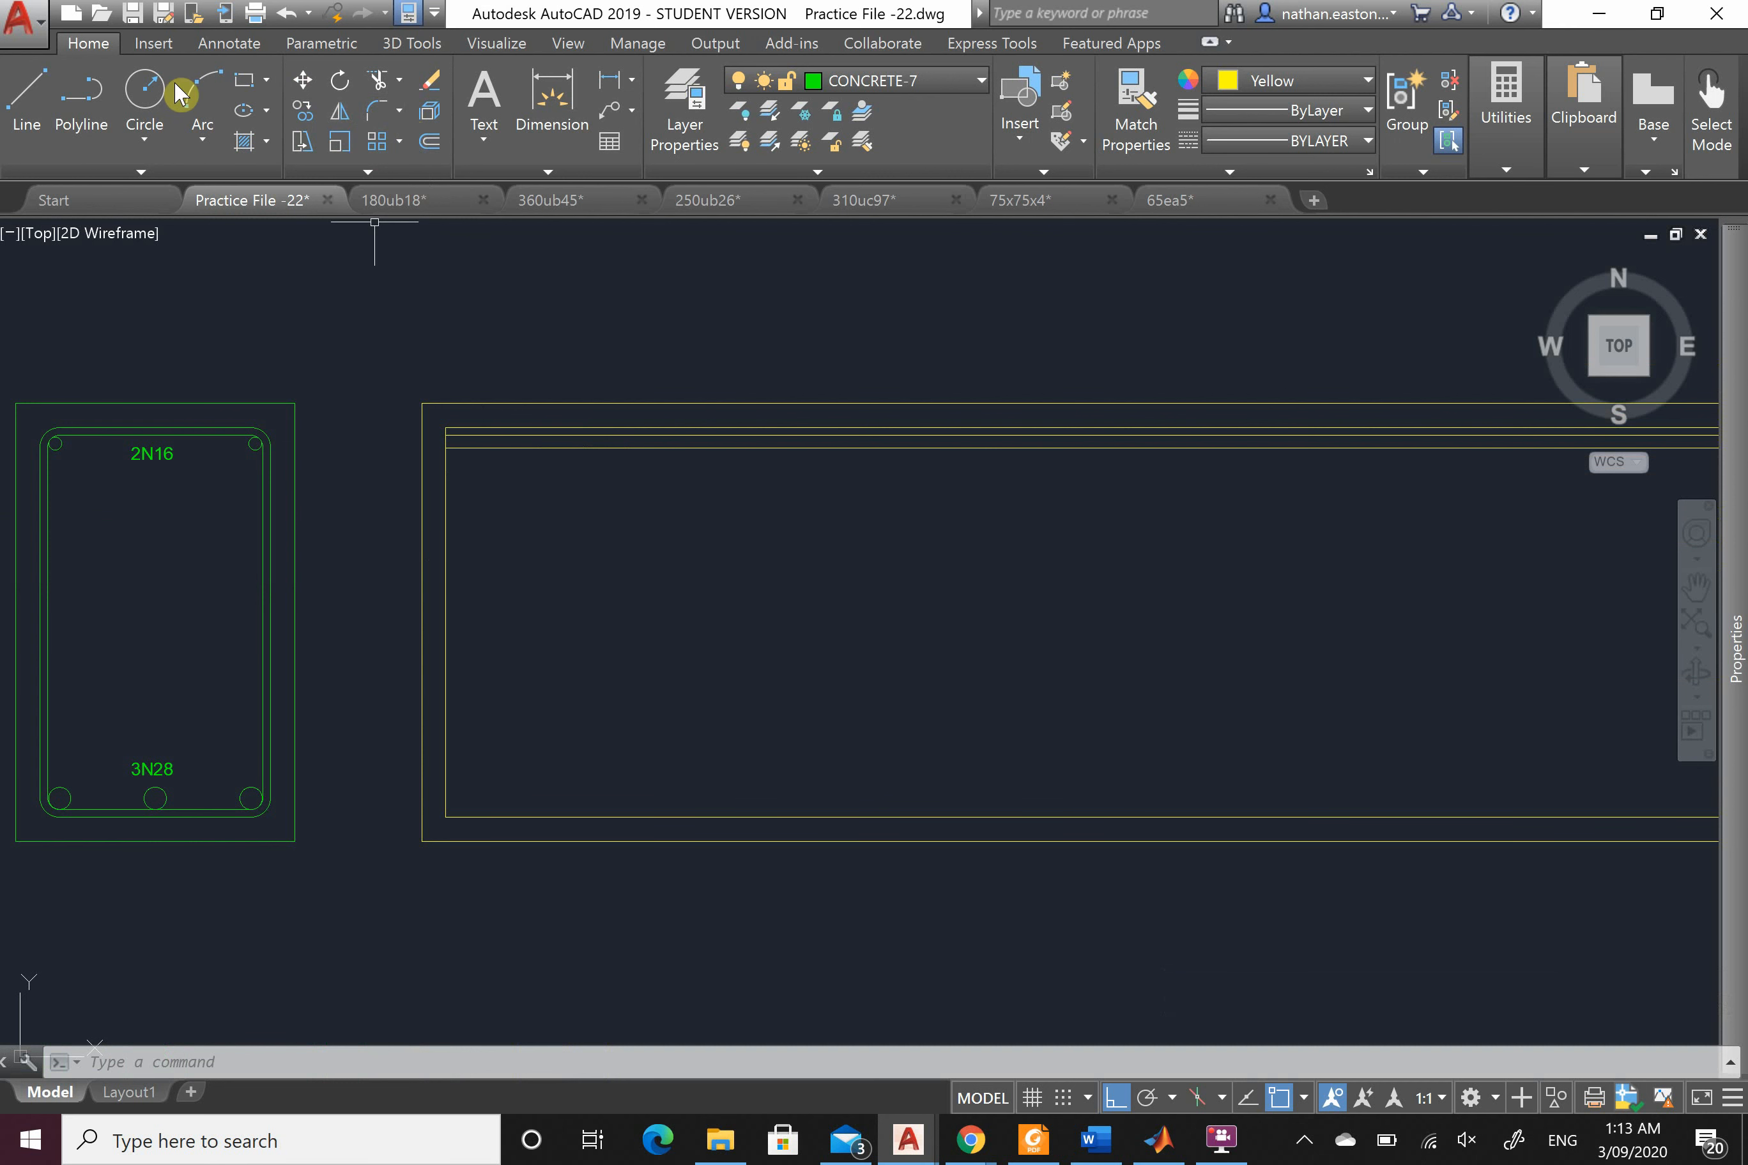
left_click(29, 101)
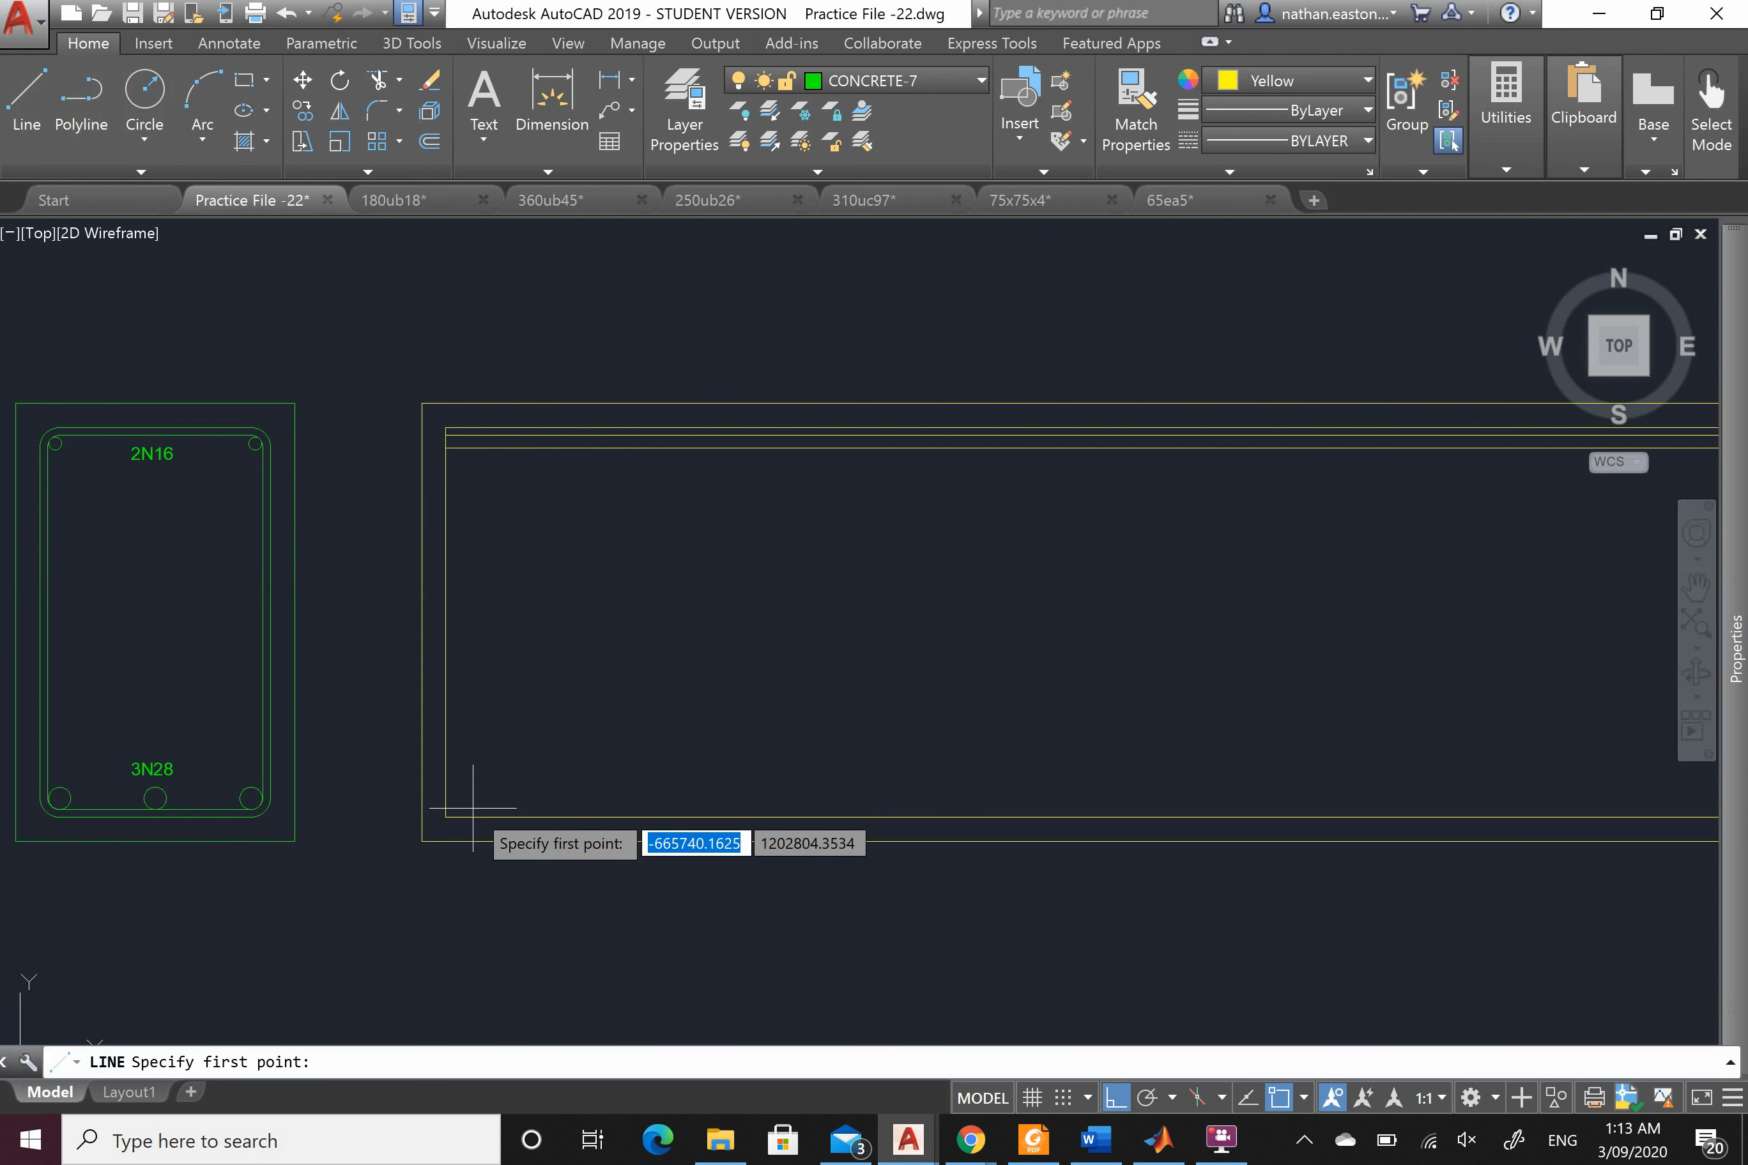
left_click(446, 816)
scroll(349, 668, "down", 2)
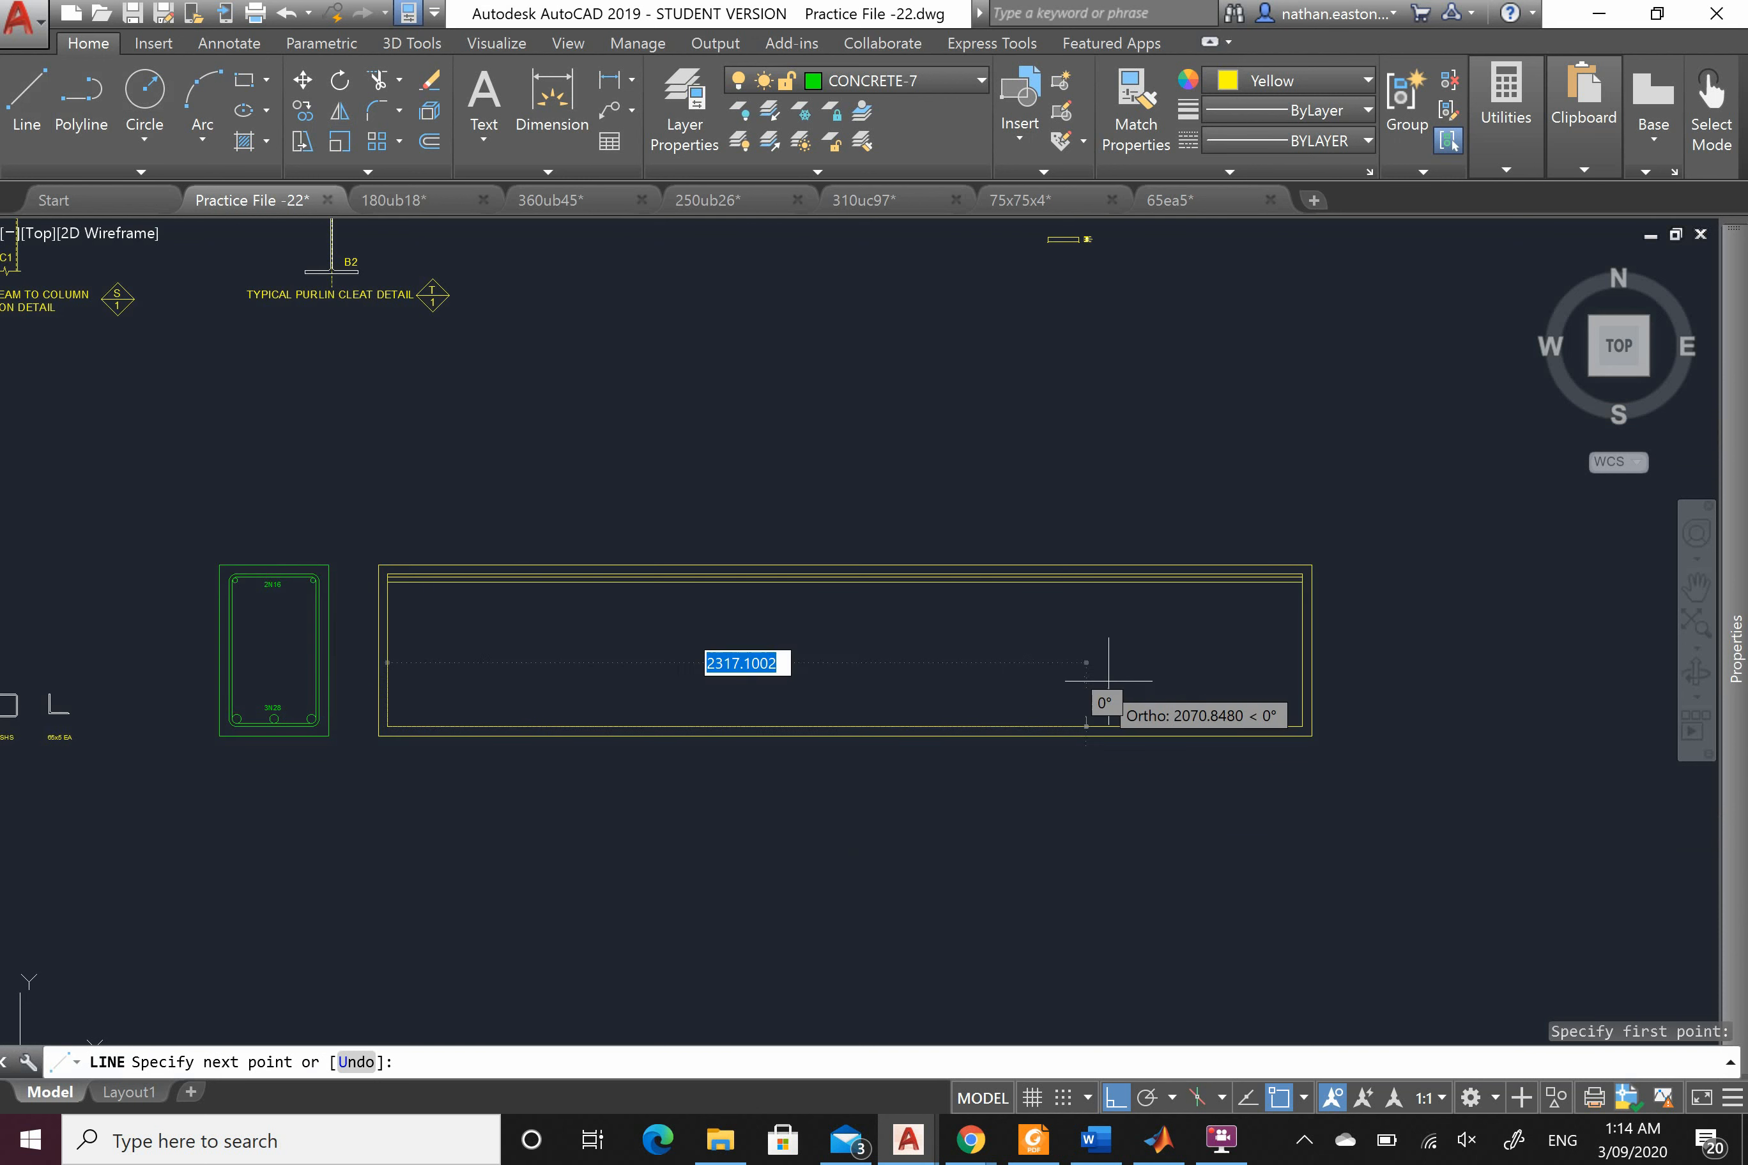
scroll(1277, 726, "up", 6)
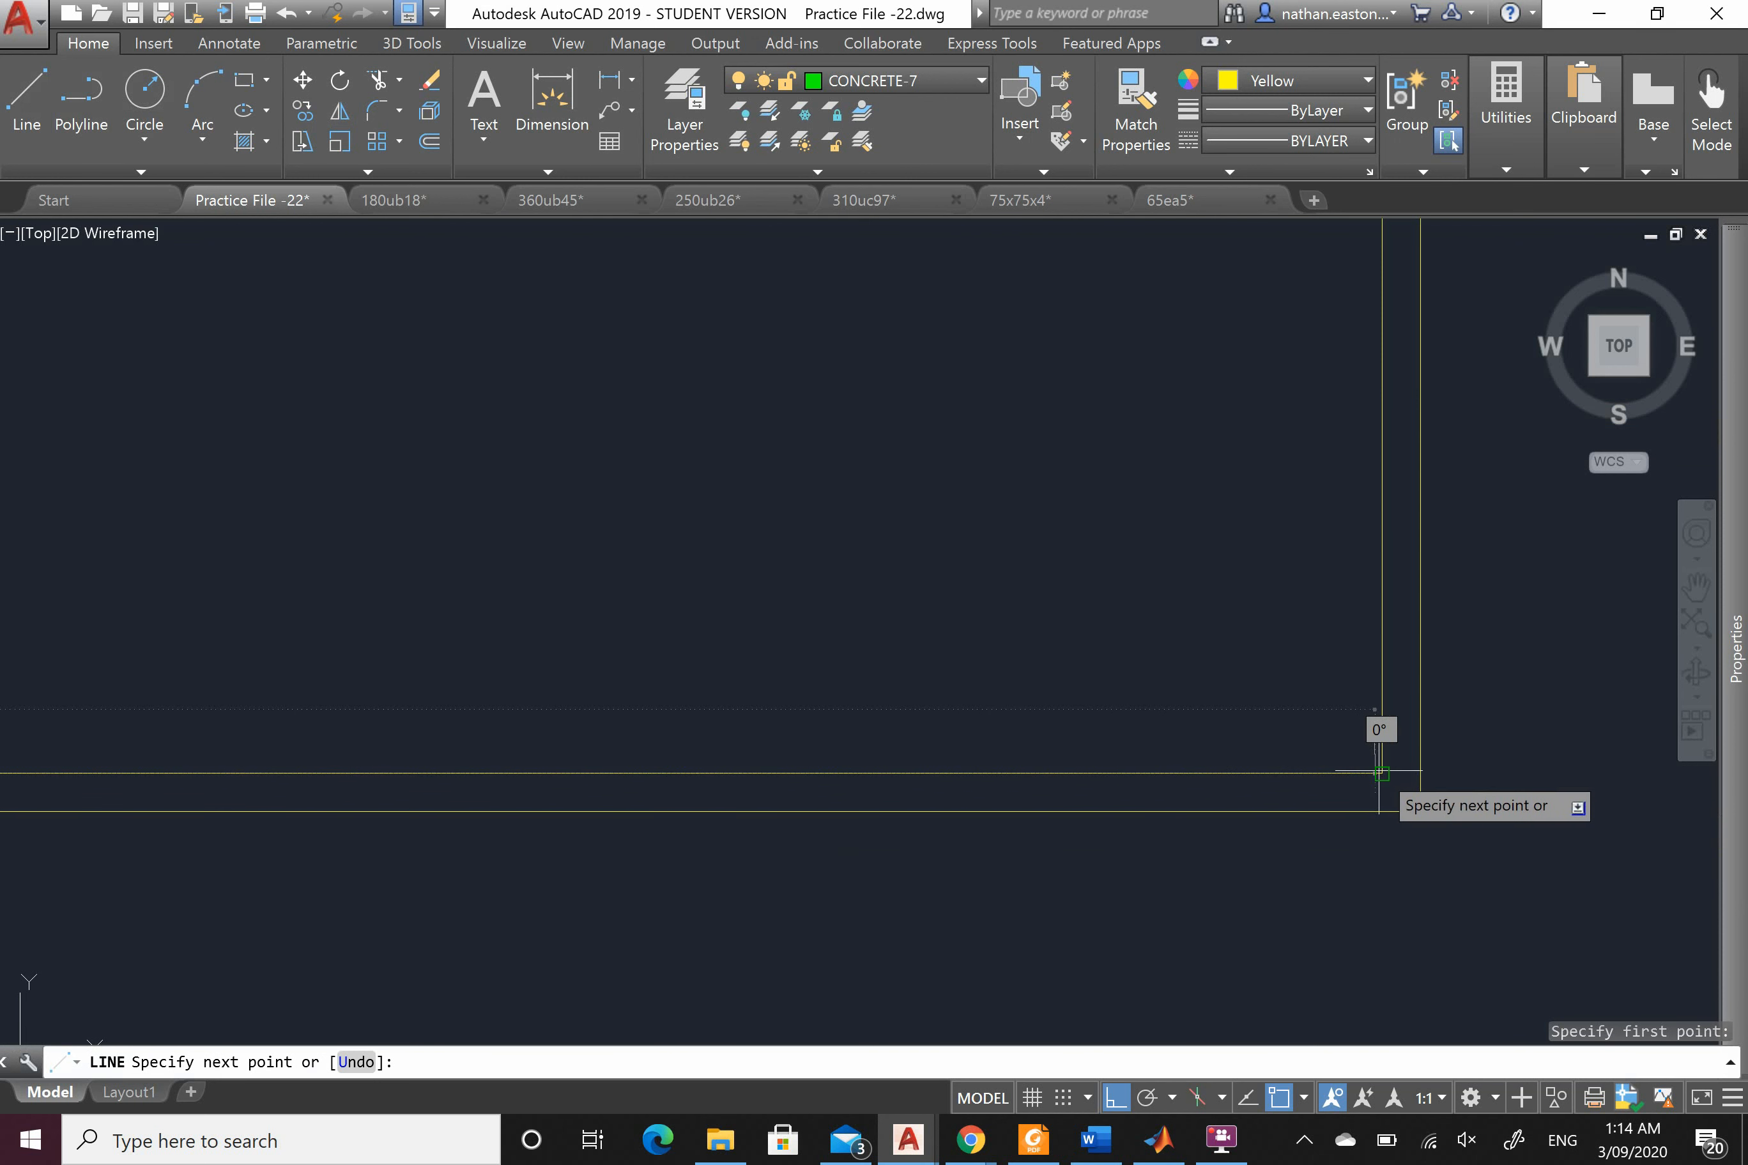
left_click(1383, 773)
key("Escape")
scroll(1373, 750, "down", 5)
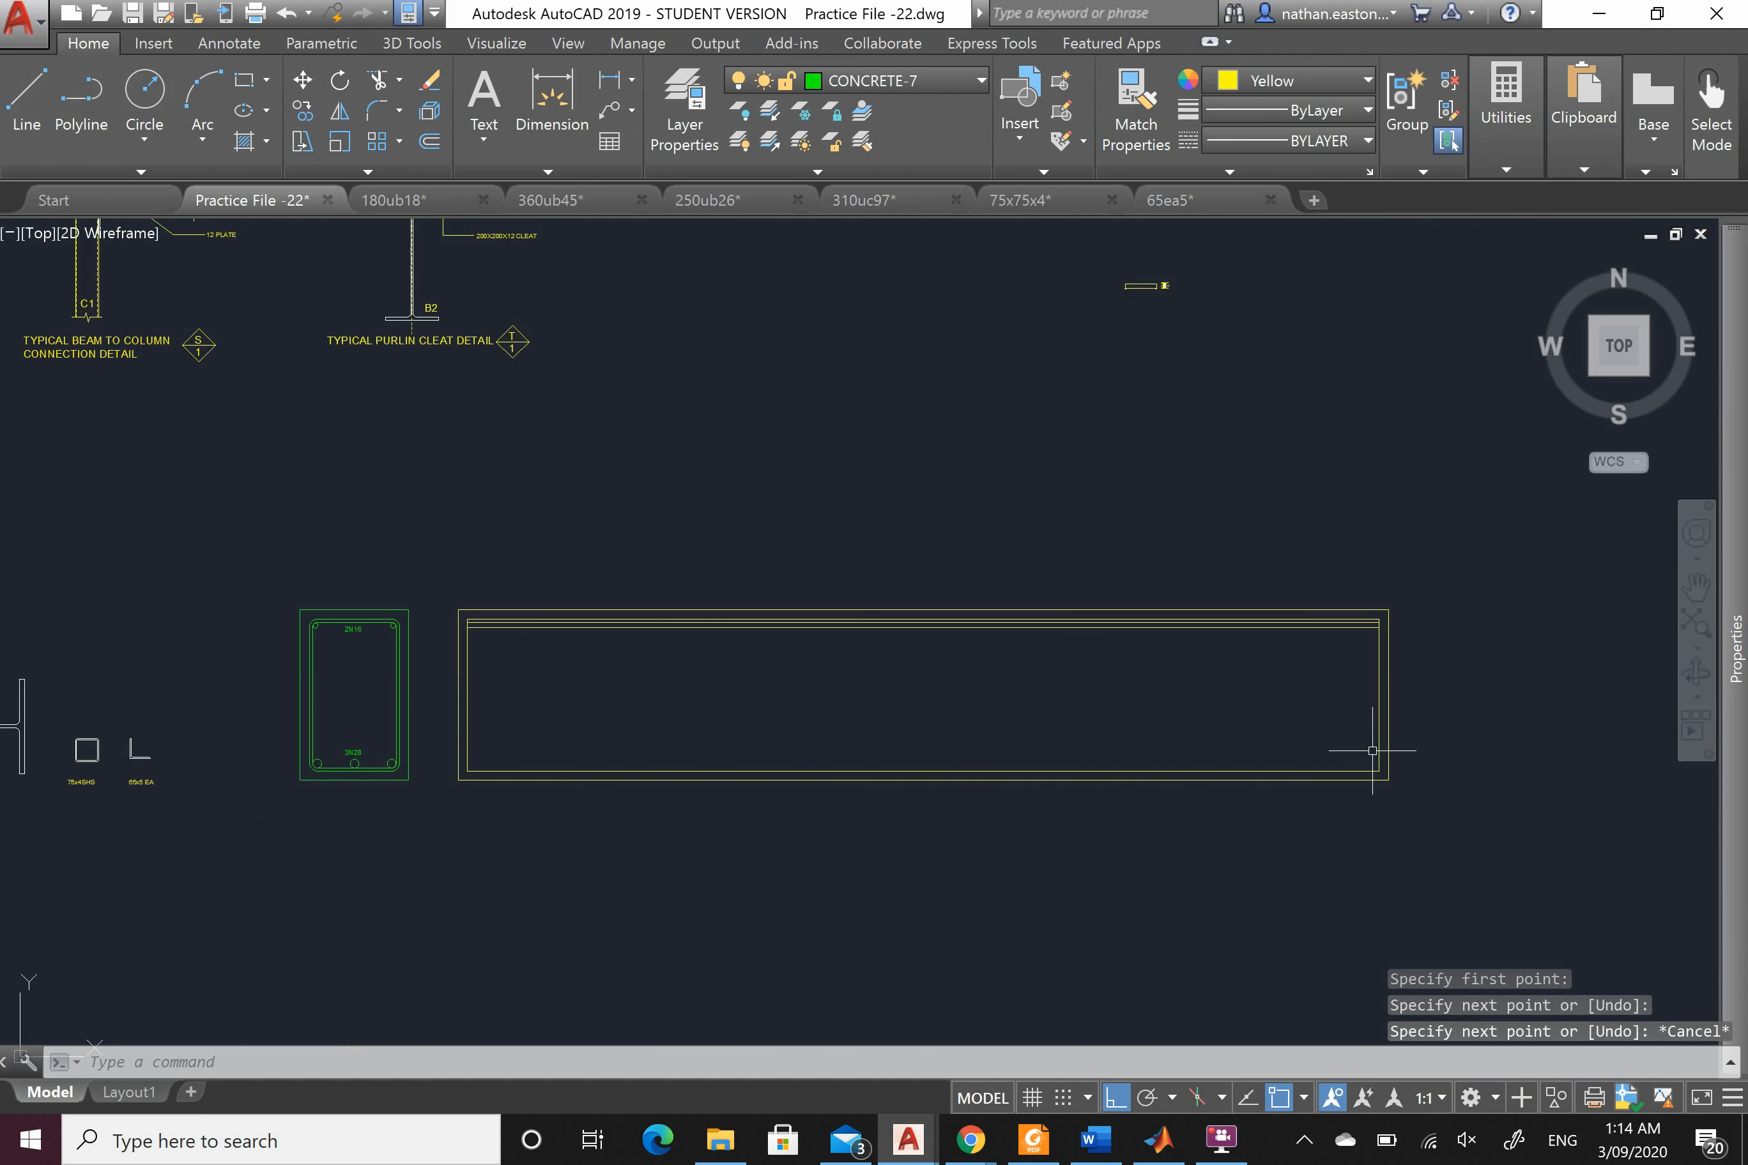
Step: Move the line on the inner rectangle's bottom edge straight up by 10
scroll(454, 762, "up", 3)
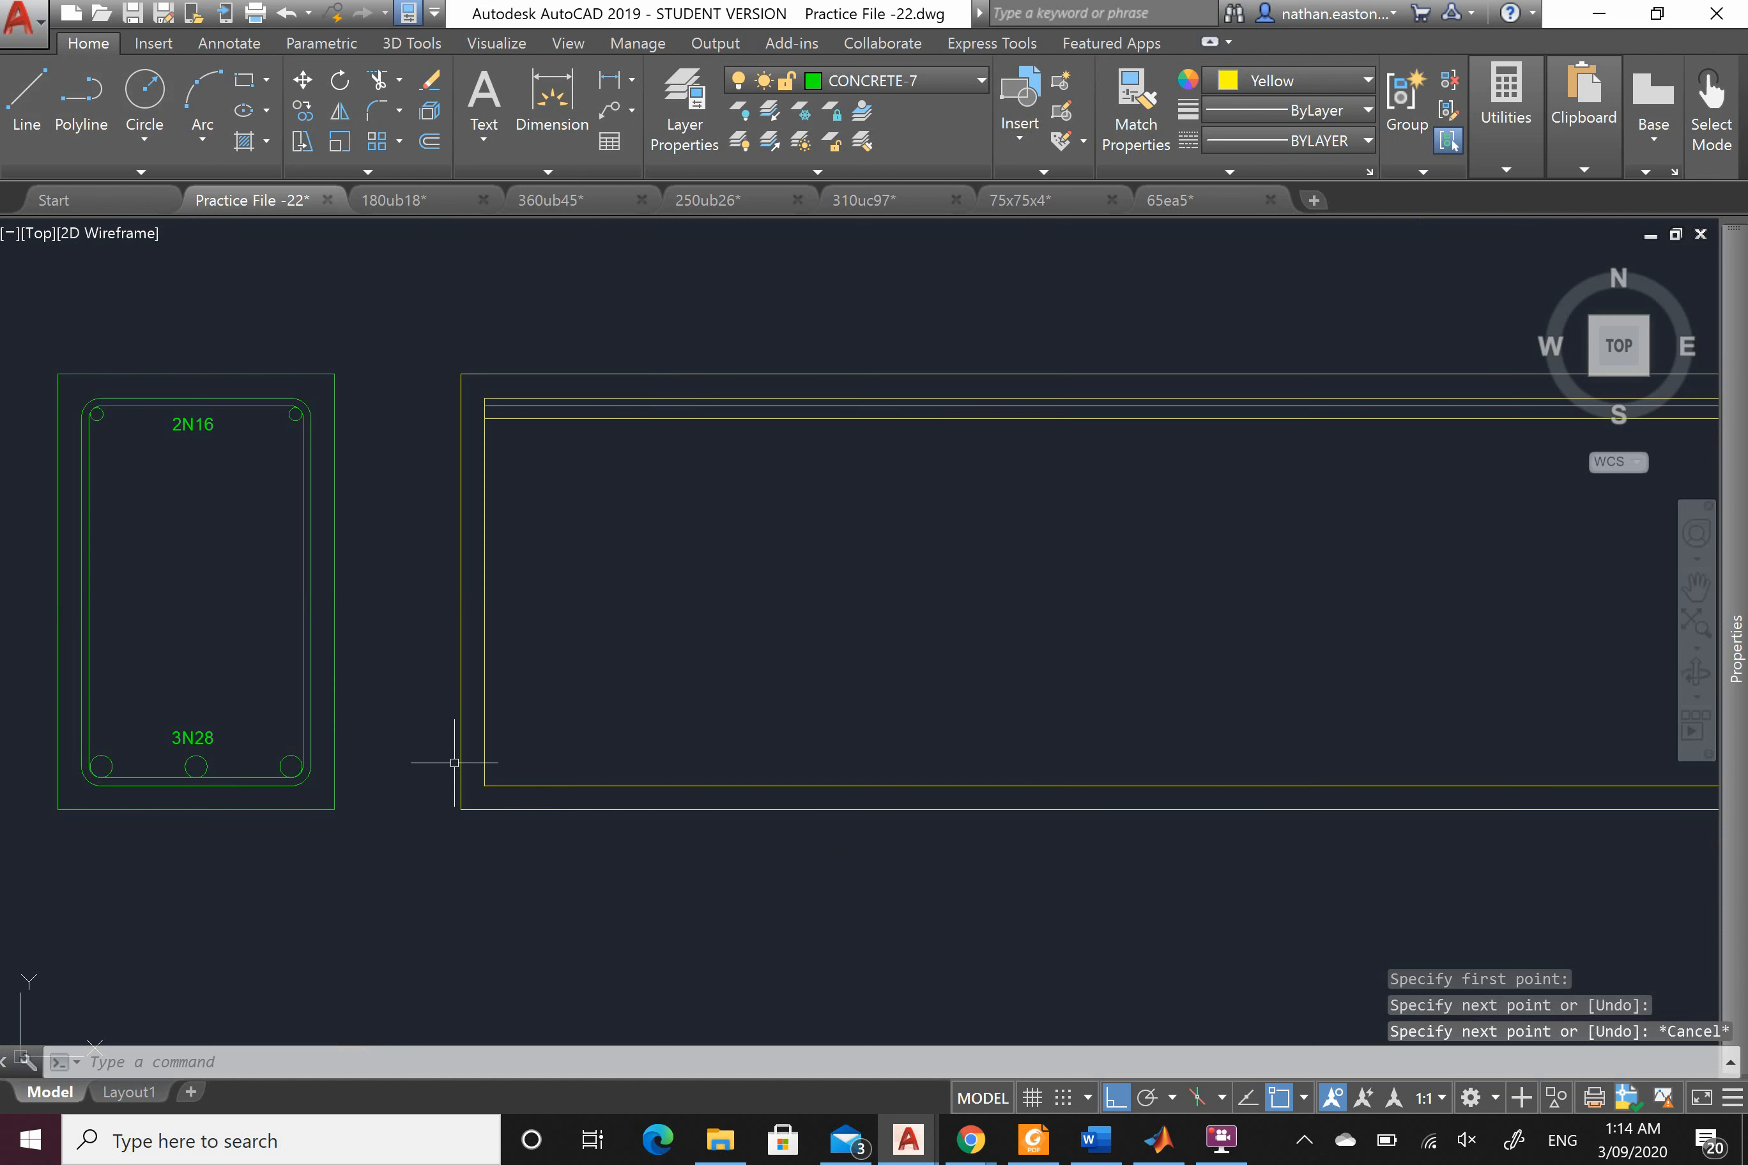
left_click(595, 786)
left_click(302, 79)
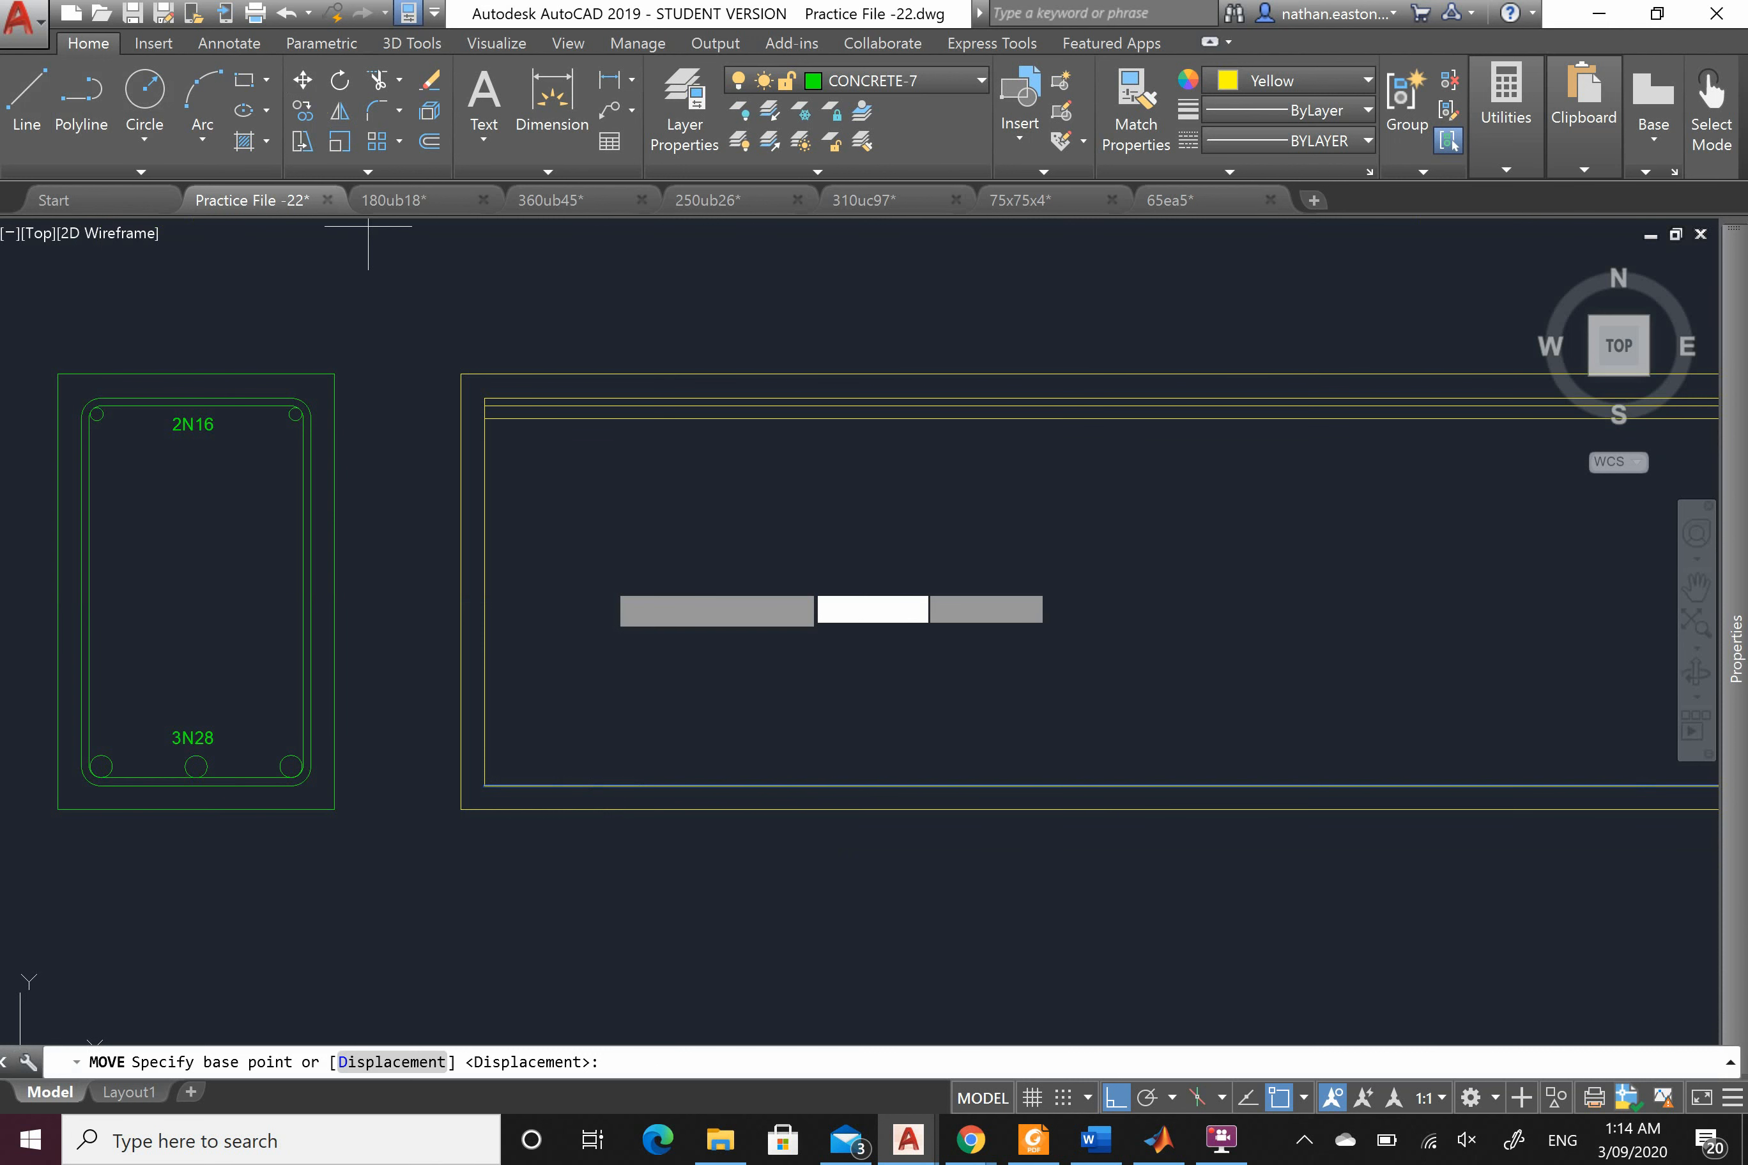
left_click(629, 688)
type("10")
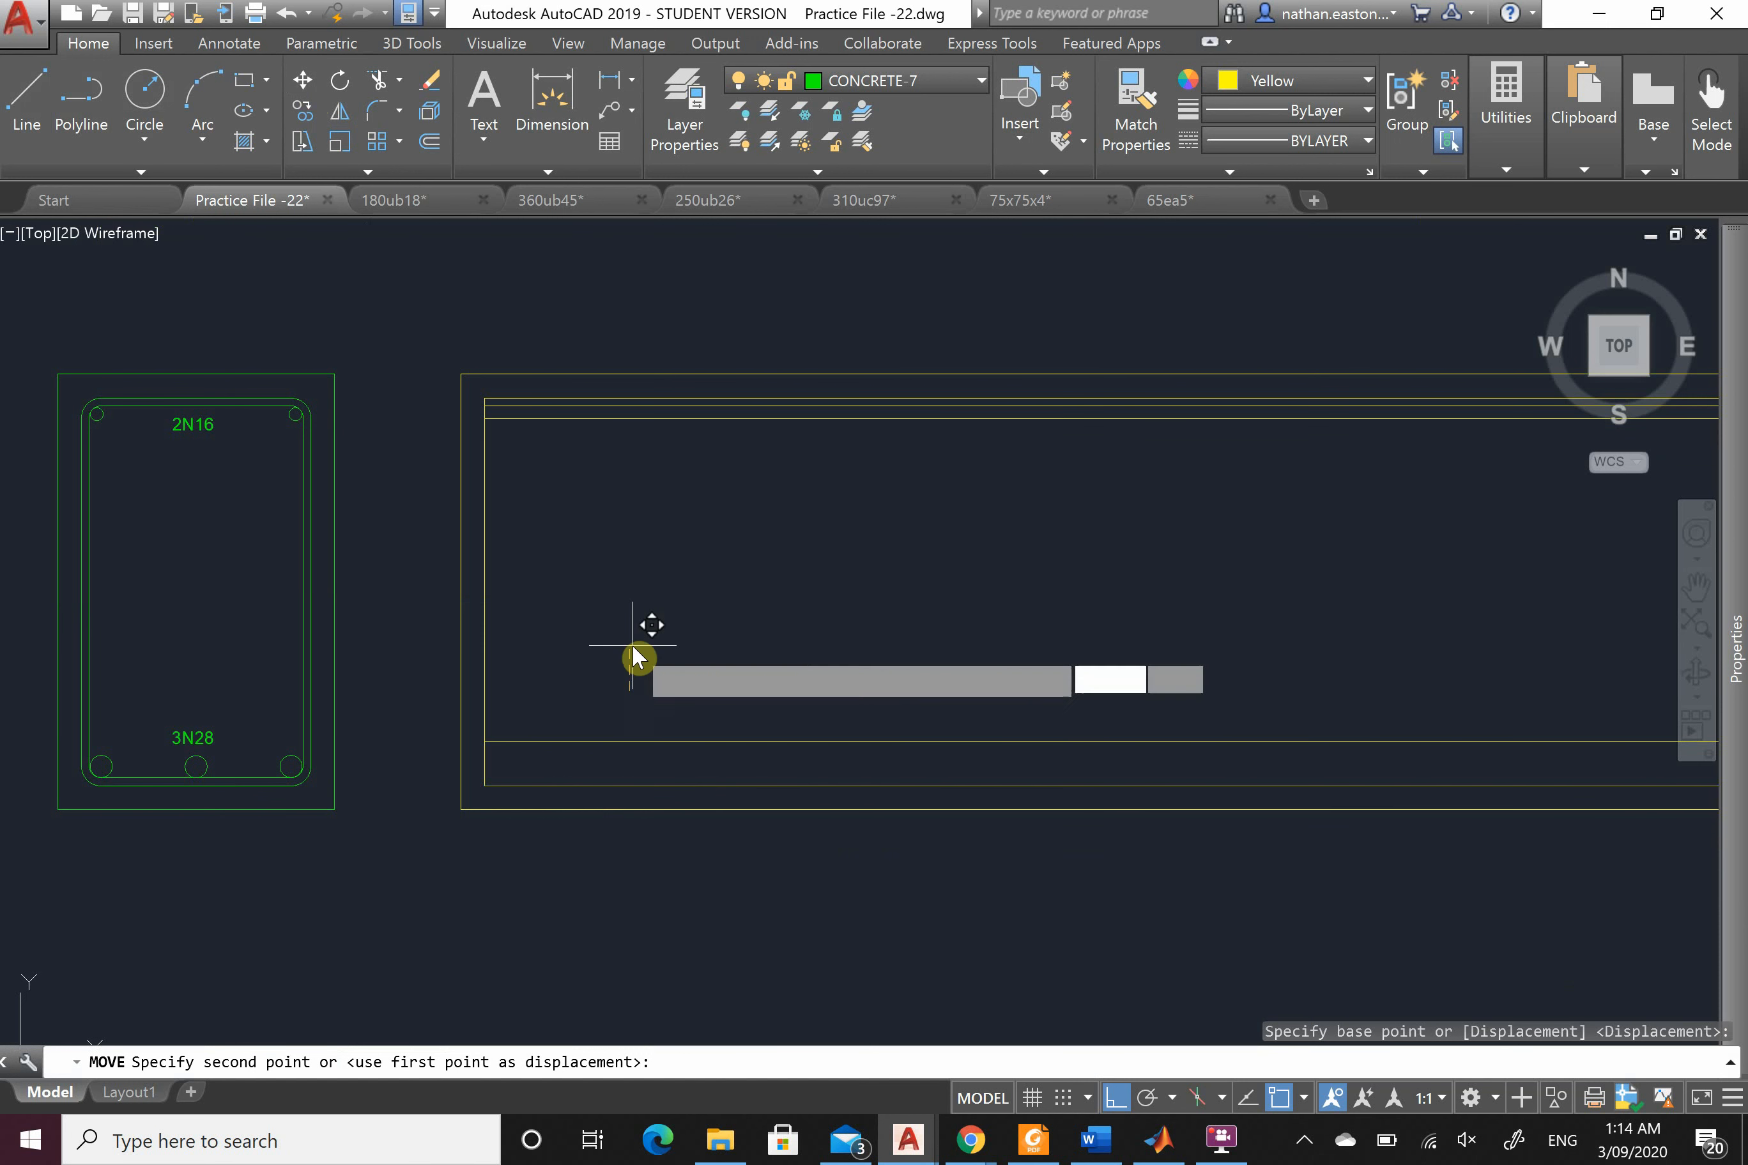
key("Return")
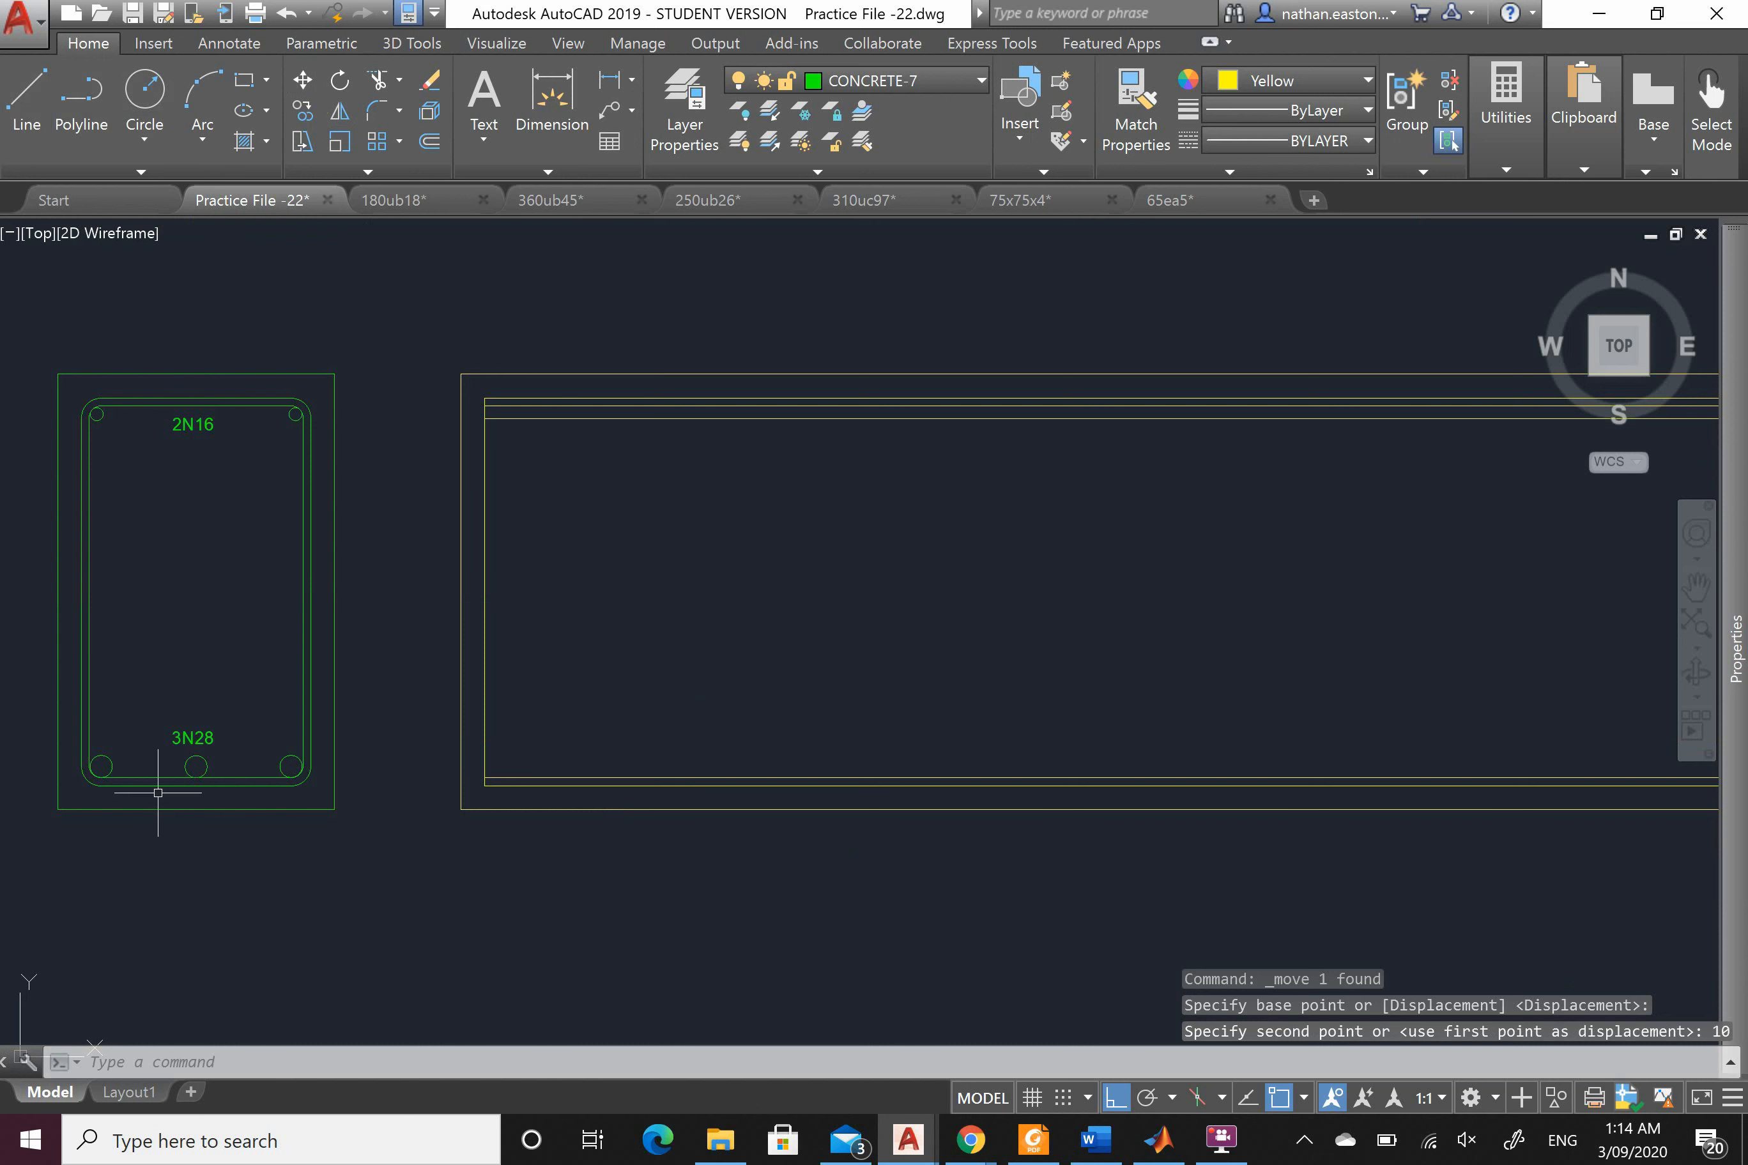
Step: Copy the lower bar line in the elevation straight up by 28 to show the thickness of the bottom N28 bar
scroll(162, 778, "up", 6)
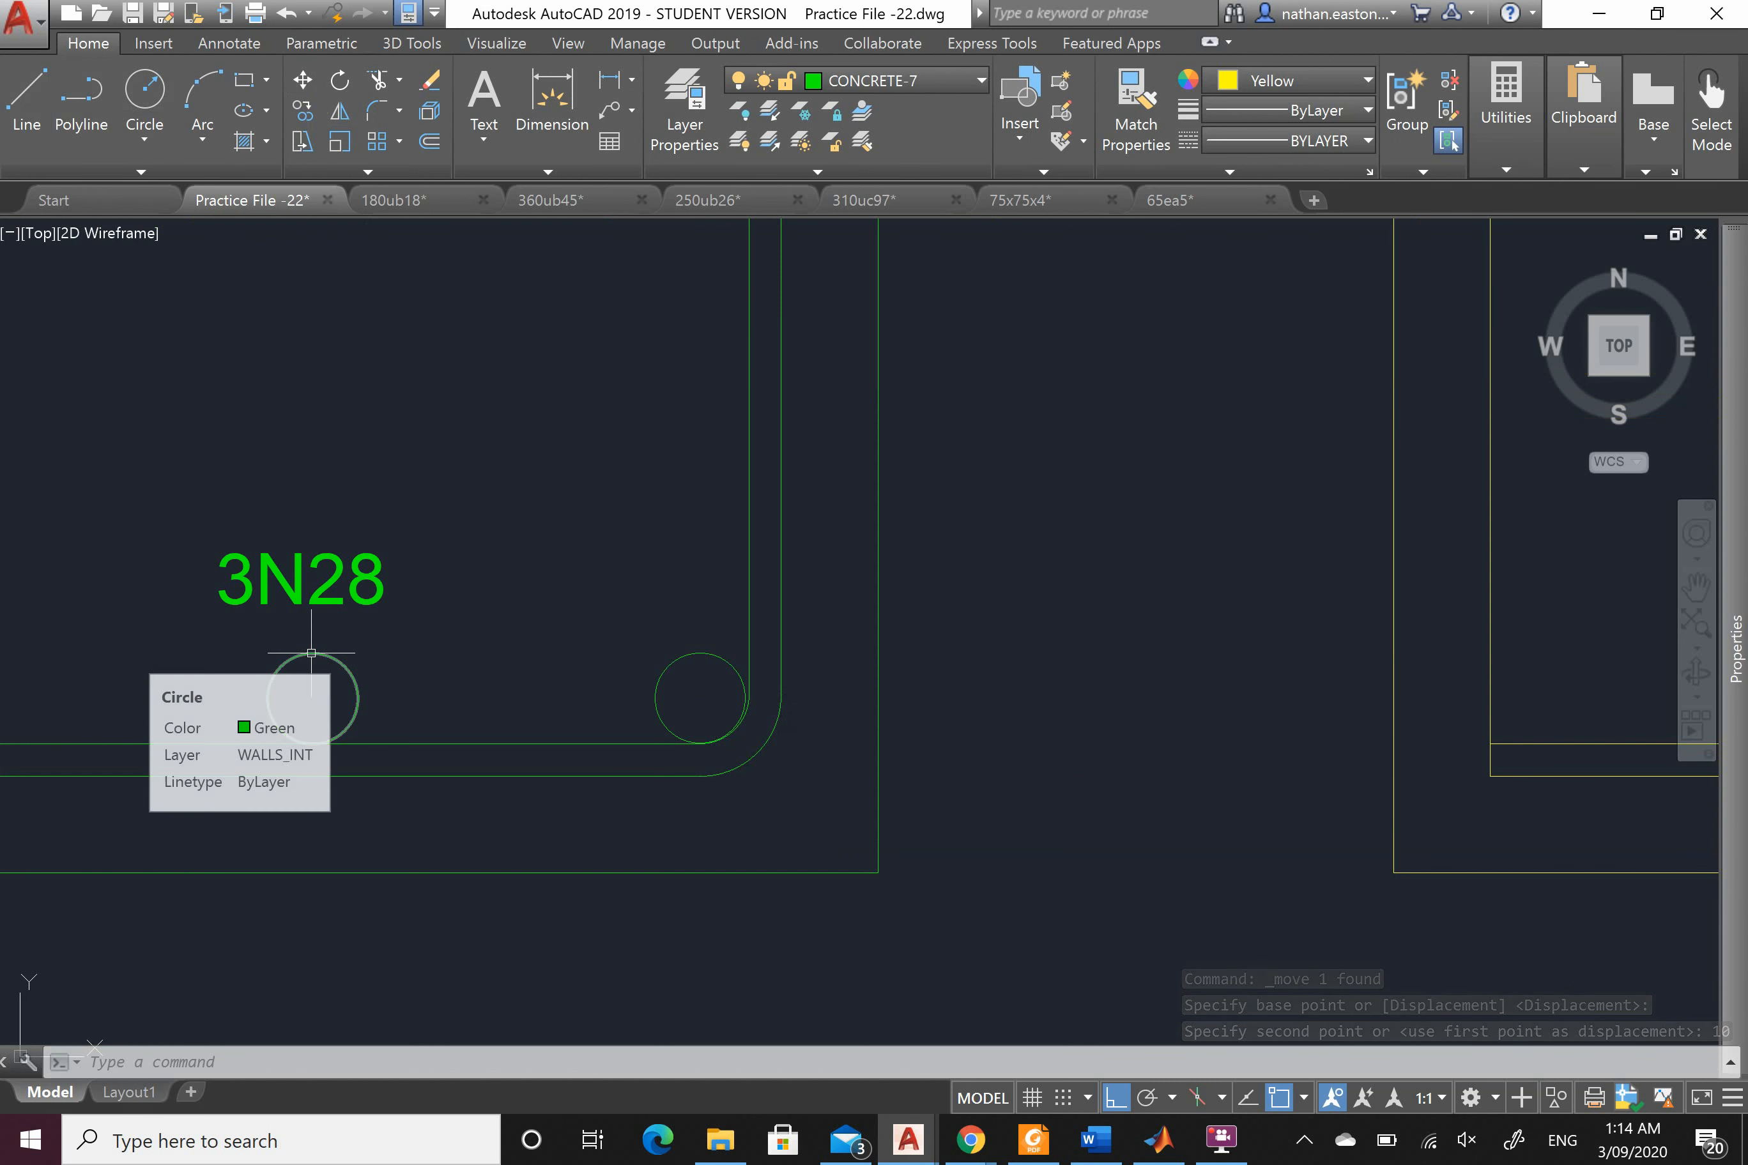
scroll(261, 720, "down", 5)
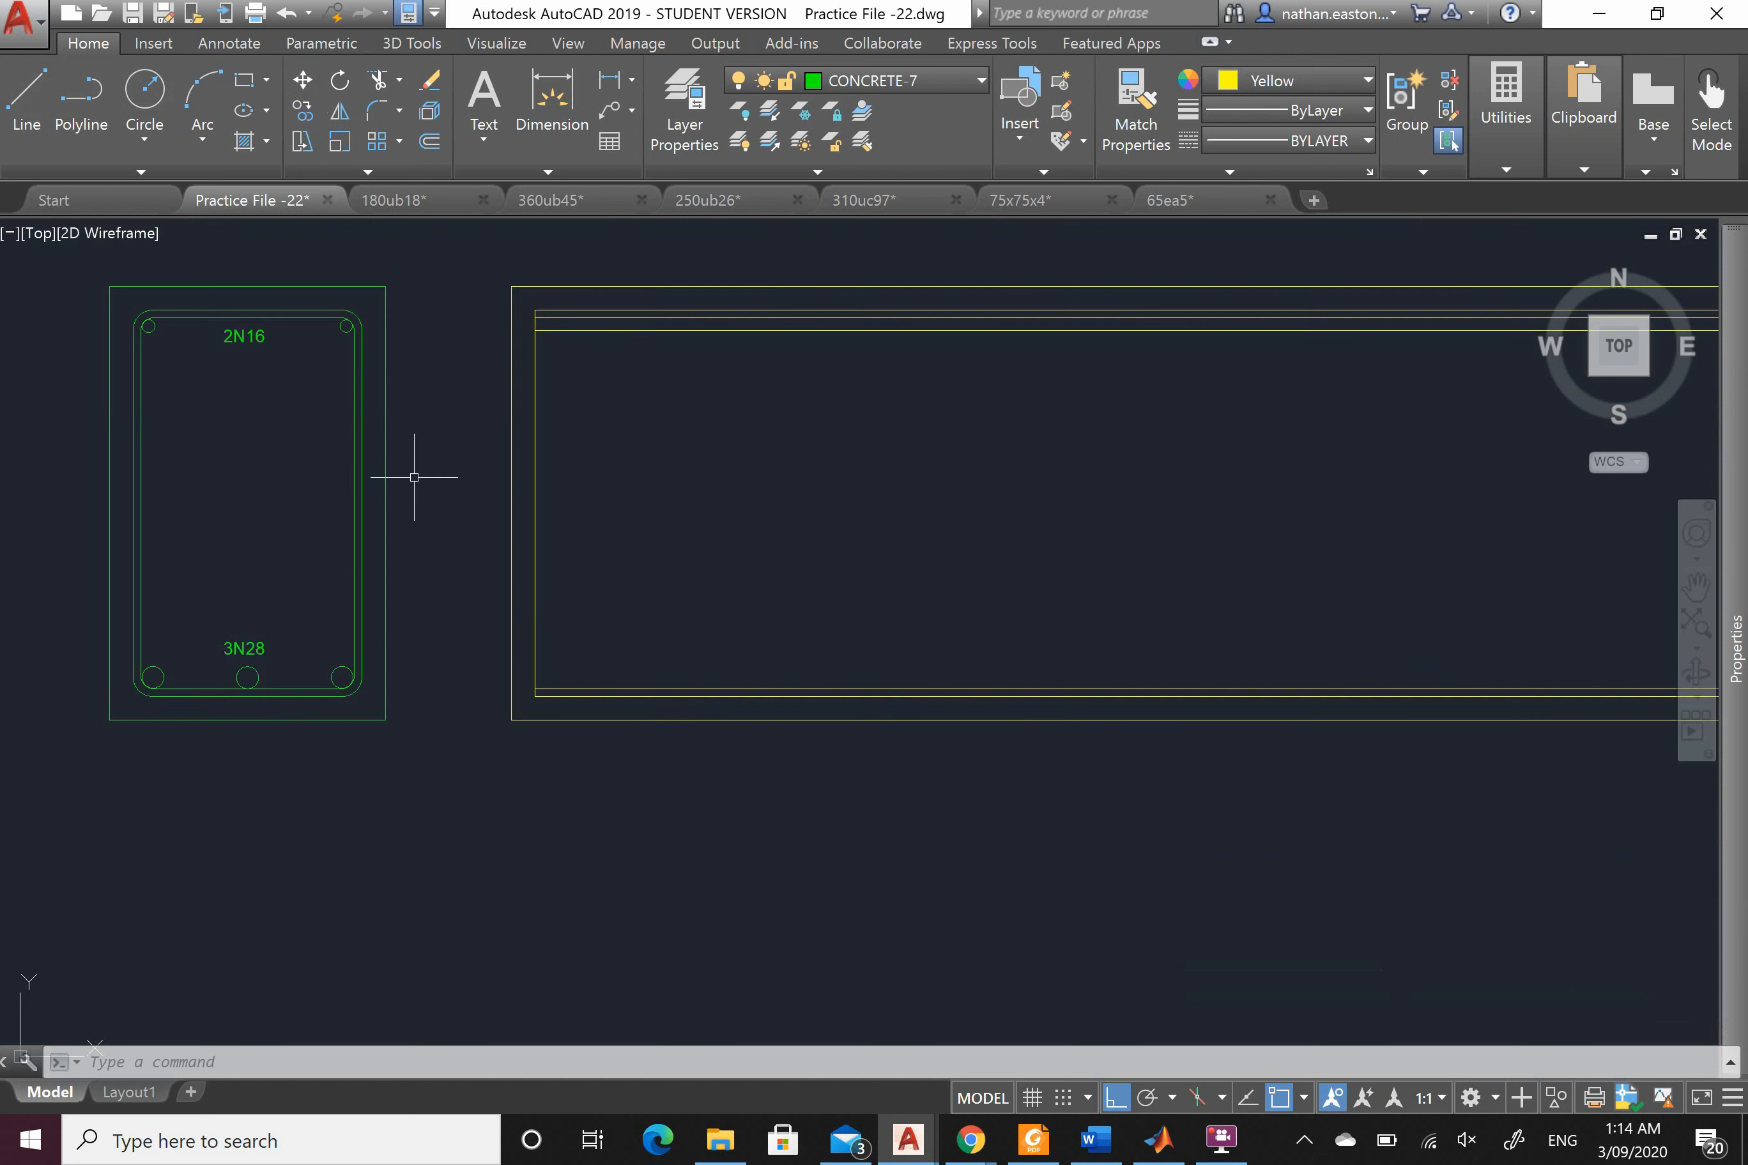
left_click(309, 113)
scroll(640, 646, "up", 2)
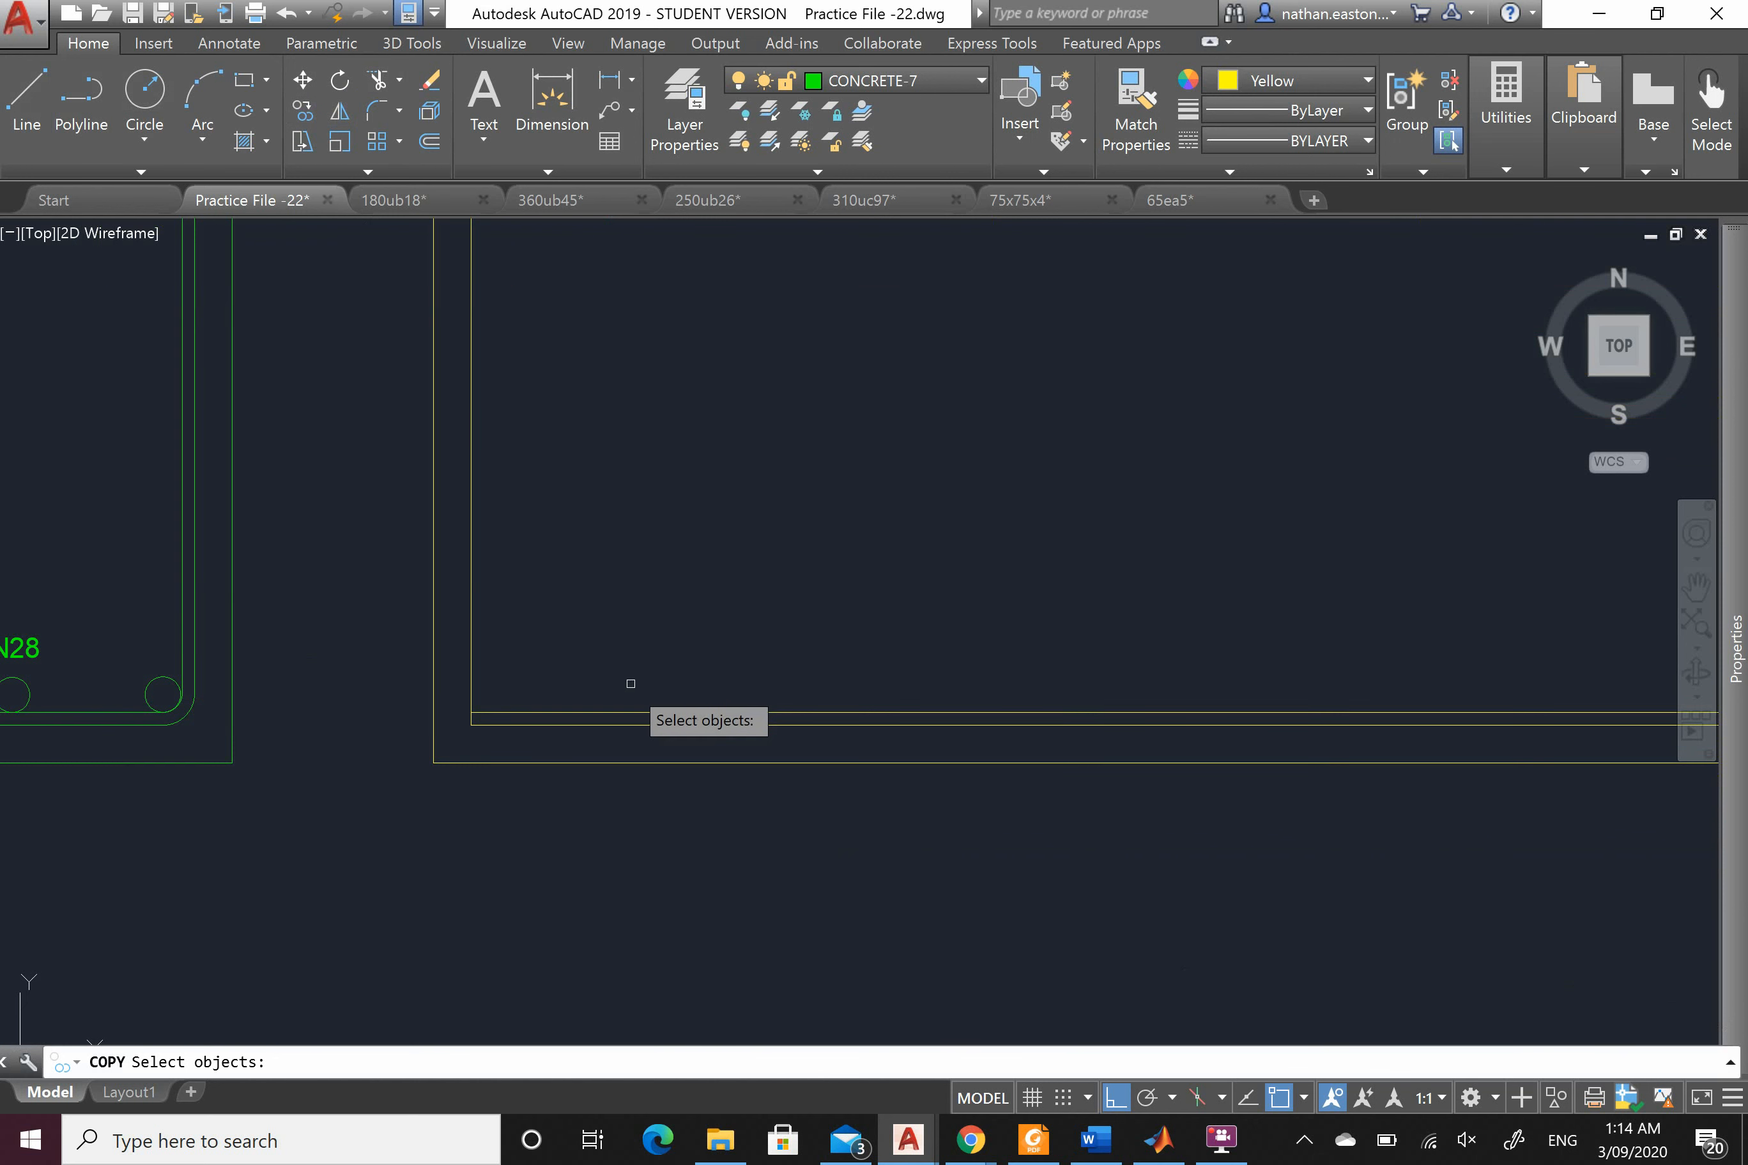
left_click(623, 711)
key("Return")
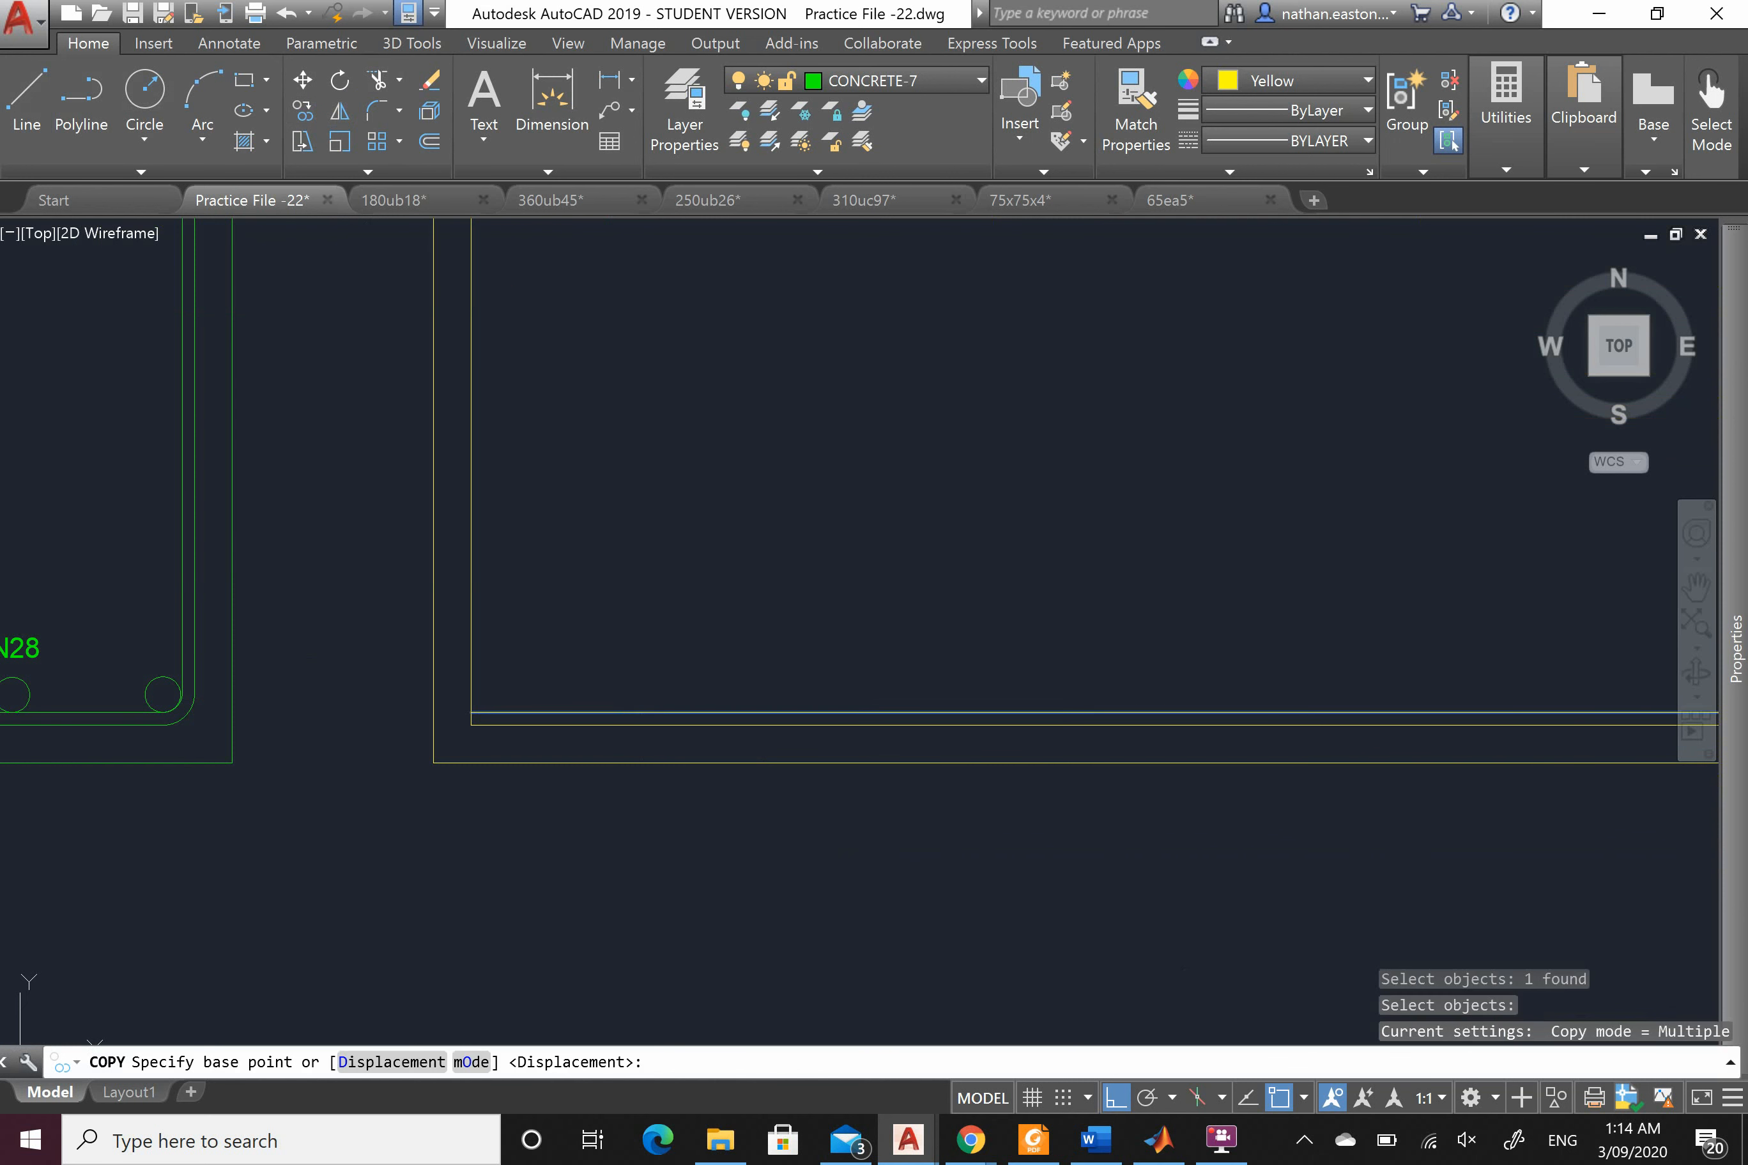
left_click(649, 679)
type("28")
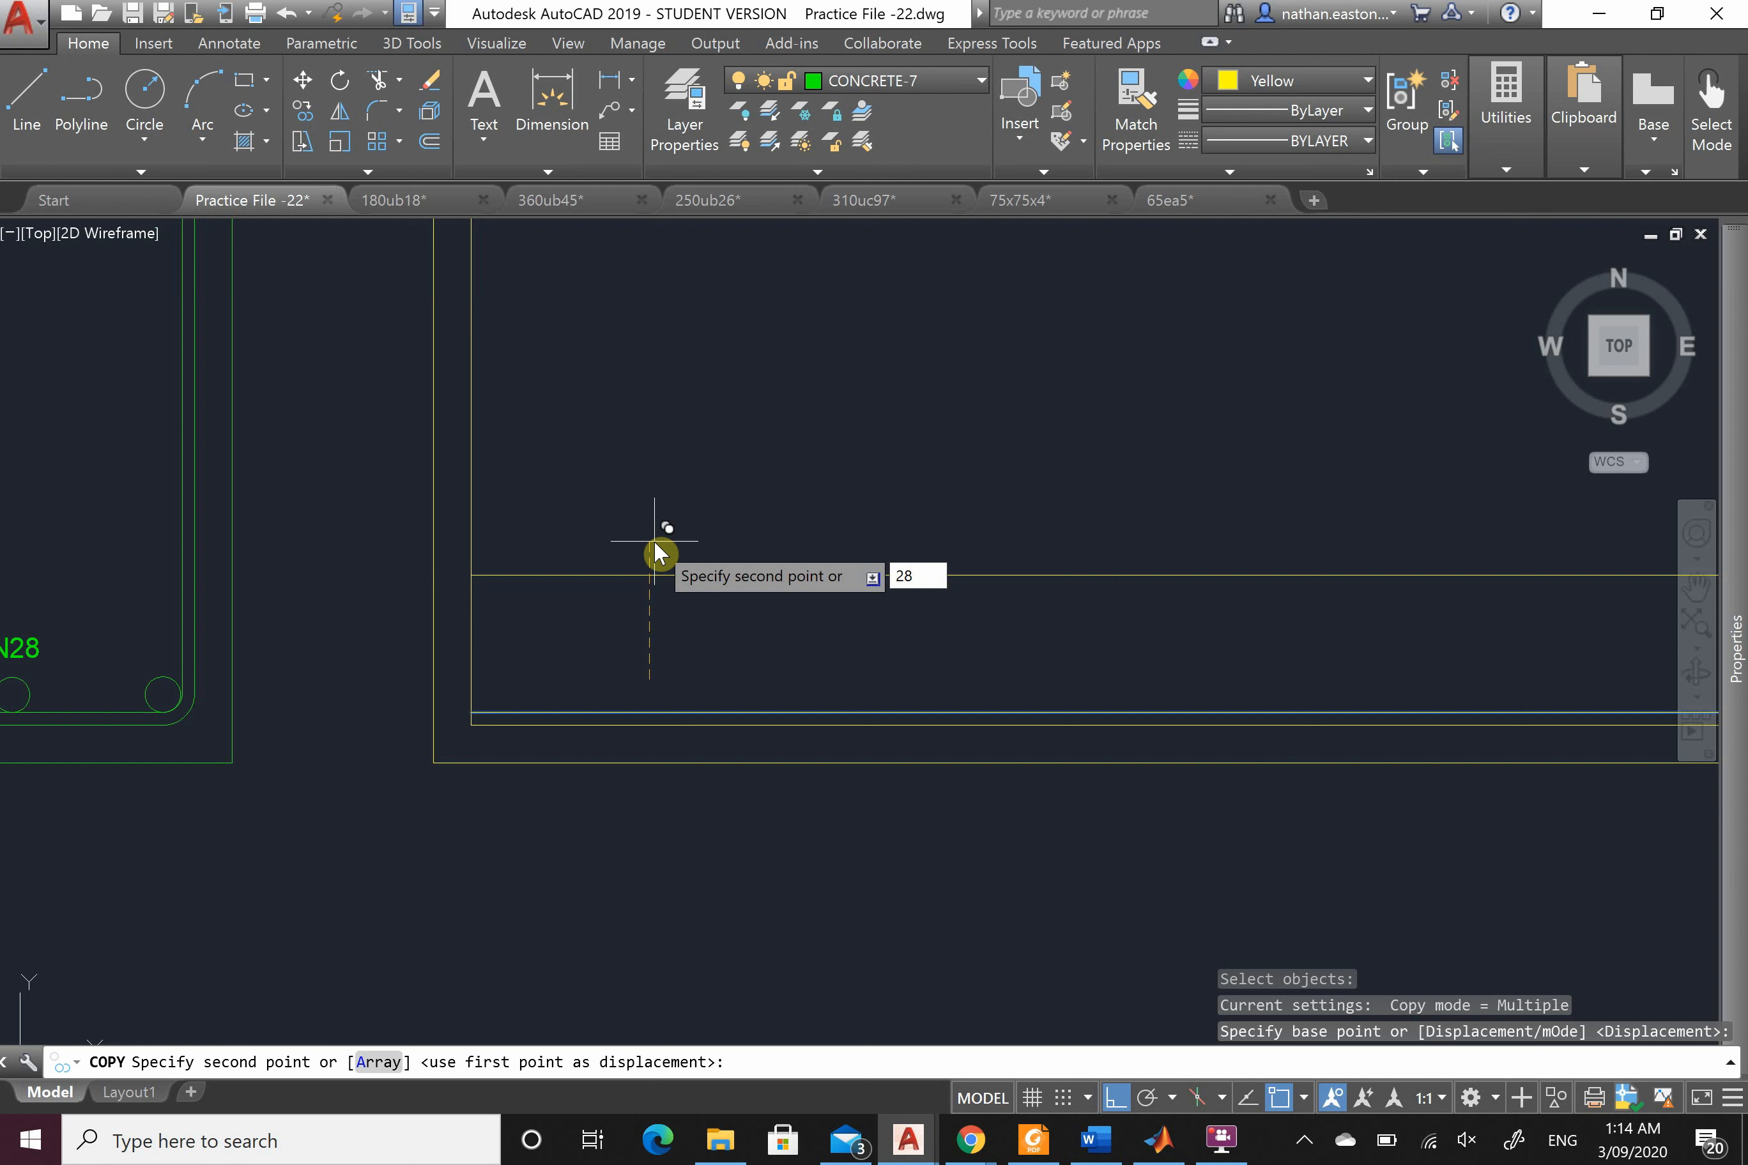
key("Return")
key("Escape")
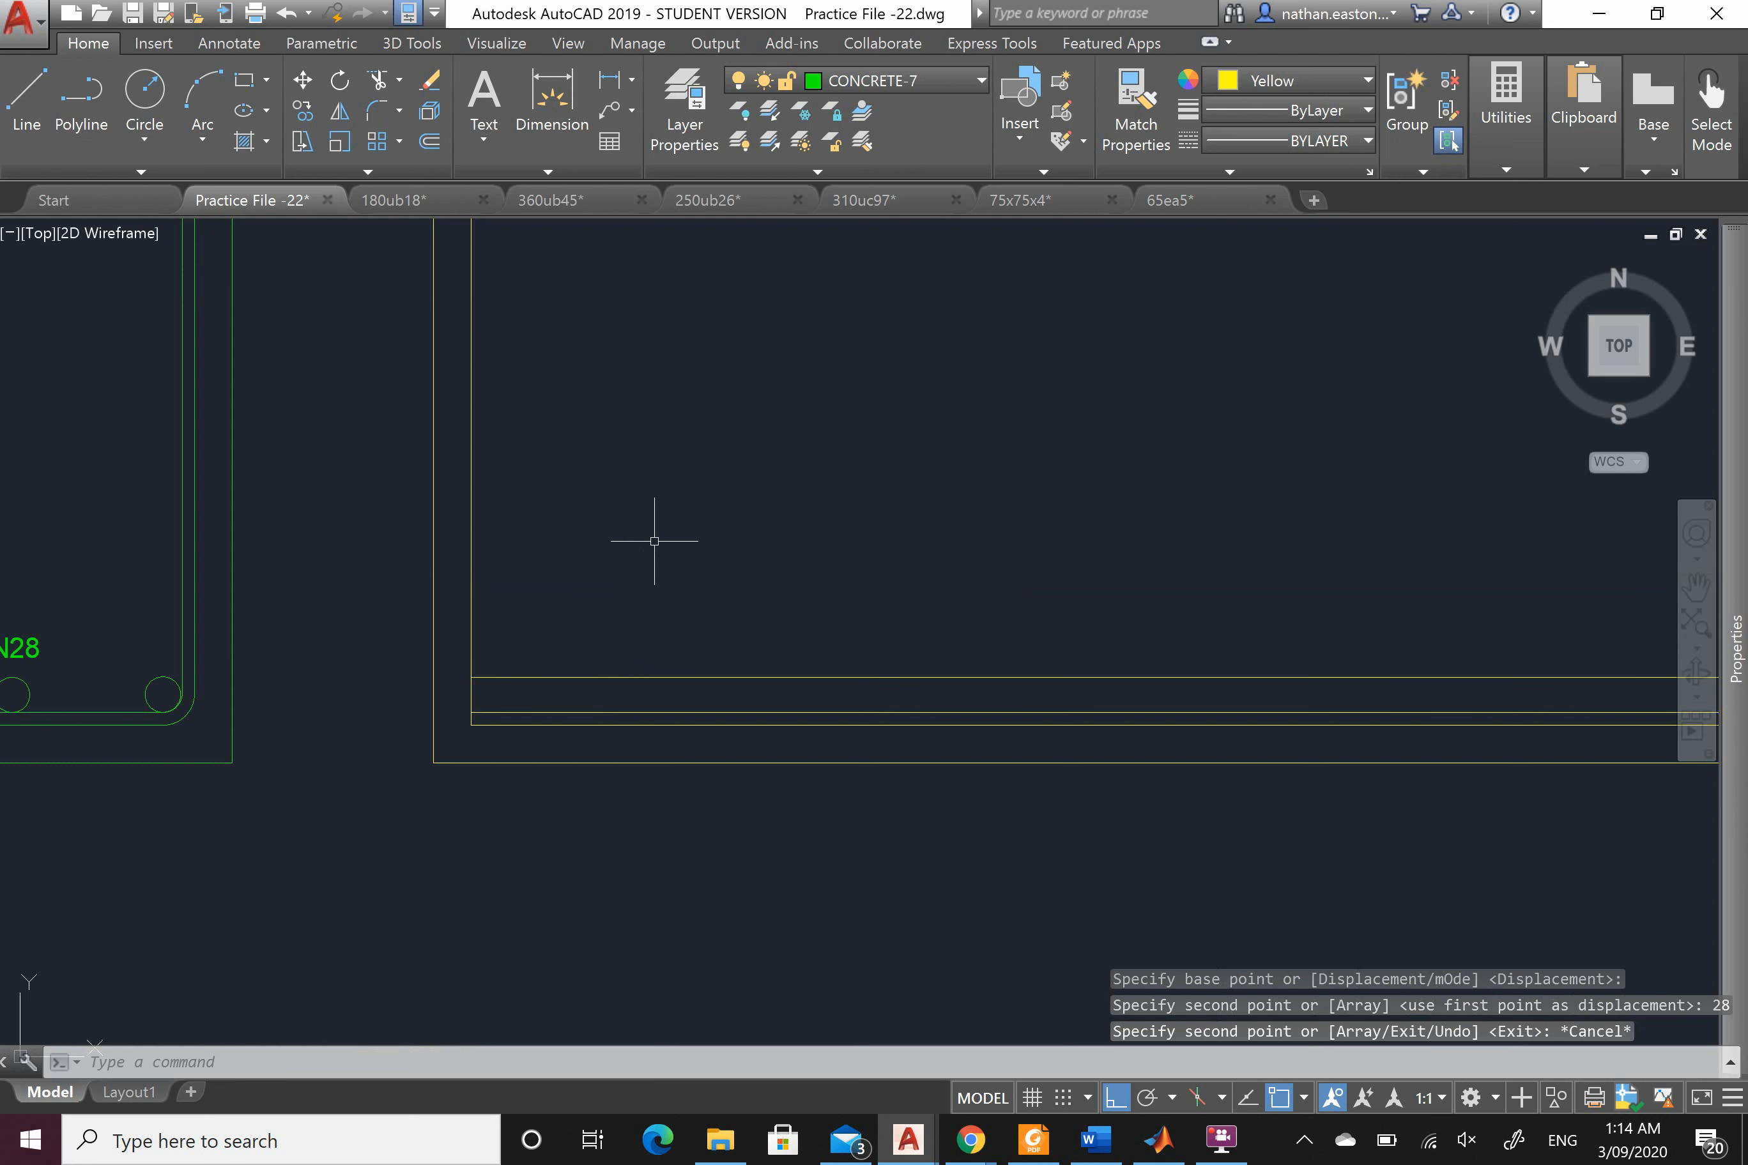
Step: Draw a vertical line along the inner rectangle's left edge, from its top corner to its bottom corner
scroll(420, 762, "down", 2)
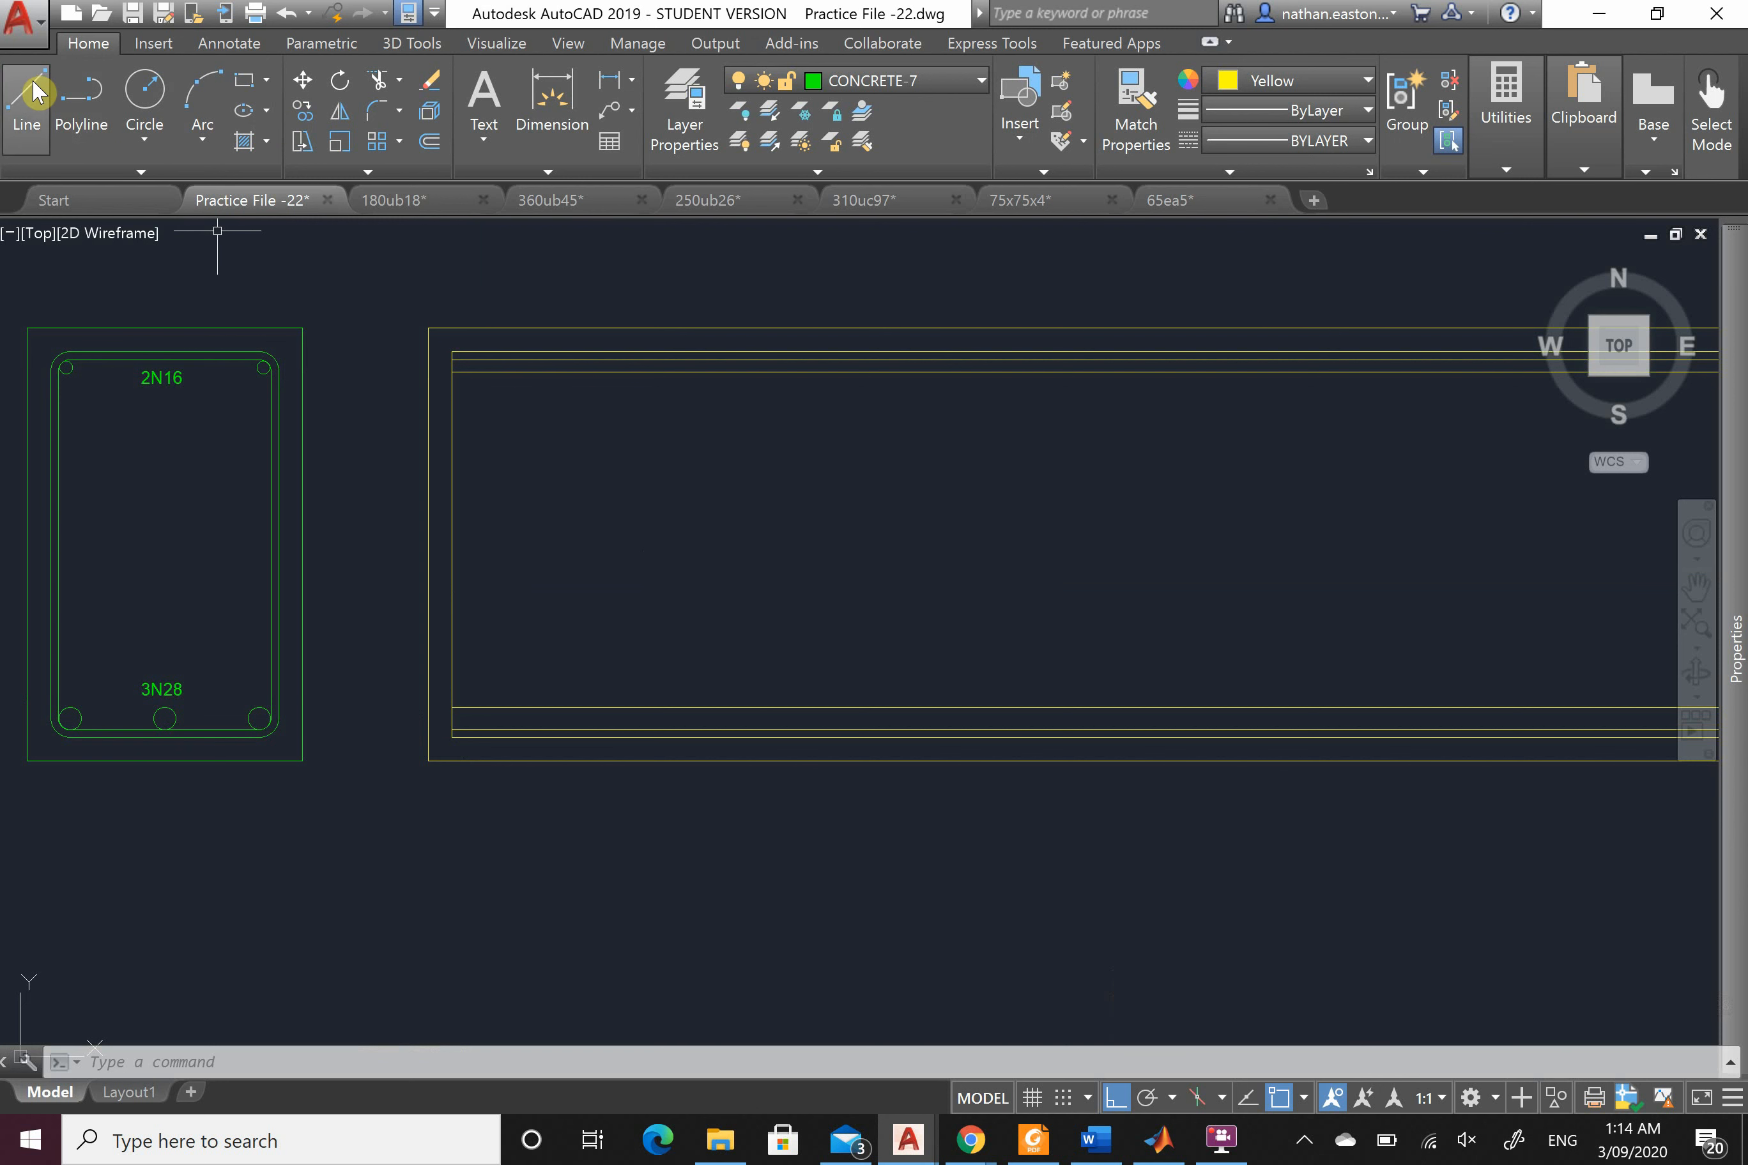
left_click(26, 97)
scroll(473, 365, "up", 2)
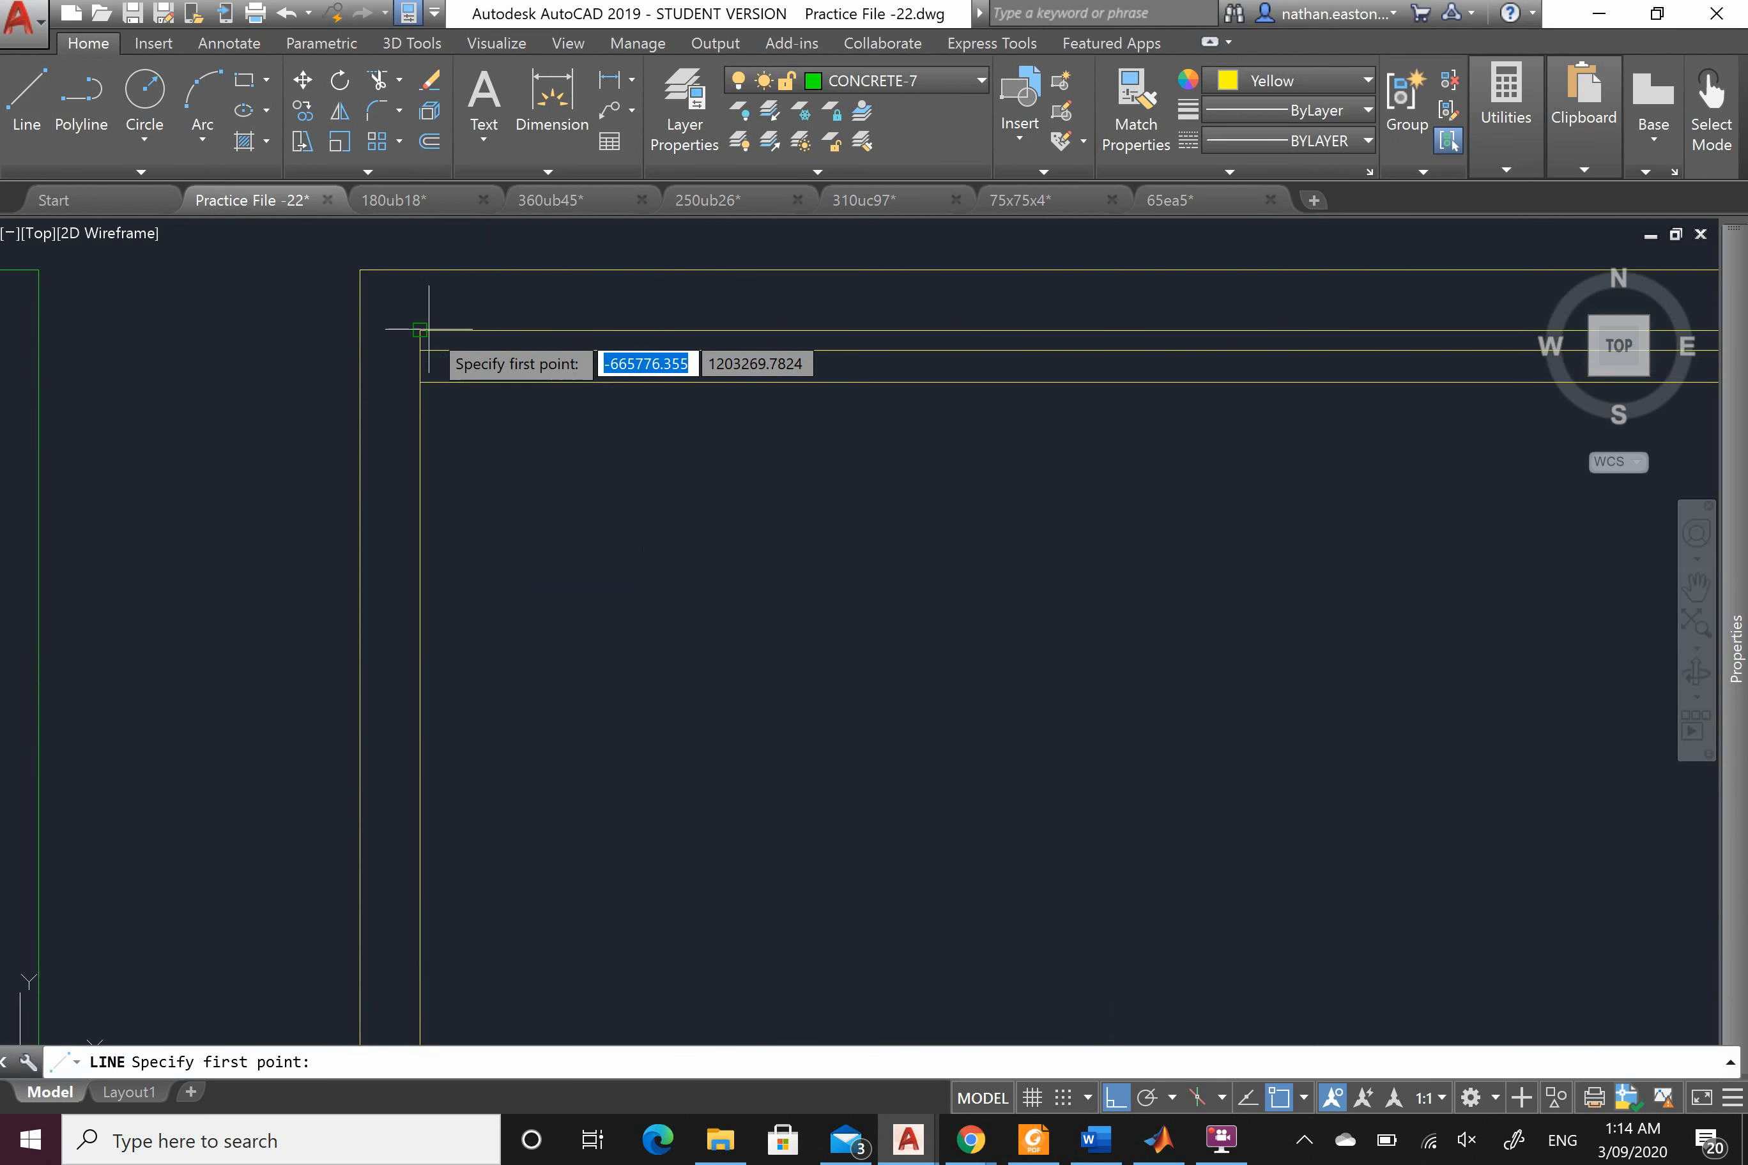
left_click(421, 332)
scroll(406, 279, "down", 2)
scroll(414, 688, "up", 5)
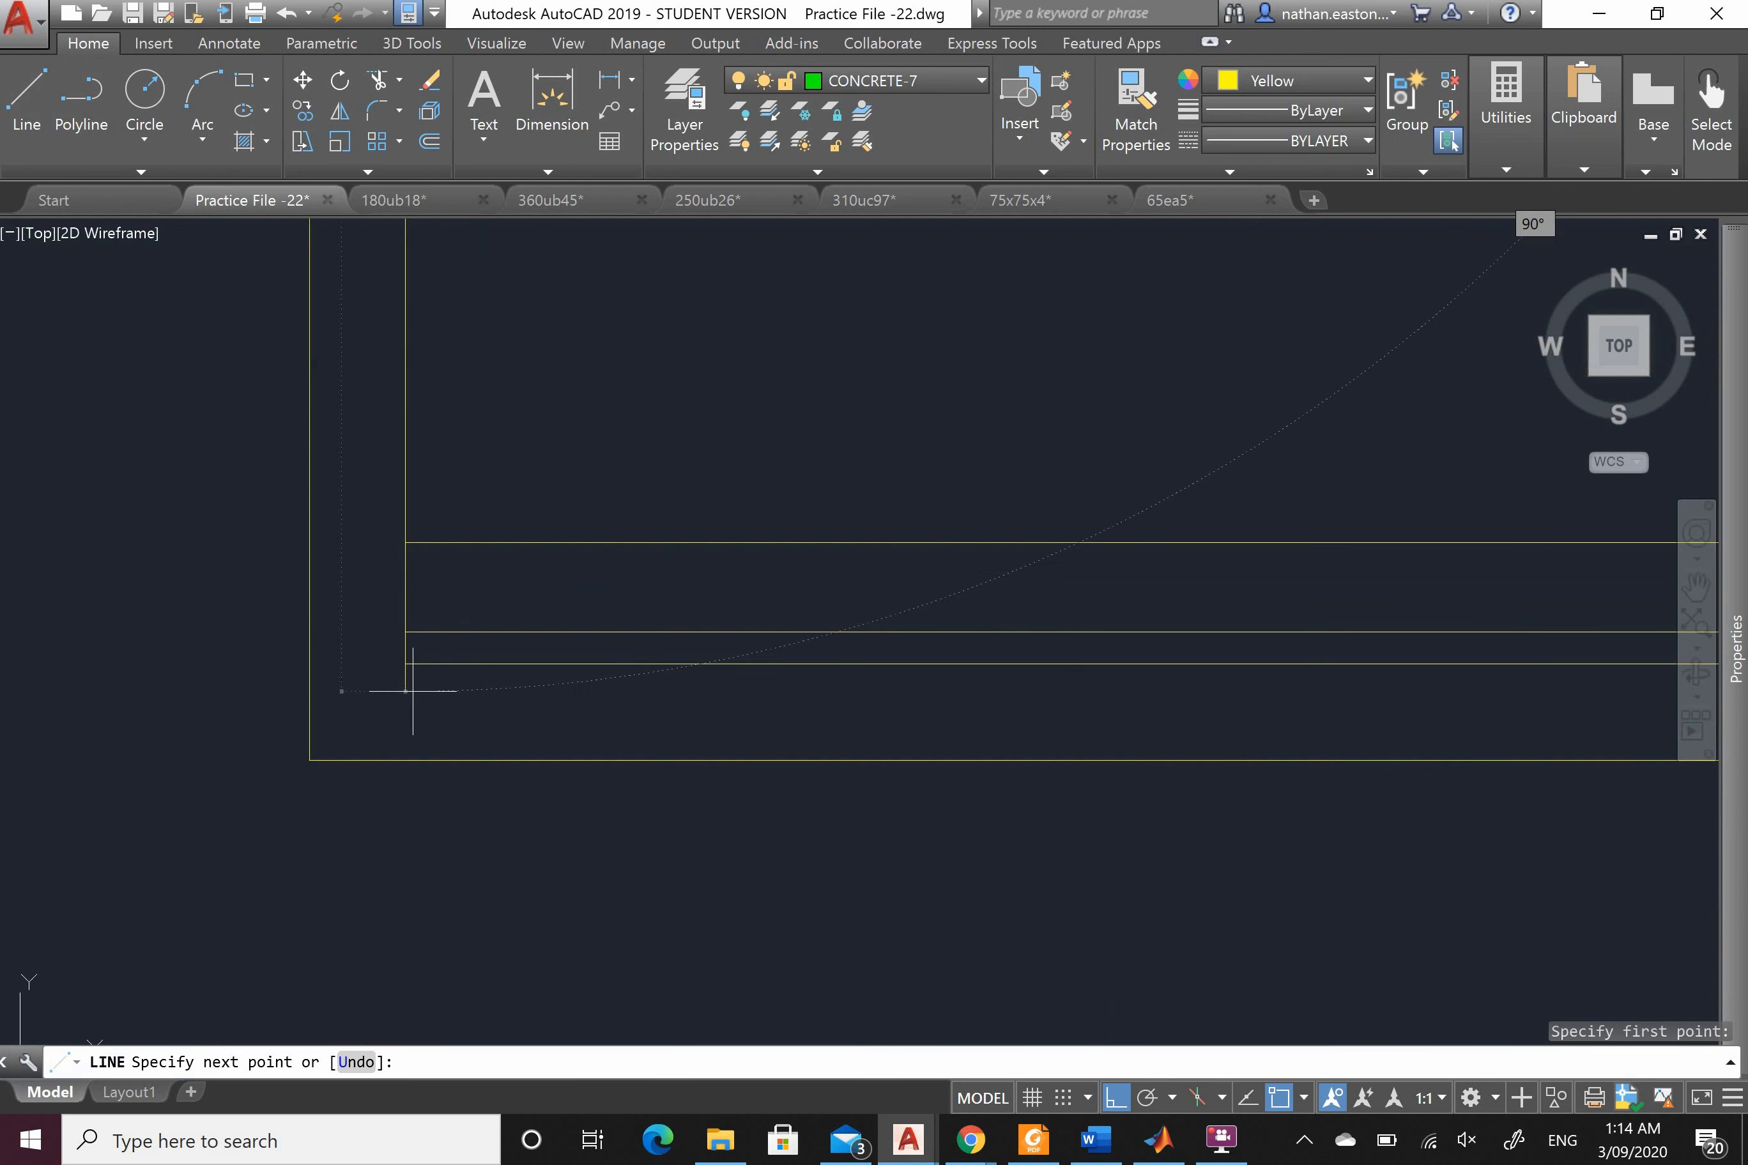
left_click(404, 664)
right_click(404, 664)
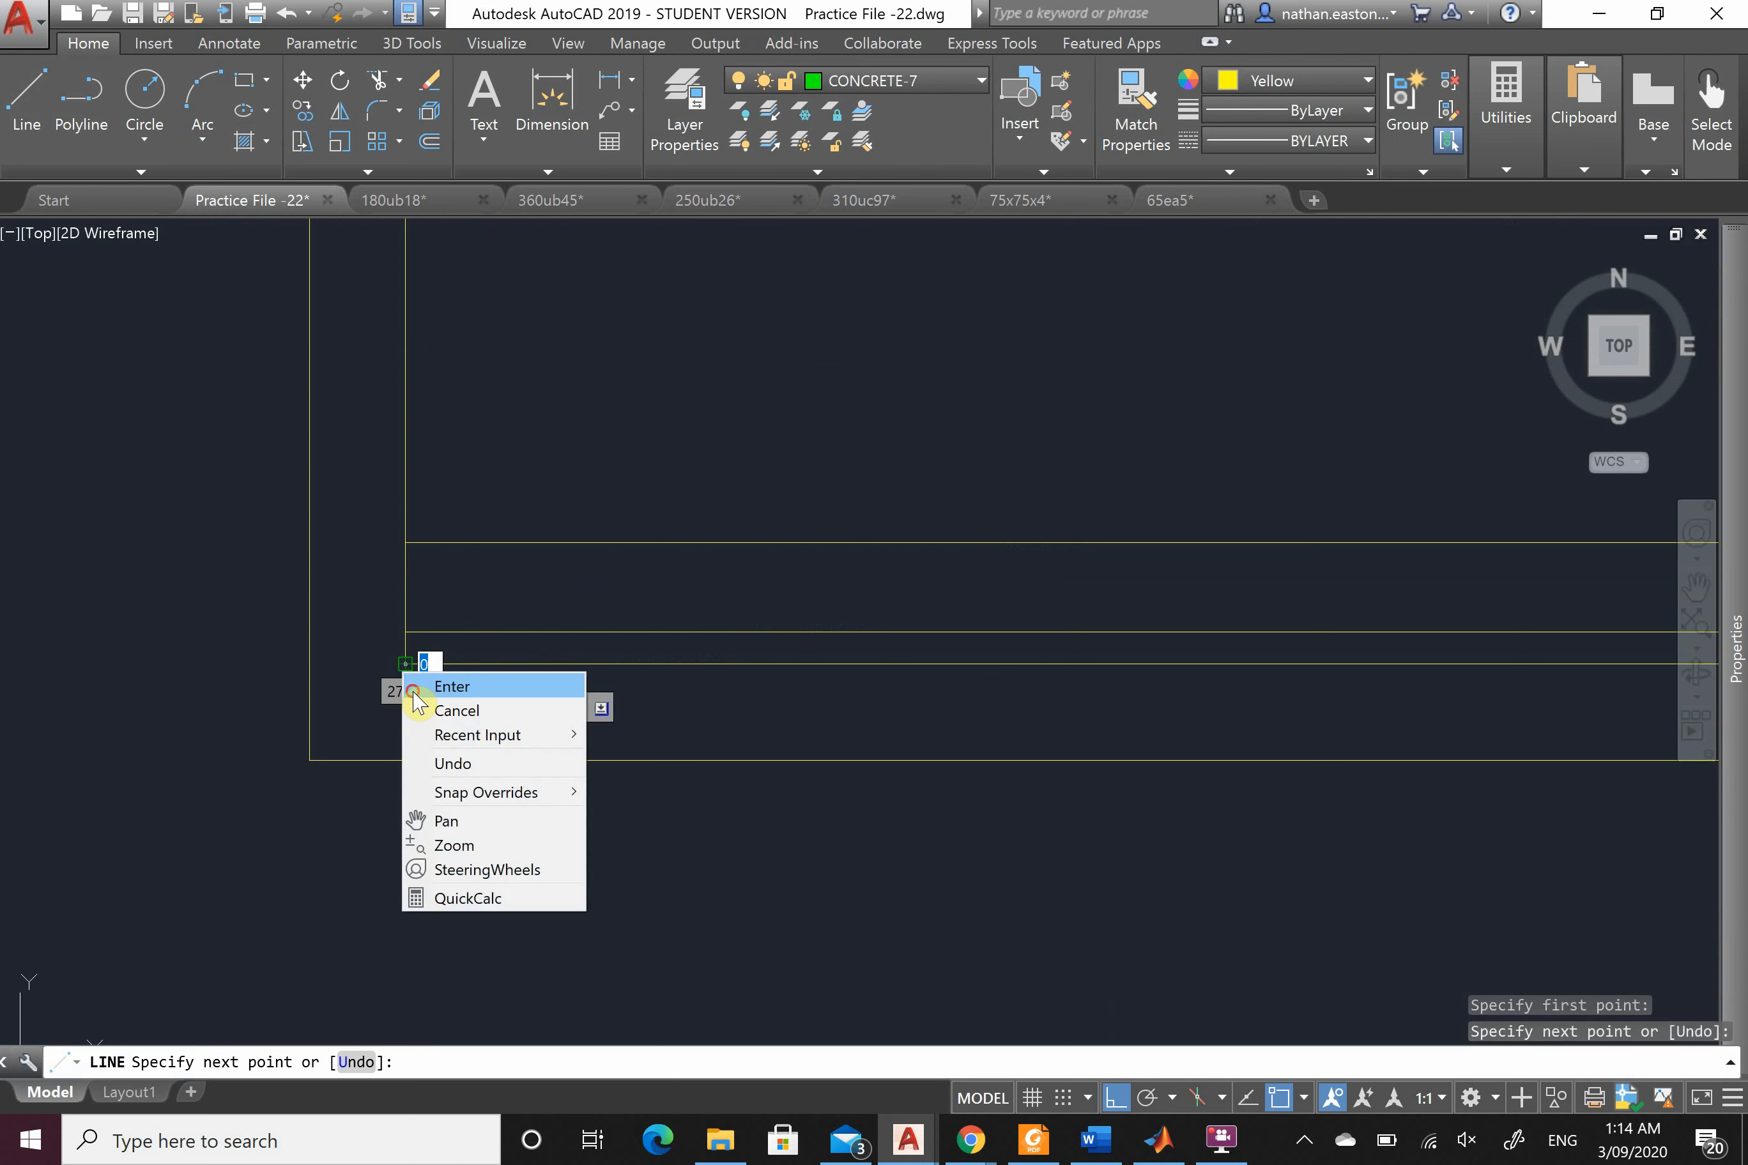
left_click(442, 683)
Step: Move the vertical line on the inner rectangle's left edge horizontally to the right by 50
scroll(429, 538, "down", 5)
left_click(420, 526)
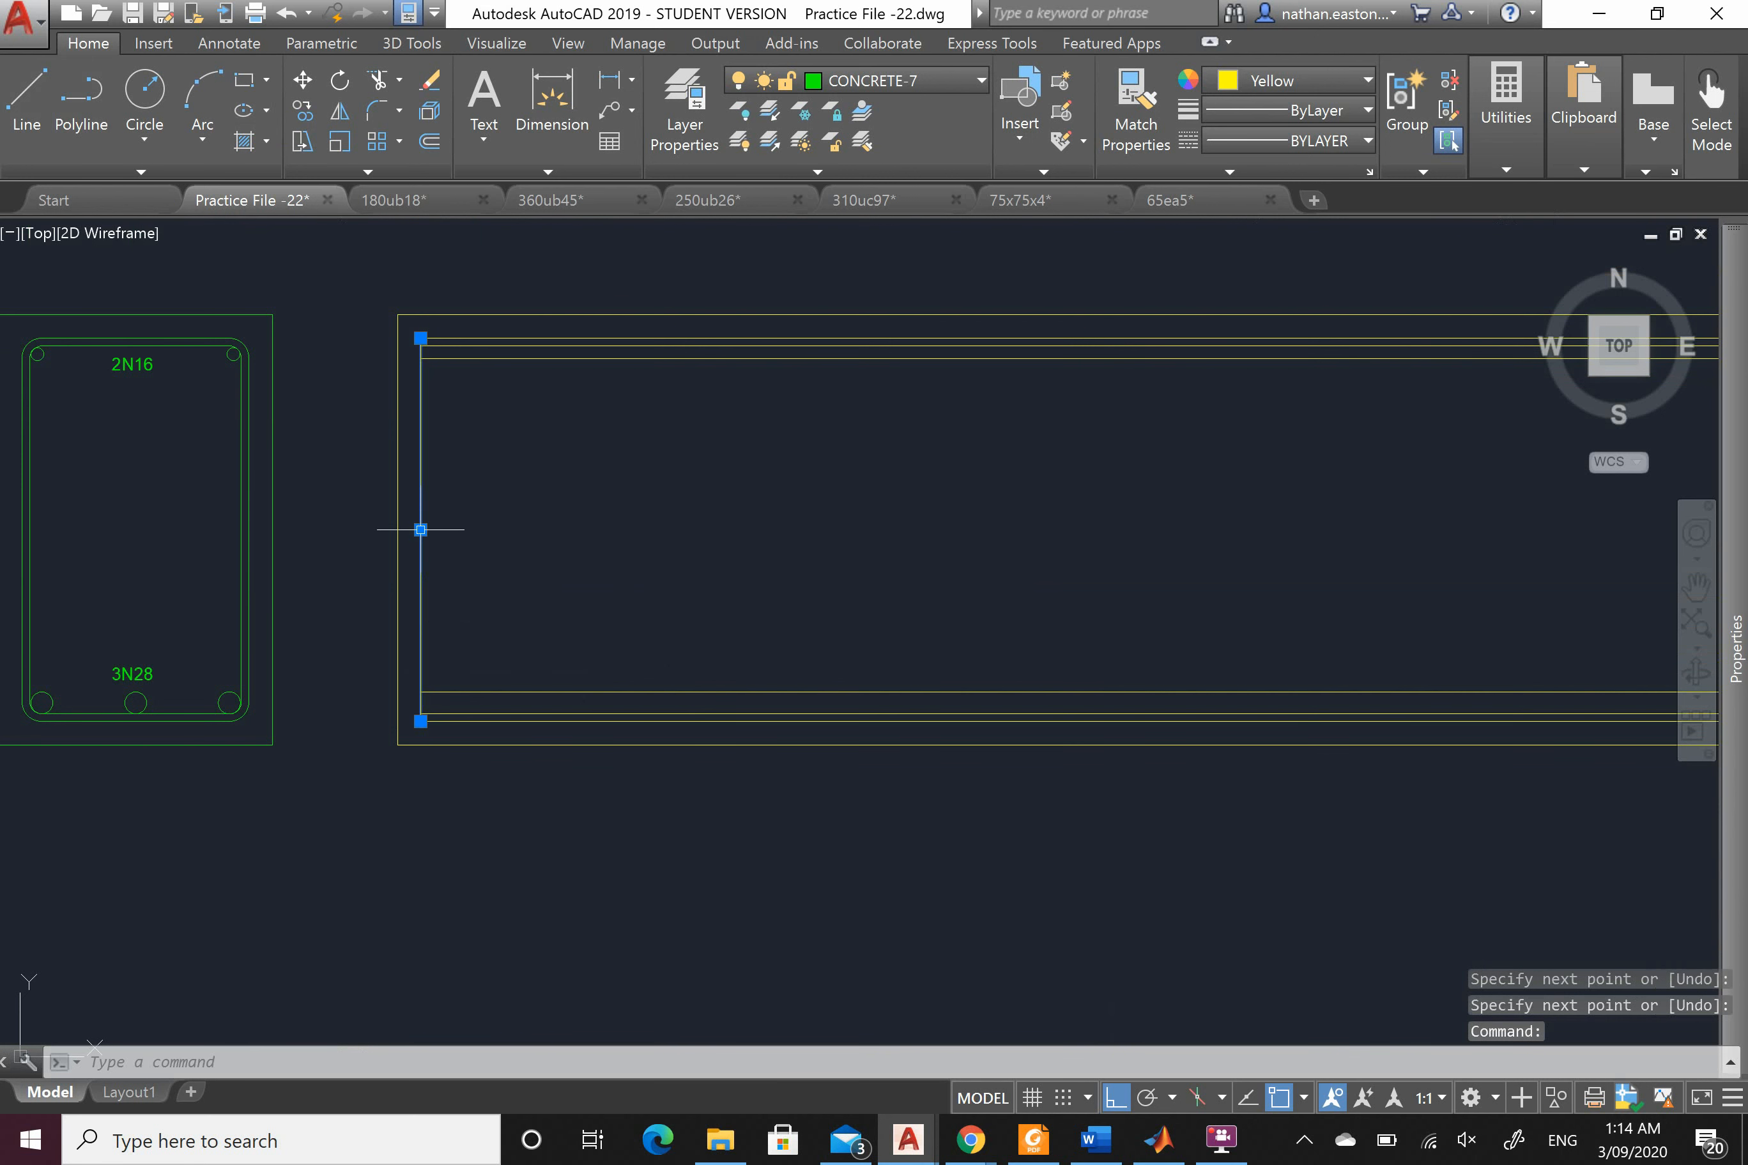
scroll(368, 692, "down", 4)
scroll(394, 643, "up", 2)
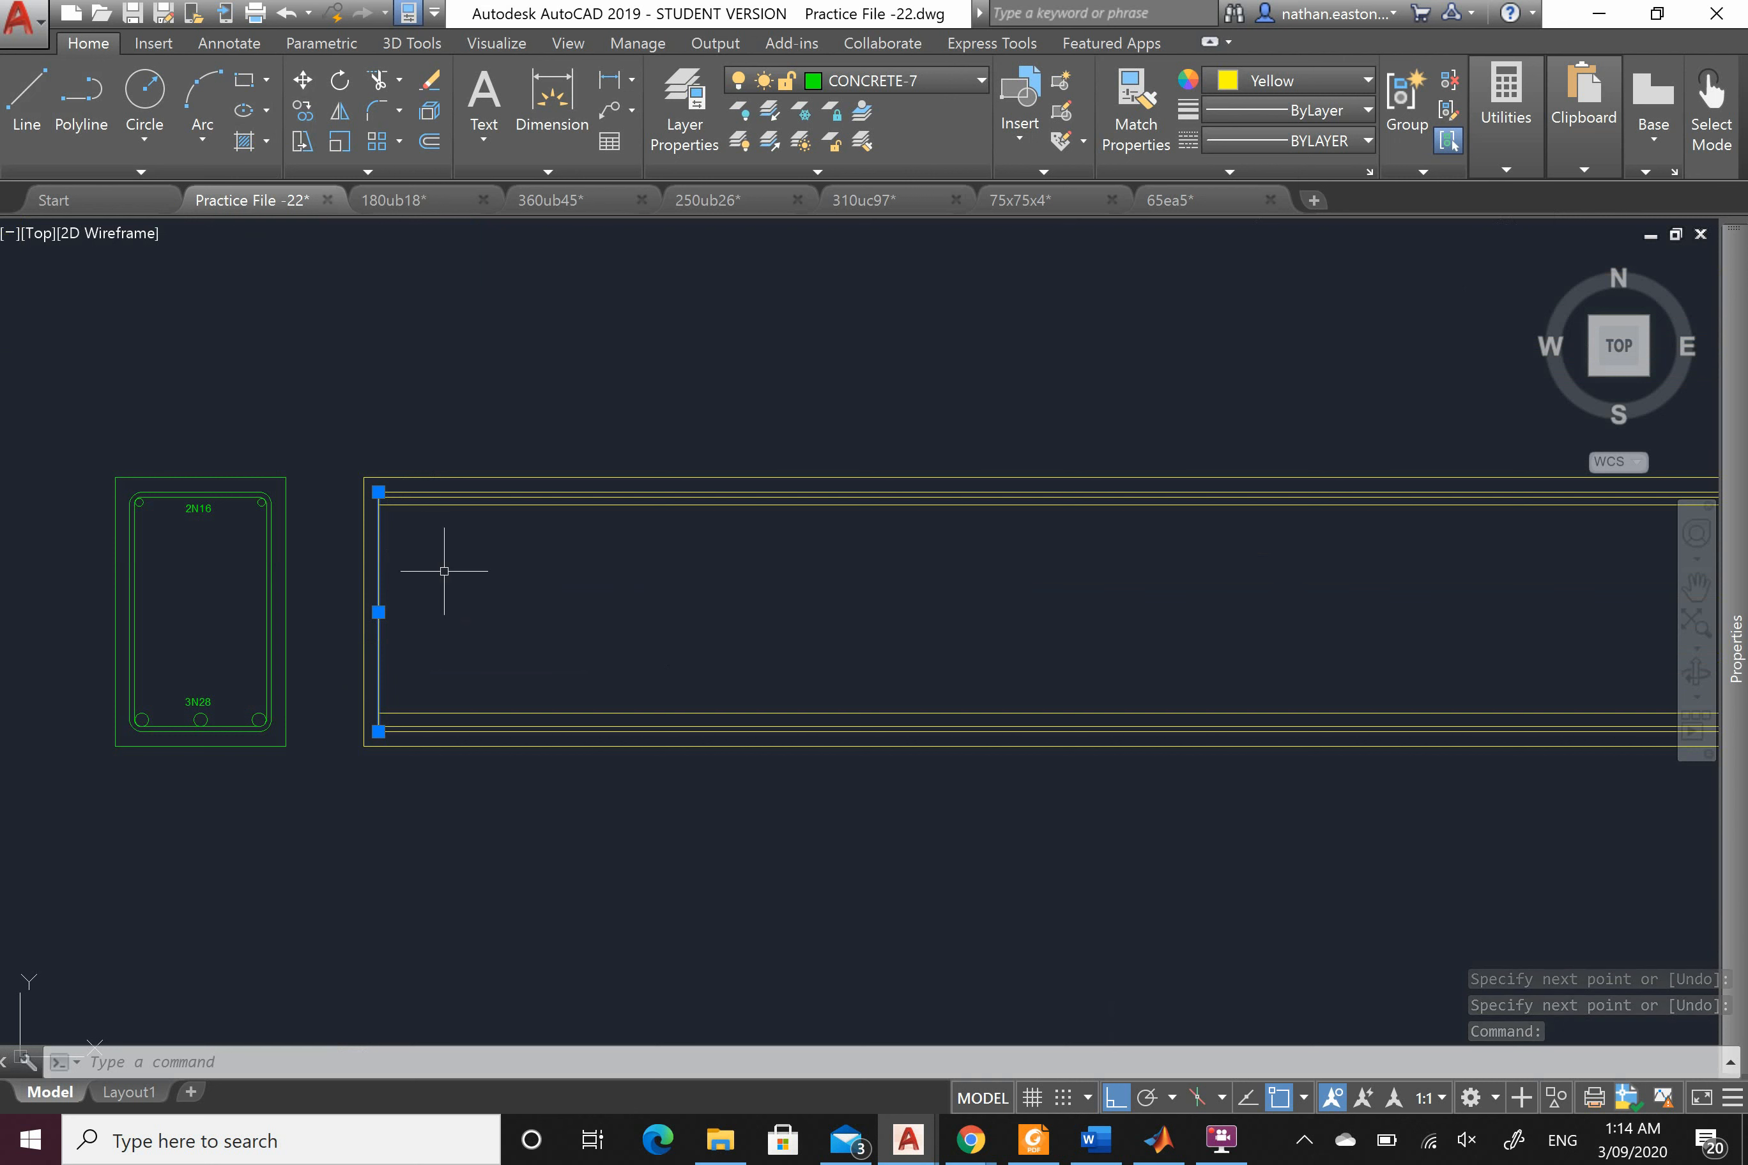
left_click(309, 81)
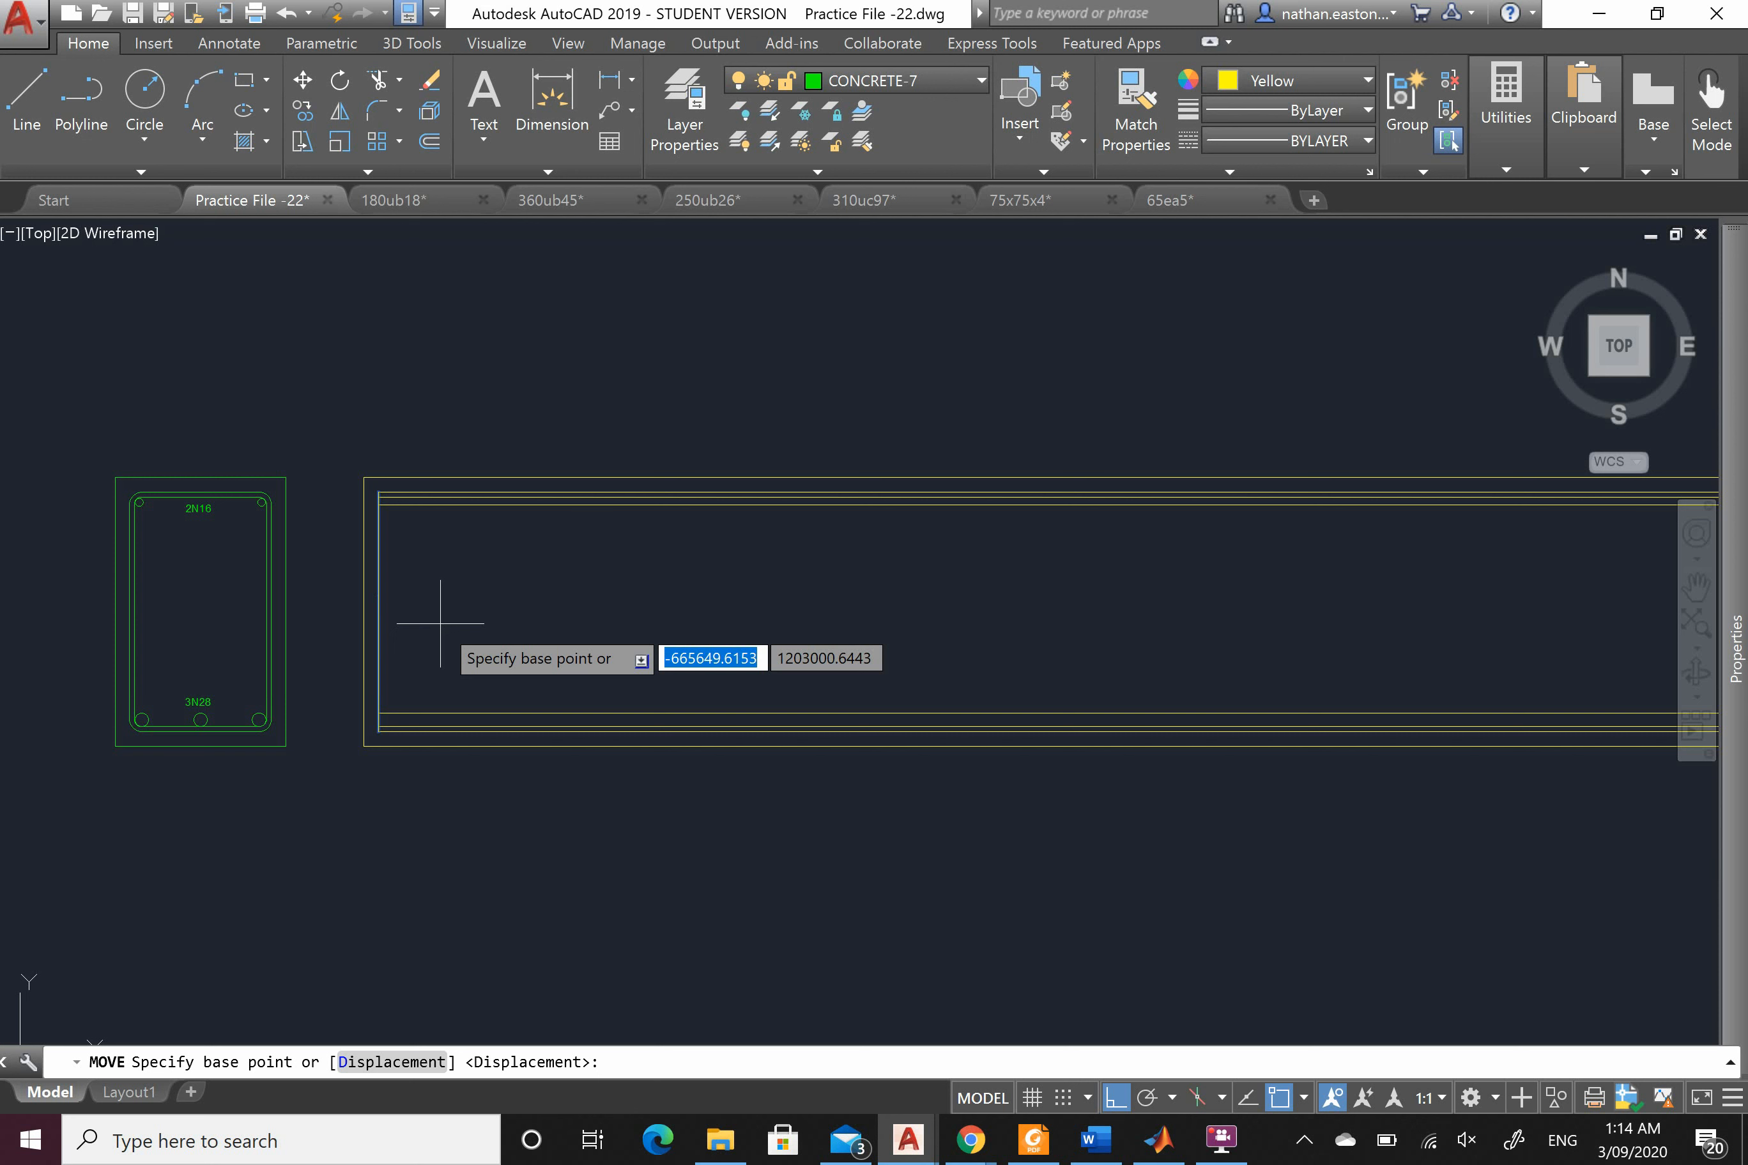
left_click(429, 594)
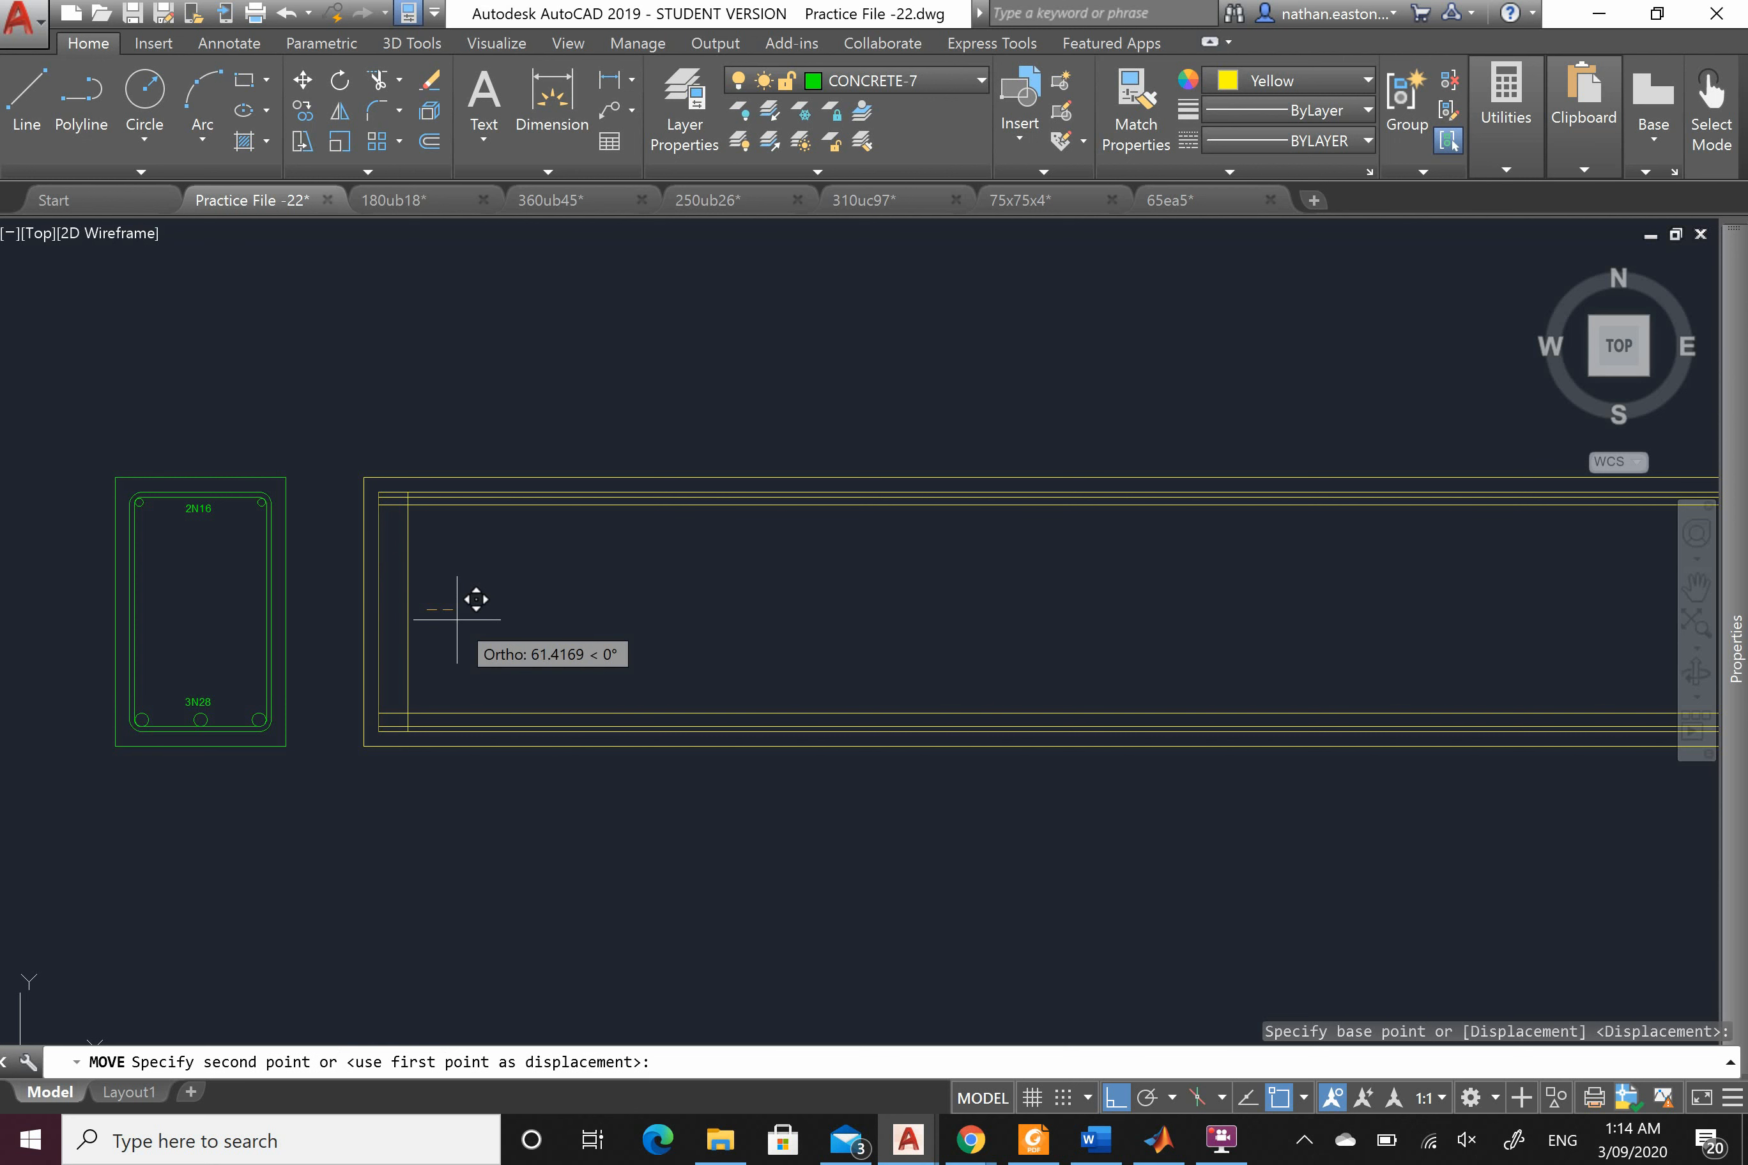
type("50")
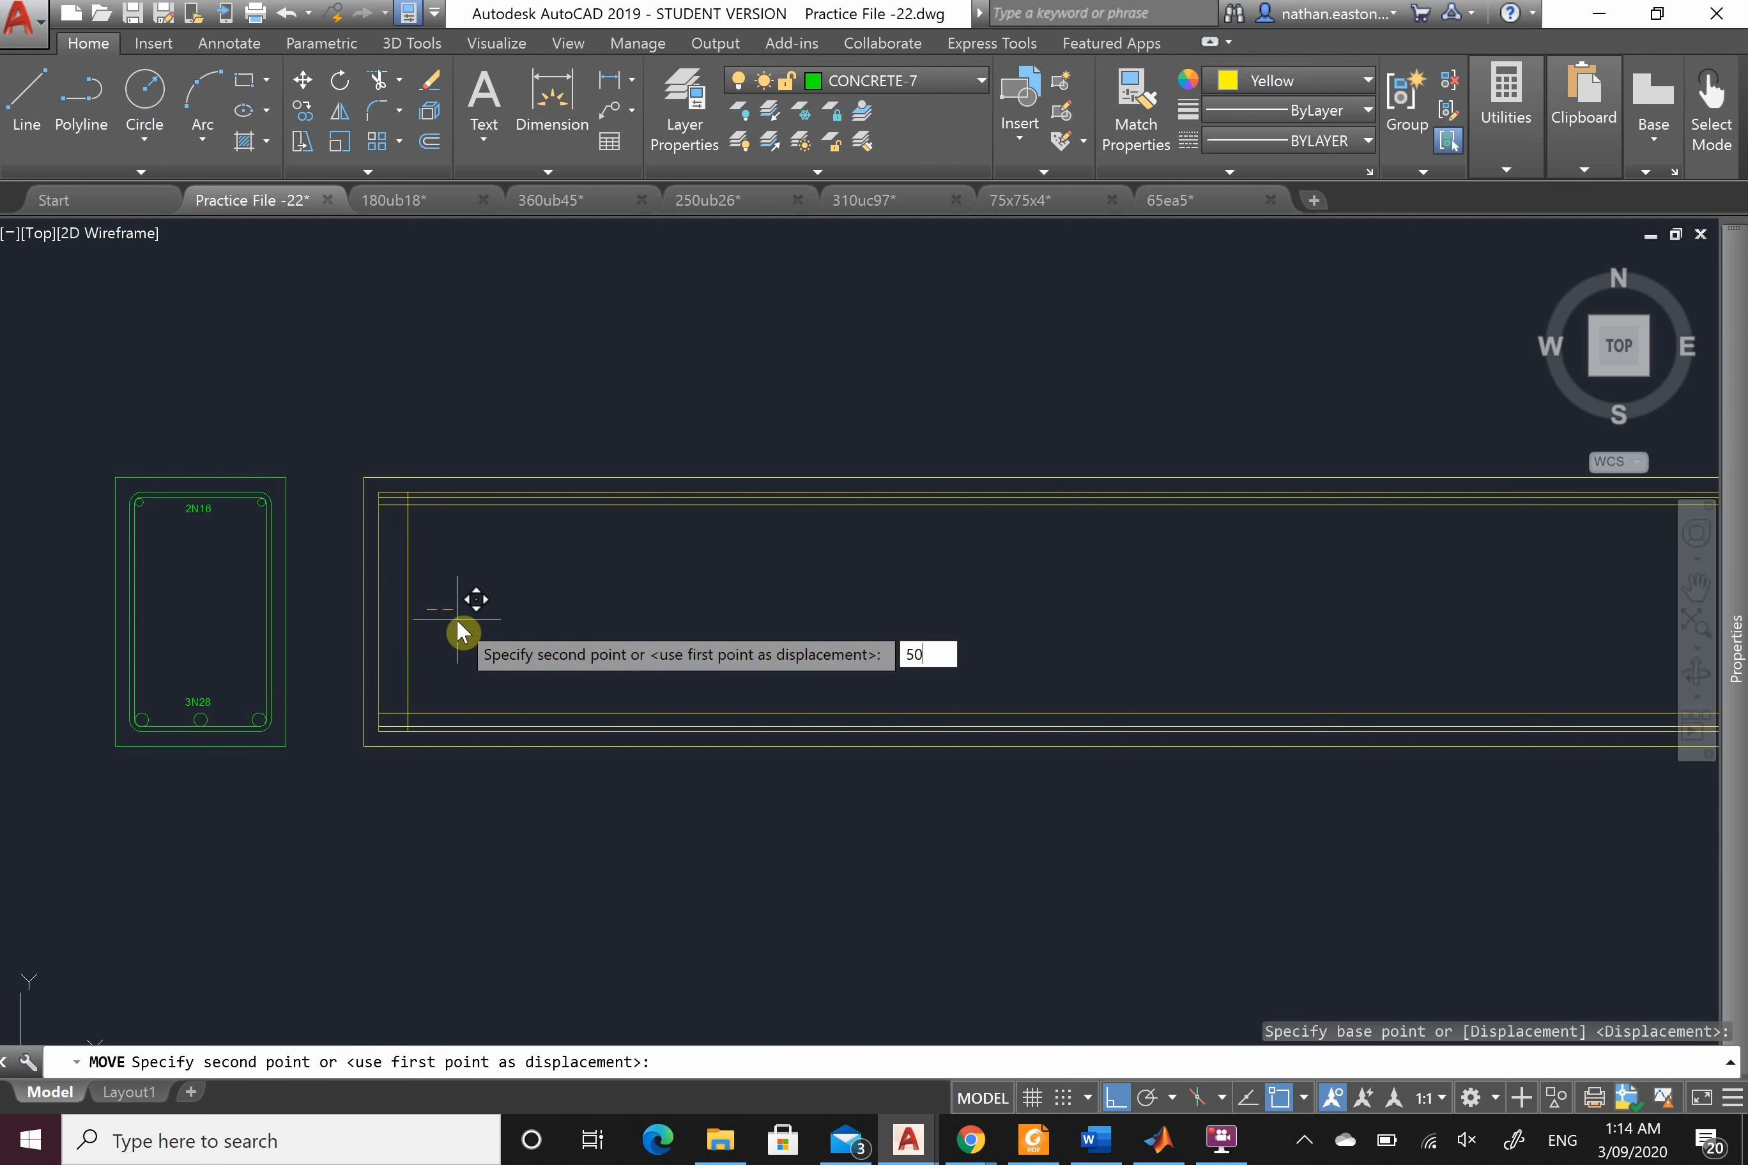
key("Return")
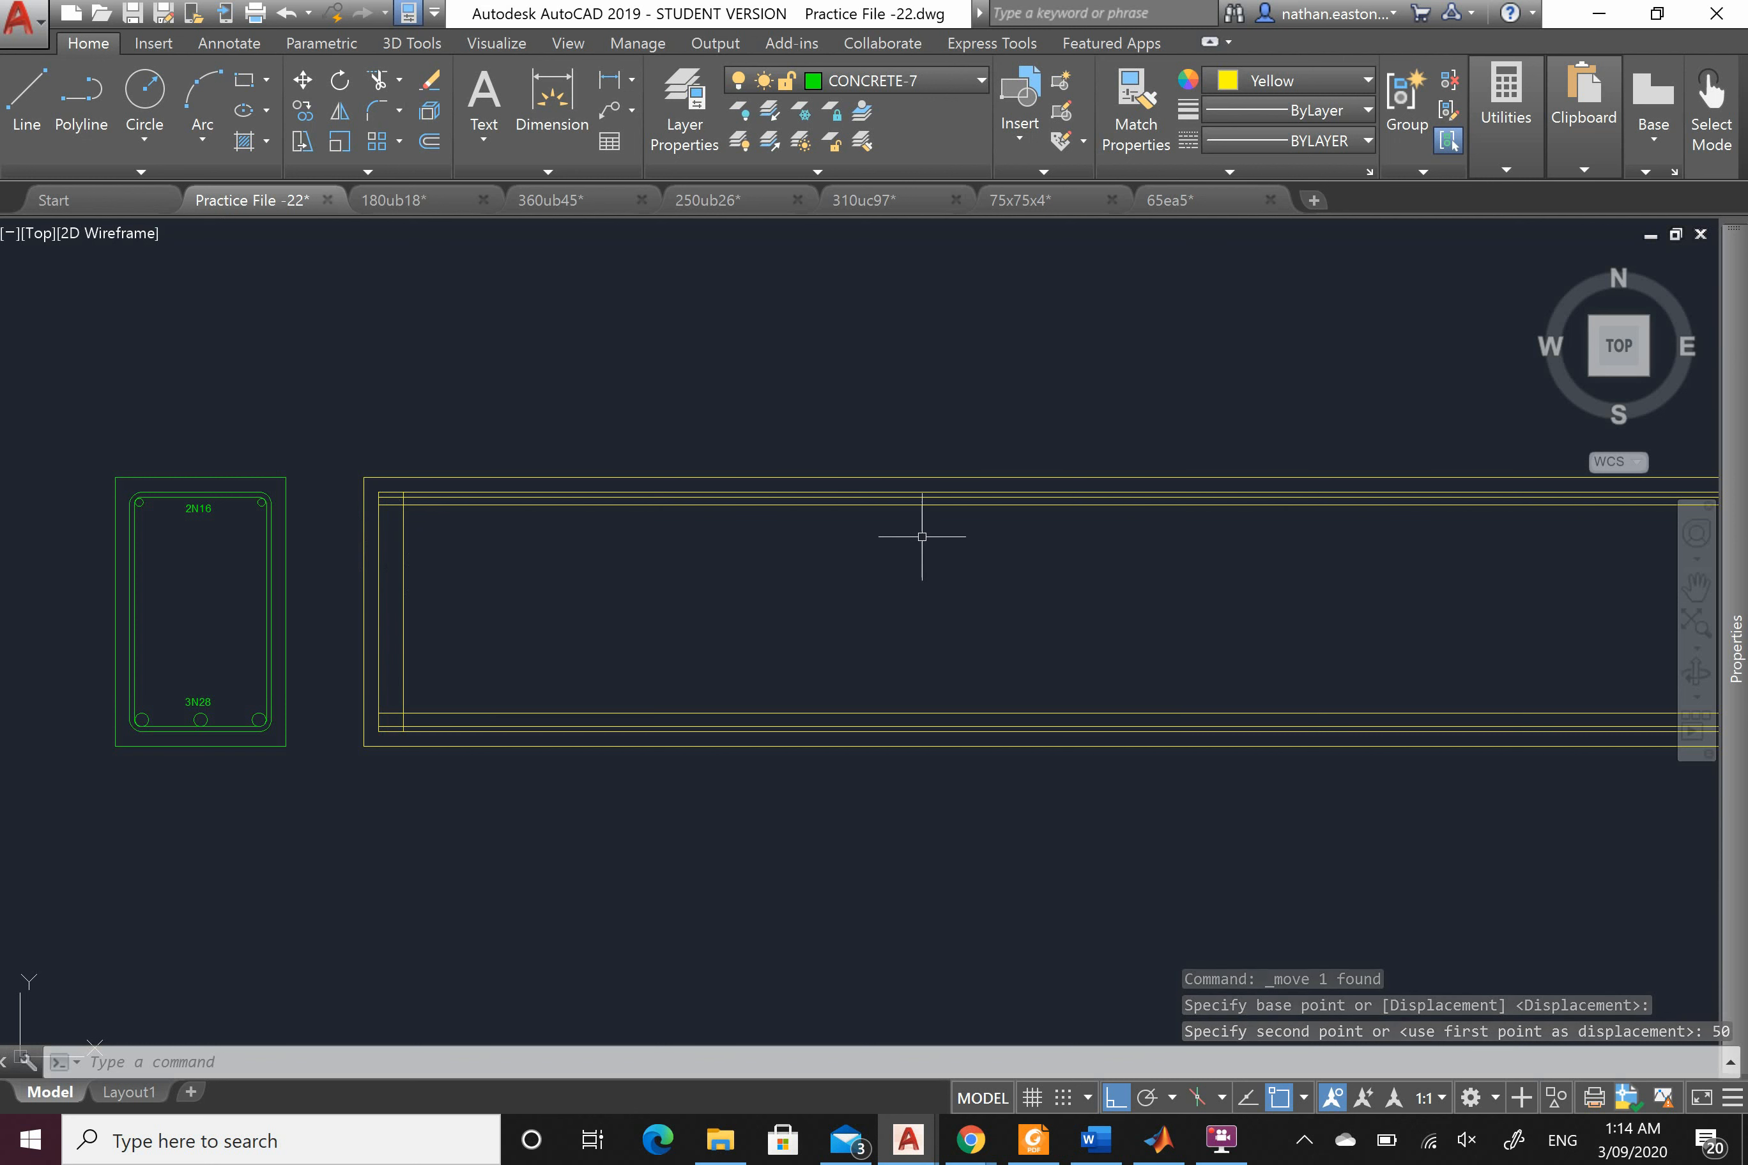
Step: Offset the moved vertical line 10 to the right to show the stirrup's thickness
left_click(430, 143)
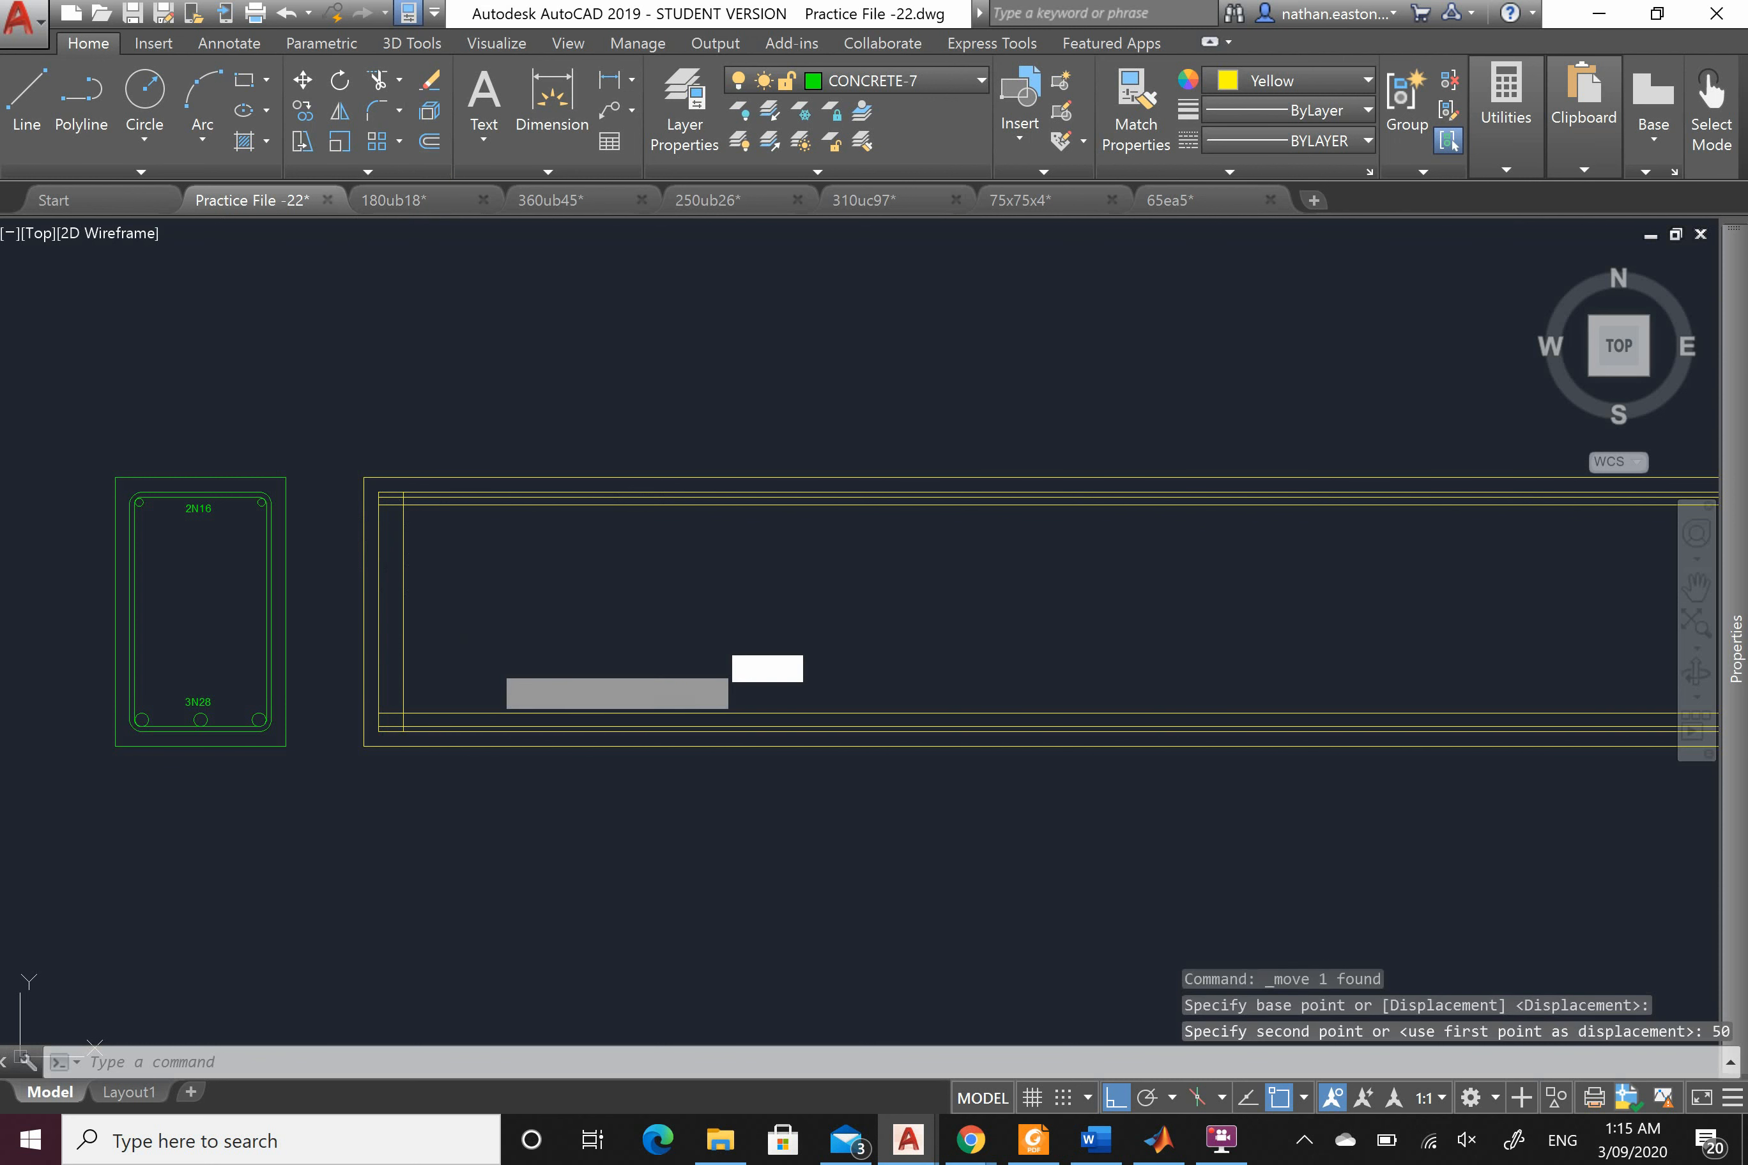
left_click(492, 669)
key("Return")
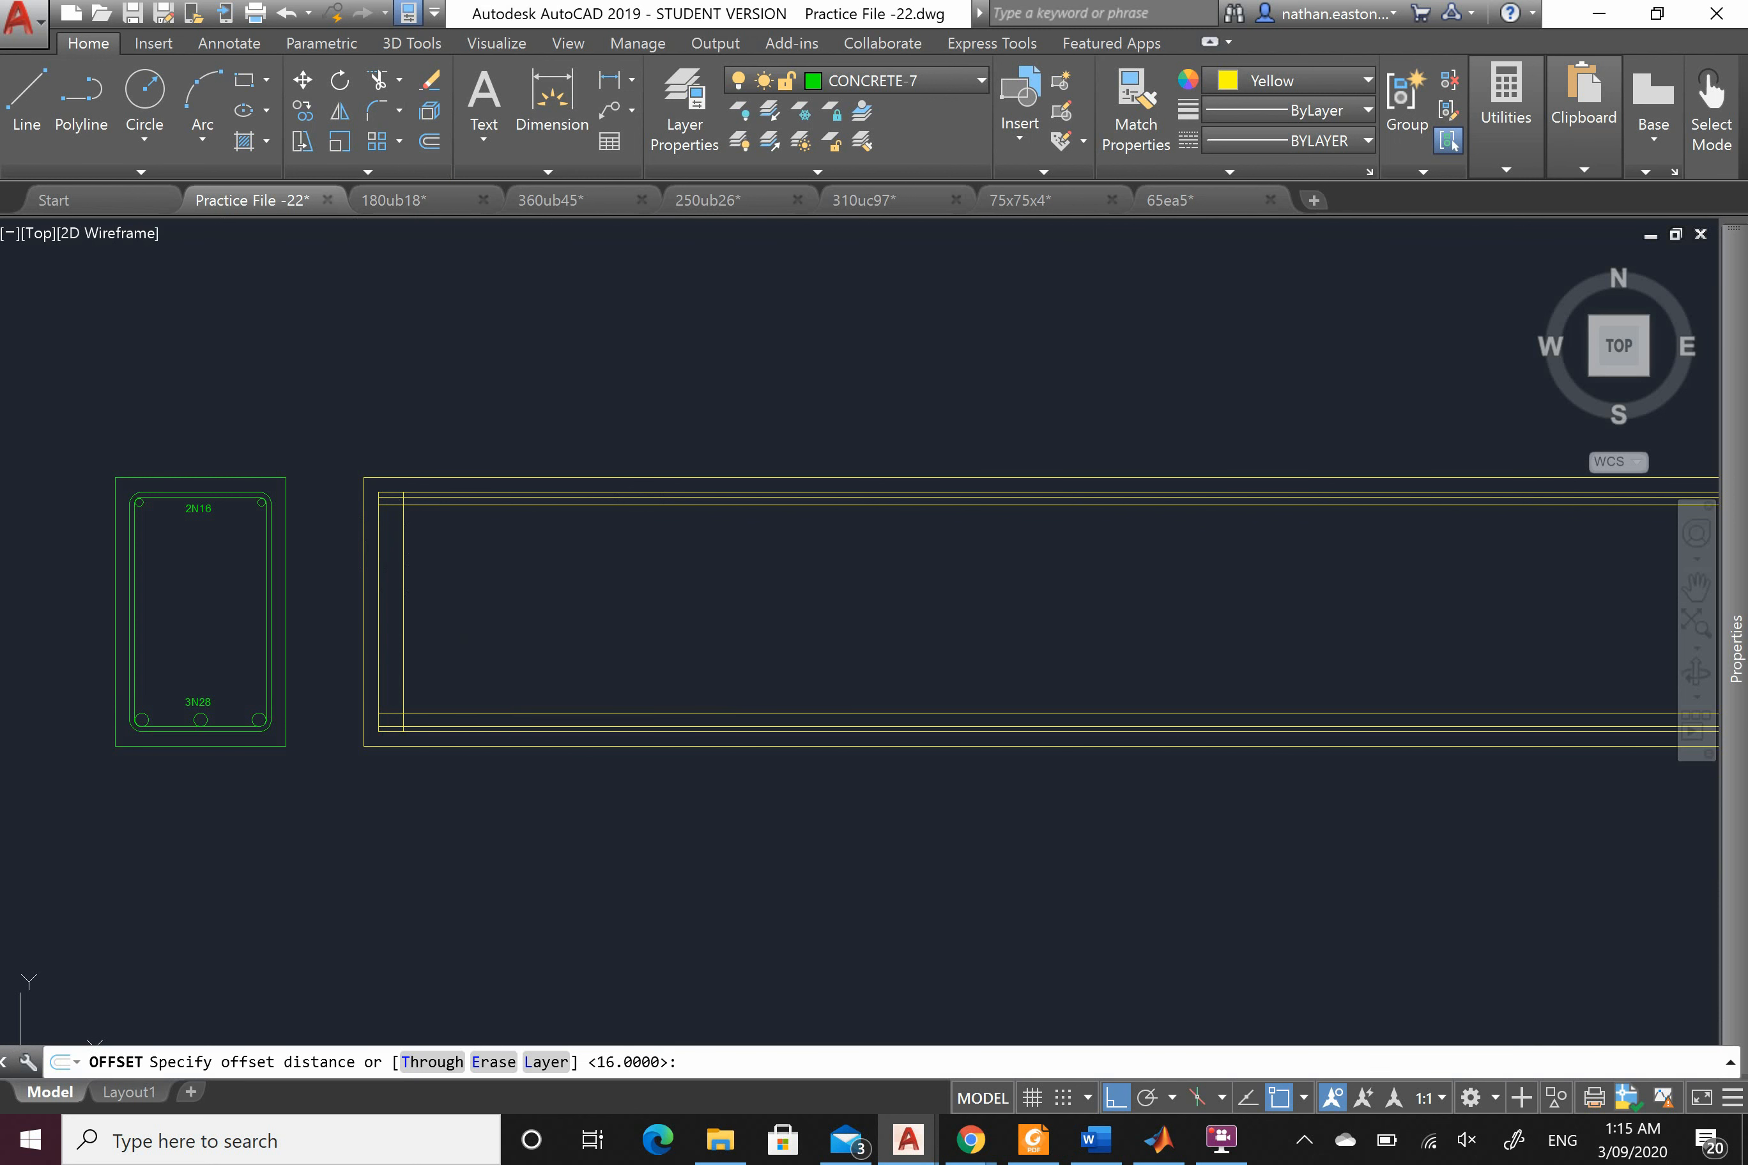
scroll(393, 561, "up", 1)
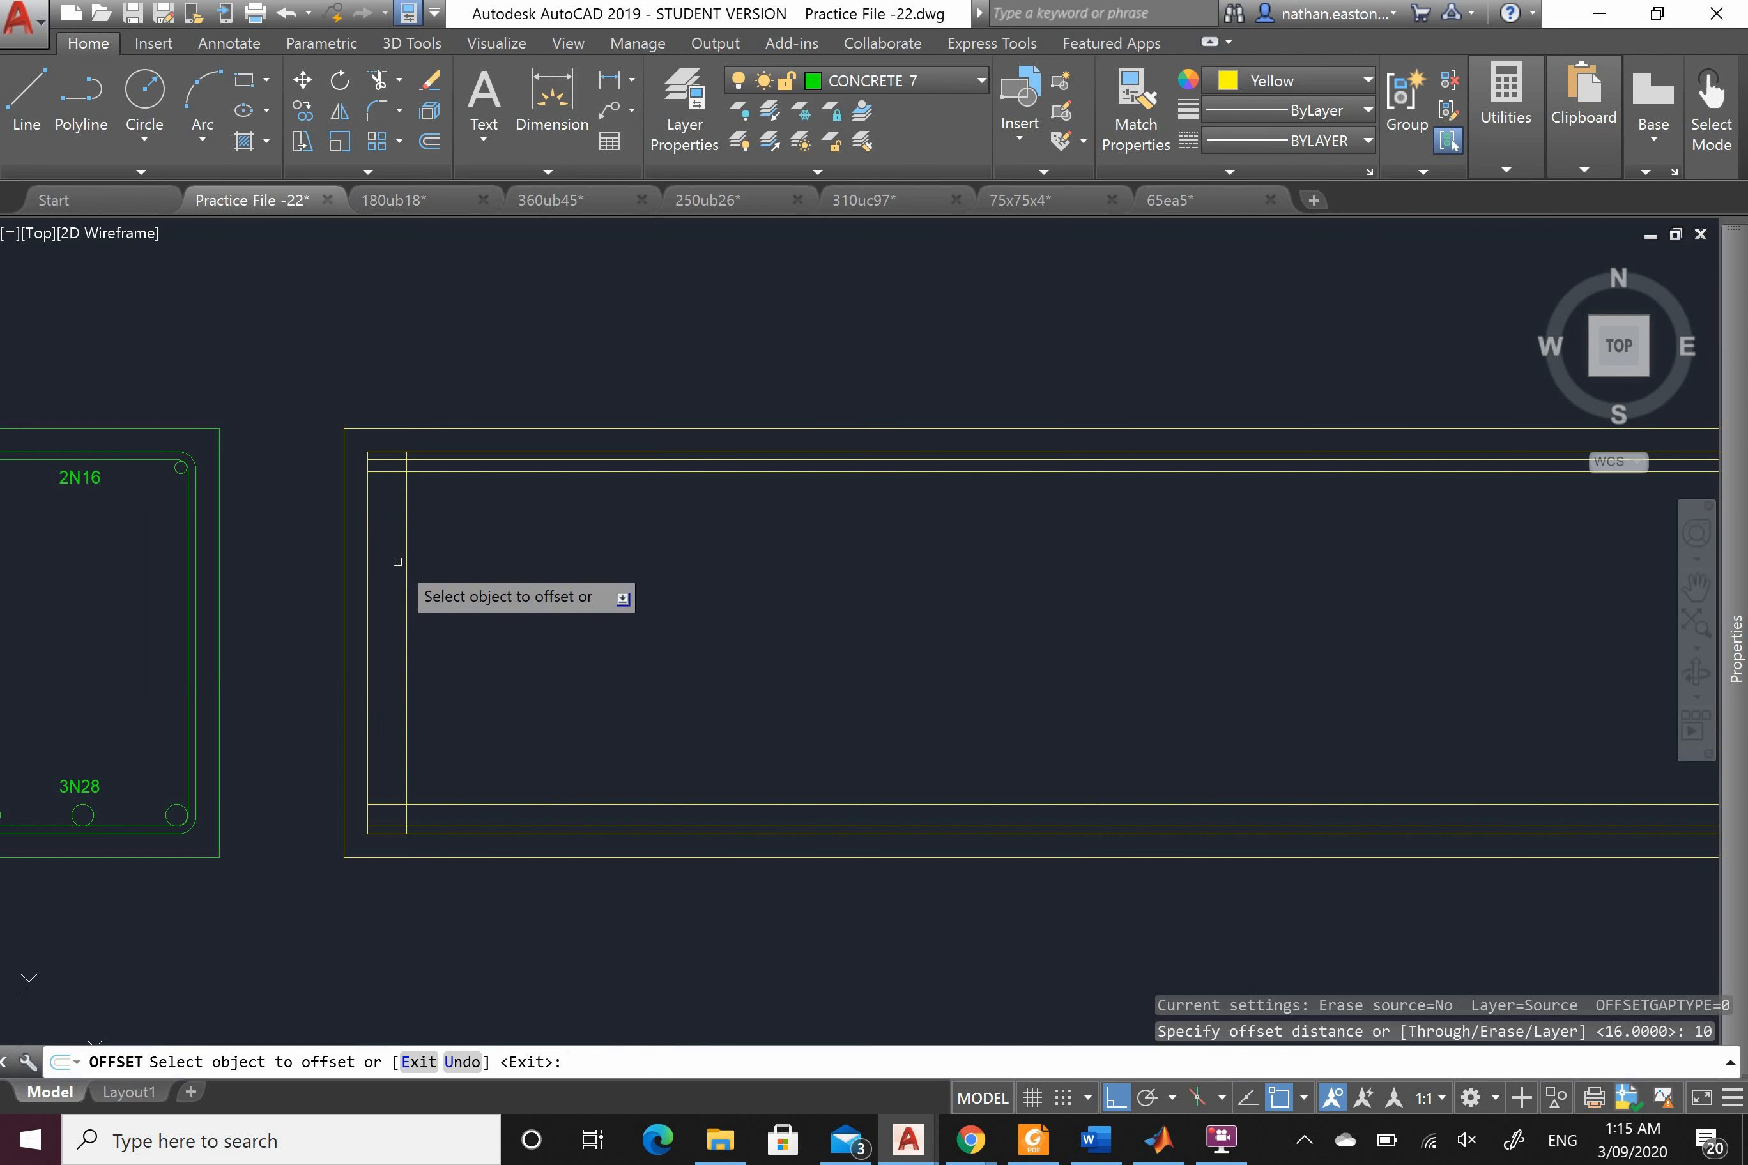
left_click(407, 577)
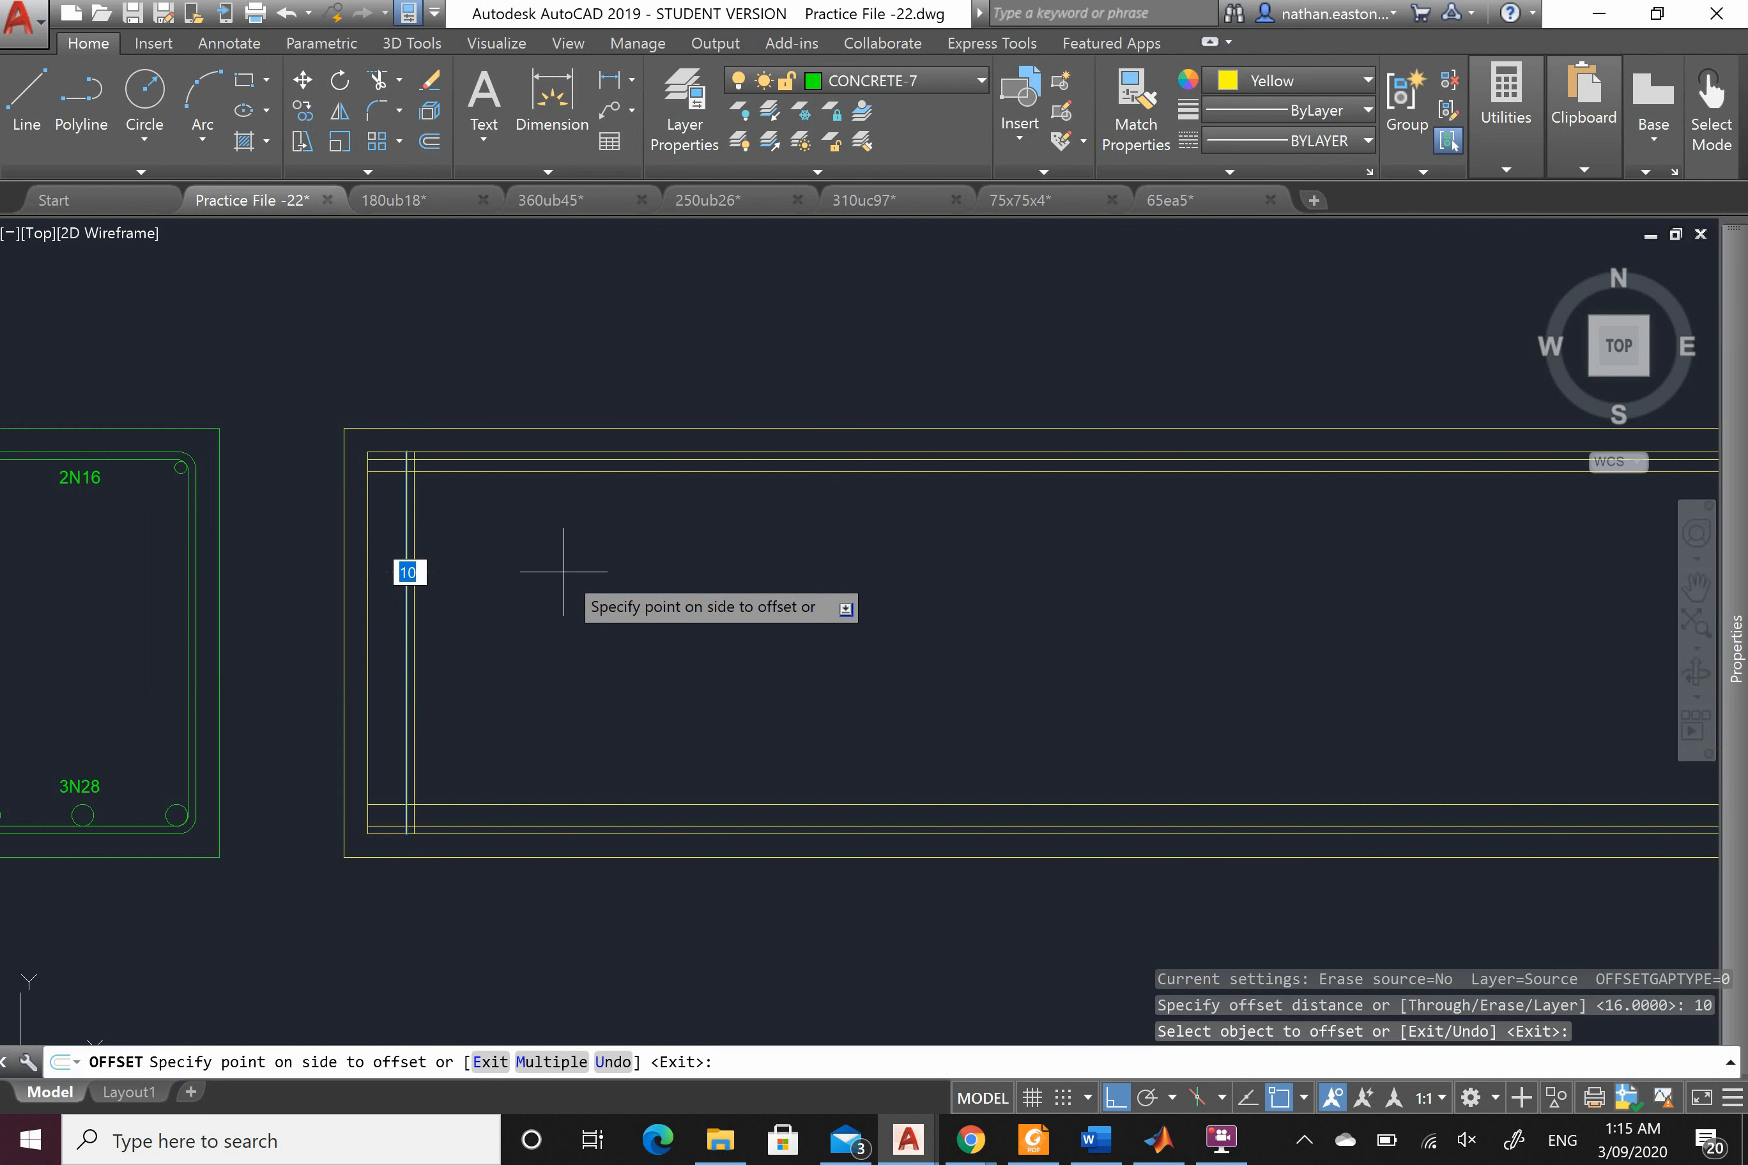
left_click(571, 583)
right_click(566, 572)
left_click(602, 587)
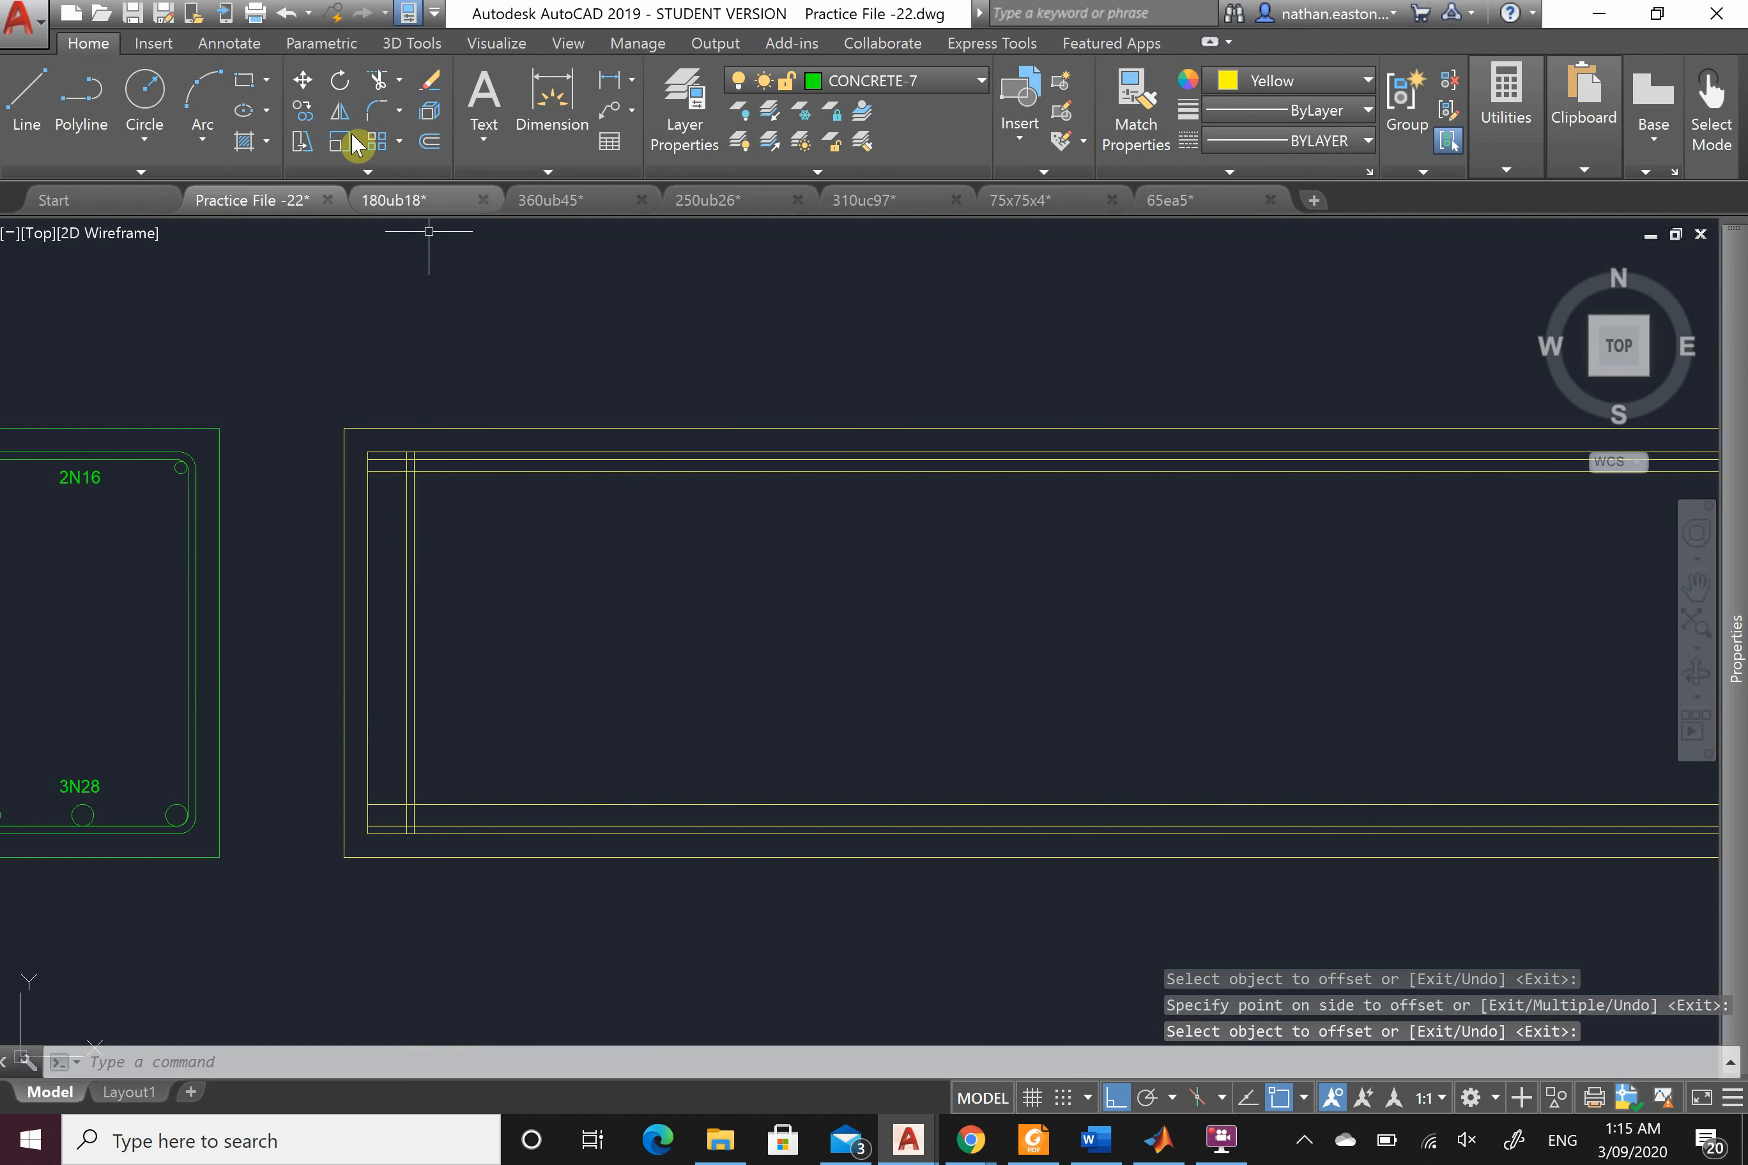
Step: Draw a narrow stirrup rectangle from the left vertical line's top end to the right vertical line's bottom end
left_click(244, 79)
scroll(390, 468, "up", 2)
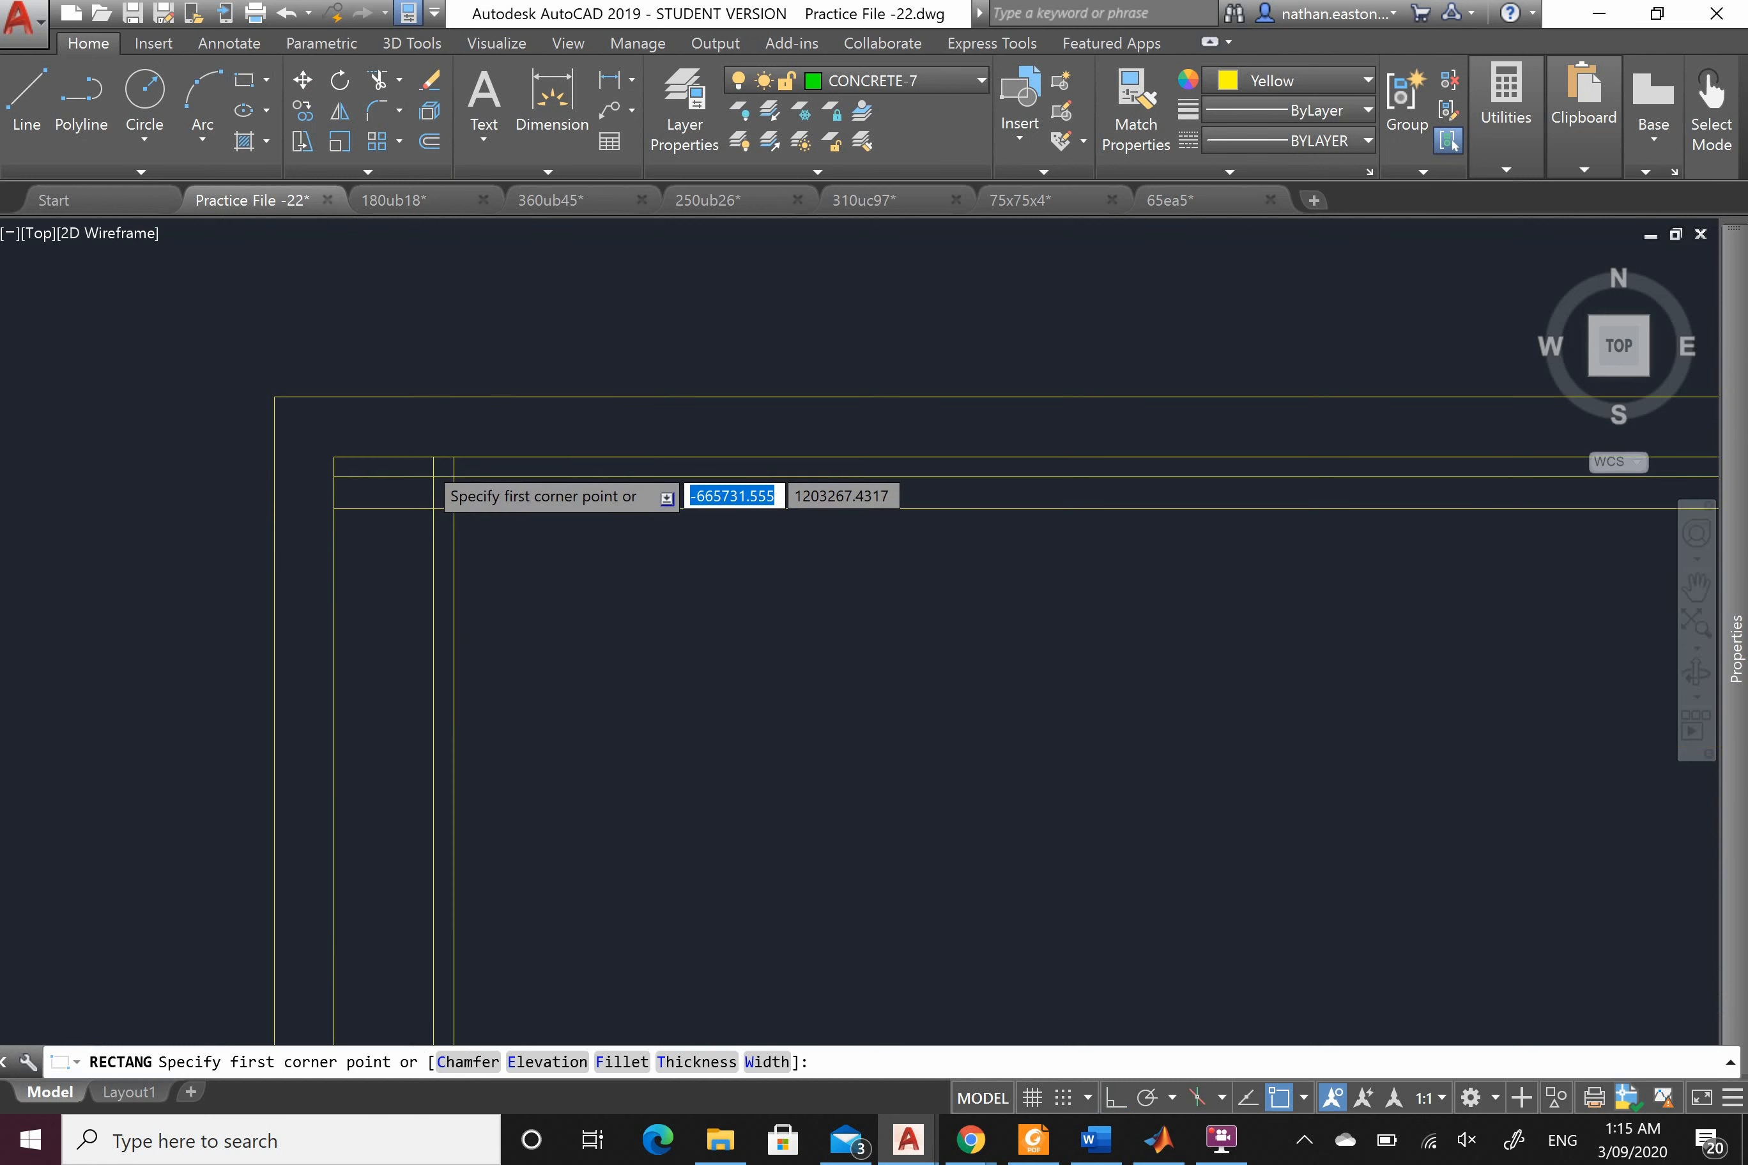
scroll(436, 448, "up", 2)
left_click(437, 455)
scroll(436, 481, "down", 3)
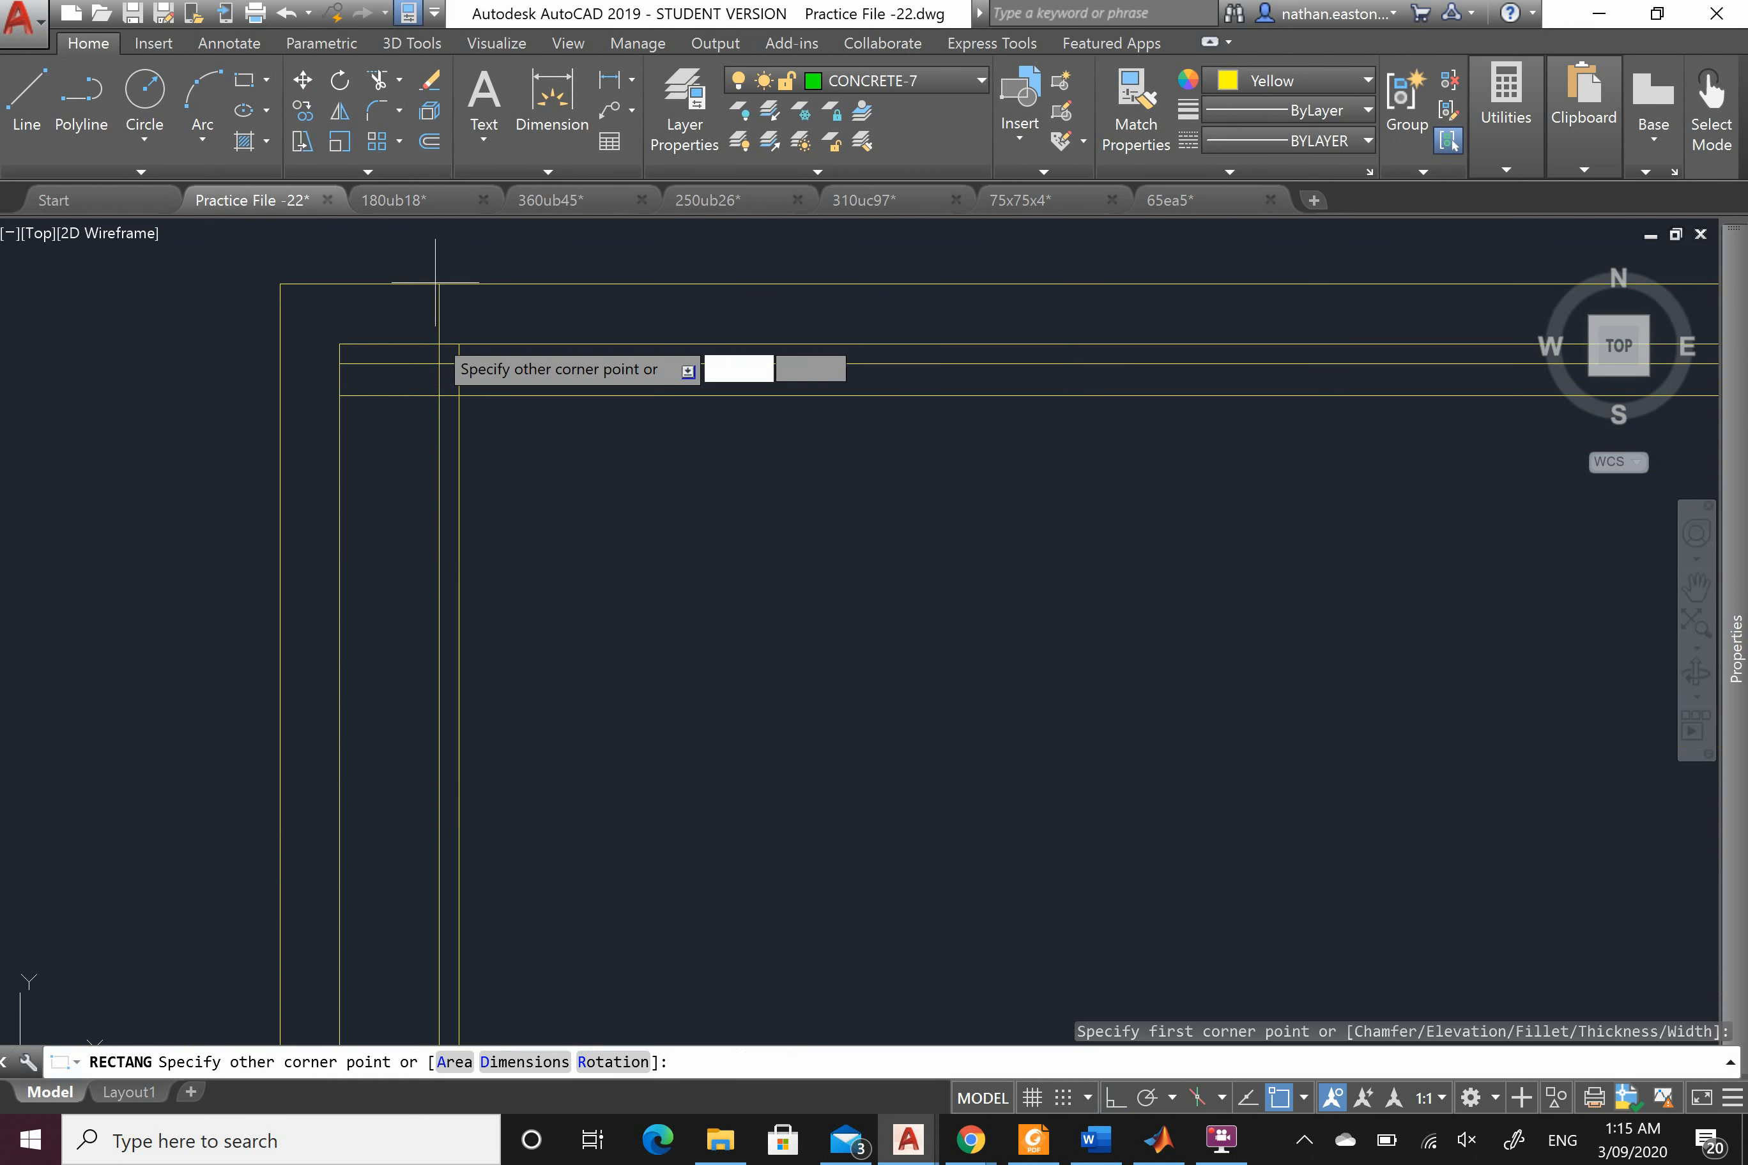
scroll(460, 795, "up", 8)
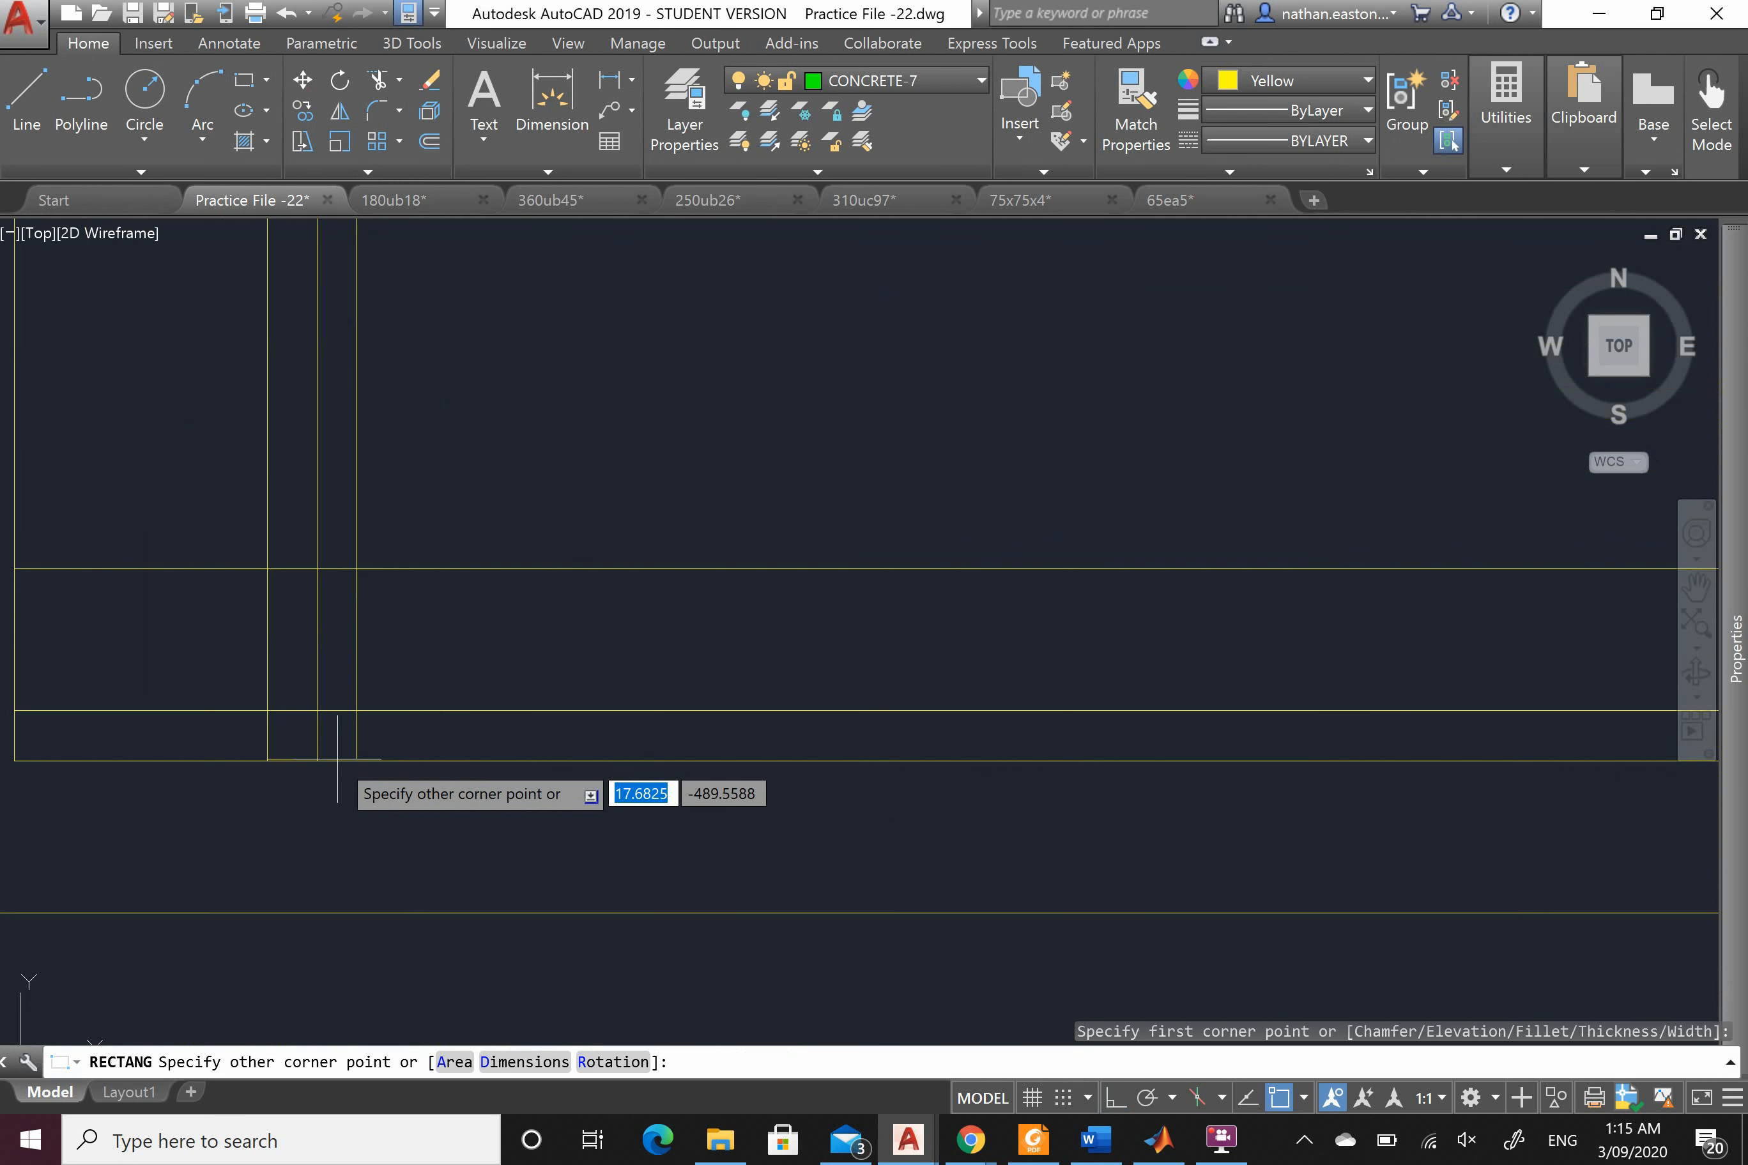
left_click(324, 760)
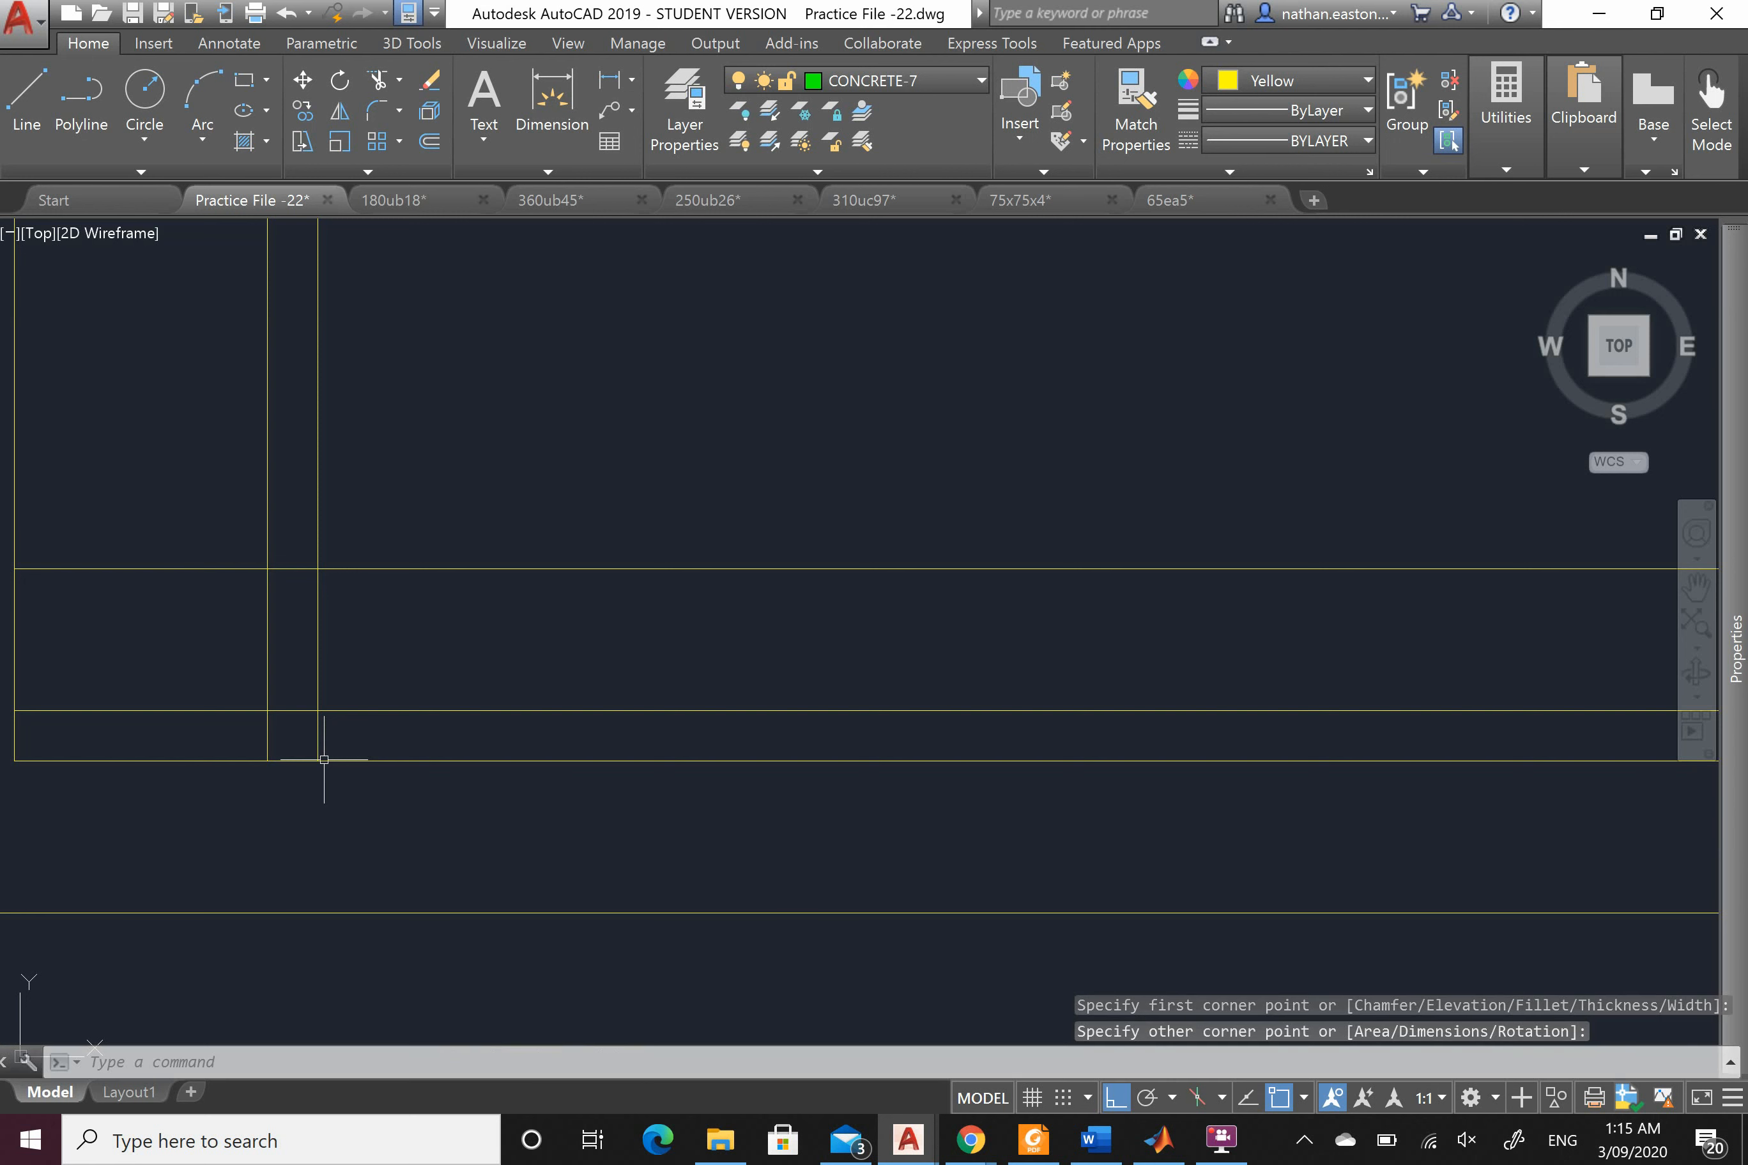
Step: Delete the offset vertical line lying under the stirrup rectangle's right edge, keeping the rectangle
left_click(308, 865)
scroll(308, 865, "down", 4)
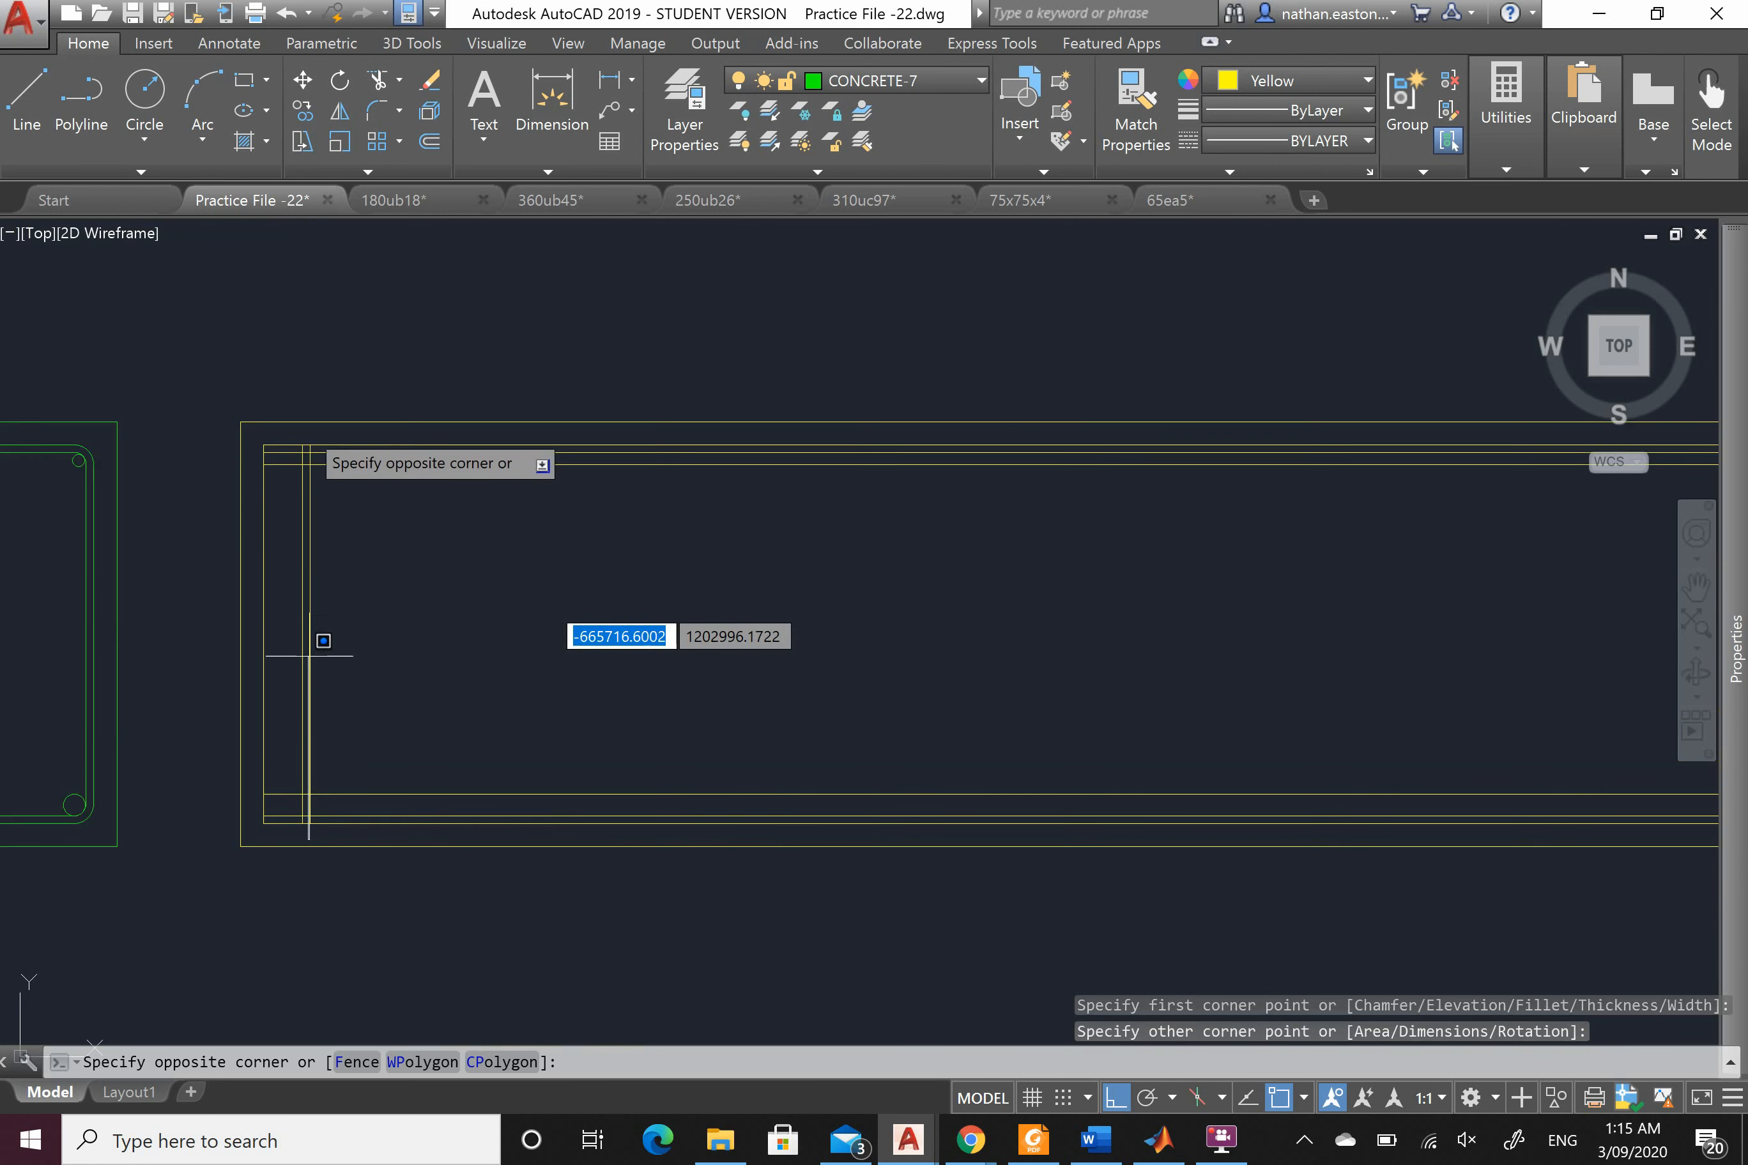
scroll(312, 406, "up", 2)
left_click(313, 400)
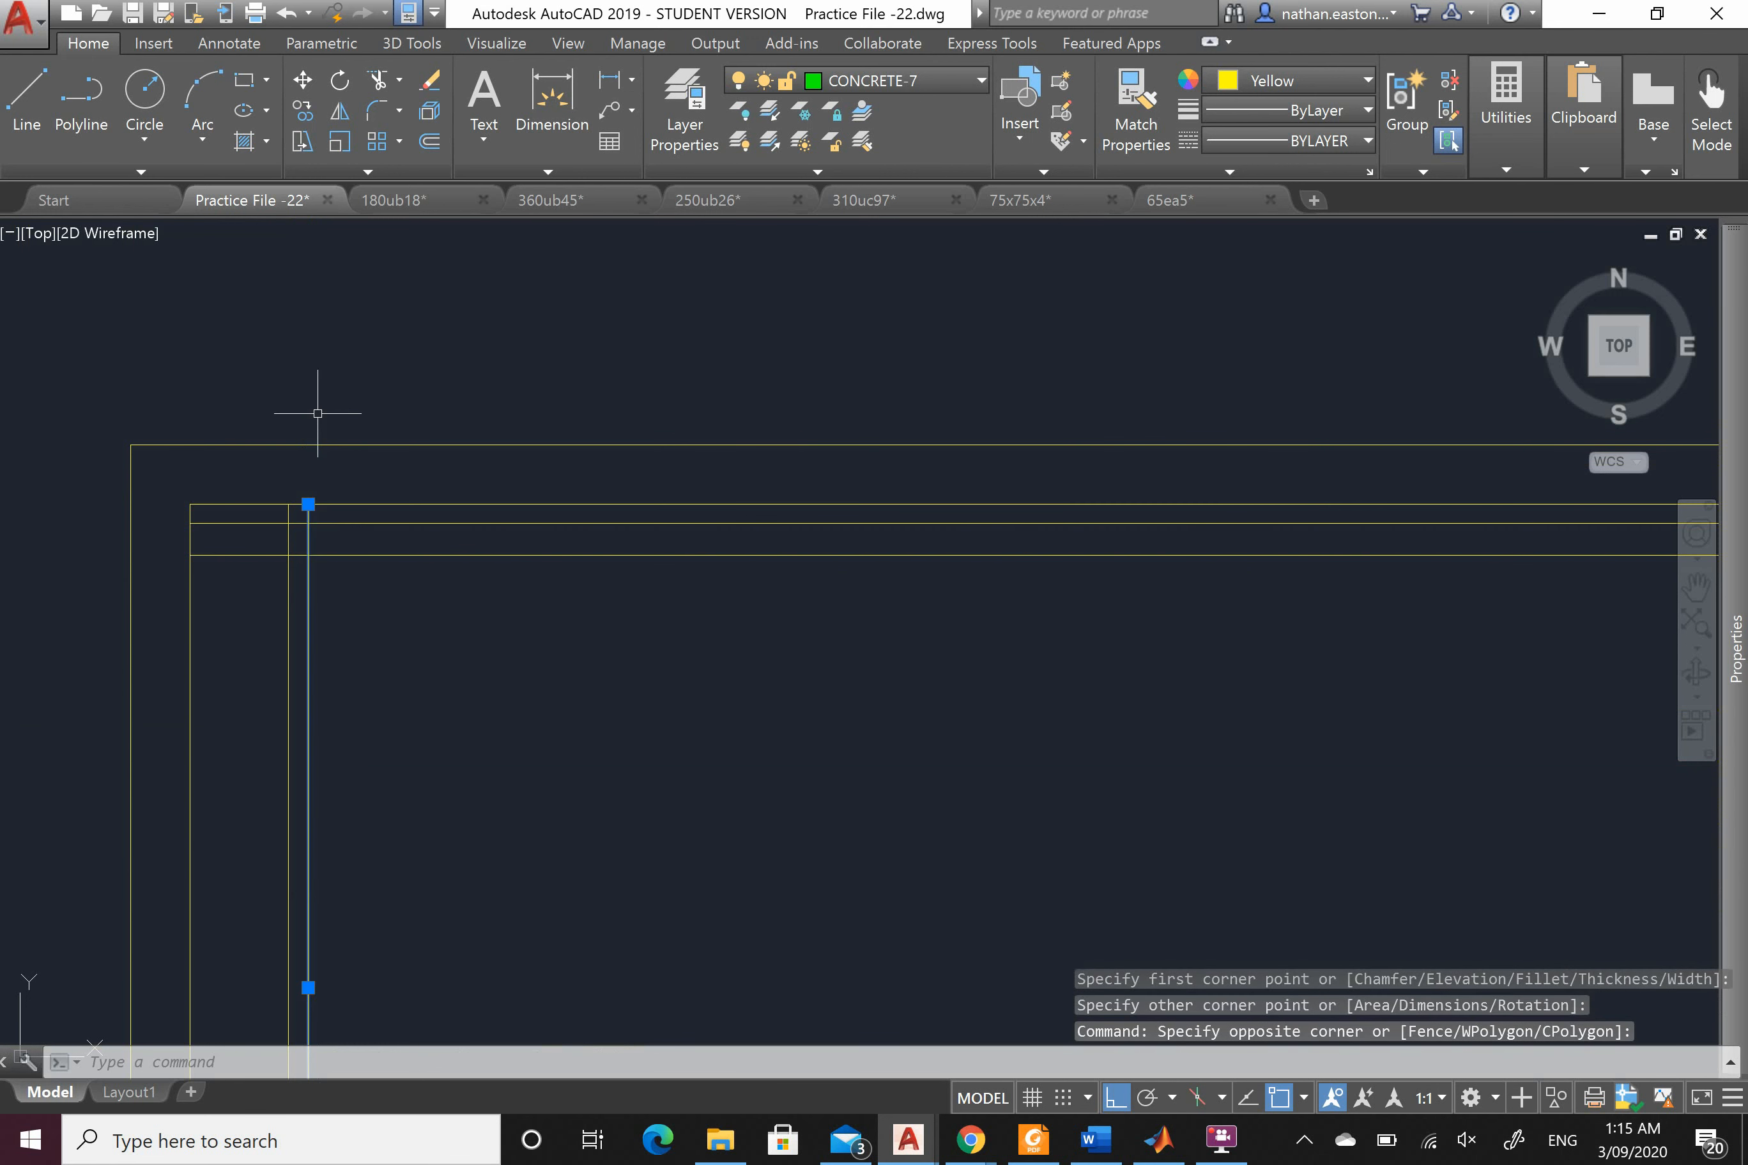
key("Delete")
Step: Delete the original vertical line lying under the stirrup rectangle's left edge, keeping the rectangle
left_click(225, 372)
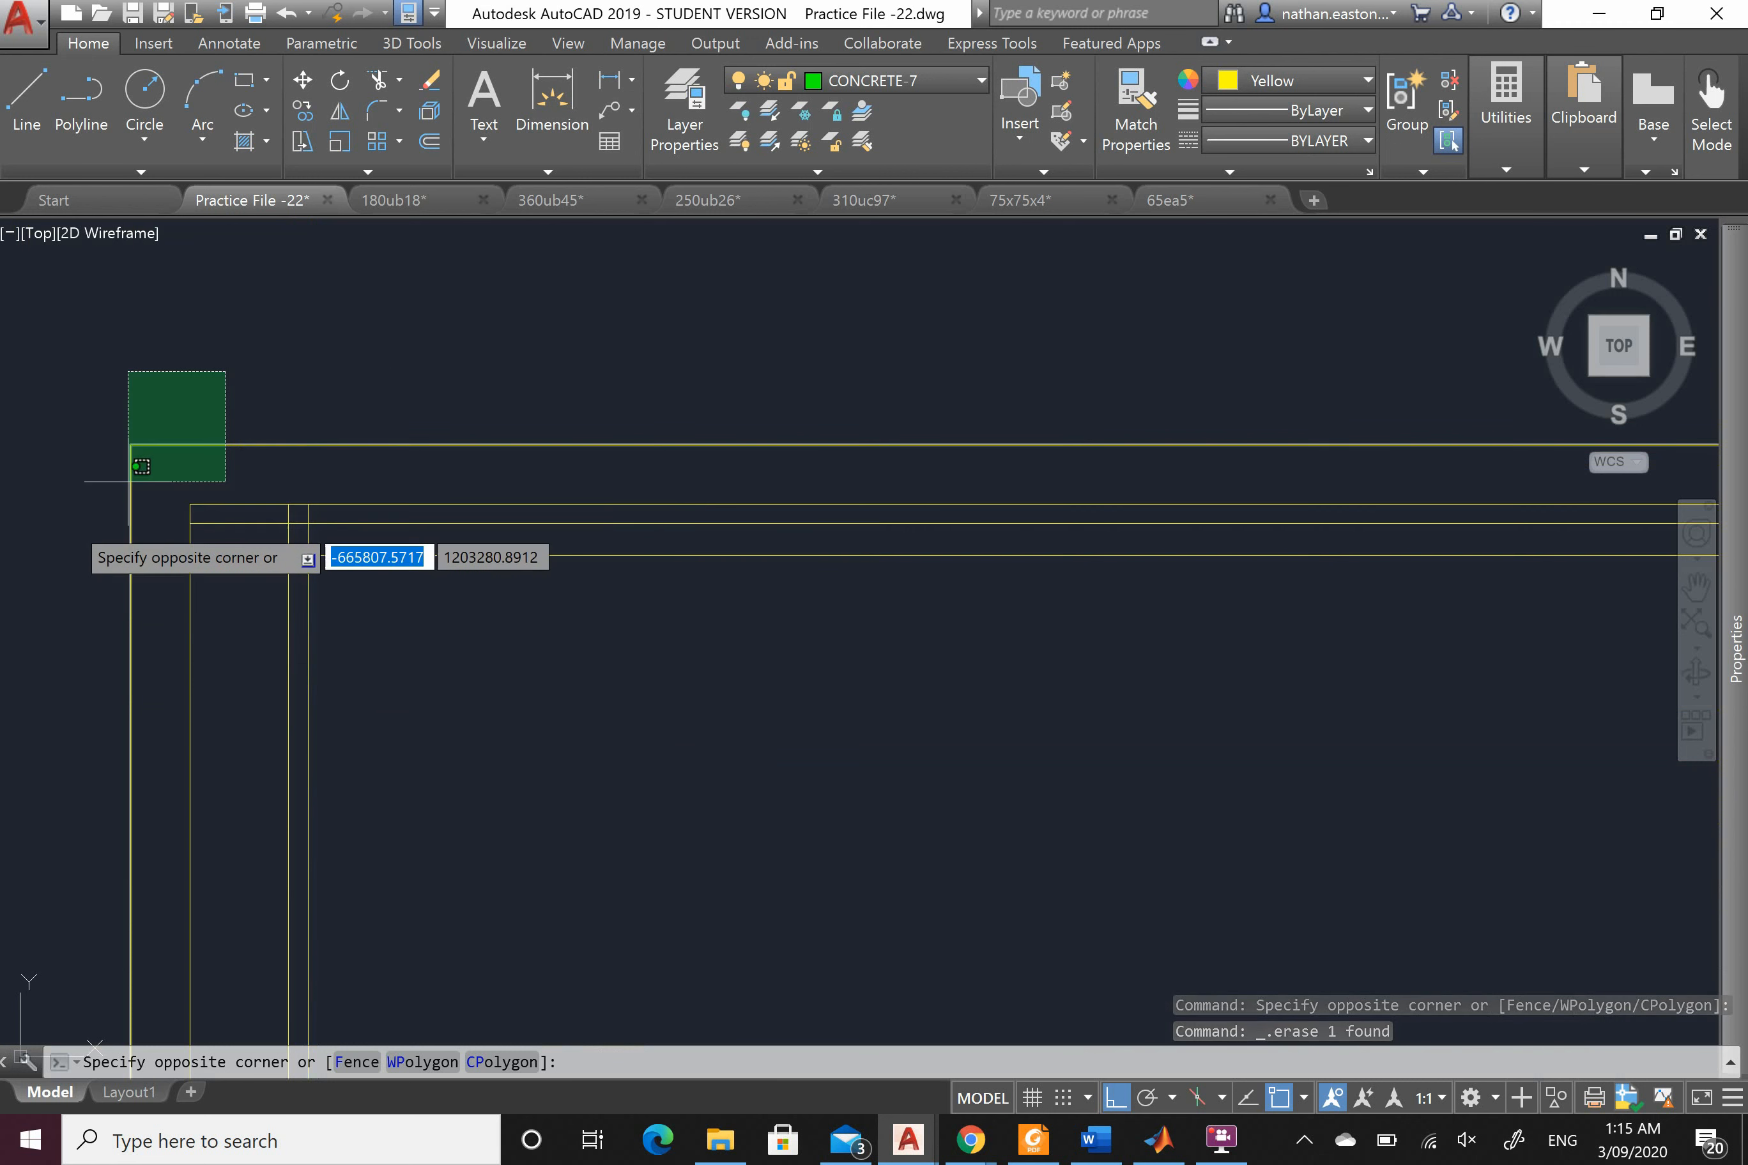
scroll(331, 329, "down", 2)
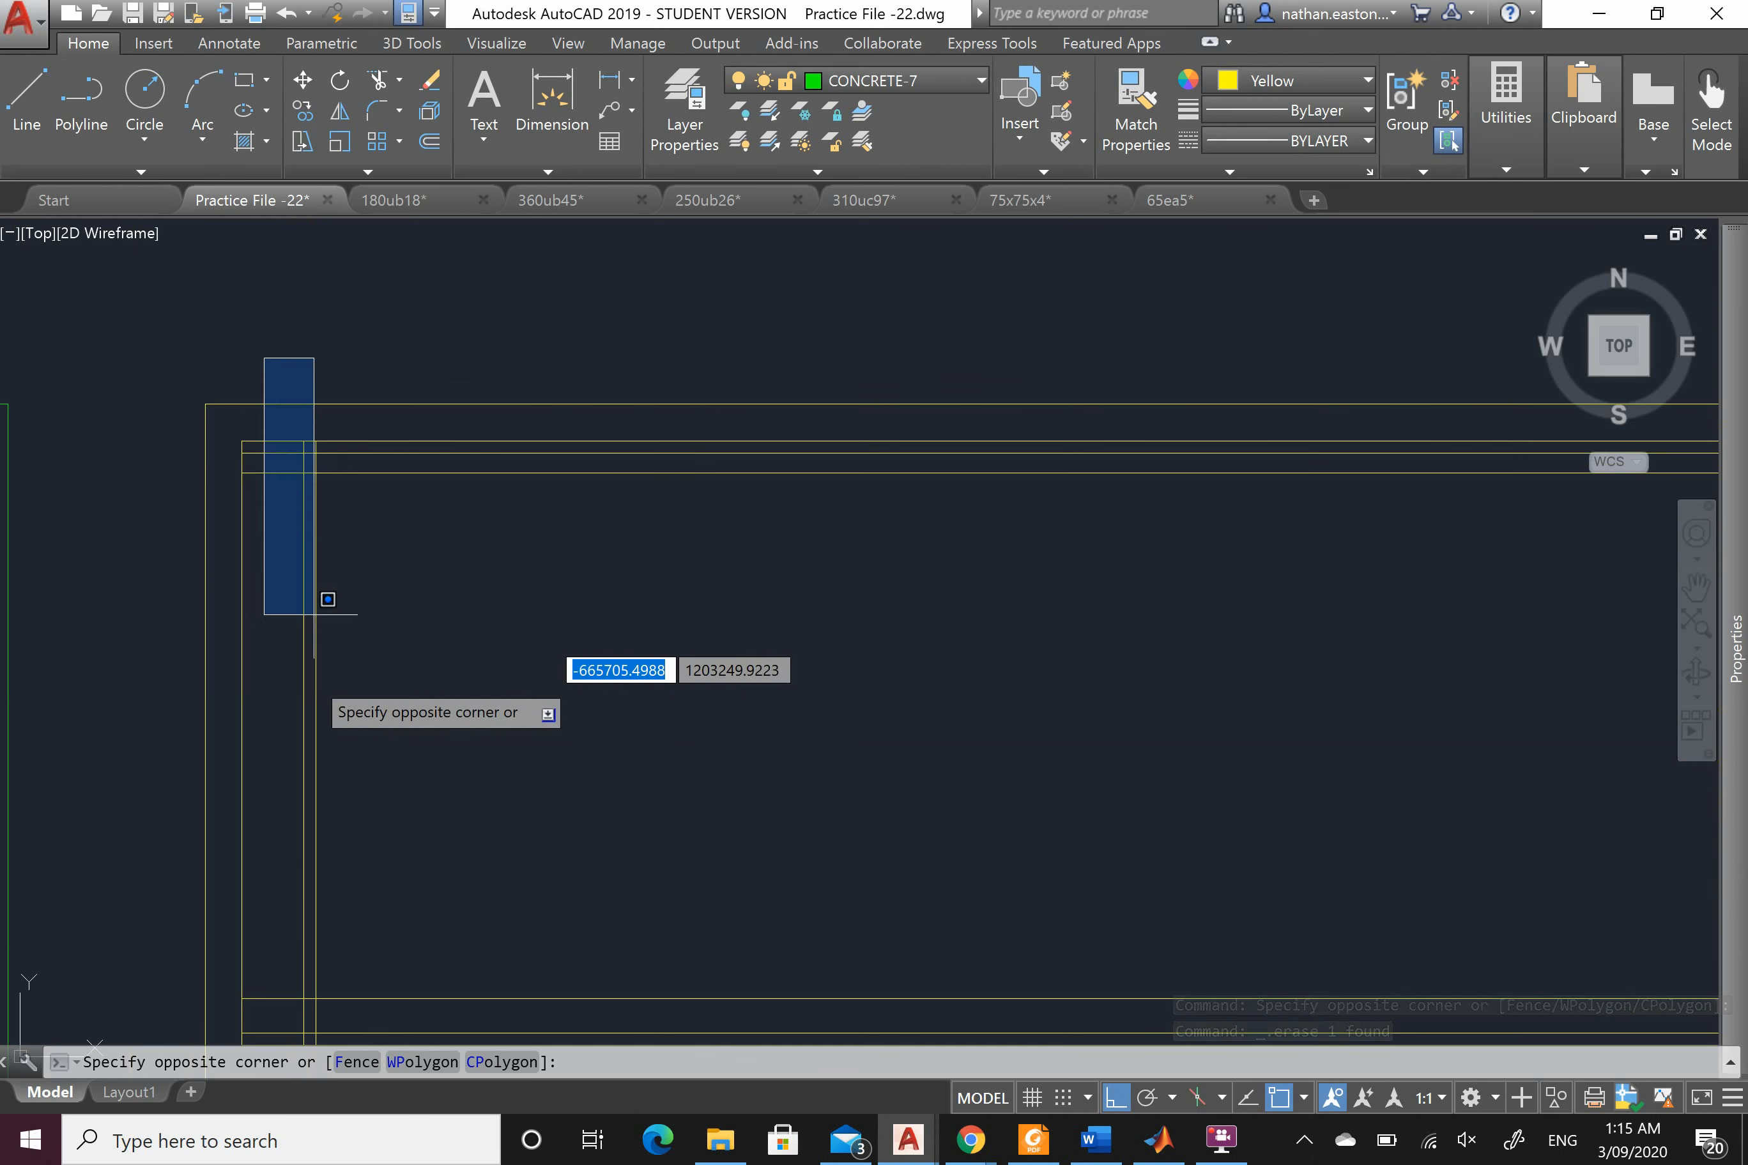
scroll(381, 468, "down", 6)
scroll(349, 622, "up", 4)
scroll(364, 622, "up", 3)
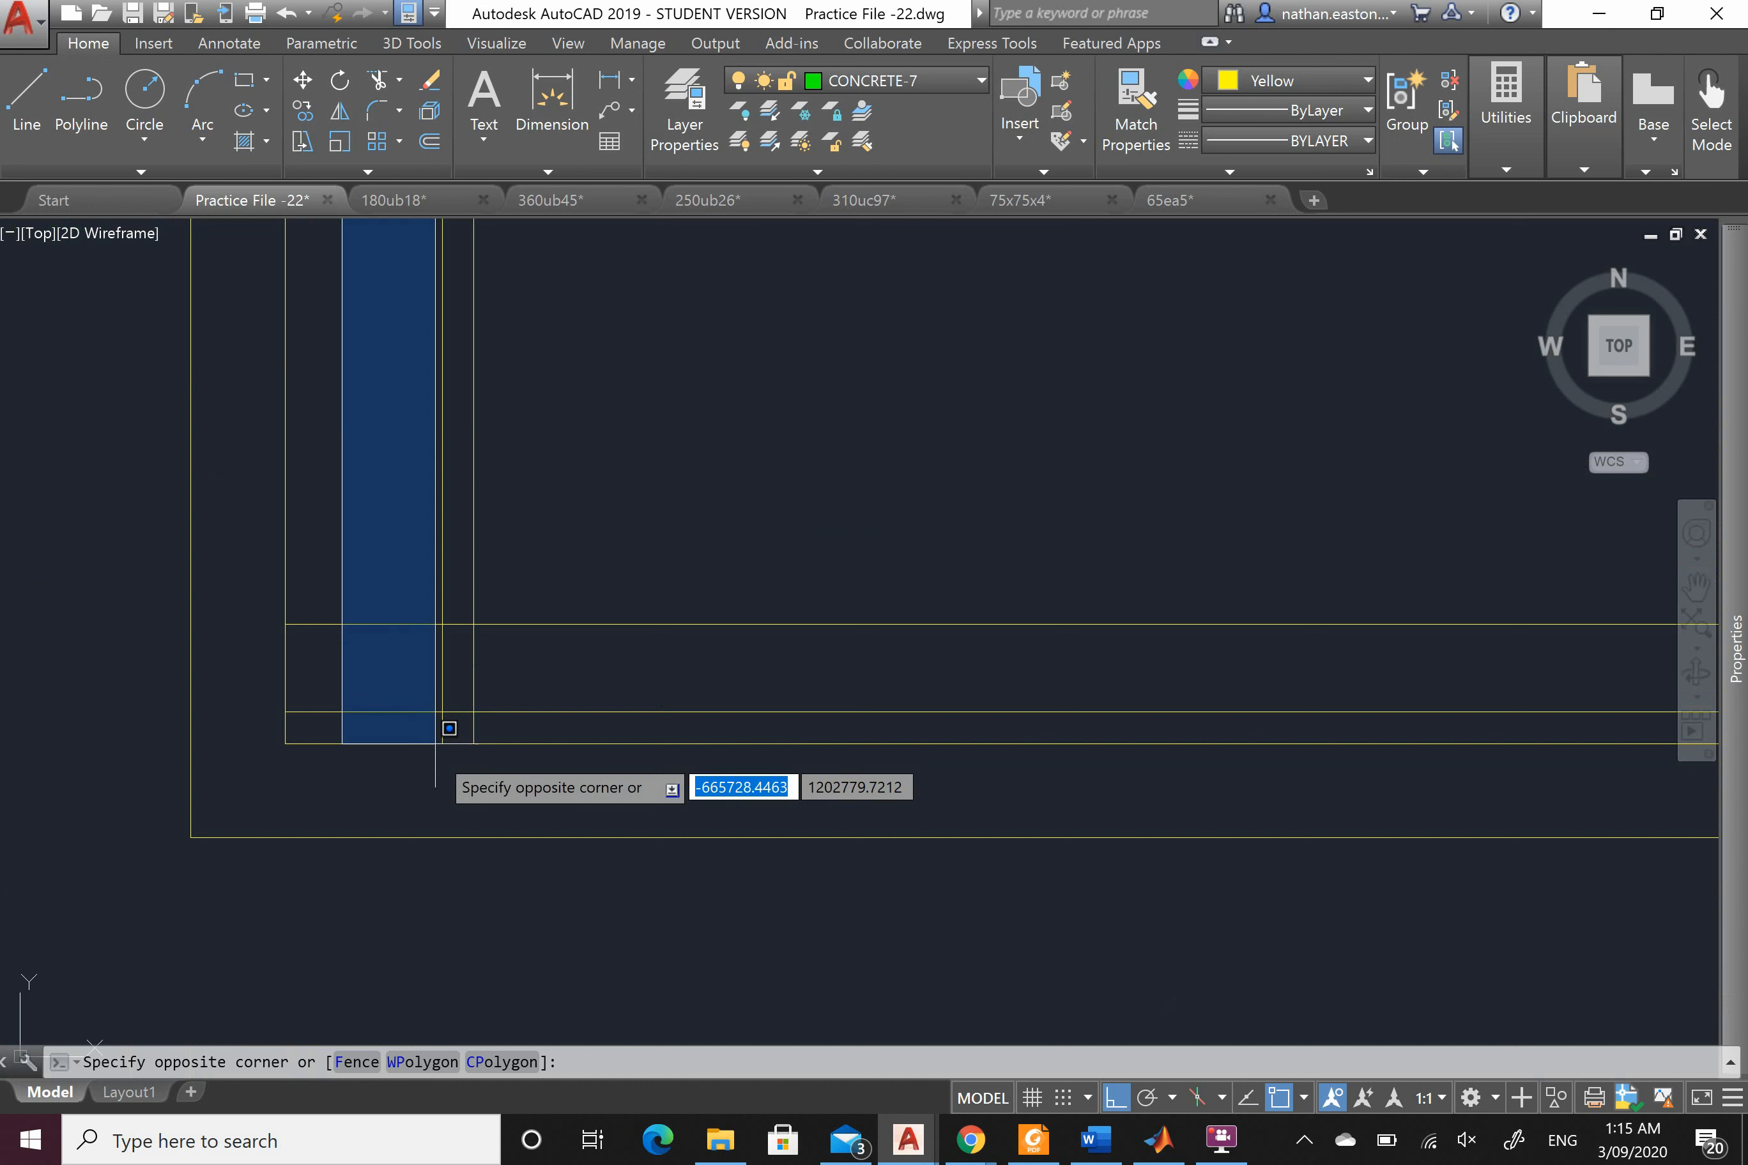
left_click(459, 785)
left_click(459, 785)
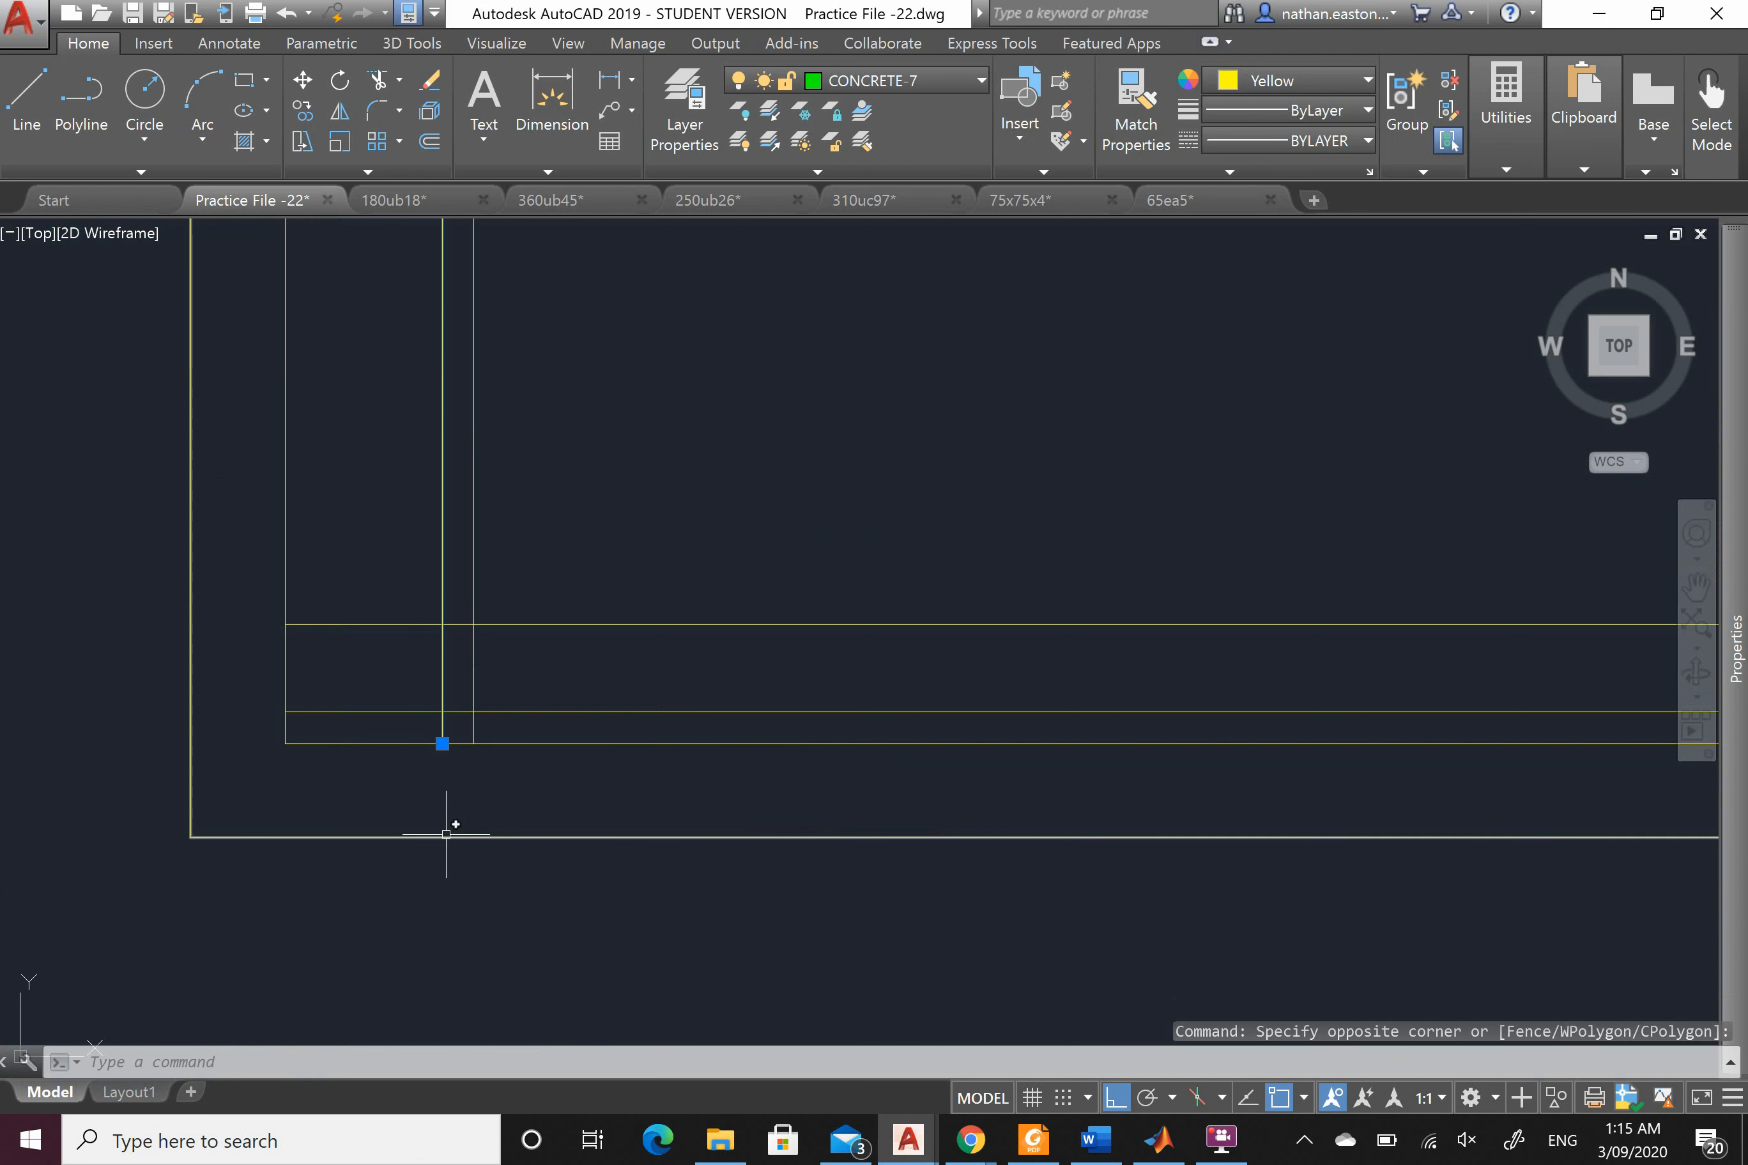
left_click(368, 924)
key("Delete")
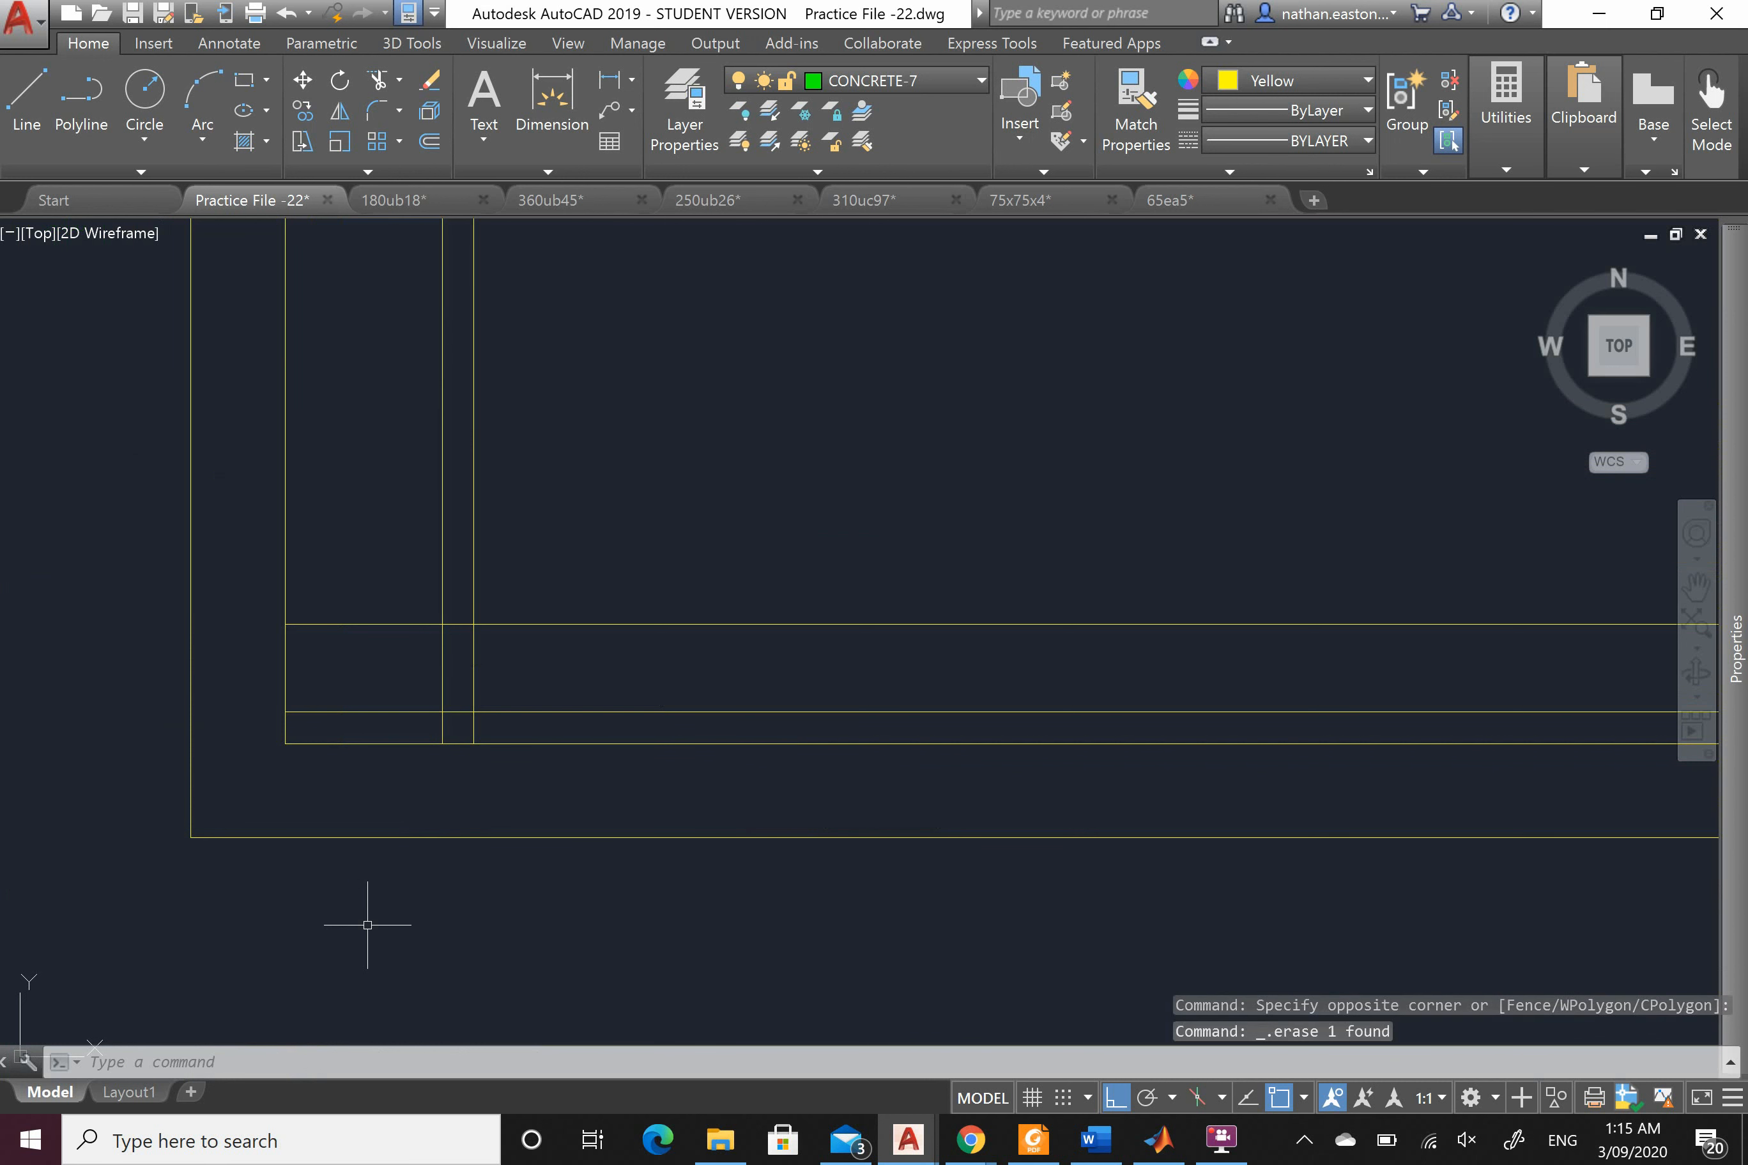
Step: Delete the inner cover rectangle from the beam elevation, leaving the bar lines and the stirrup
scroll(293, 823, "down", 7)
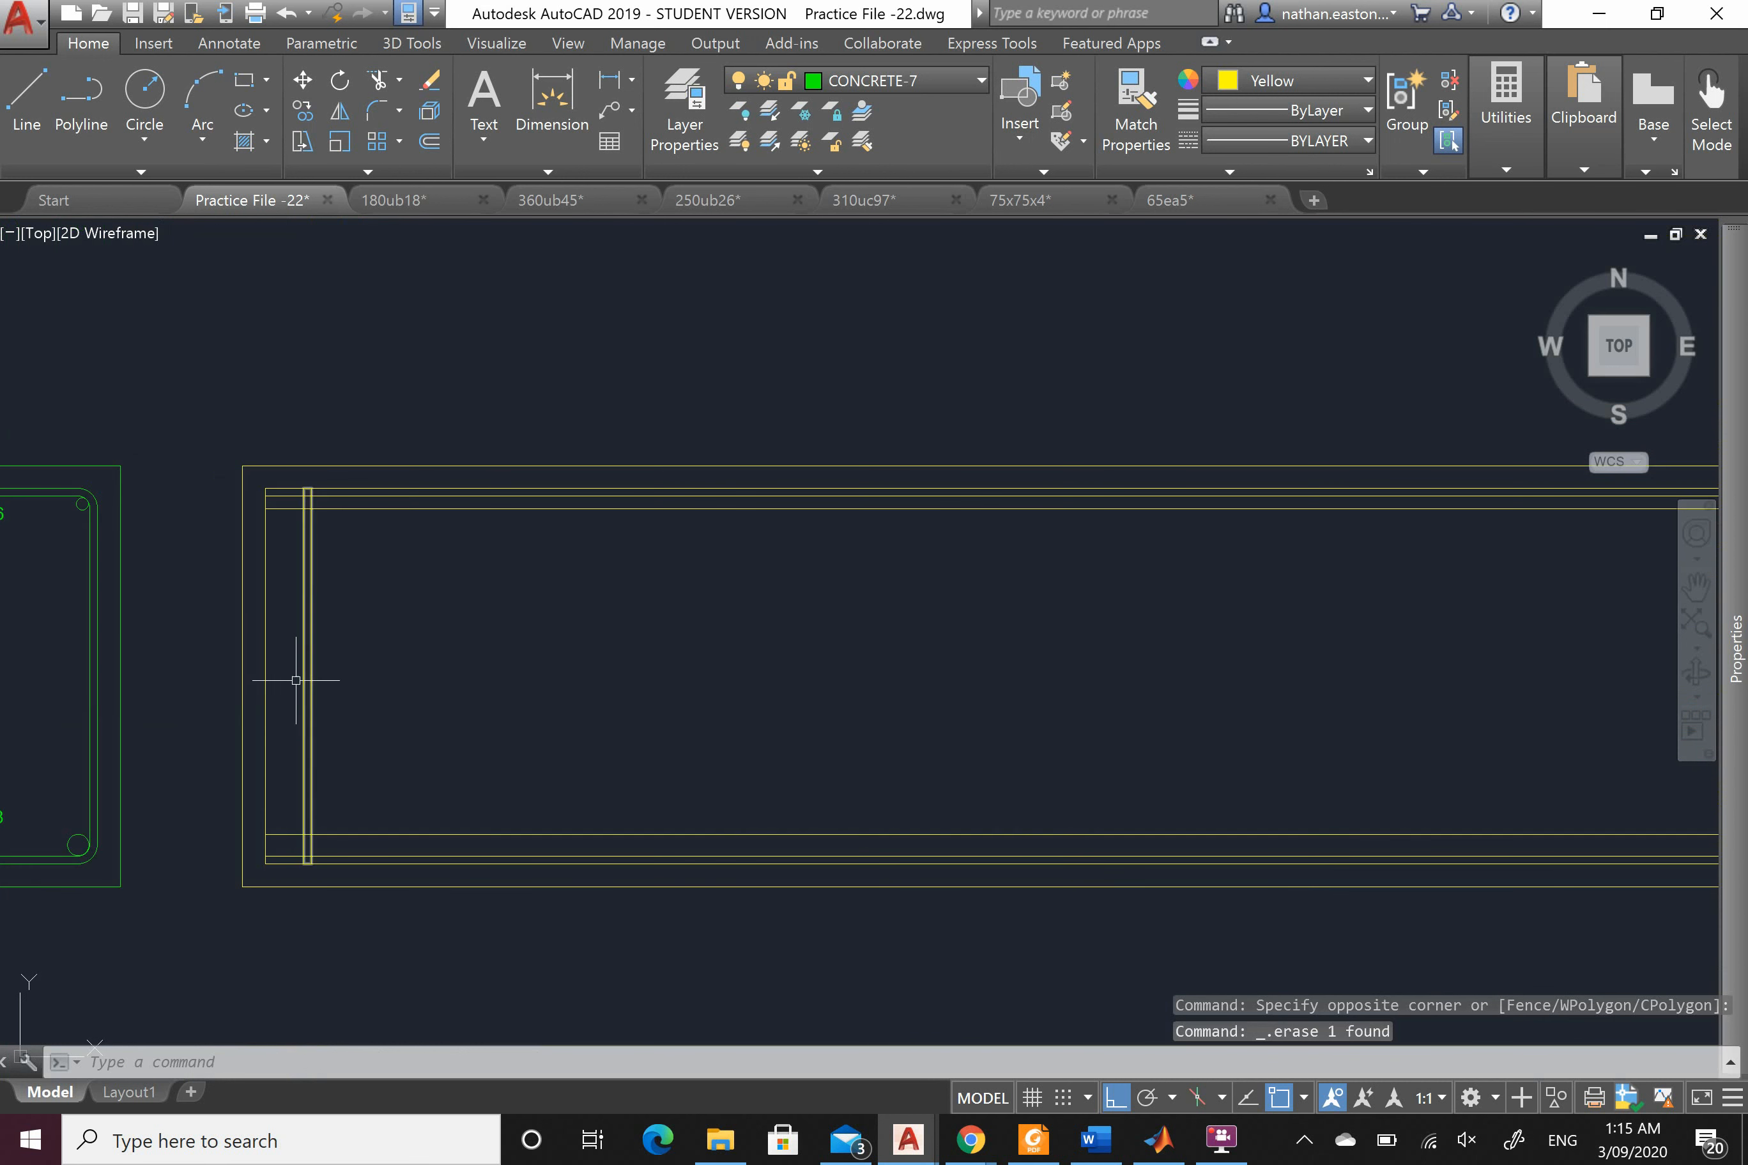
left_click(267, 655)
key("Delete")
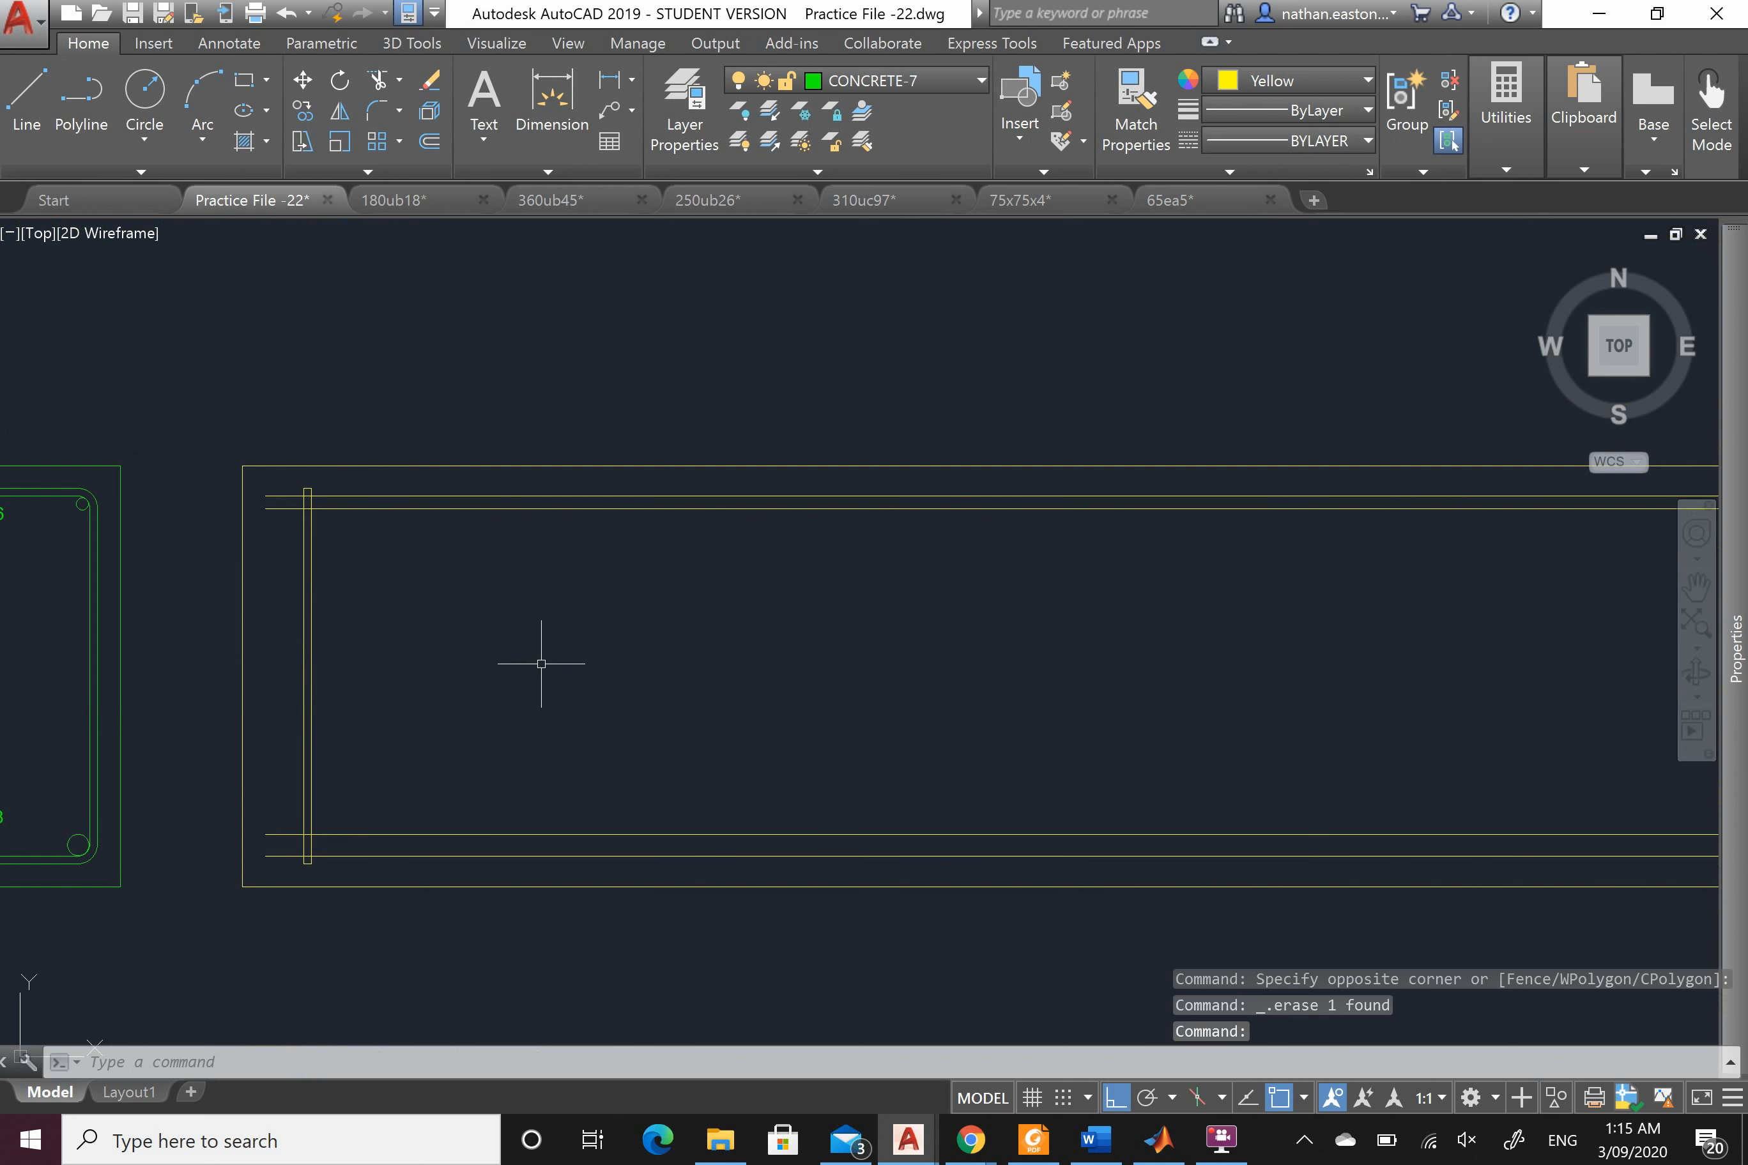
Step: Copy the narrow stirrup rectangle horizontally along the beam elevation at distances of 300 and 600
left_click(391, 770)
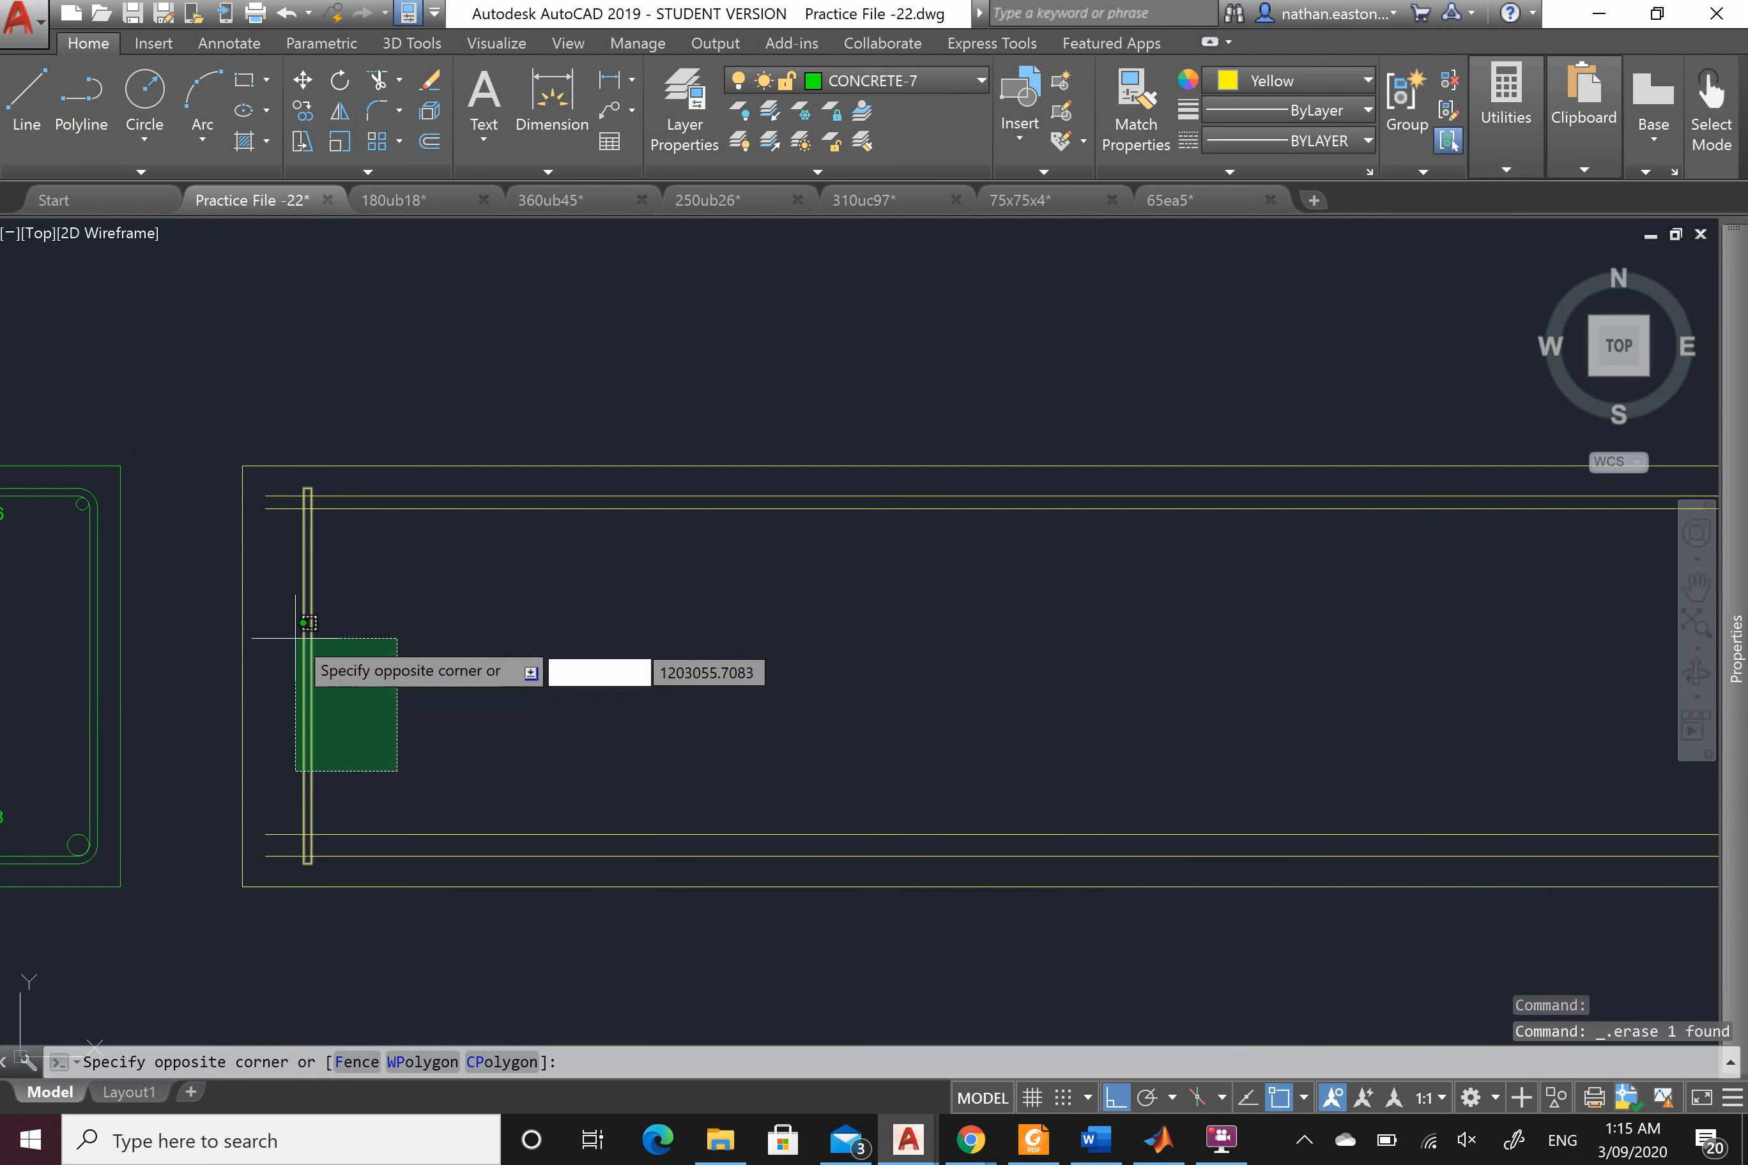
left_click(282, 615)
left_click(302, 110)
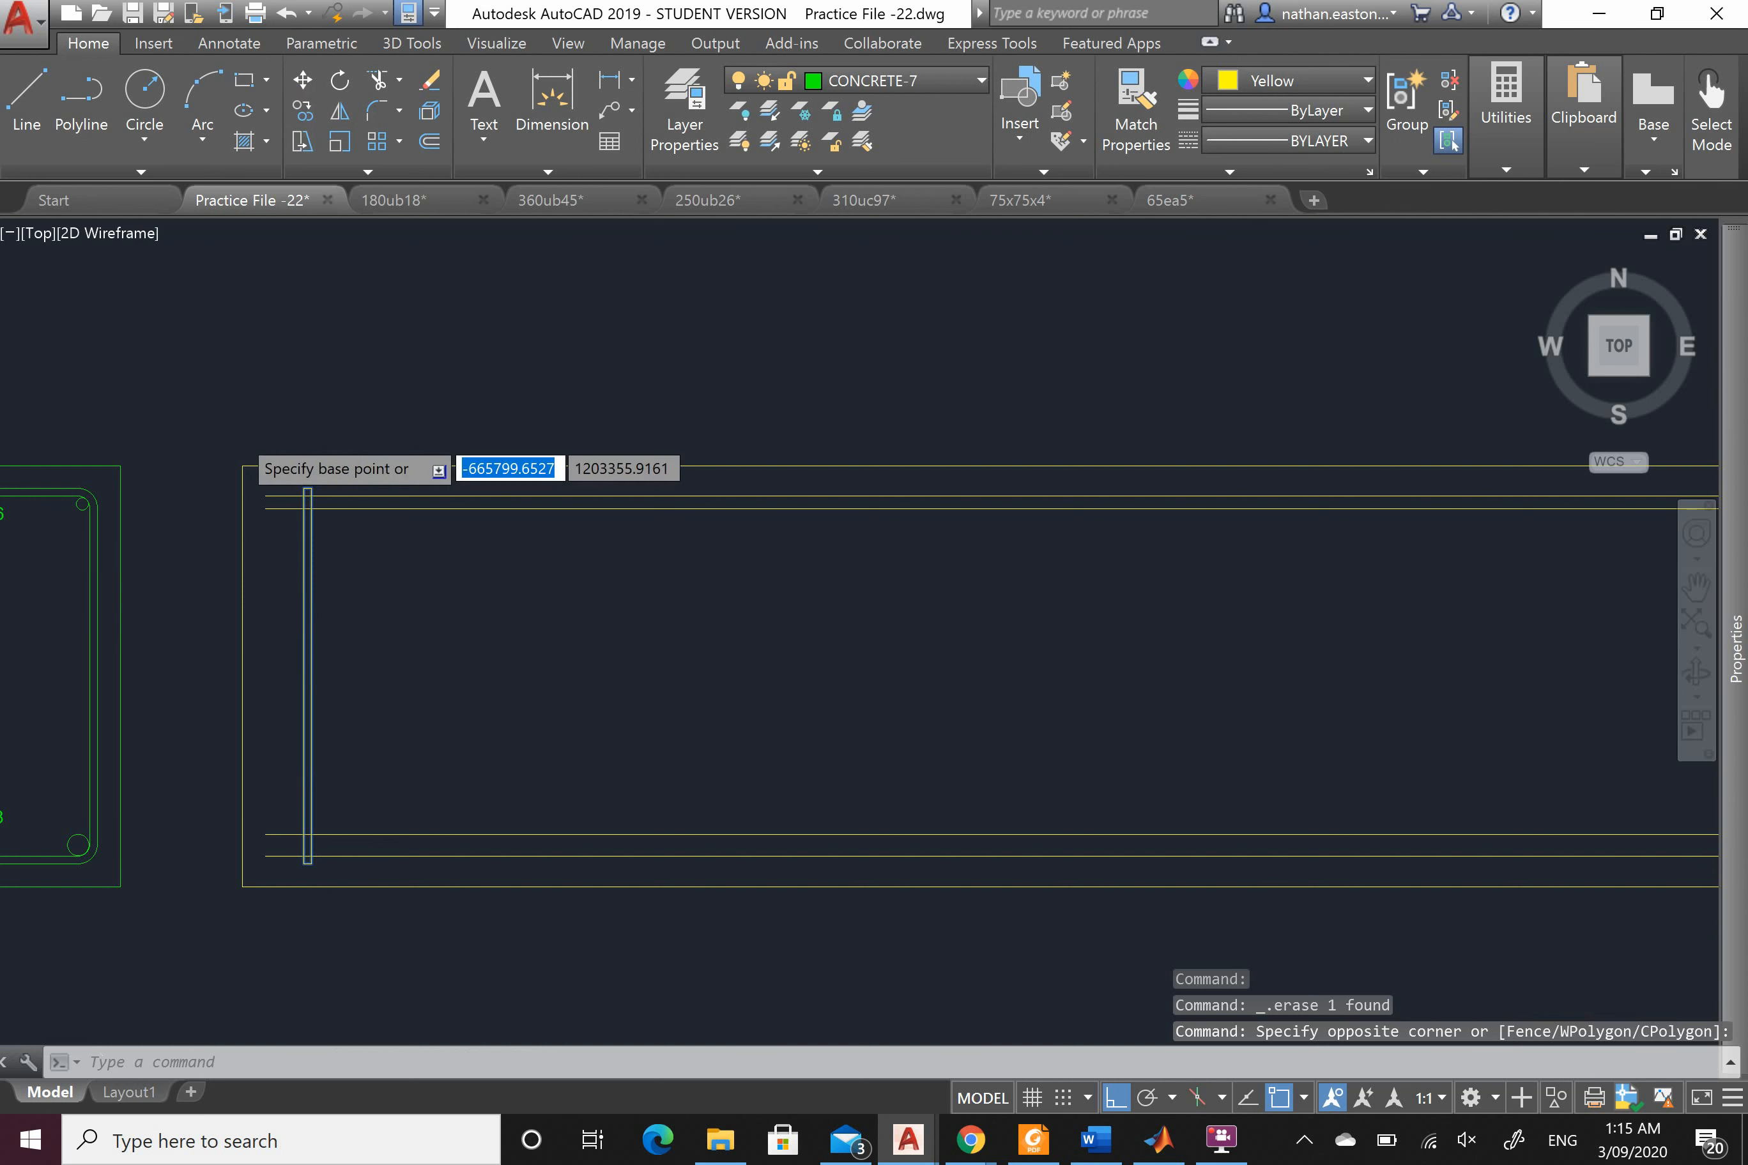
scroll(251, 451, "down", 4)
scroll(353, 500, "up", 2)
left_click(359, 523)
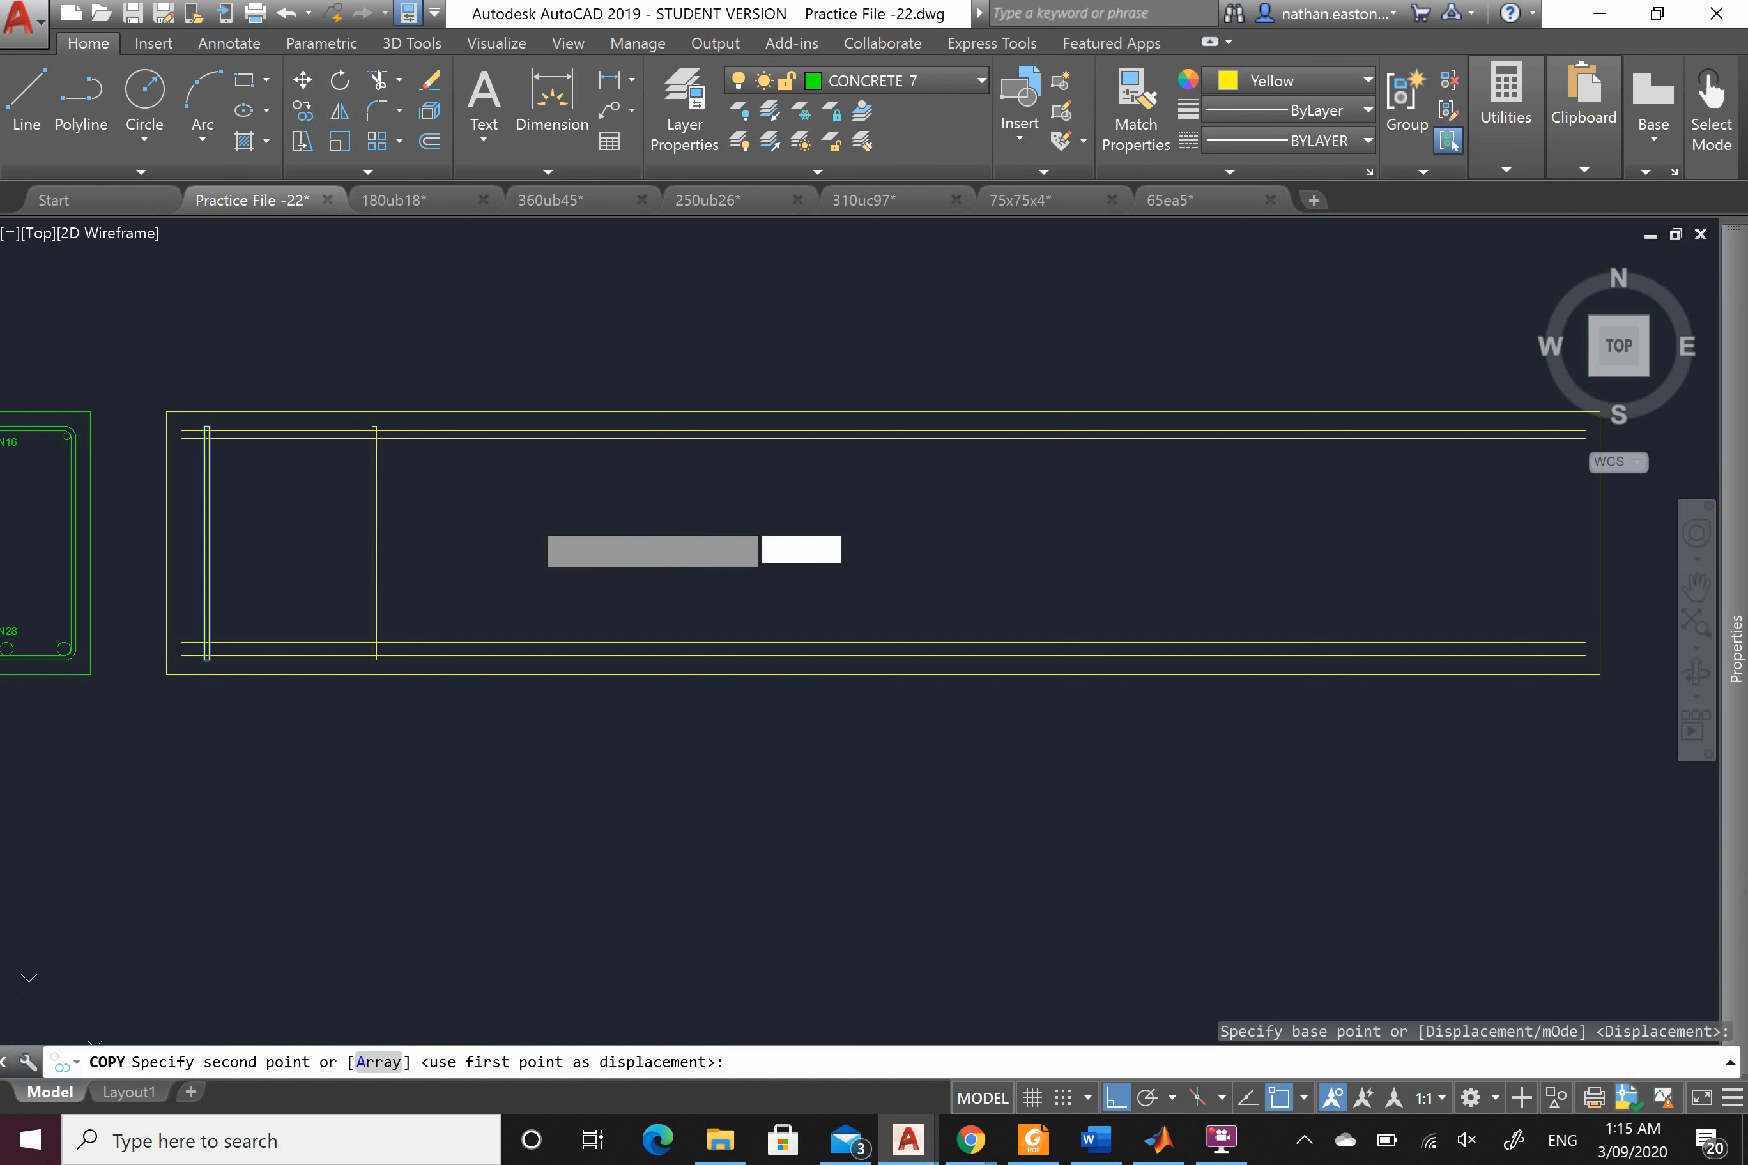
key("Return")
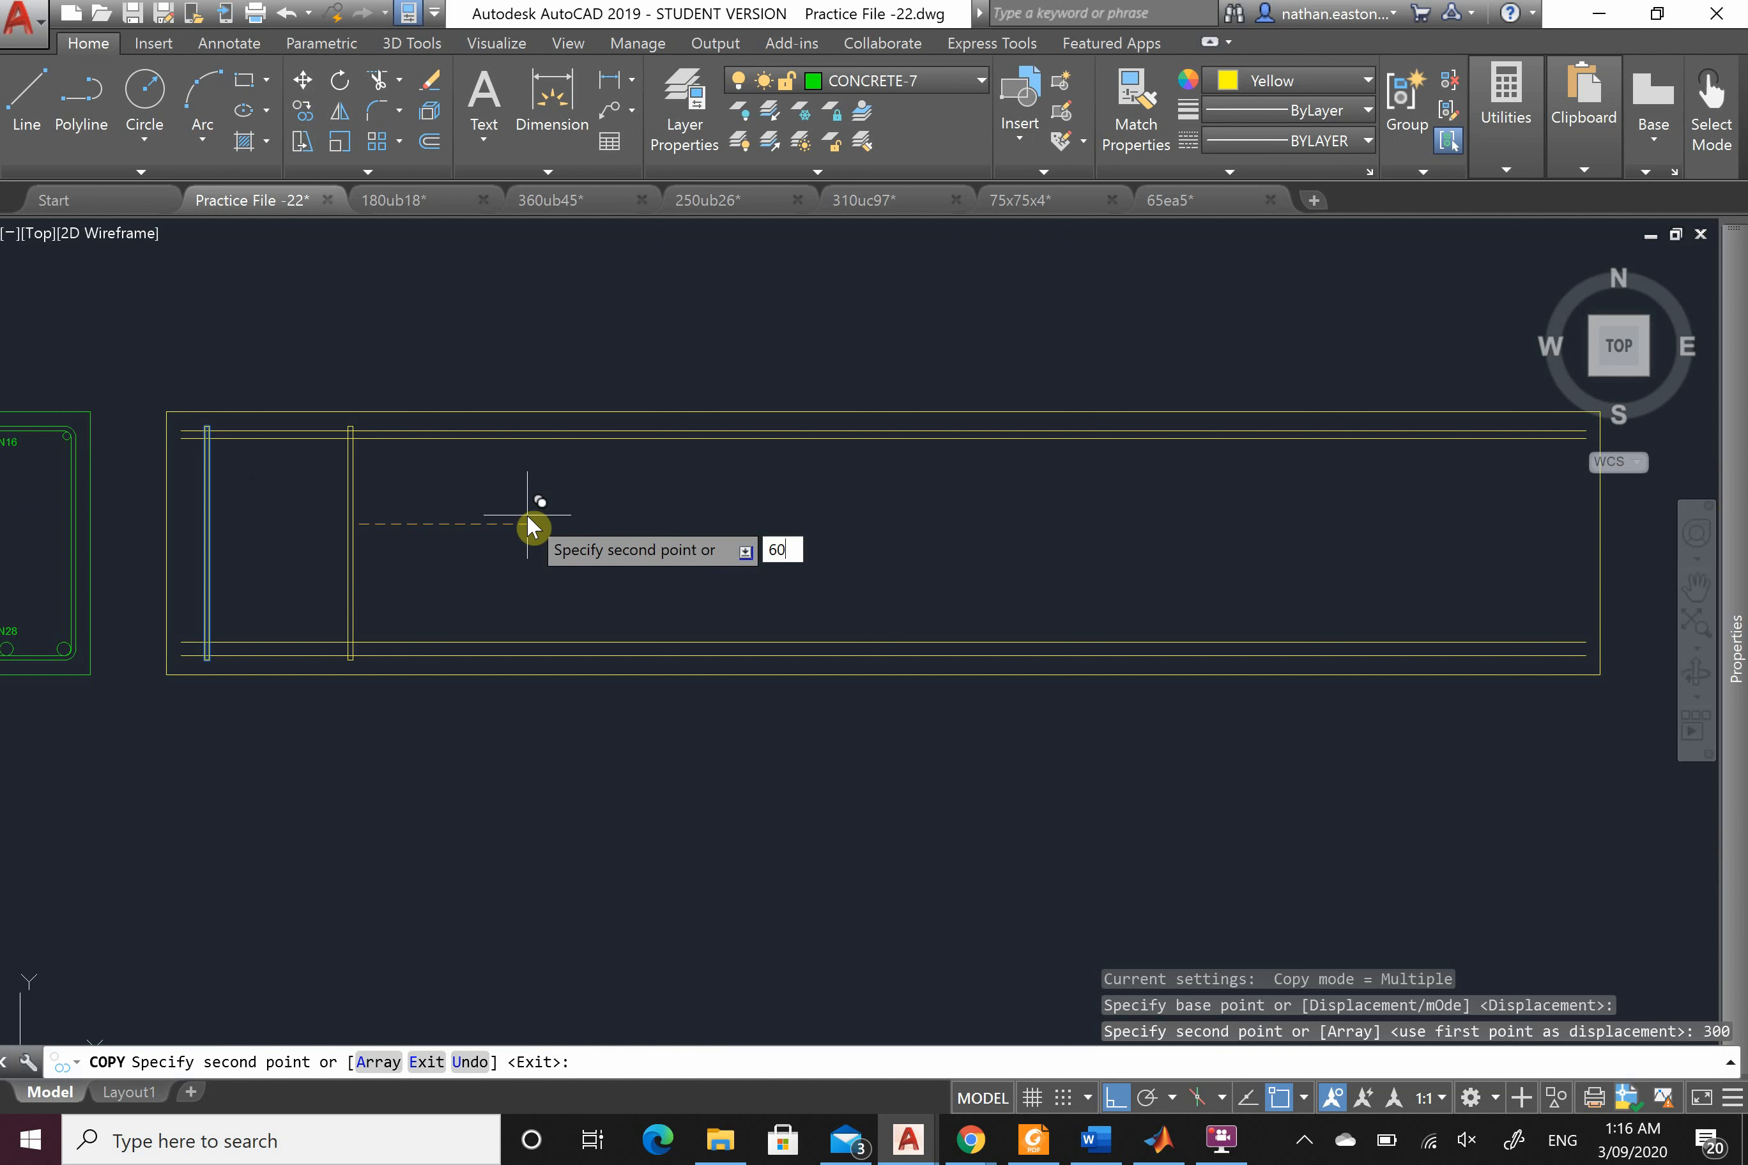
key("Return")
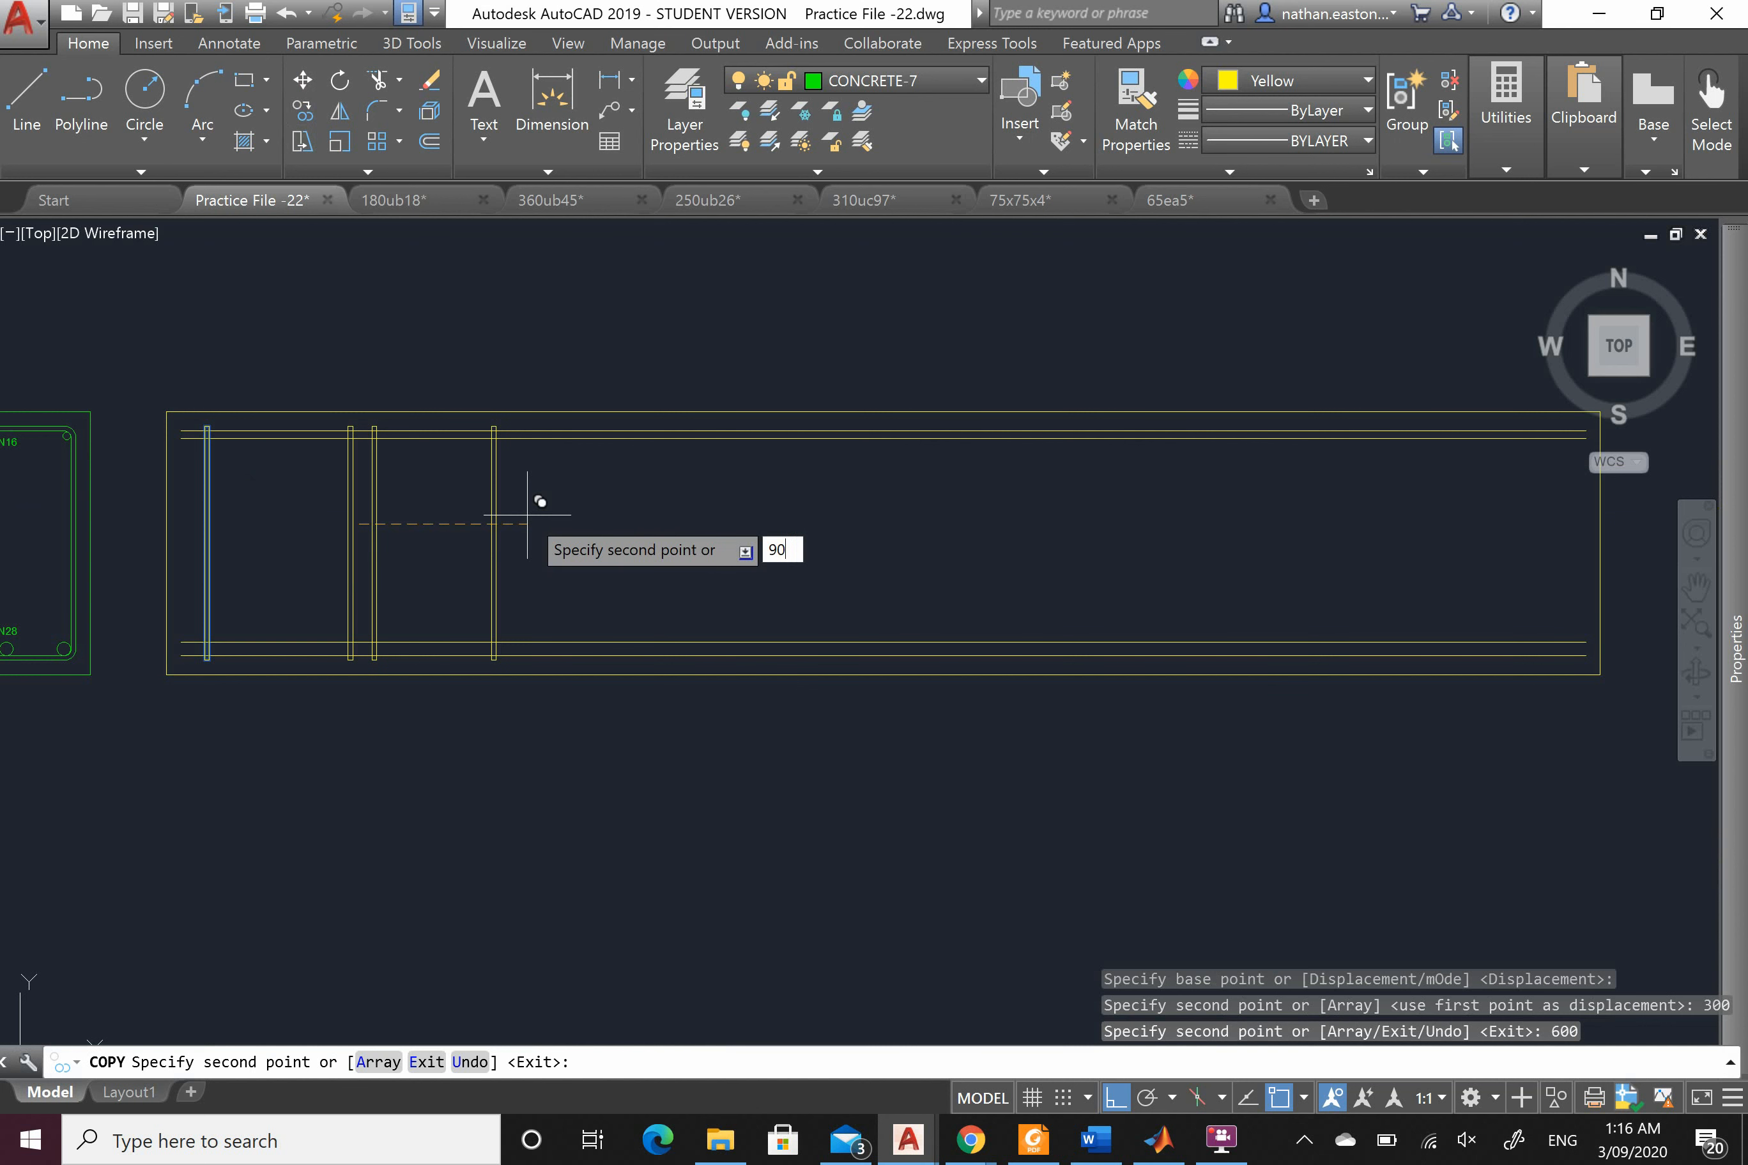
Step: Place more stirrup copies at 300 spacing, from 900 up to 3000 from the original stirrup
type("900")
key("Return")
type("1200")
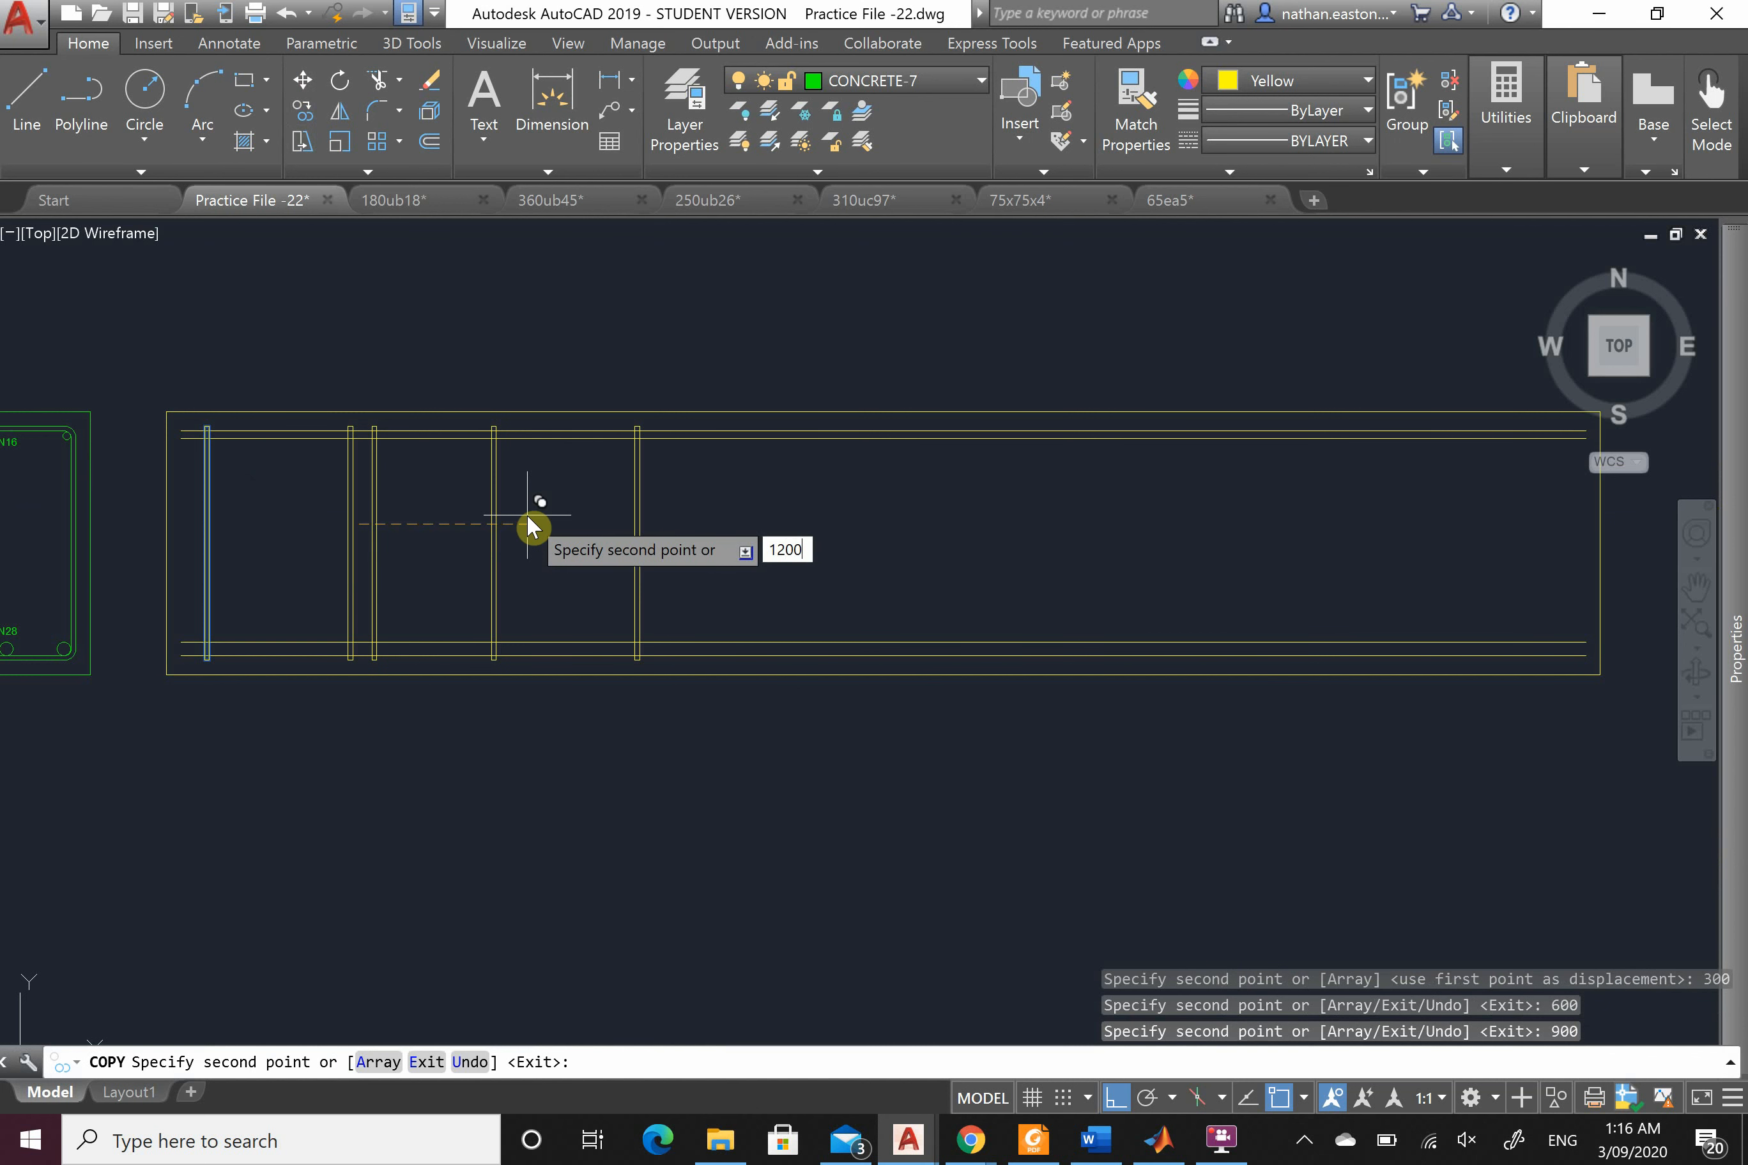
key("Return")
type("1500")
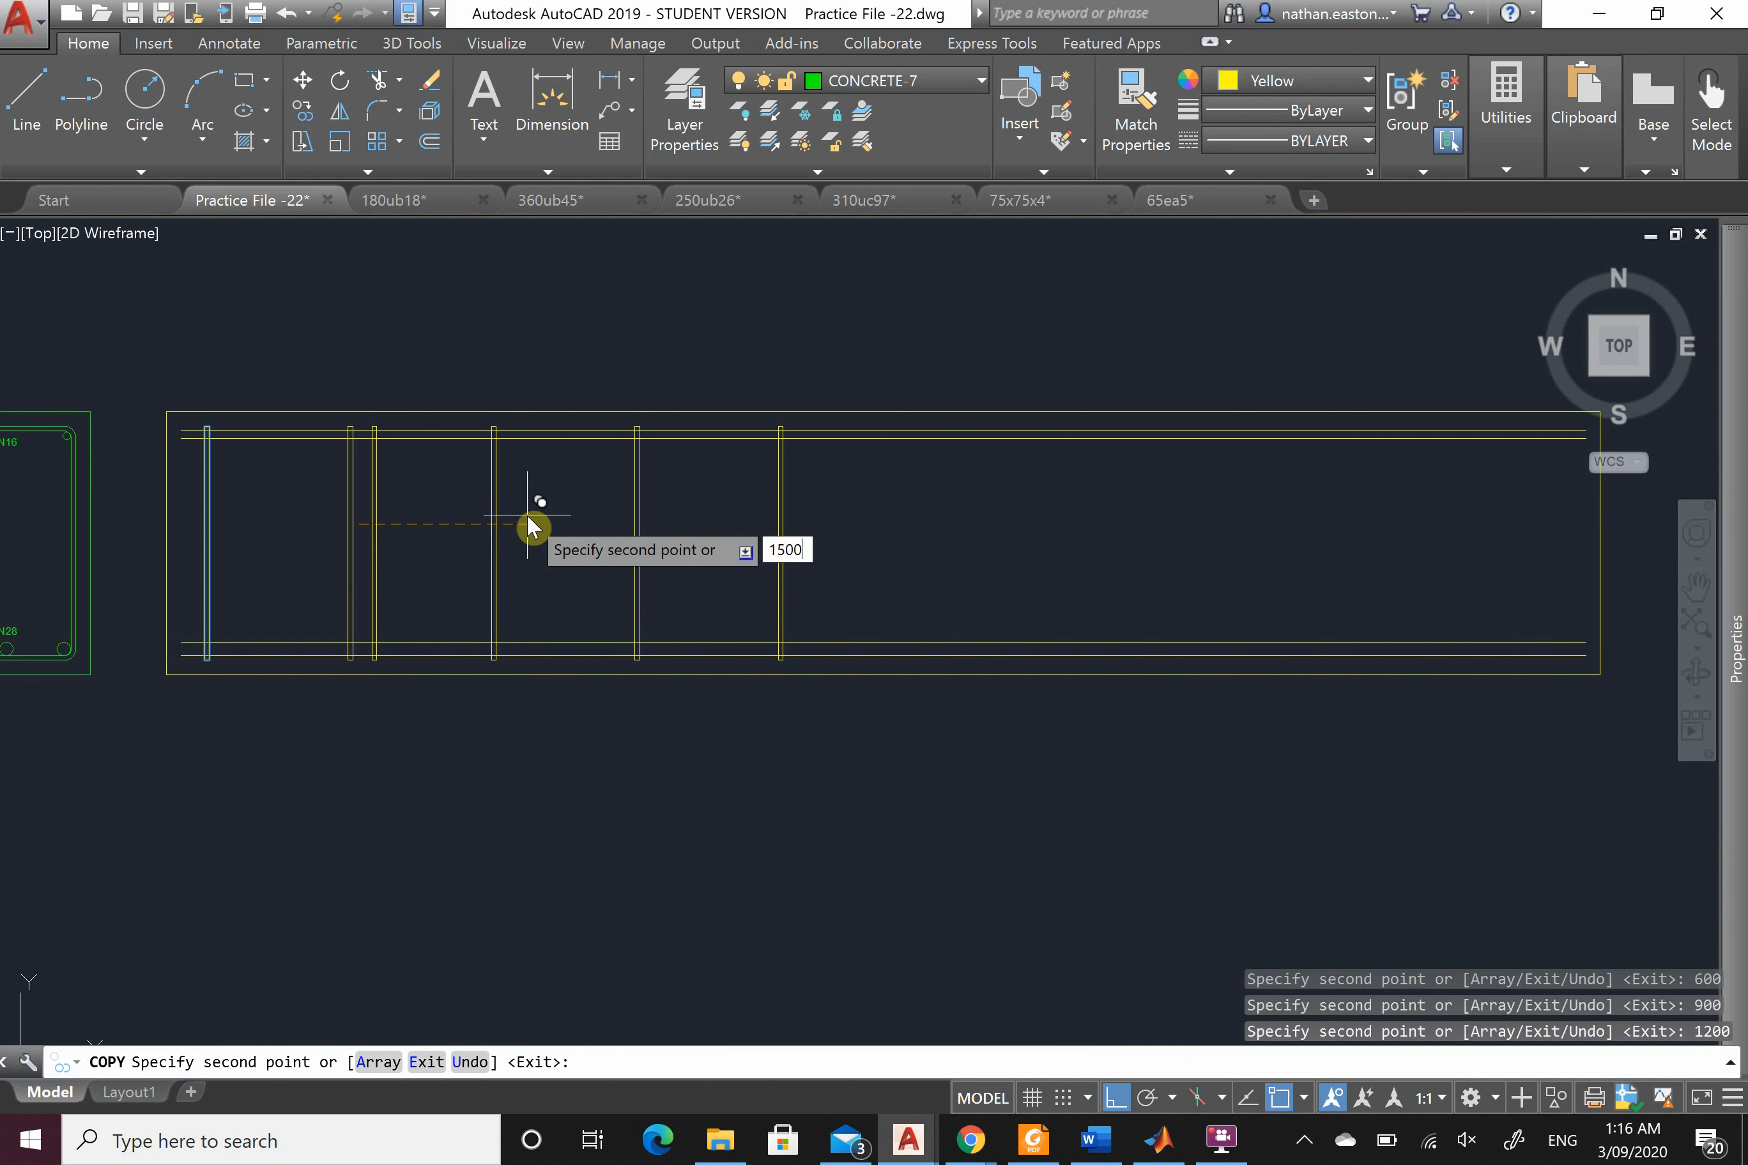
key("Return")
type("1800")
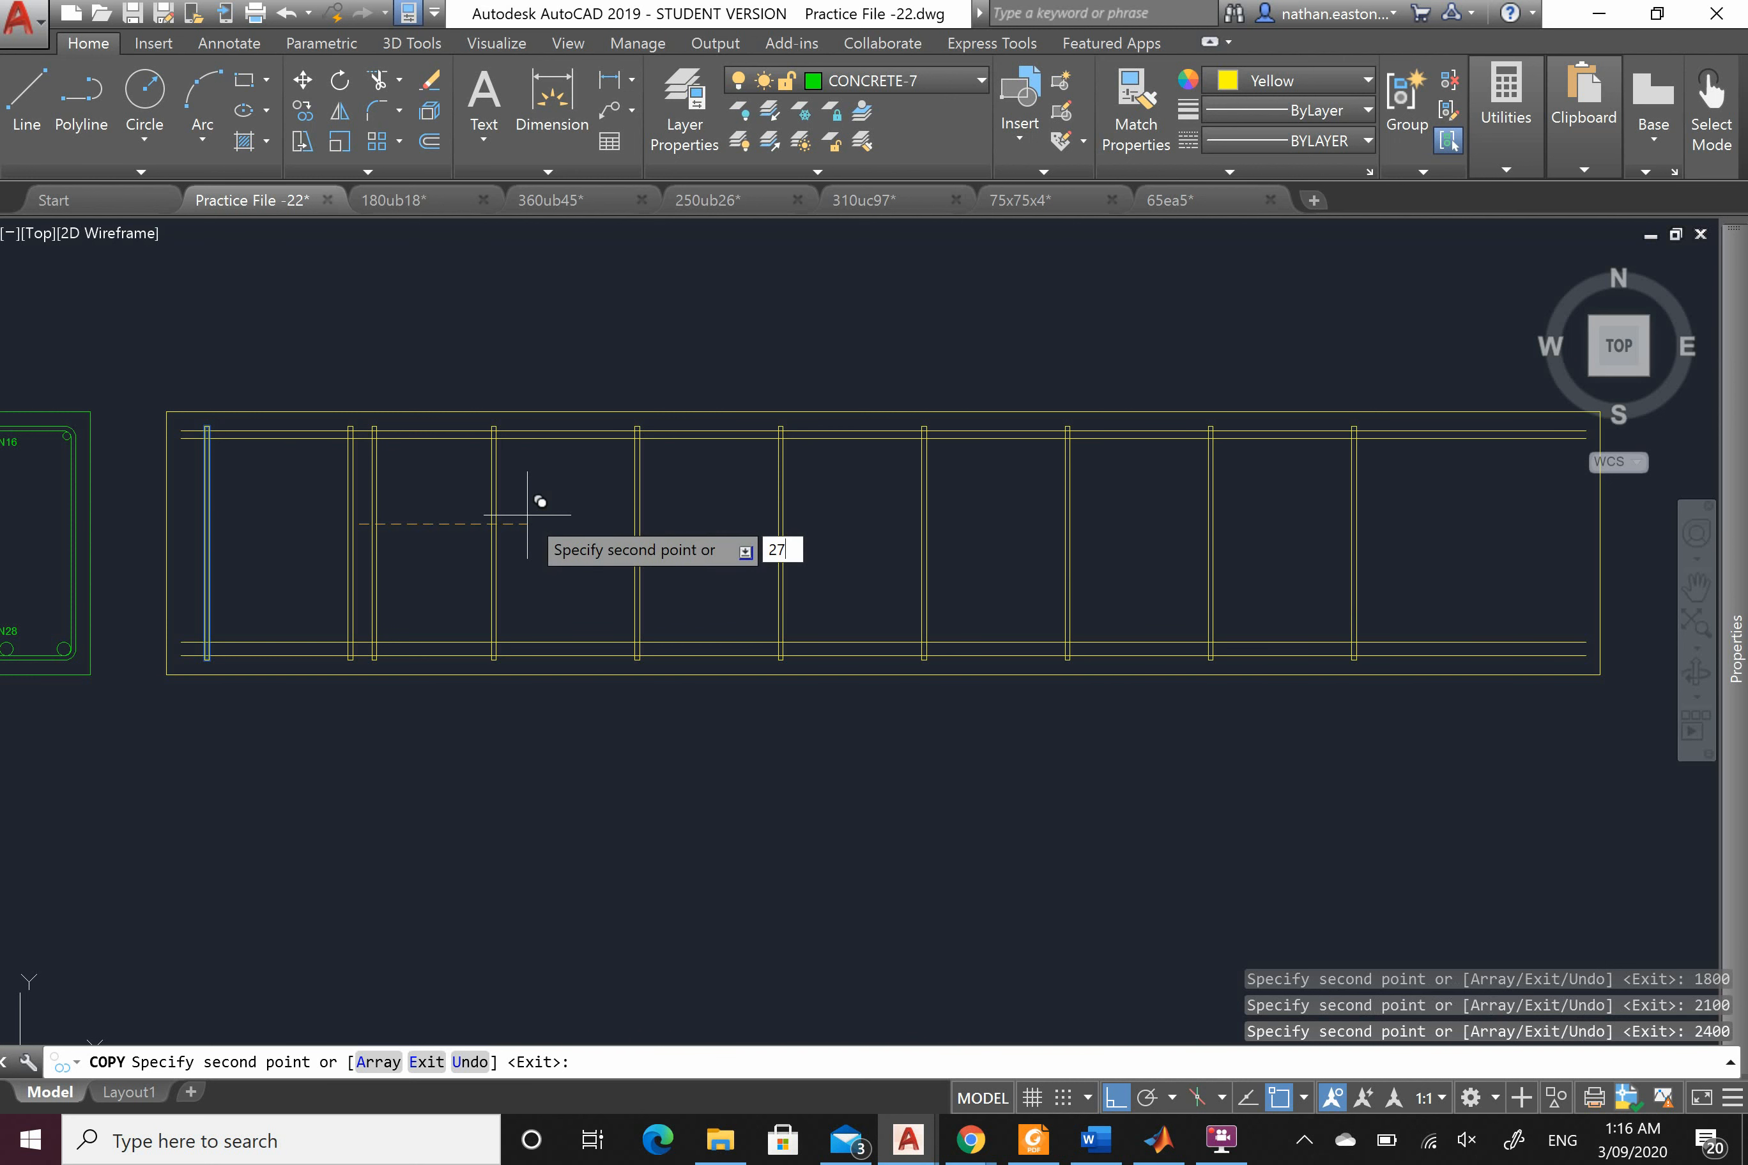
key("Return")
type("3000")
key("Return")
key("Escape")
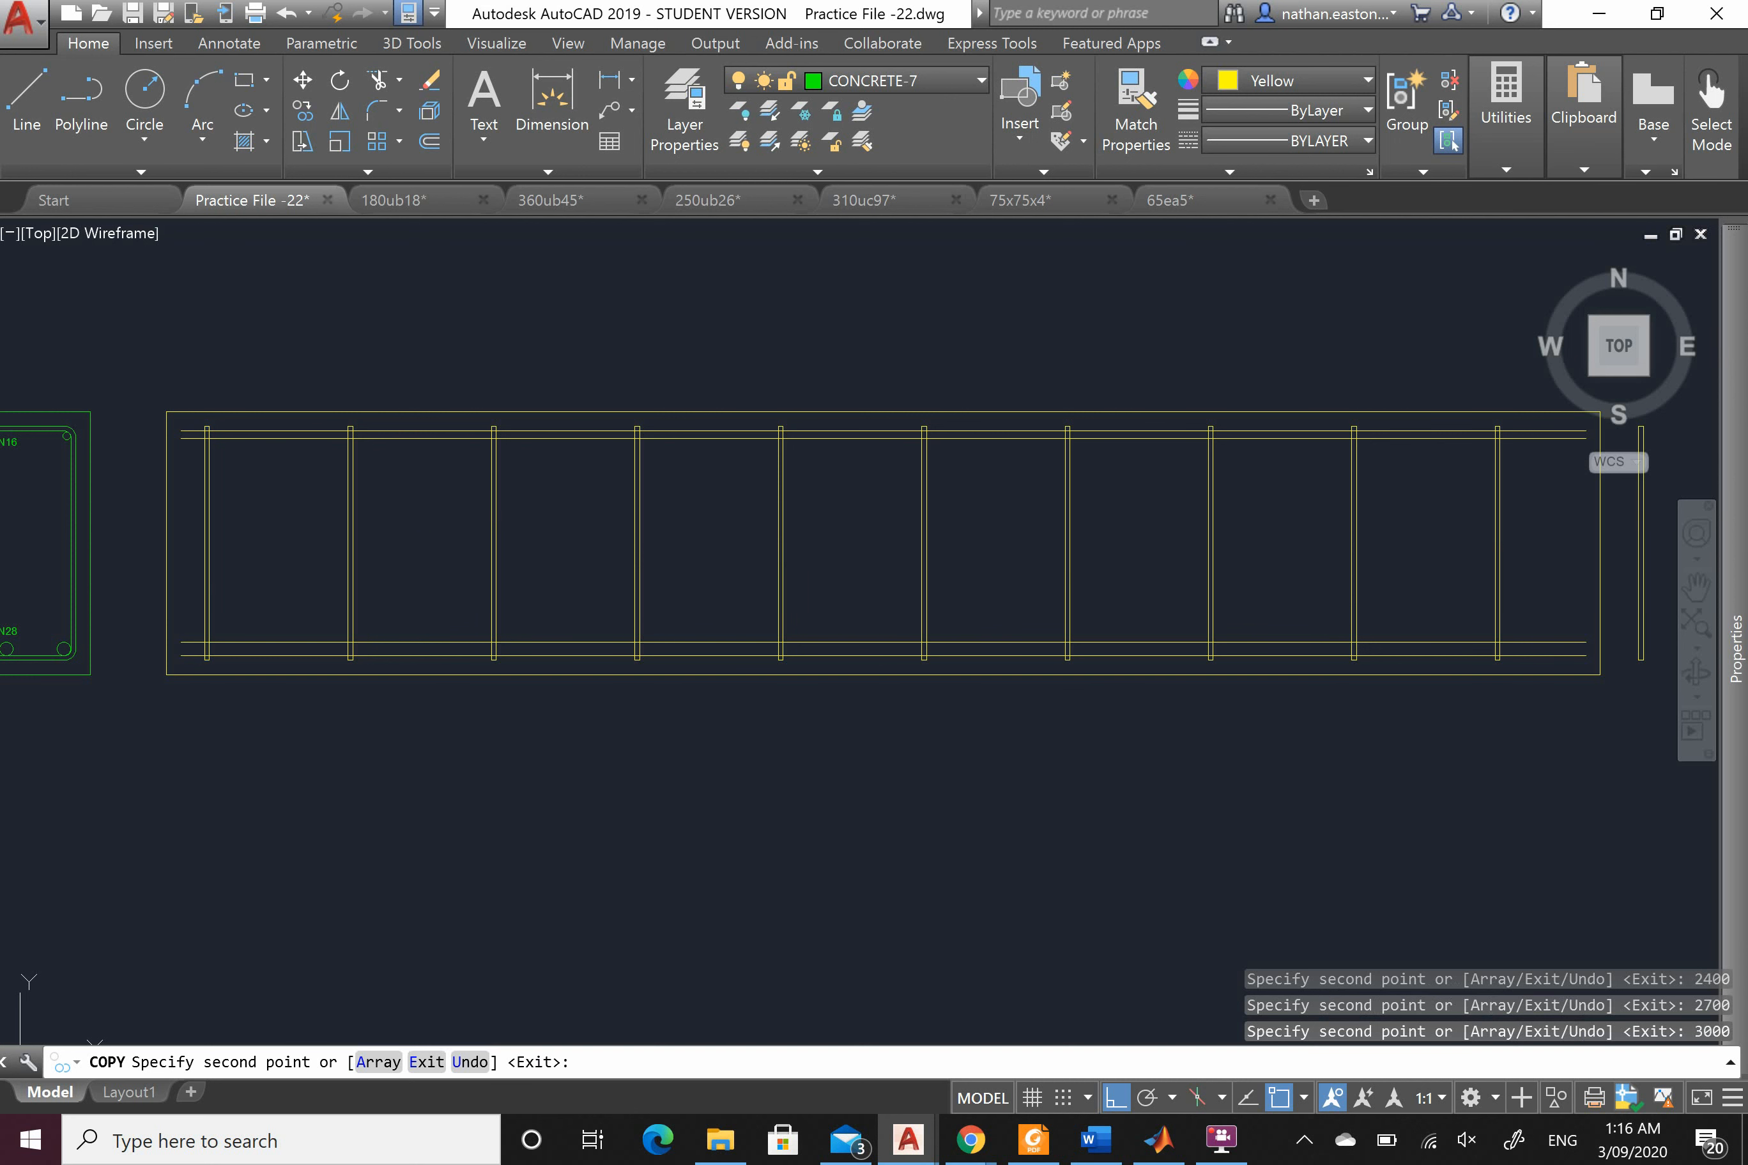
Step: Delete the extra stirrup lying outside the beam outline beyond its right end
scroll(587, 541, "down", 2)
scroll(1198, 543, "up", 4)
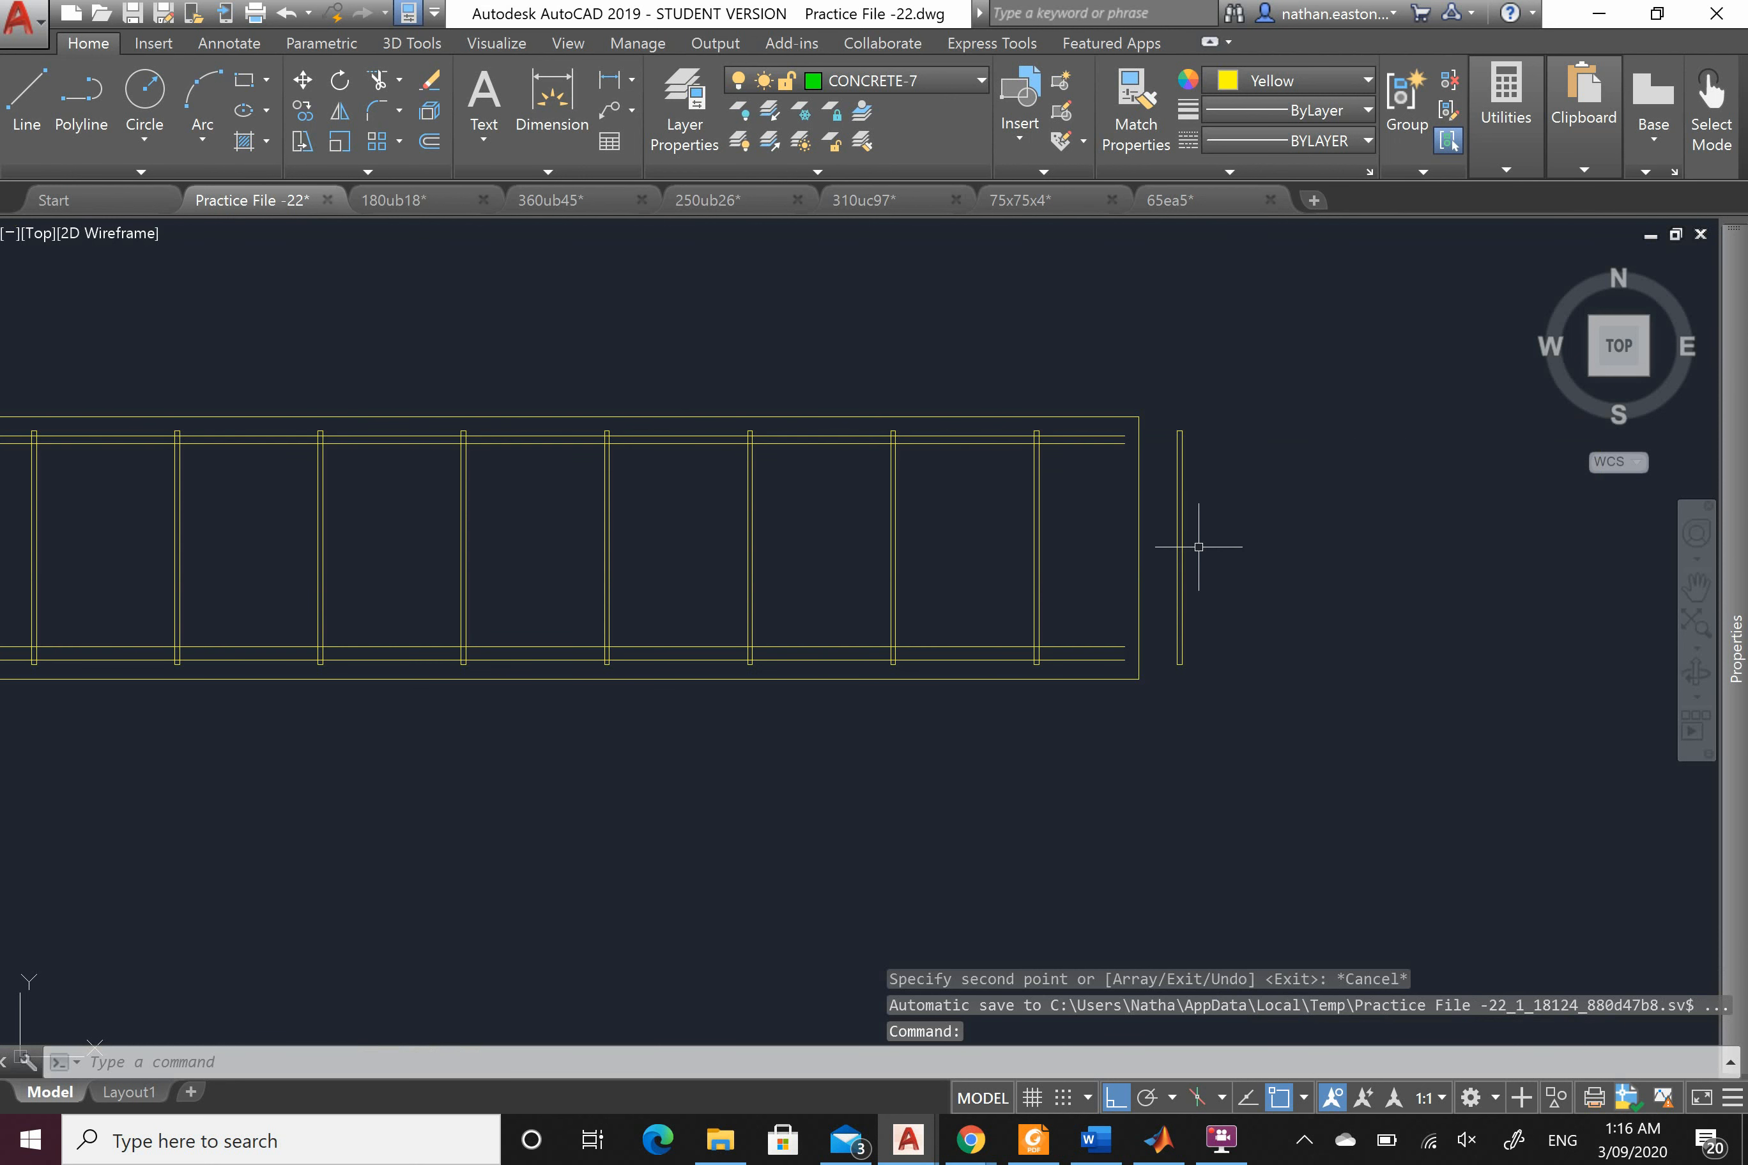
left_click(1218, 699)
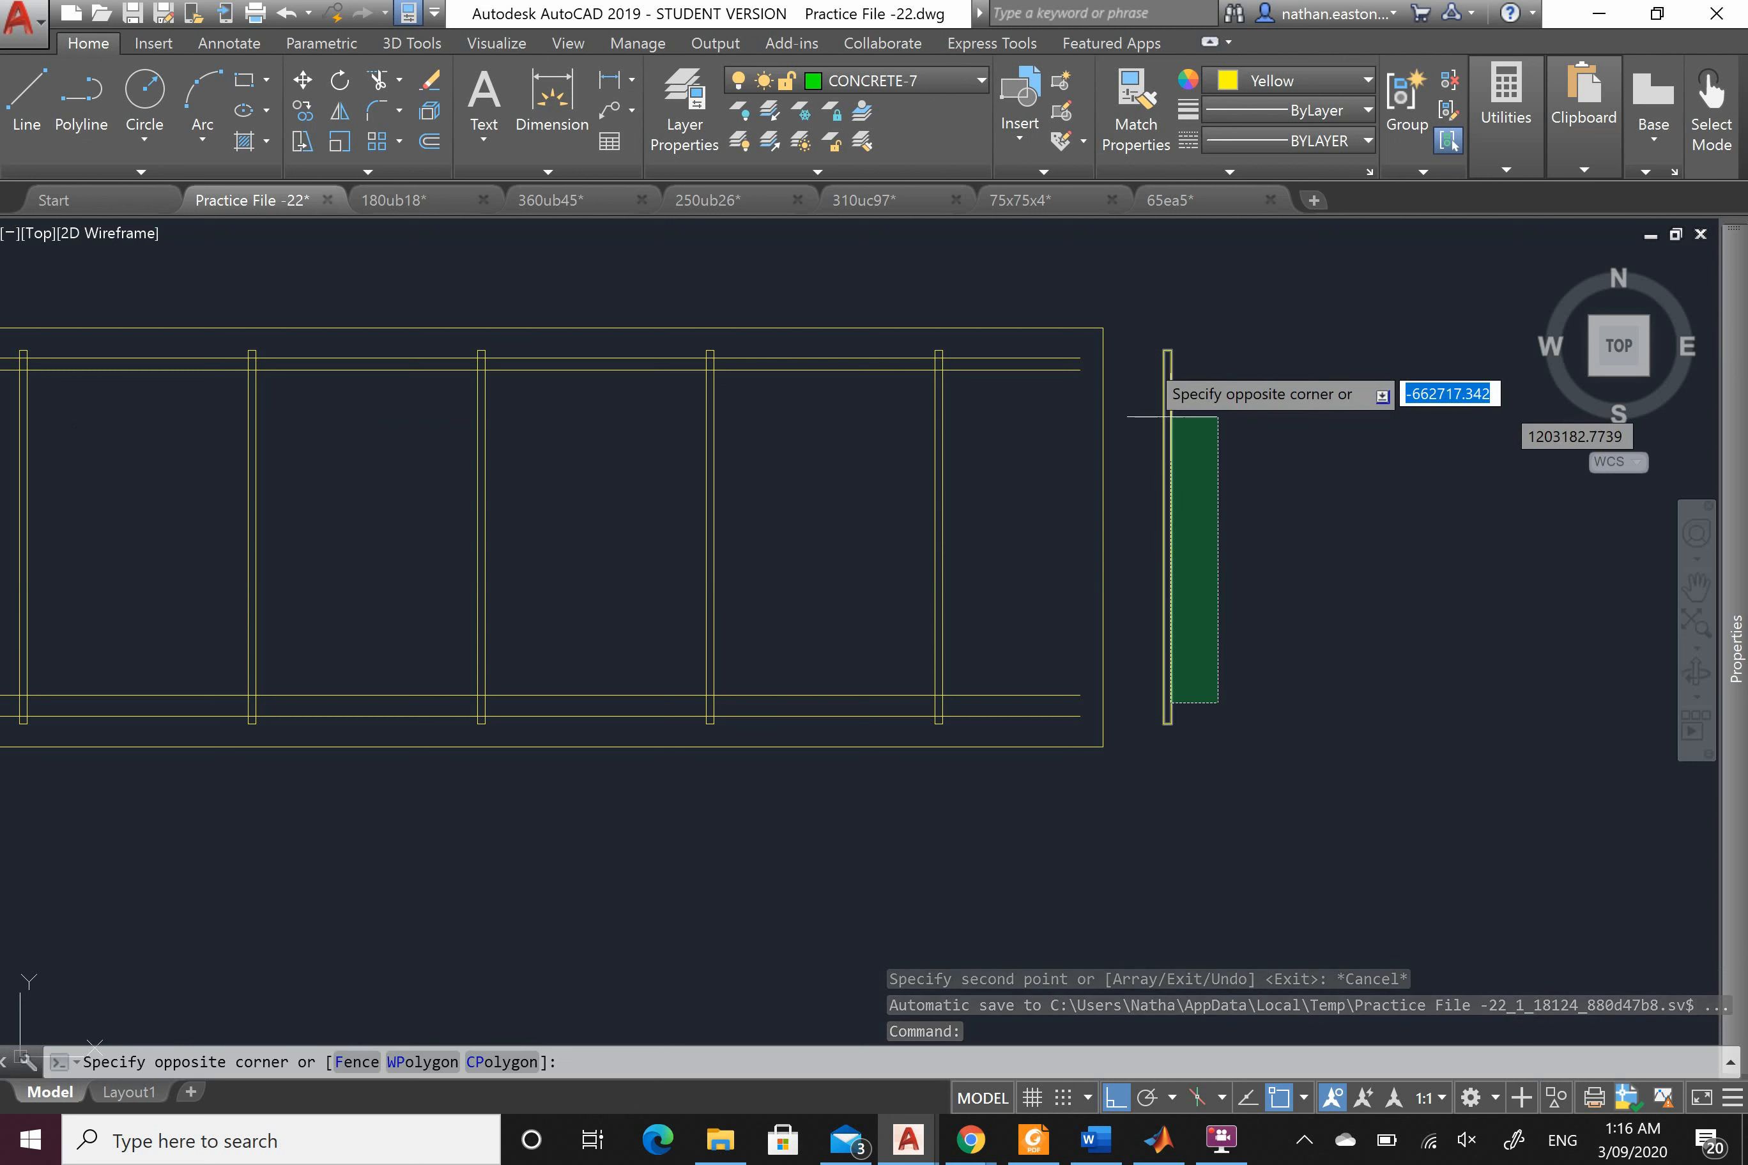
left_click(1141, 348)
key("Delete")
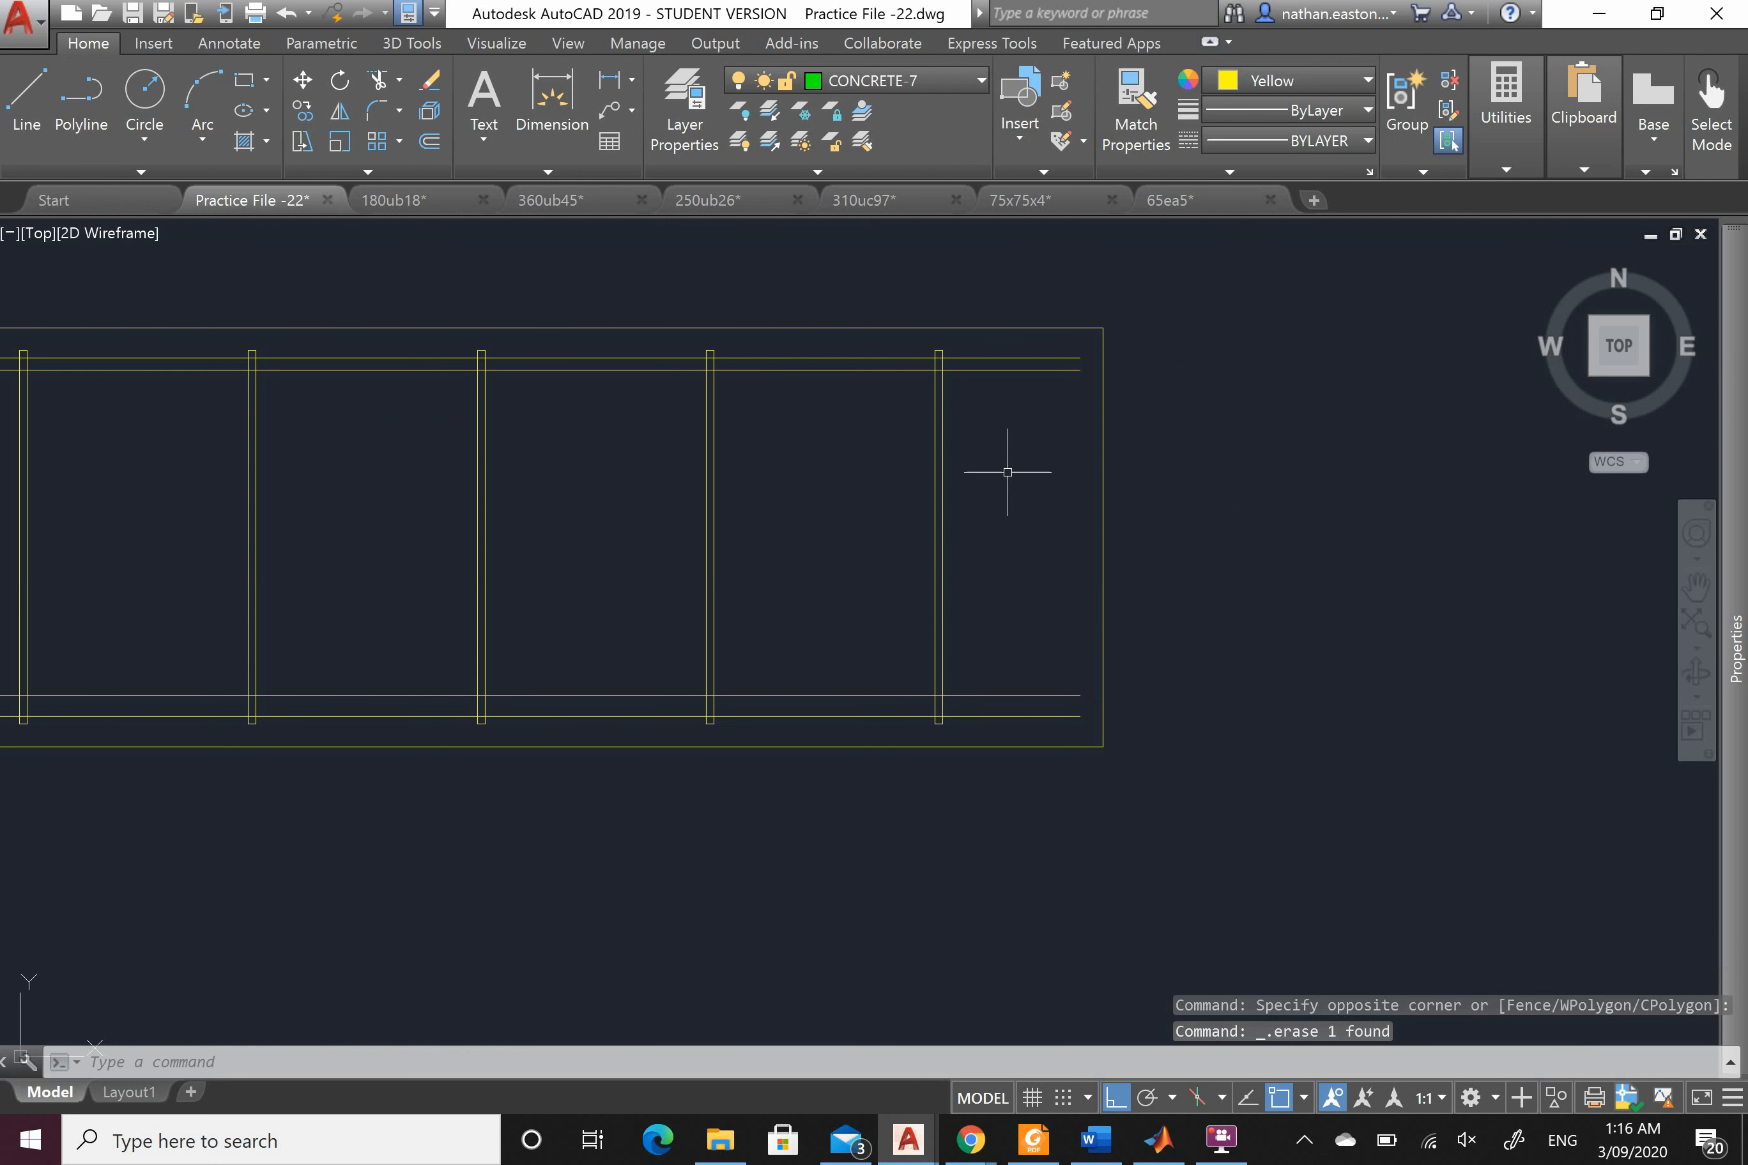
Step: Move all ten stirrups together a short distance horizontally toward the beam's right end, roughly centring the row in the outline
scroll(1208, 680, "down", 5)
scroll(1169, 663, "up", 3)
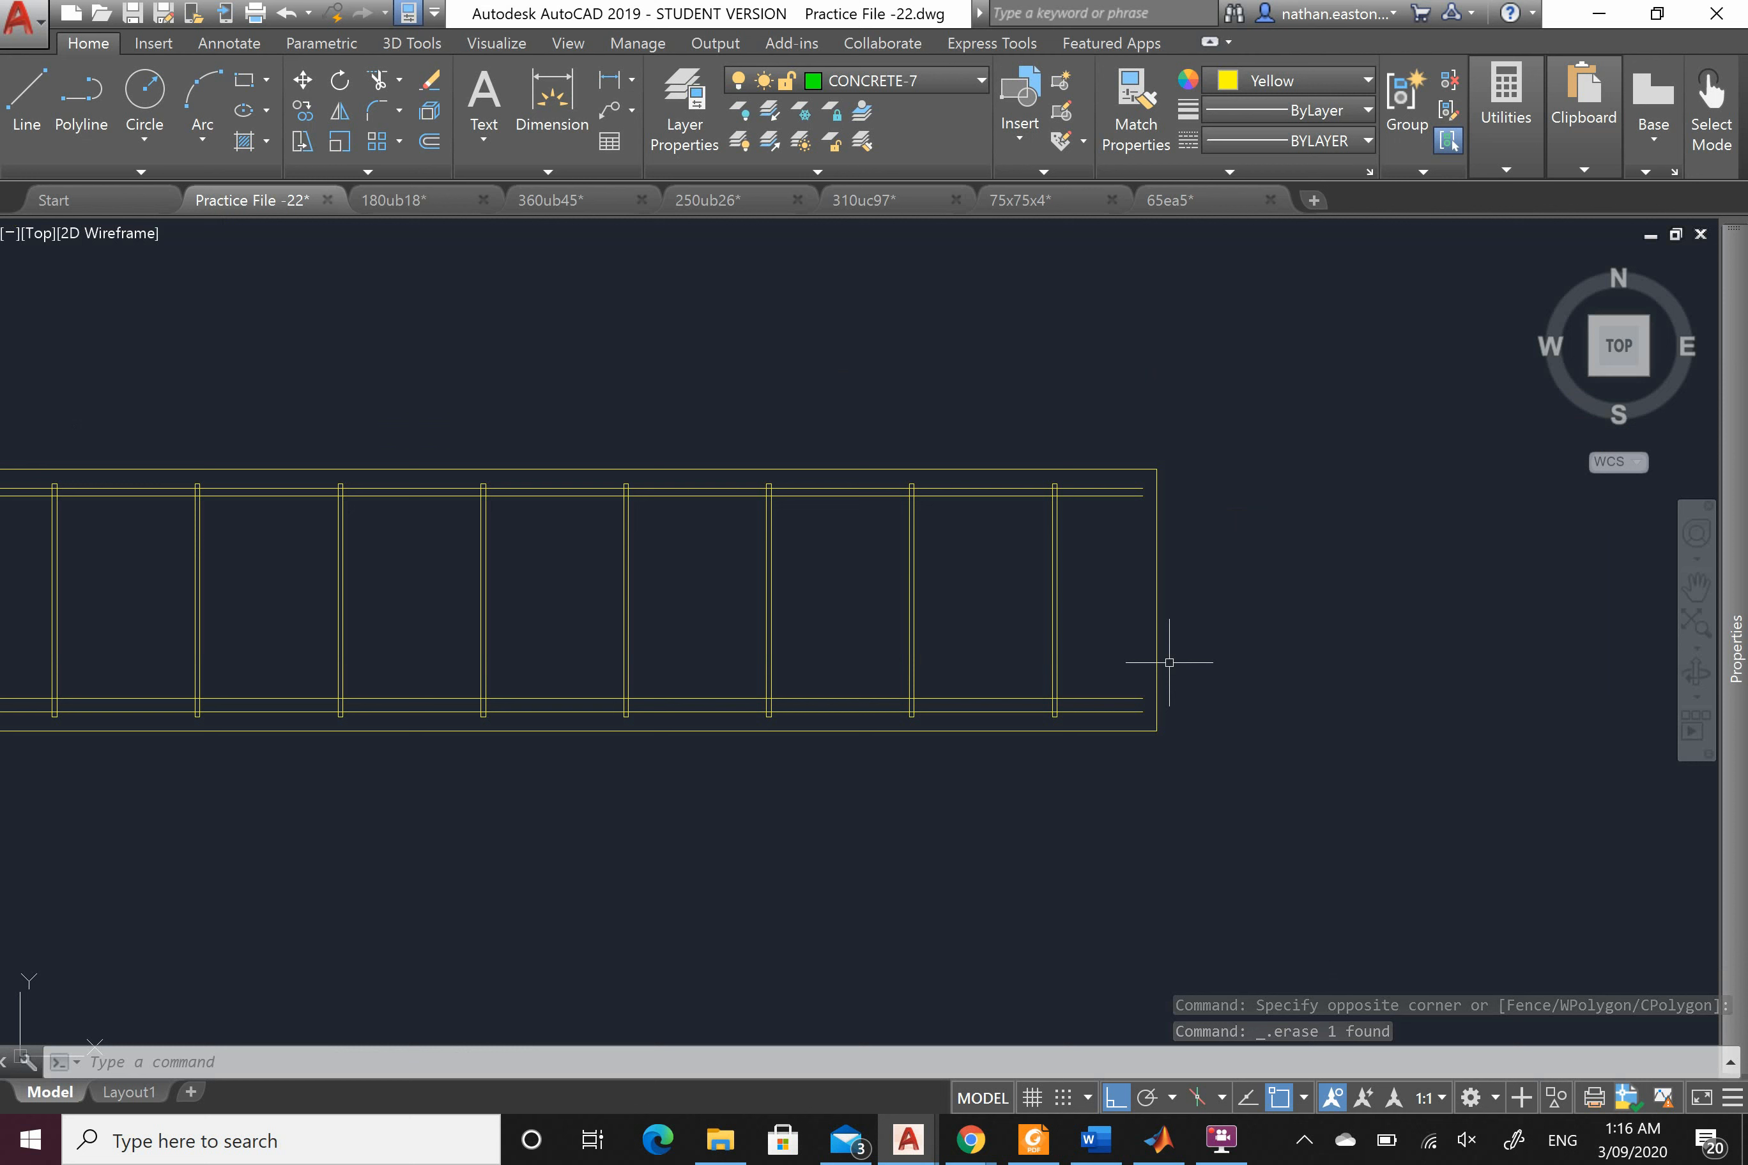
left_click(1118, 635)
scroll(1117, 638, "down", 2)
scroll(361, 609, "up", 2)
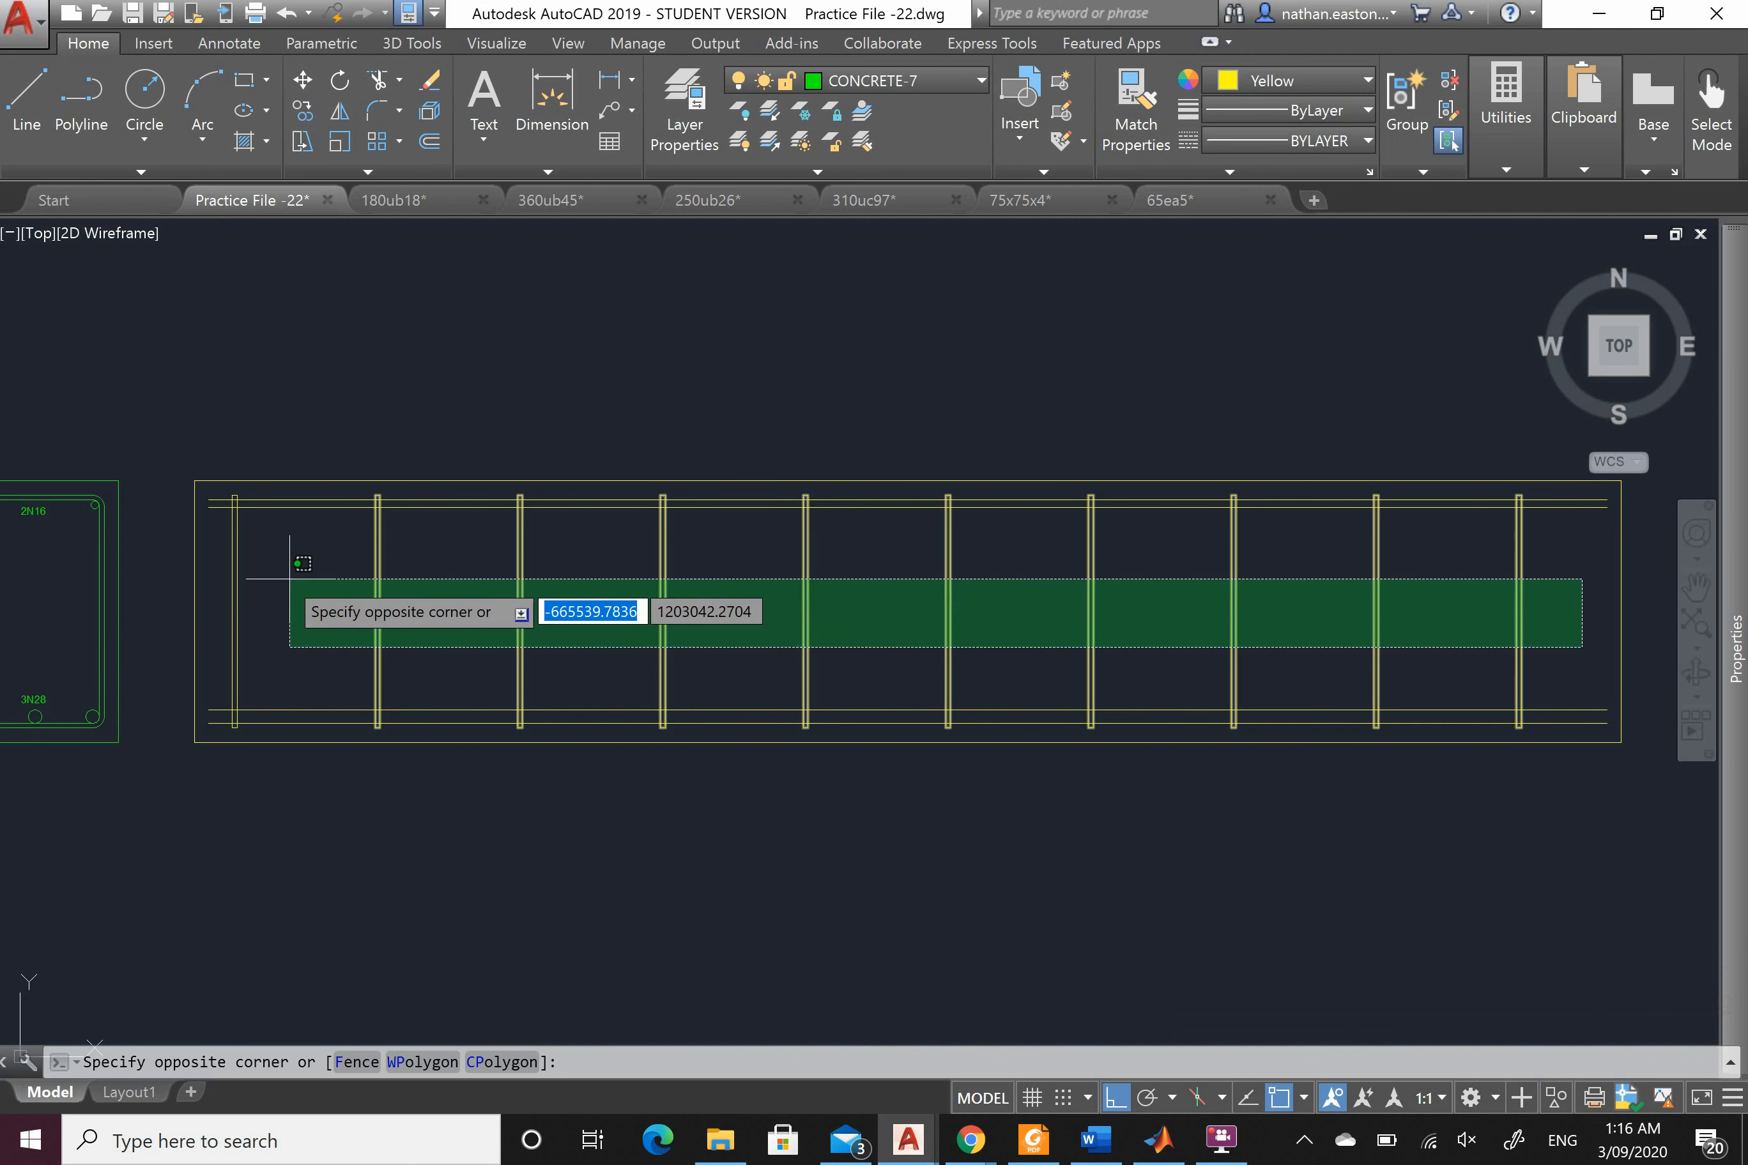
left_click(217, 547)
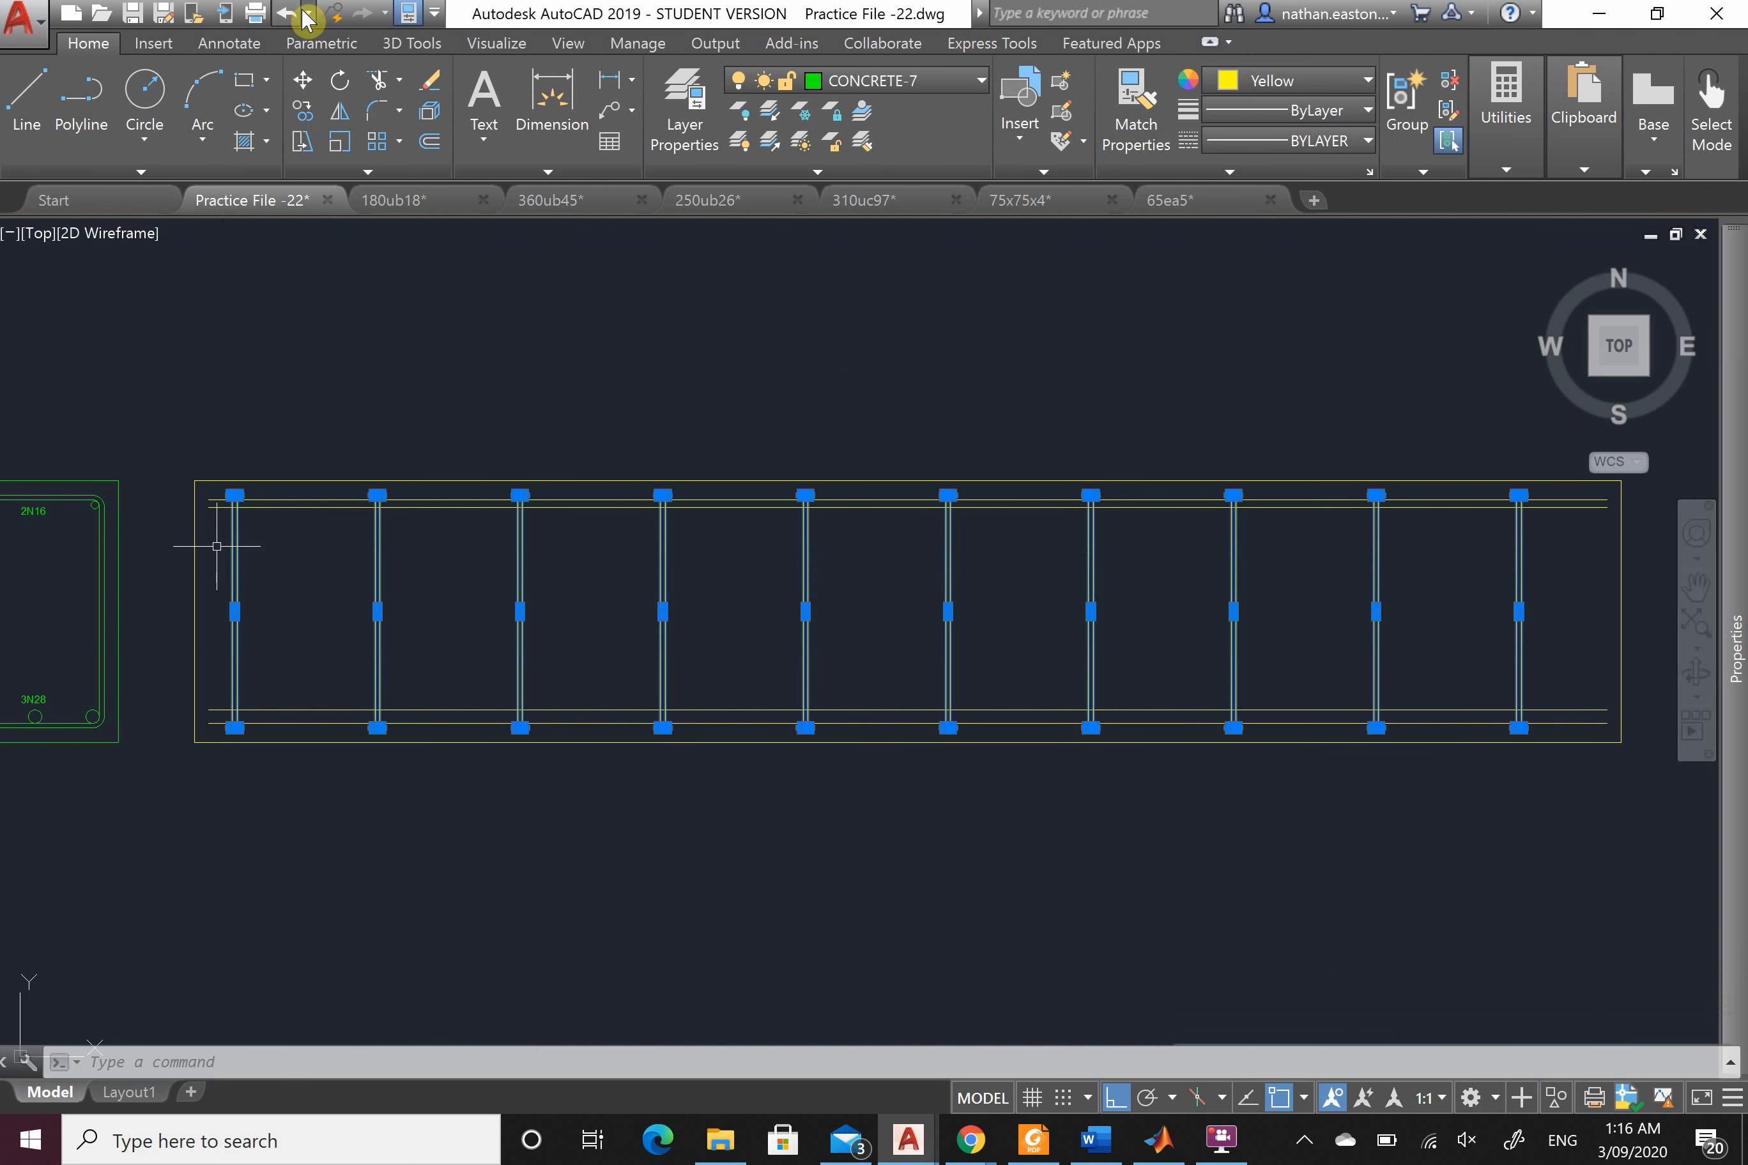
scroll(352, 380, "down", 1)
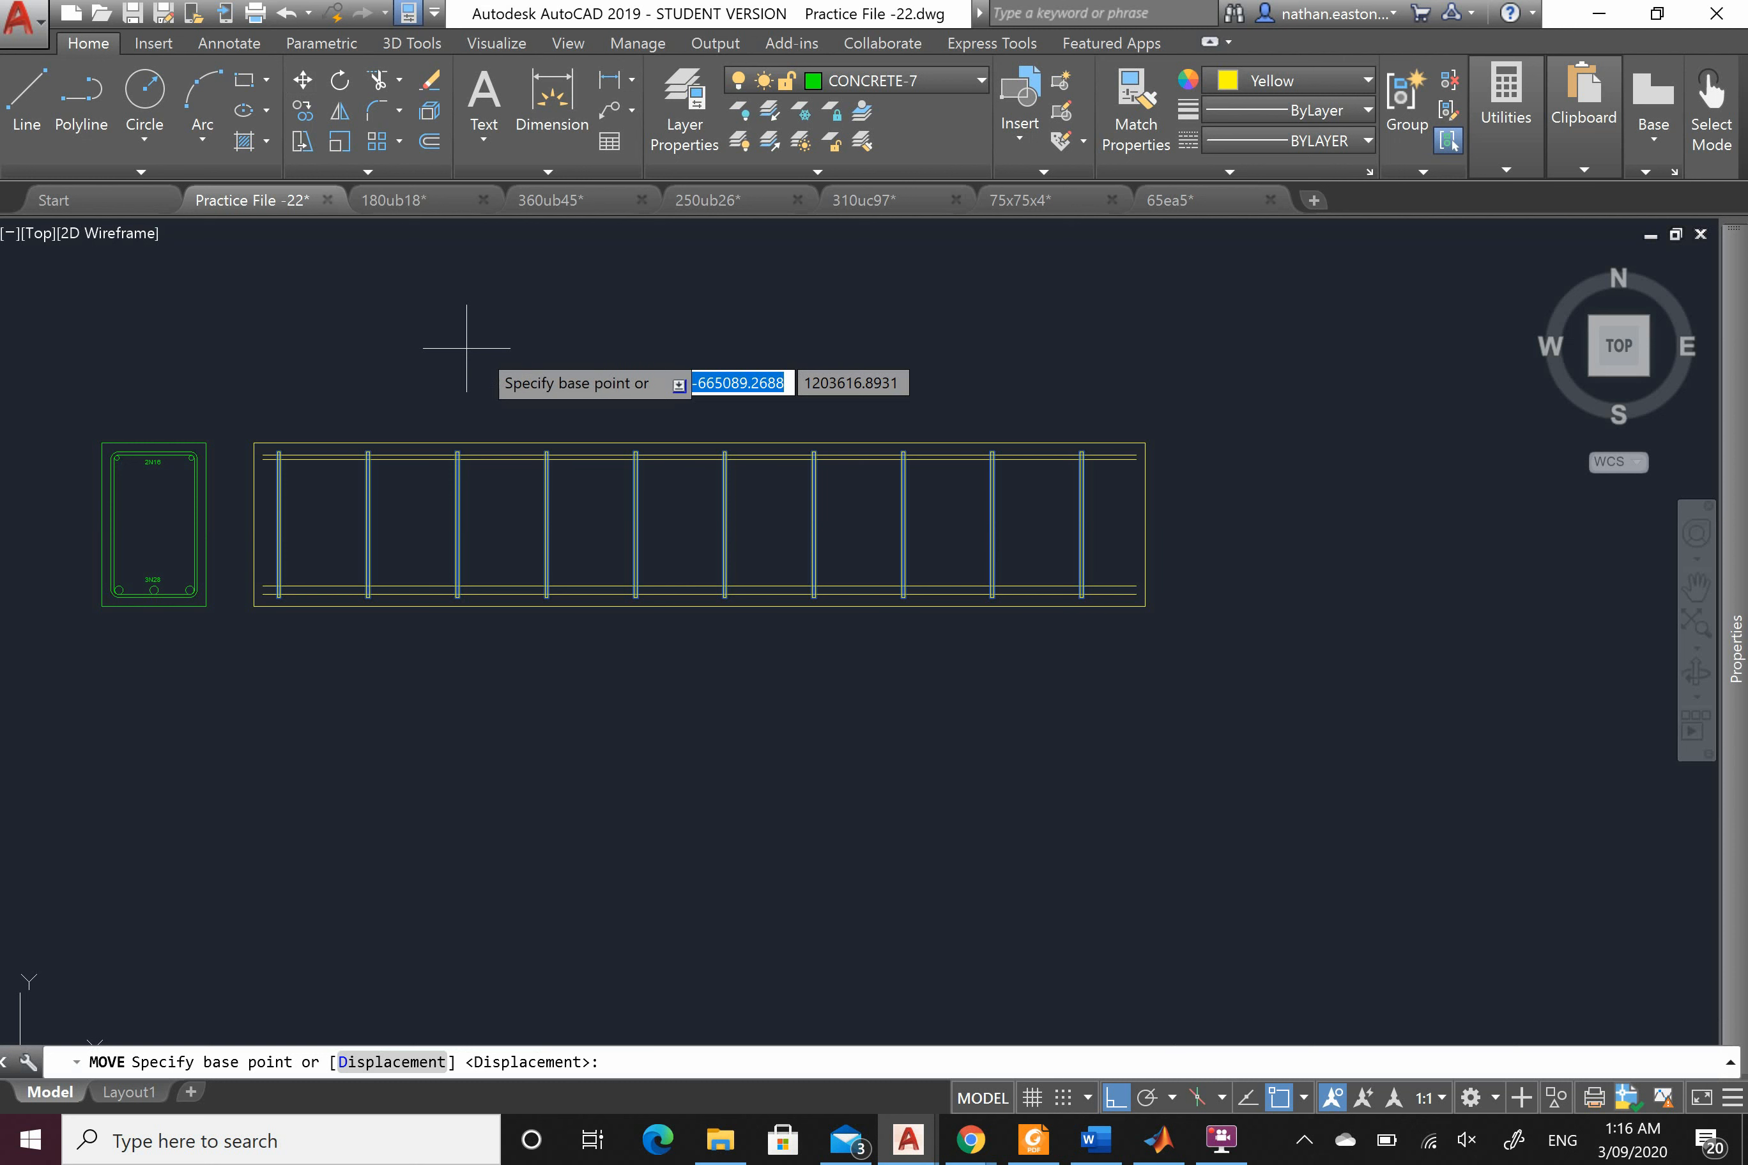
left_click(486, 345)
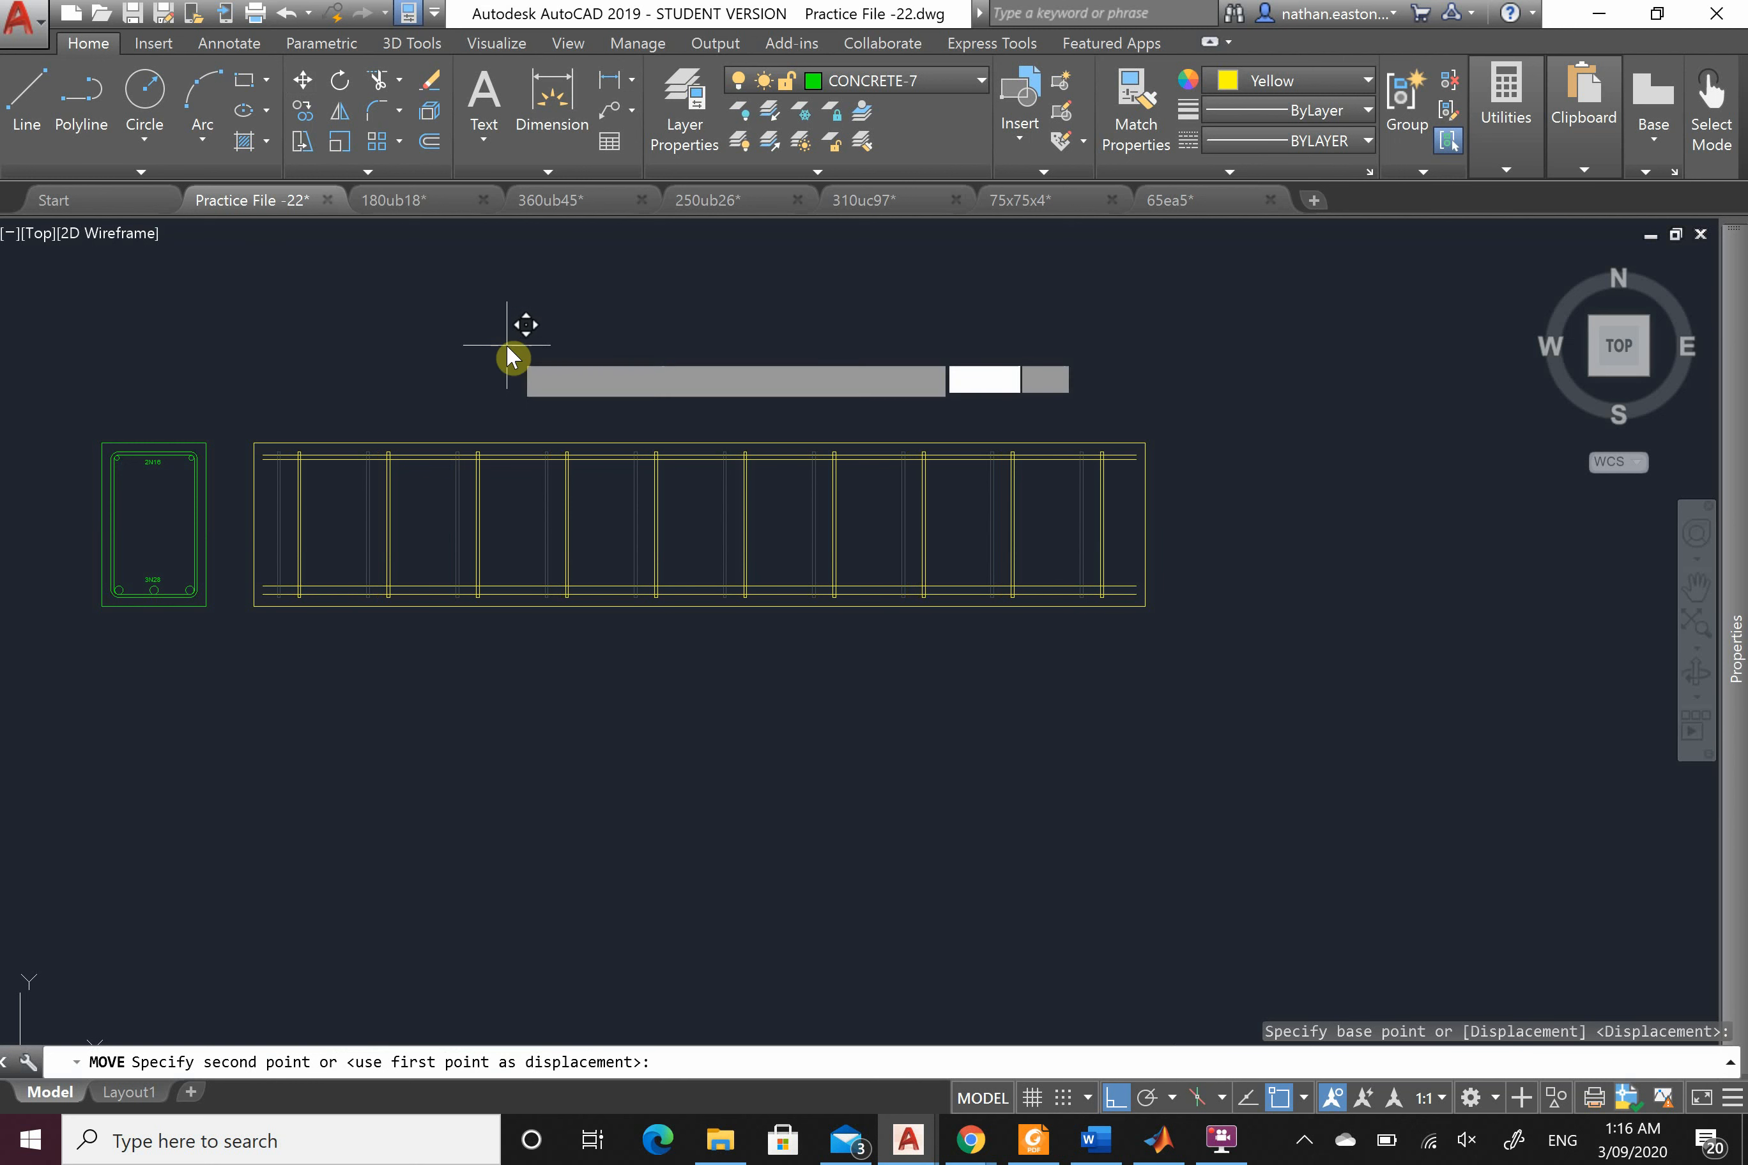
key("Return")
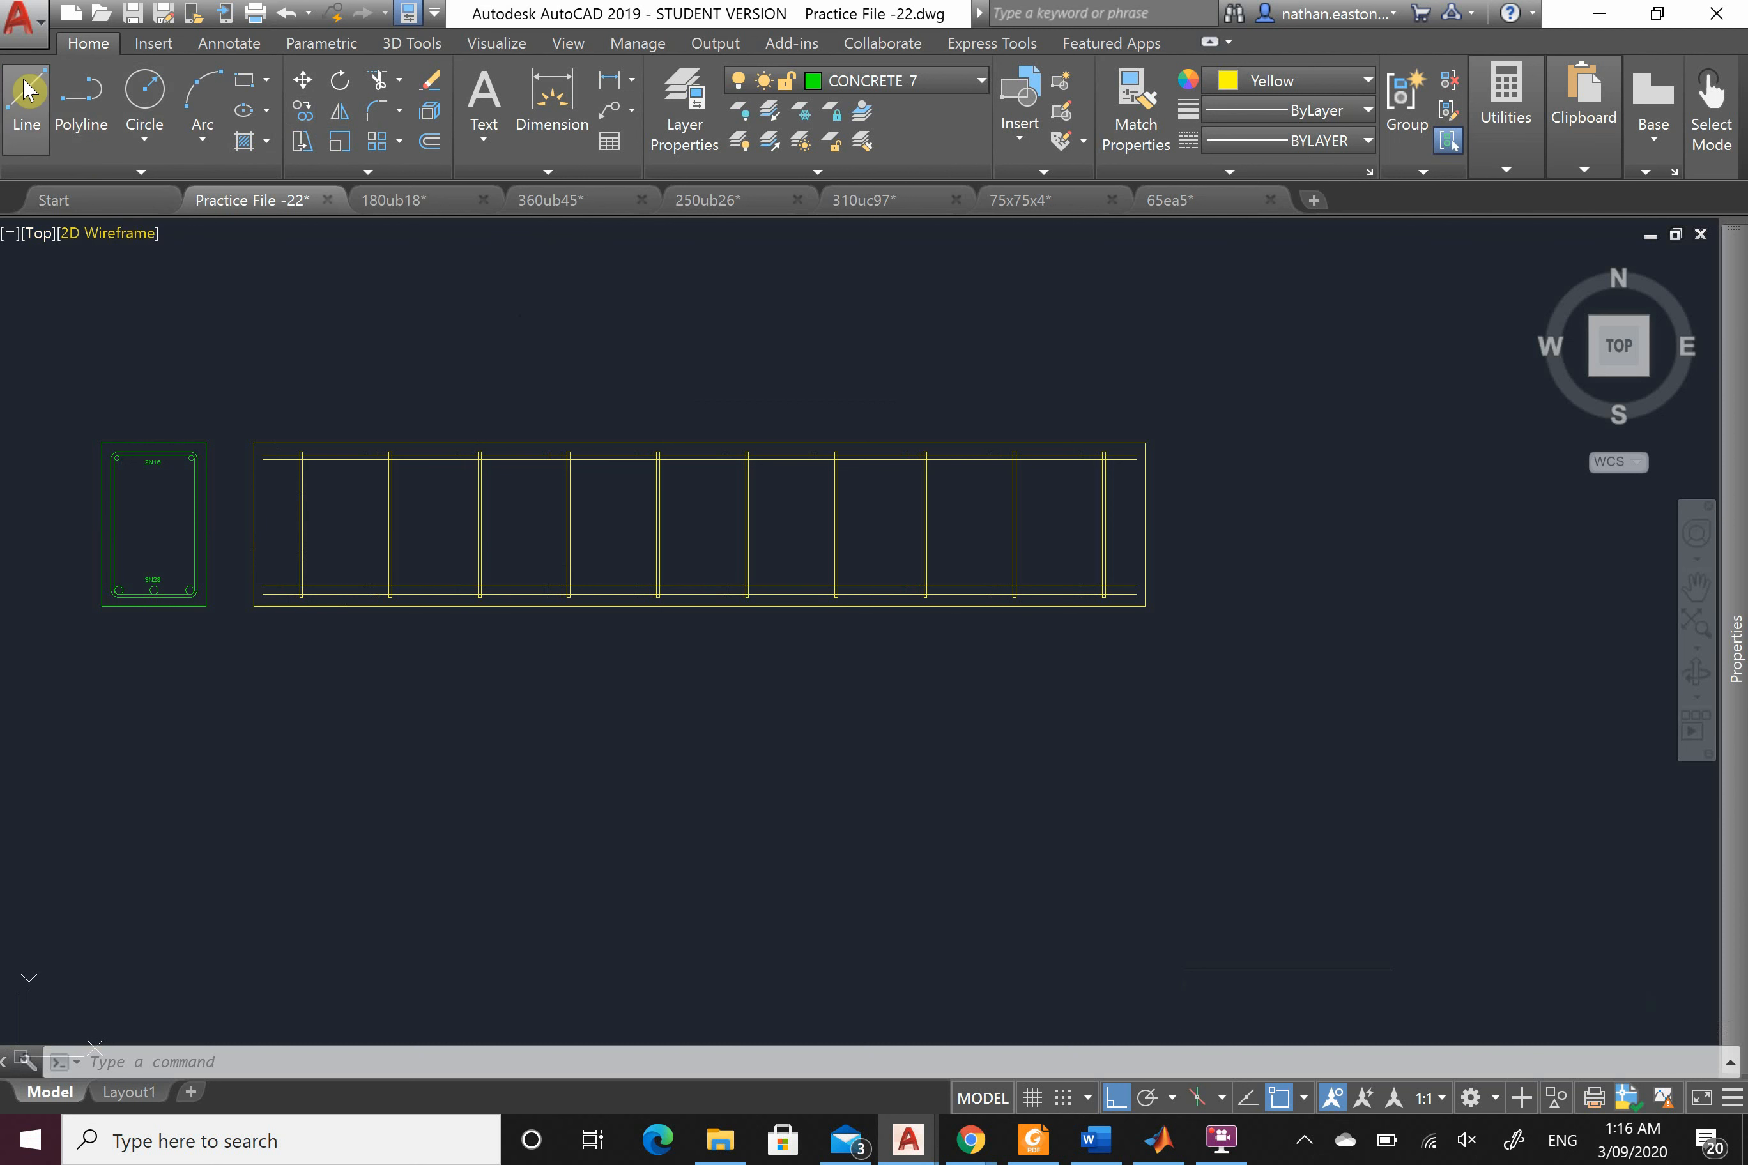
Step: Close the right end of the top bar with a short vertical line joining its two horizontal lines
left_click(54, 112)
scroll(1112, 451, "up", 8)
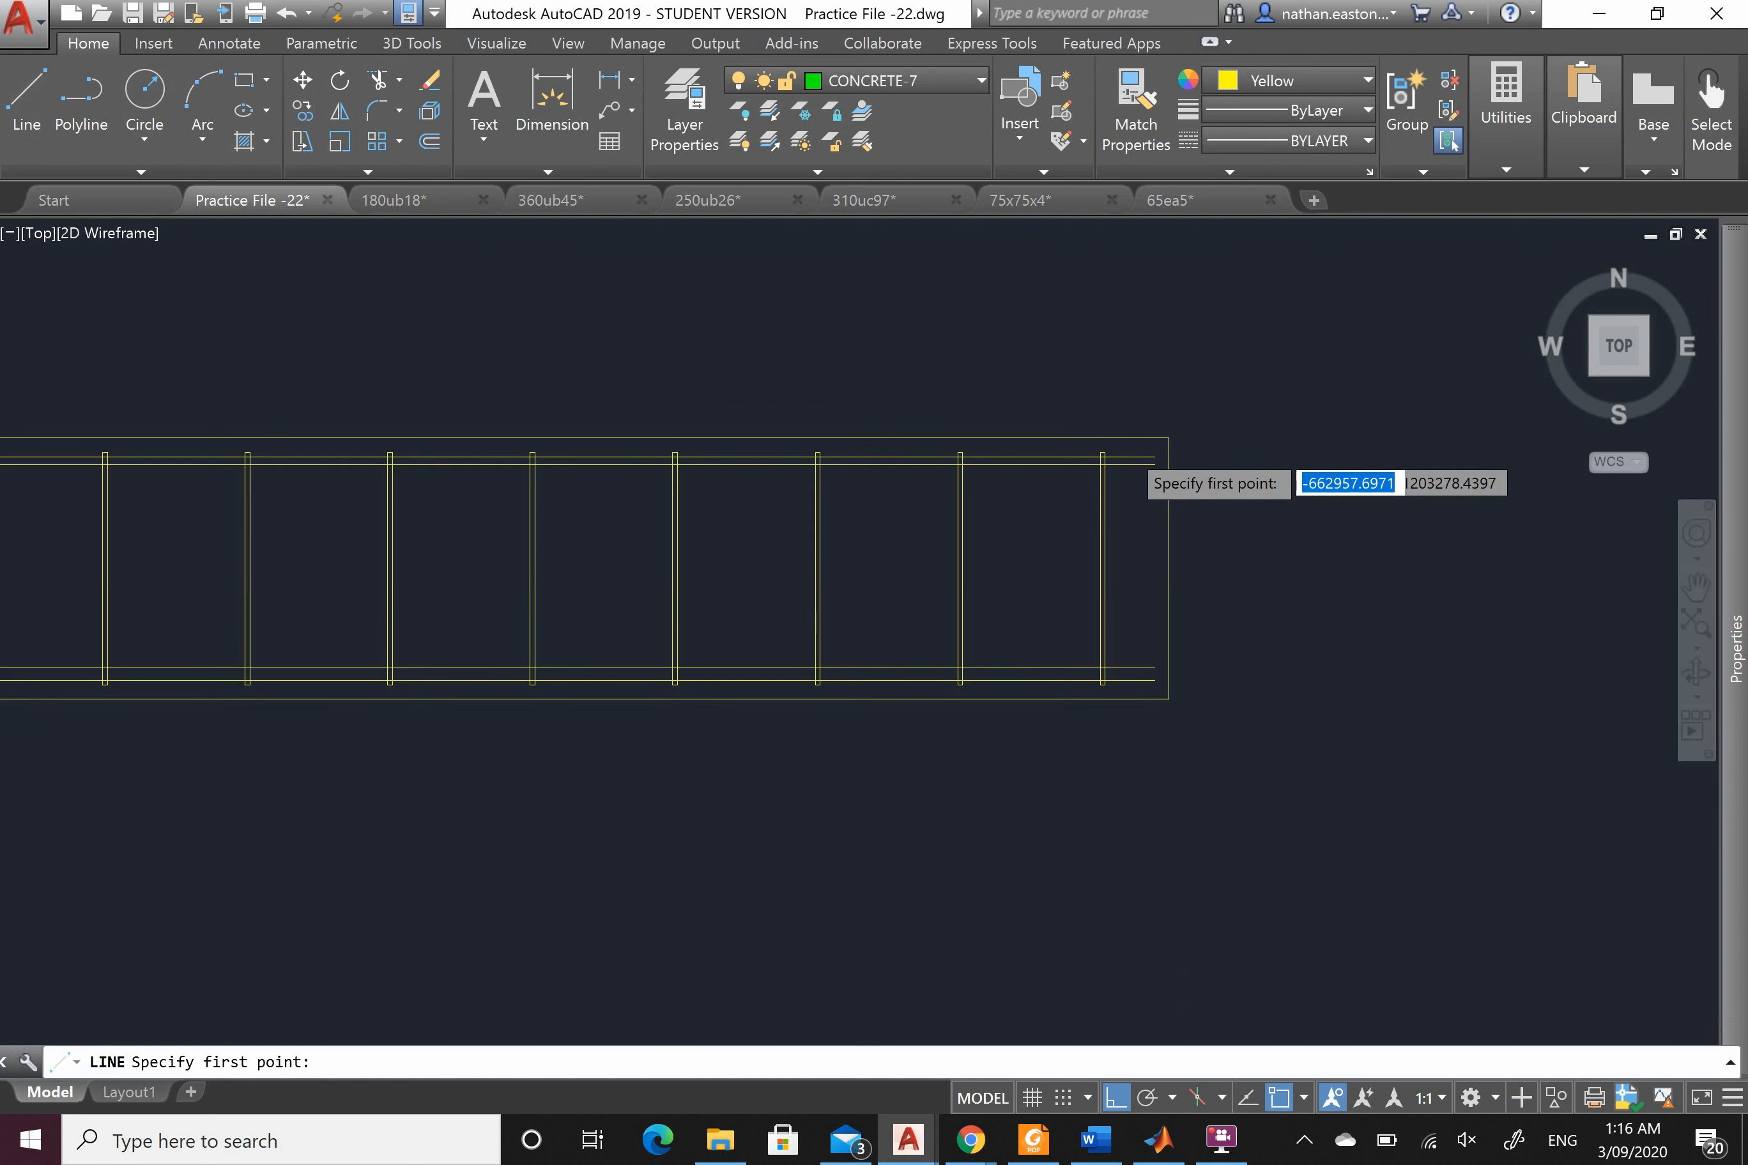
left_click(1255, 490)
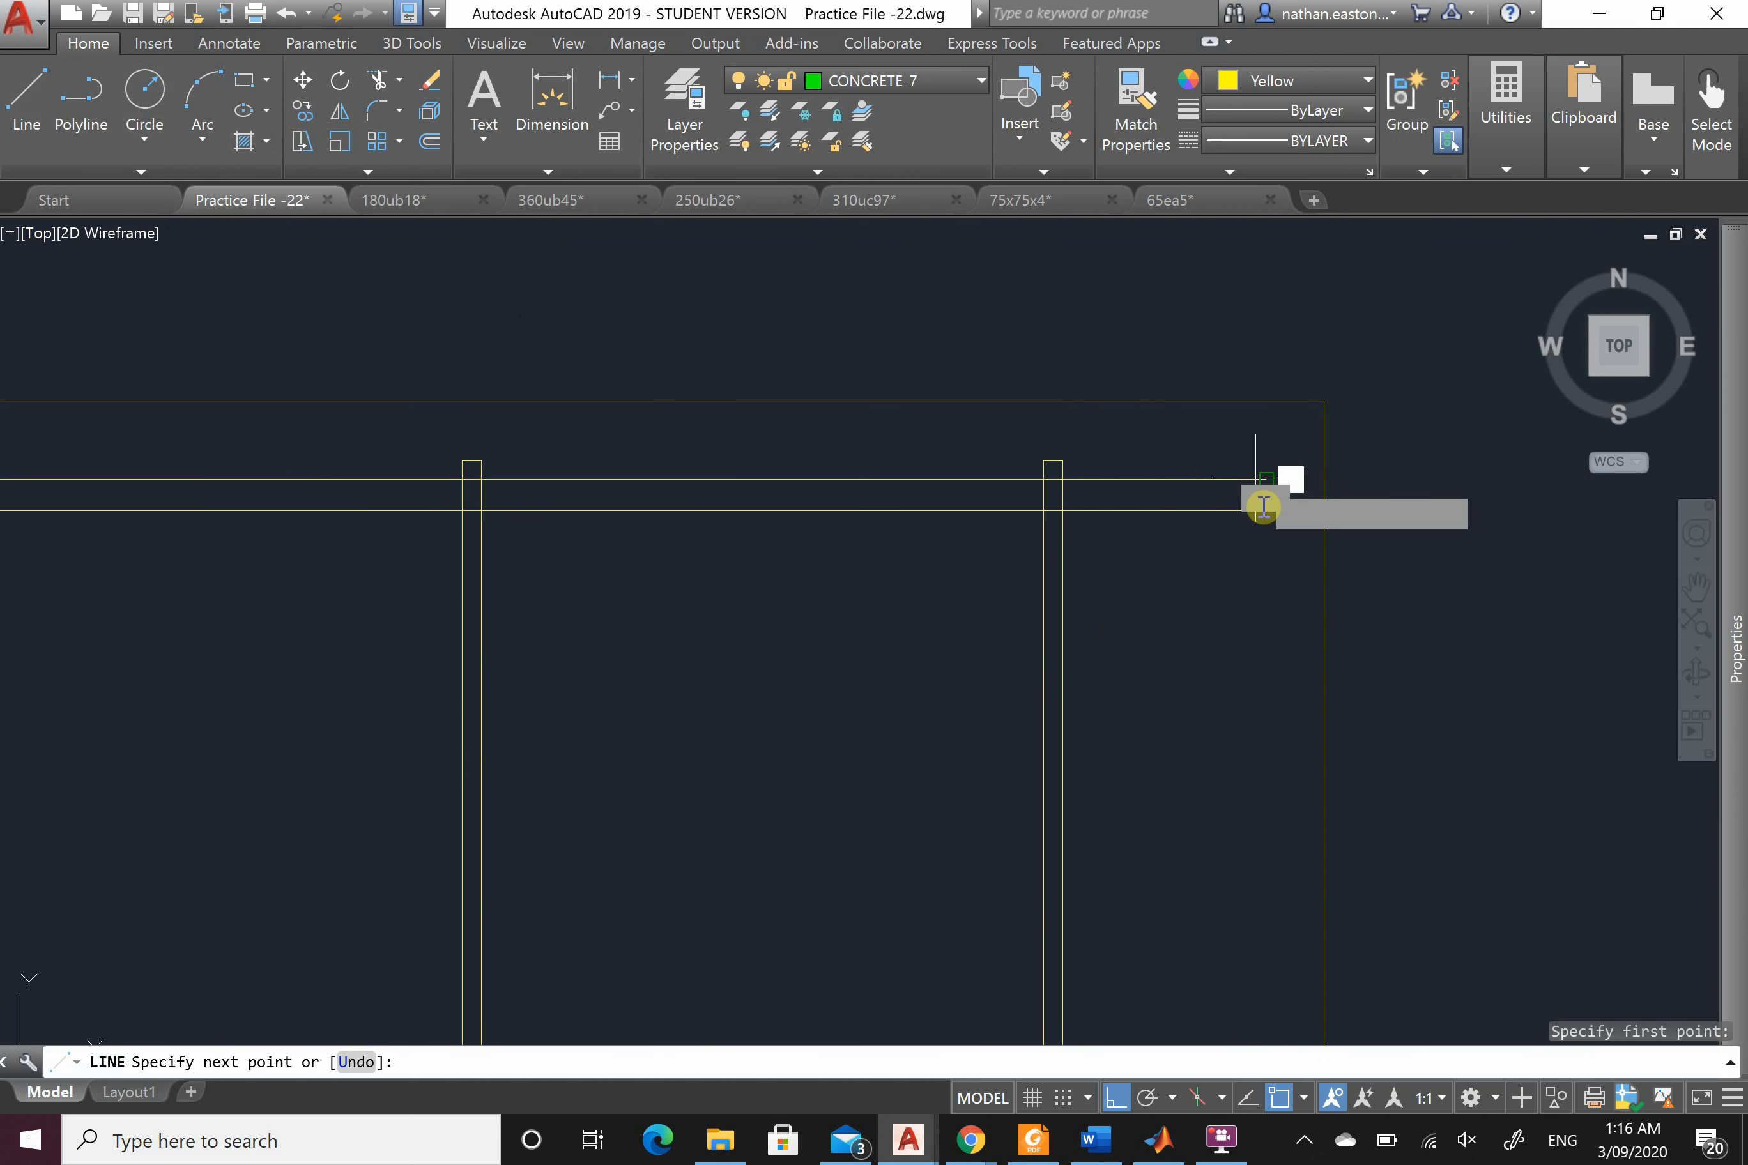
left_click(1265, 511)
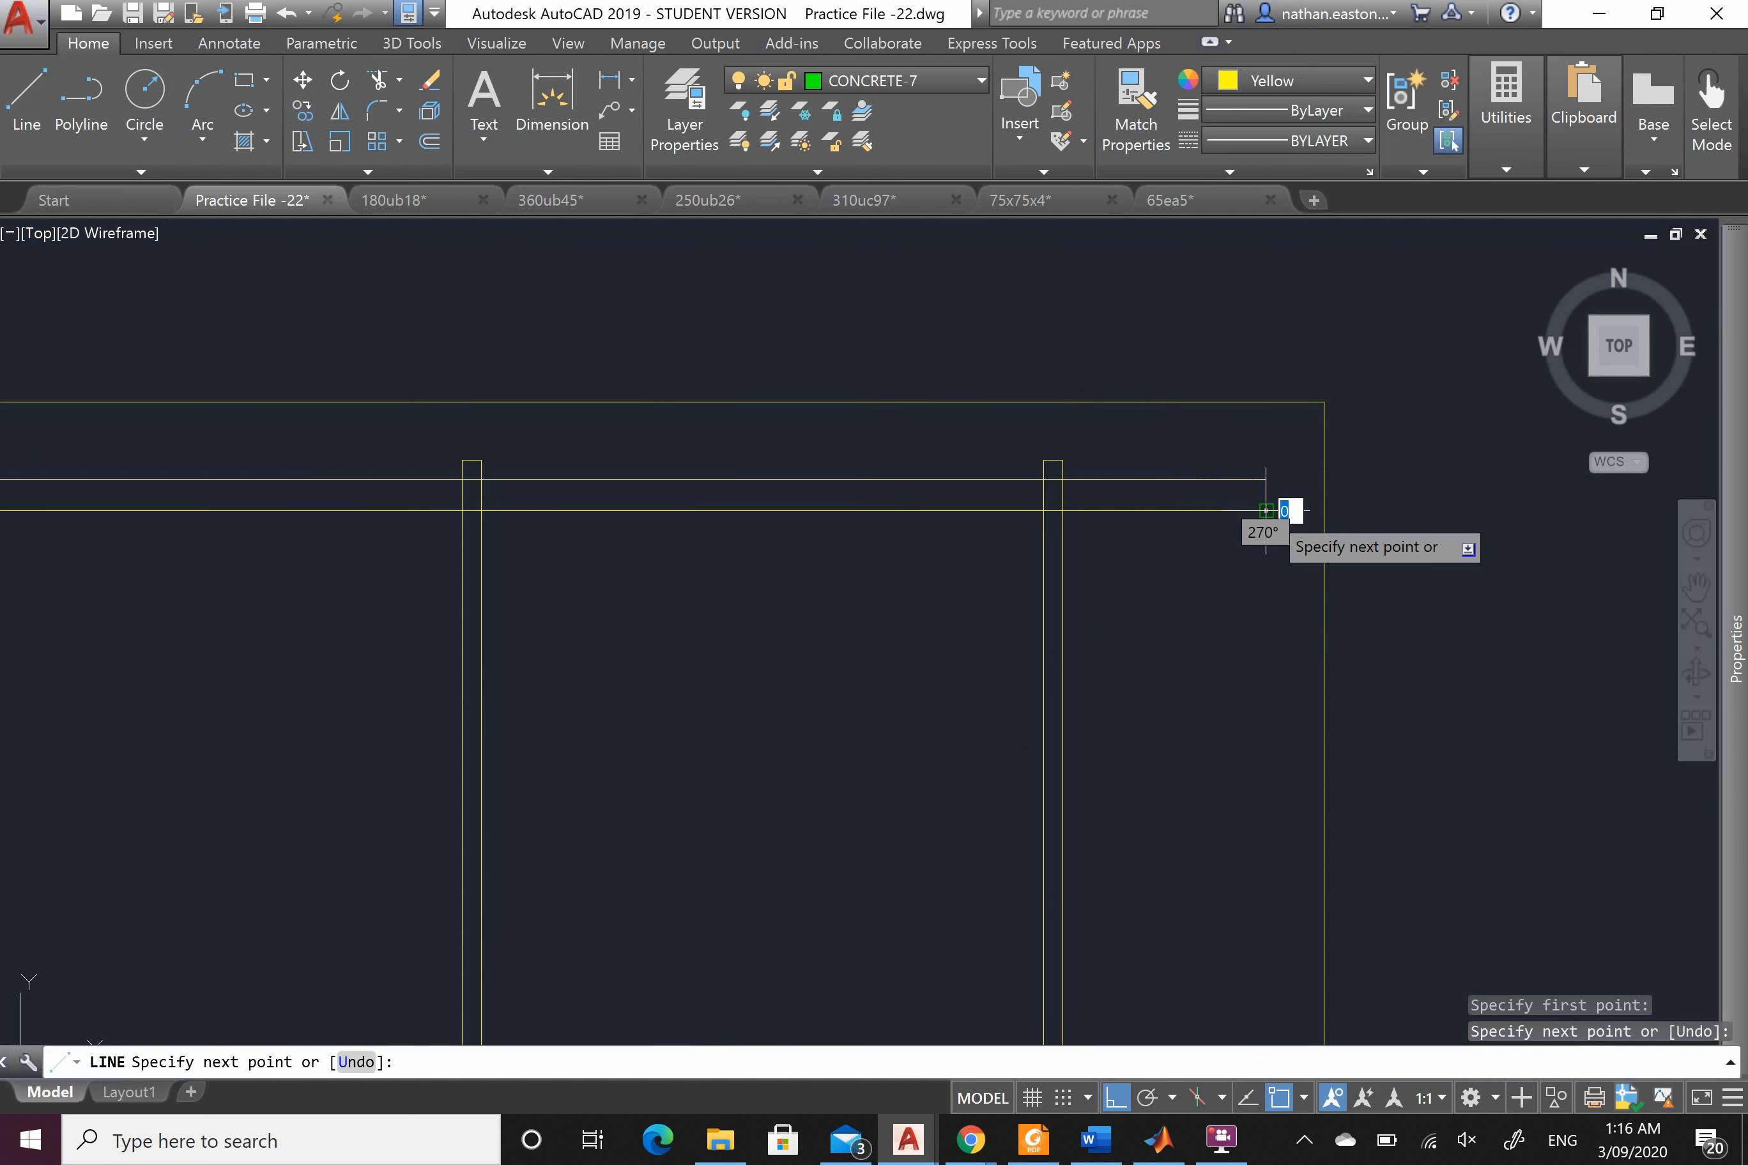
key("Escape")
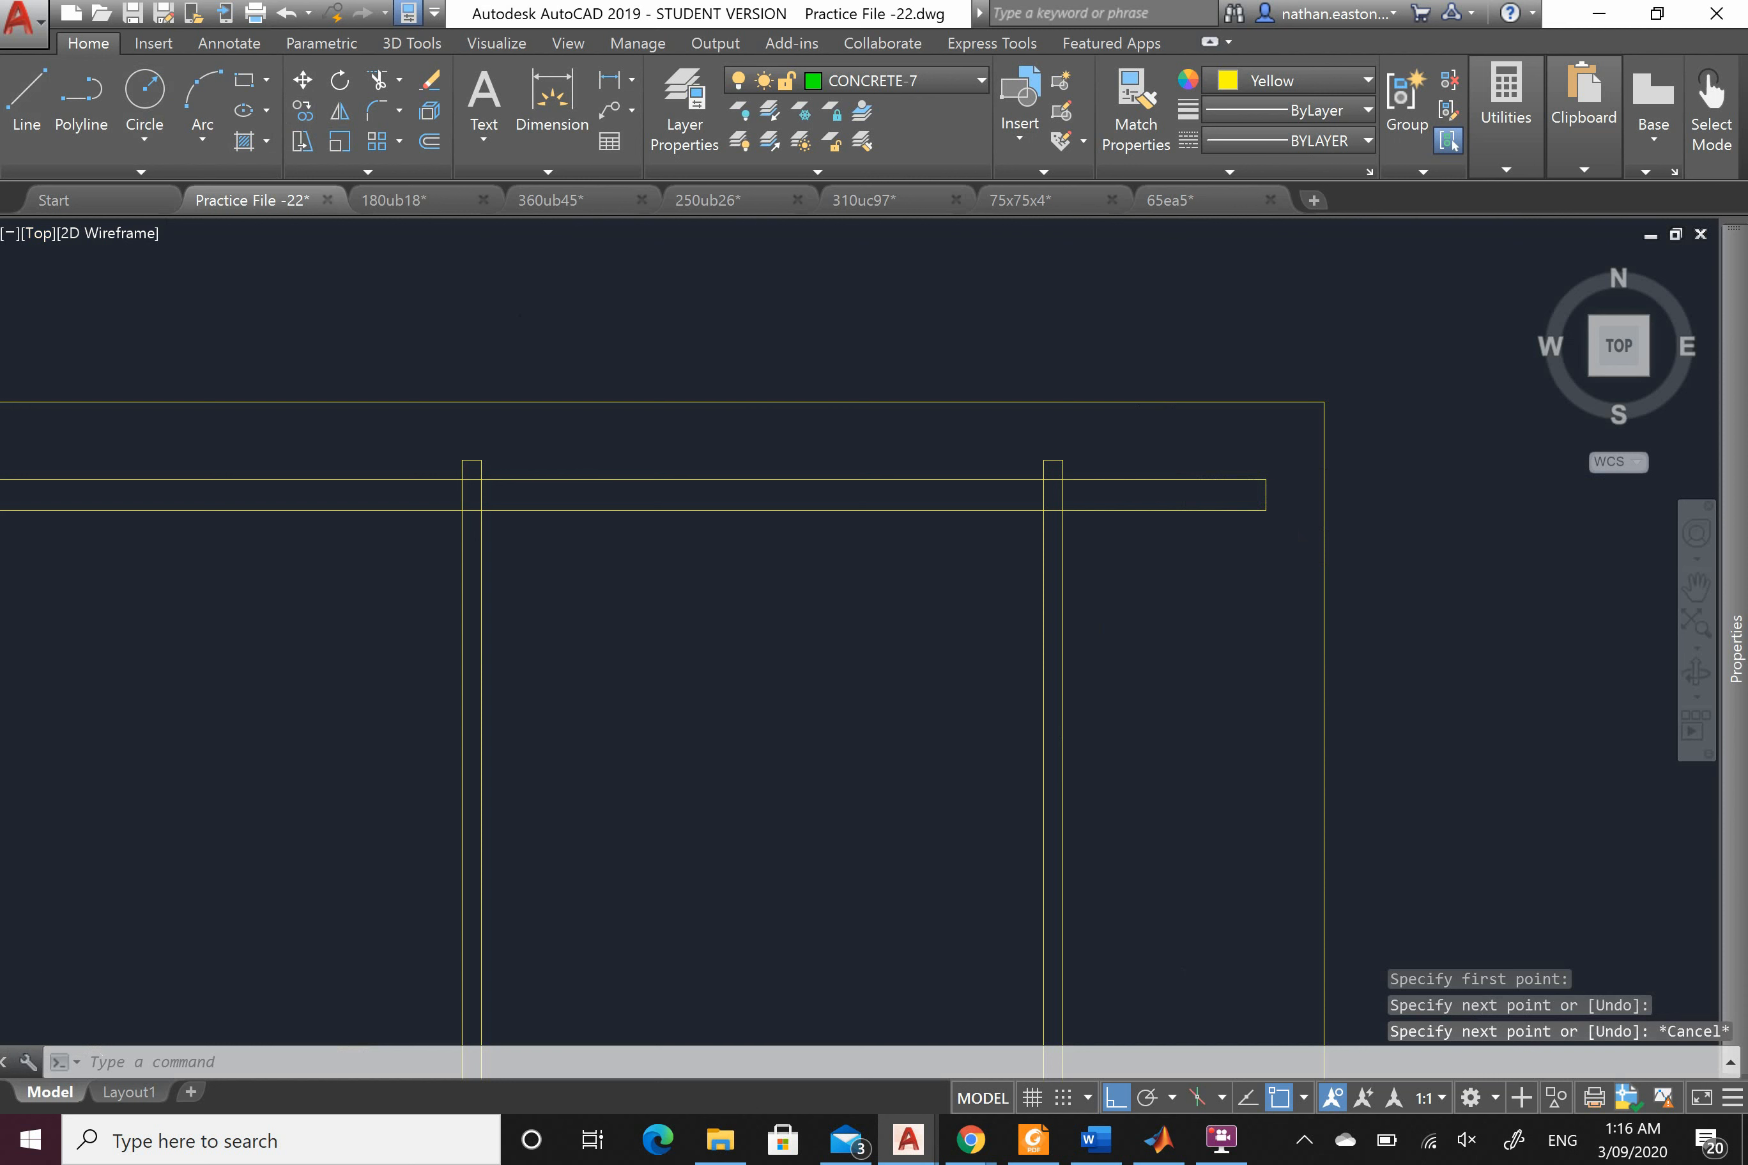
Step: Close the right end of the bottom bar with a short vertical line between its two horizontal lines
scroll(925, 607, "down", 5)
scroll(992, 596, "up", 5)
right_click(988, 599)
left_click(1013, 613)
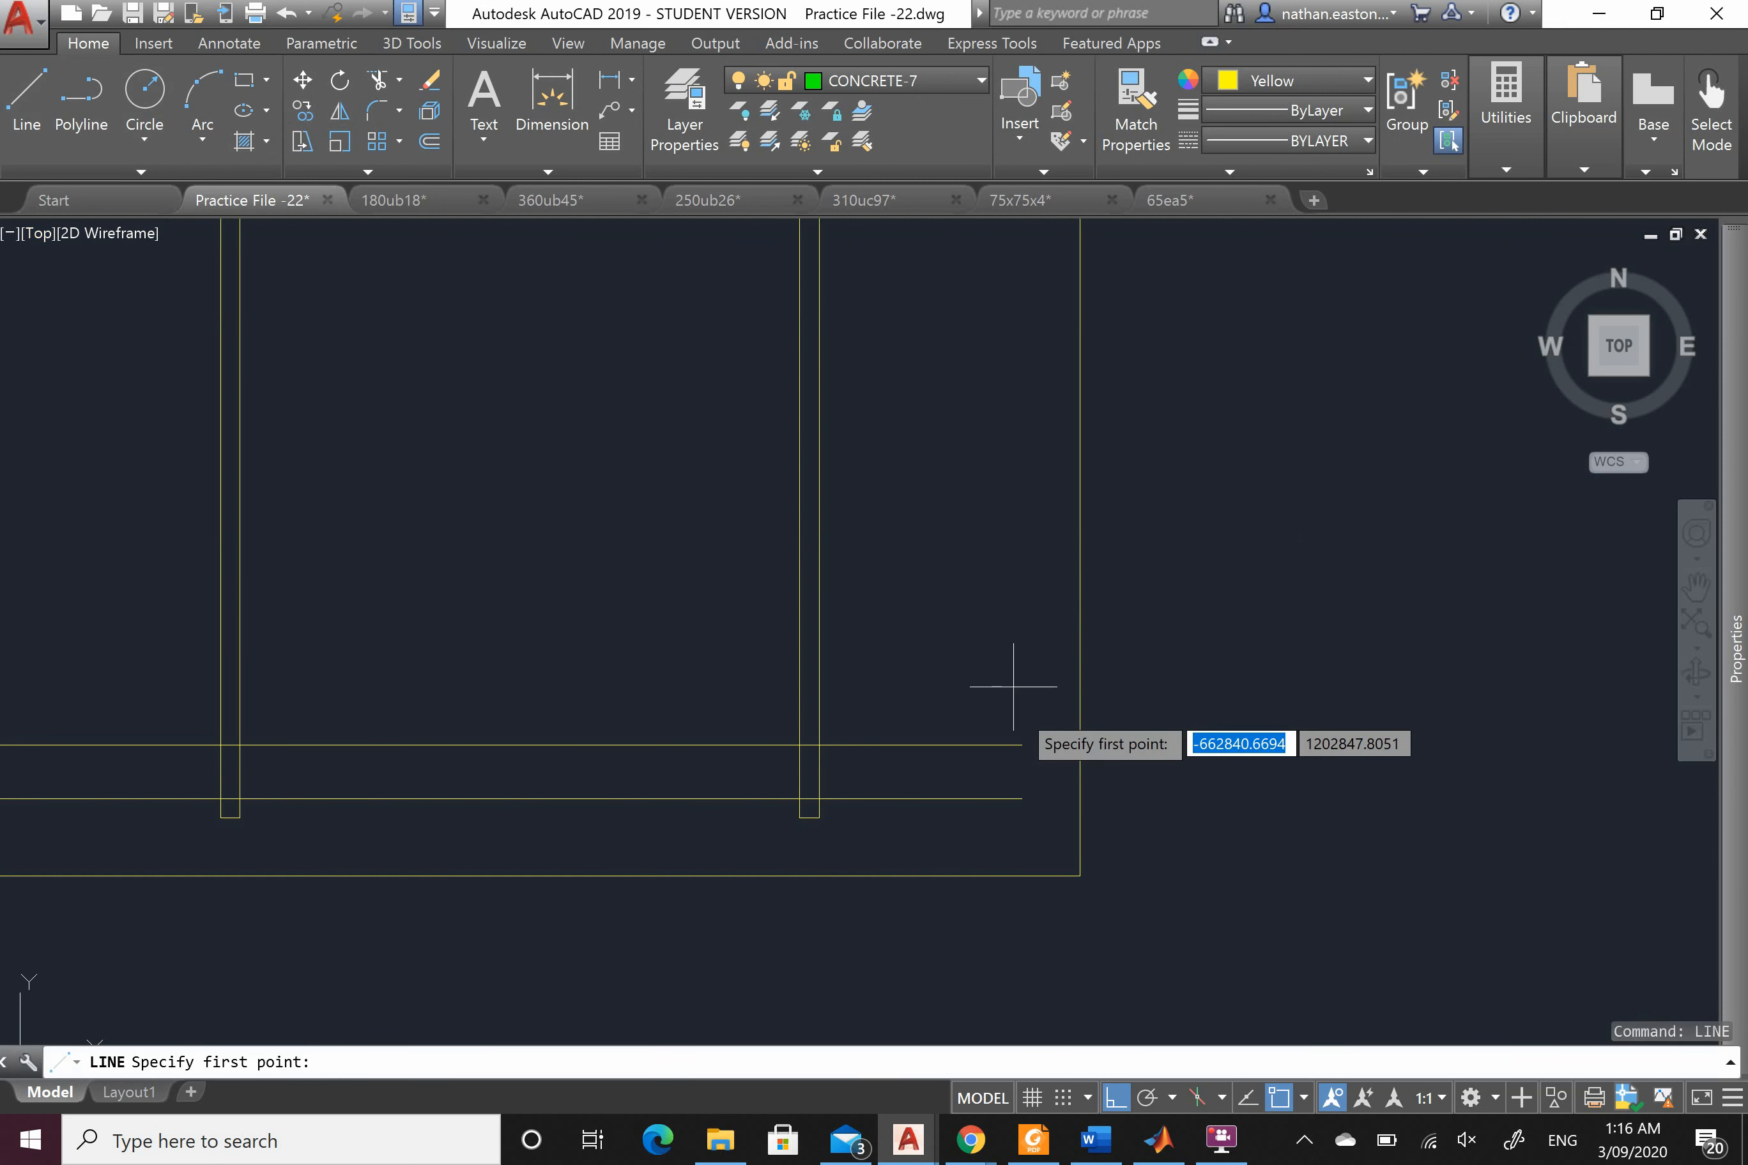
left_click(1021, 745)
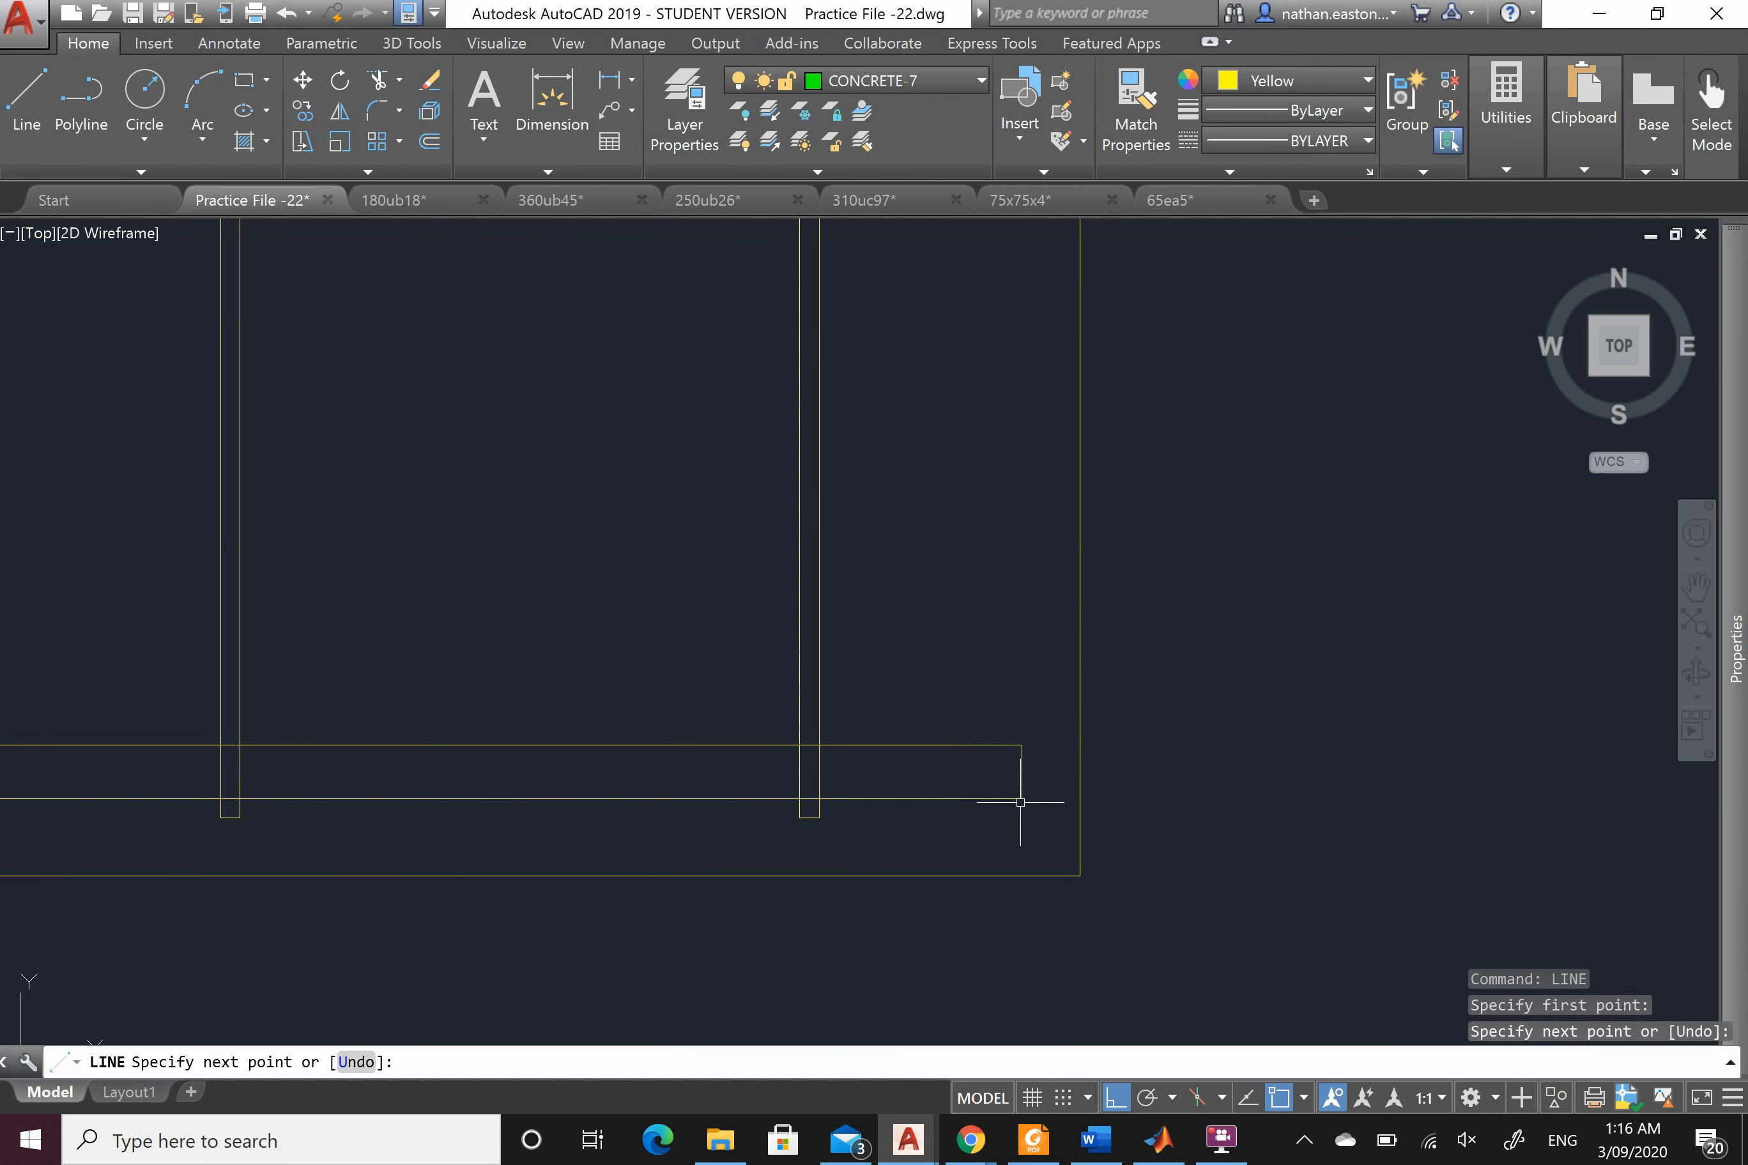
key("Escape")
Step: Close the left end of the top bar with a short vertical line joining its two horizontal lines
scroll(1195, 675, "down", 5)
scroll(107, 726, "up", 2)
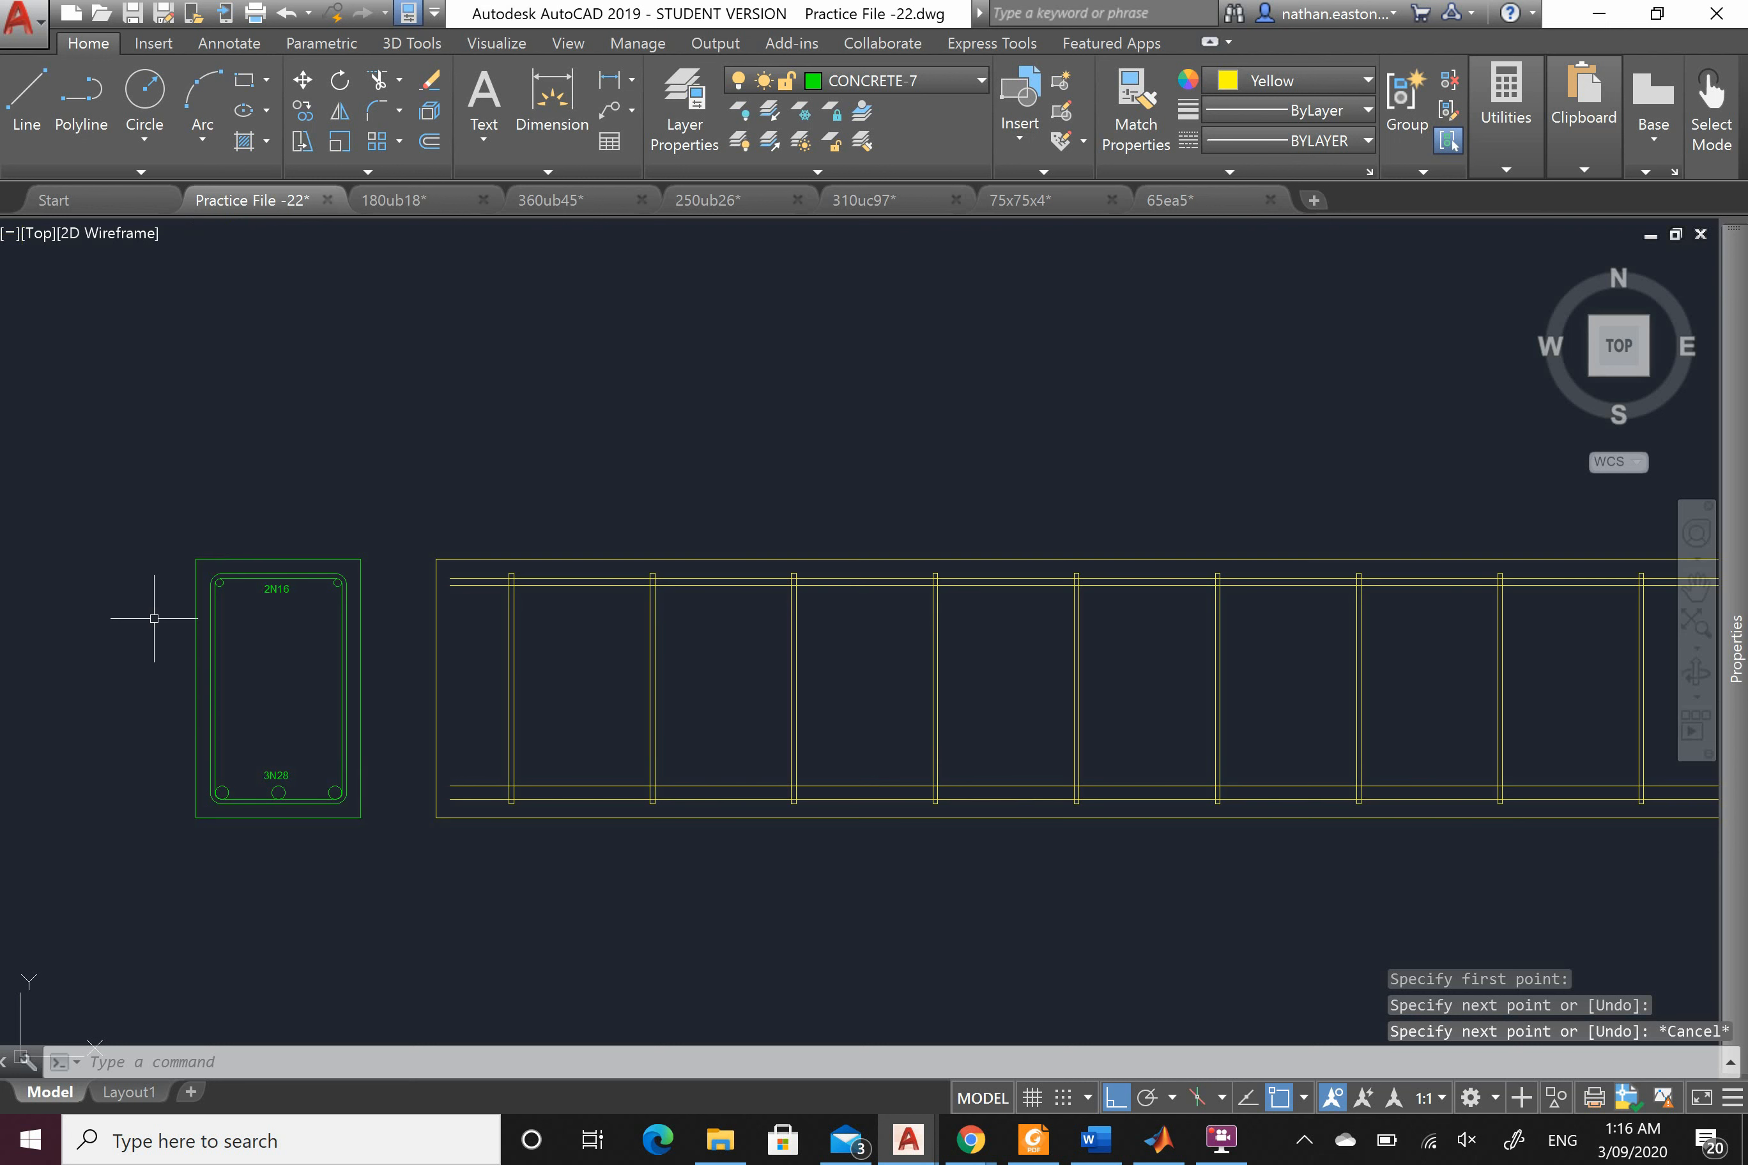
scroll(295, 801, "up", 2)
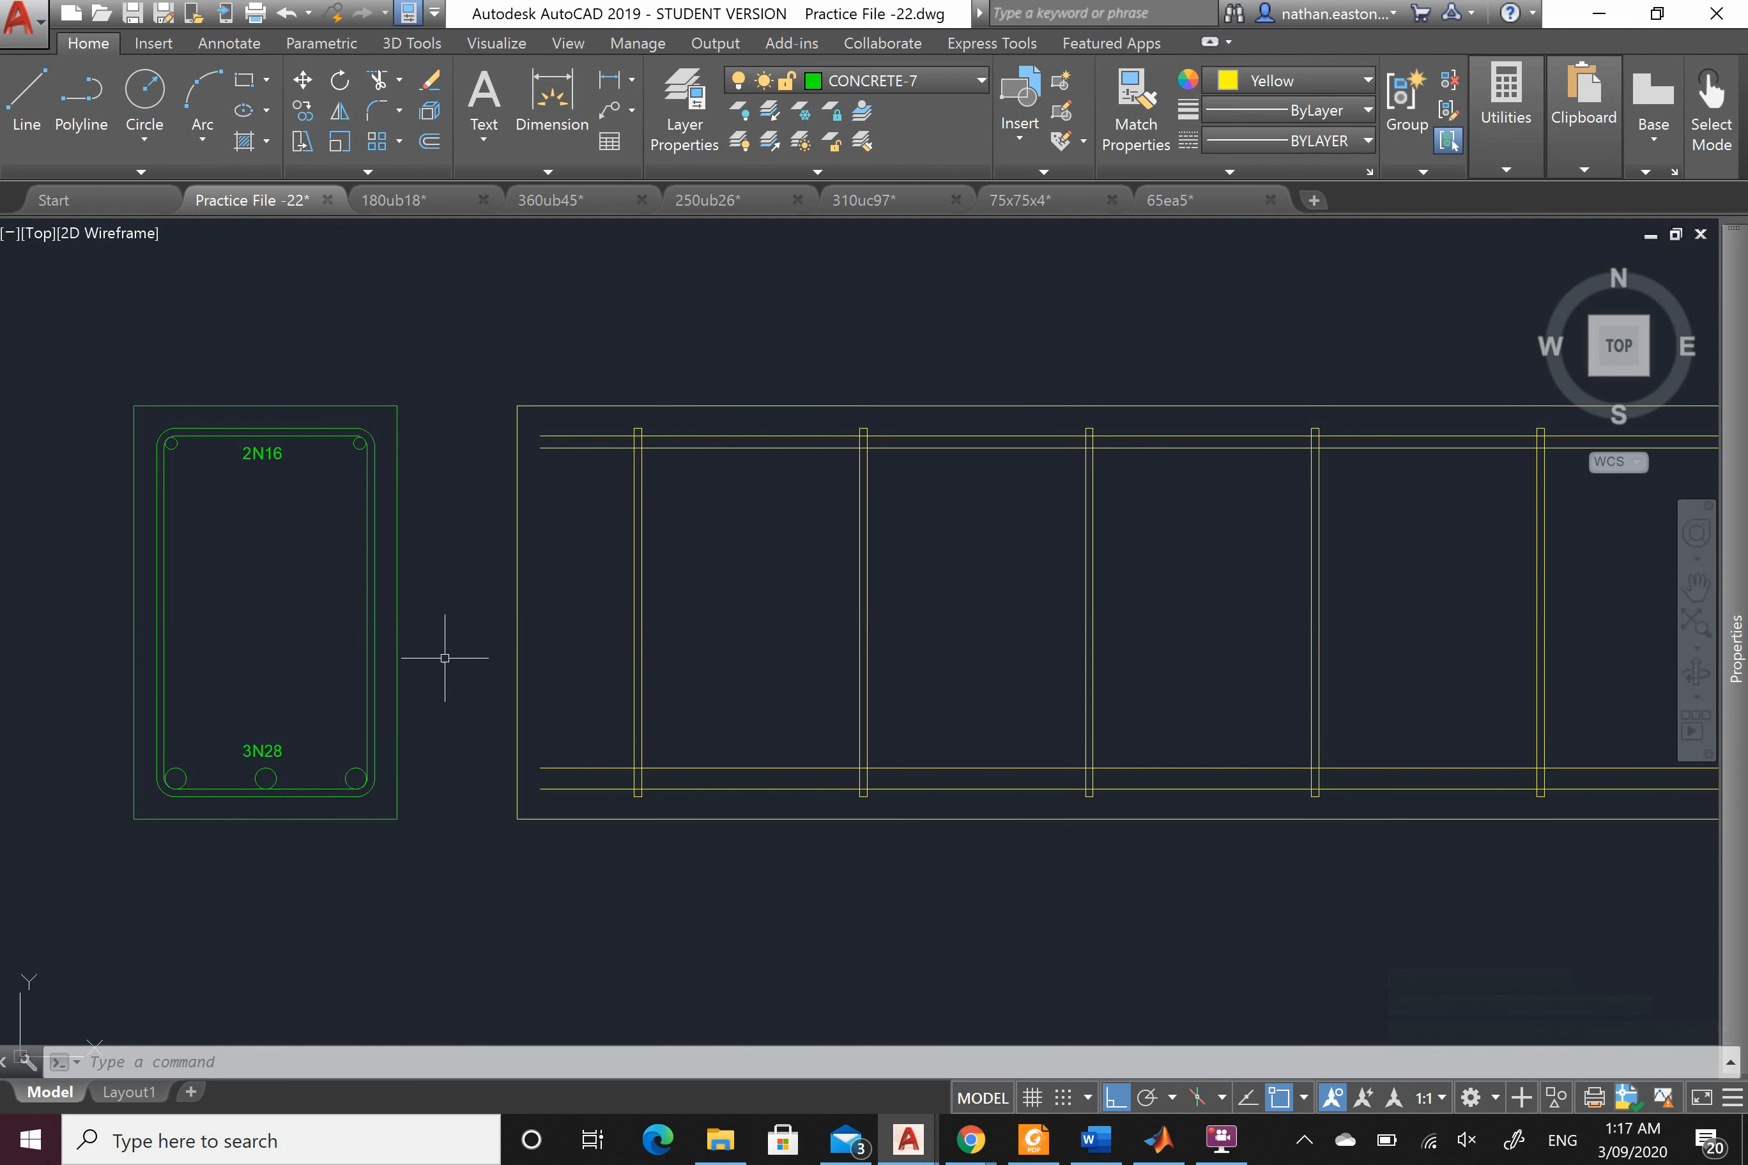
scroll(263, 655, "down", 2)
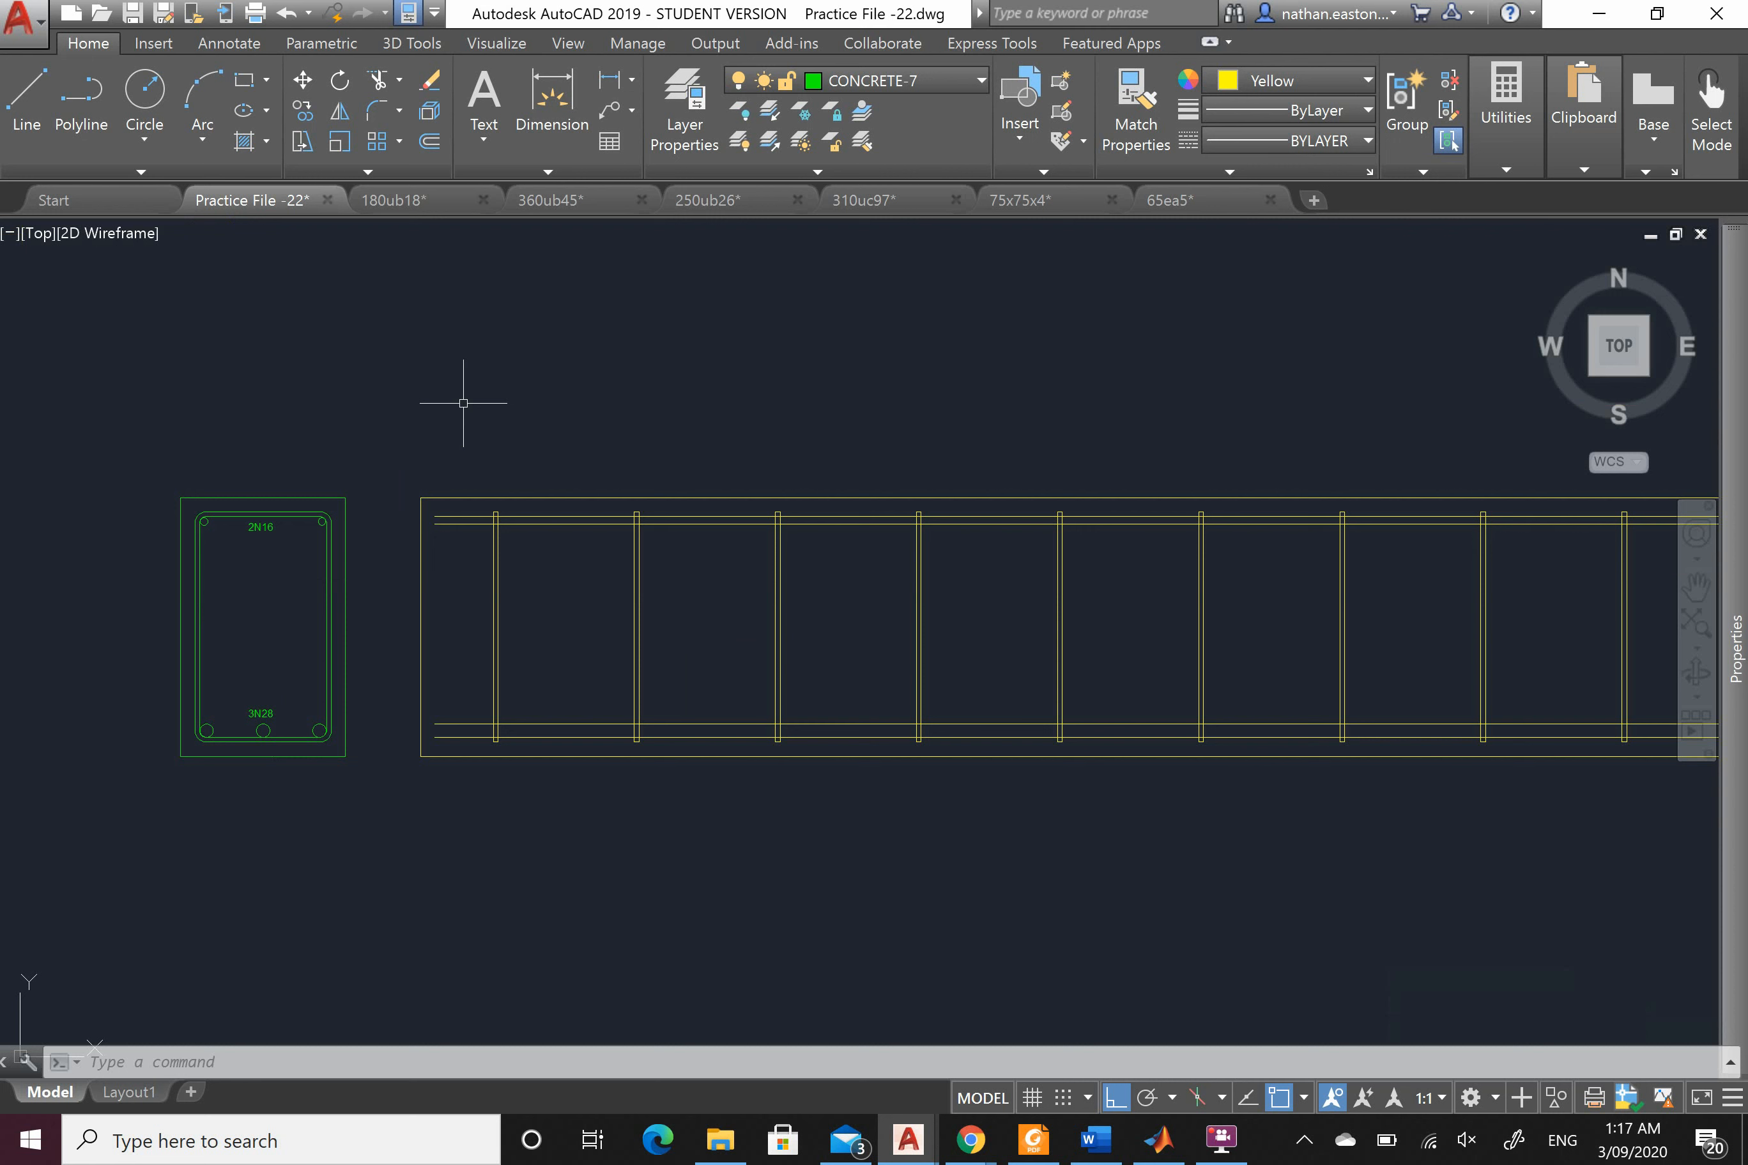
scroll(394, 530, "up", 4)
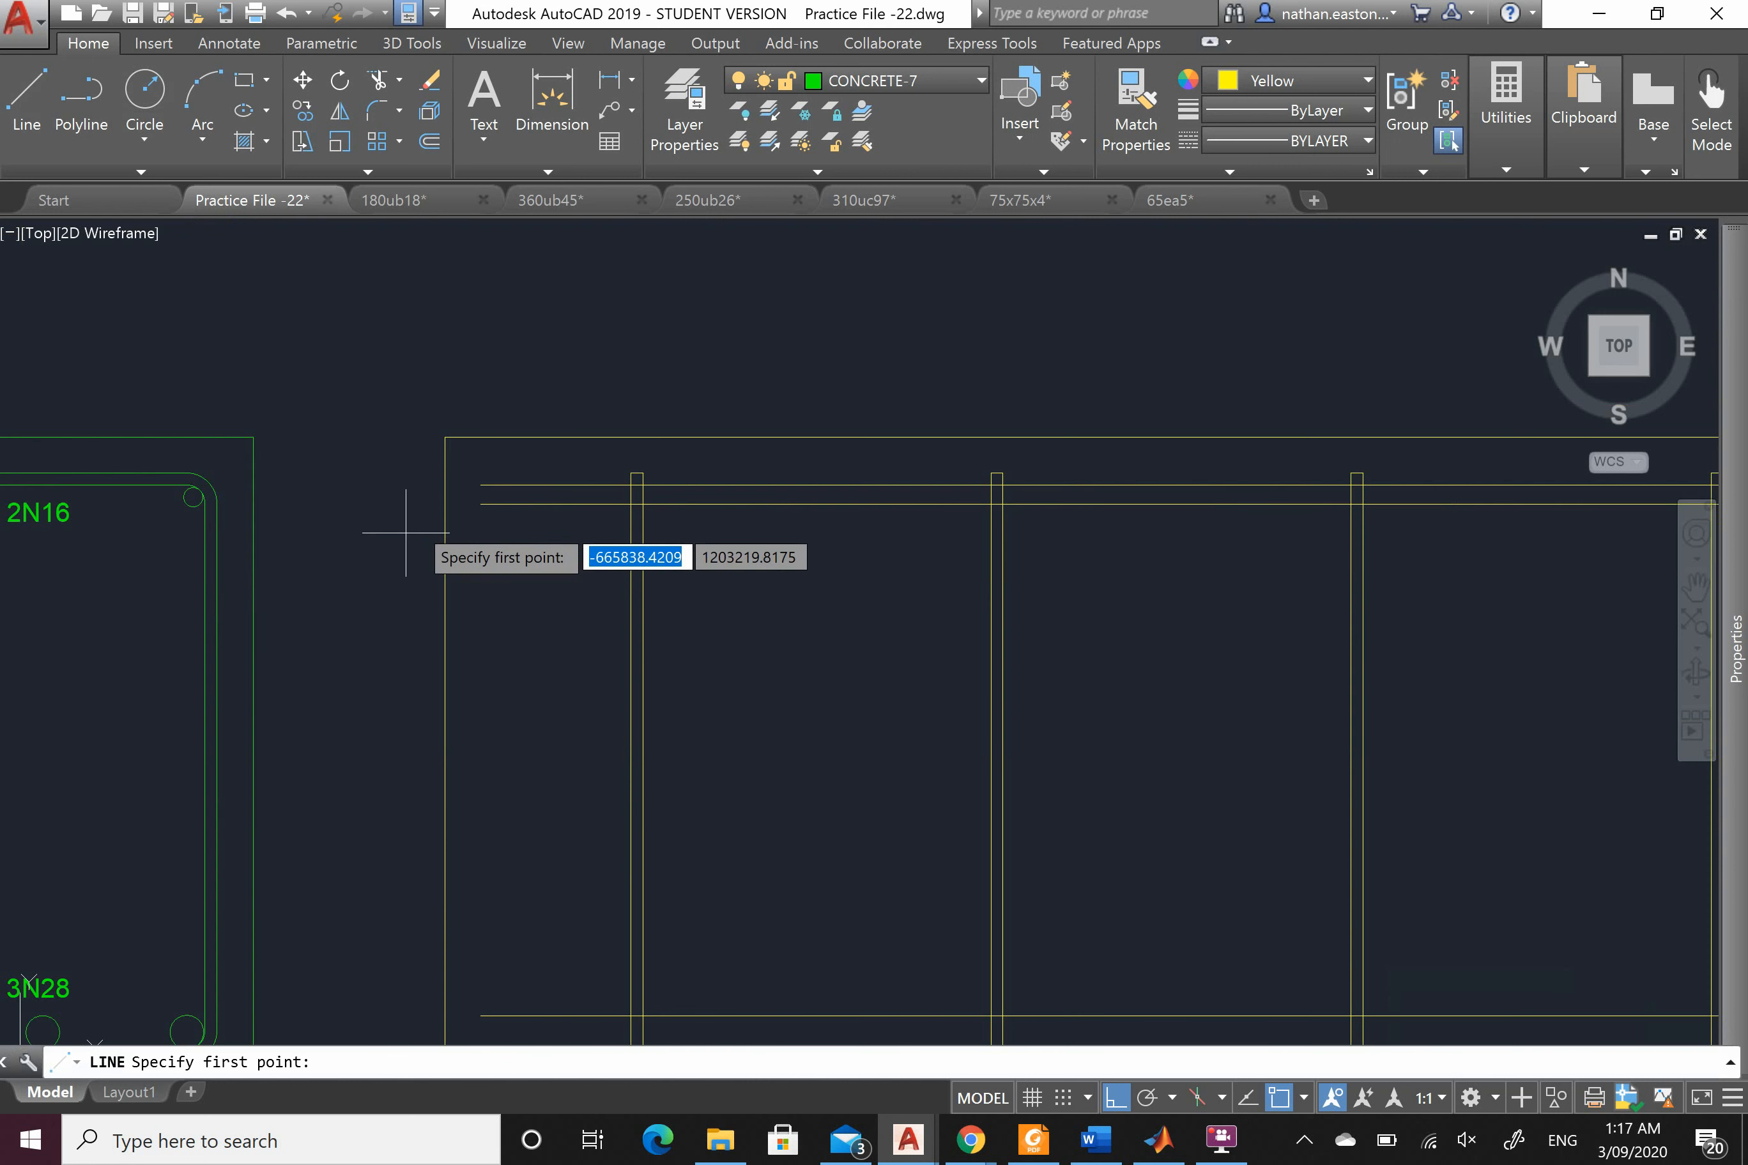
left_click(478, 477)
scroll(479, 481, "up", 4)
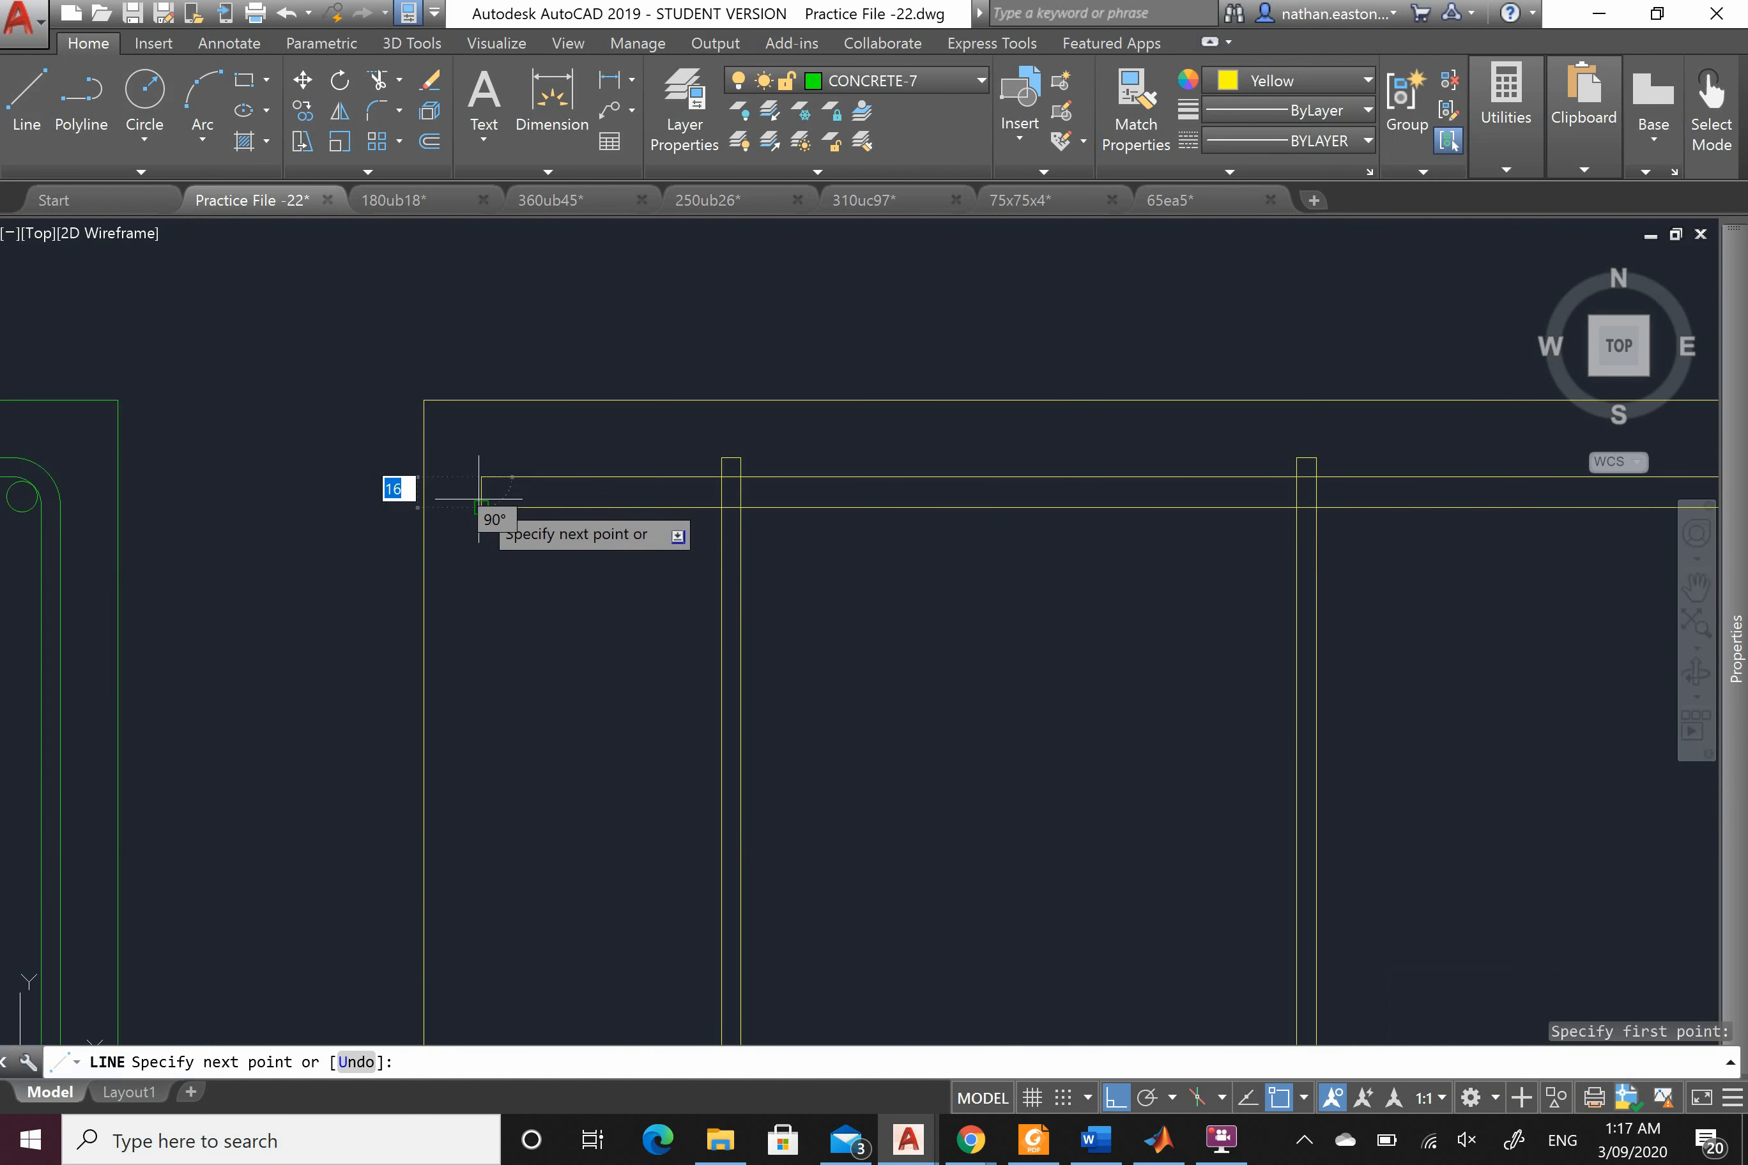
key("Escape")
Step: Close the left end of the bottom bar with a short vertical line between its two horizontal lines
scroll(484, 477, "down", 8)
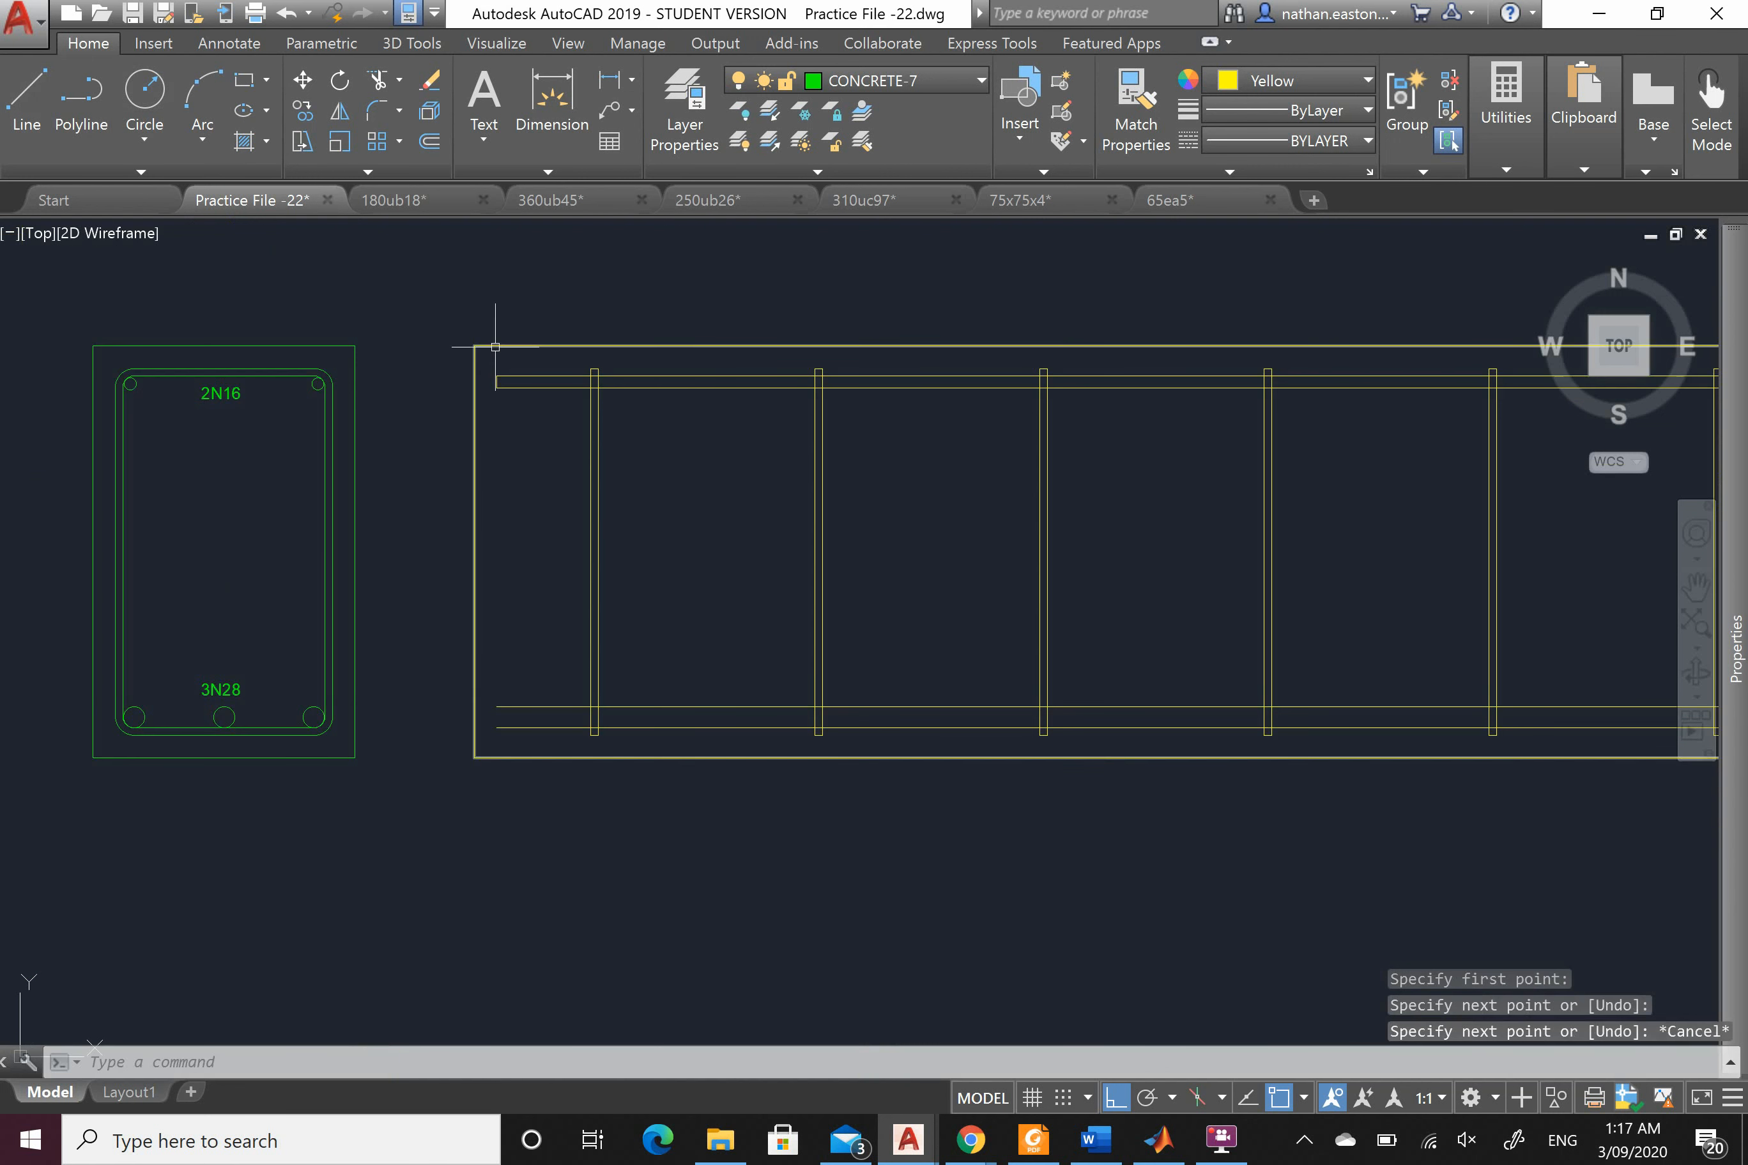
scroll(504, 526, "up", 4)
right_click(519, 543)
left_click(524, 547)
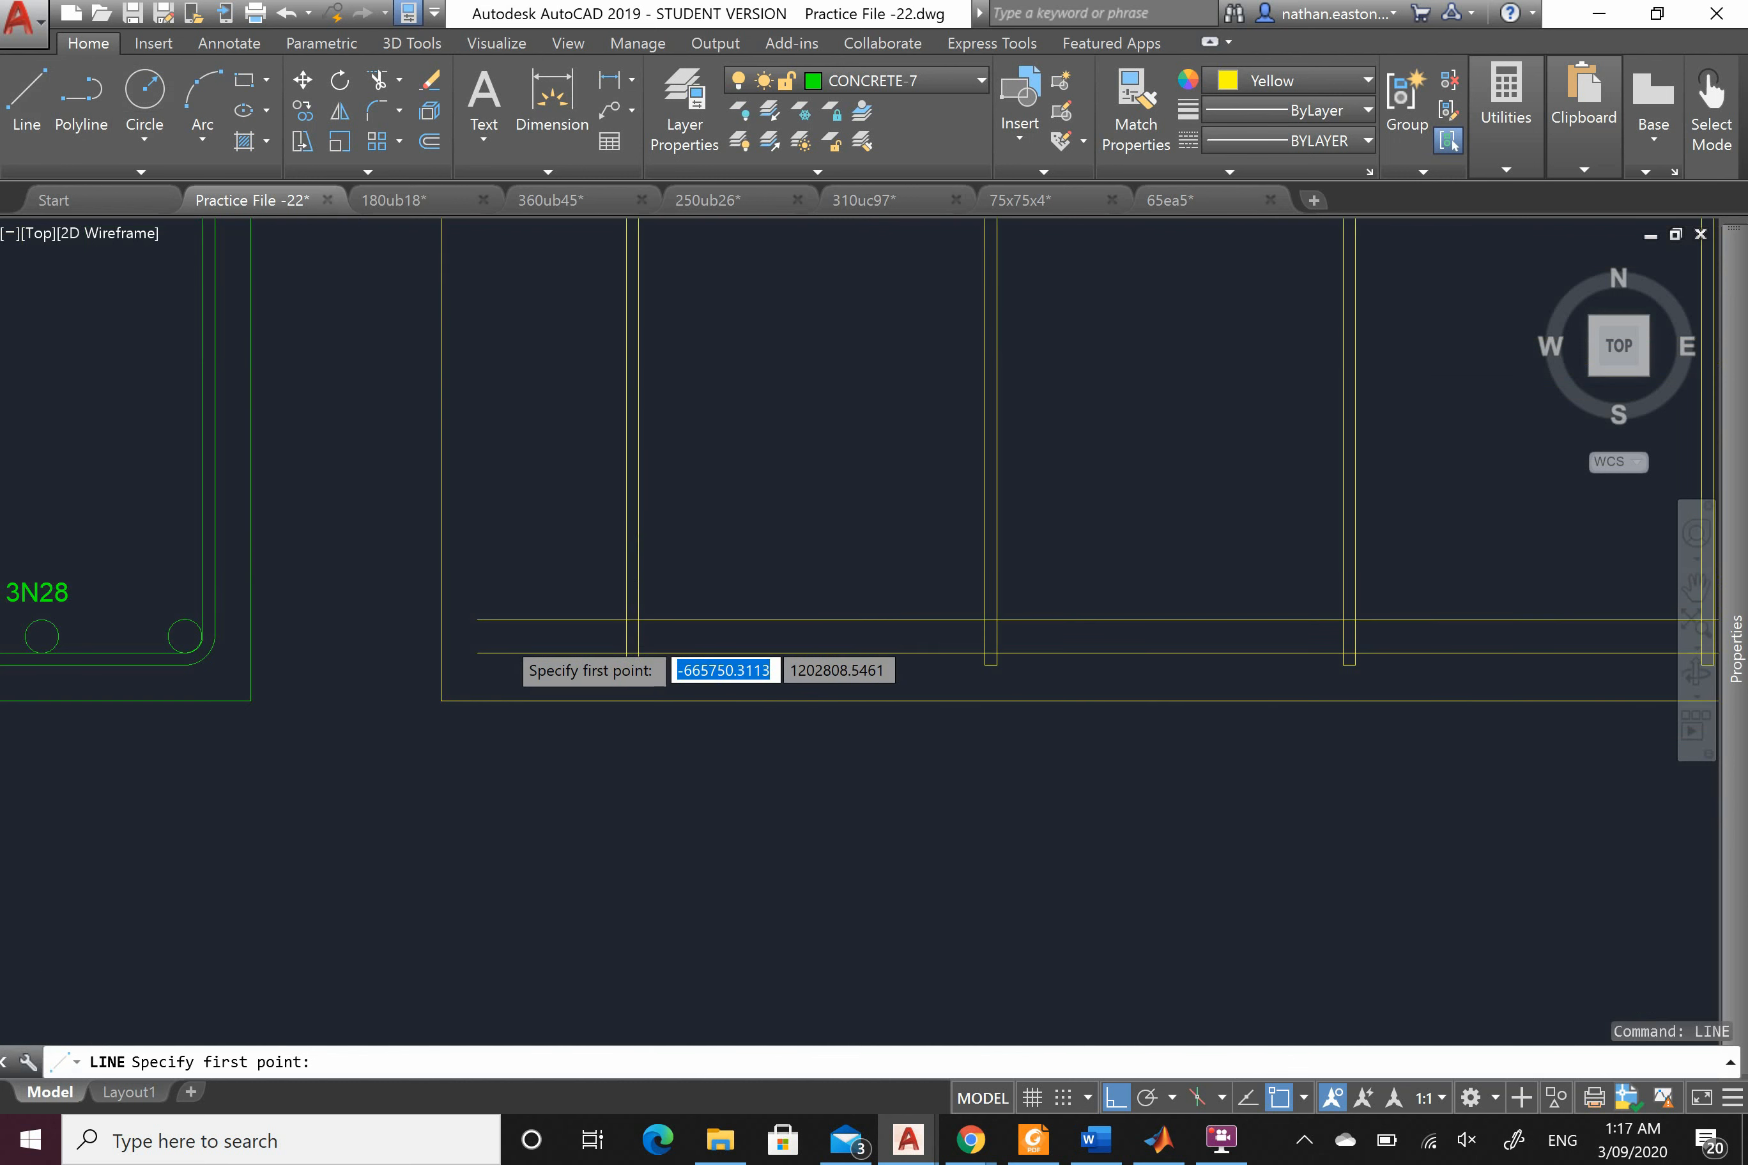
scroll(497, 624, "up", 4)
left_click(433, 599)
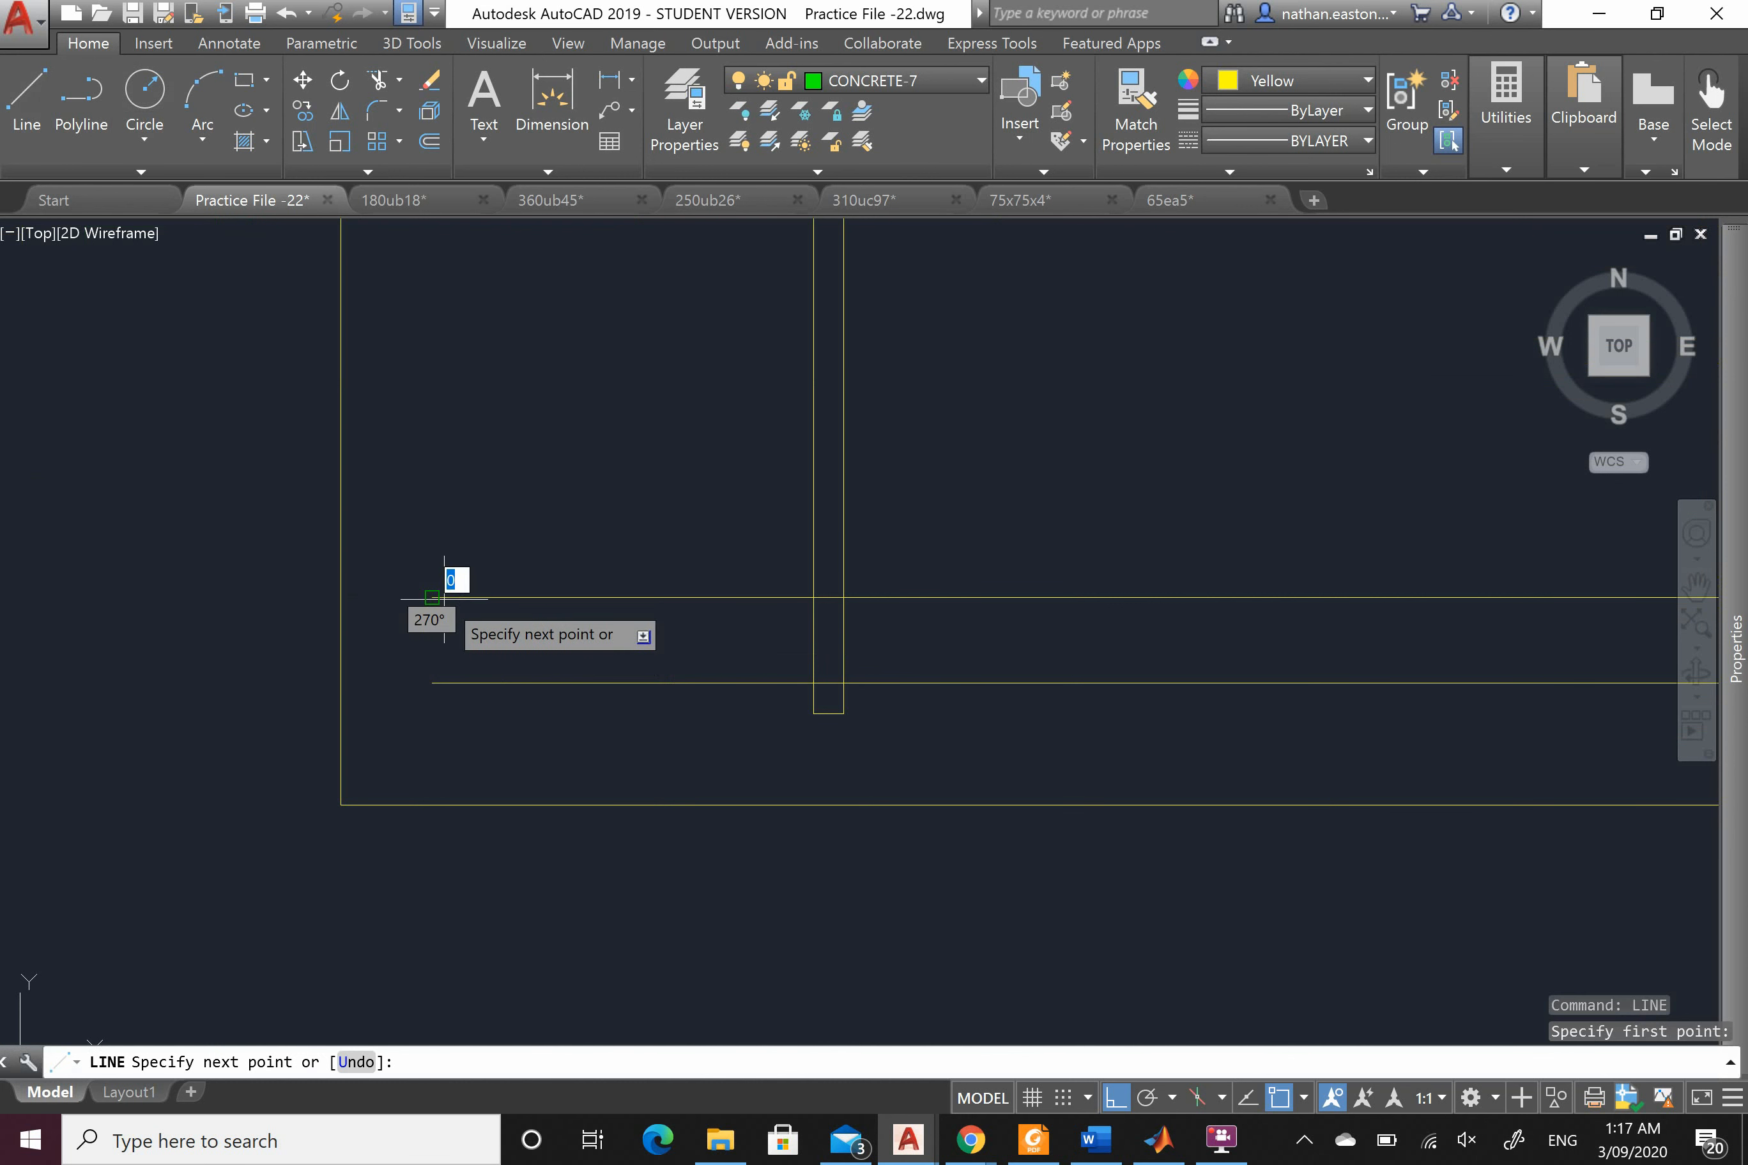
left_click(434, 676)
key("Escape")
Step: Trim the top and bottom bar lines that cross inside the first stirrup from the left, using all objects as cutting edges
scroll(437, 672, "down", 4)
scroll(304, 735, "down", 4)
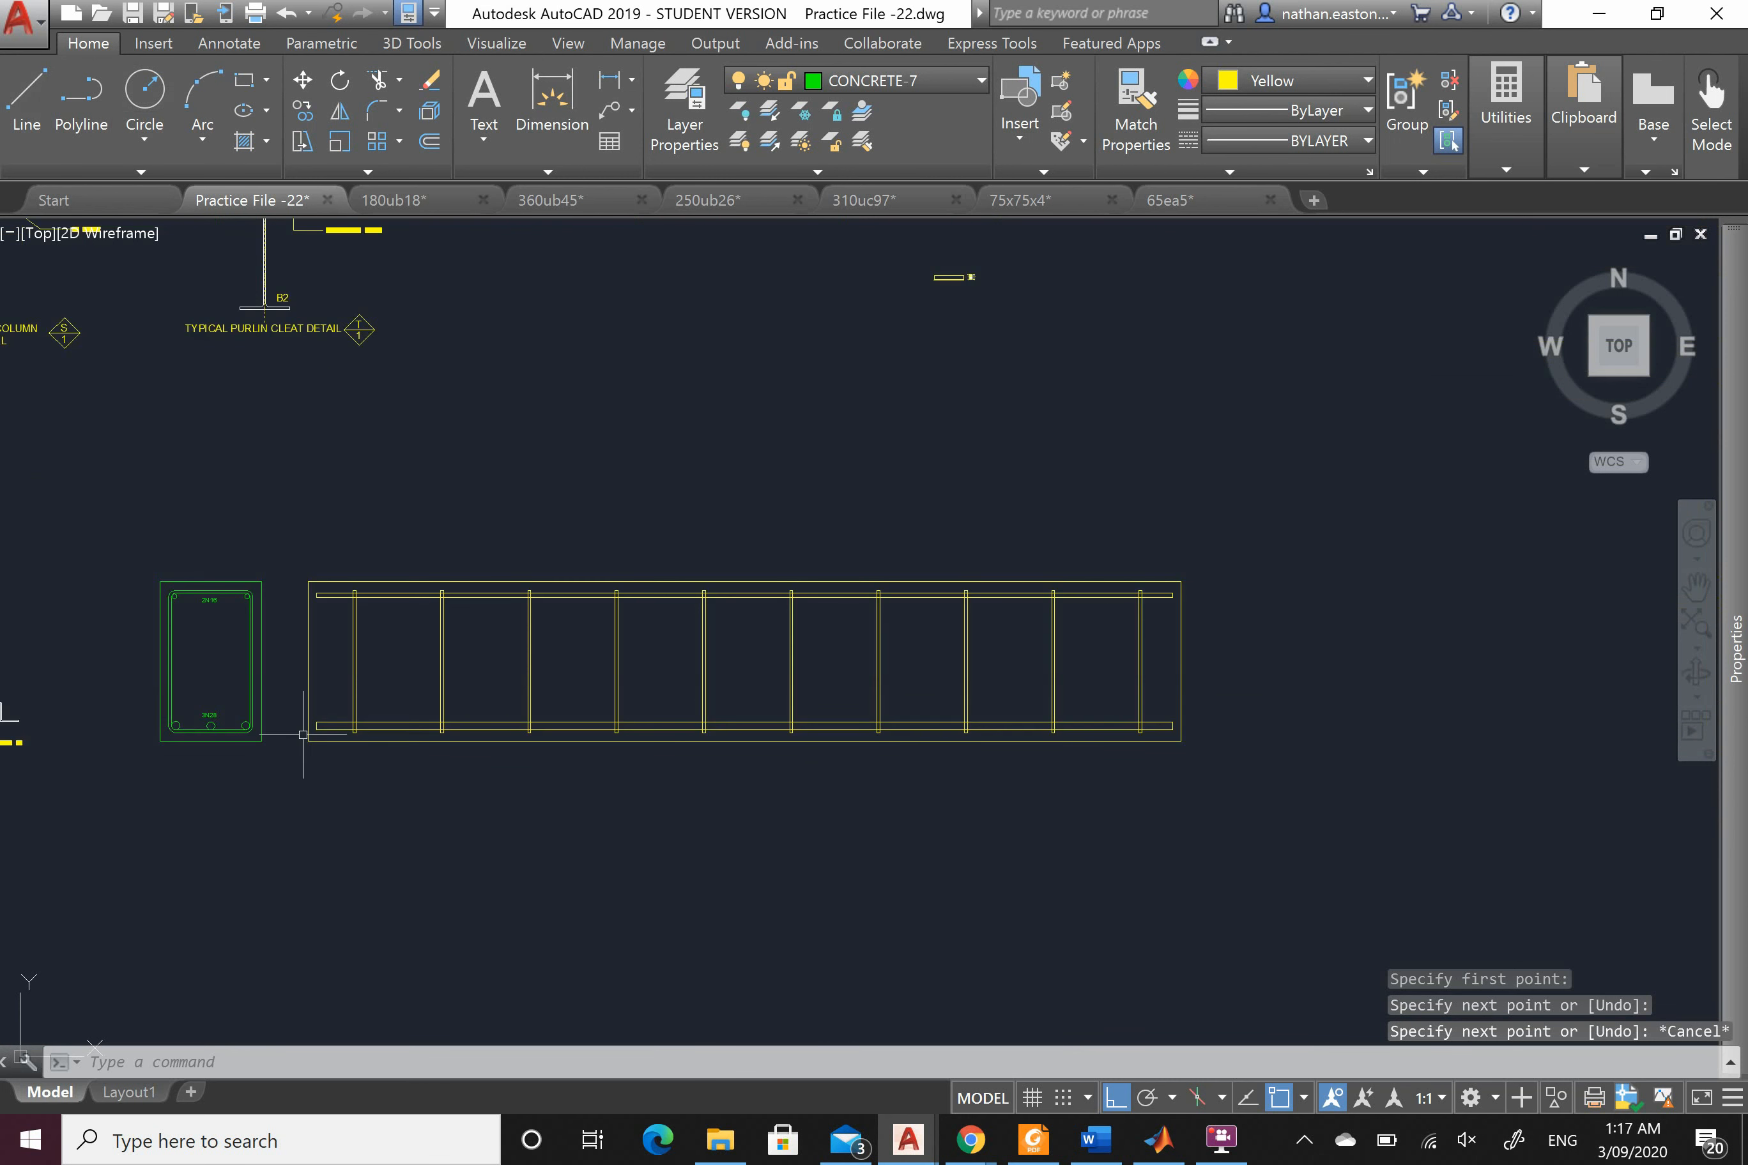
scroll(301, 727, "up", 2)
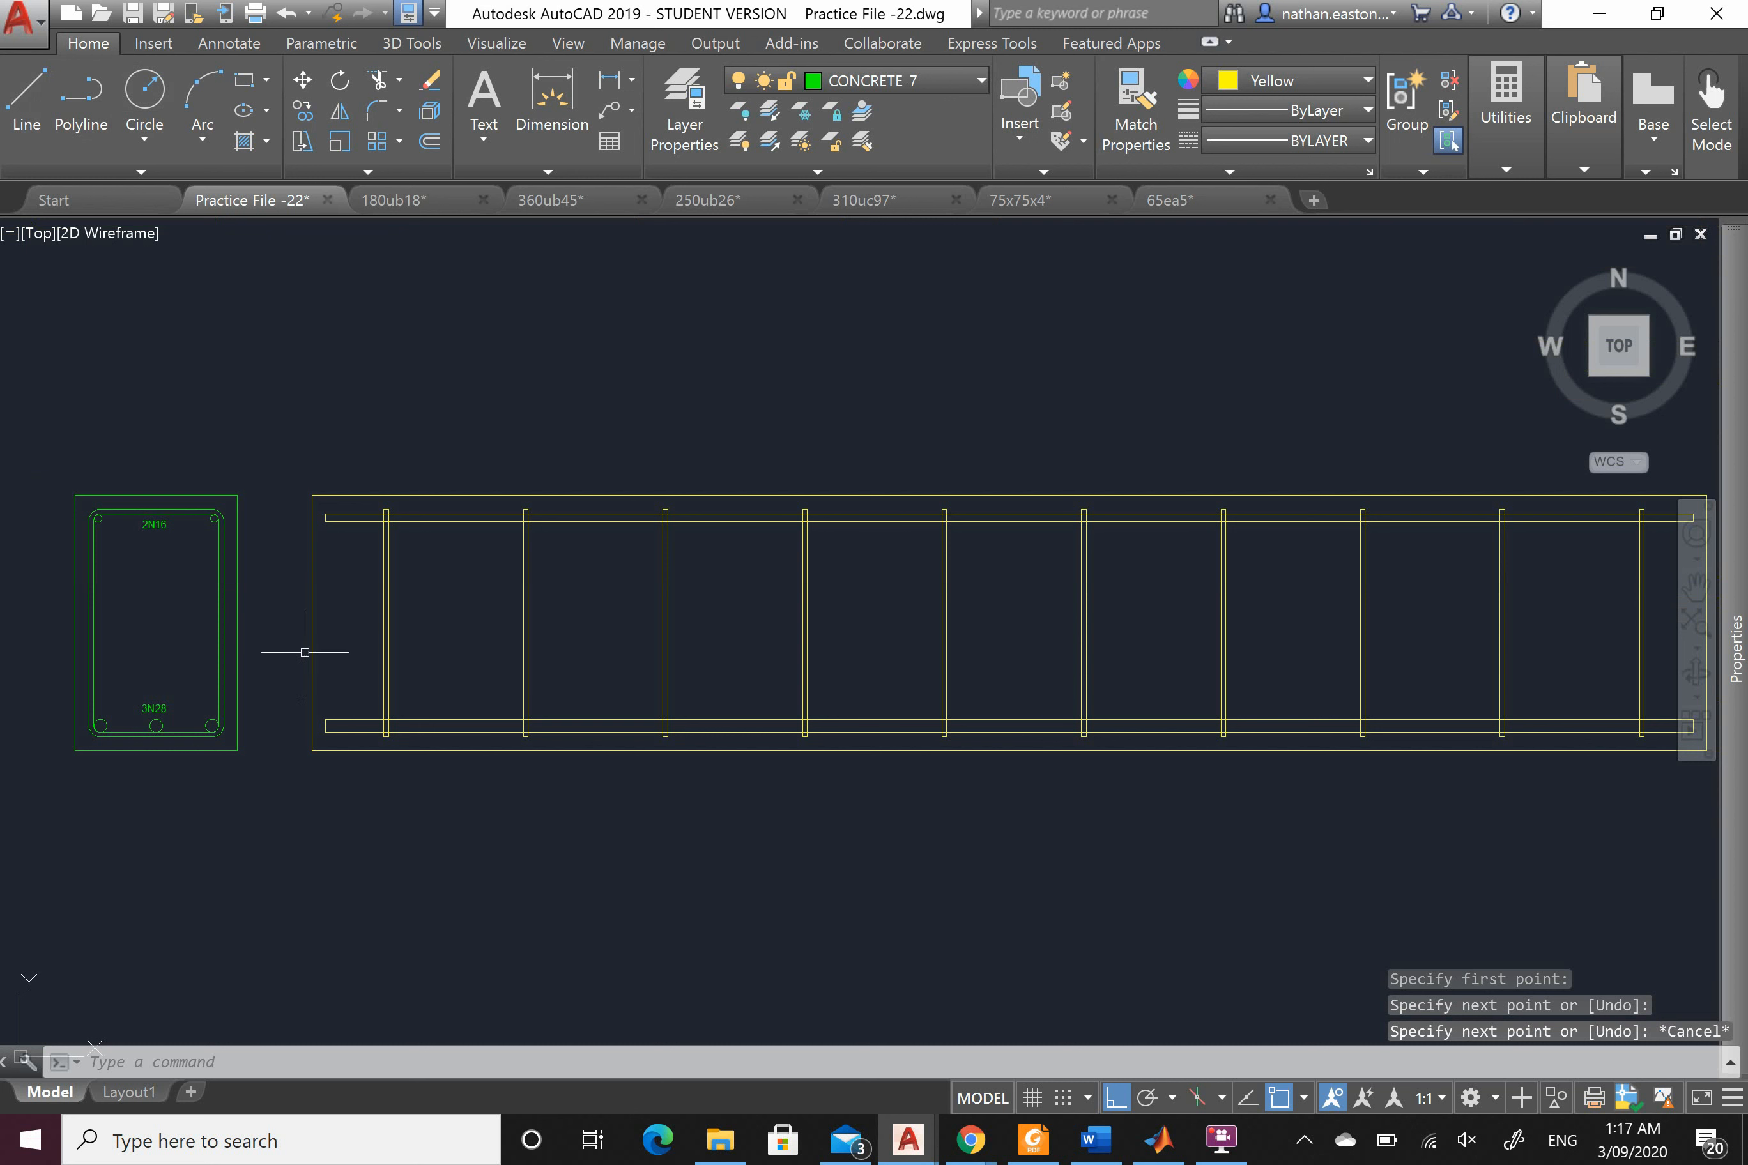
left_click(379, 80)
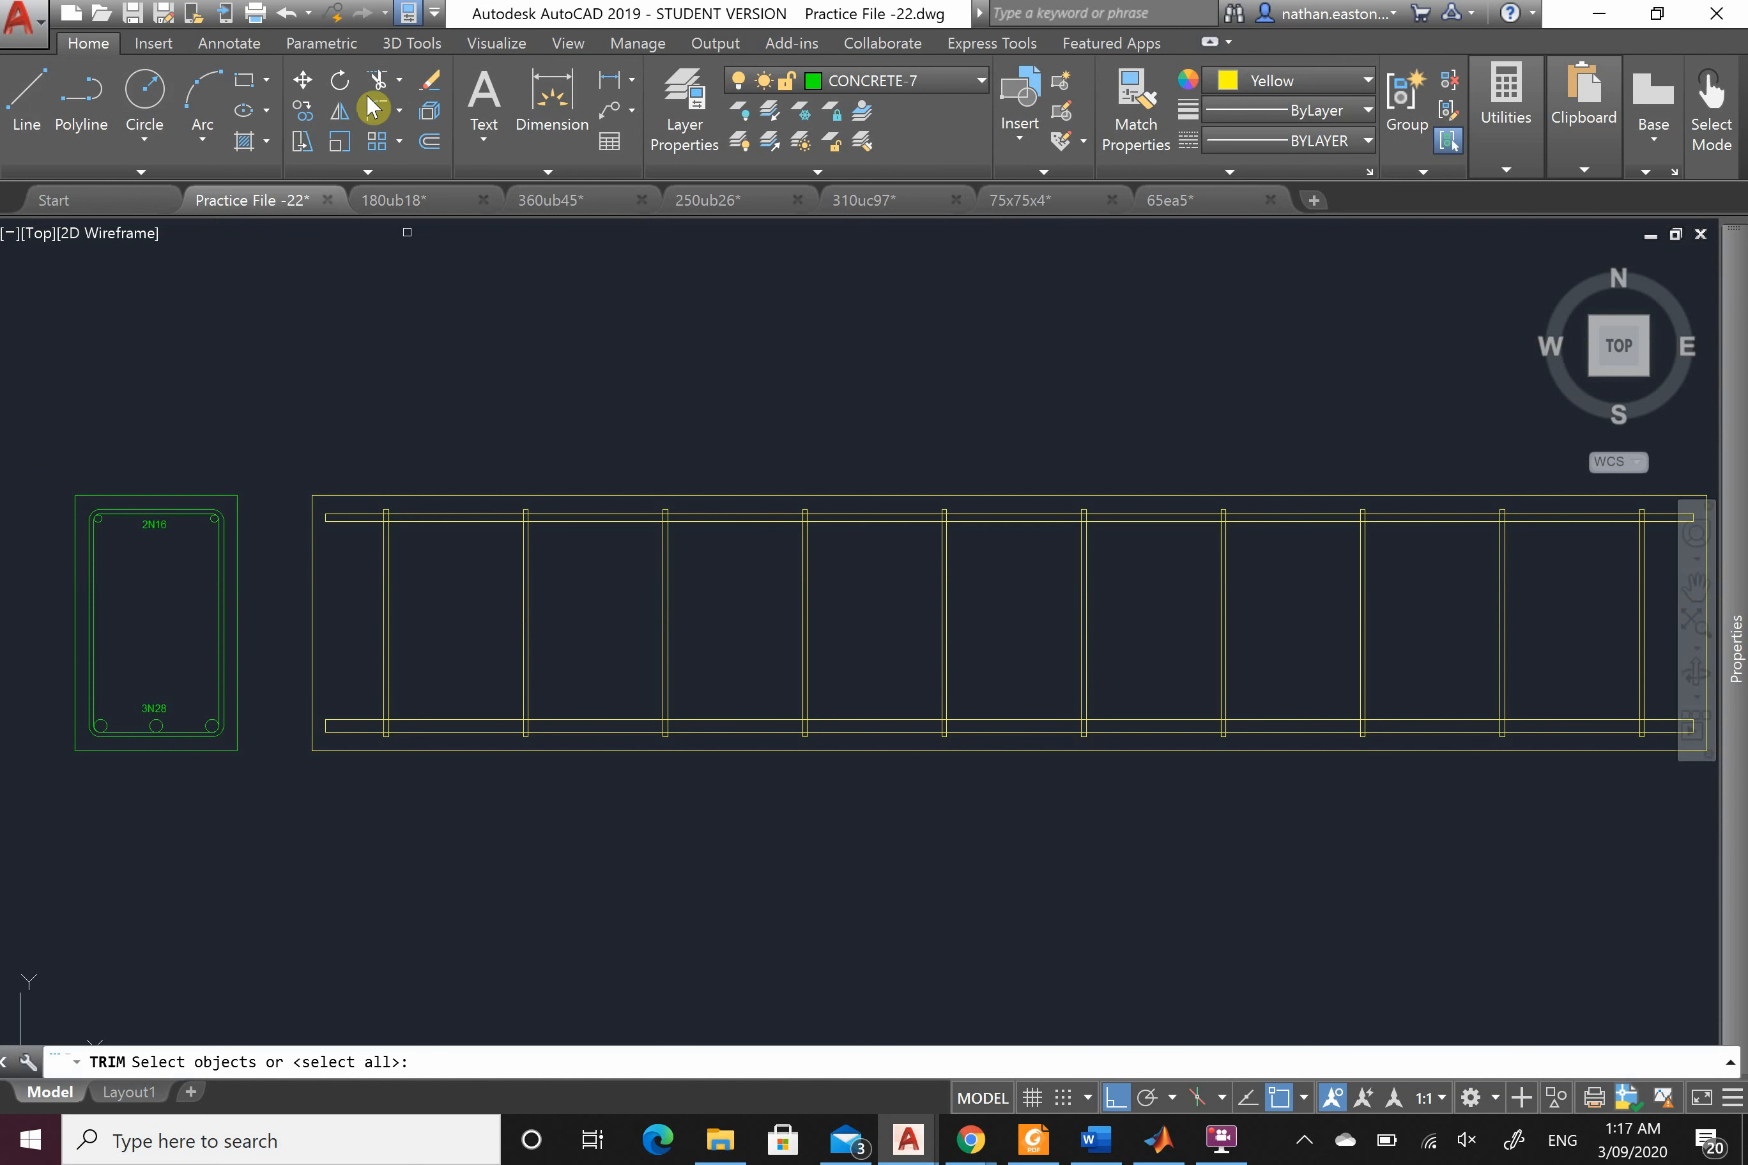
key("Return")
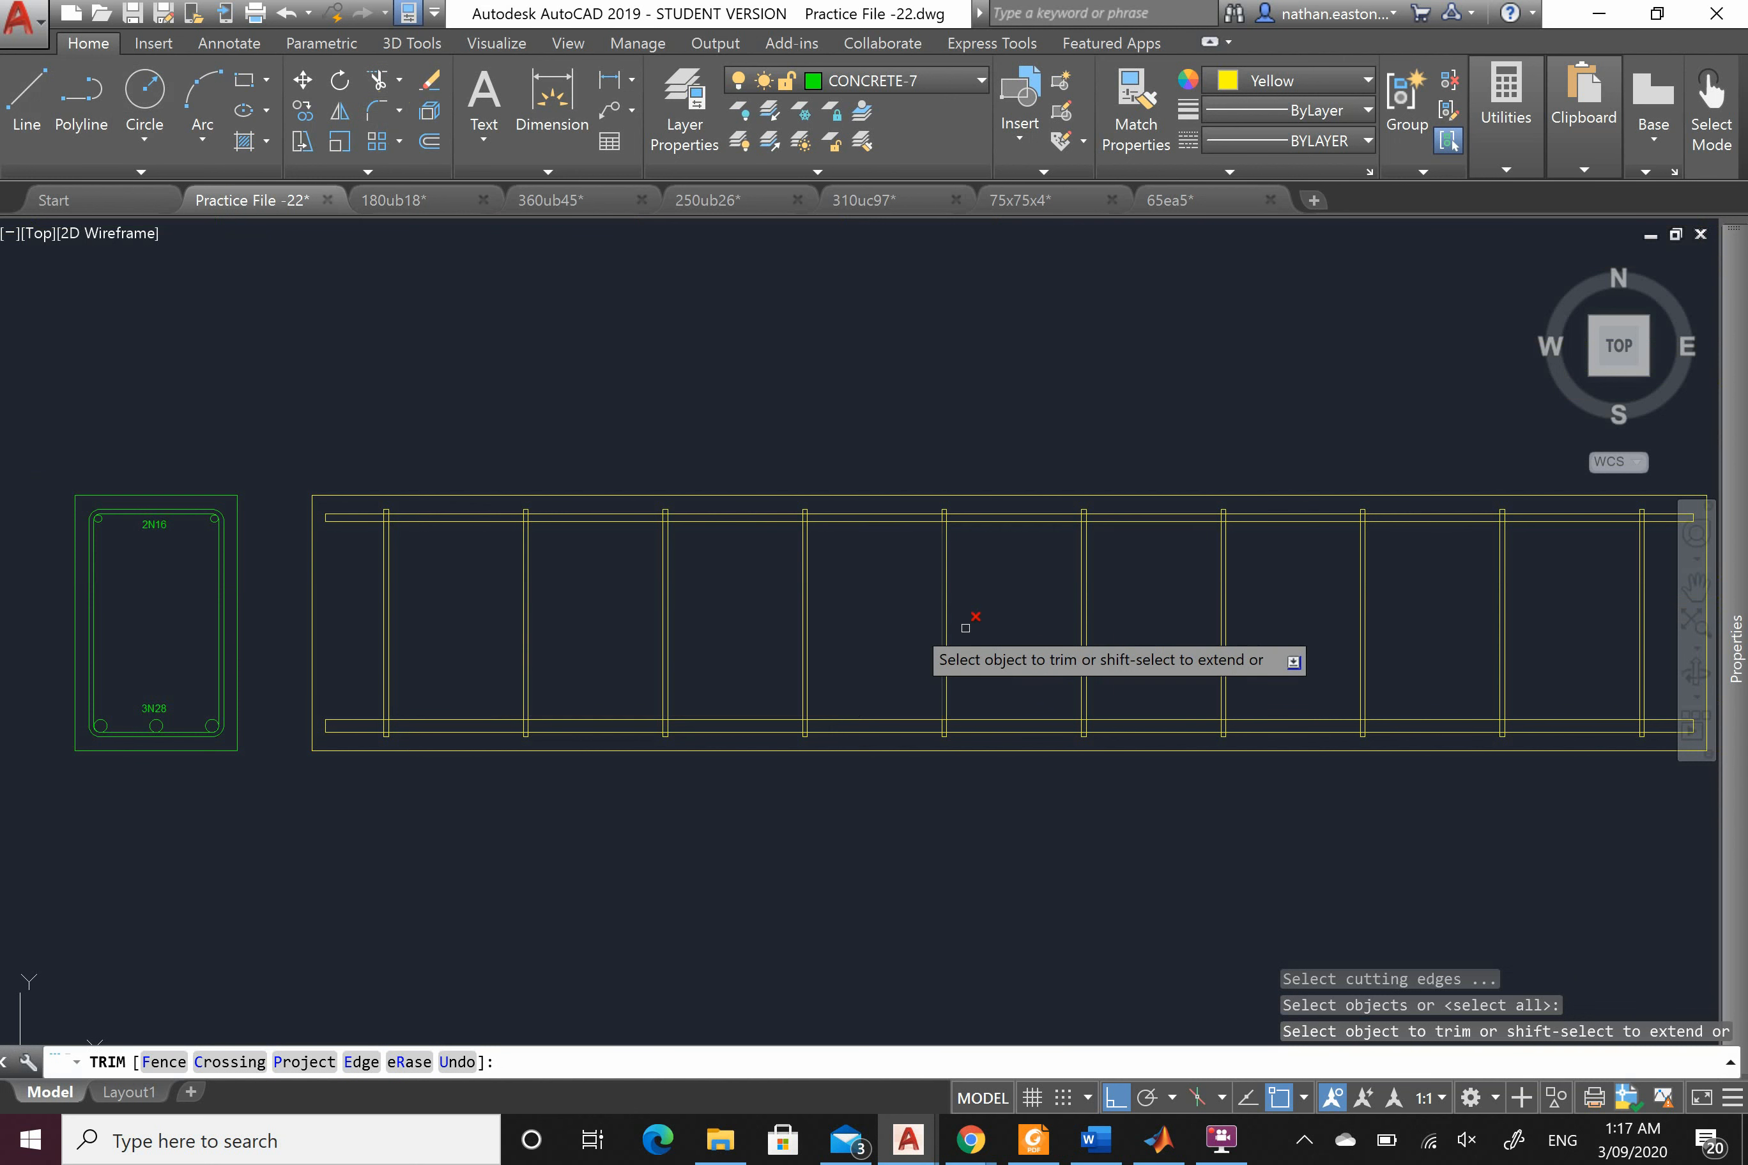
scroll(355, 567, "down", 2)
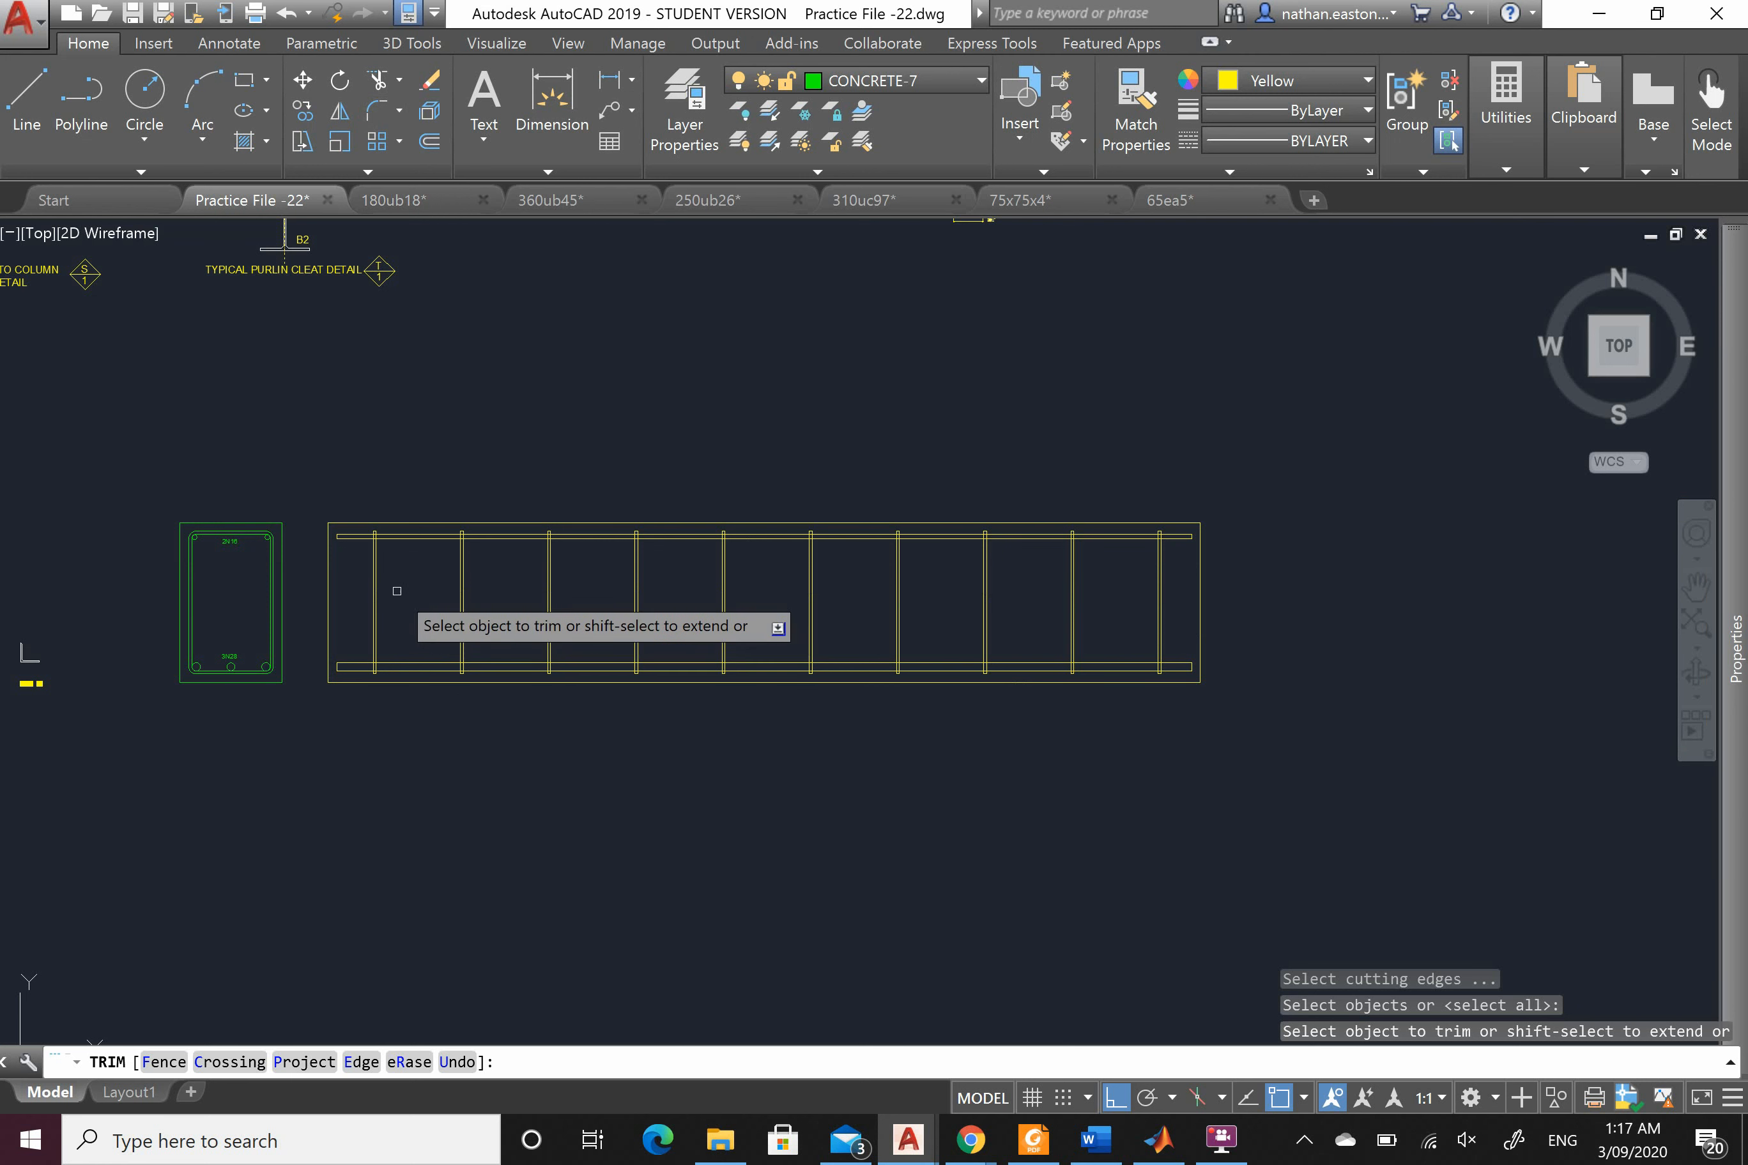
scroll(387, 583, "up", 5)
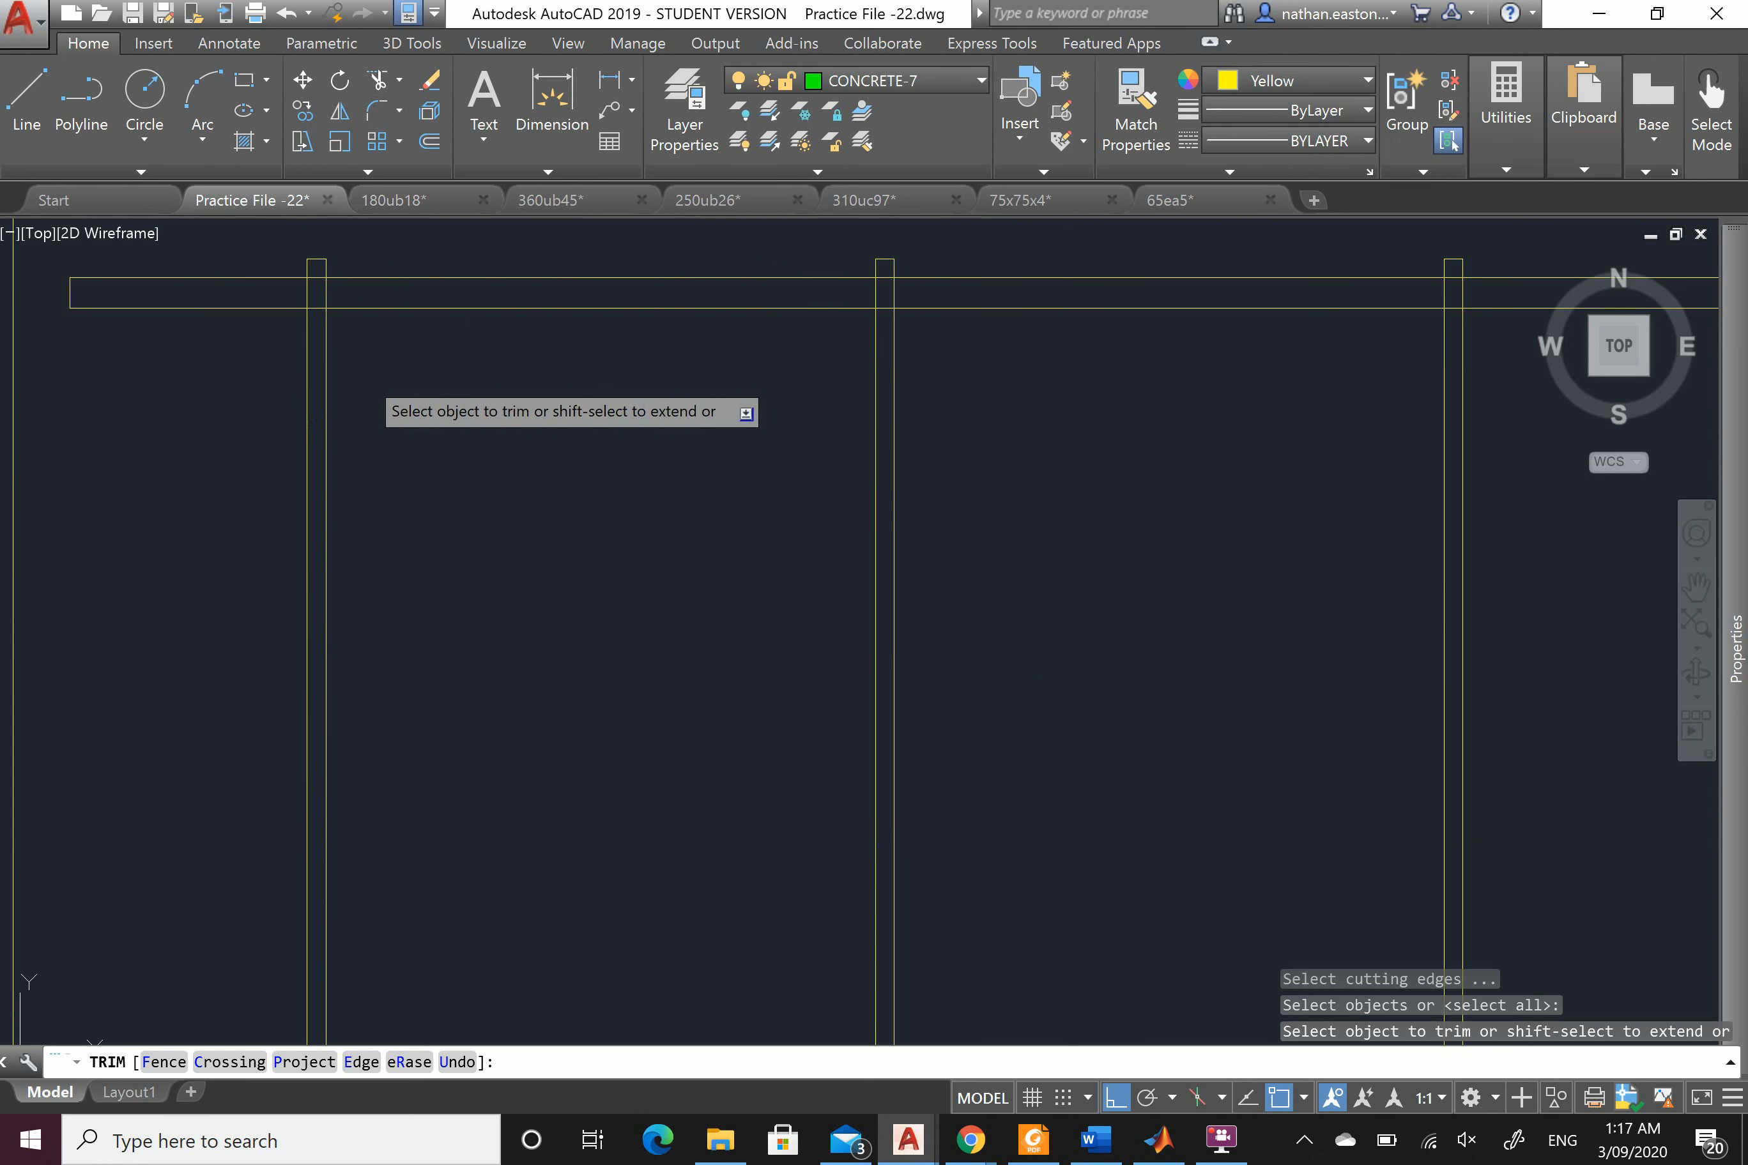
scroll(346, 349, "down", 4)
scroll(348, 350, "up", 4)
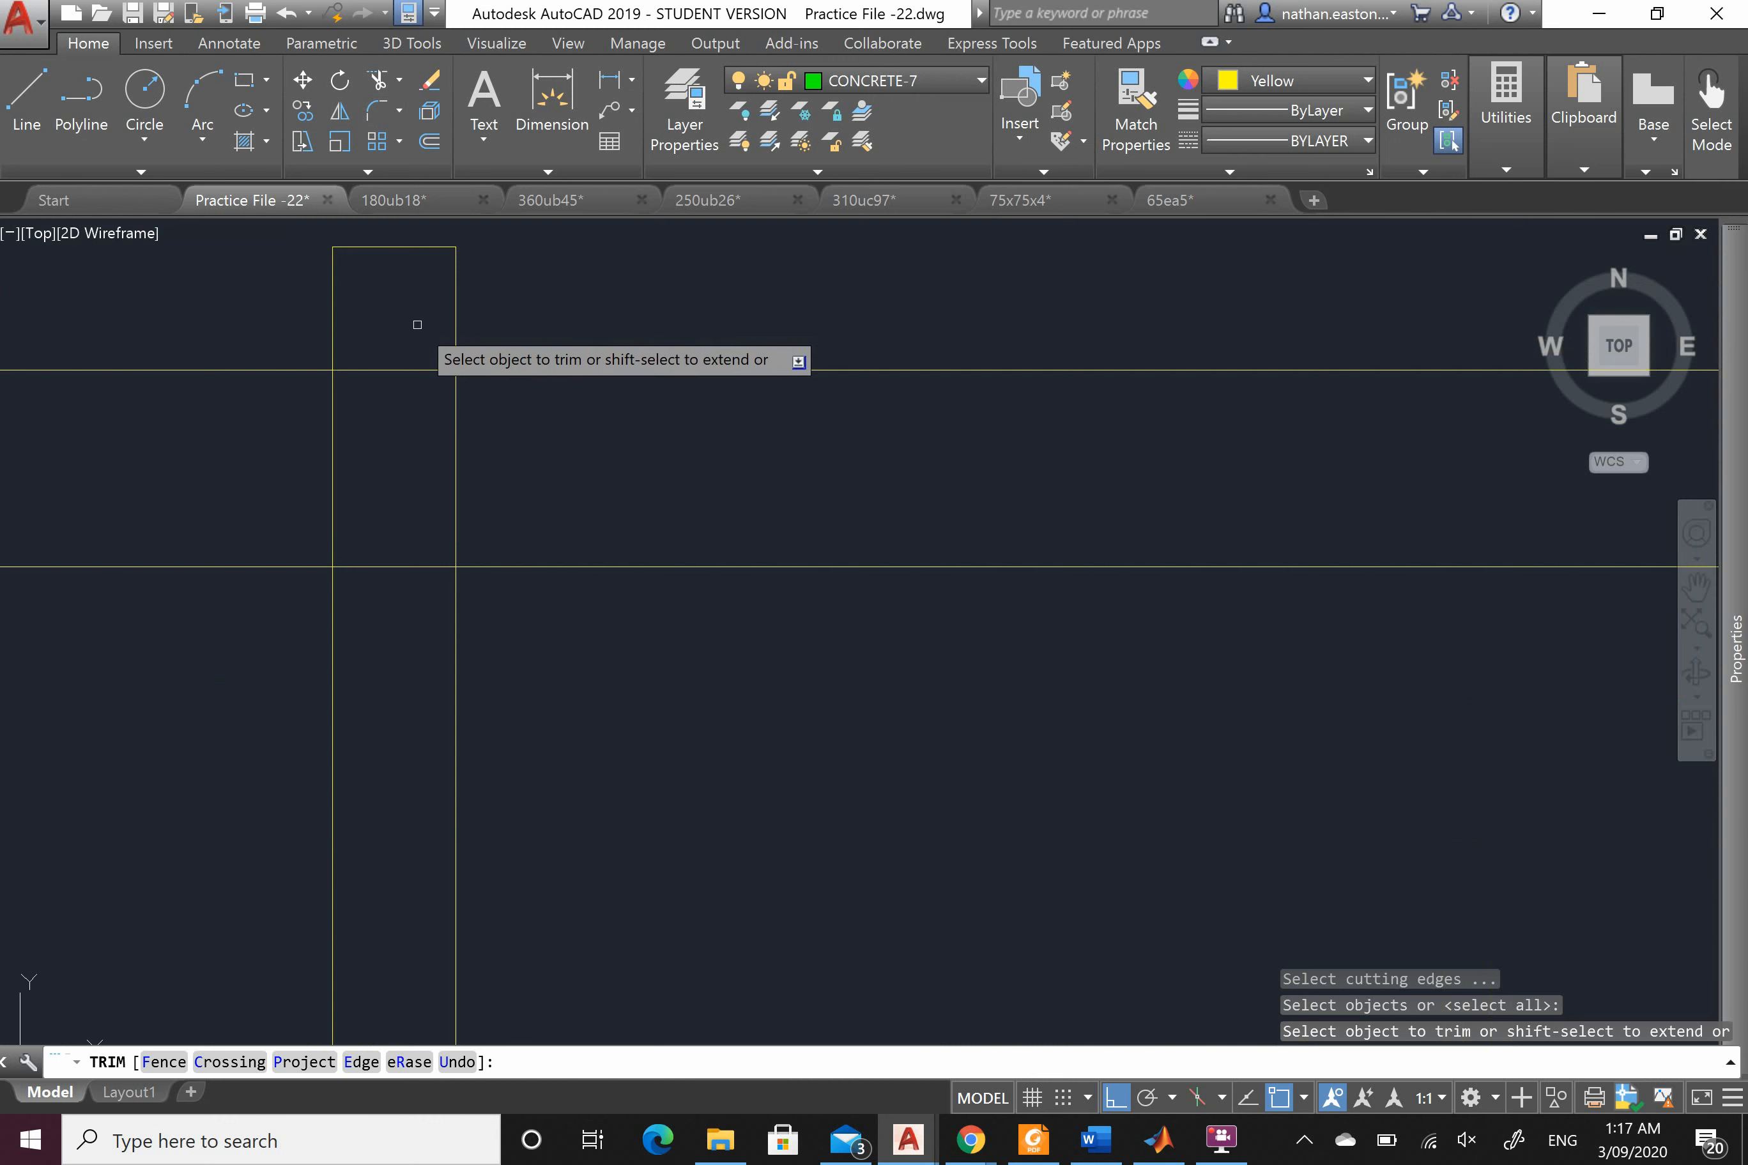
left_click(440, 282)
scroll(438, 289, "down", 4)
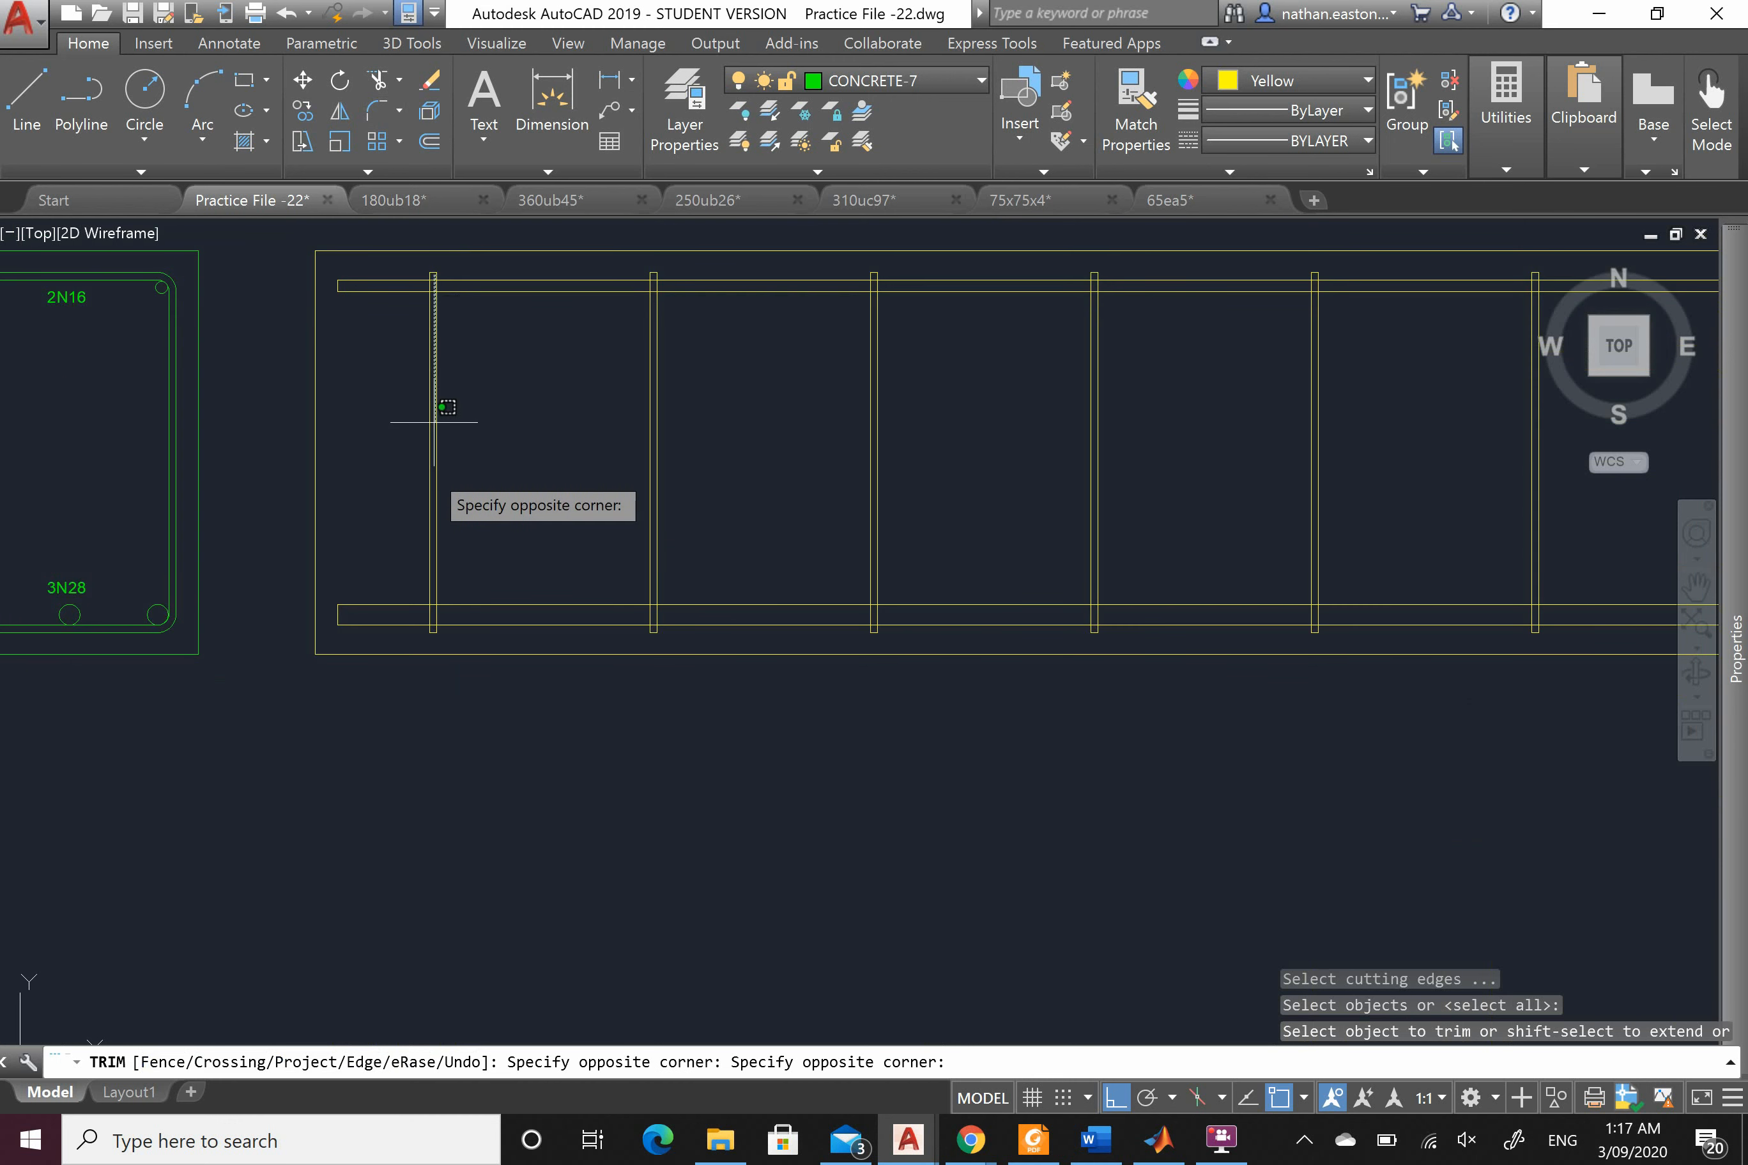
scroll(437, 624, "up", 5)
left_click(453, 660)
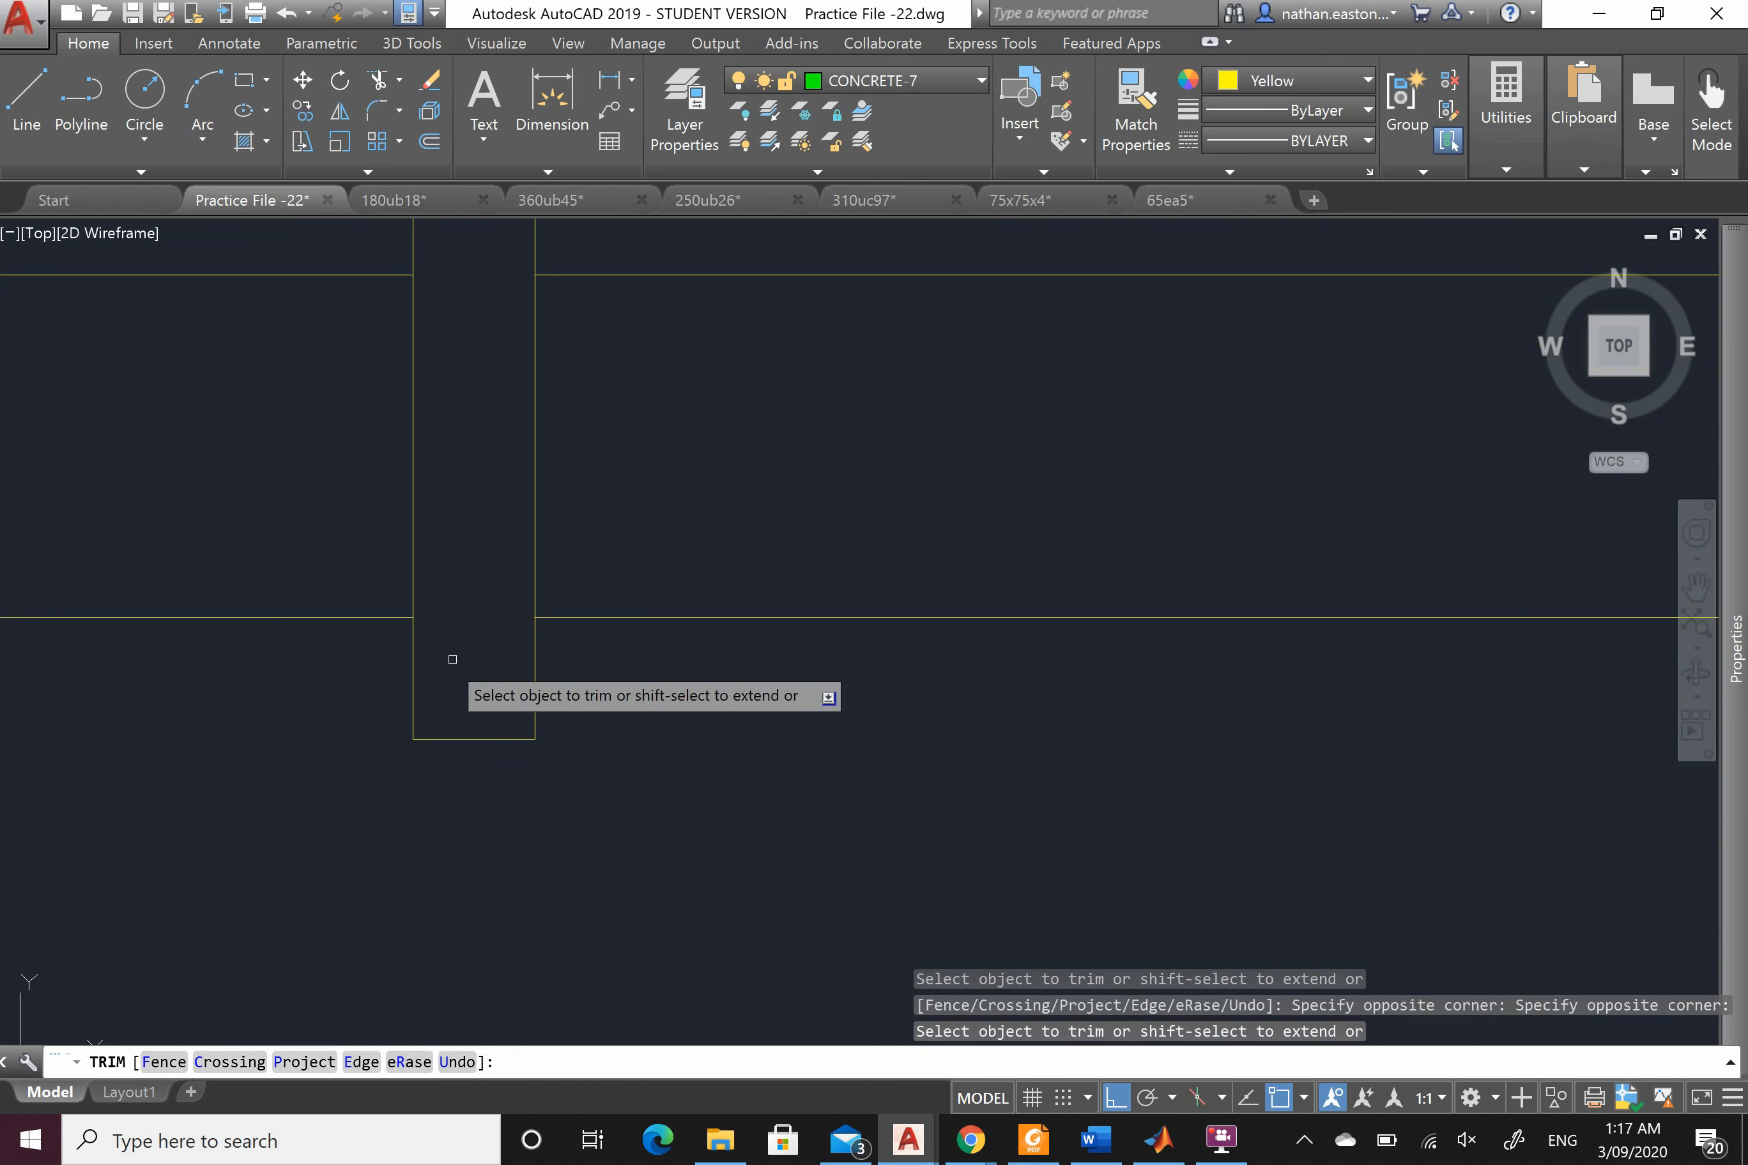
Step: Trim the top and bottom bar lines that run through the second stirrup from the left
scroll(379, 736, "down", 4)
scroll(940, 718, "up", 4)
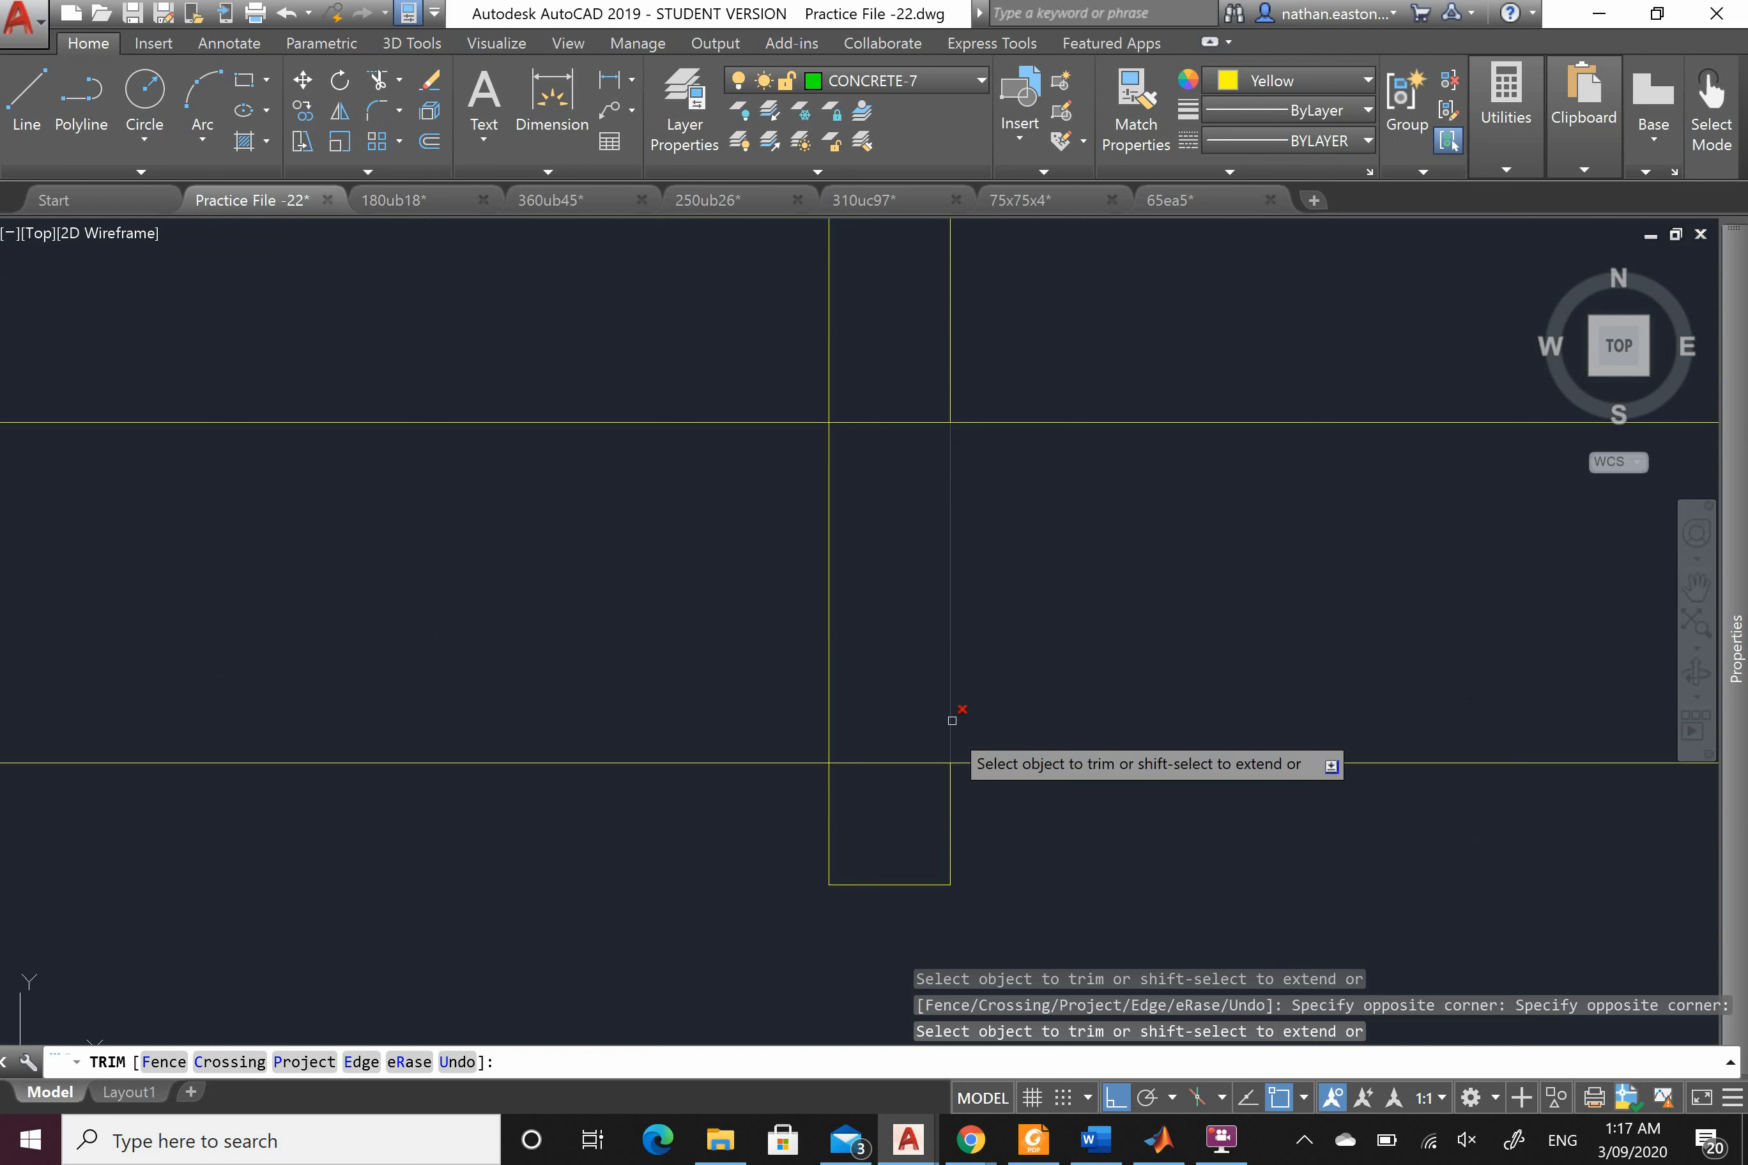
left_click(934, 796)
scroll(877, 899, "down", 4)
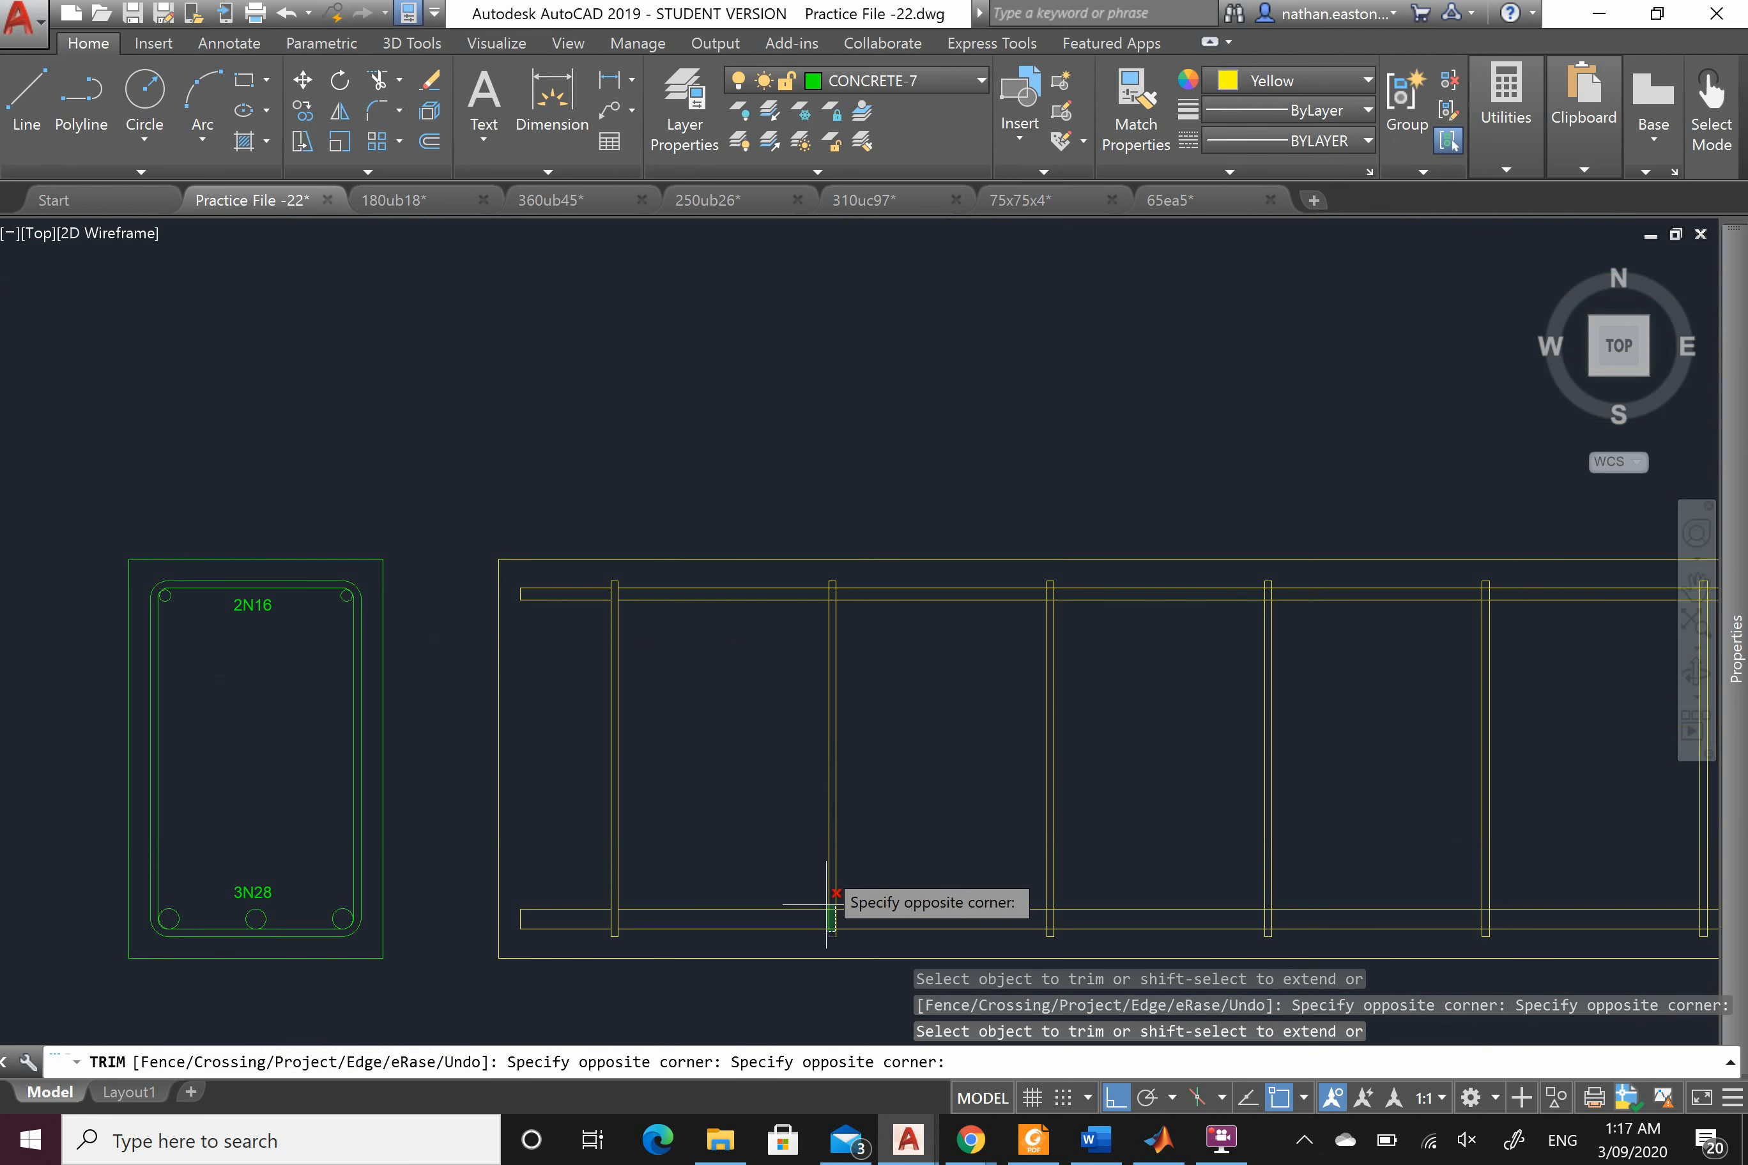
scroll(827, 902, "up", 4)
scroll(833, 586, "up", 3)
left_click(797, 591)
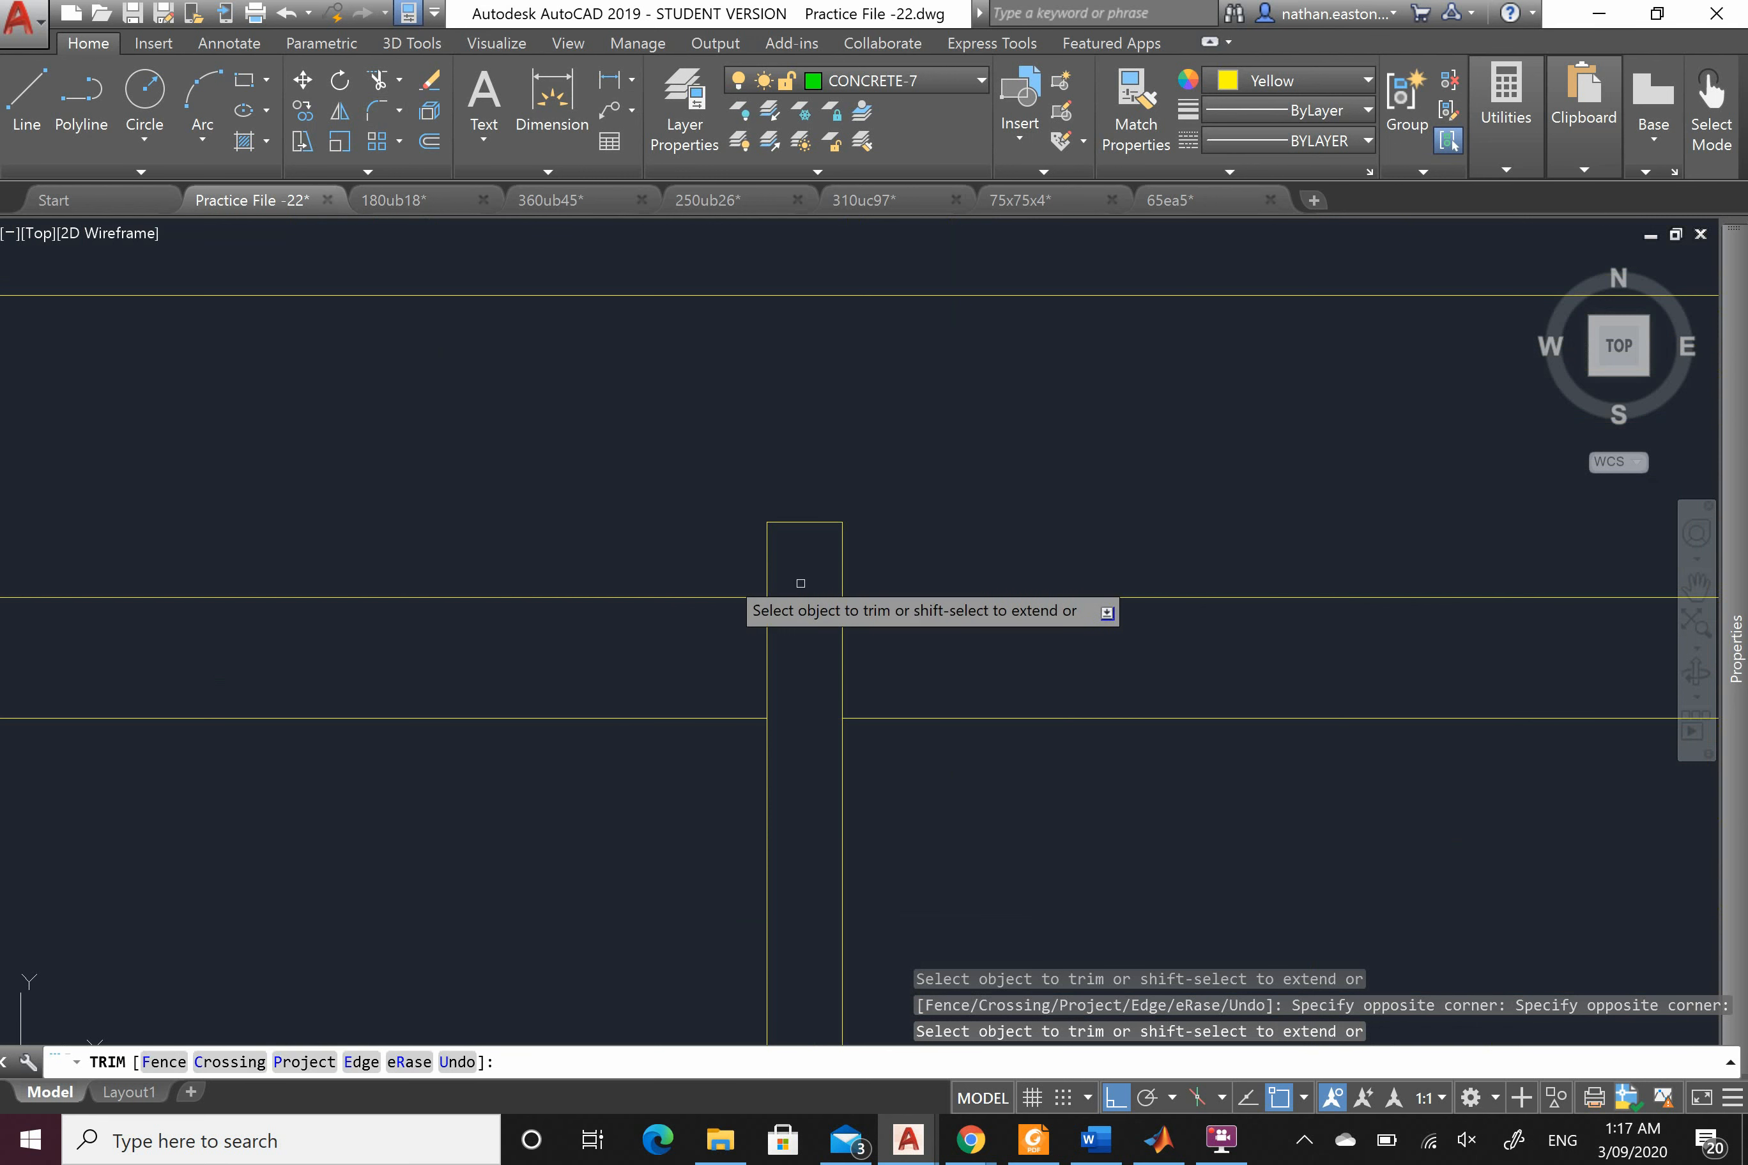
Step: Trim the bar lines inside the third stirrup from the left, at both the top and bottom bars
scroll(616, 485, "down", 4)
scroll(869, 481, "up", 4)
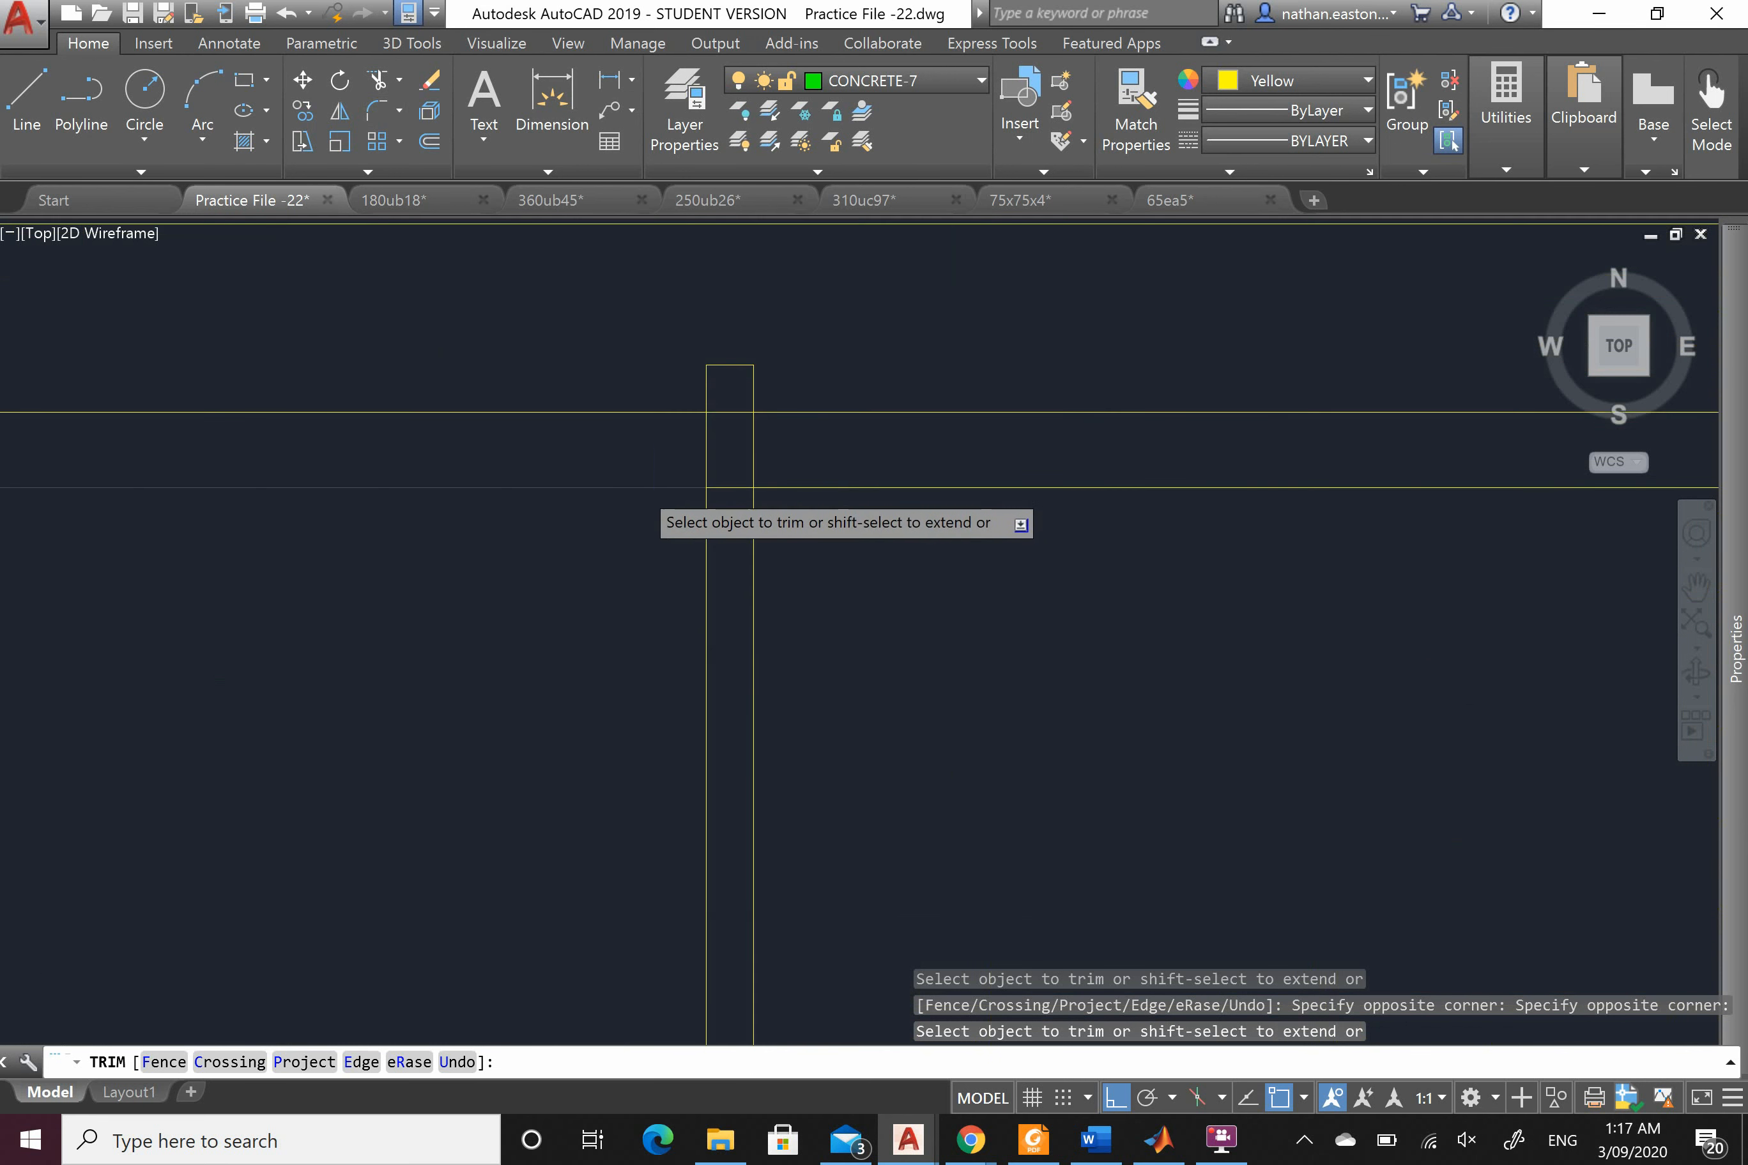
scroll(865, 583, "down", 4)
scroll(667, 605, "up", 2)
scroll(679, 351, "up", 4)
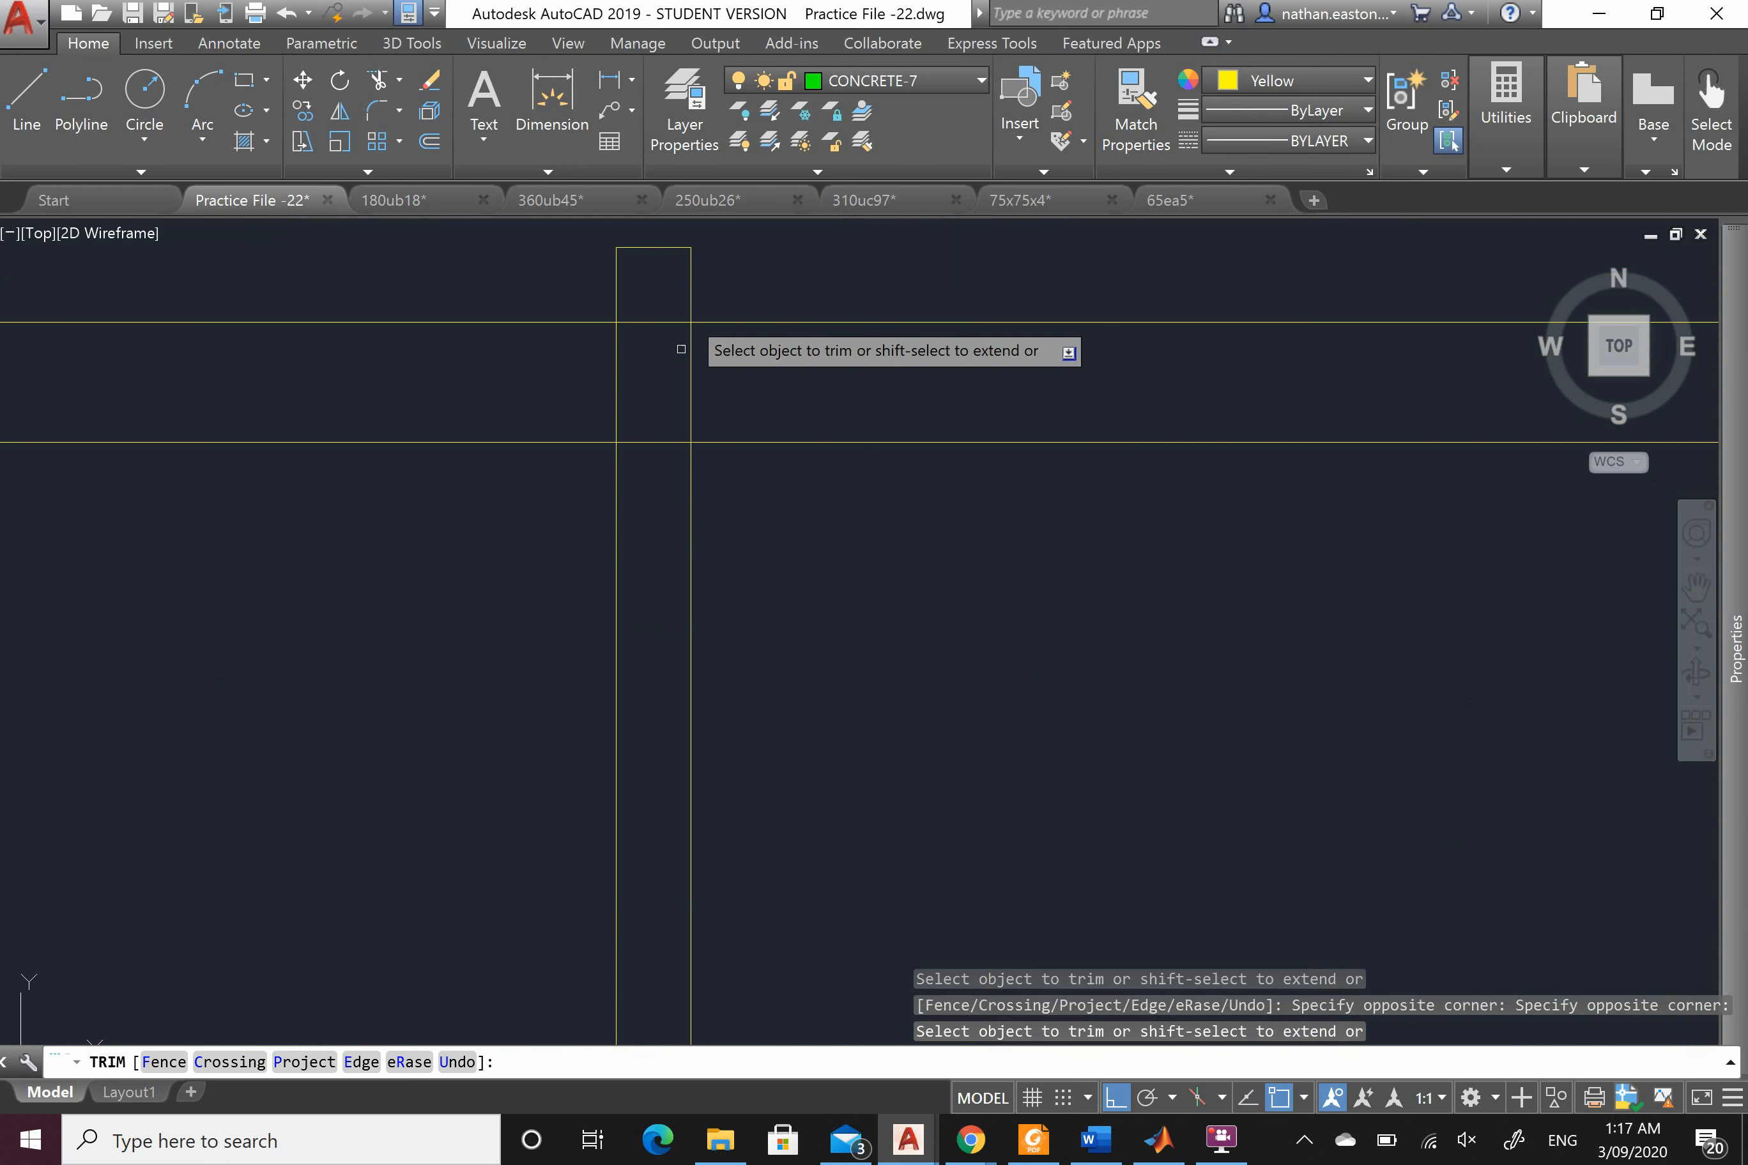
left_click(686, 273)
scroll(686, 268, "down", 5)
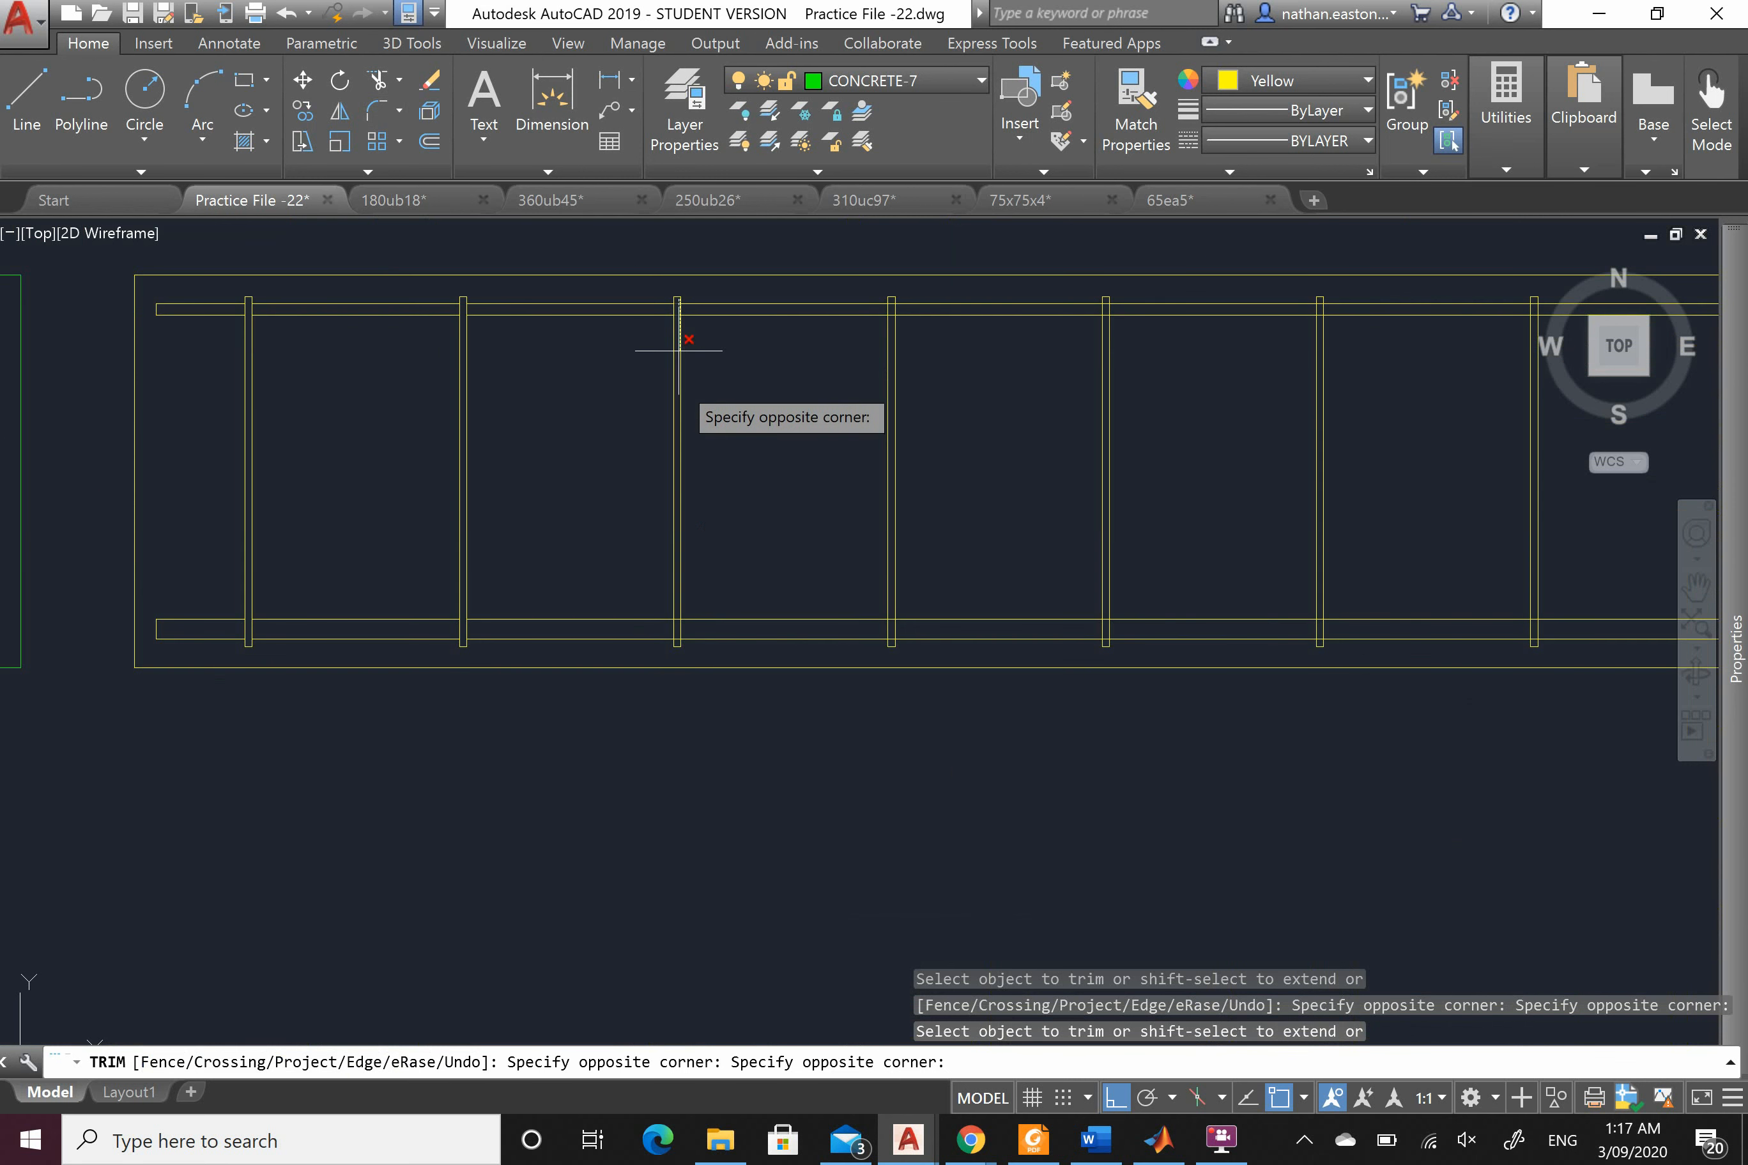
scroll(696, 604, "up", 6)
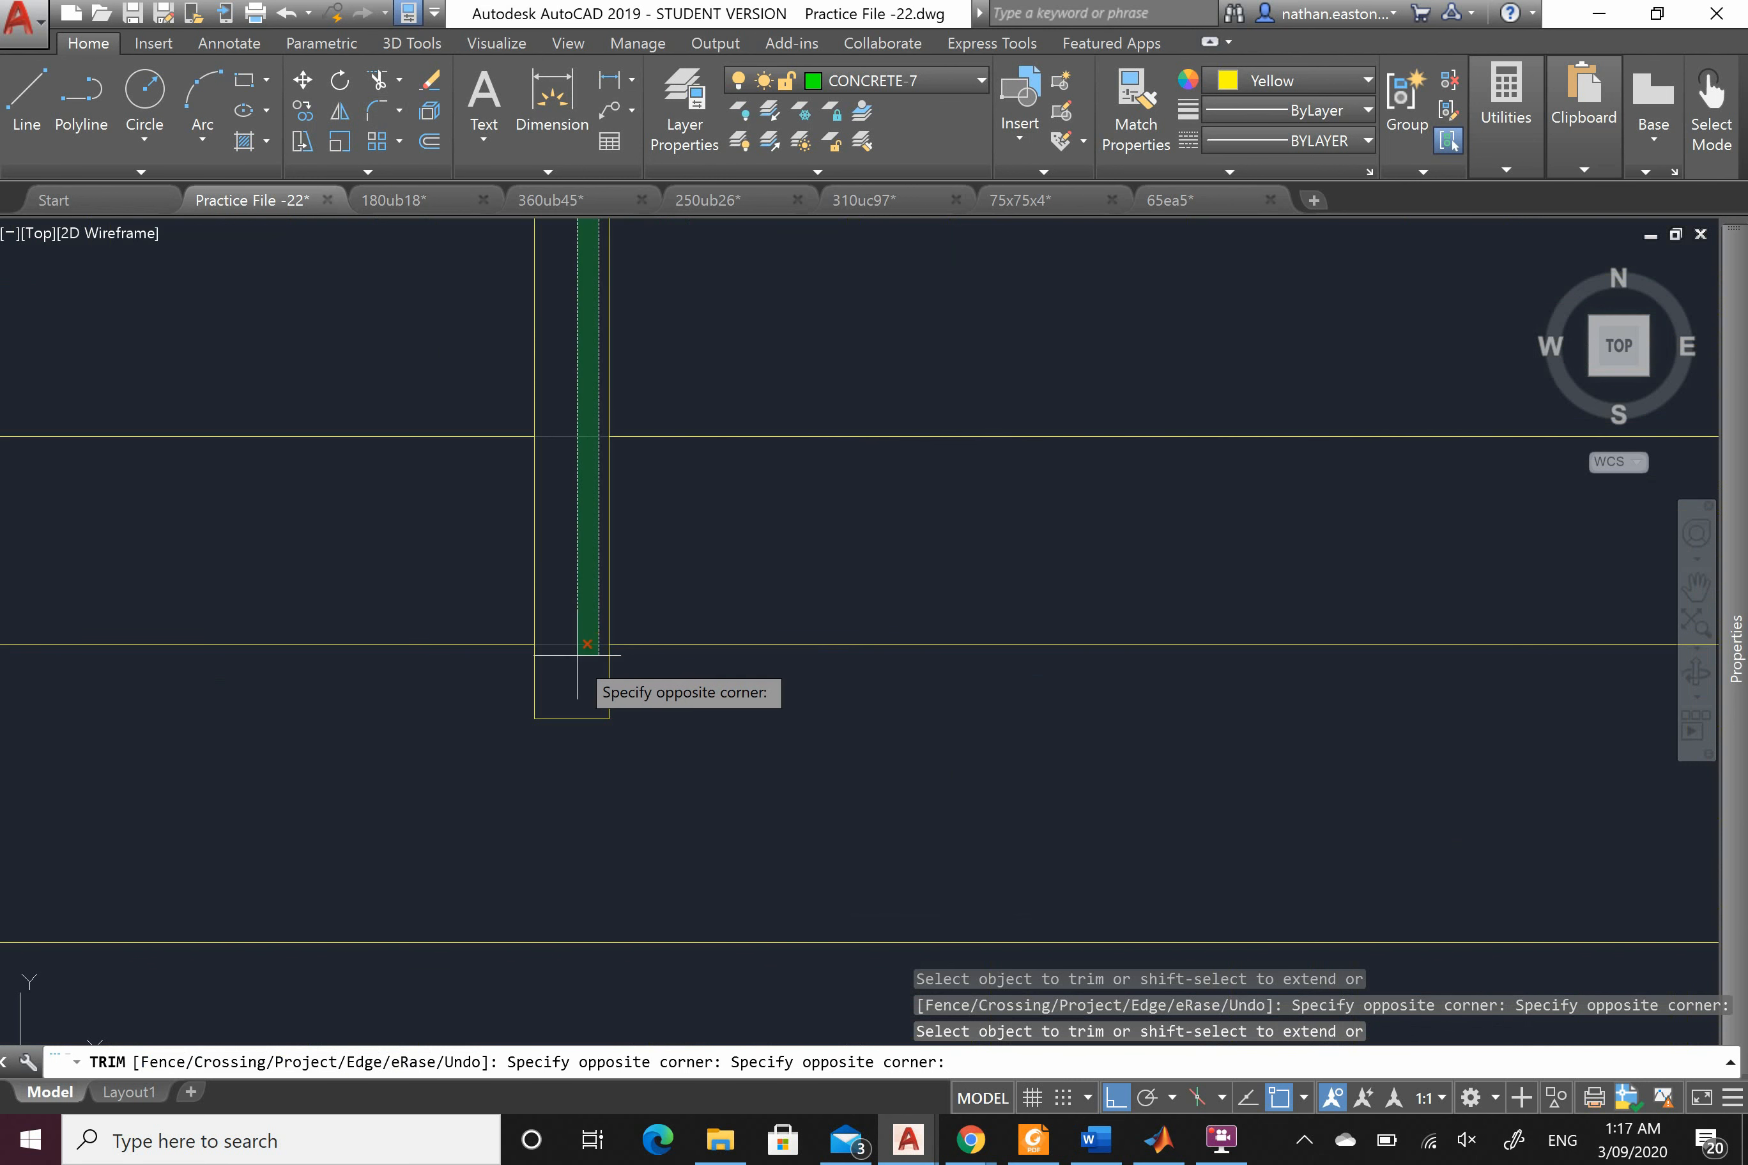
Step: Trim away the bottom and top bar segments inside the fourth stirrup from the left
scroll(436, 729, "down", 5)
scroll(1053, 719, "up", 5)
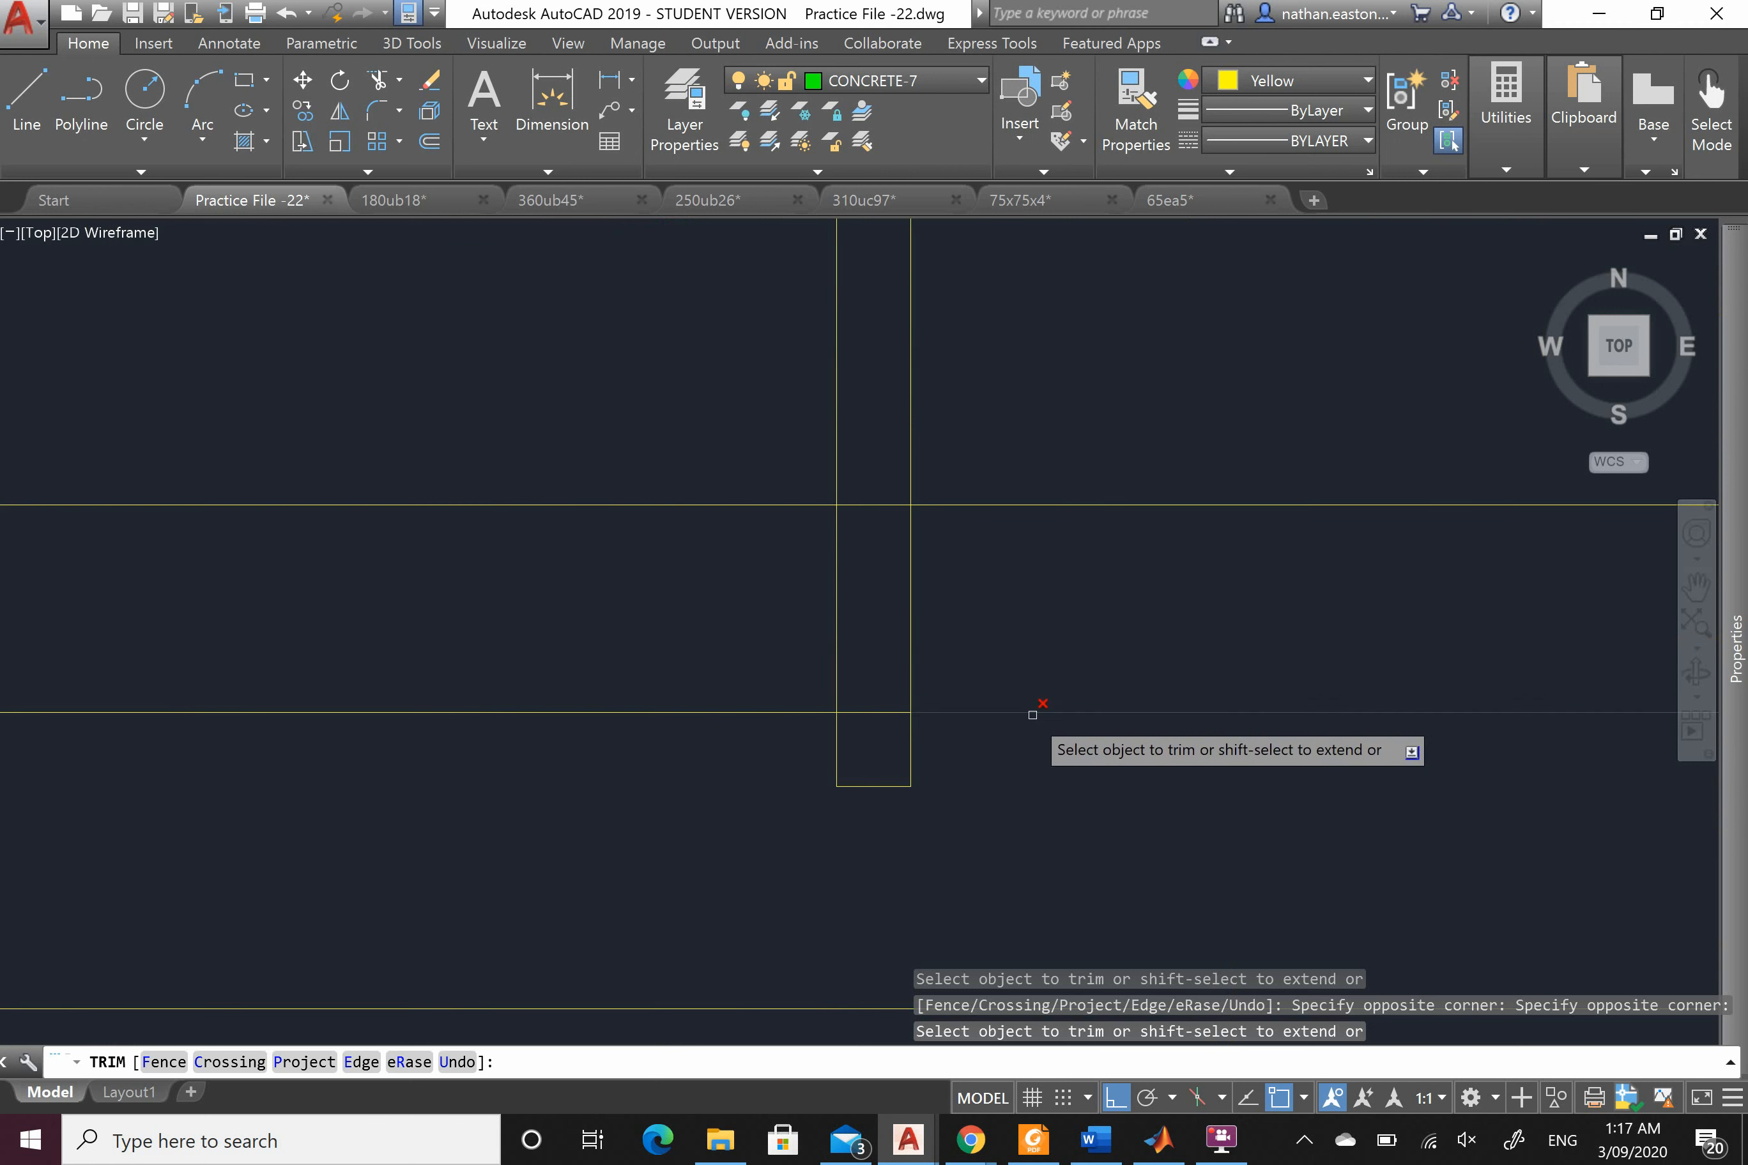
left_click(896, 745)
scroll(897, 827, "down", 5)
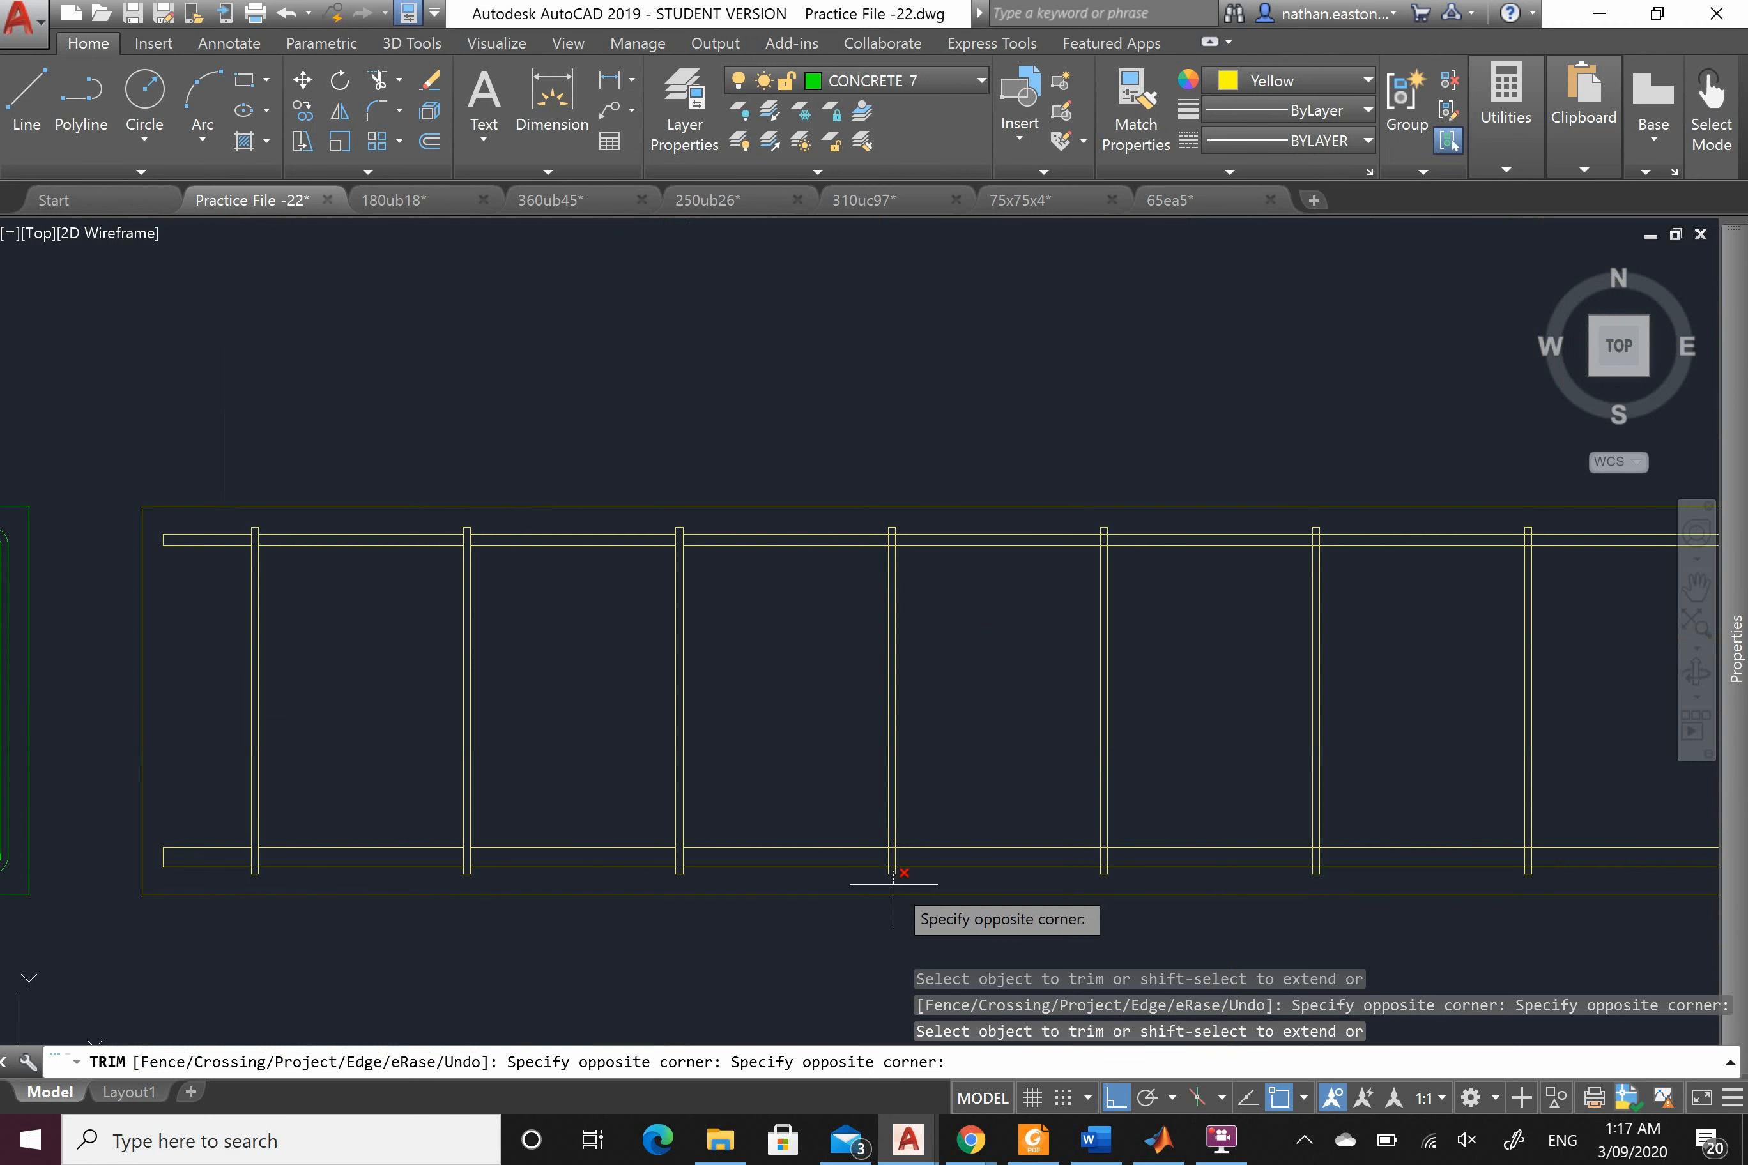
scroll(914, 571, "up", 5)
scroll(873, 625, "up", 5)
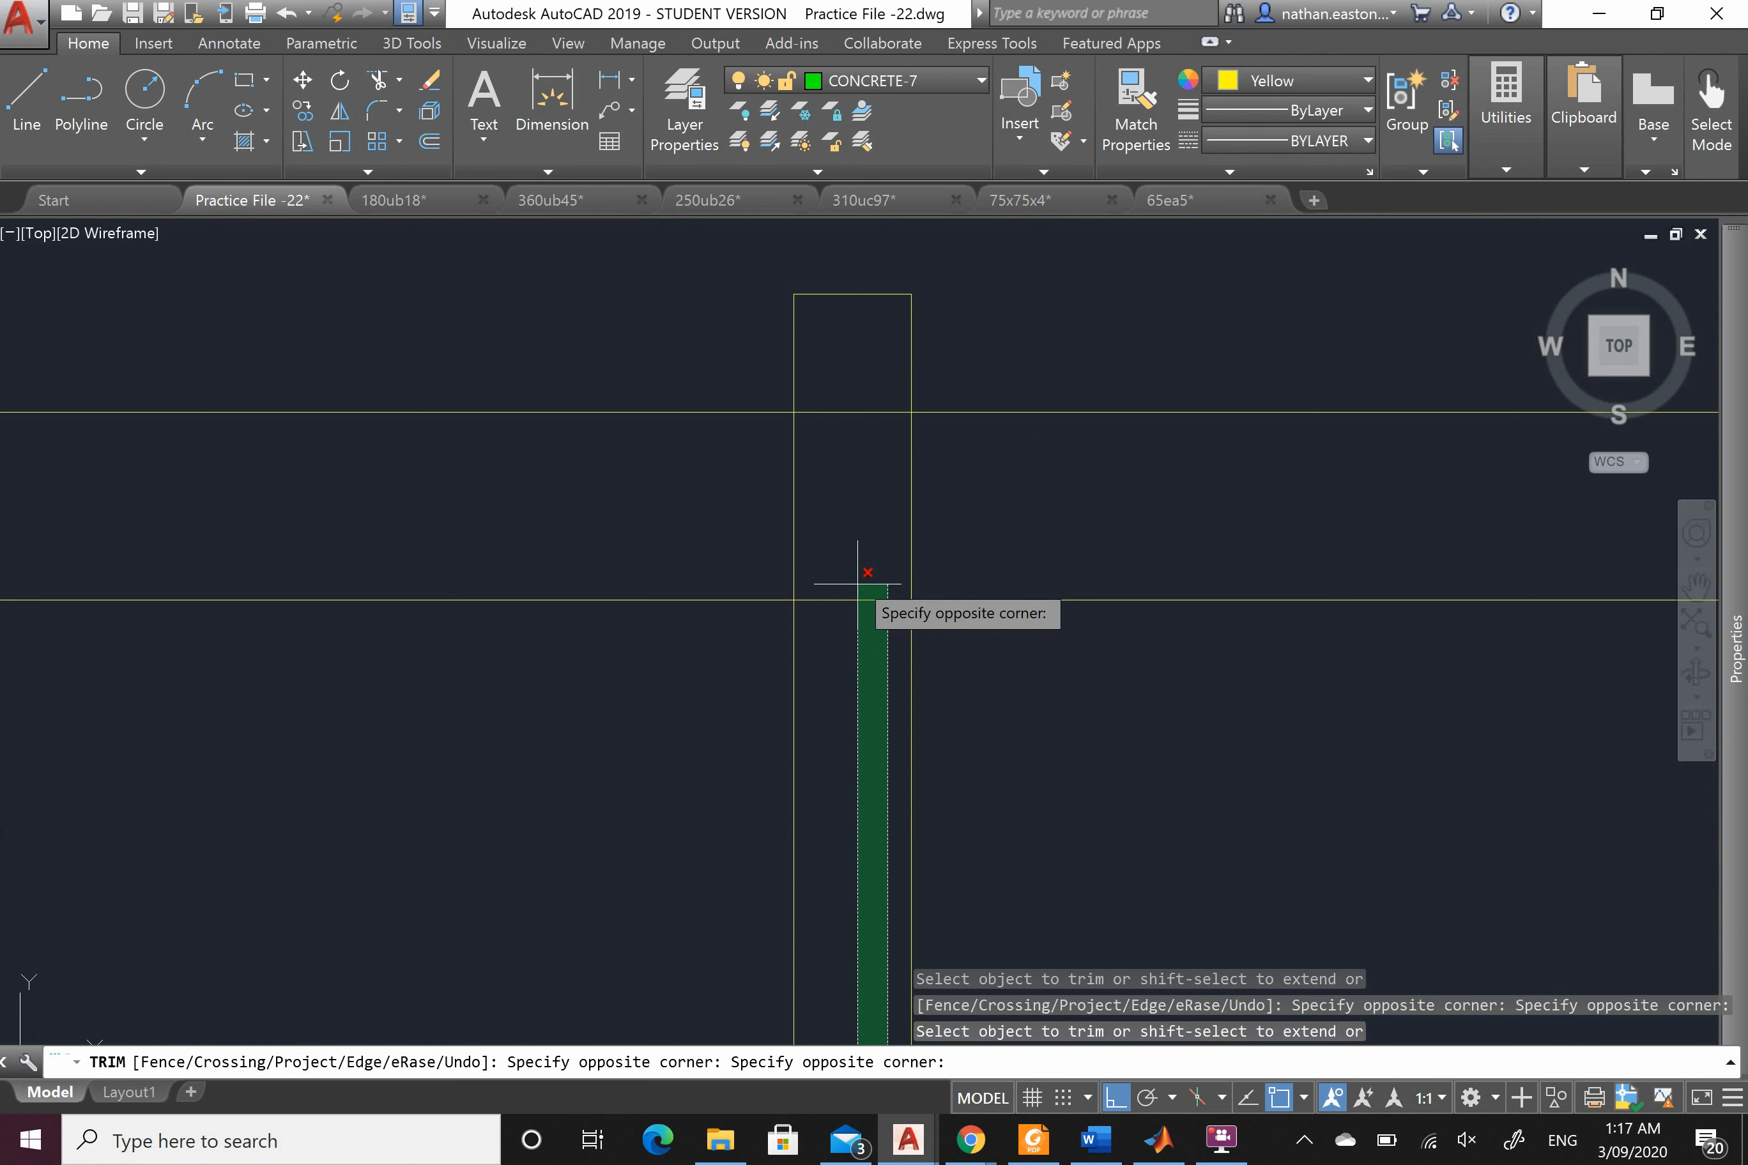
left_click(838, 388)
Step: Trim the top and bottom bar lines that pass through the fifth stirrup from the left
scroll(837, 389, "down", 5)
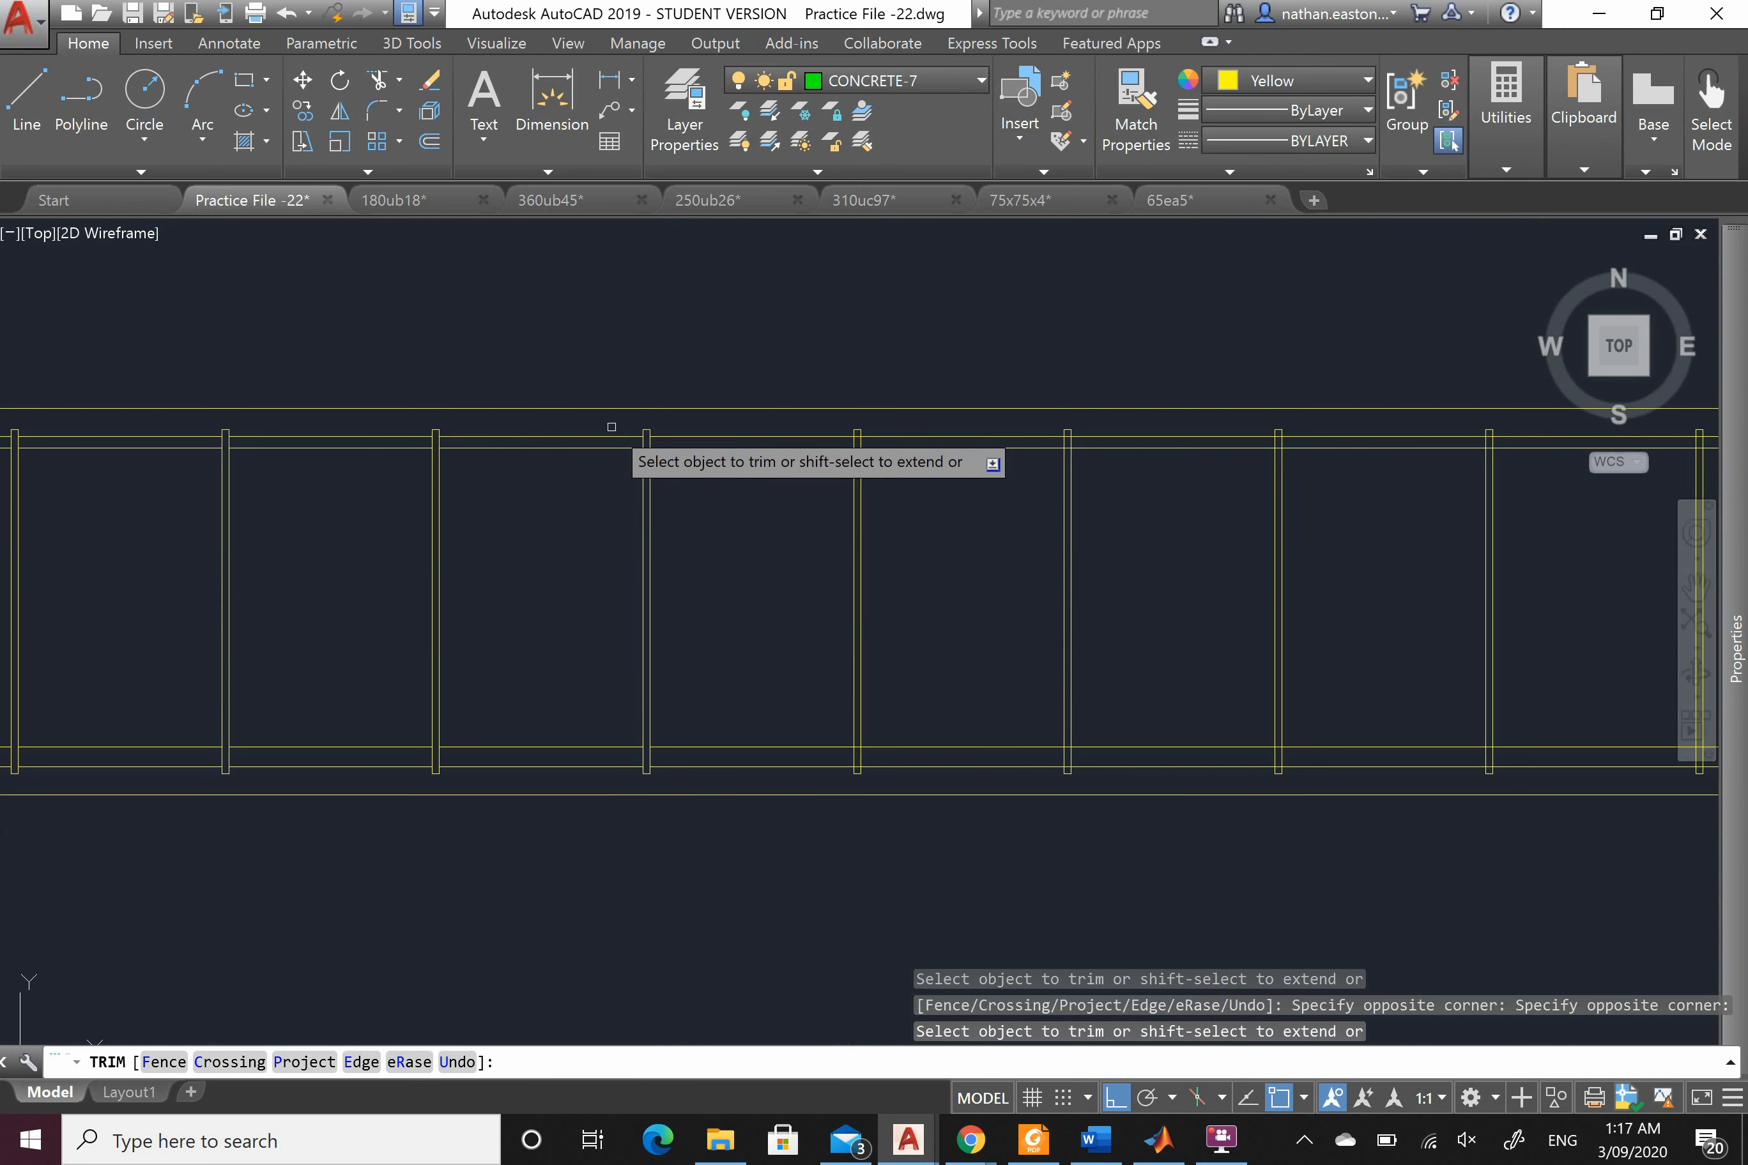
scroll(828, 444, "up", 5)
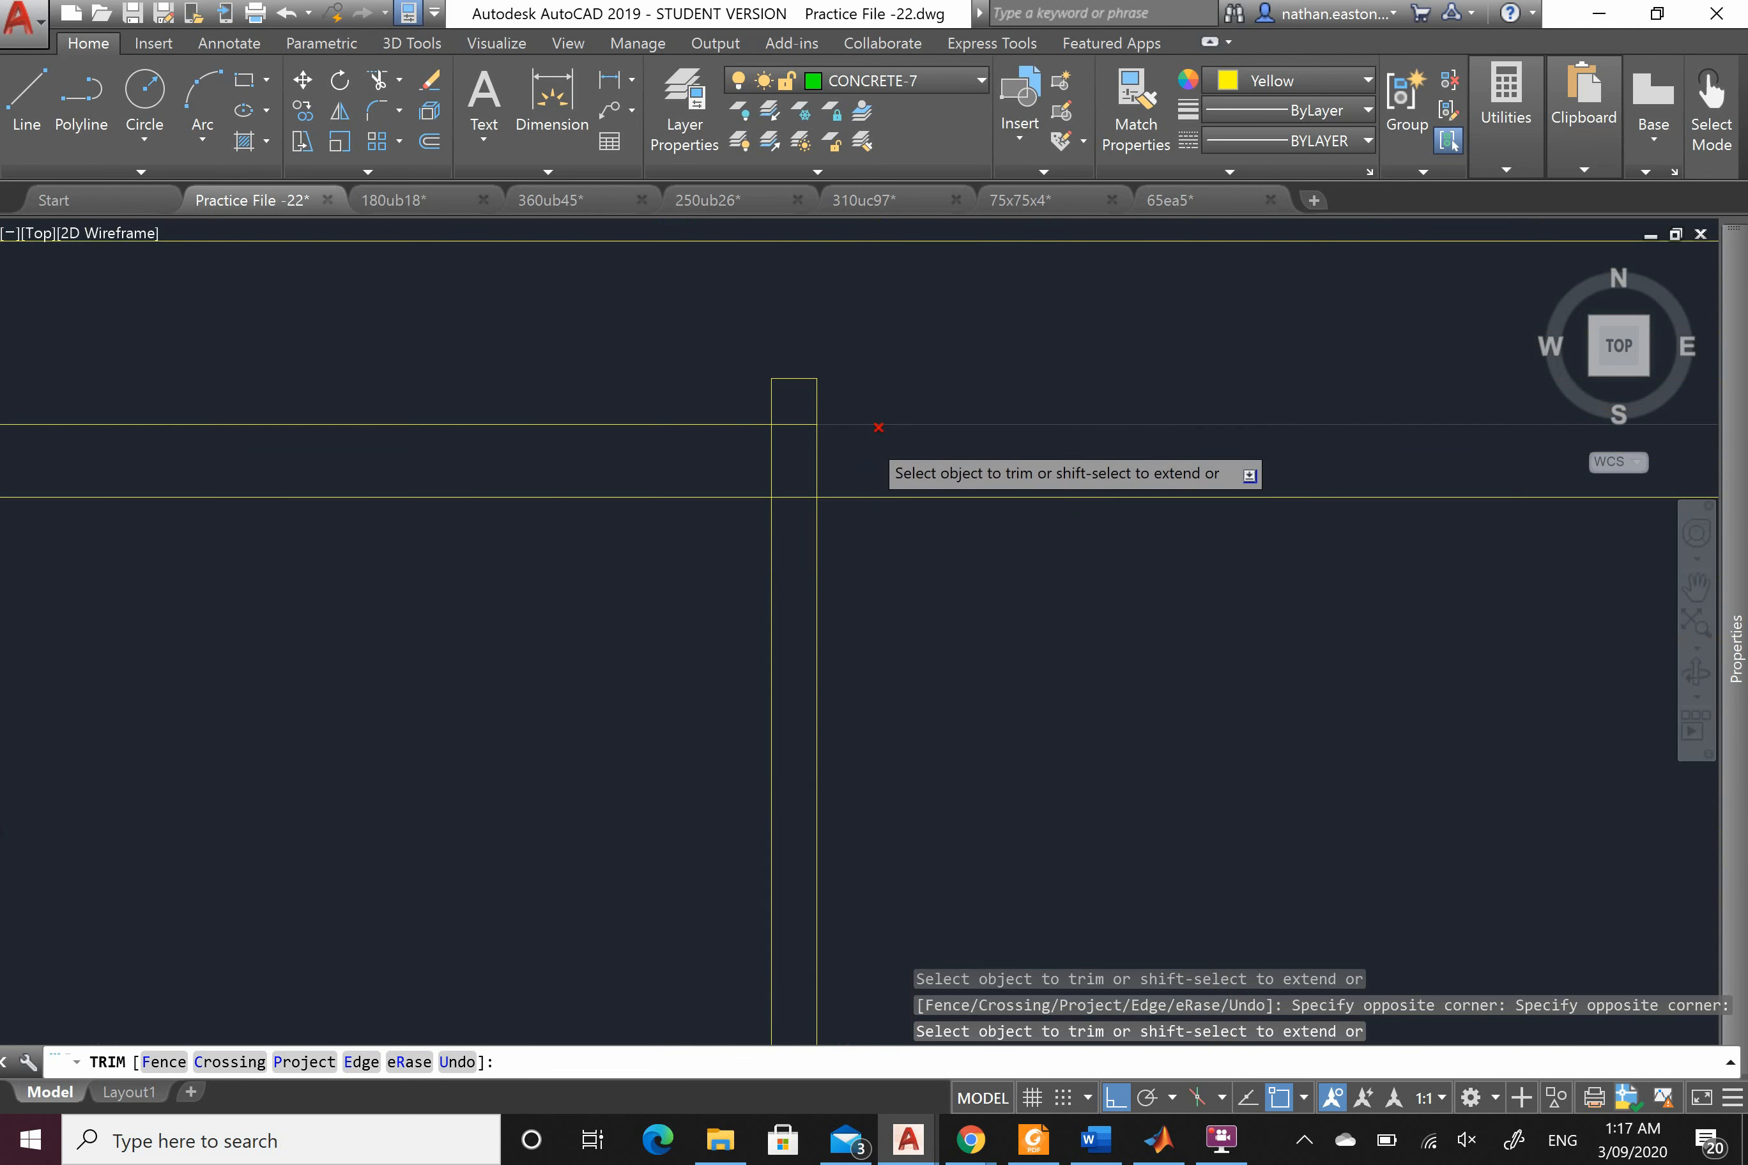
left_click(790, 346)
scroll(783, 301, "down", 5)
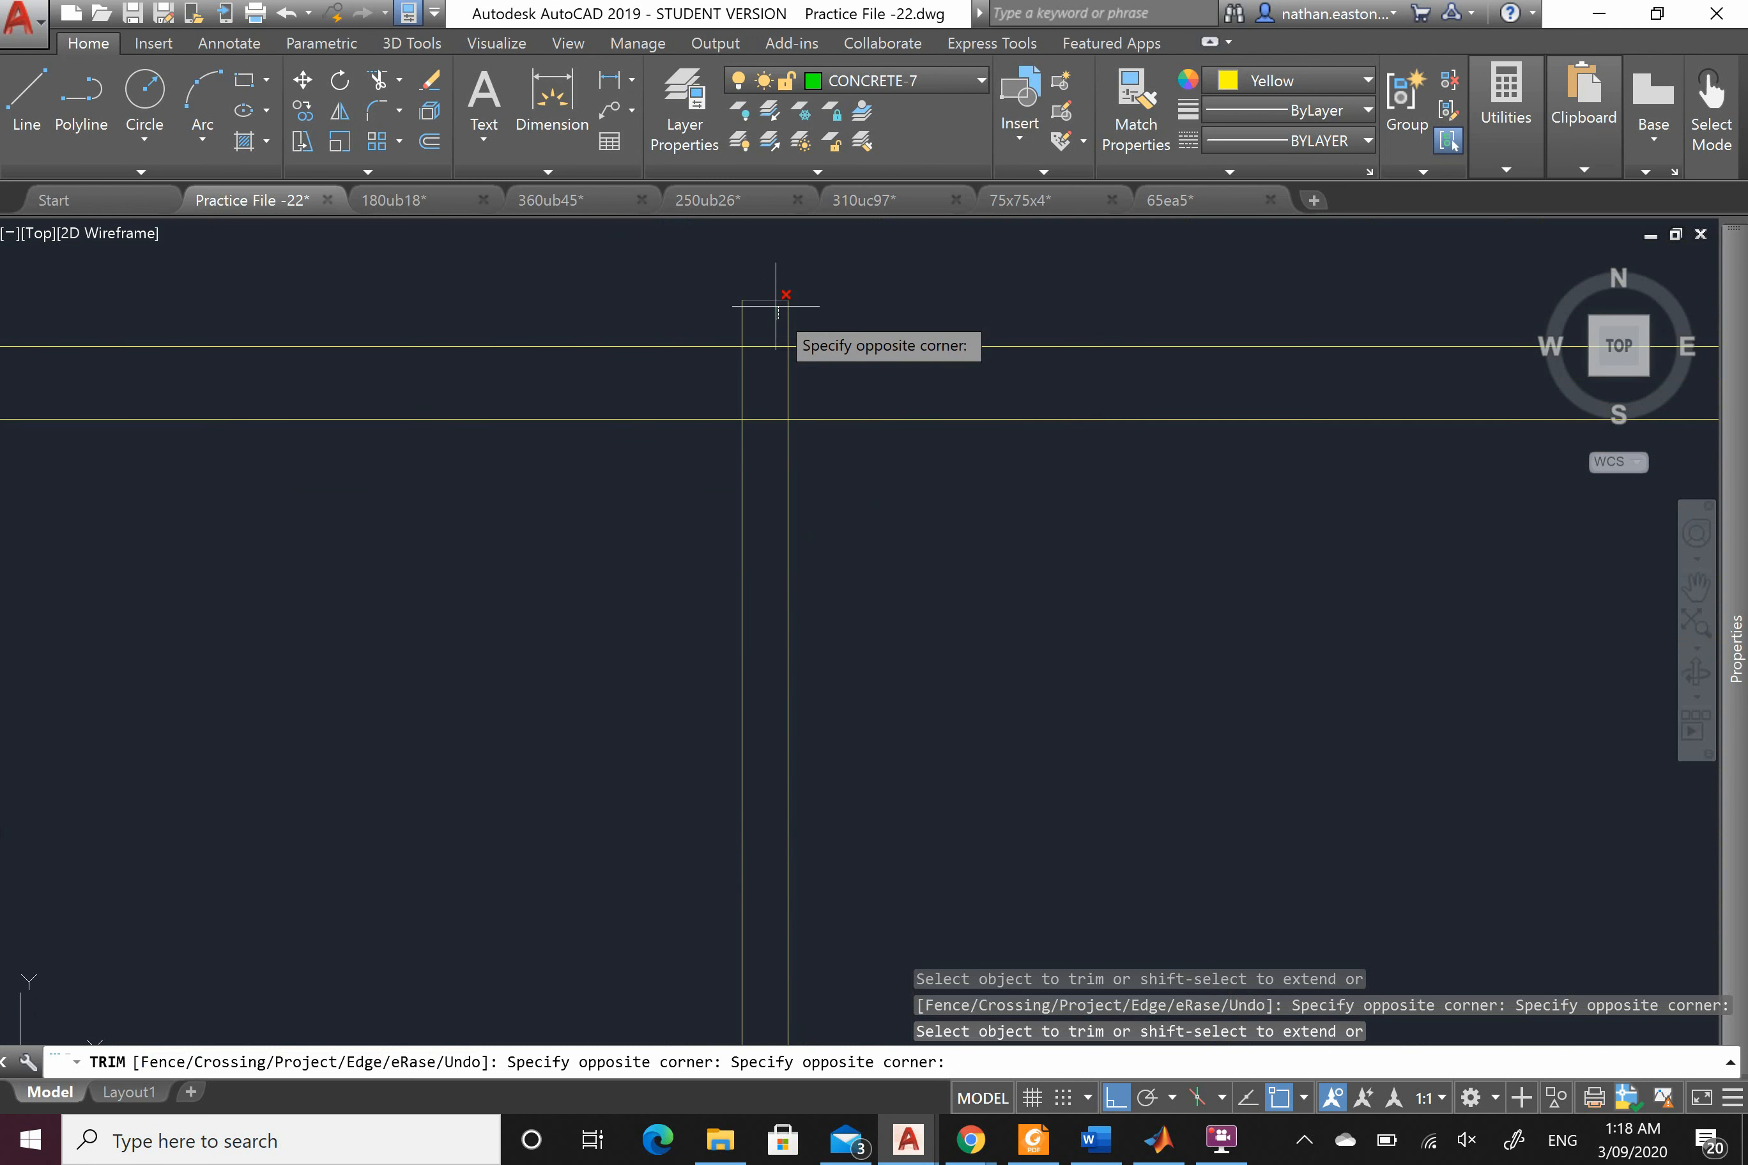
scroll(762, 724, "up", 5)
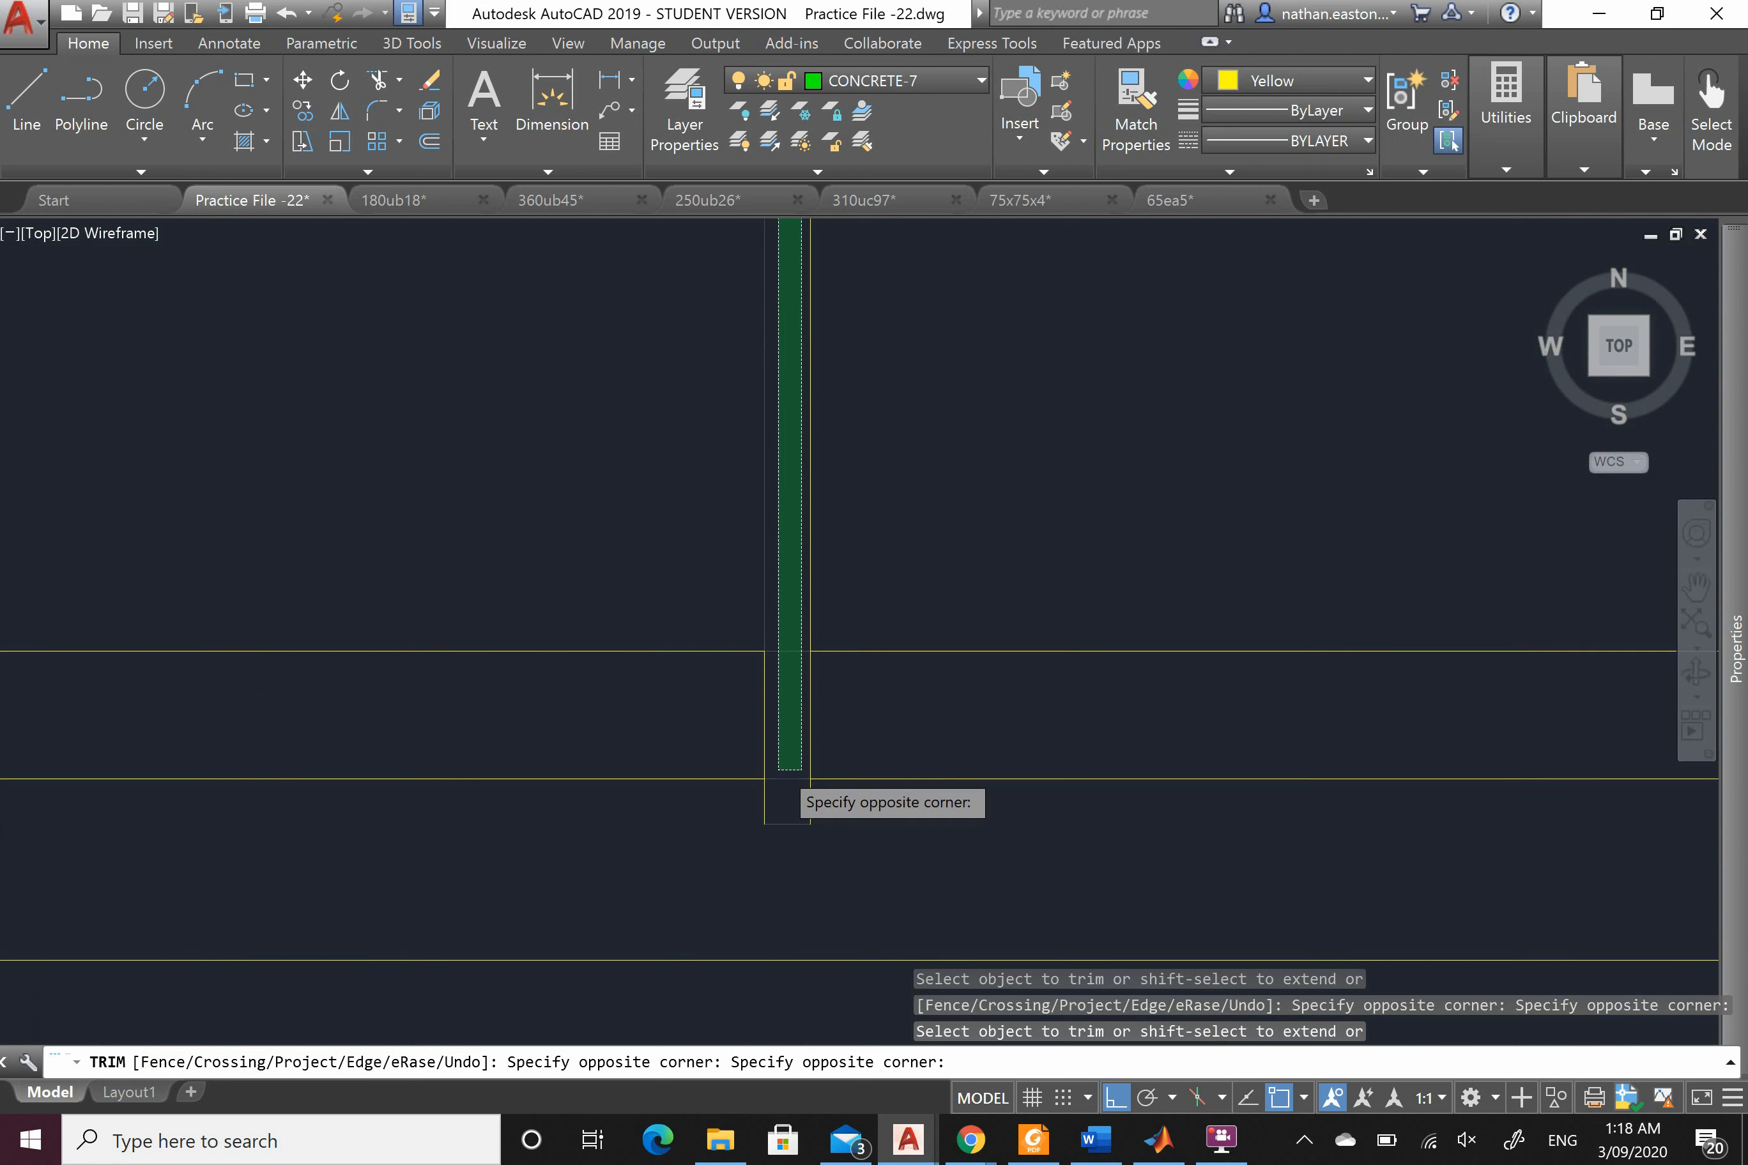
left_click(780, 820)
Step: Trim the bottom and top bar lines between the two legs of the sixth stirrup from the left
scroll(460, 790, "down", 6)
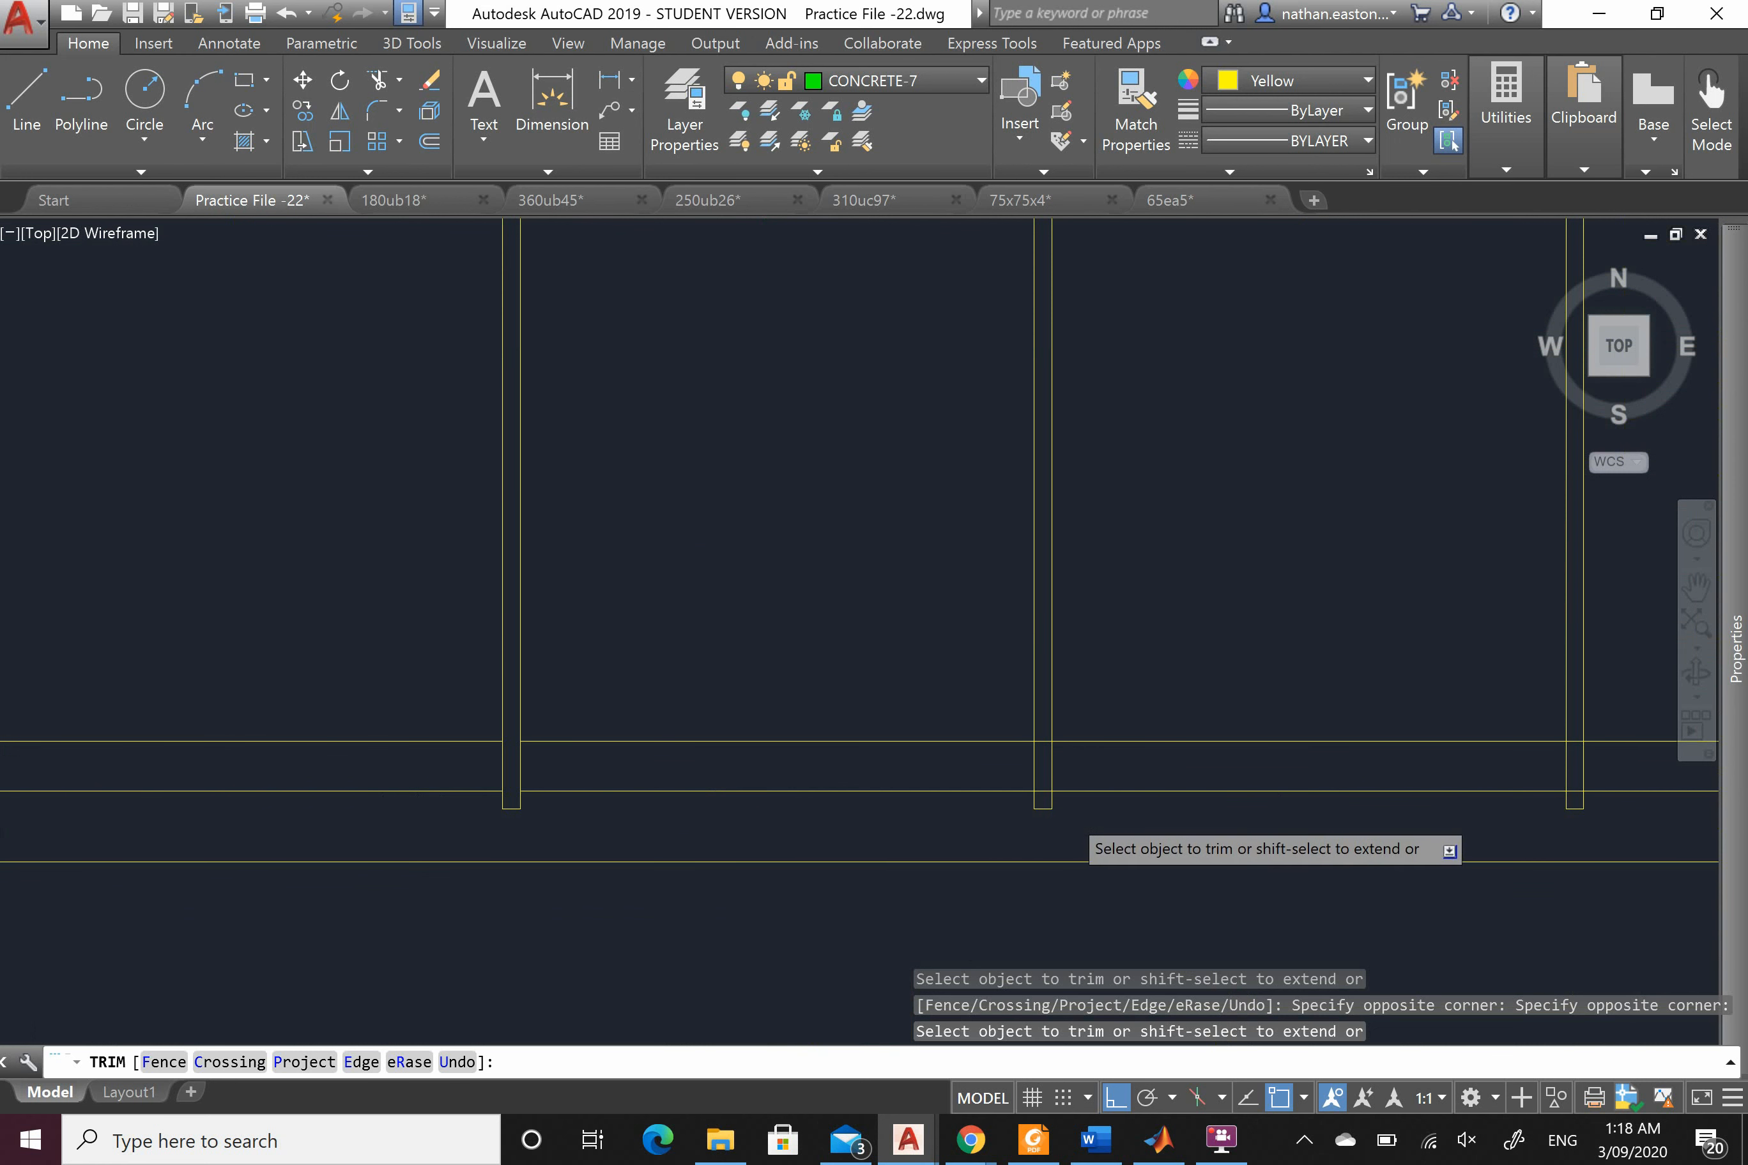
scroll(1083, 831, "up", 6)
left_click(993, 753)
scroll(975, 837, "down", 8)
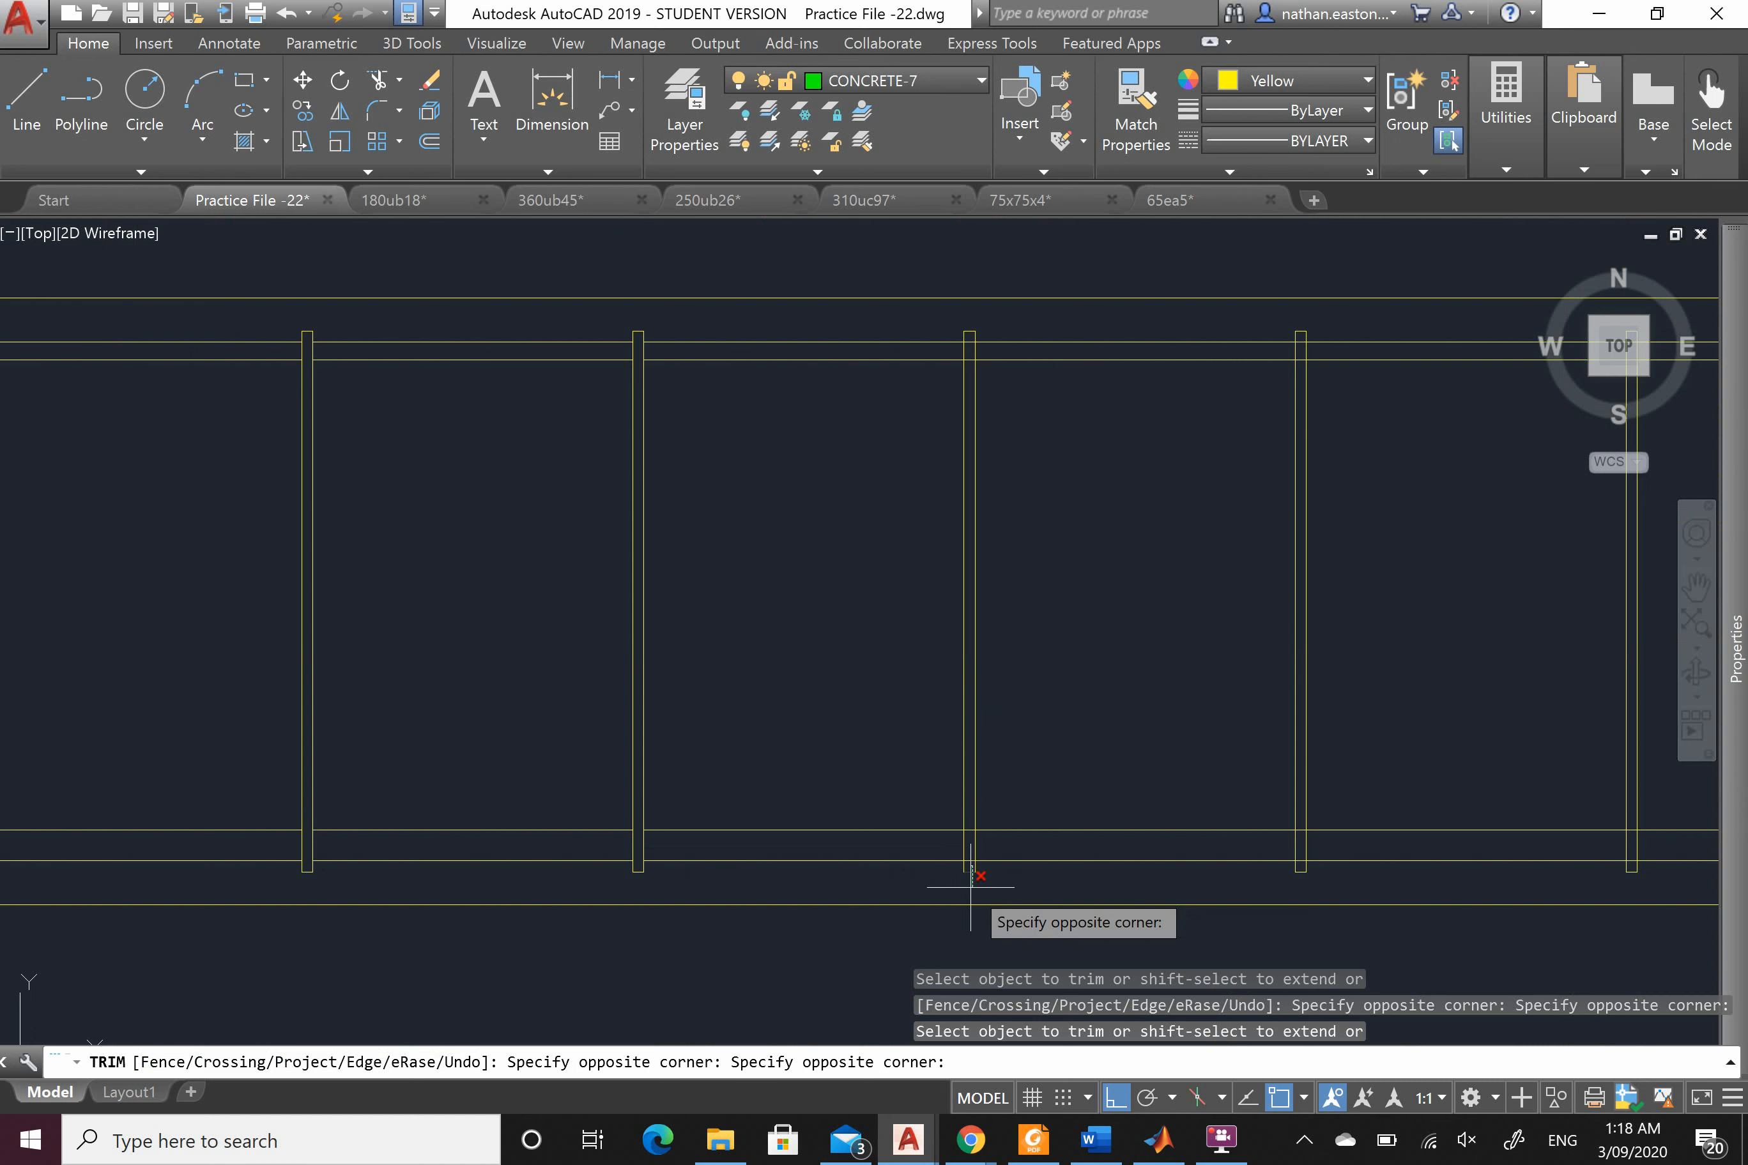
scroll(977, 361, "up", 10)
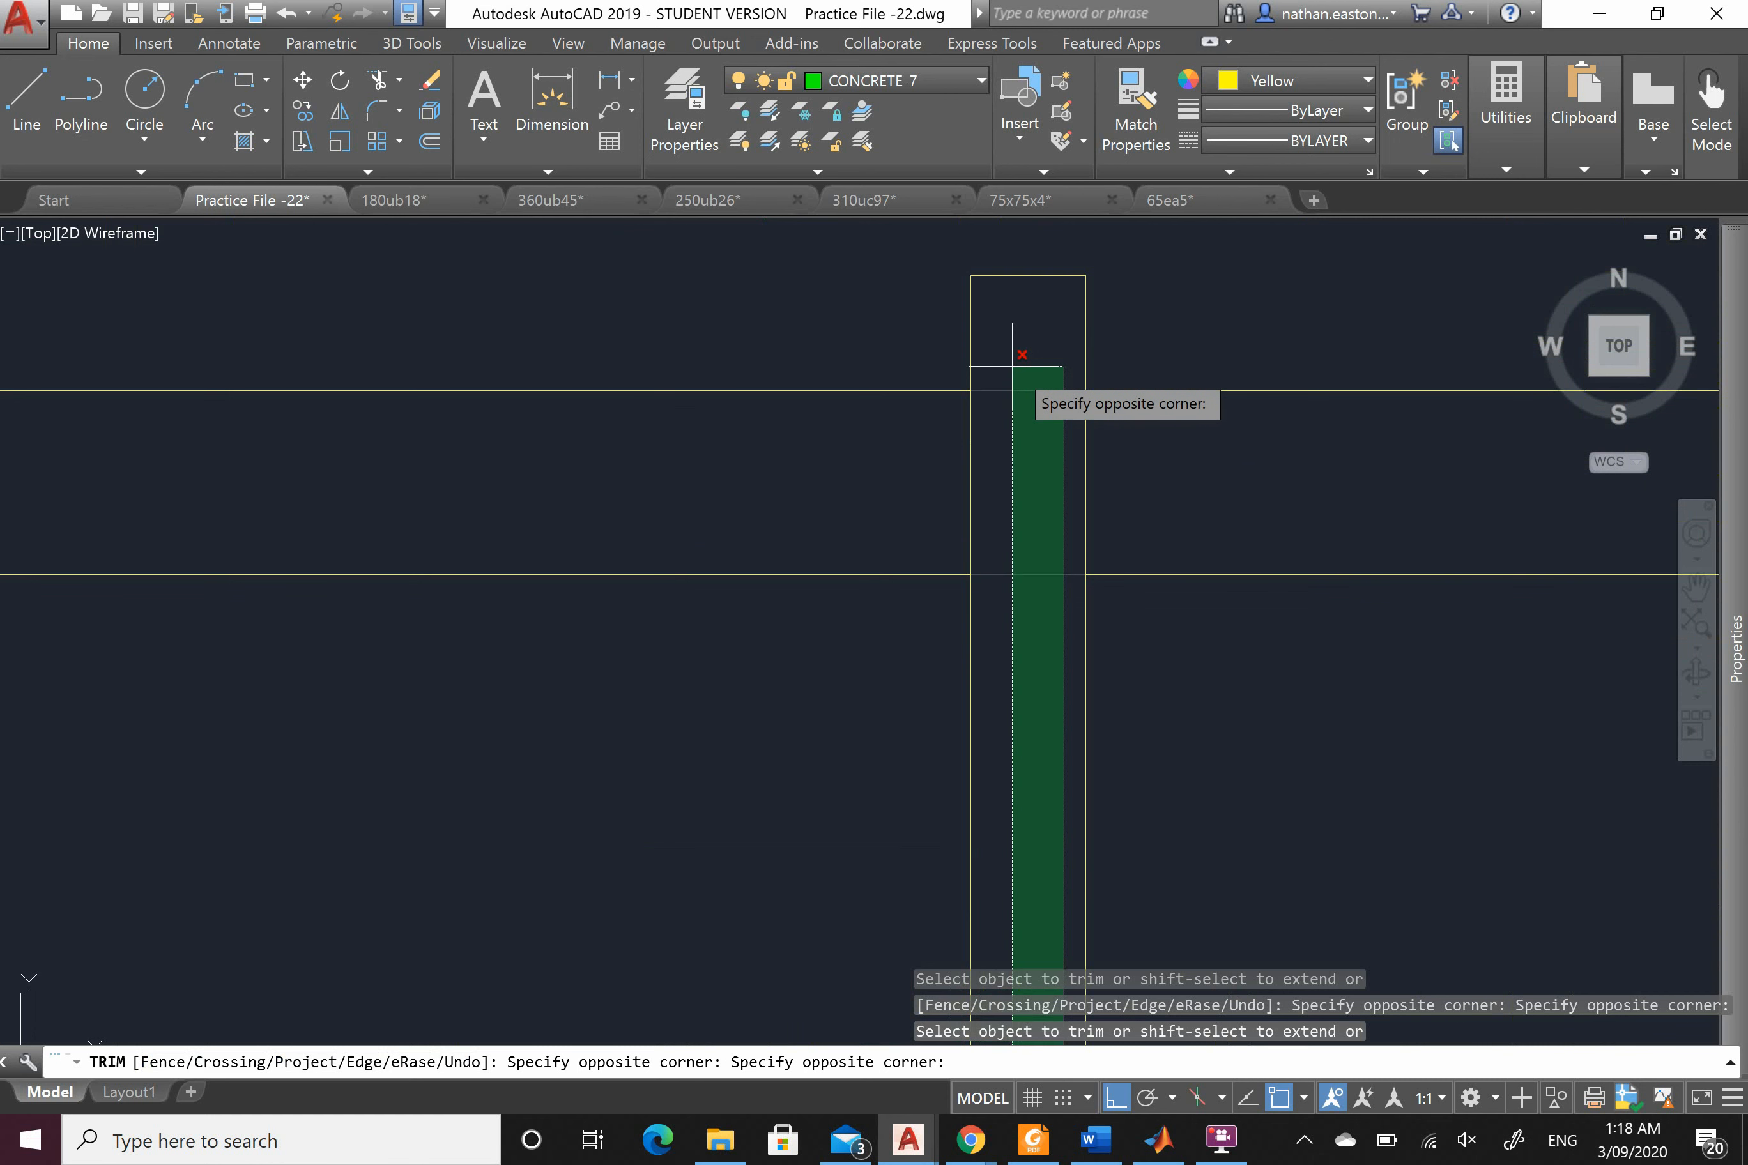
left_click(1021, 365)
Step: Trim the top and bottom bar segments enclosed by the seventh stirrup from the left
scroll(895, 399, "down", 8)
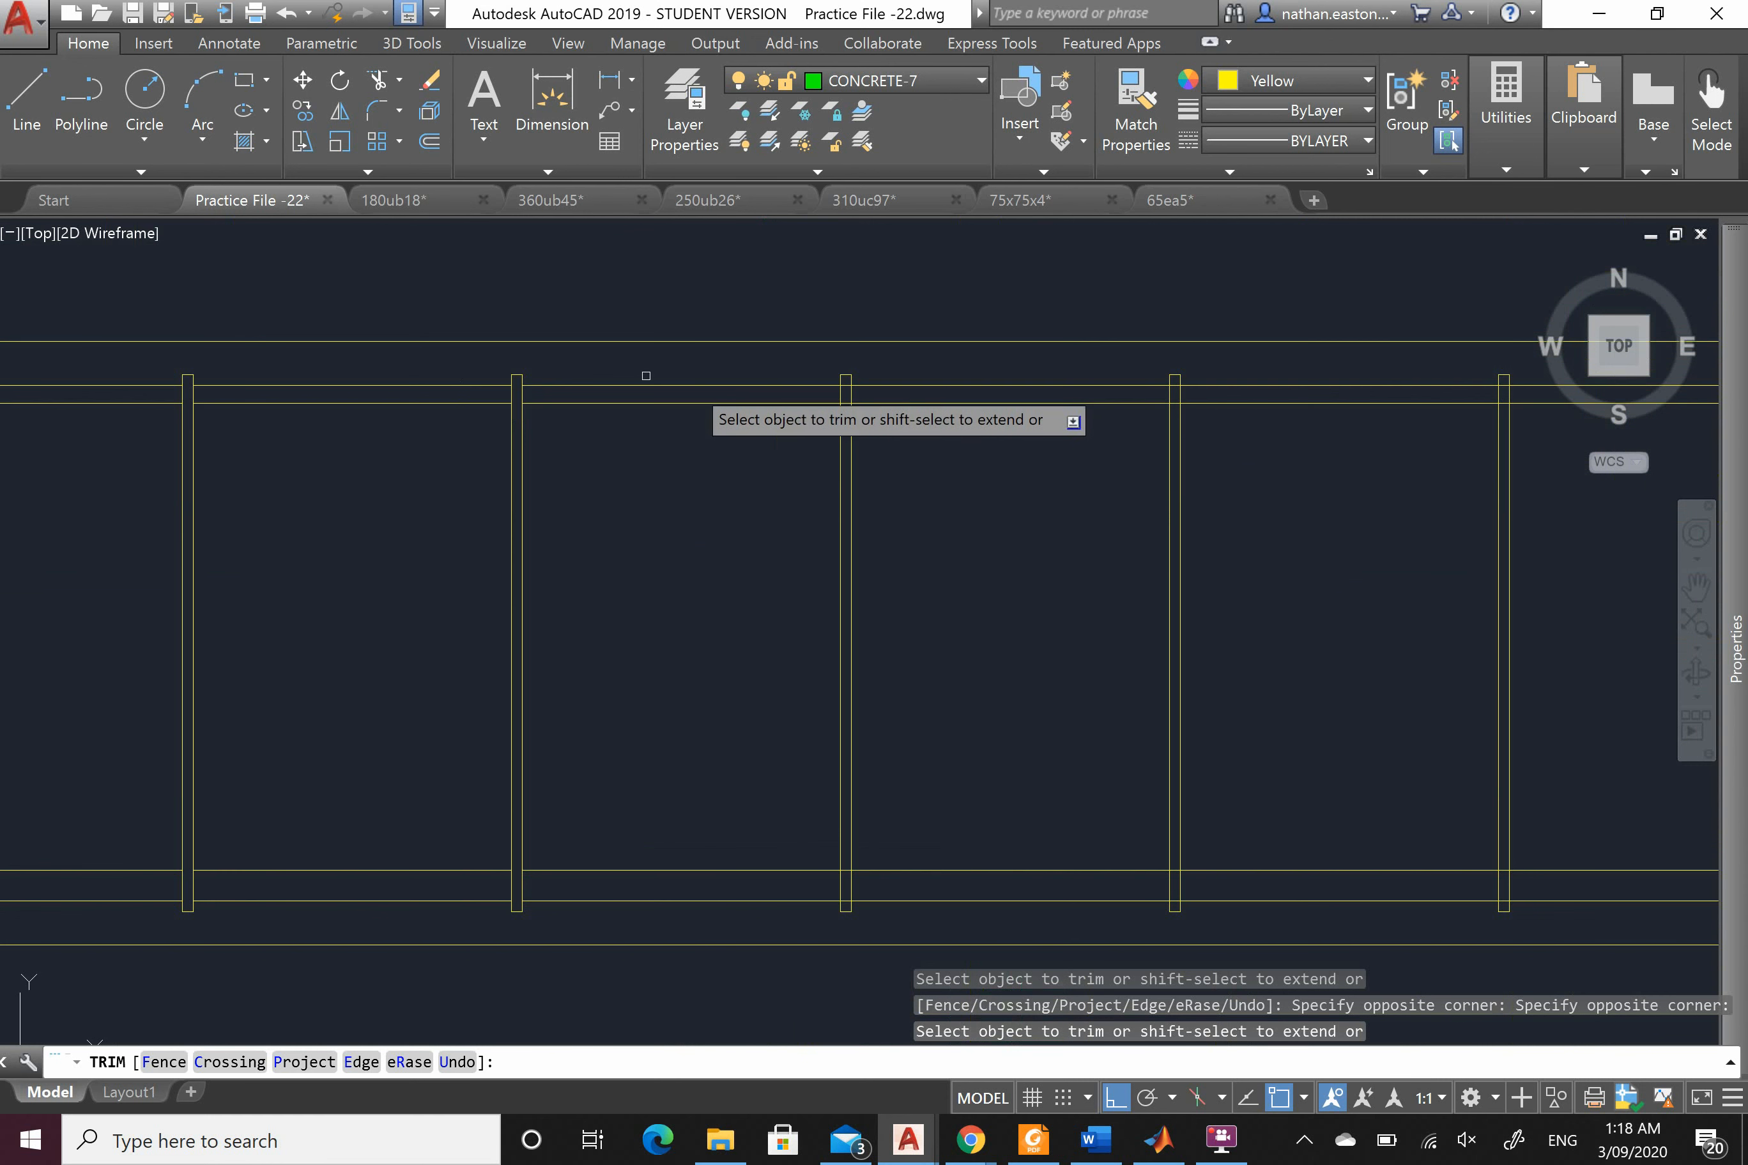
scroll(882, 378, "up", 6)
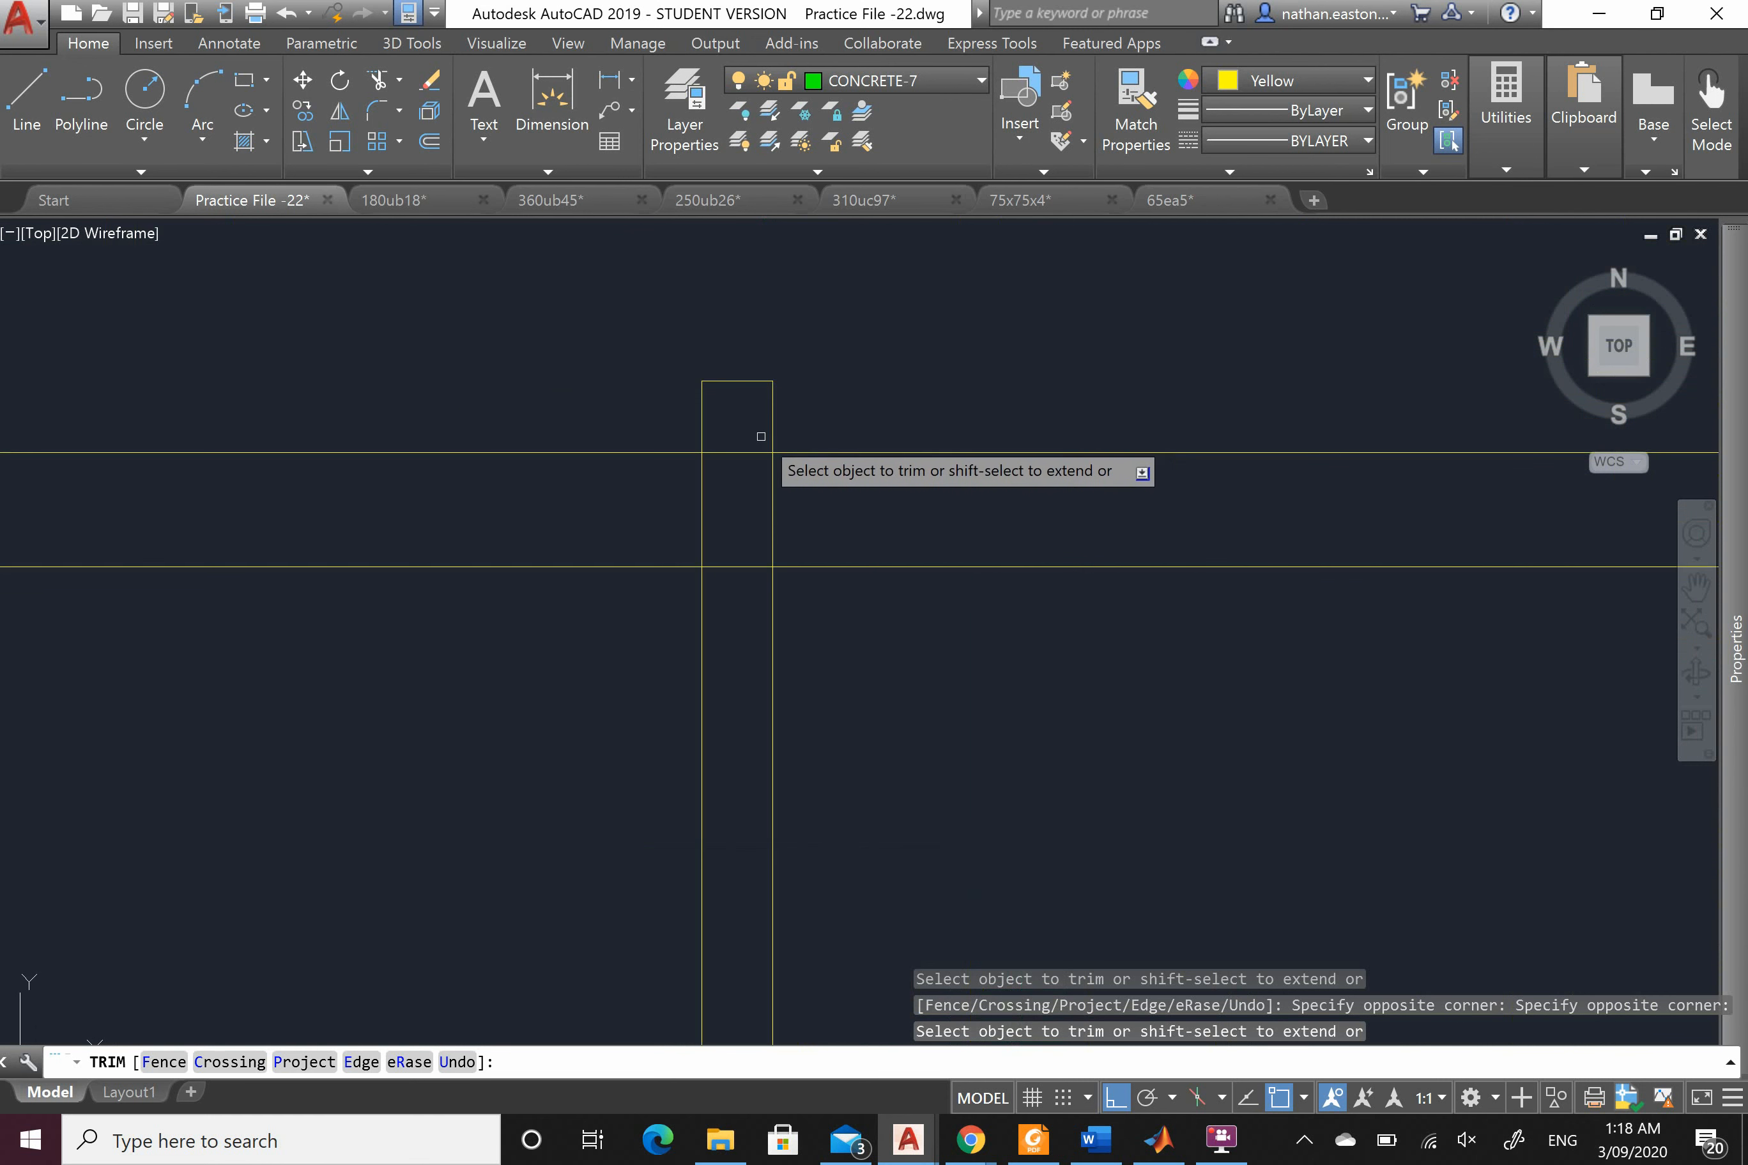
left_click(756, 405)
scroll(760, 361, "down", 6)
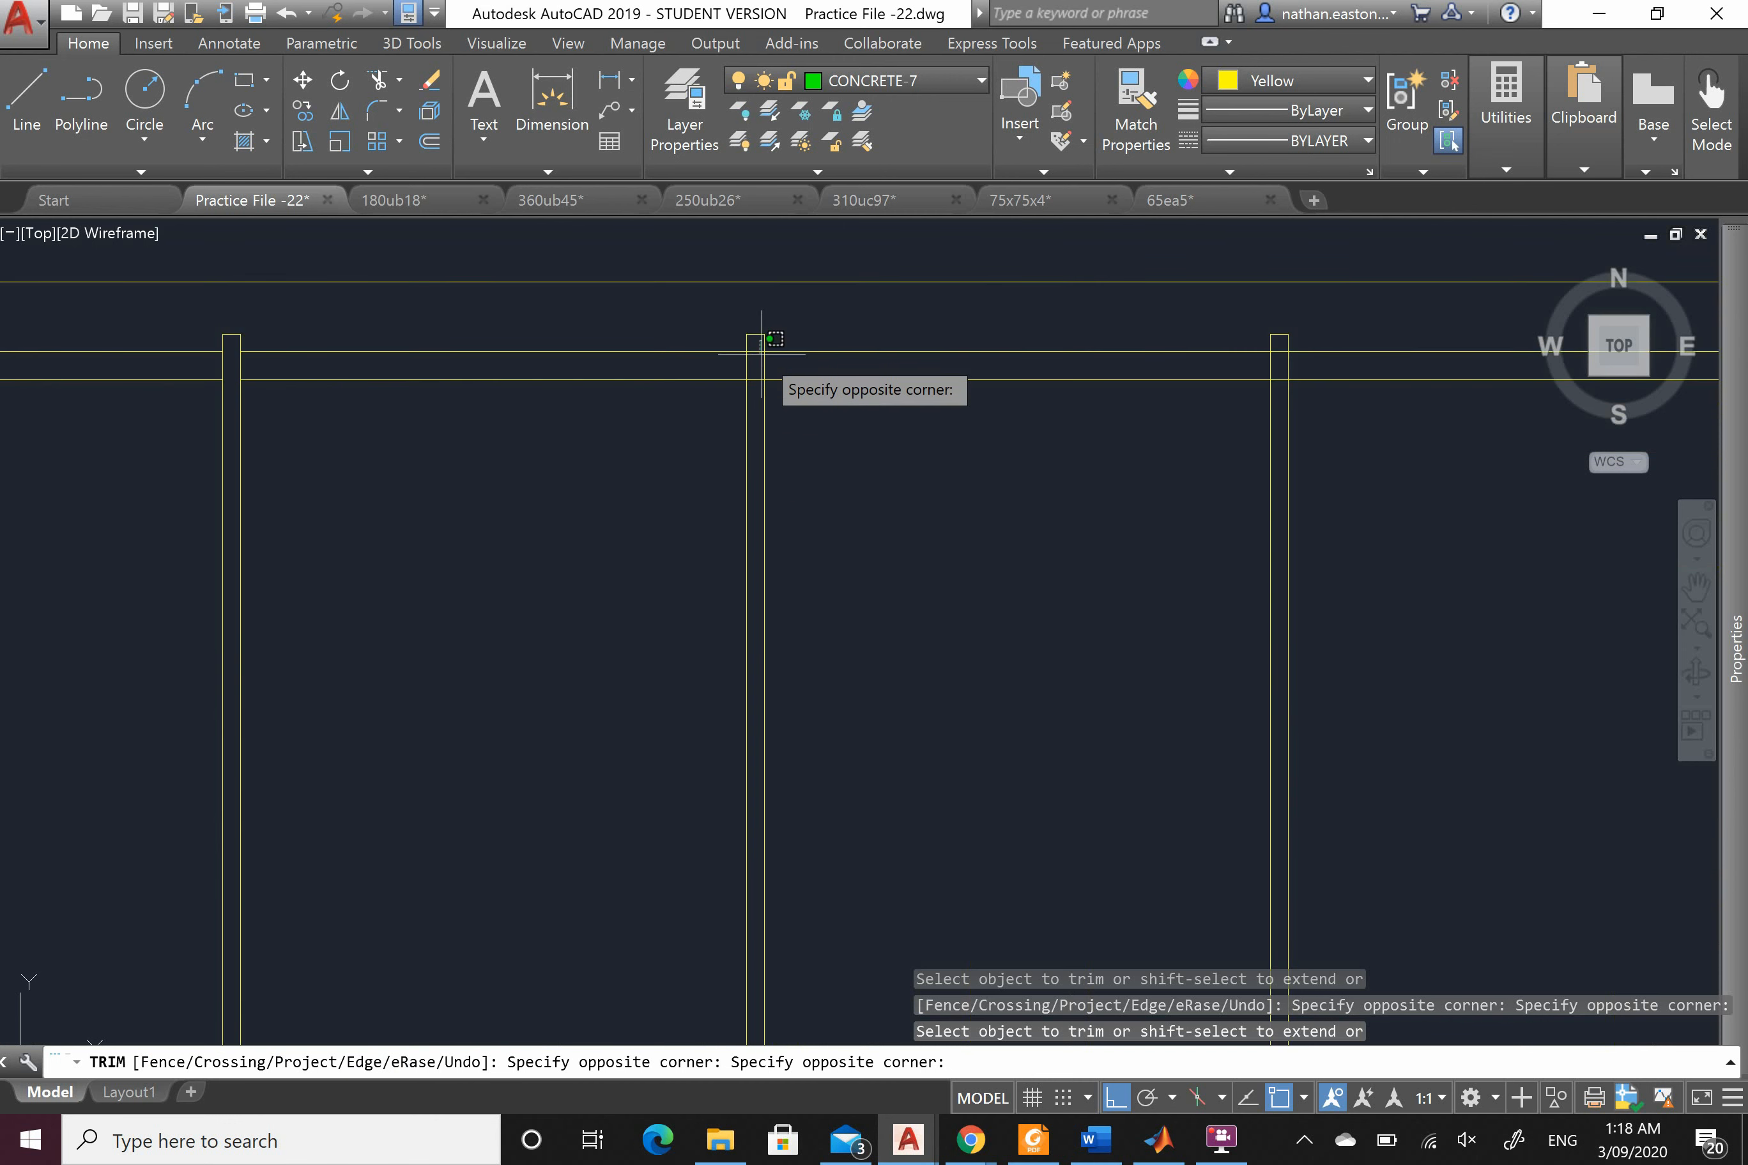
scroll(769, 605, "up", 5)
scroll(745, 714, "up", 10)
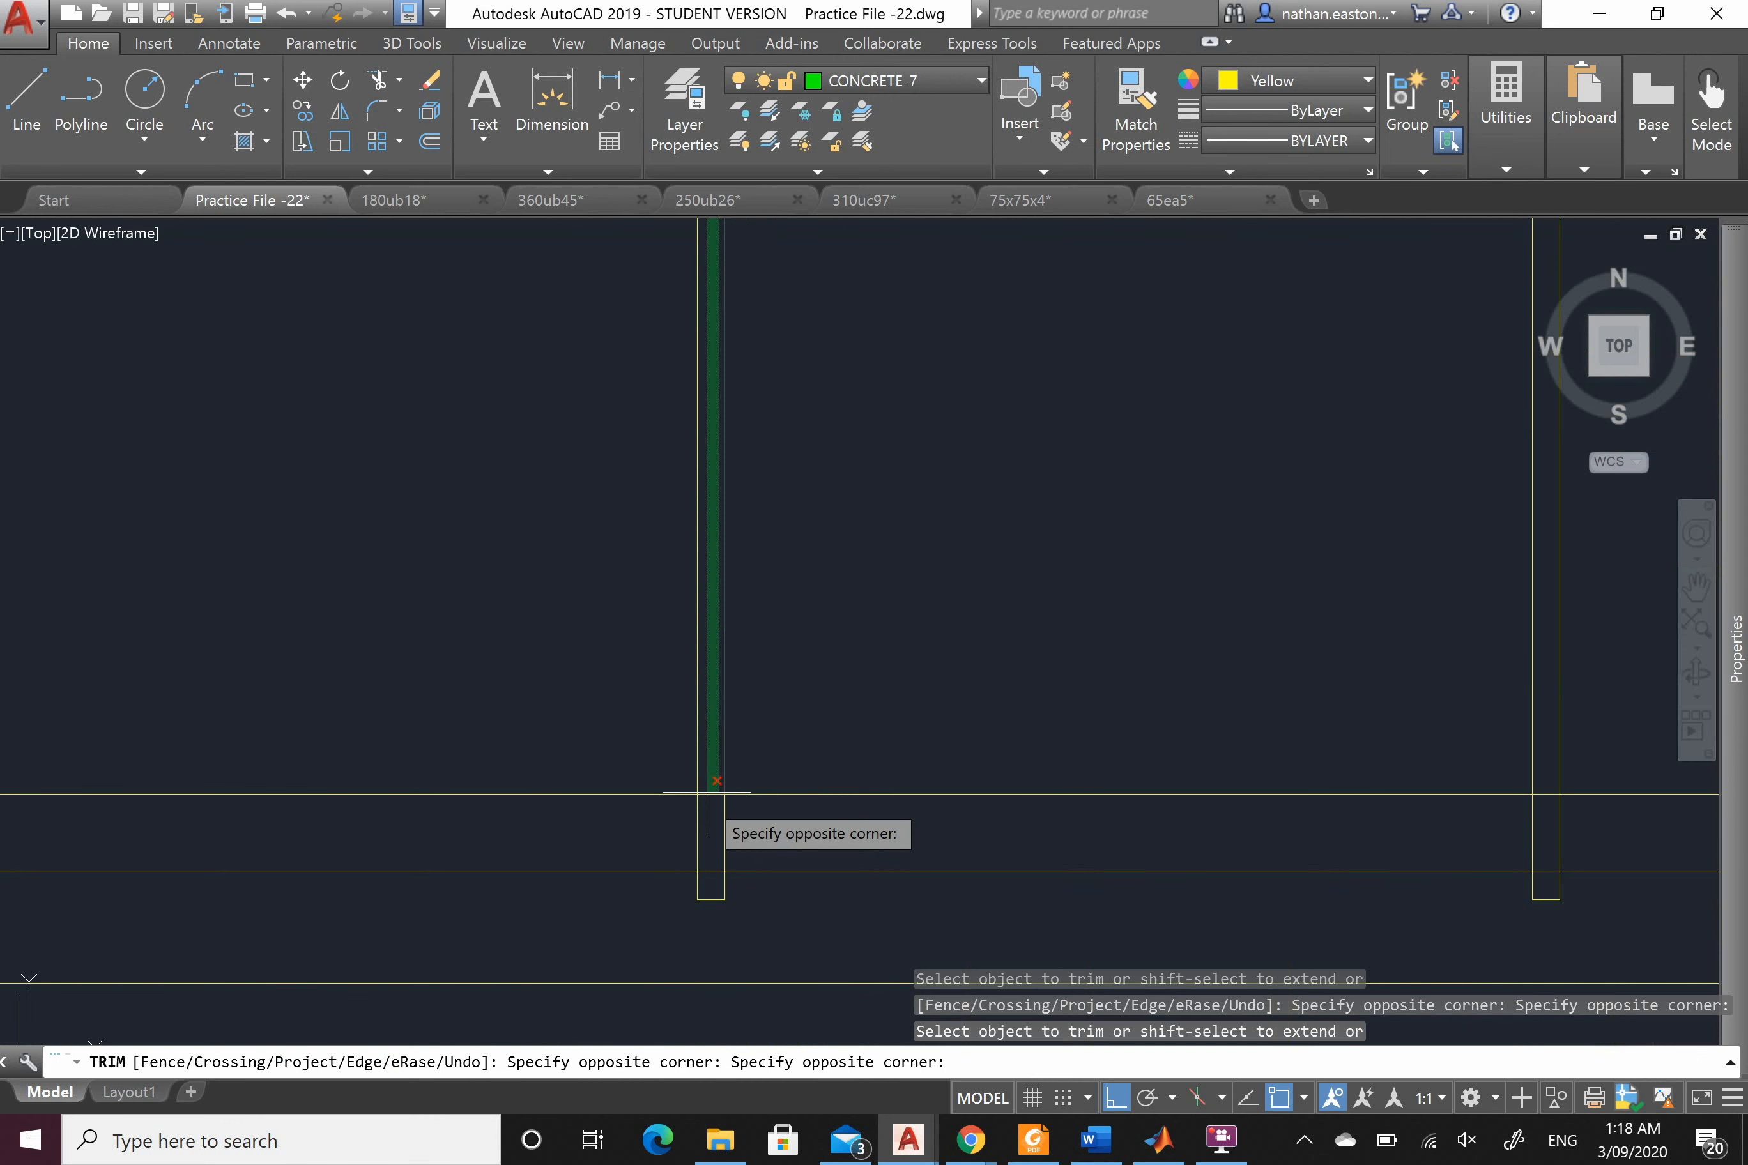
left_click(696, 861)
Step: Trim the bottom and top bar lines that cross inside the eighth stirrup from the left
scroll(481, 697, "down", 10)
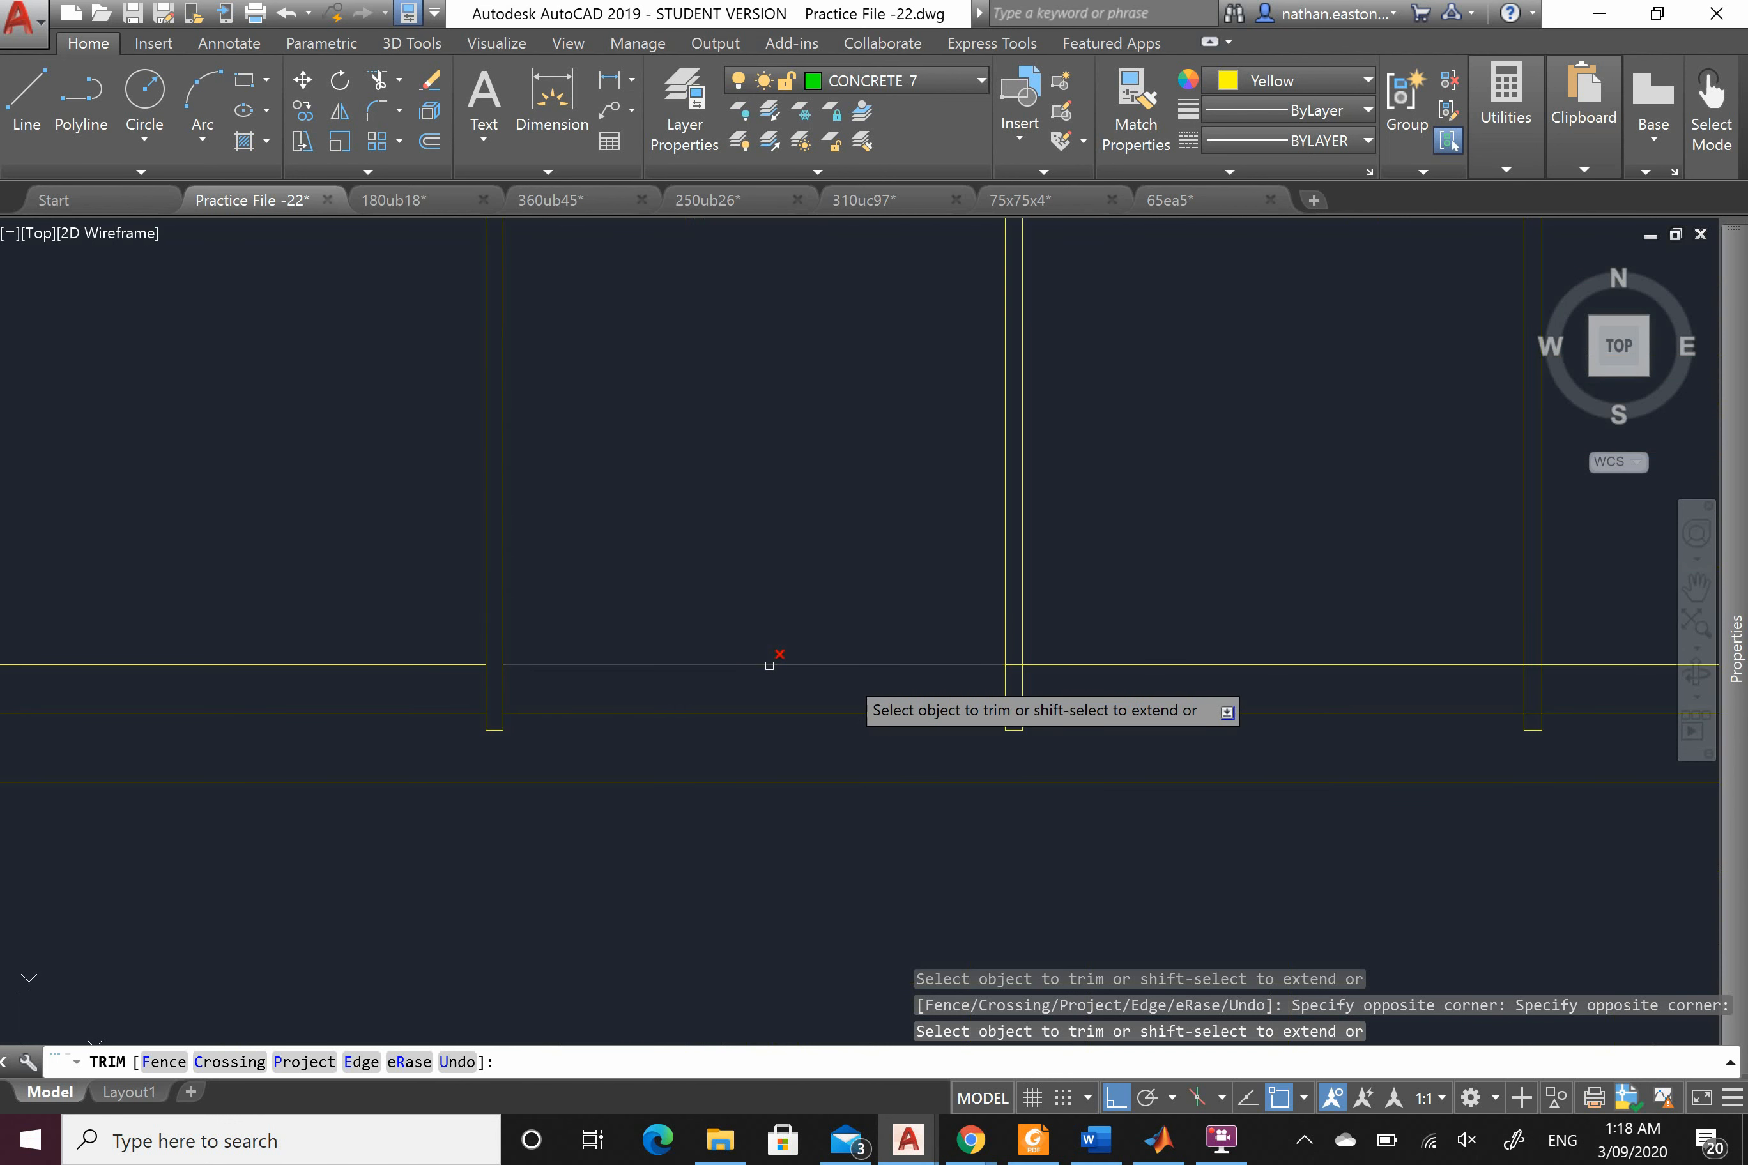
scroll(1072, 714, "up", 6)
left_click(926, 717)
scroll(897, 827, "down", 5)
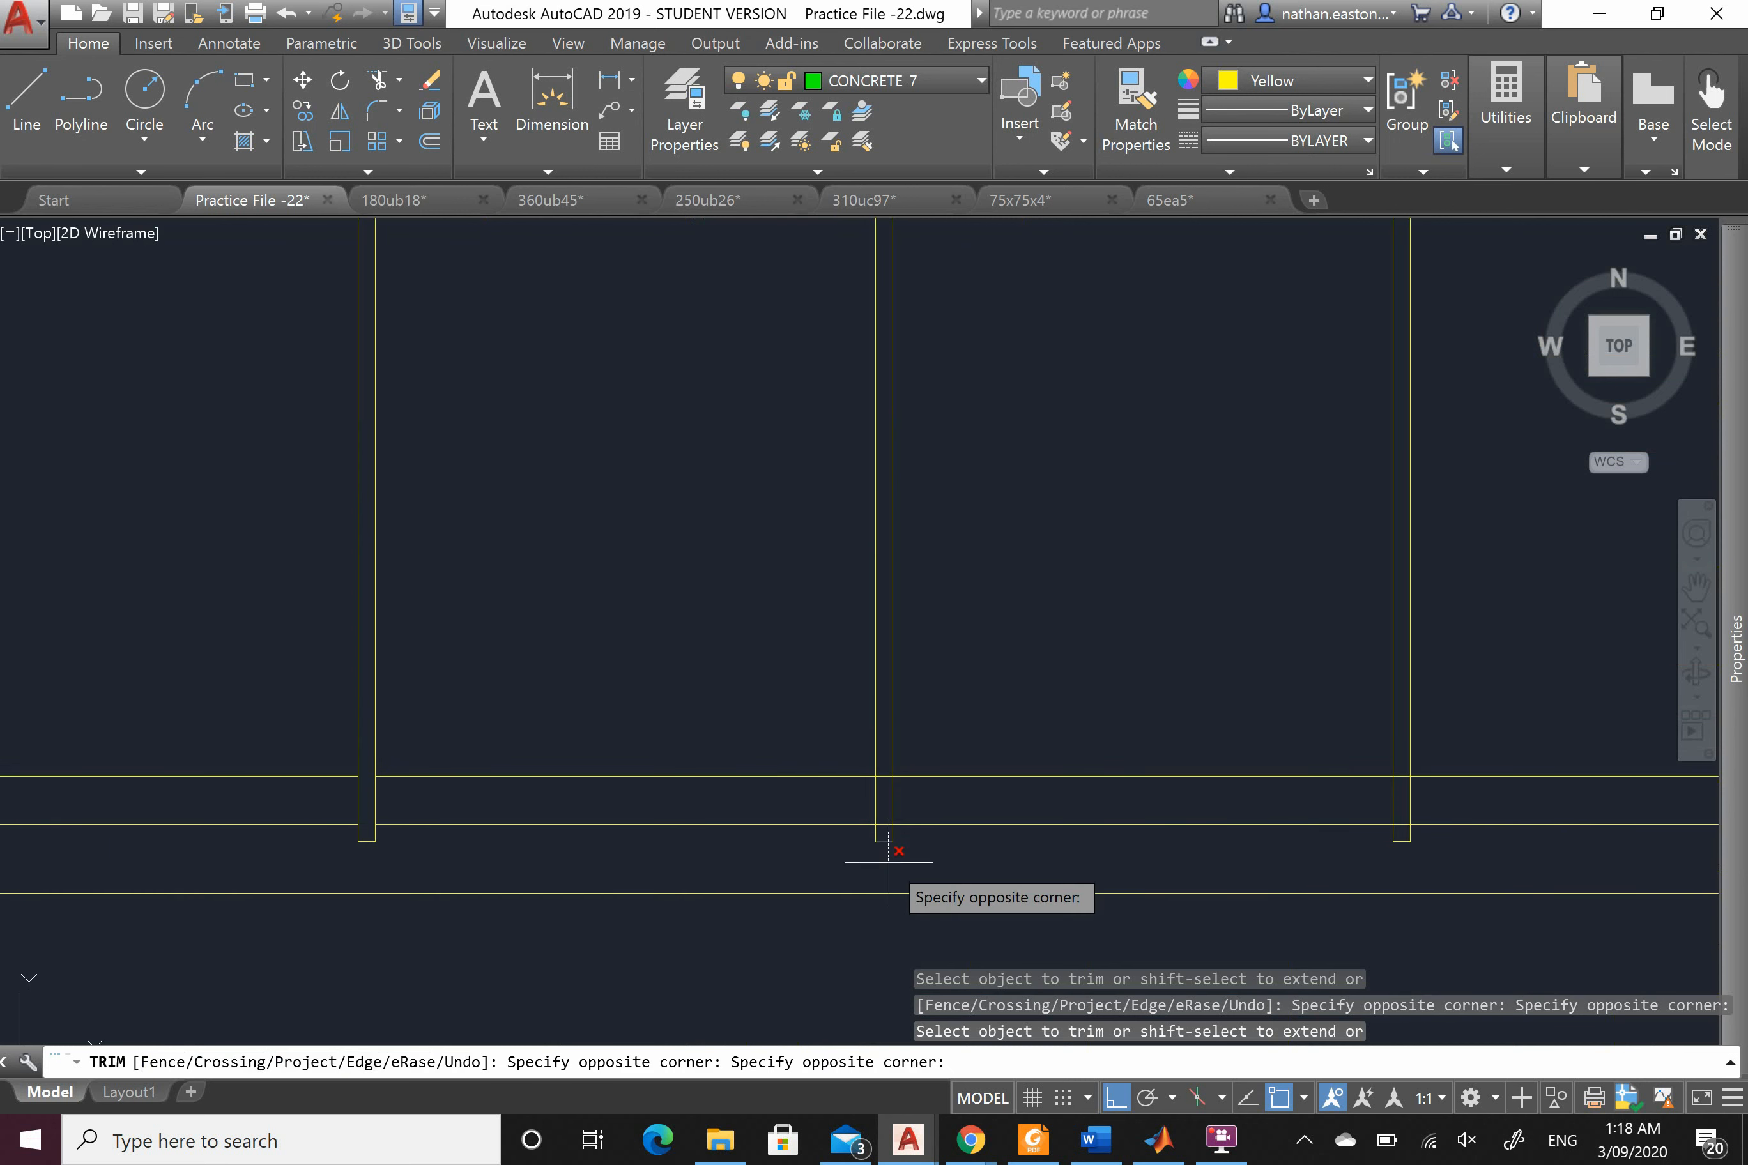
scroll(891, 557, "up", 6)
scroll(888, 541, "up", 3)
left_click(900, 554)
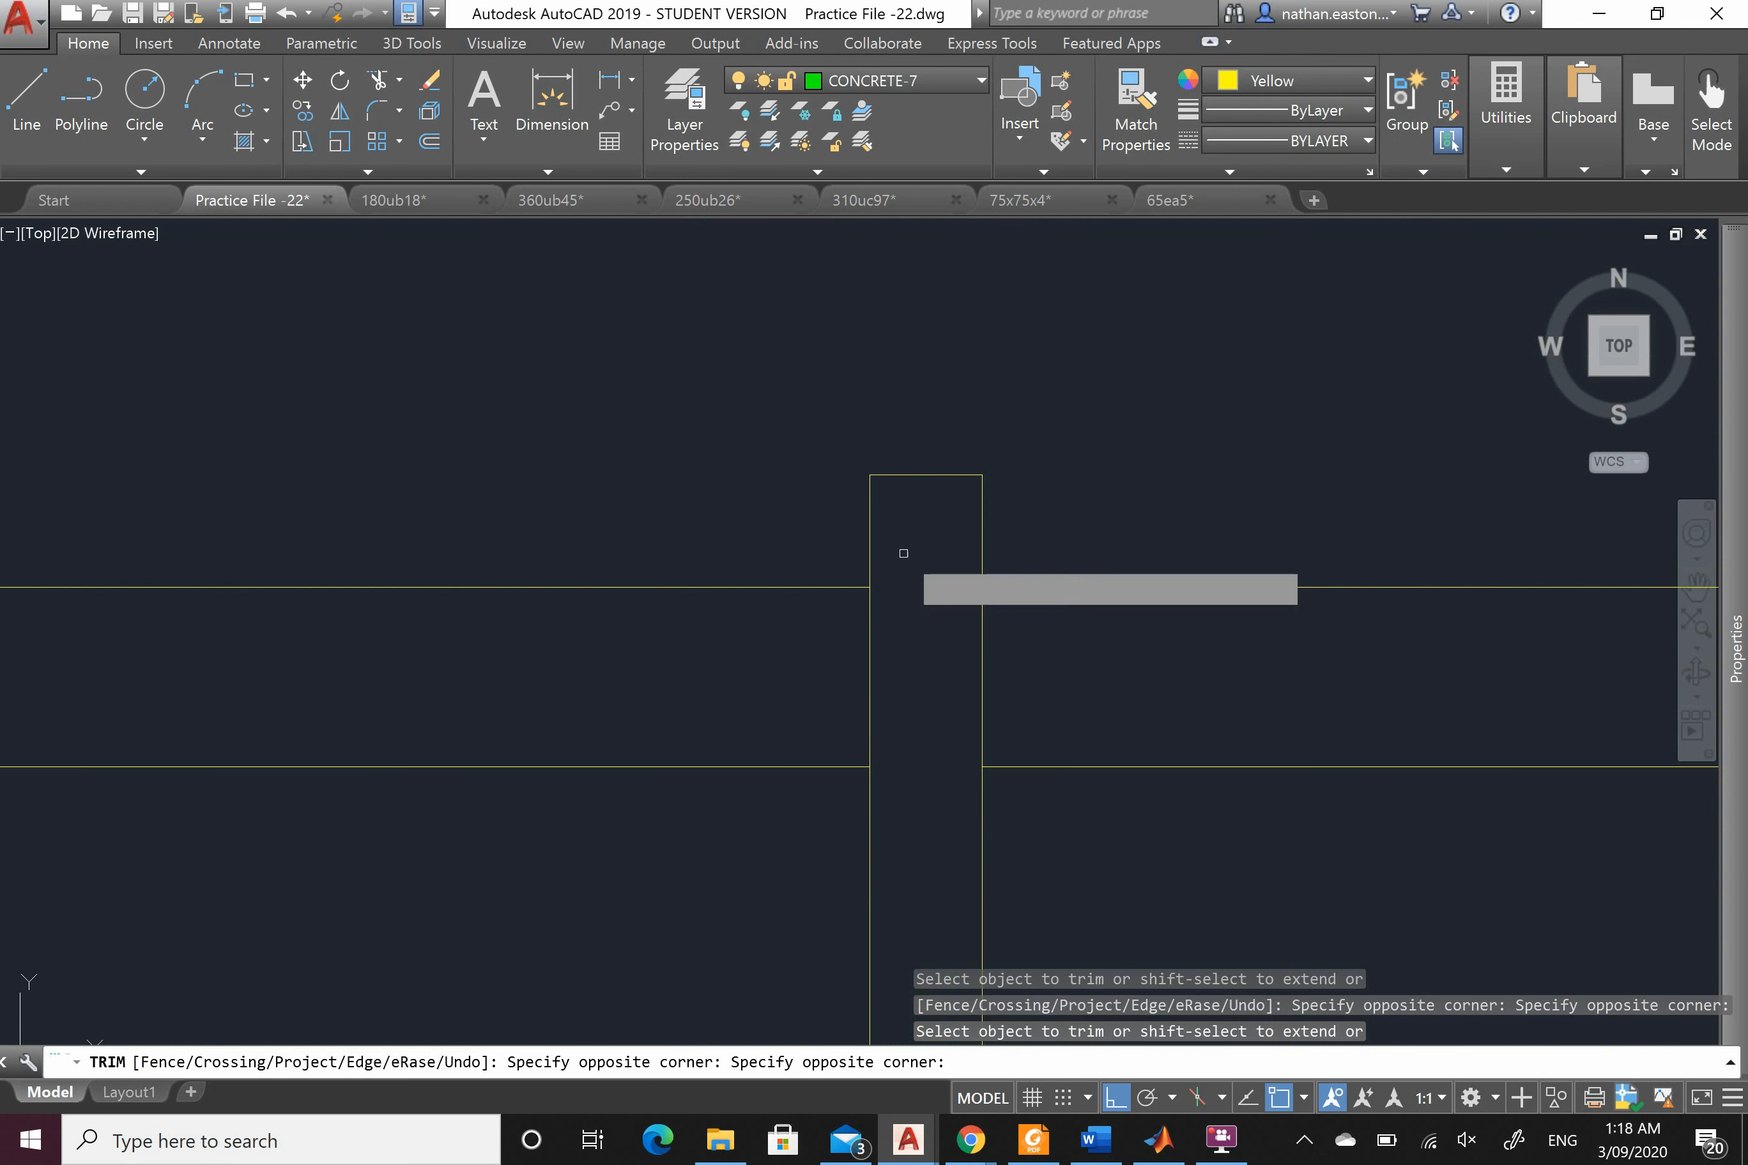
Step: Trim the top and bottom bar lines that run through the ninth stirrup from the left
scroll(741, 463, "down", 6)
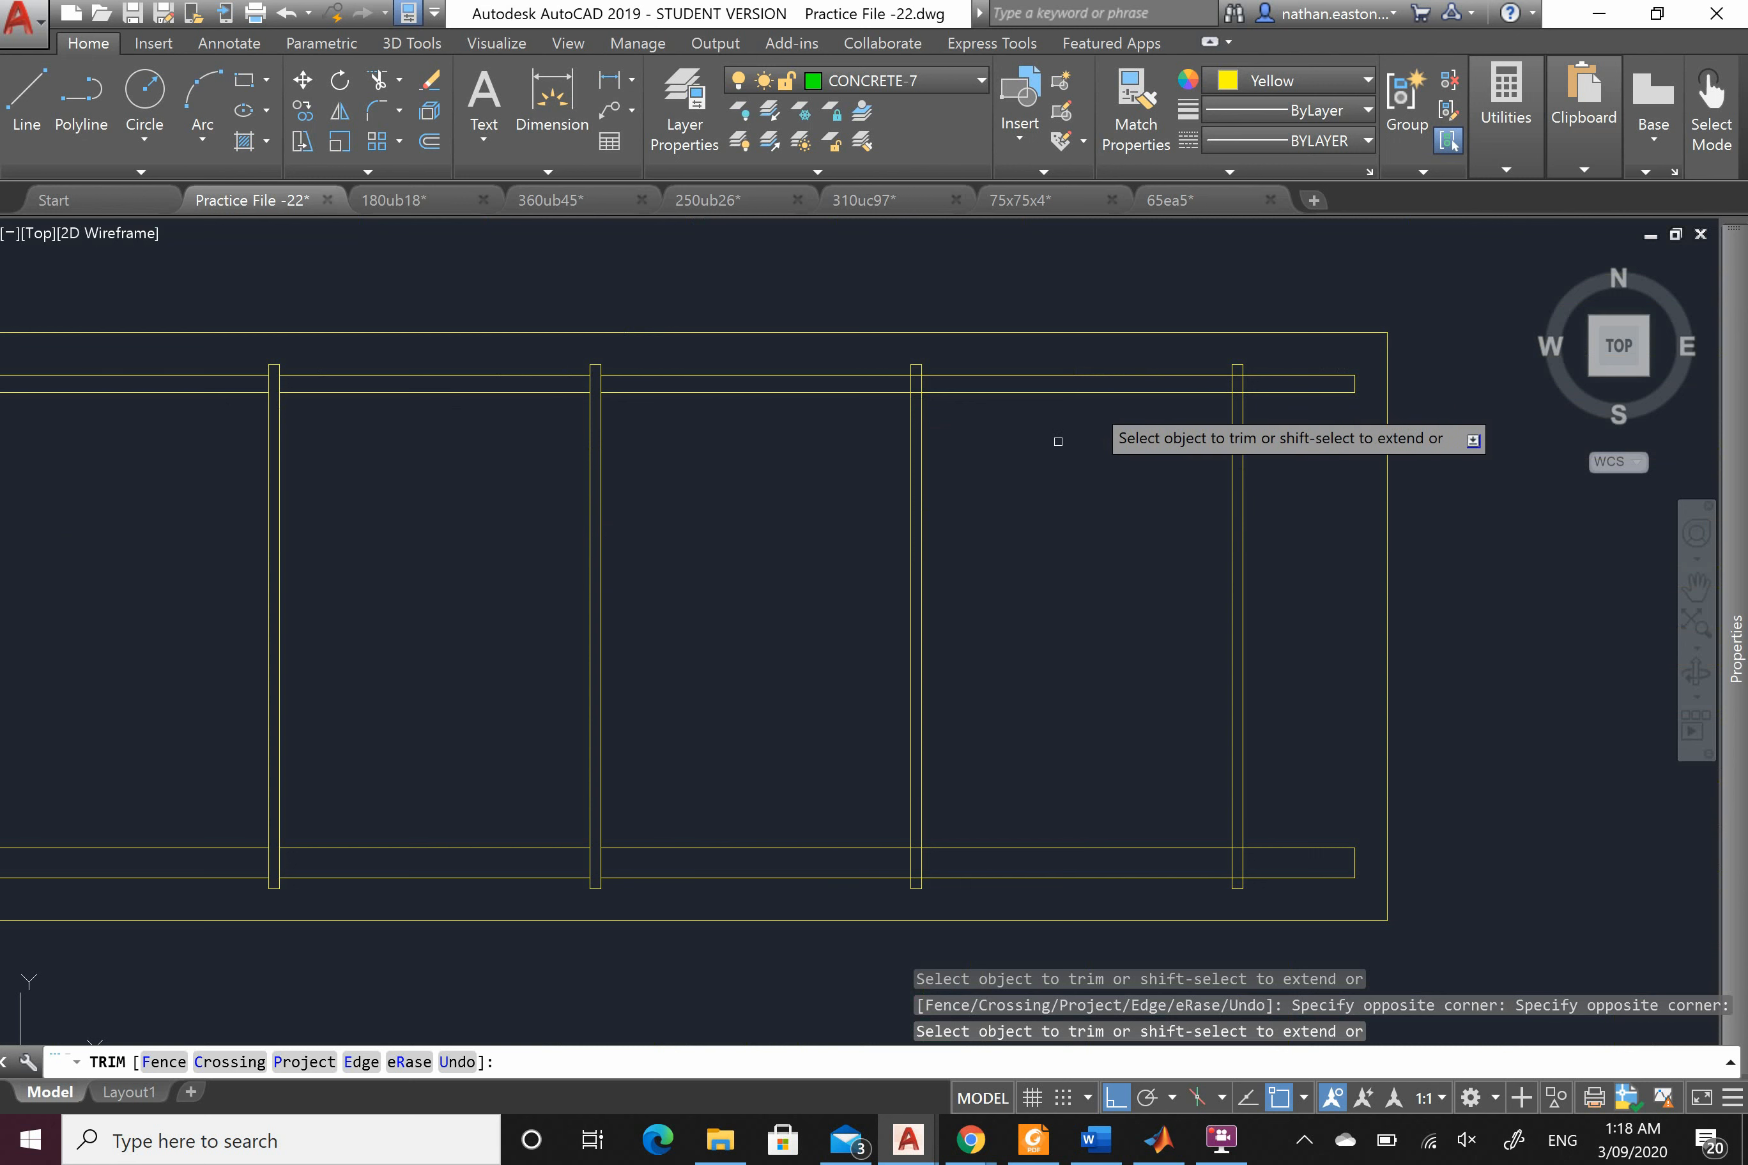
scroll(918, 369, "up", 8)
left_click(1017, 340)
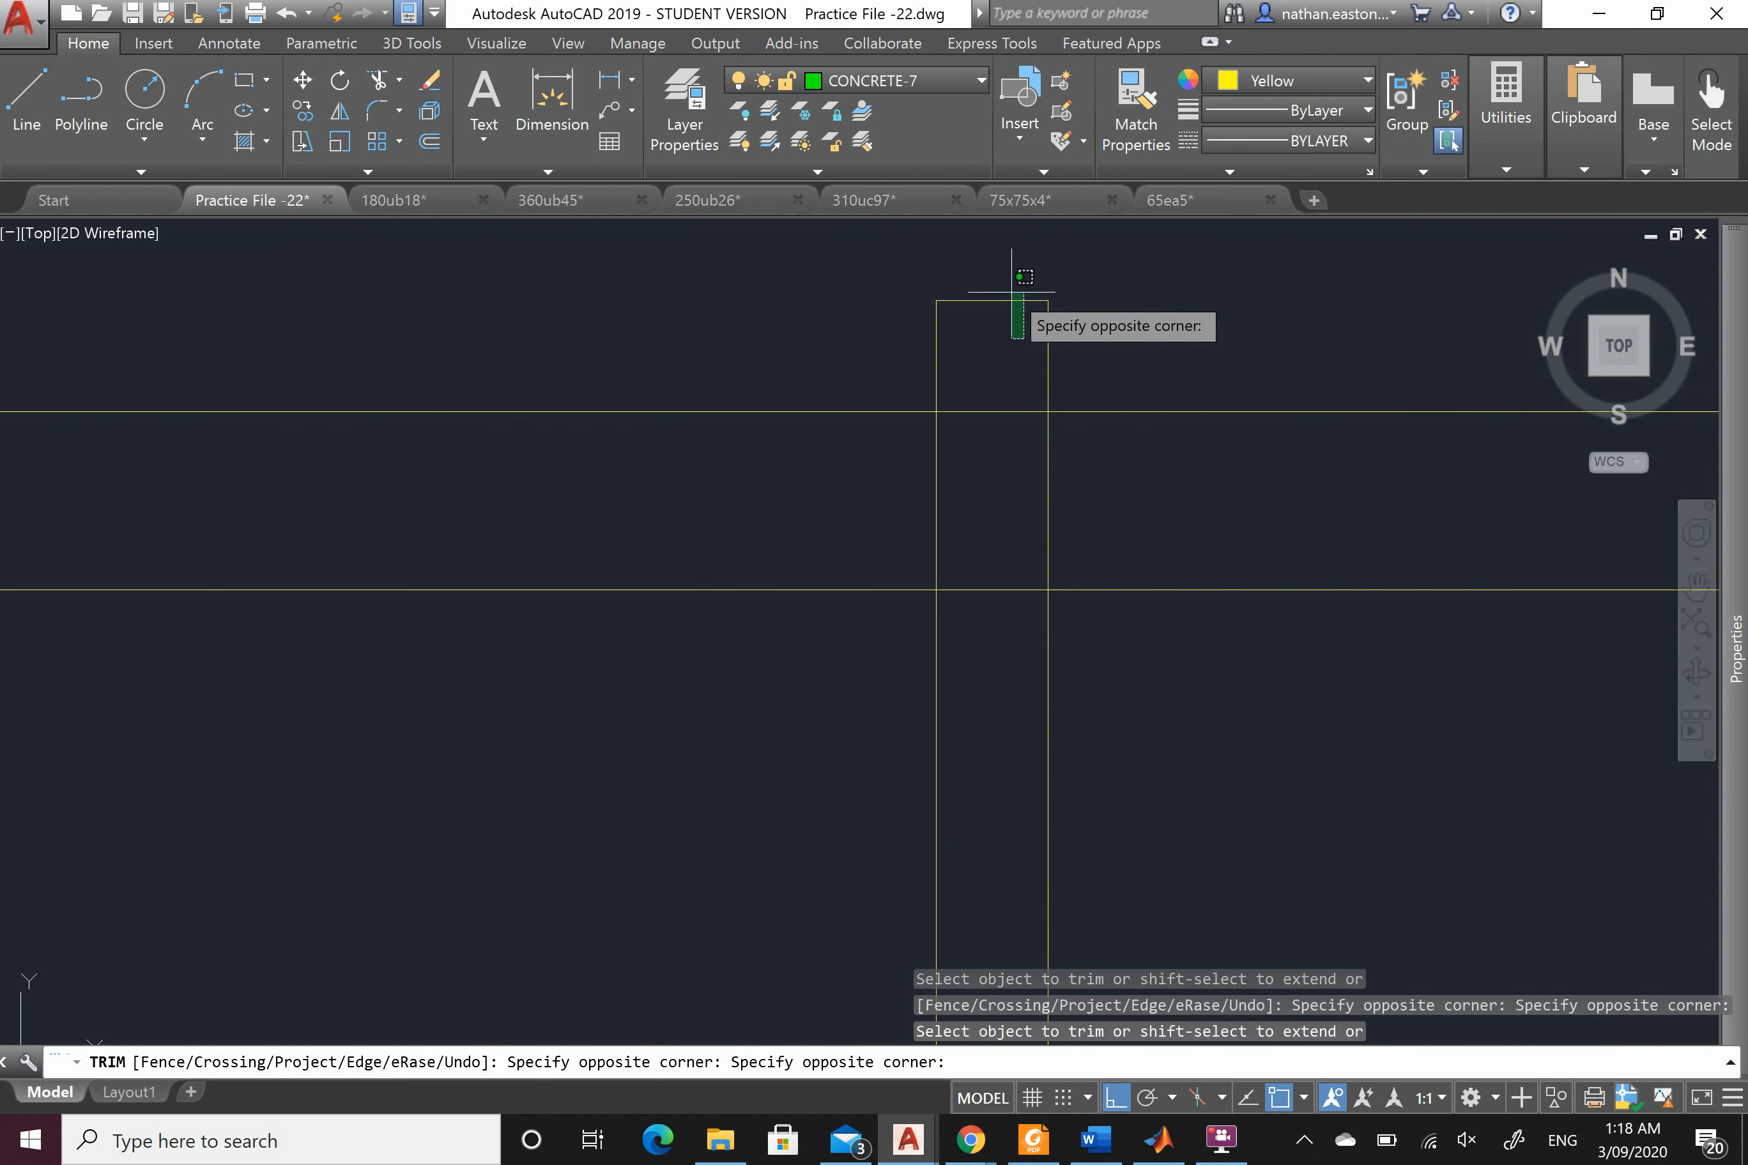
scroll(1010, 333, "down", 8)
scroll(1022, 594, "down", 3)
scroll(995, 694, "up", 6)
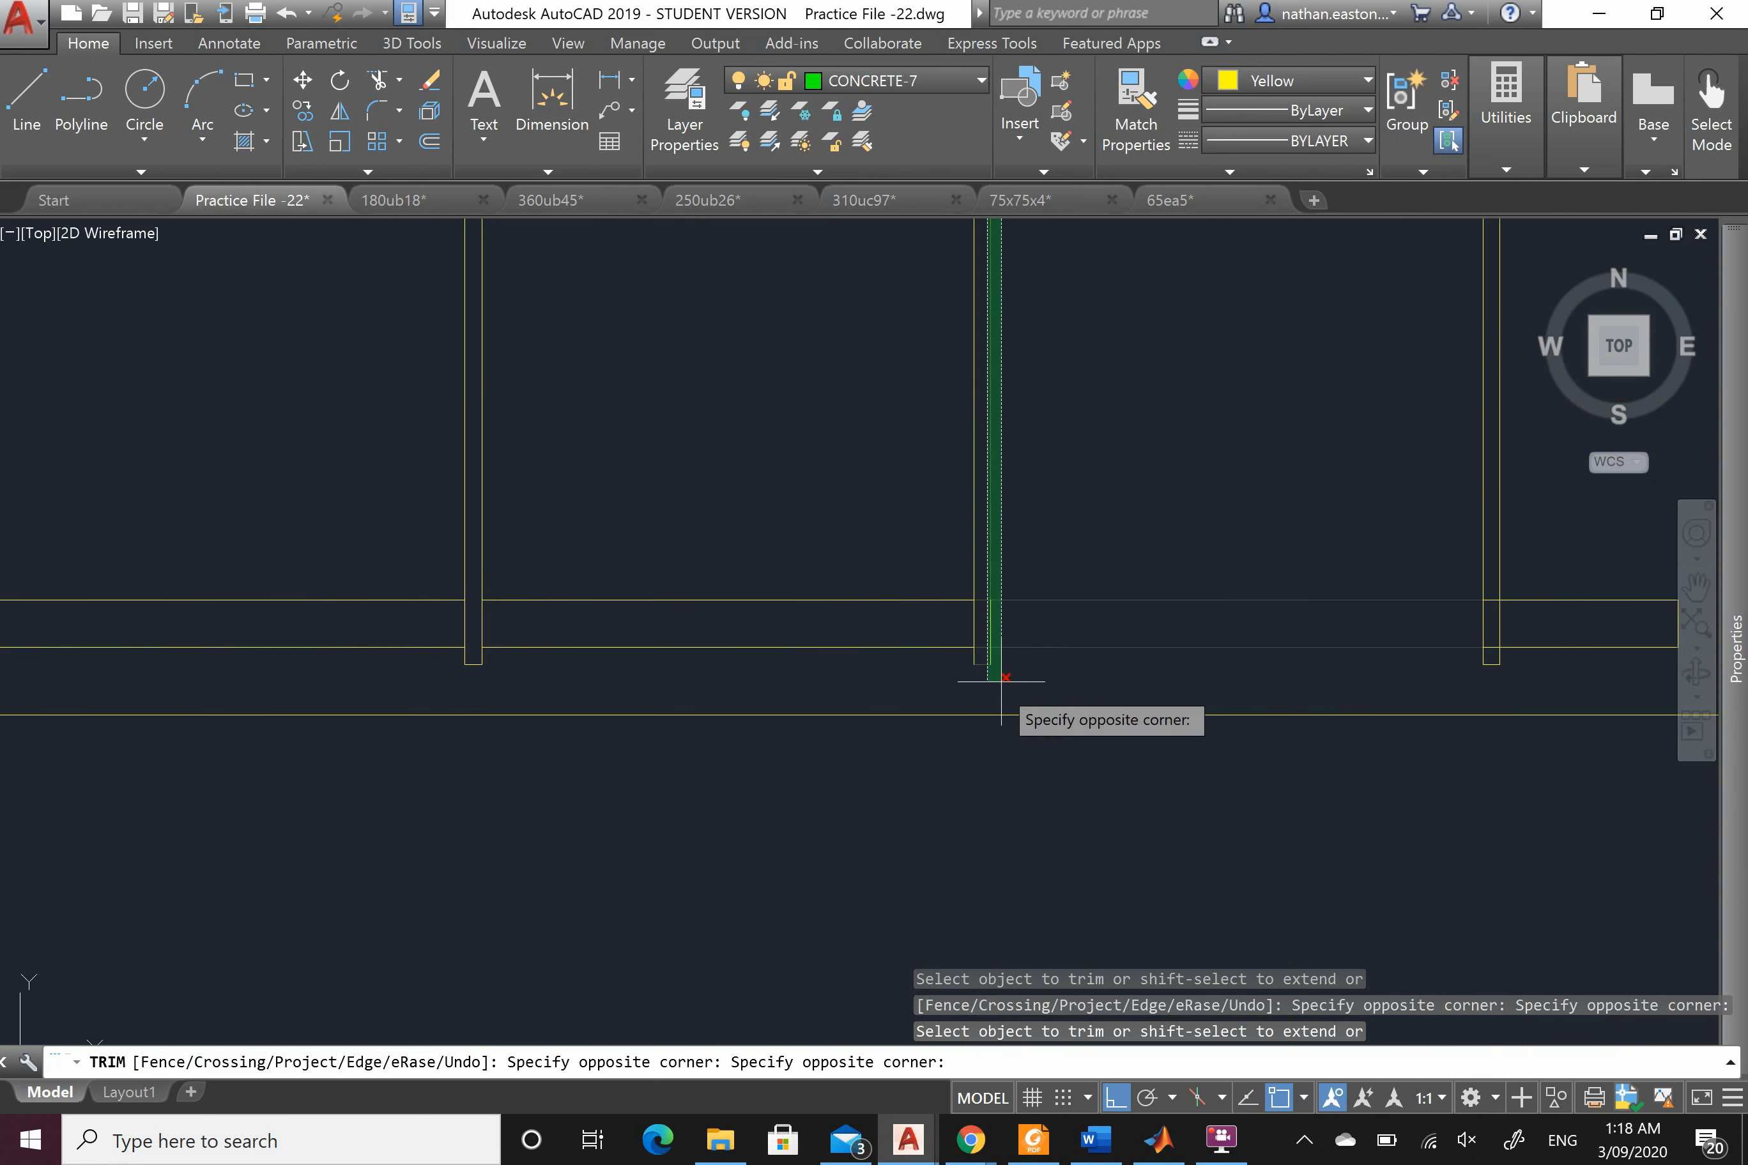
left_click(1031, 574)
scroll(976, 616, "down", 5)
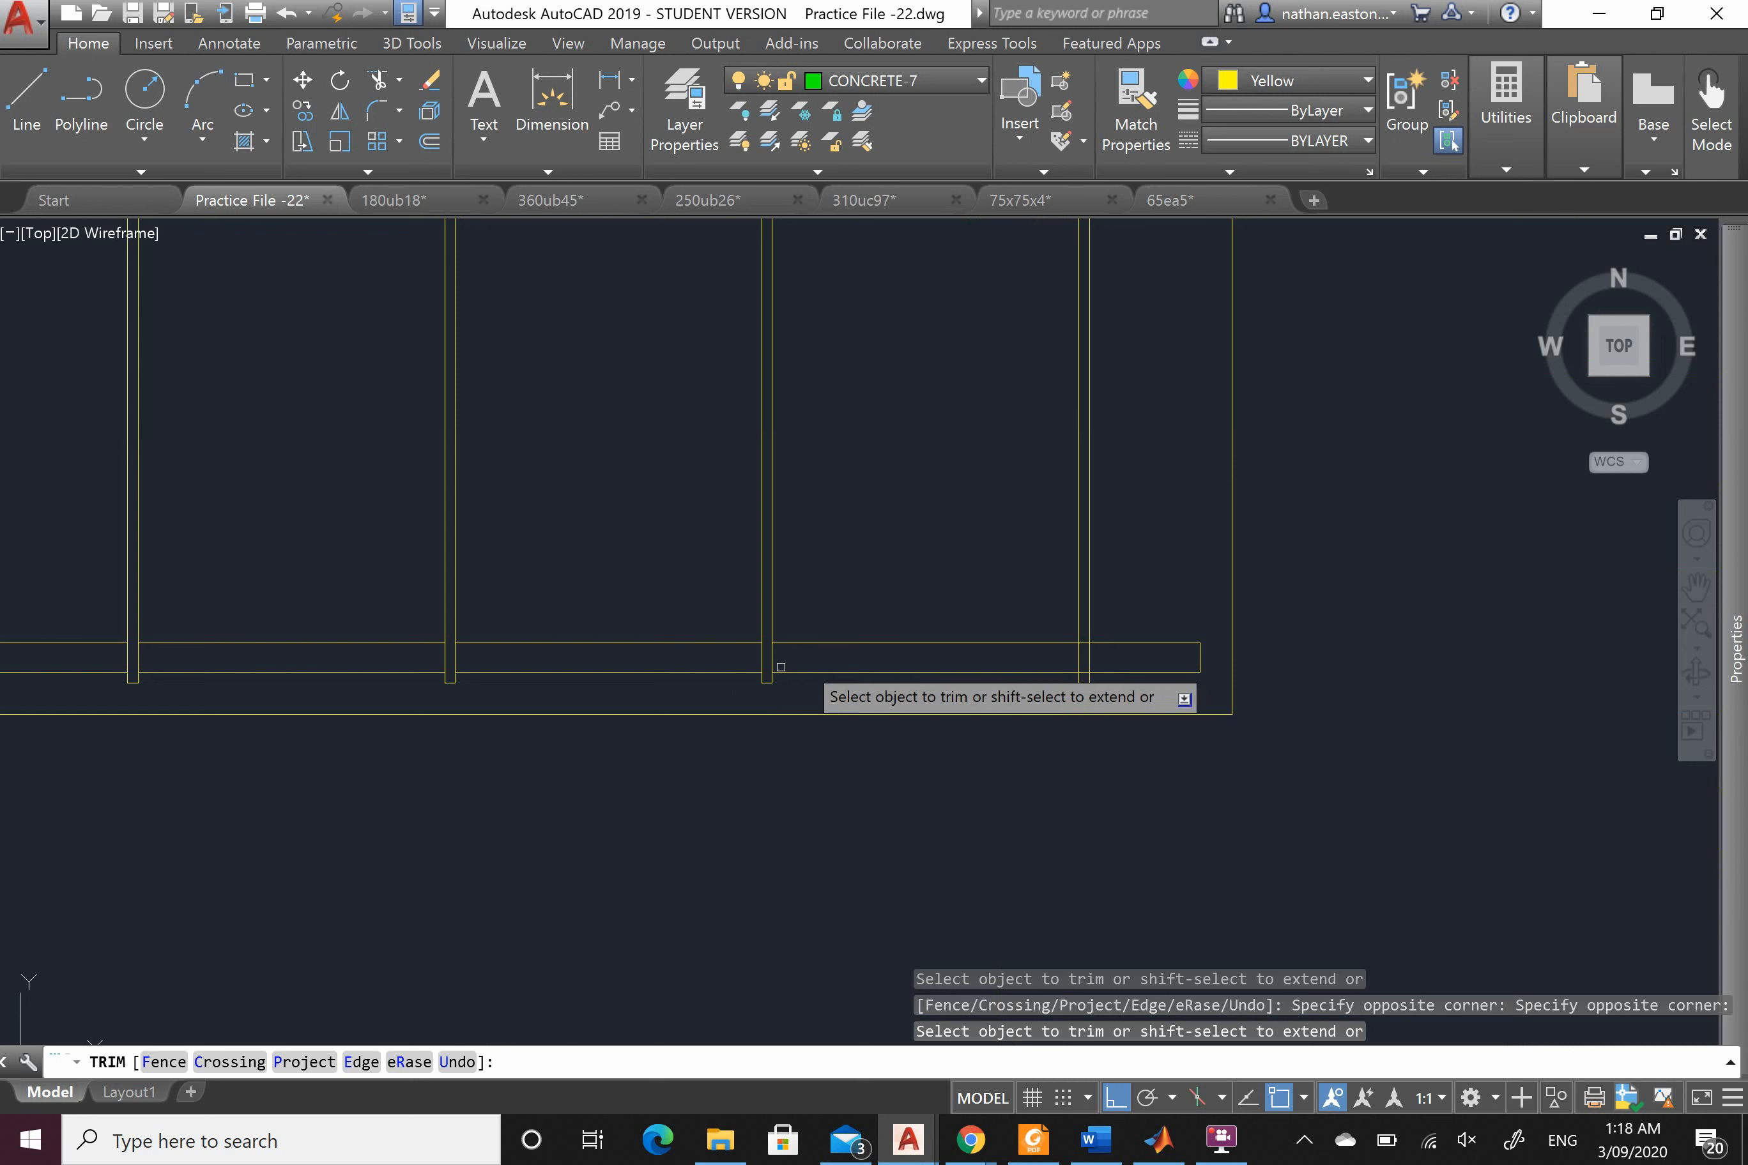
Step: Trim the bottom and top bar lines inside the last stirrup at the beam's right end and finish trimming
scroll(1133, 631, "up", 4)
left_click(906, 859)
scroll(905, 859, "down", 3)
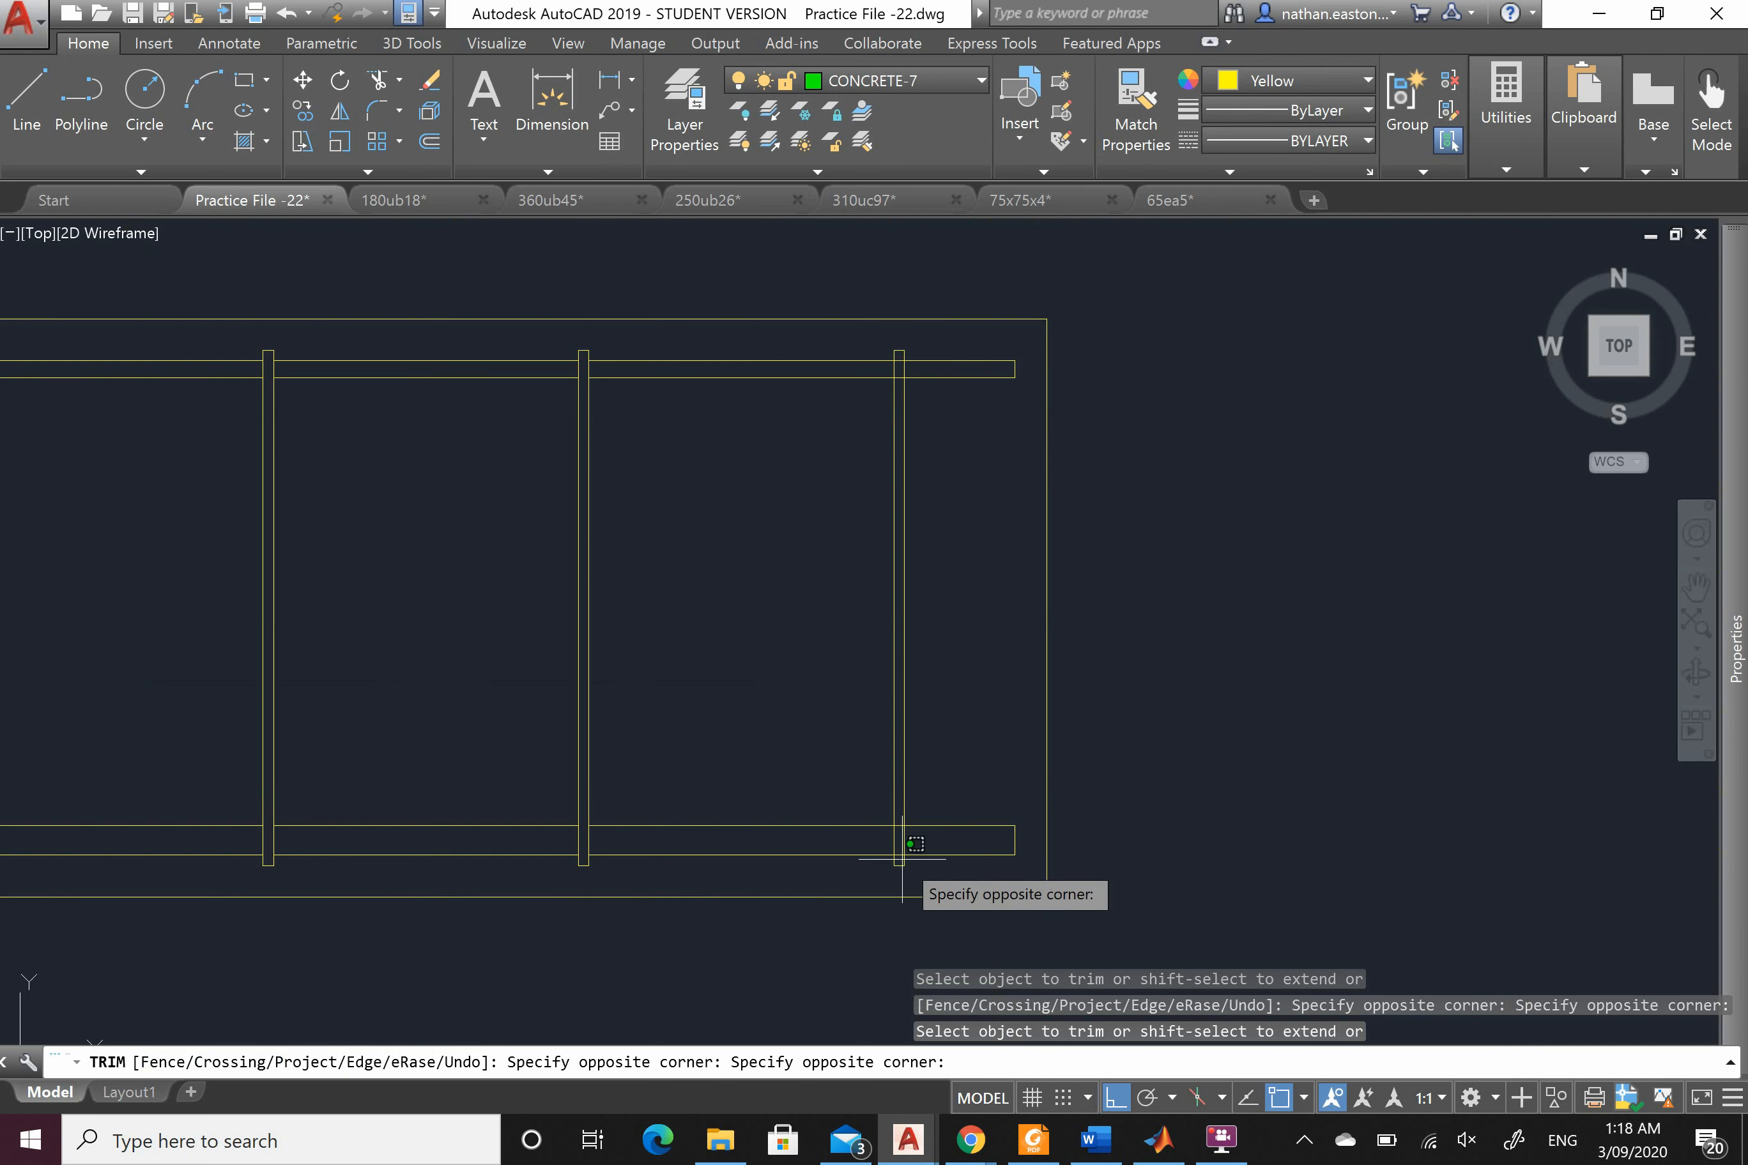
scroll(880, 451, "up", 3)
scroll(895, 353, "up", 8)
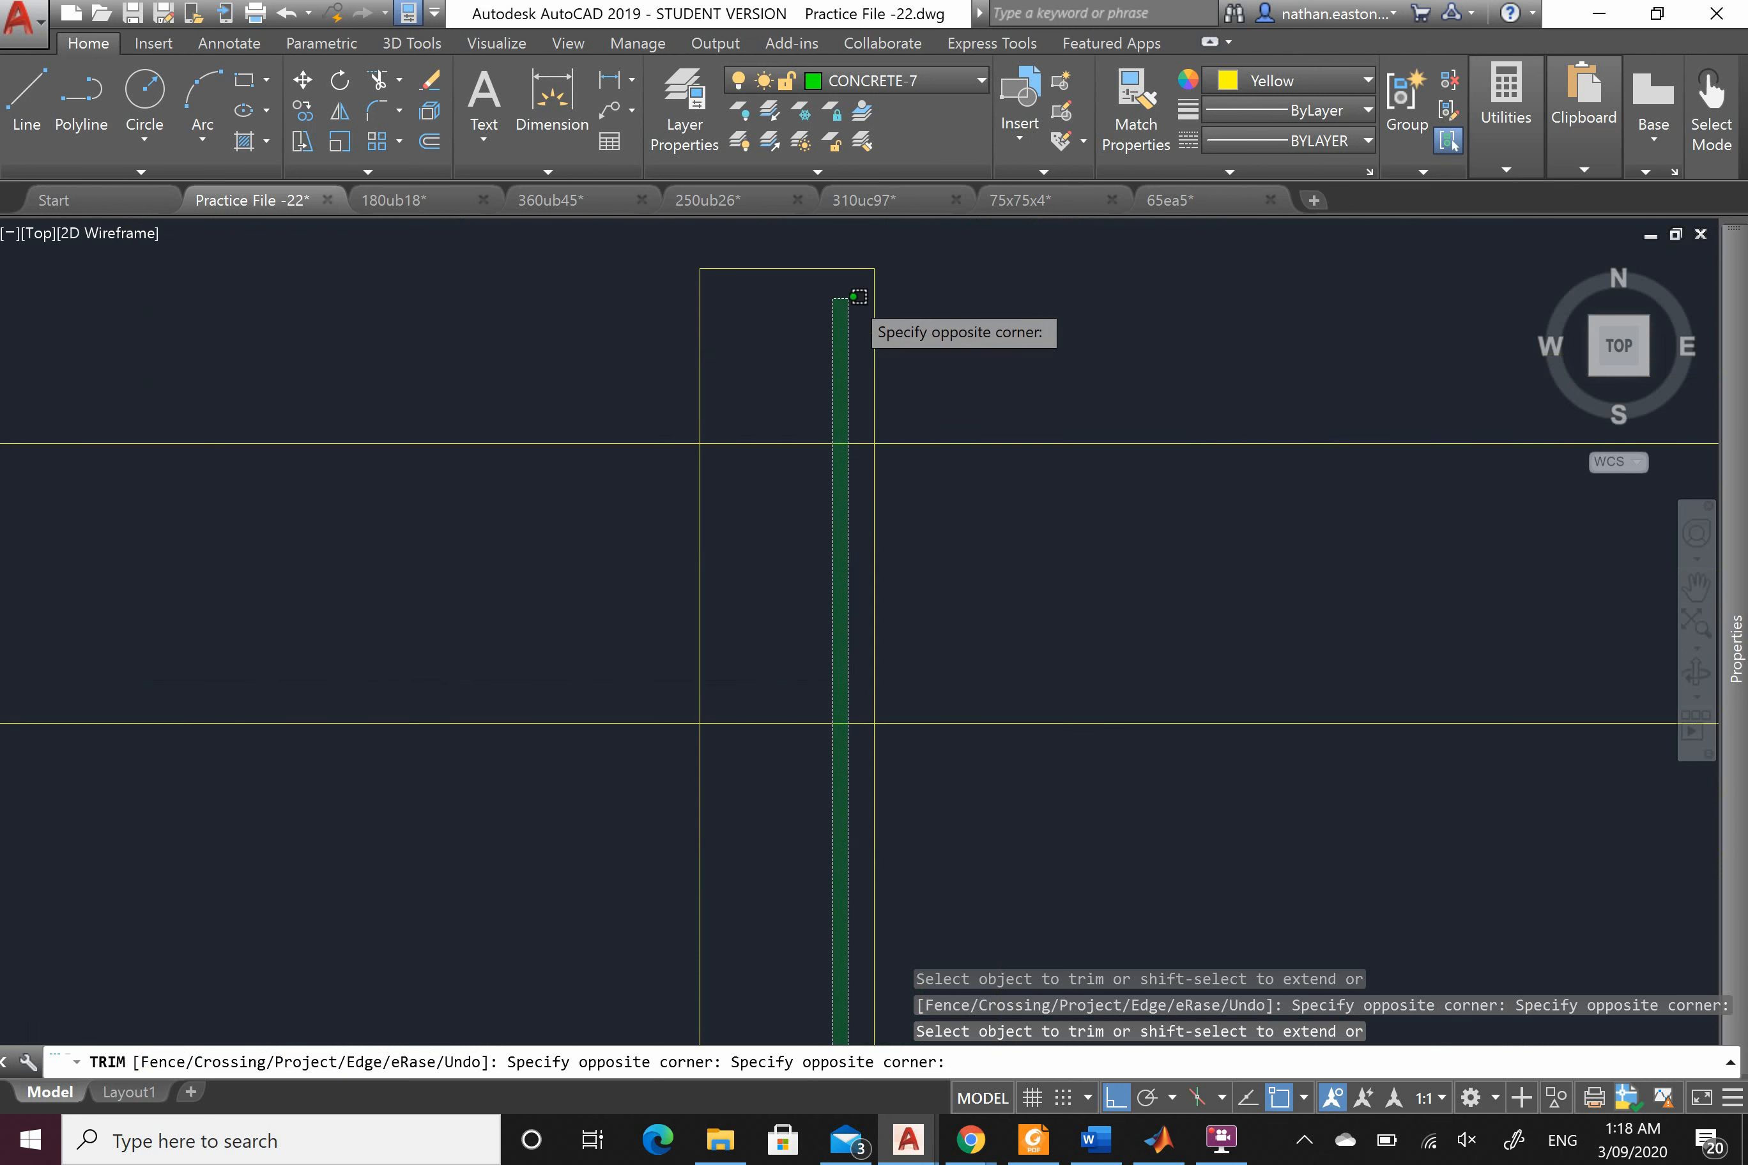
left_click(796, 349)
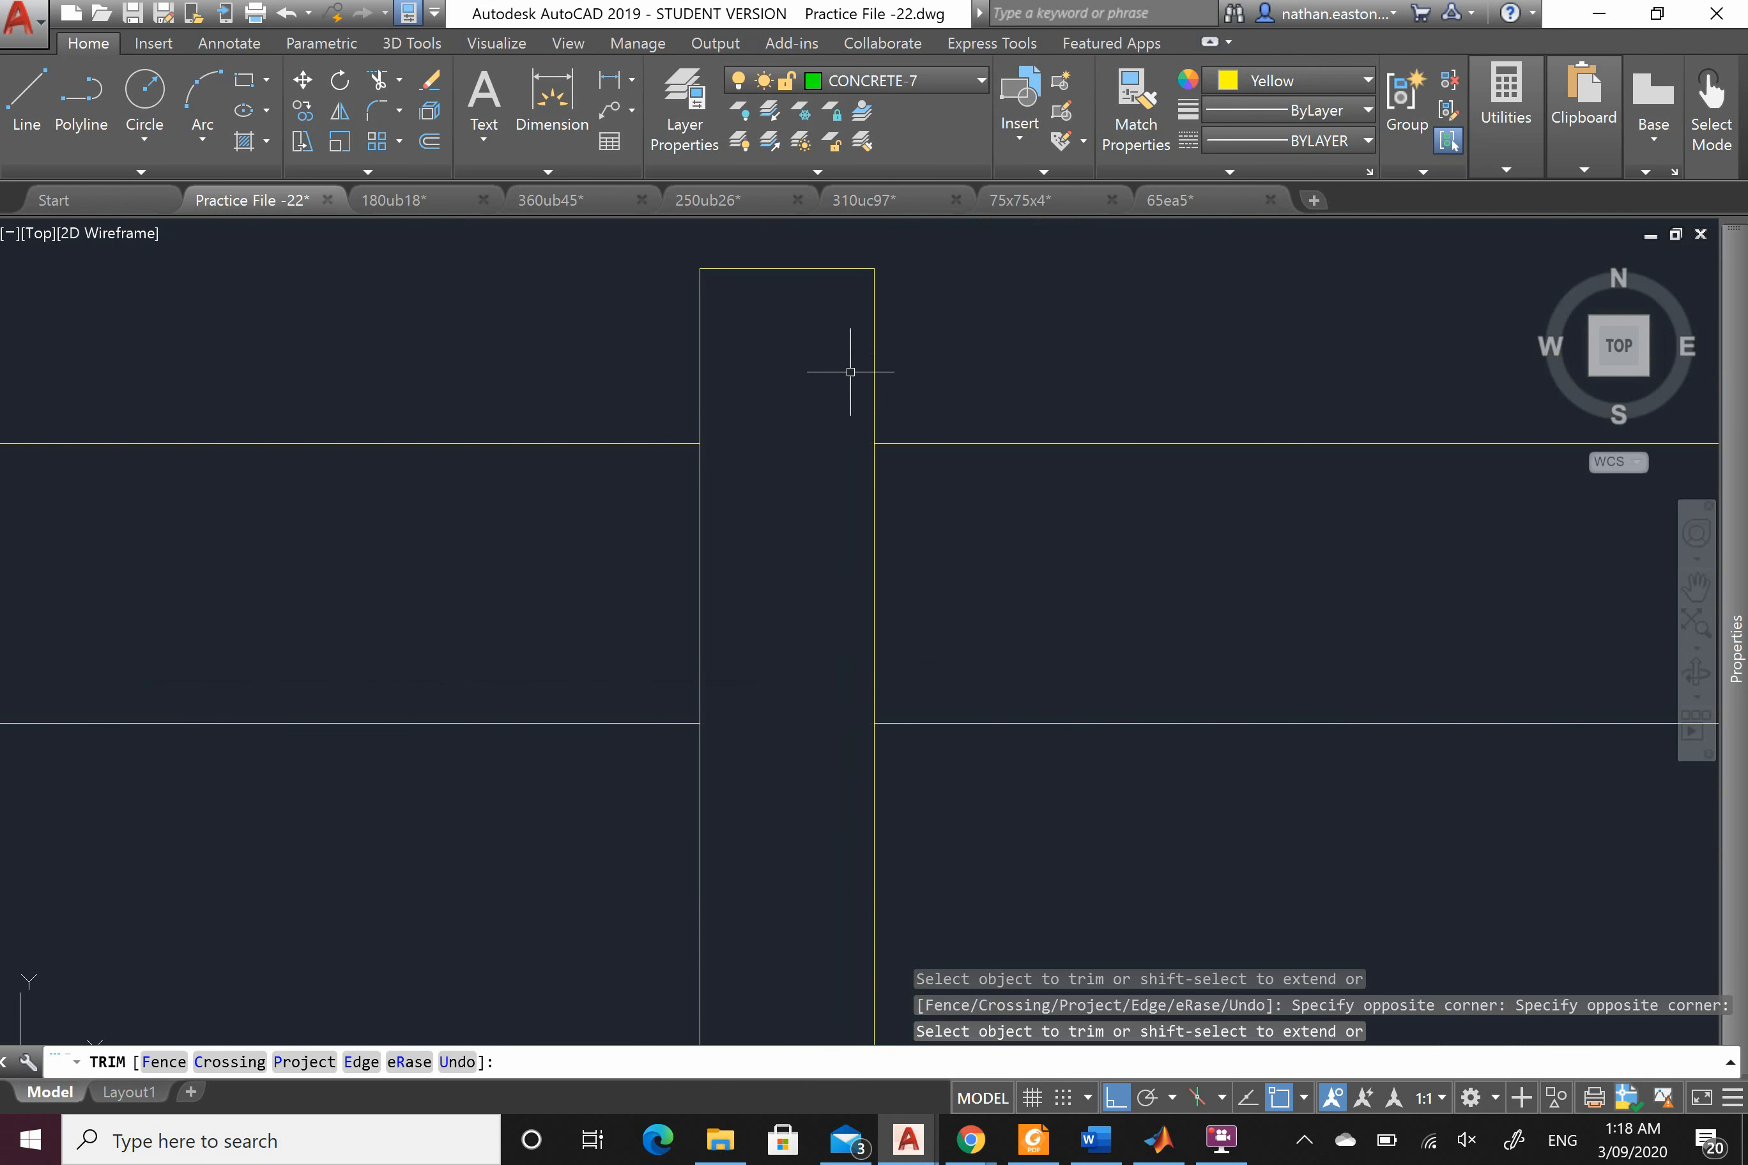
key("Escape")
scroll(1217, 401, "down", 8)
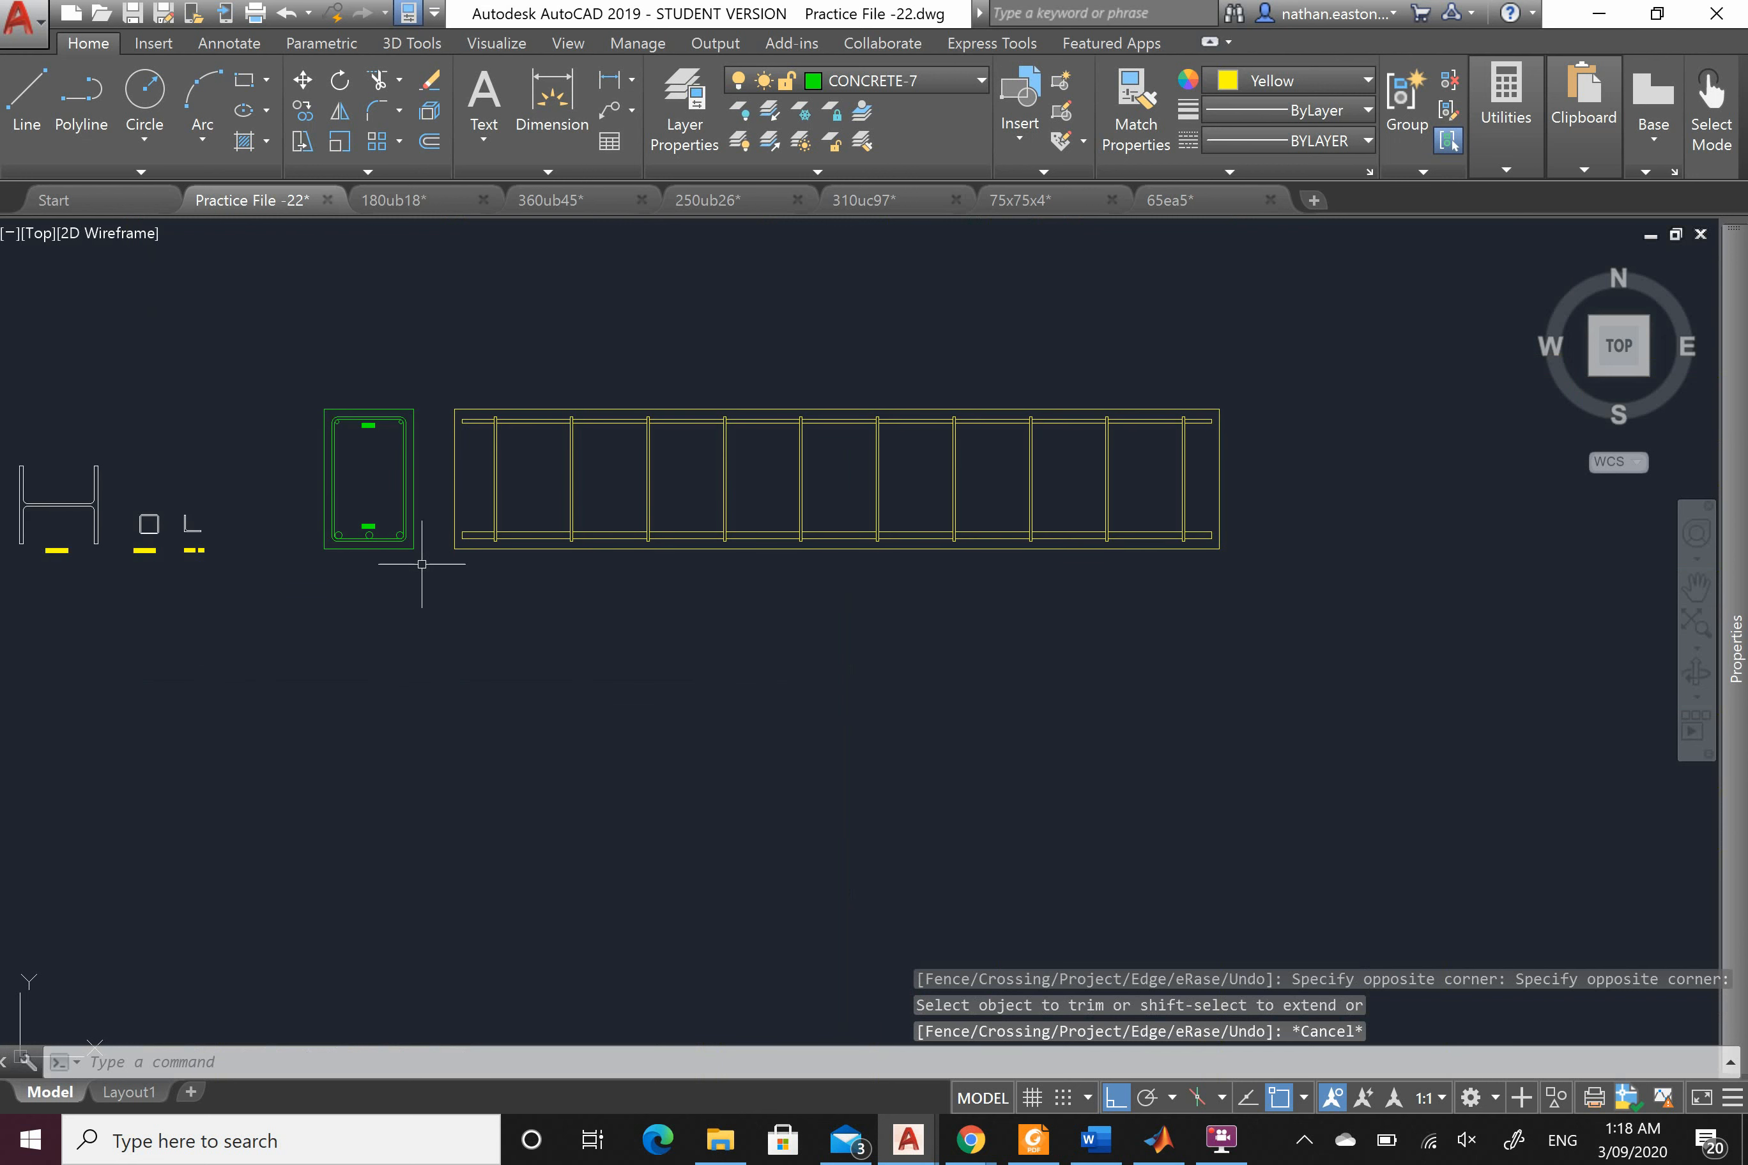
Step: Try rotating the whole beam side elevation to stand upright like a column, and undo the rotation
scroll(511, 501, "up", 2)
scroll(421, 630, "down", 2)
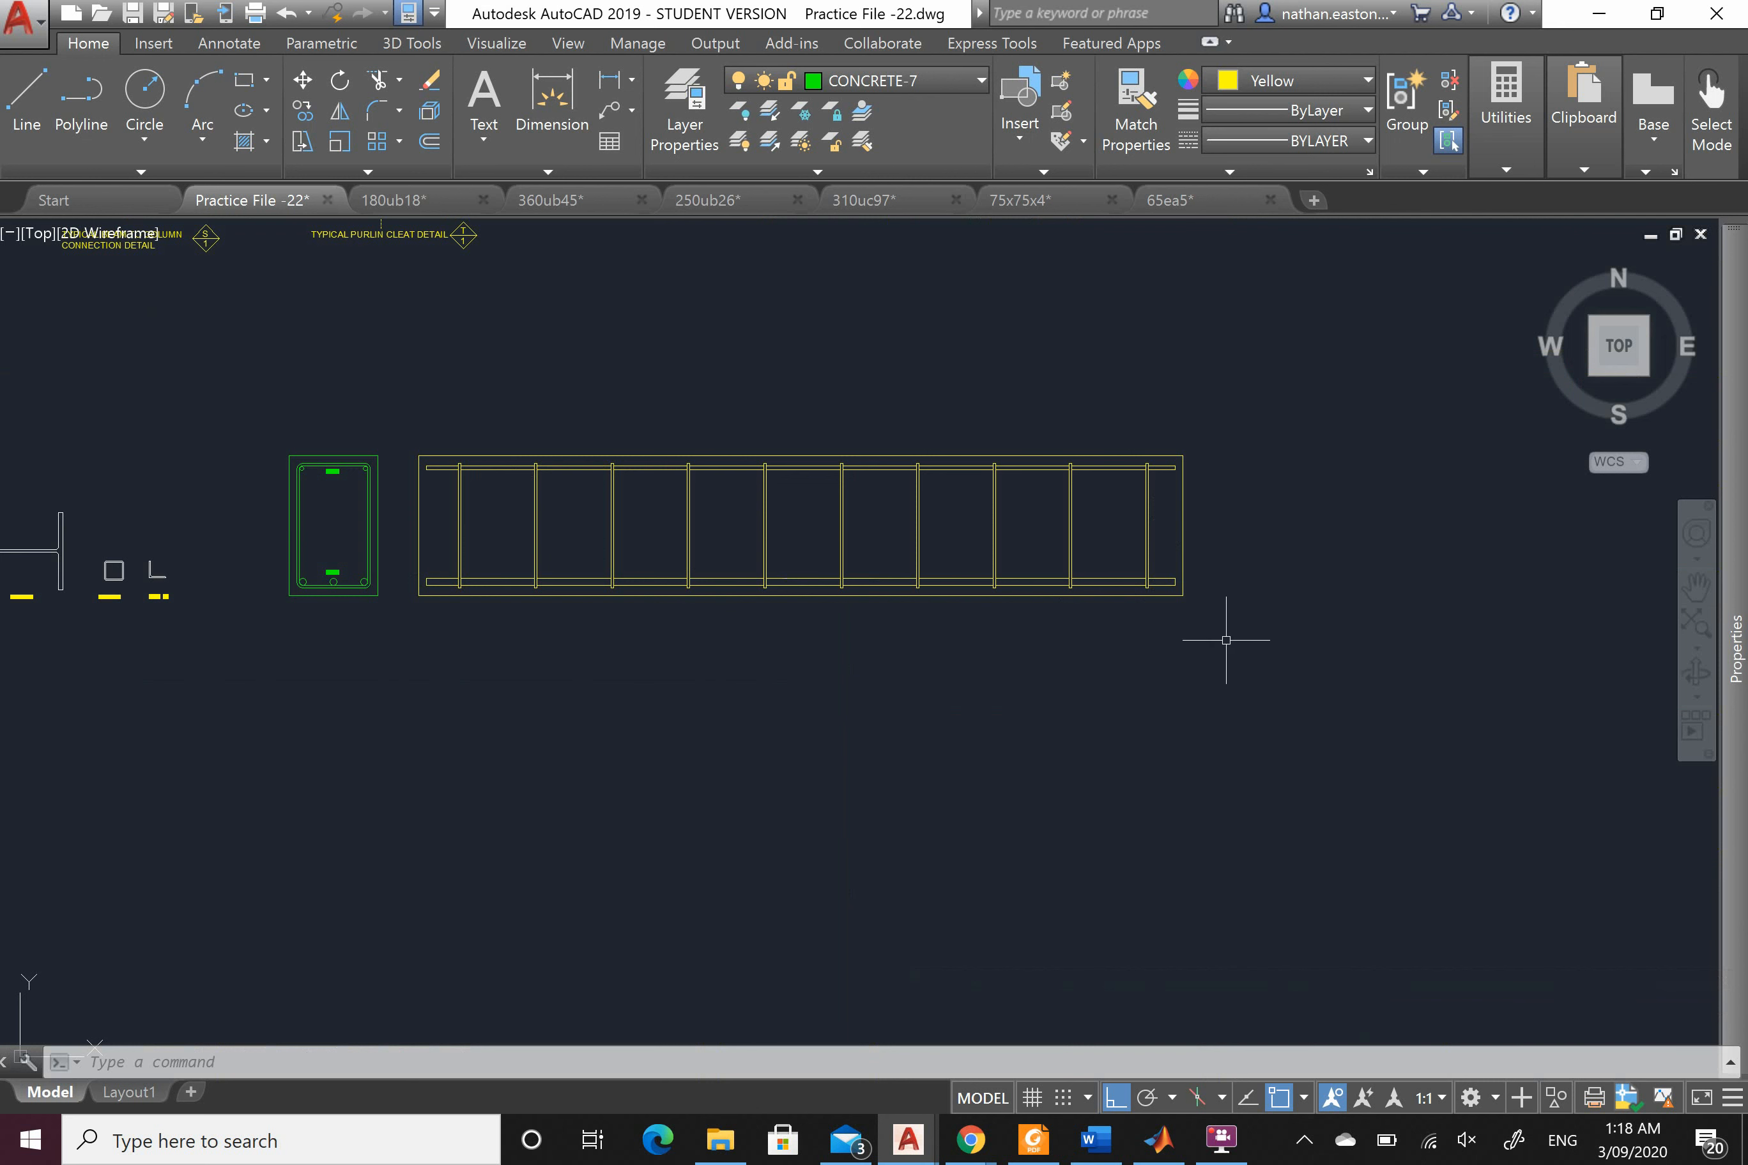
left_click(1253, 417)
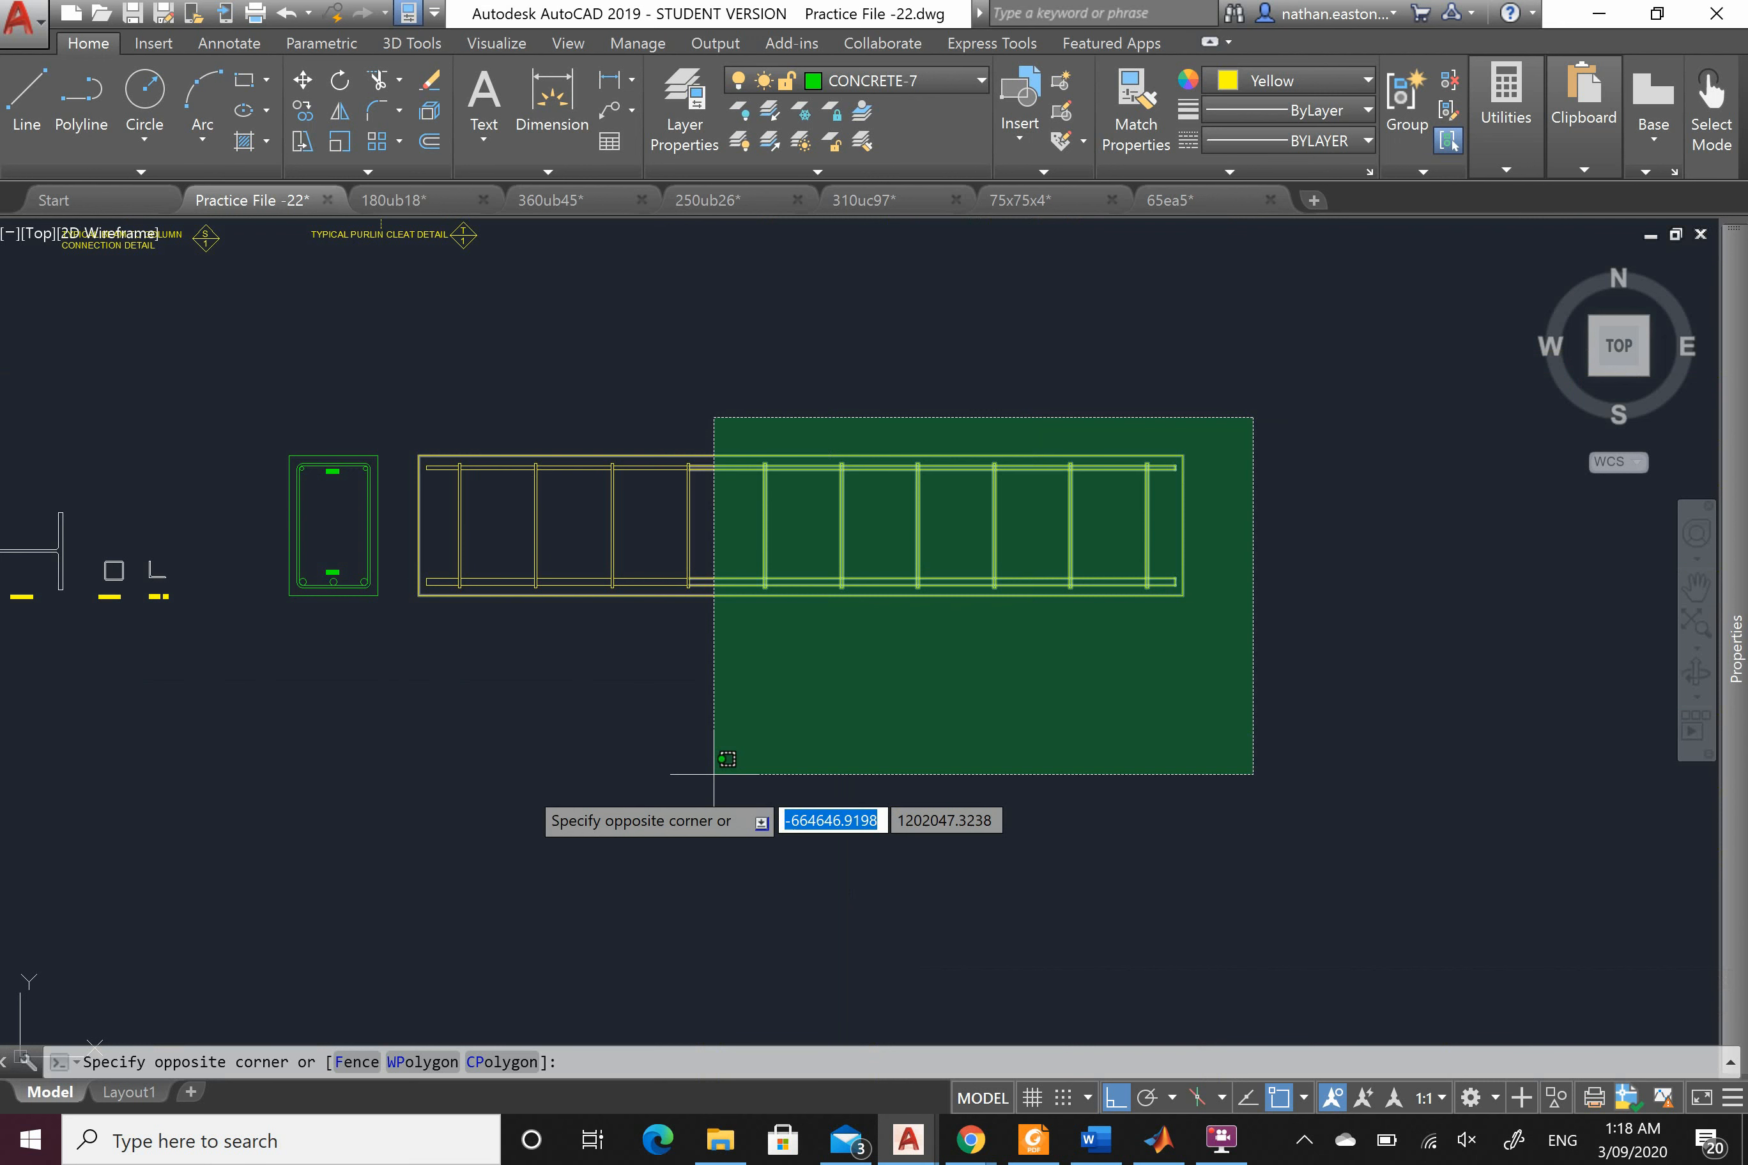
left_click(404, 741)
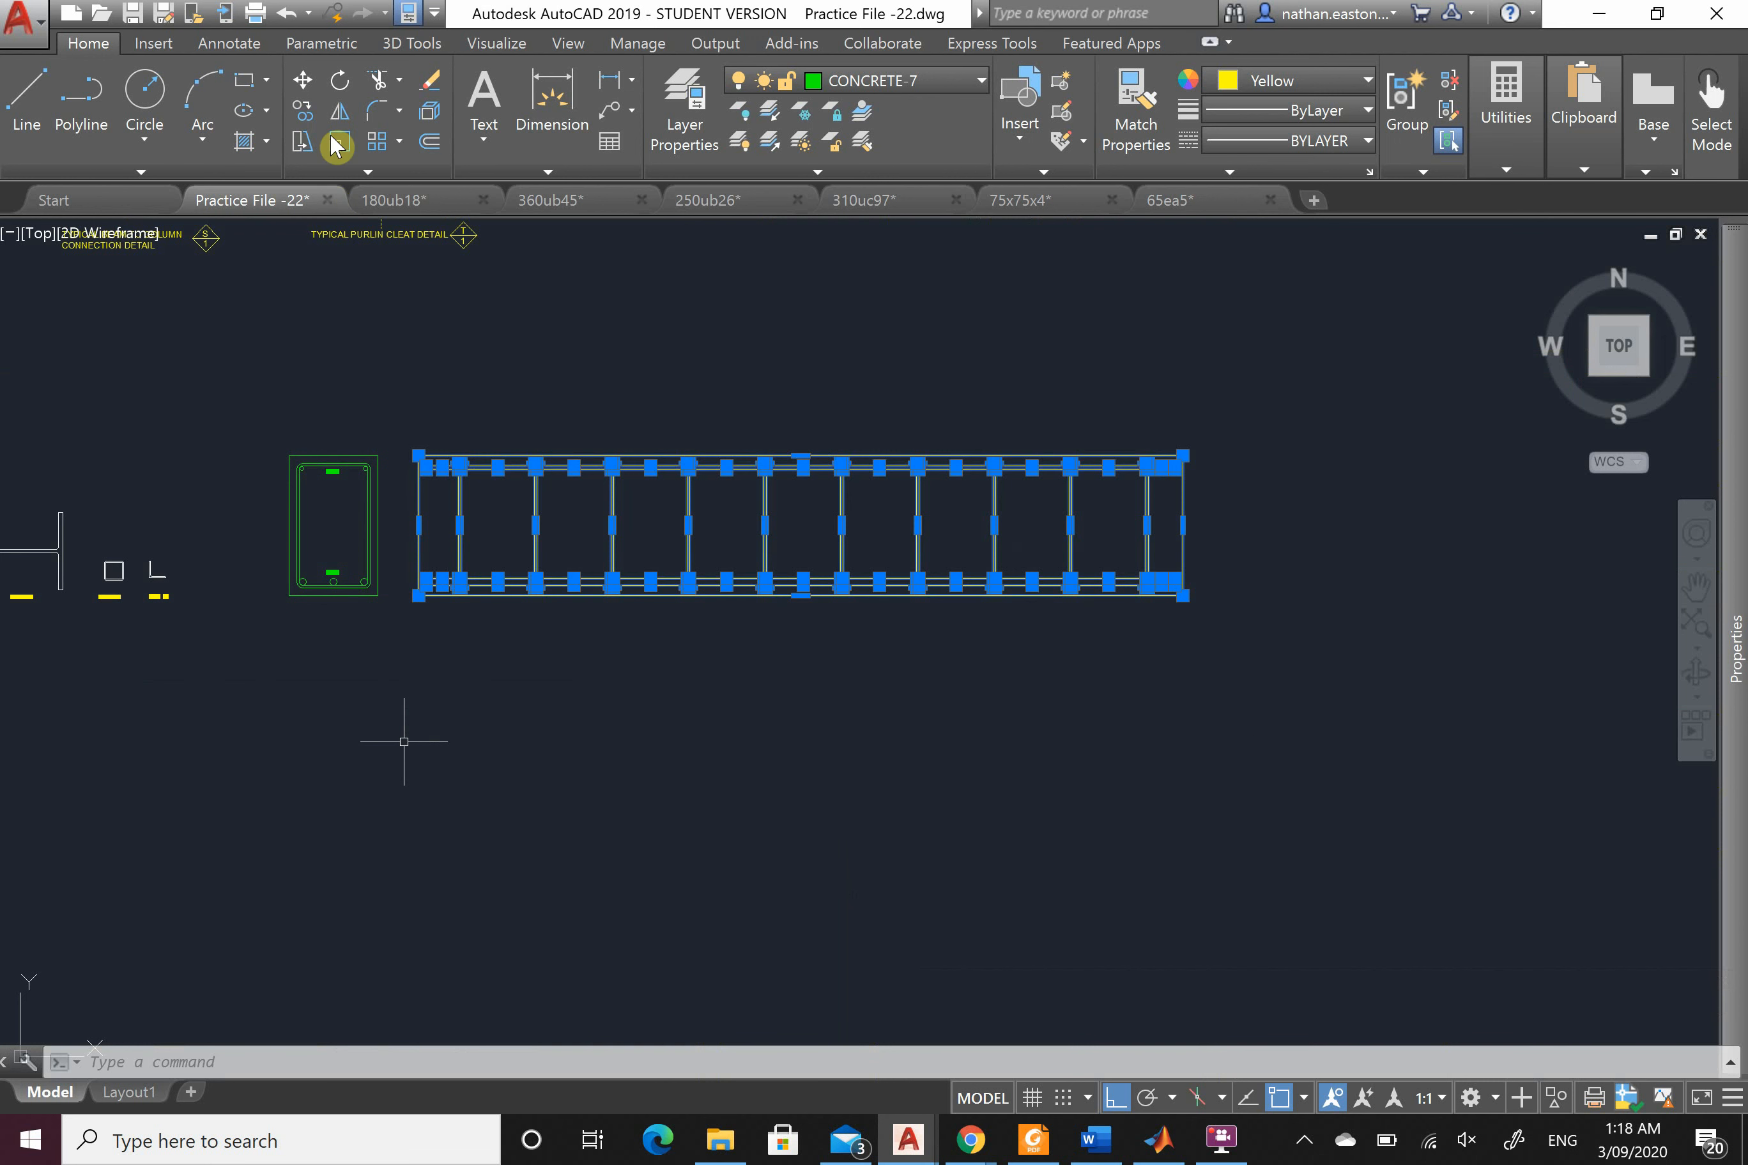
left_click(341, 80)
left_click(904, 530)
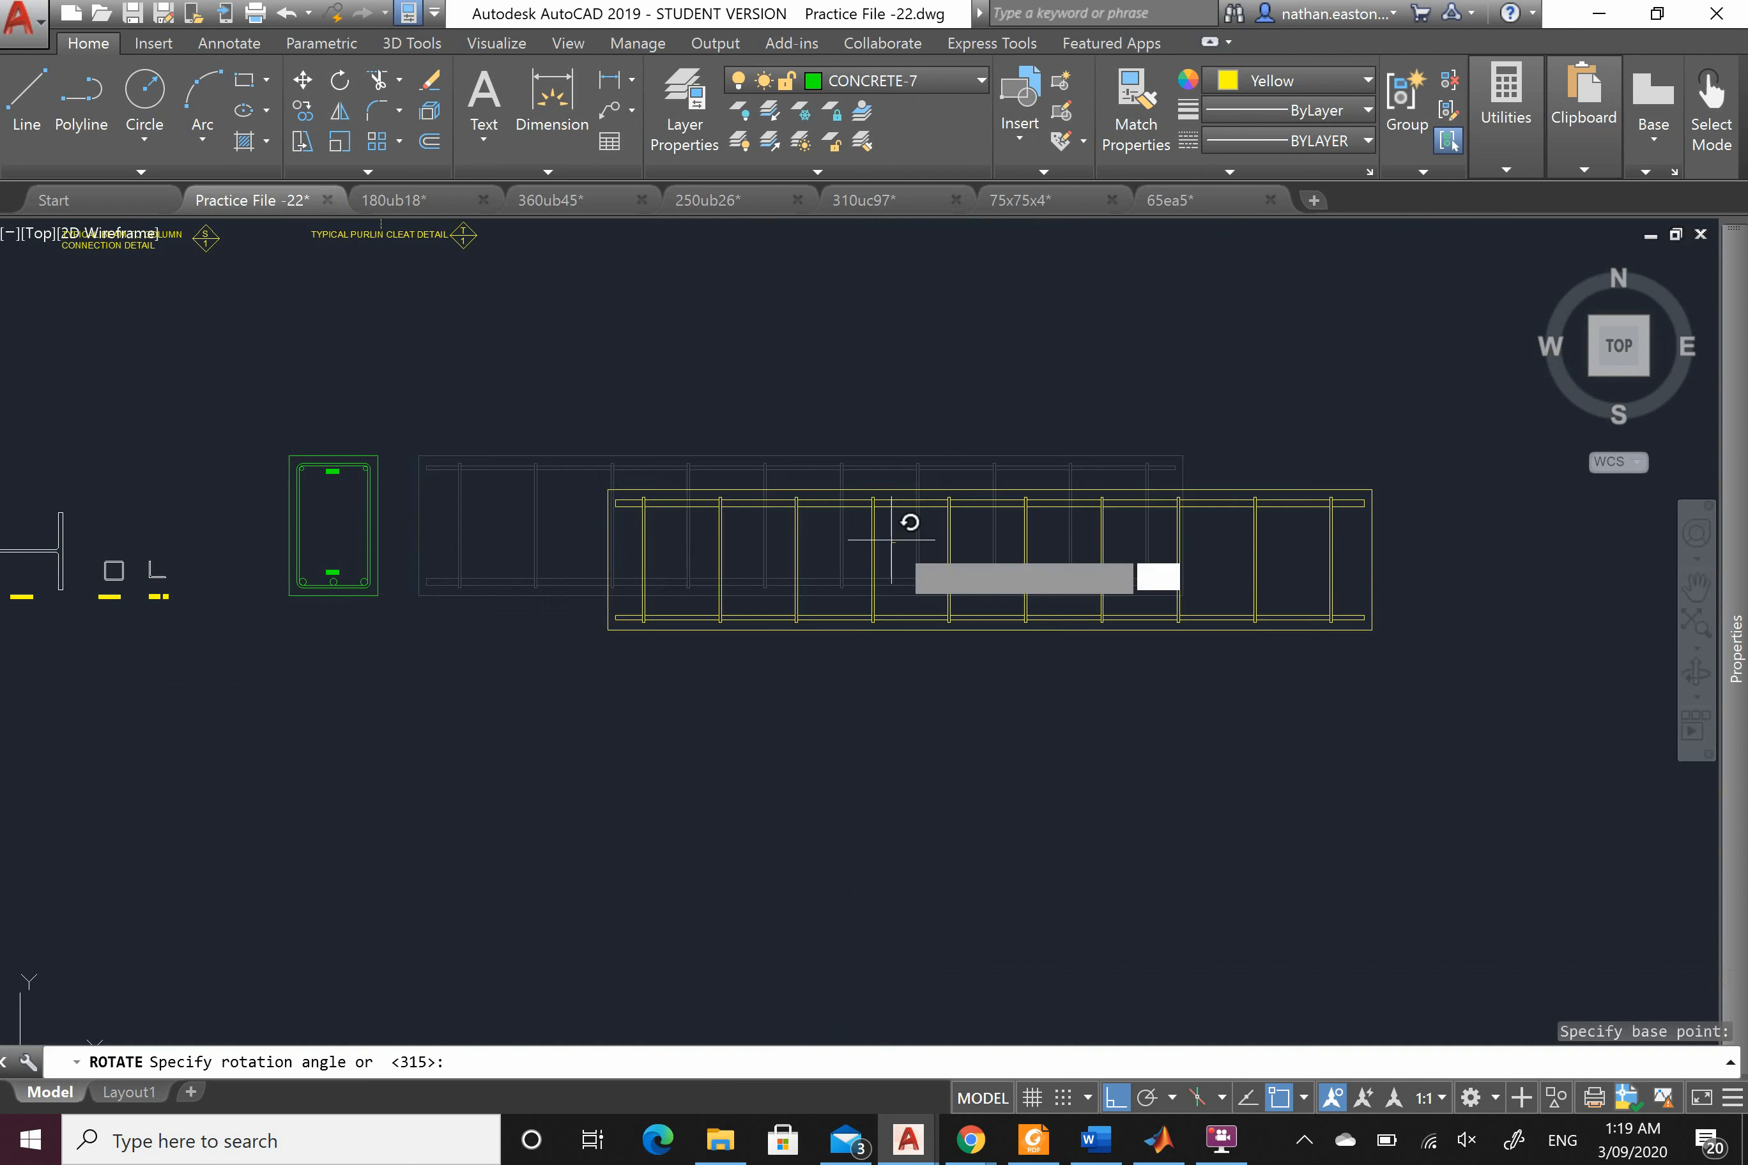
left_click(897, 390)
scroll(849, 398, "down", 2)
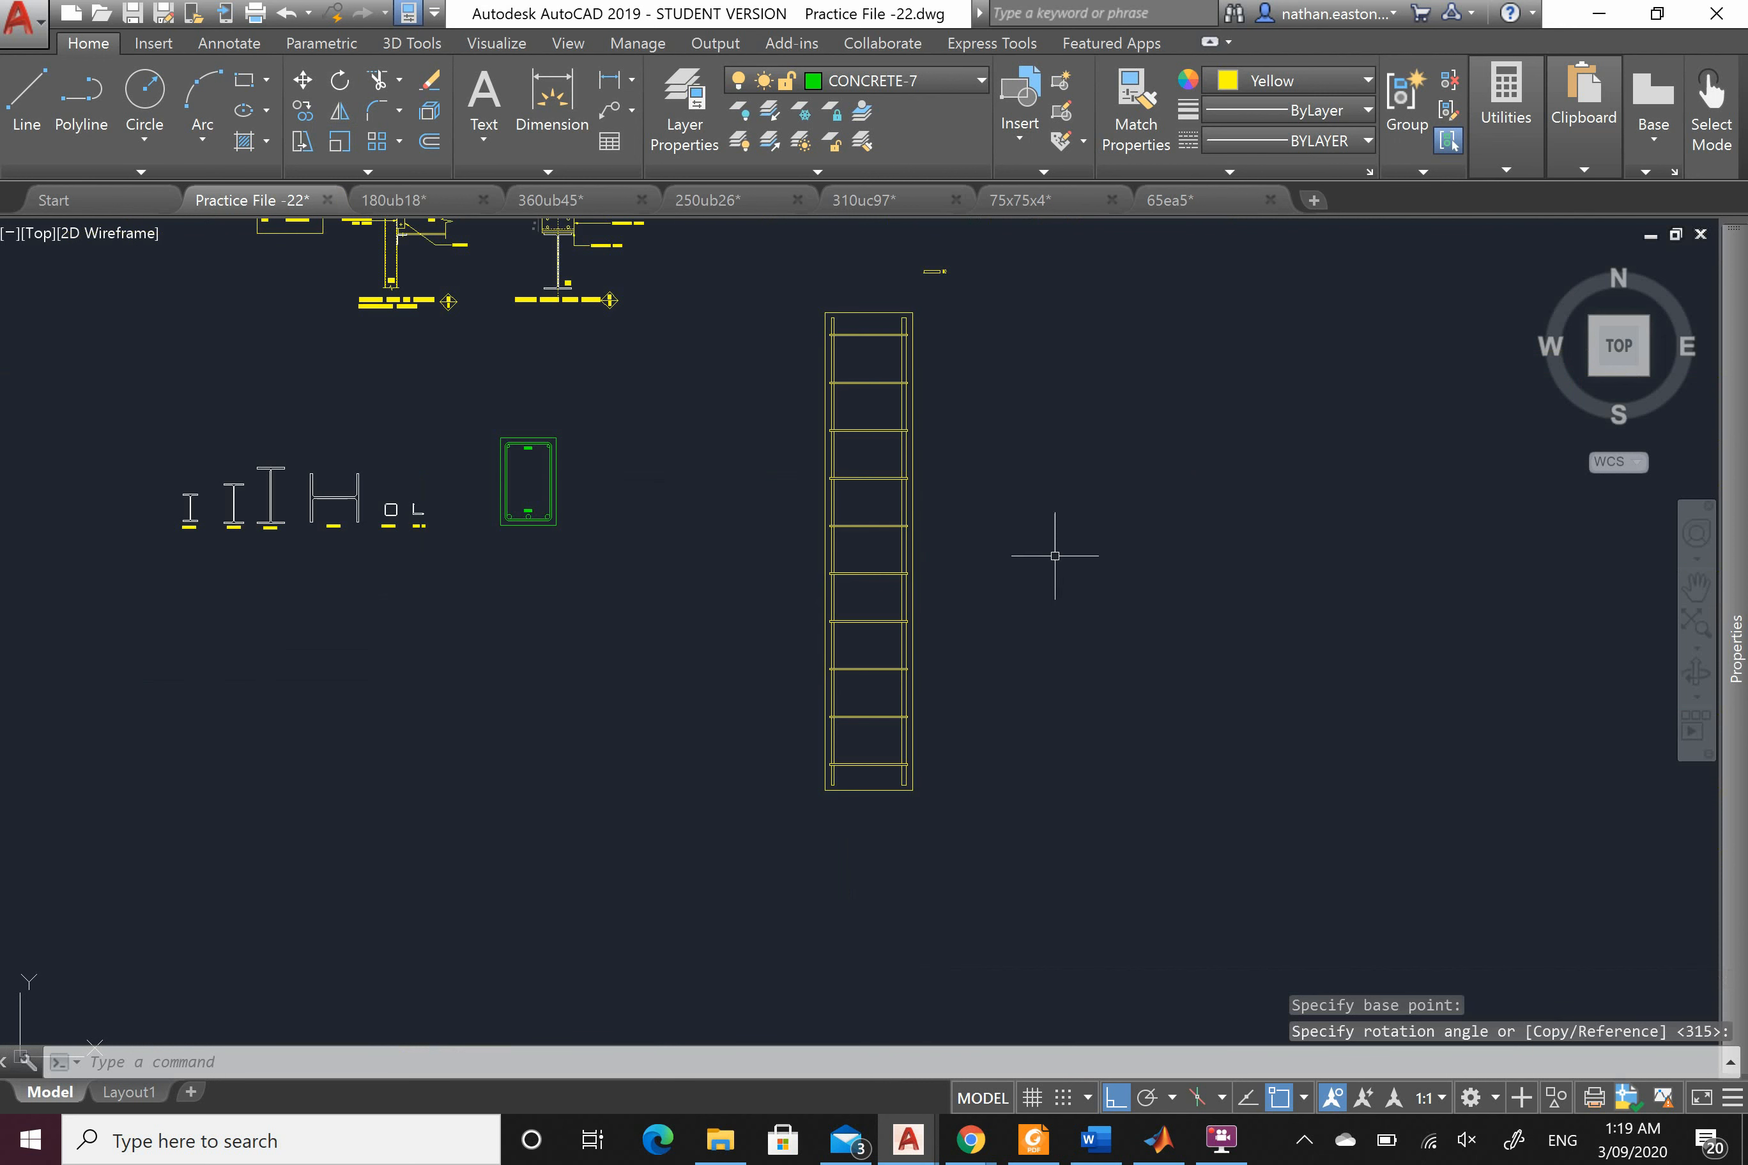
scroll(902, 827, "up", 4)
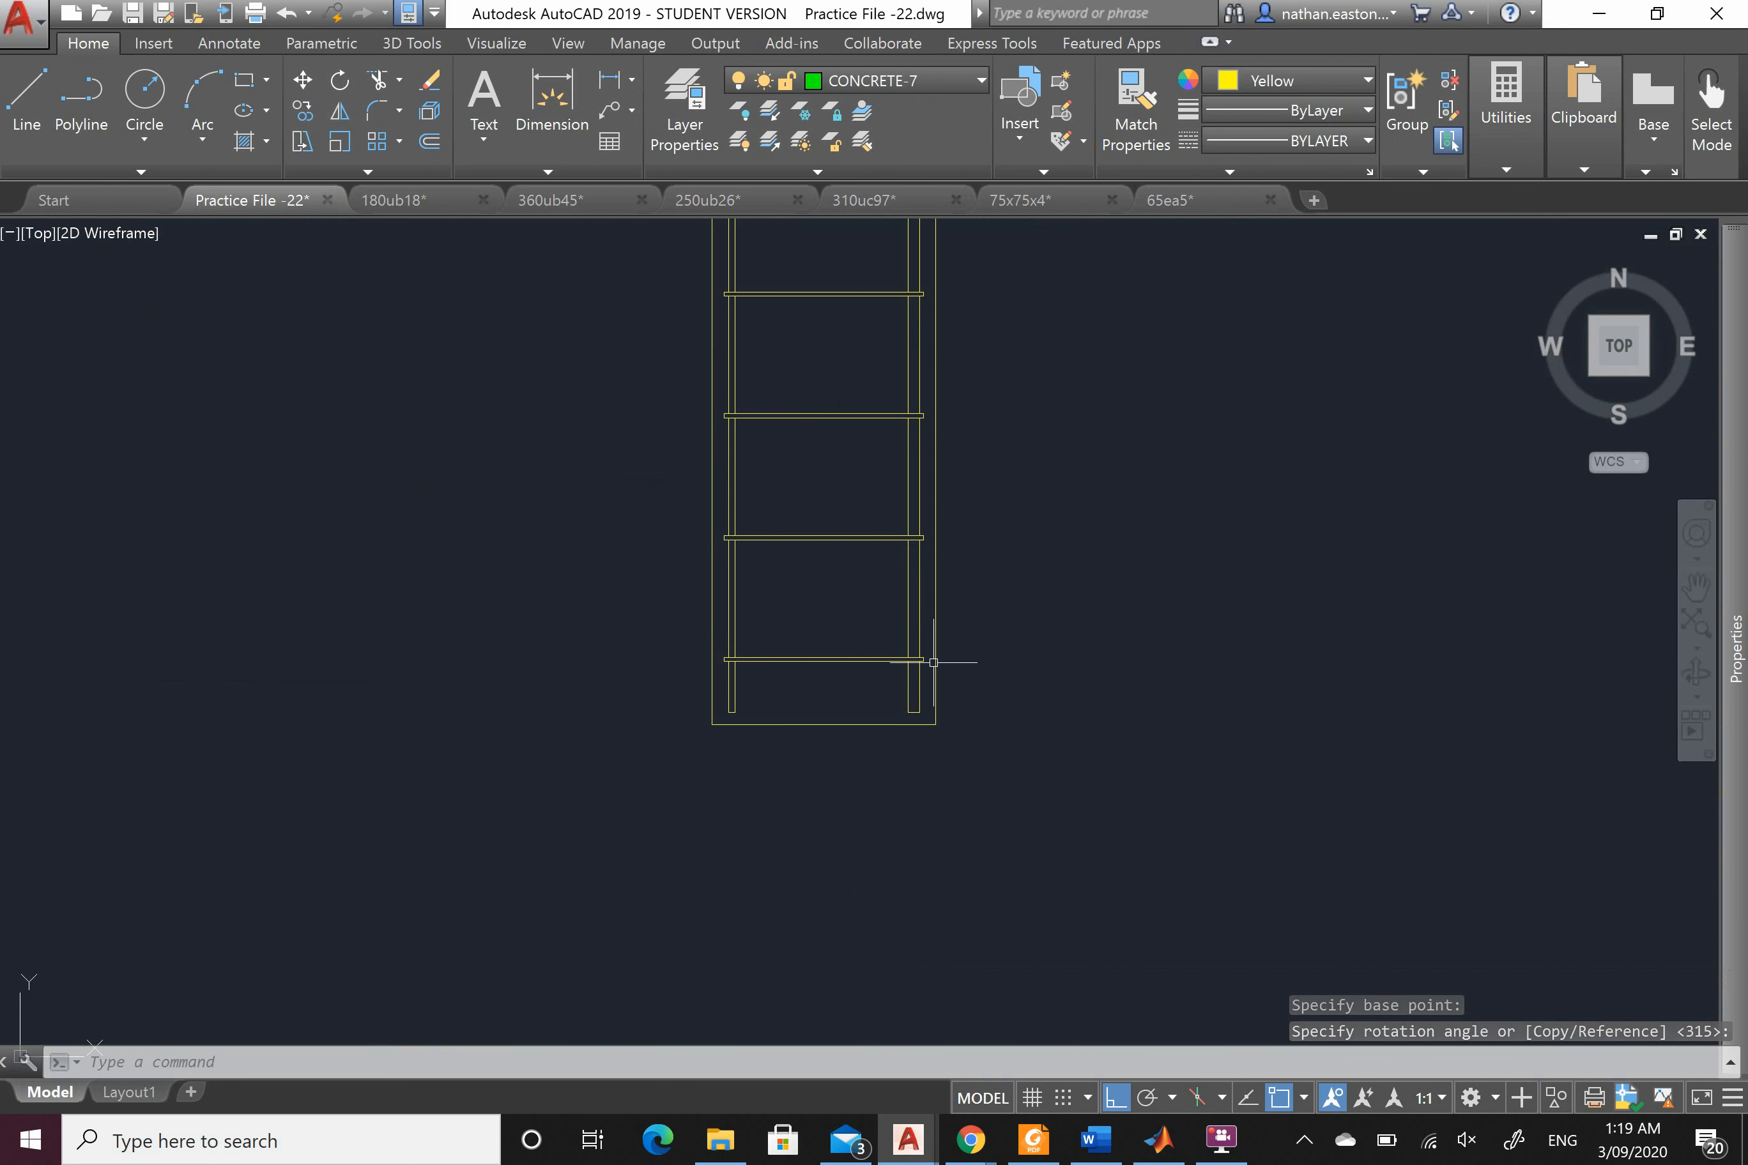
scroll(853, 829, "down", 4)
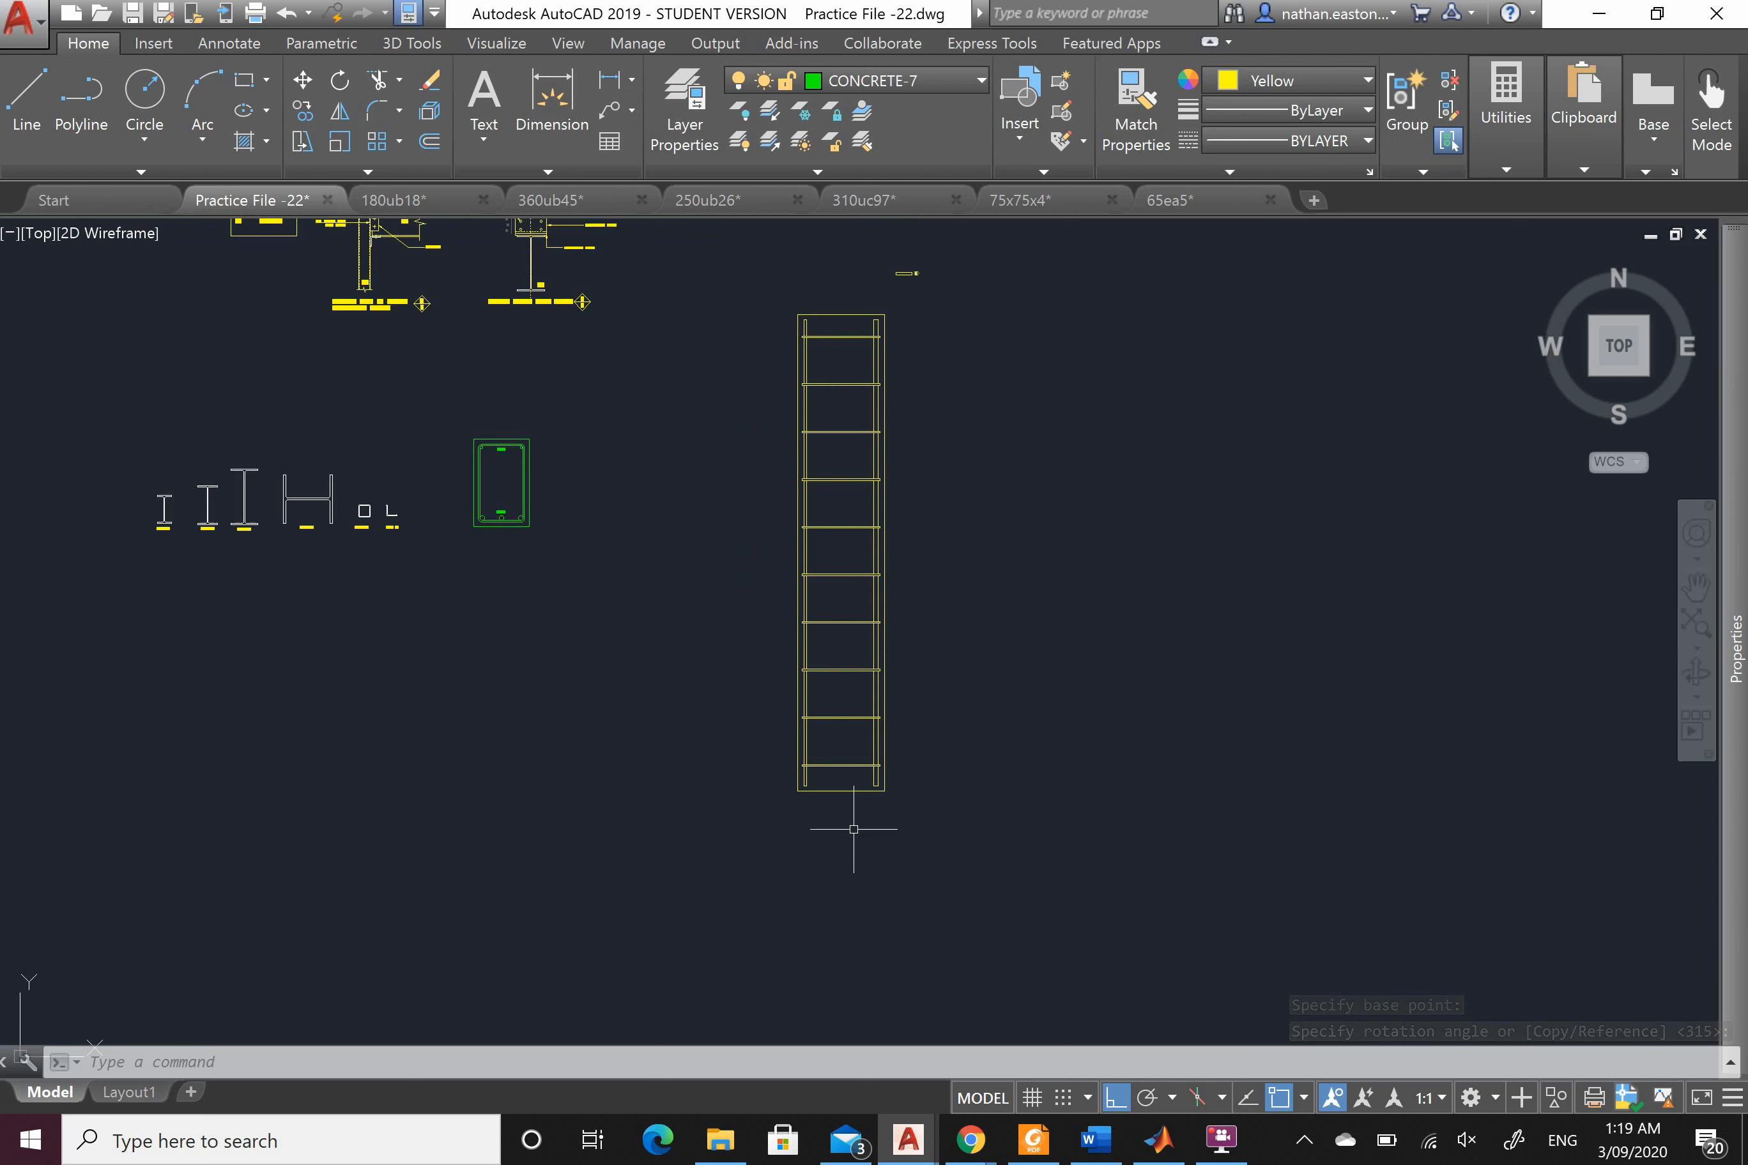
key("ctrl+z")
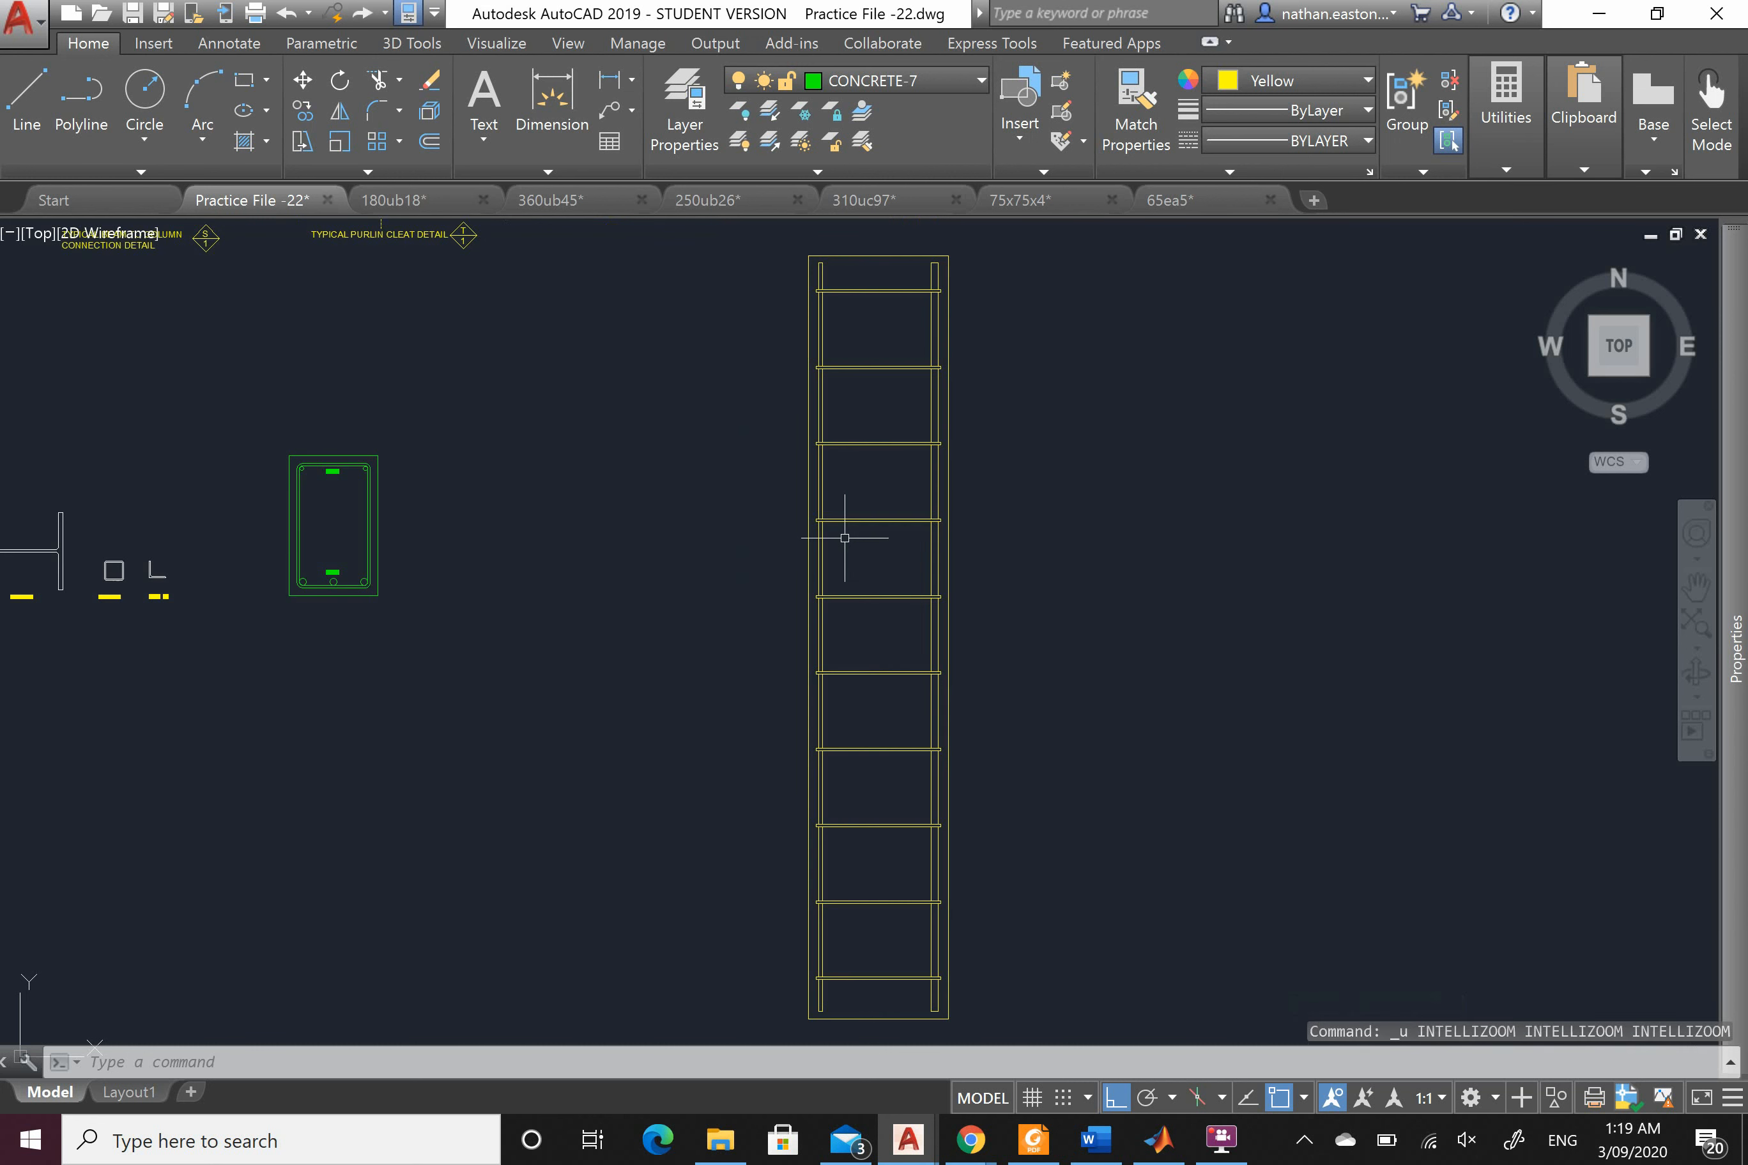
key("ctrl+z")
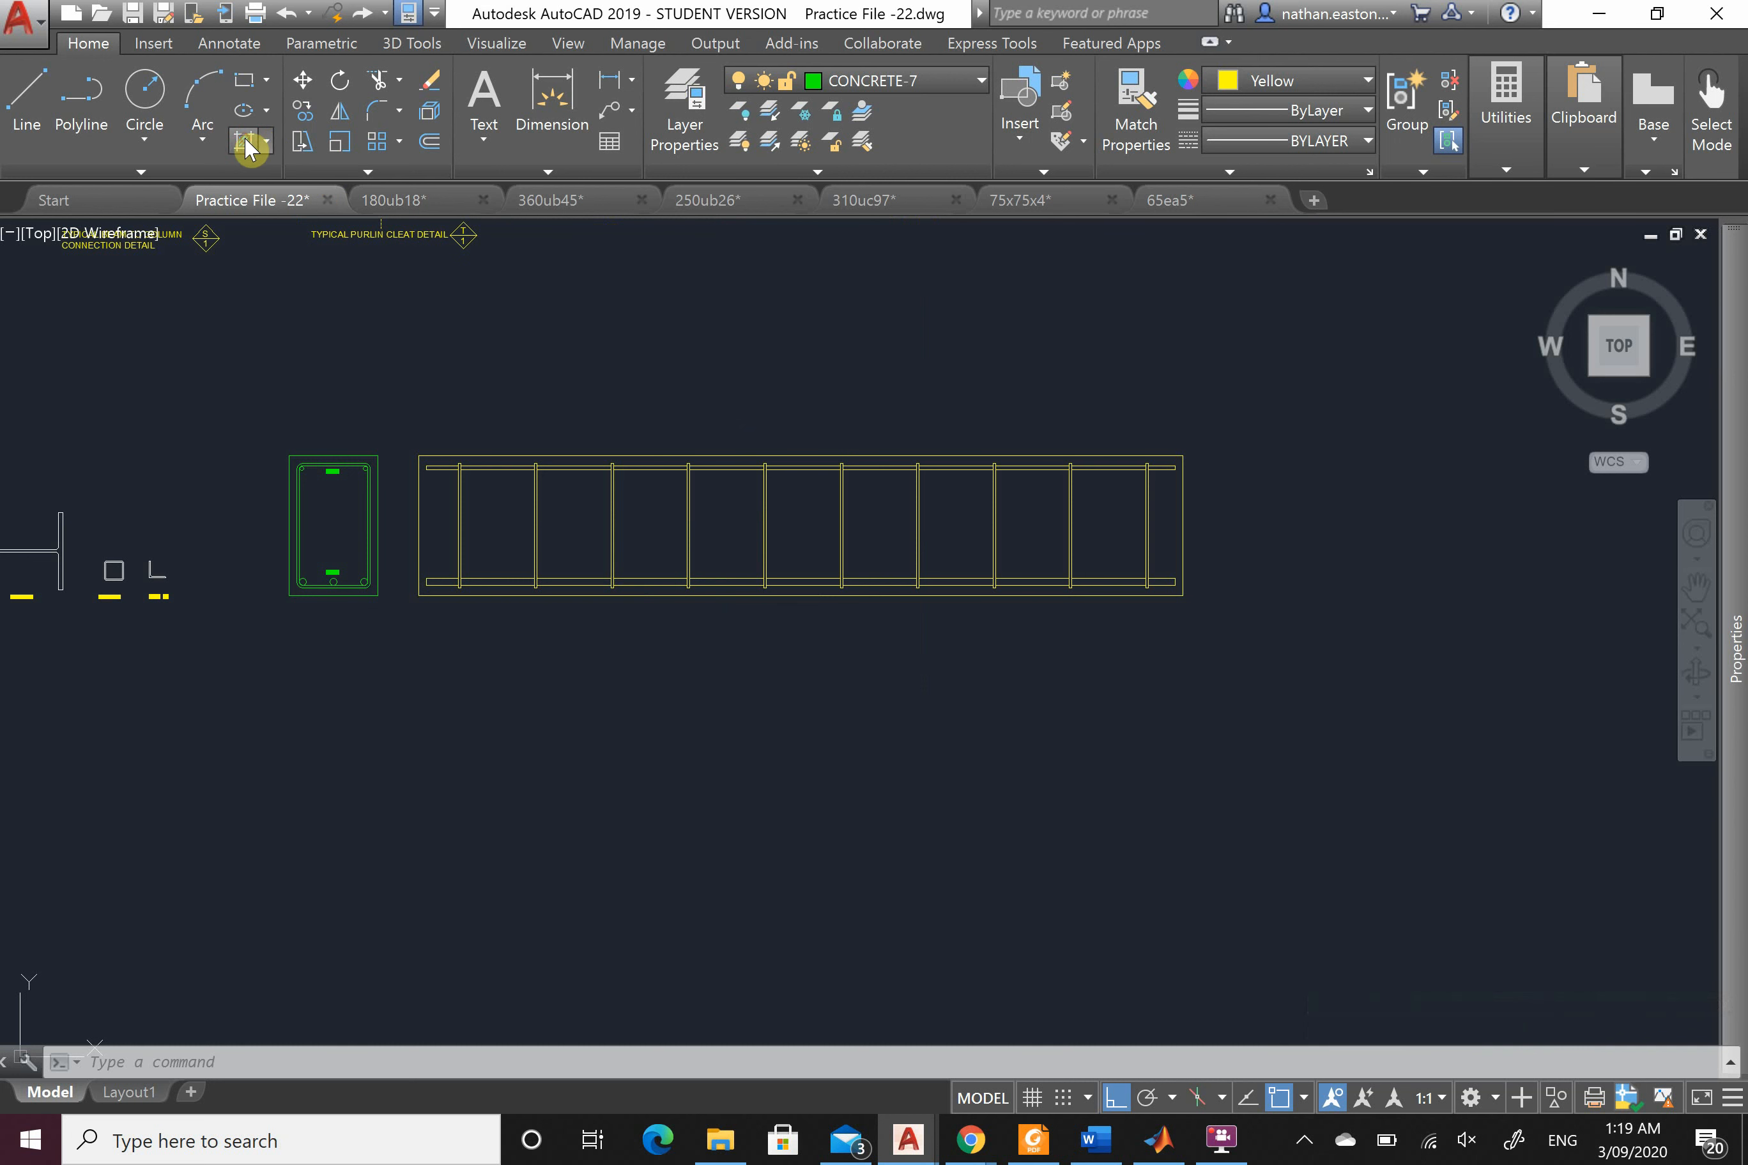
Step: Hatch all ten stirrups of the side elevation with the STEEL pattern at scale 100
scroll(549, 498, "up", 4)
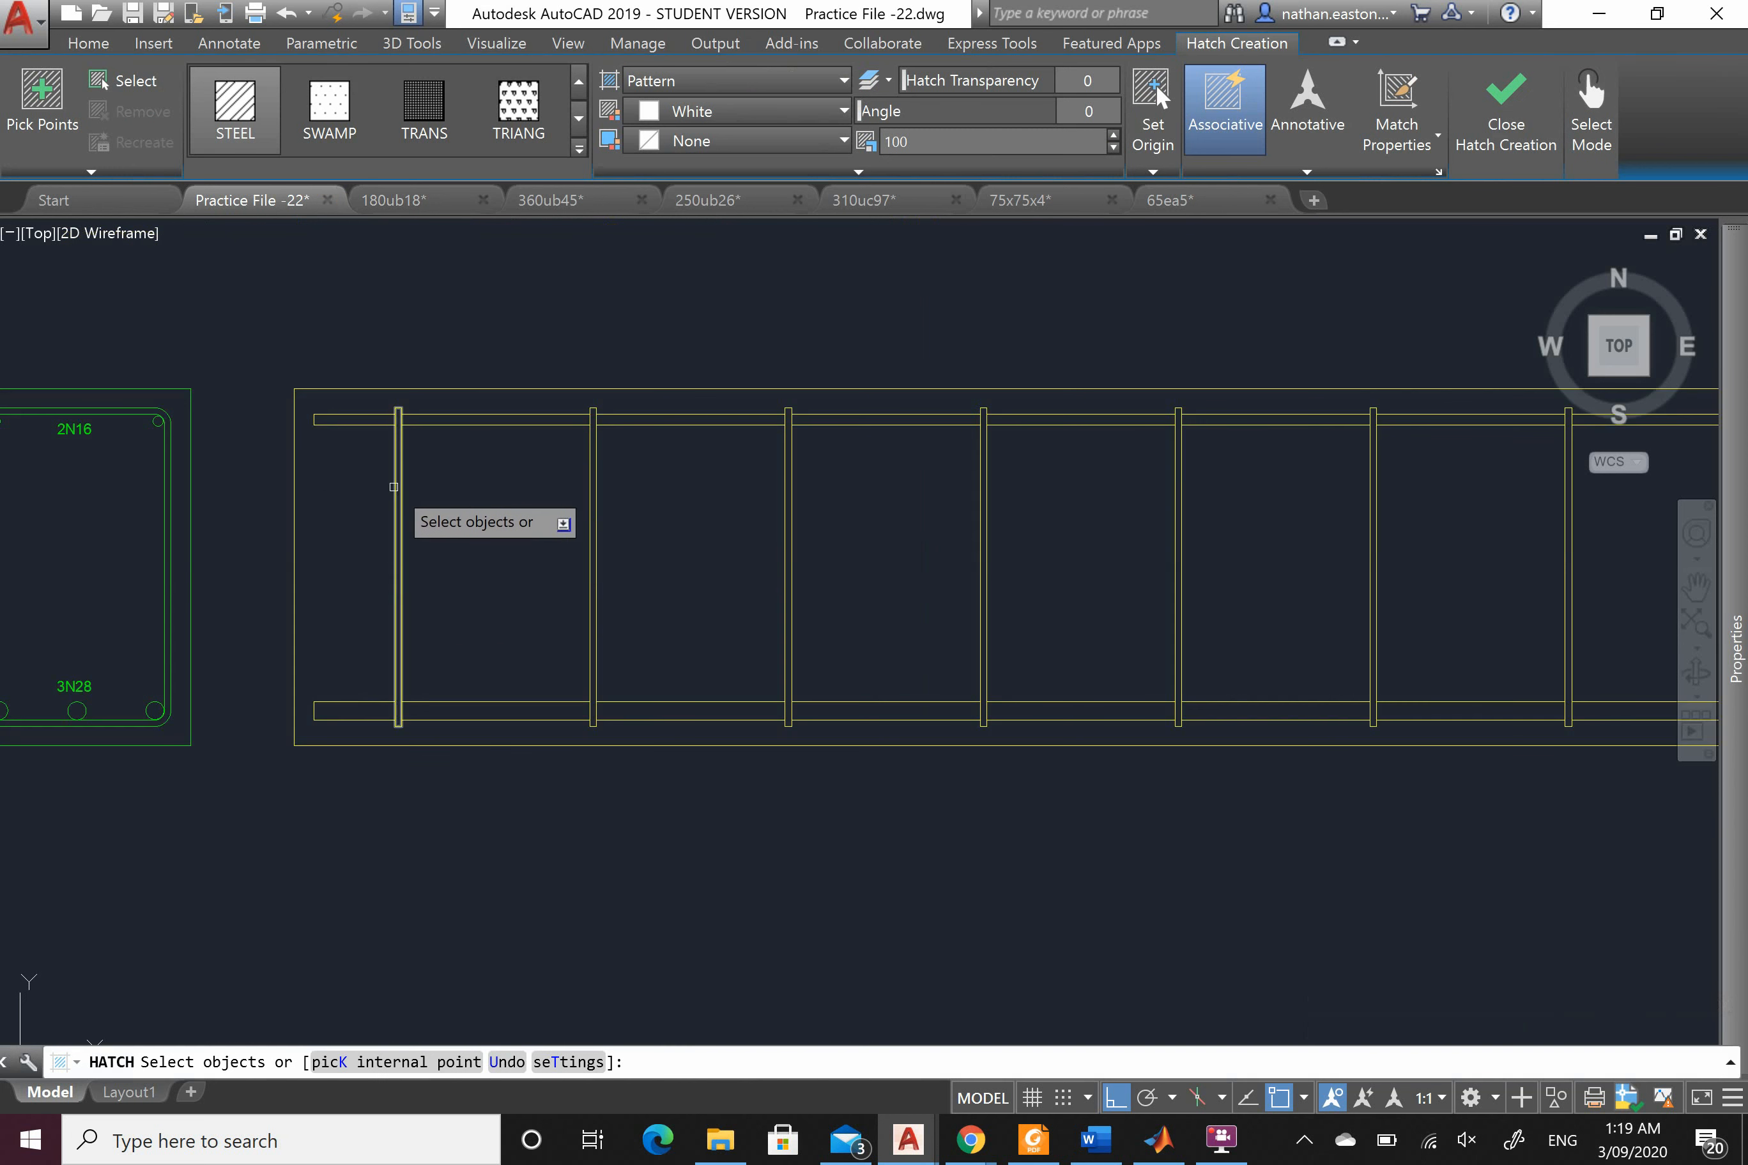
scroll(846, 513, "down", 3)
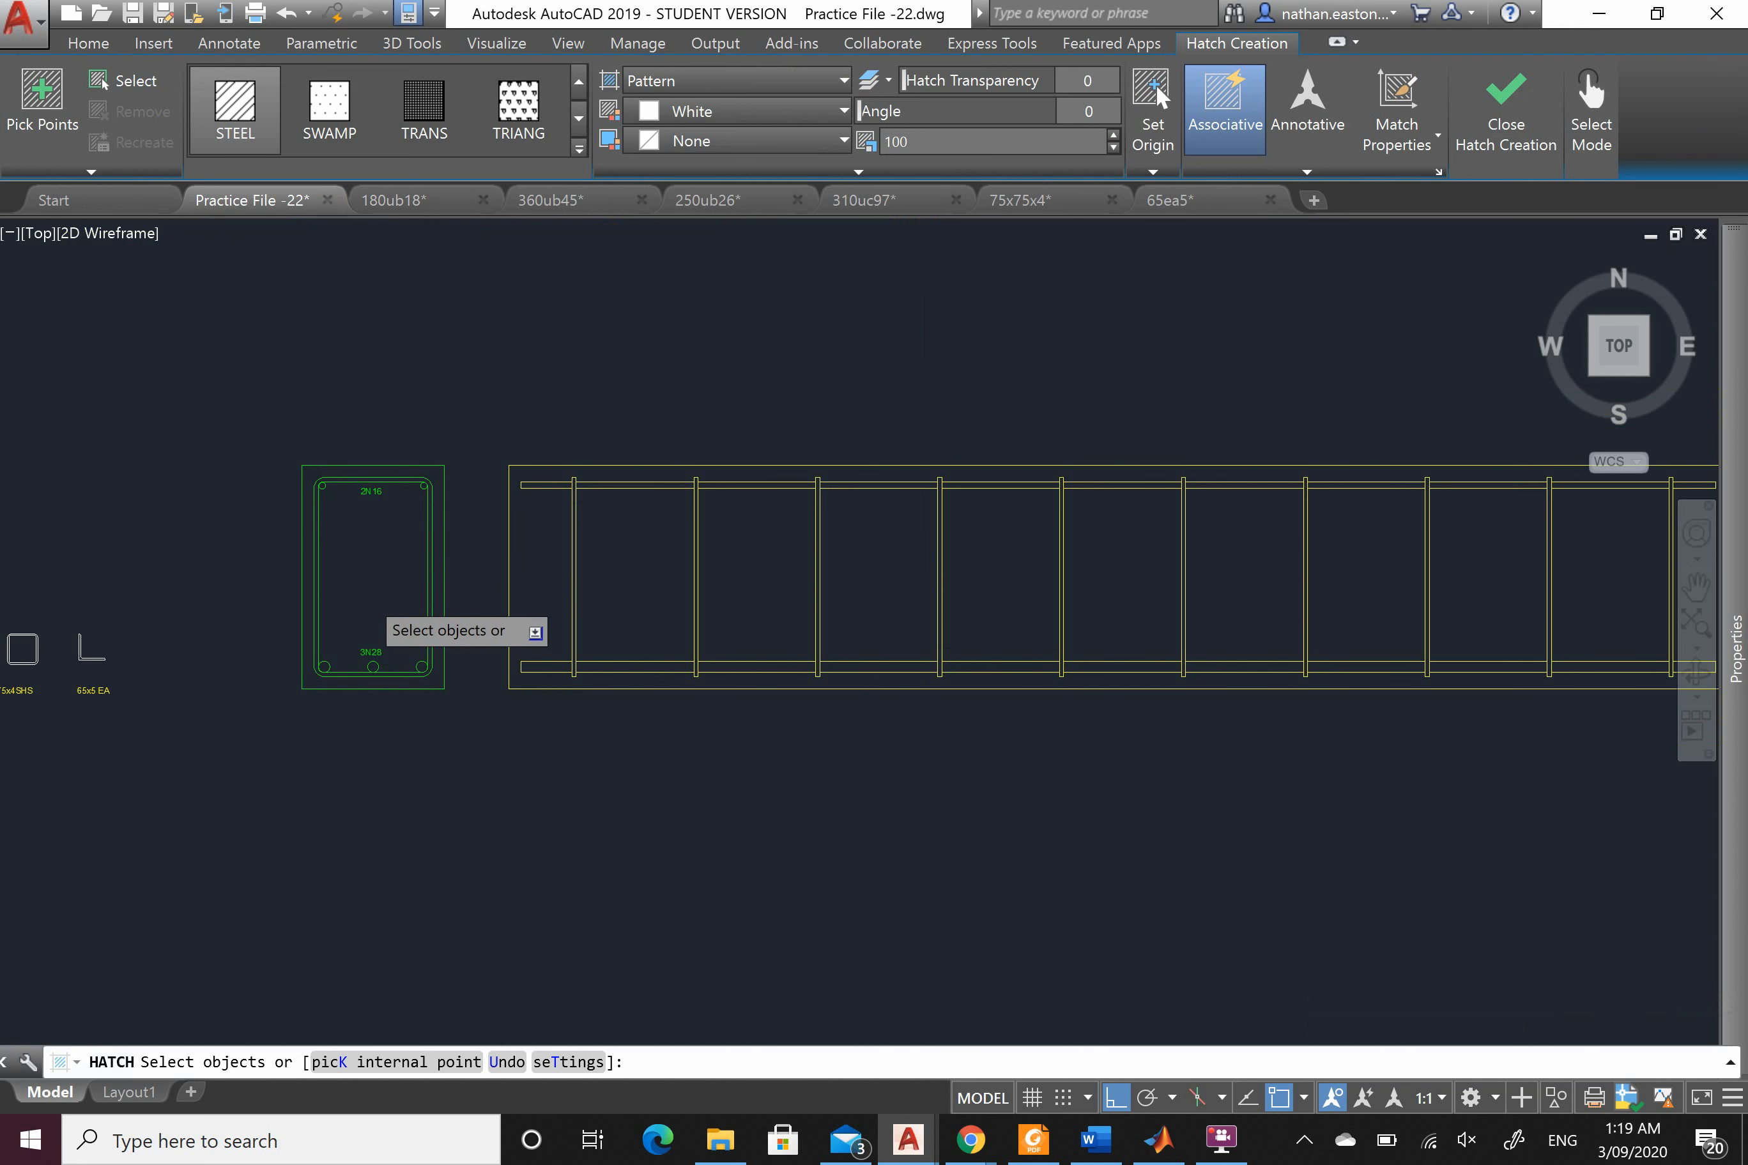
scroll(367, 595, "down", 2)
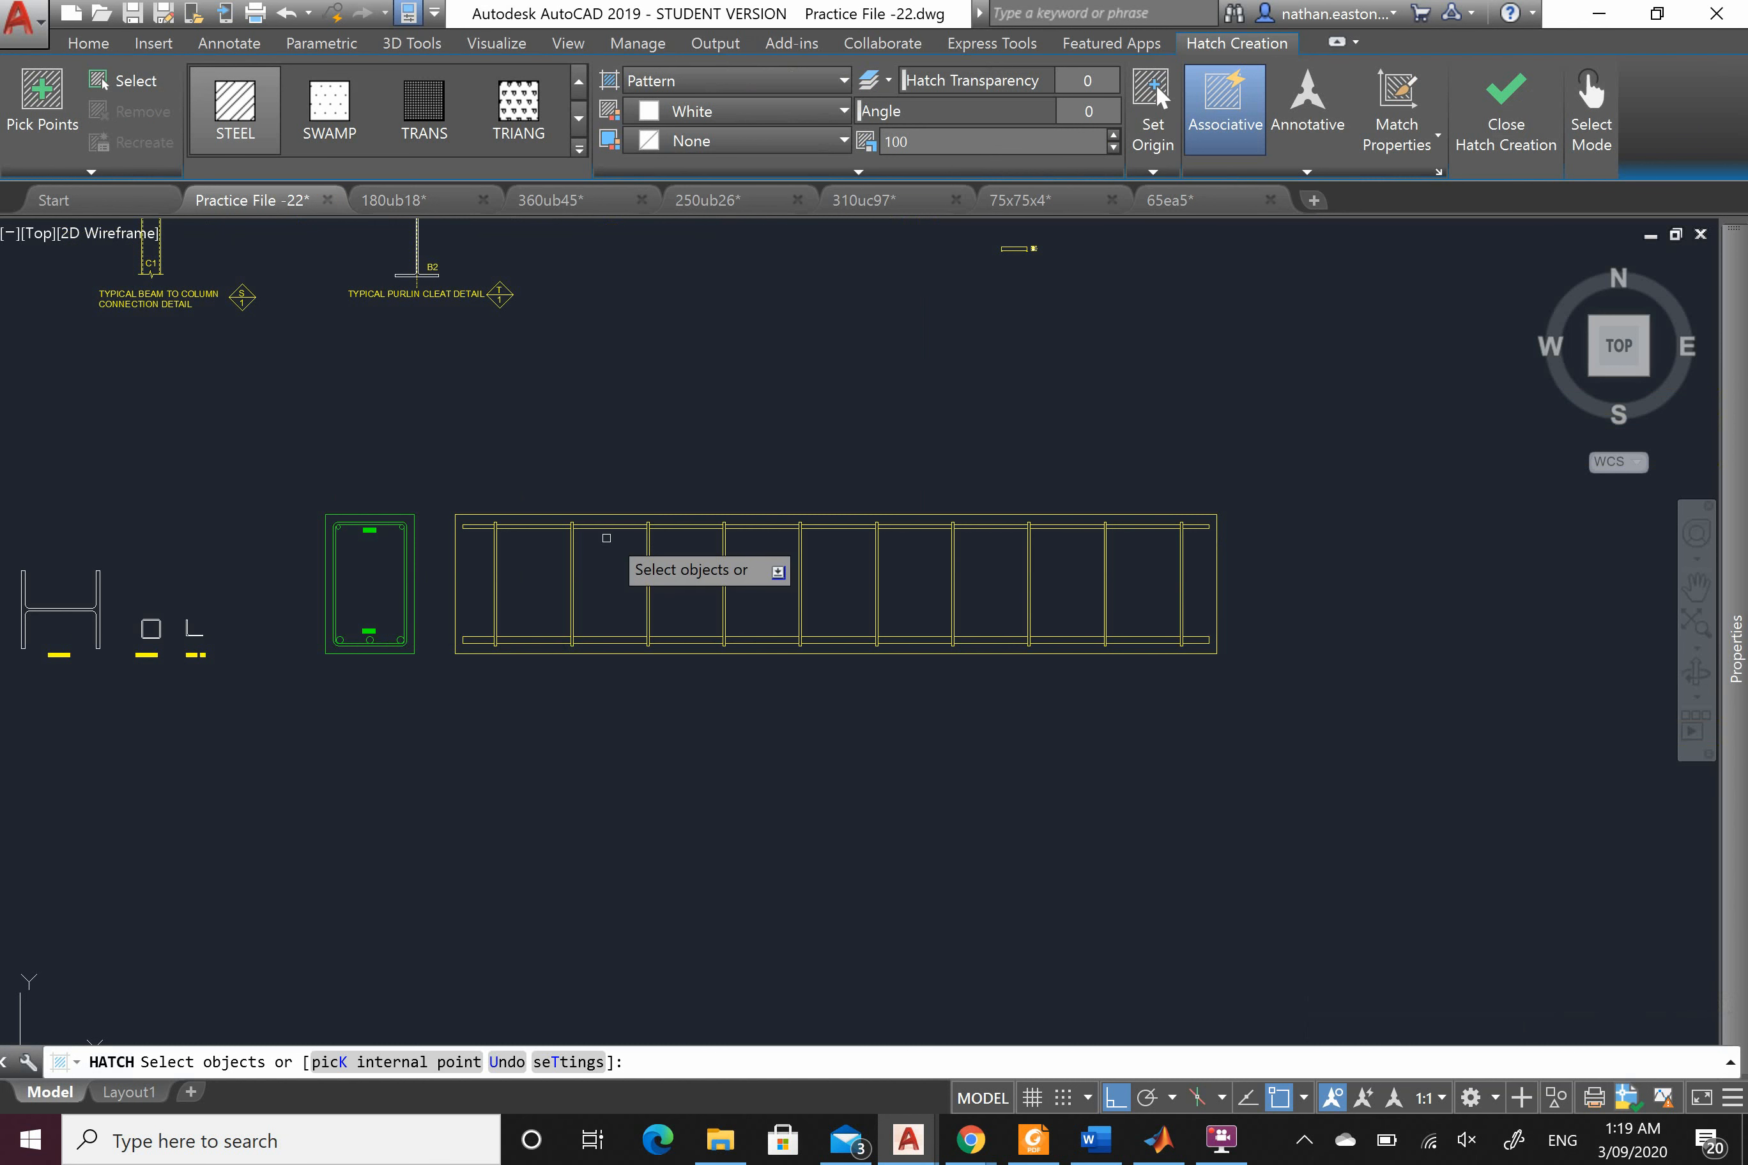
scroll(515, 573, "up", 2)
scroll(752, 827, "down", 2)
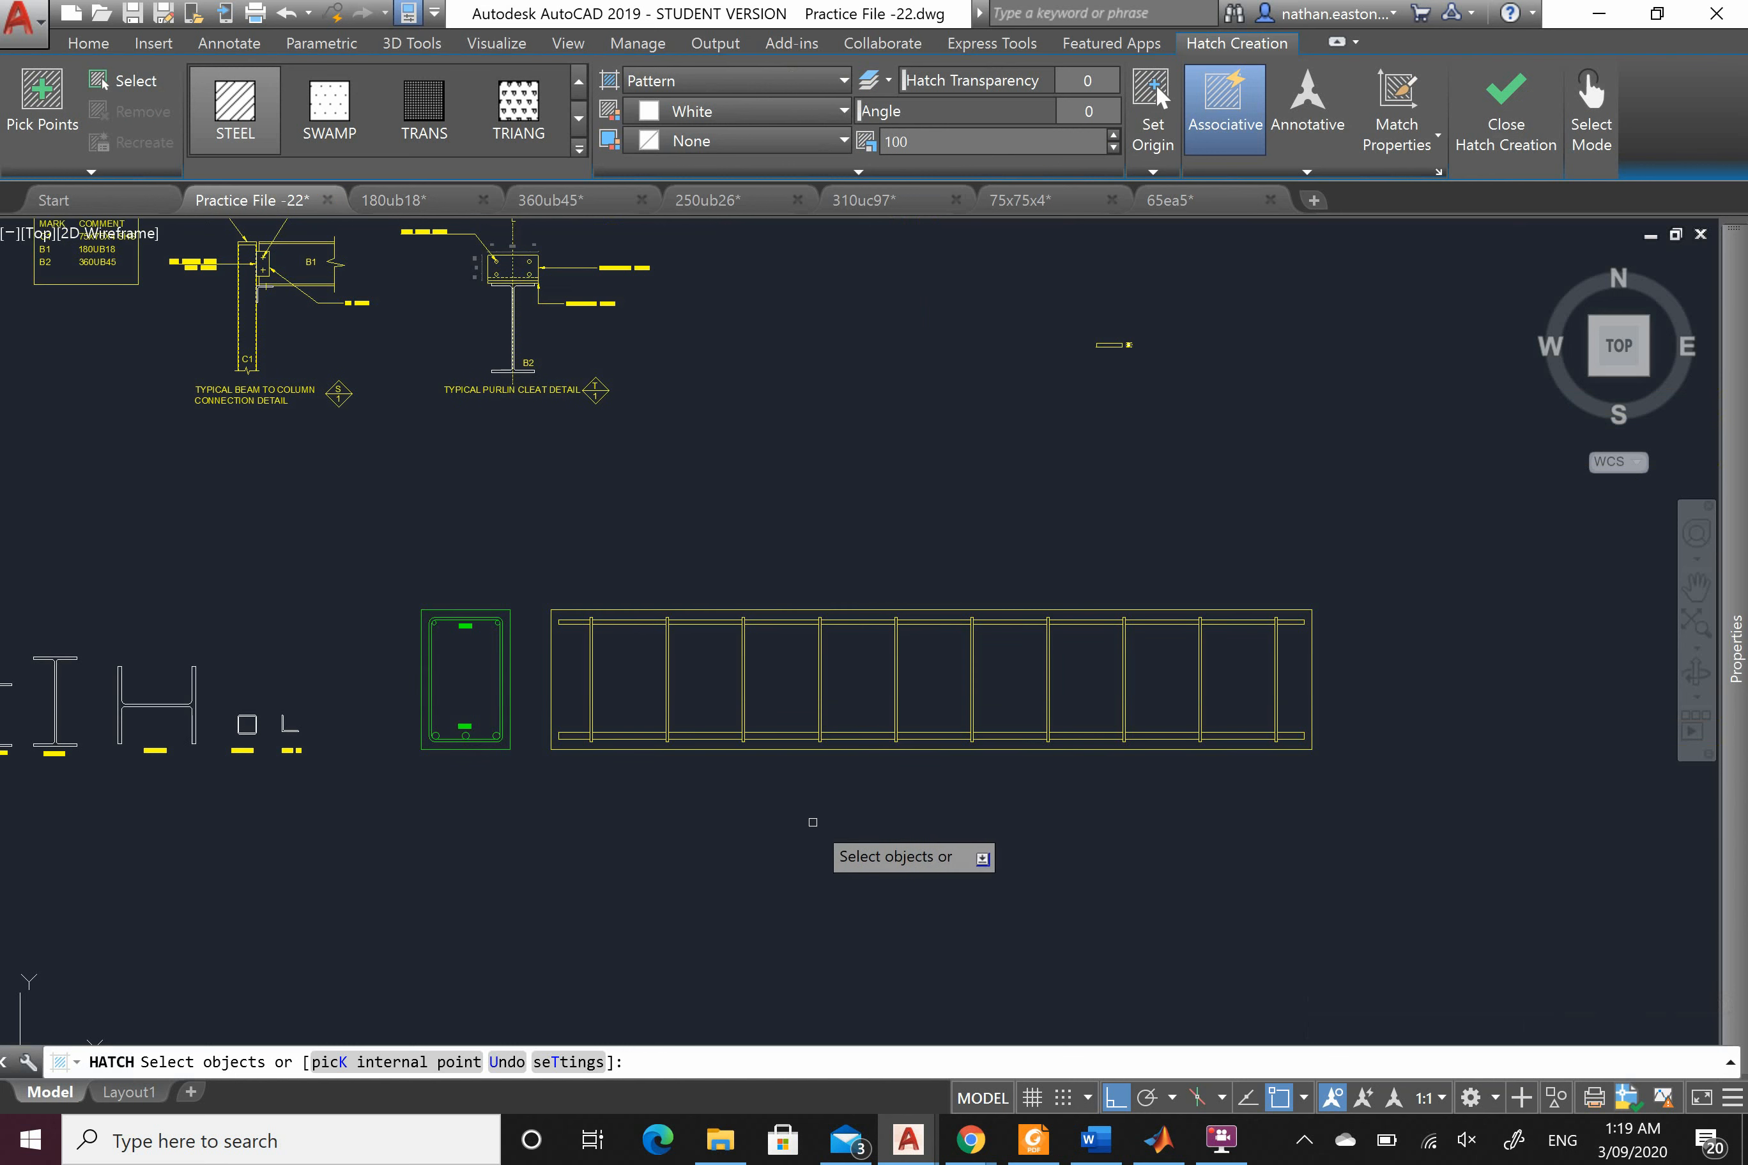
scroll(576, 680, "up", 4)
scroll(584, 679, "up", 2)
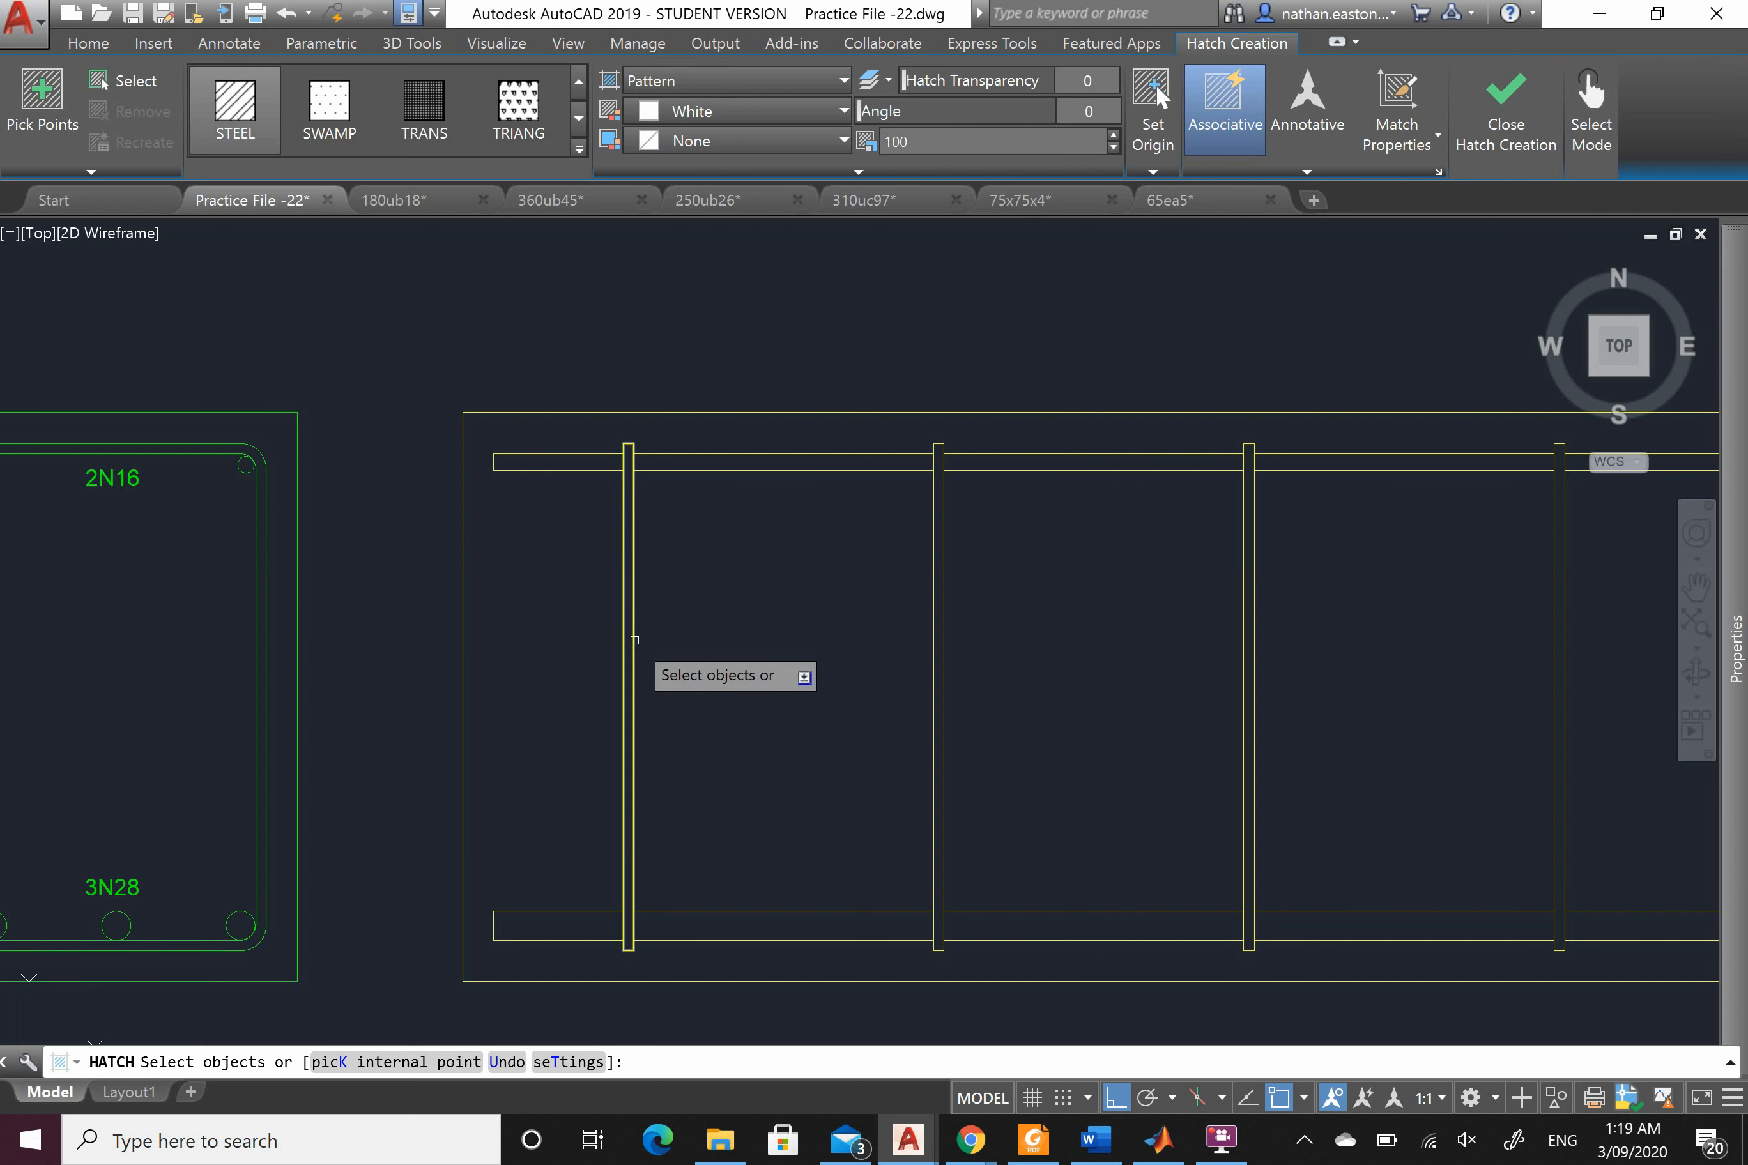
left_click(633, 641)
scroll(467, 675, "down", 3)
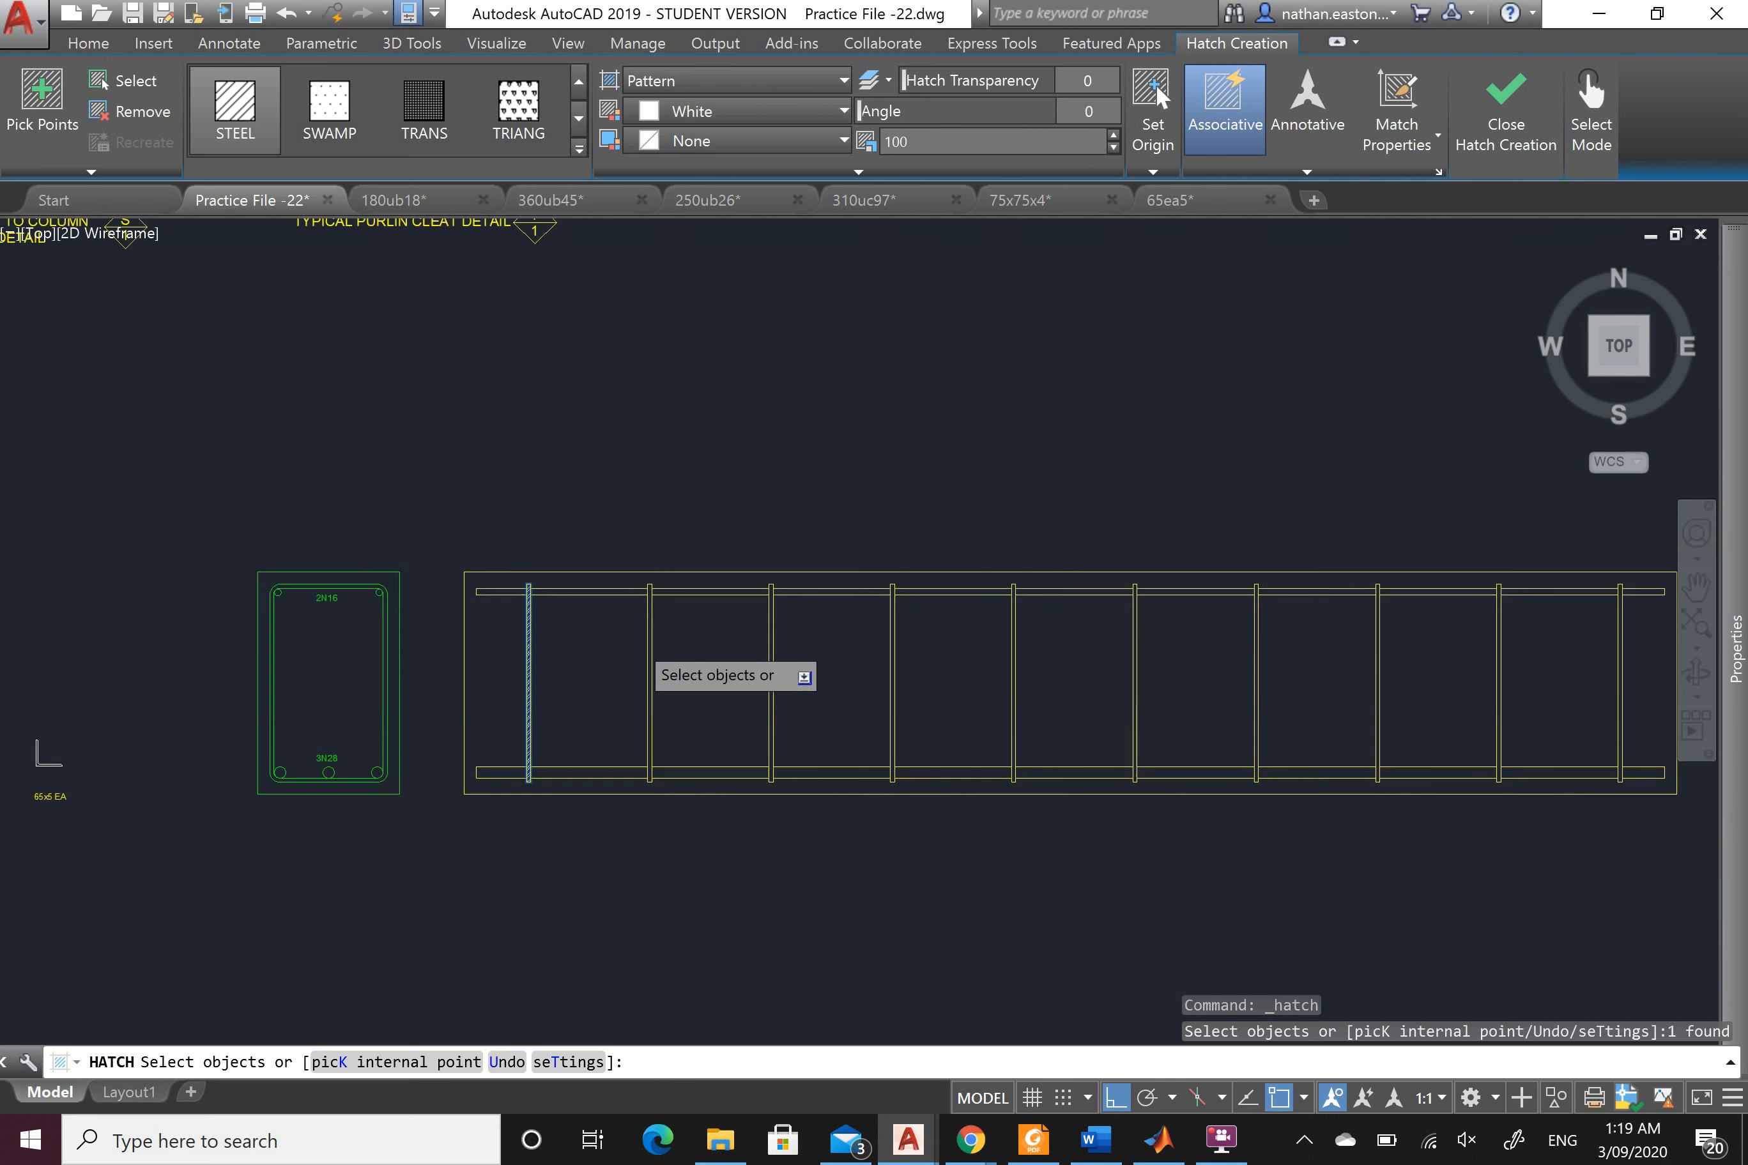
scroll(1130, 669, "up", 2)
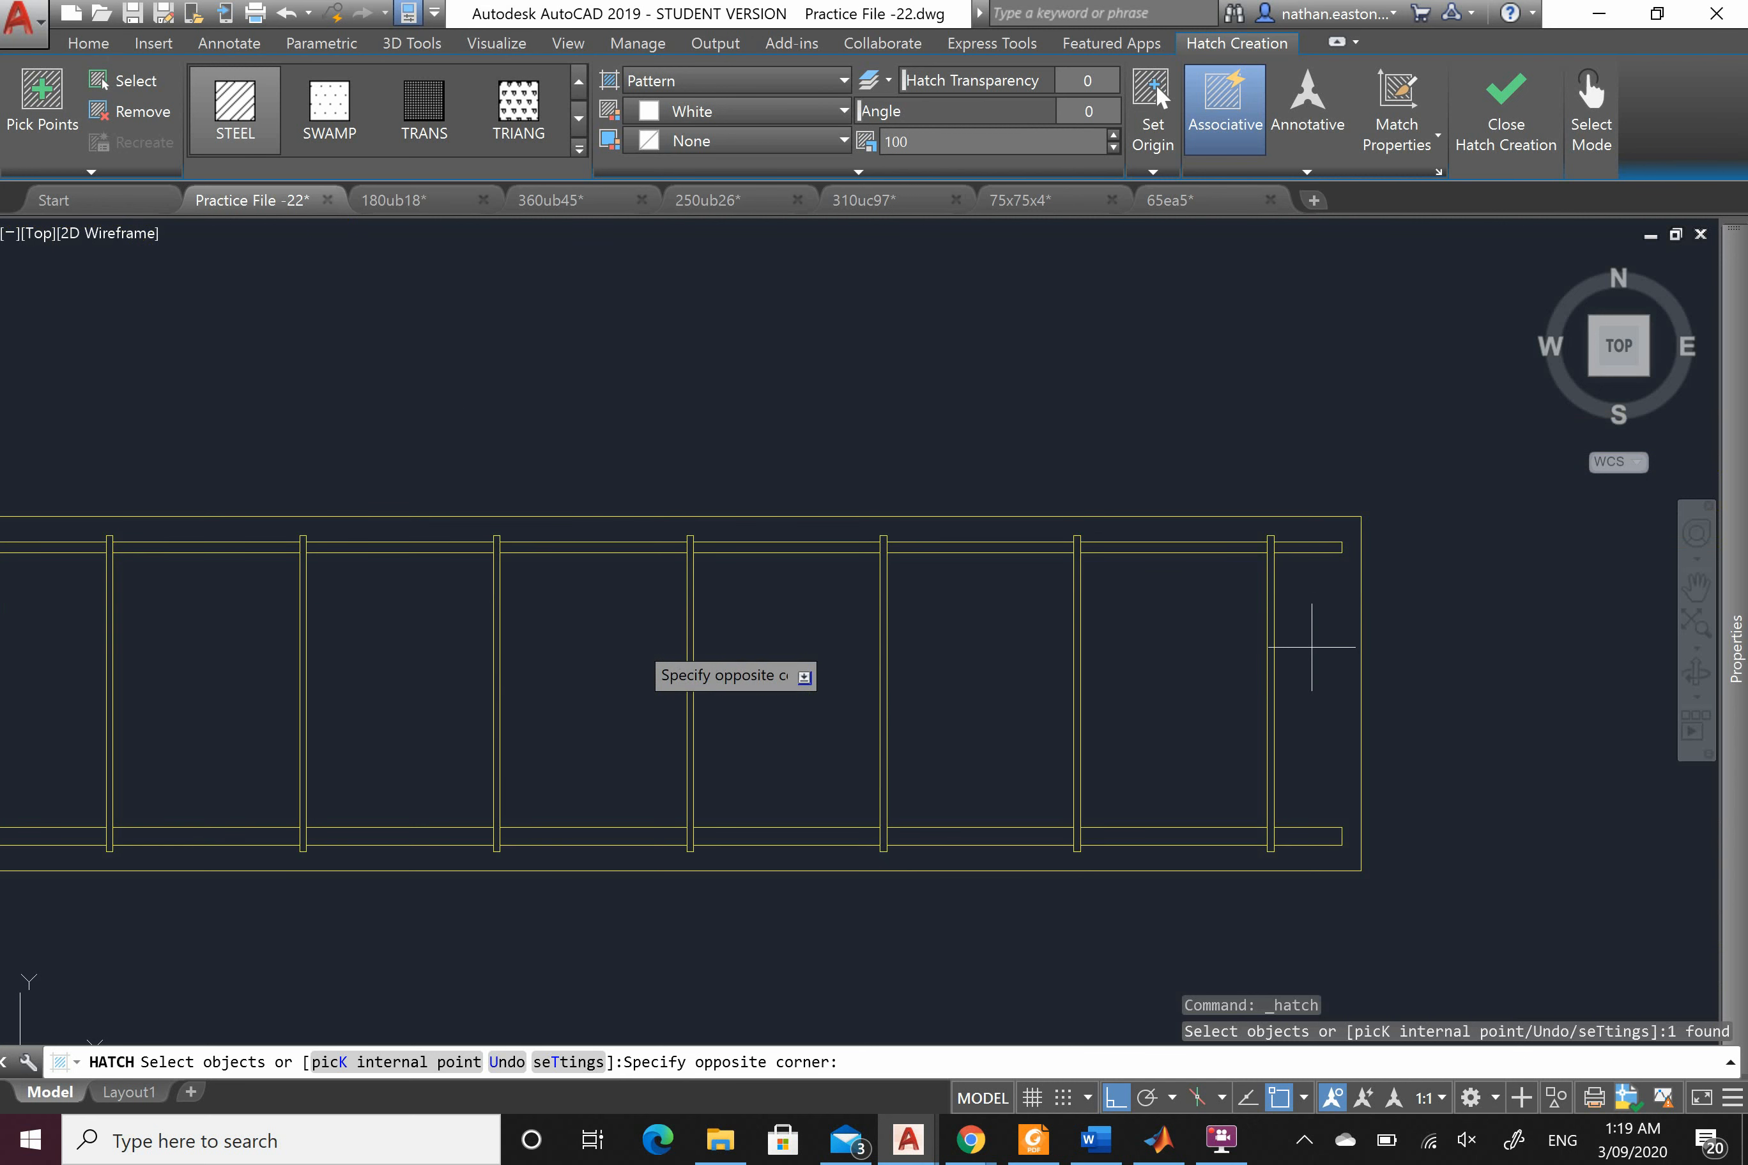
scroll(1312, 646, "down", 2)
left_click(285, 695)
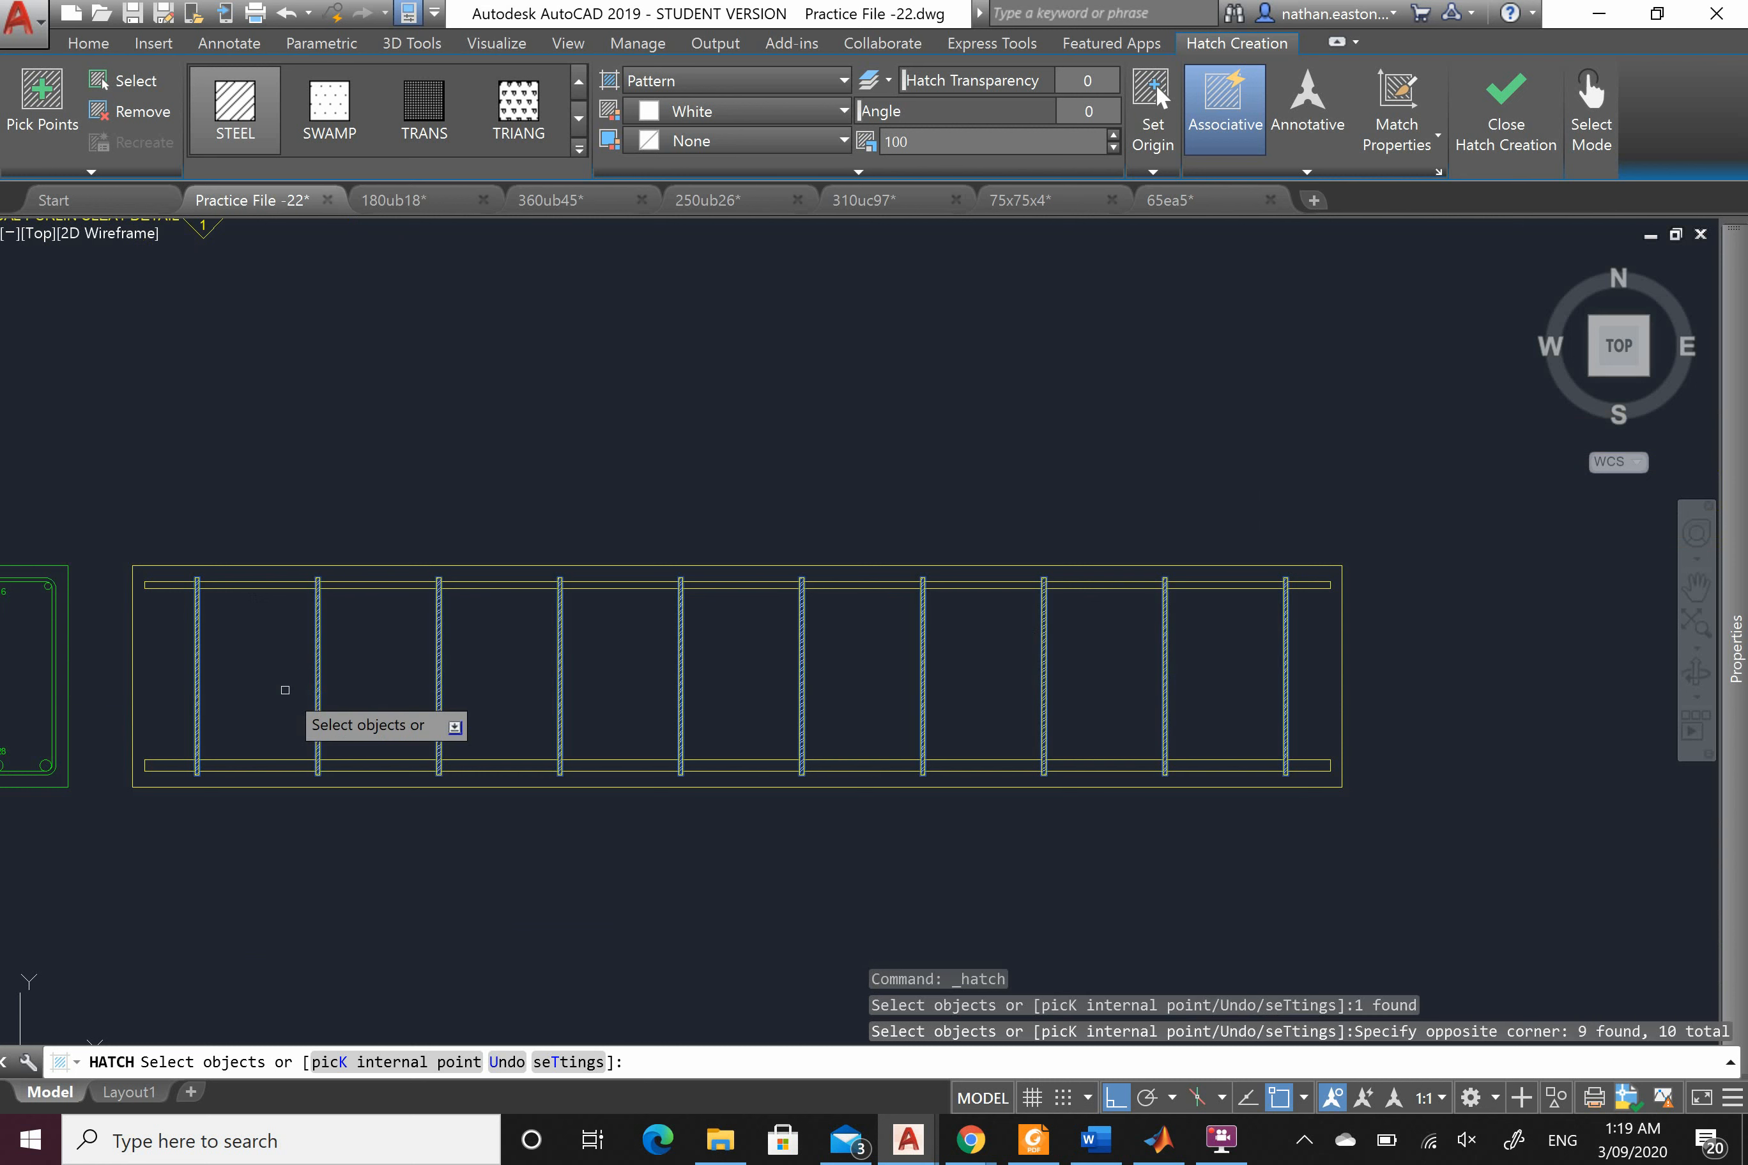
right_click(285, 689)
left_click(300, 706)
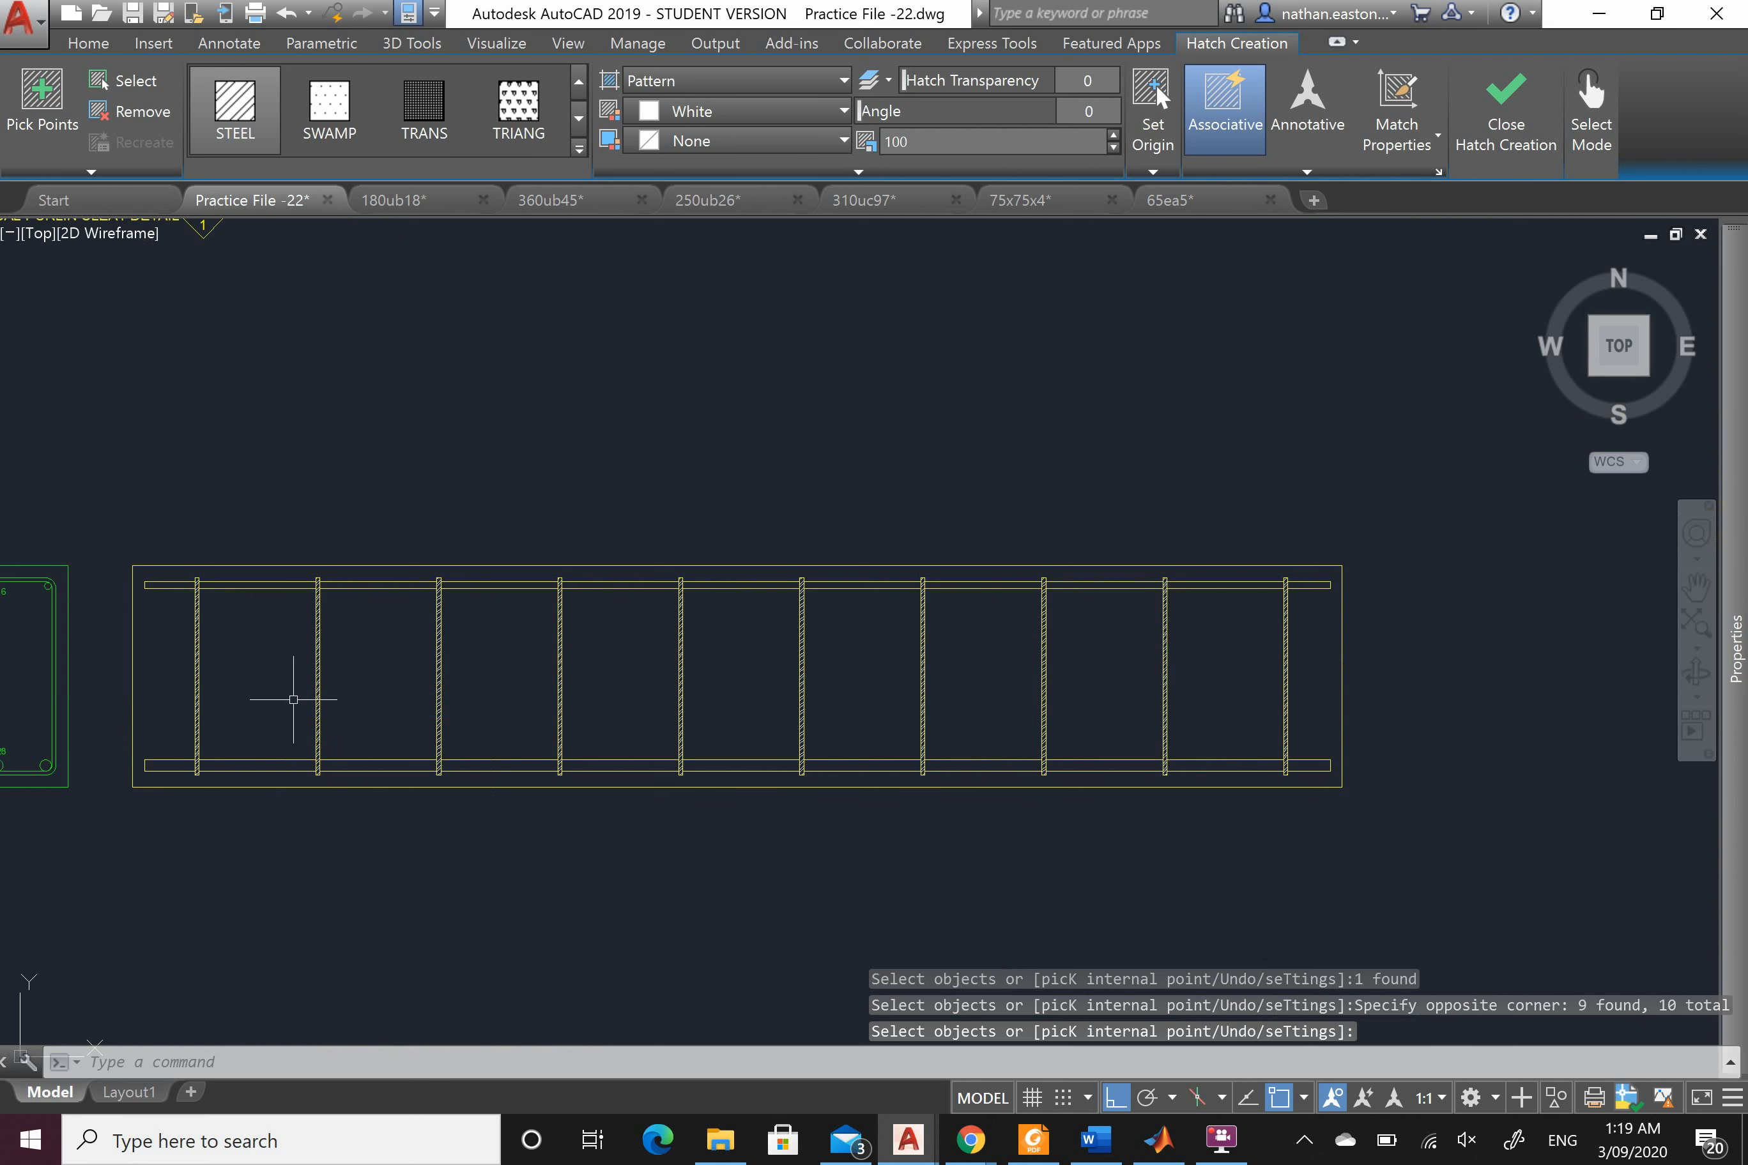
scroll(226, 646, "up", 2)
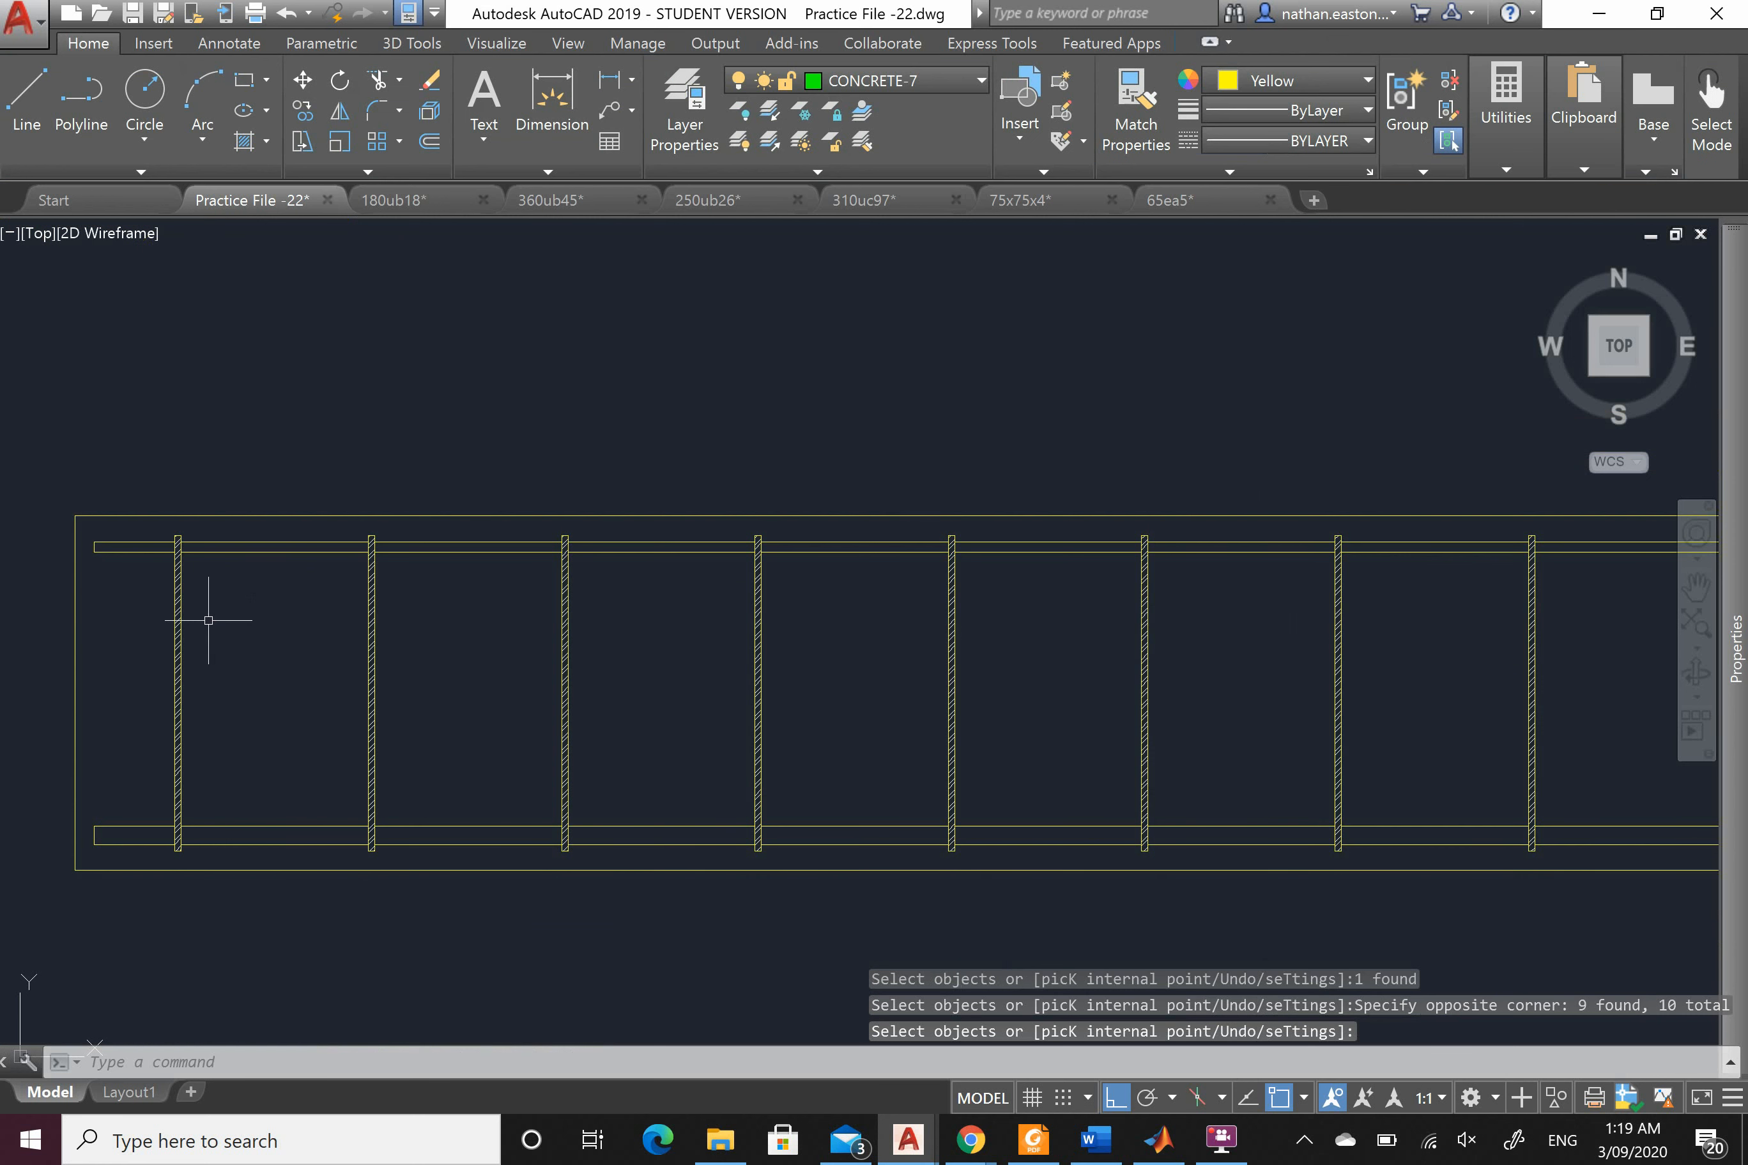
Step: Draw a rectangle over the top bar between the first and second stirrups from the left
left_click(241, 87)
scroll(143, 489, "up", 2)
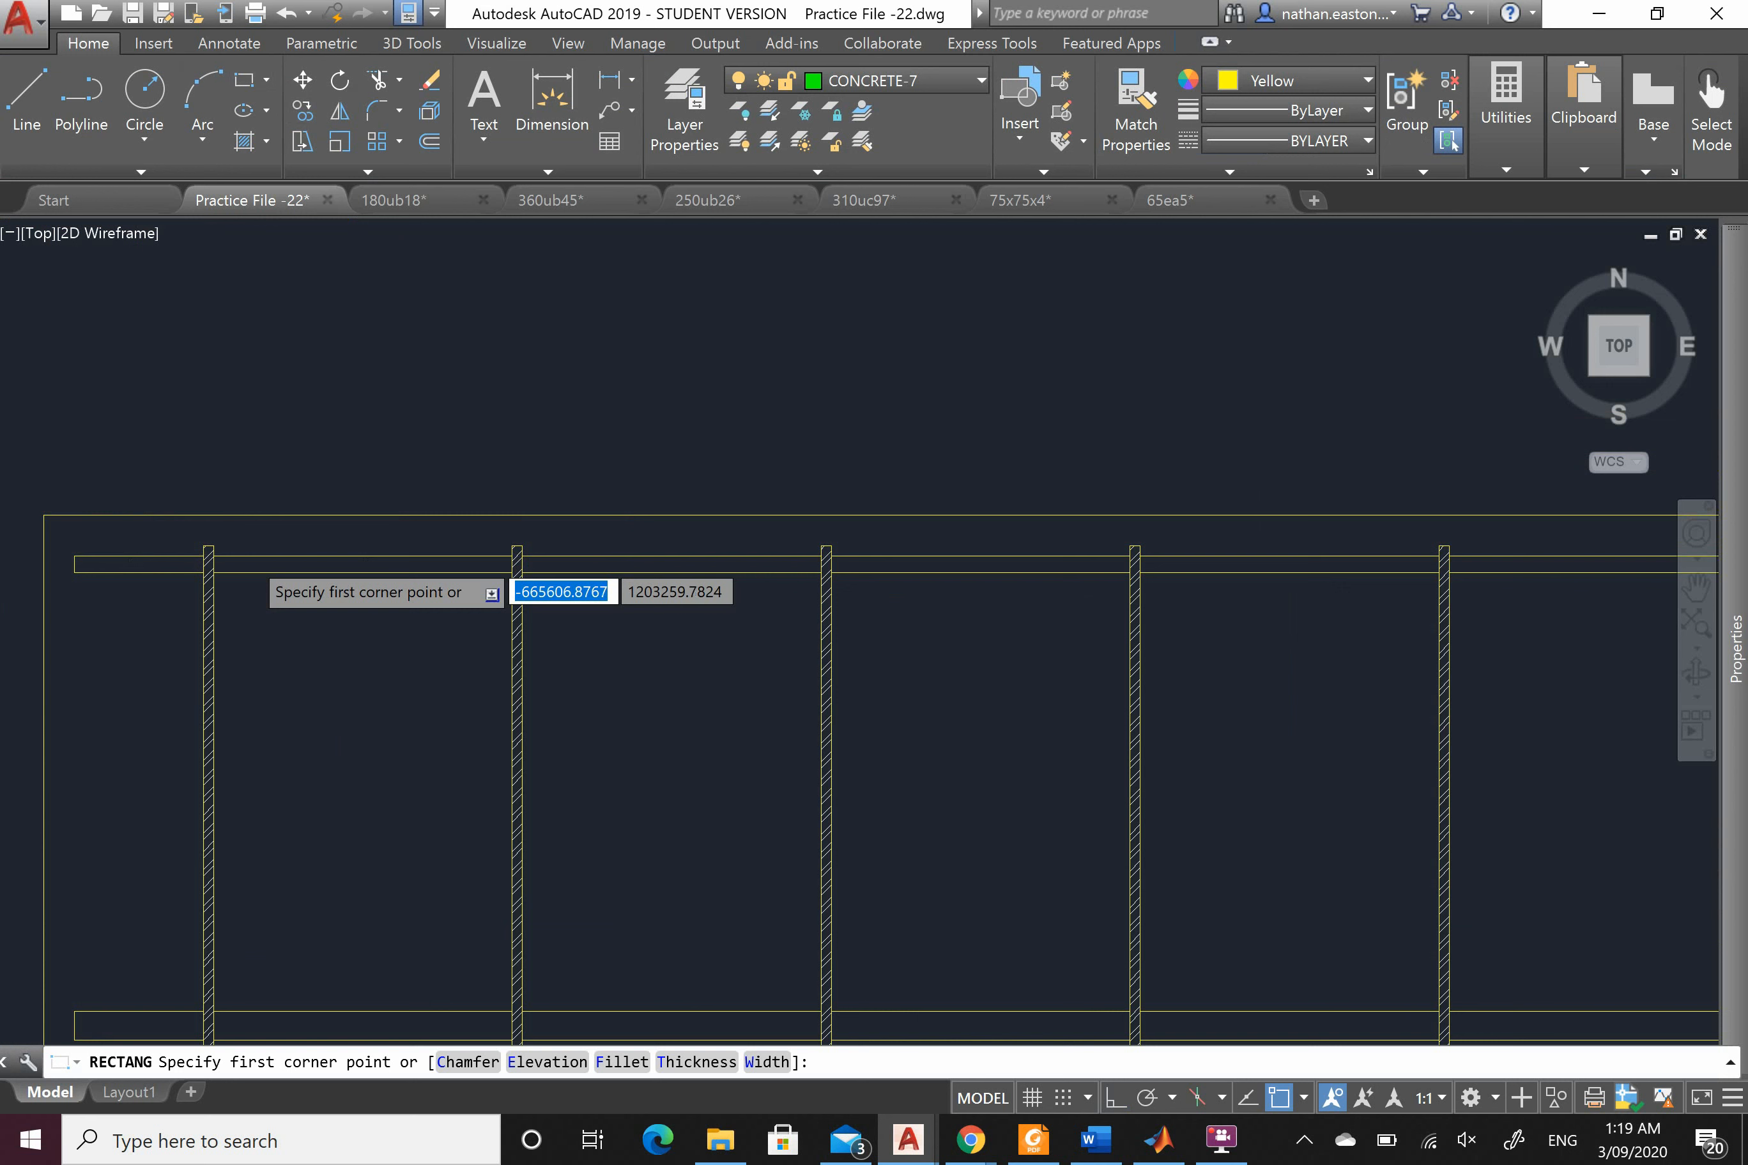
scroll(249, 558, "up", 3)
left_click(159, 577)
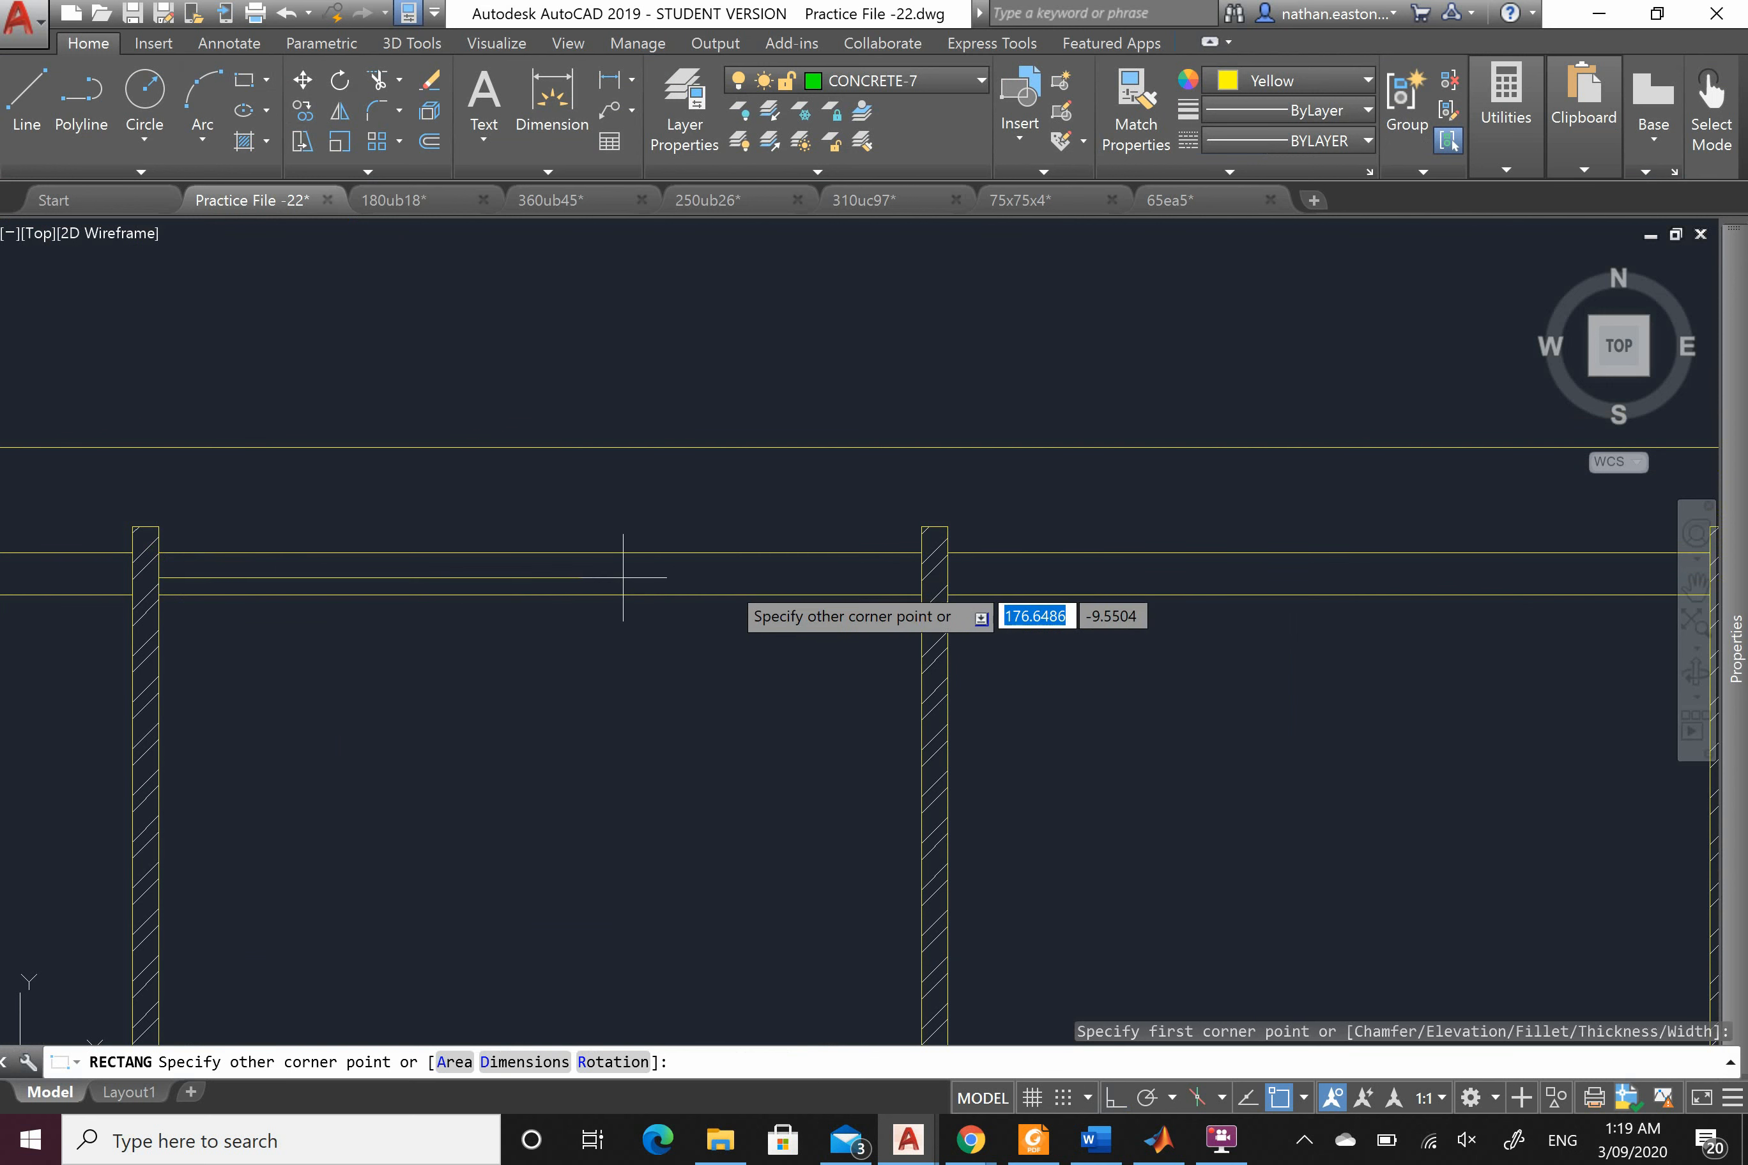
left_click(917, 598)
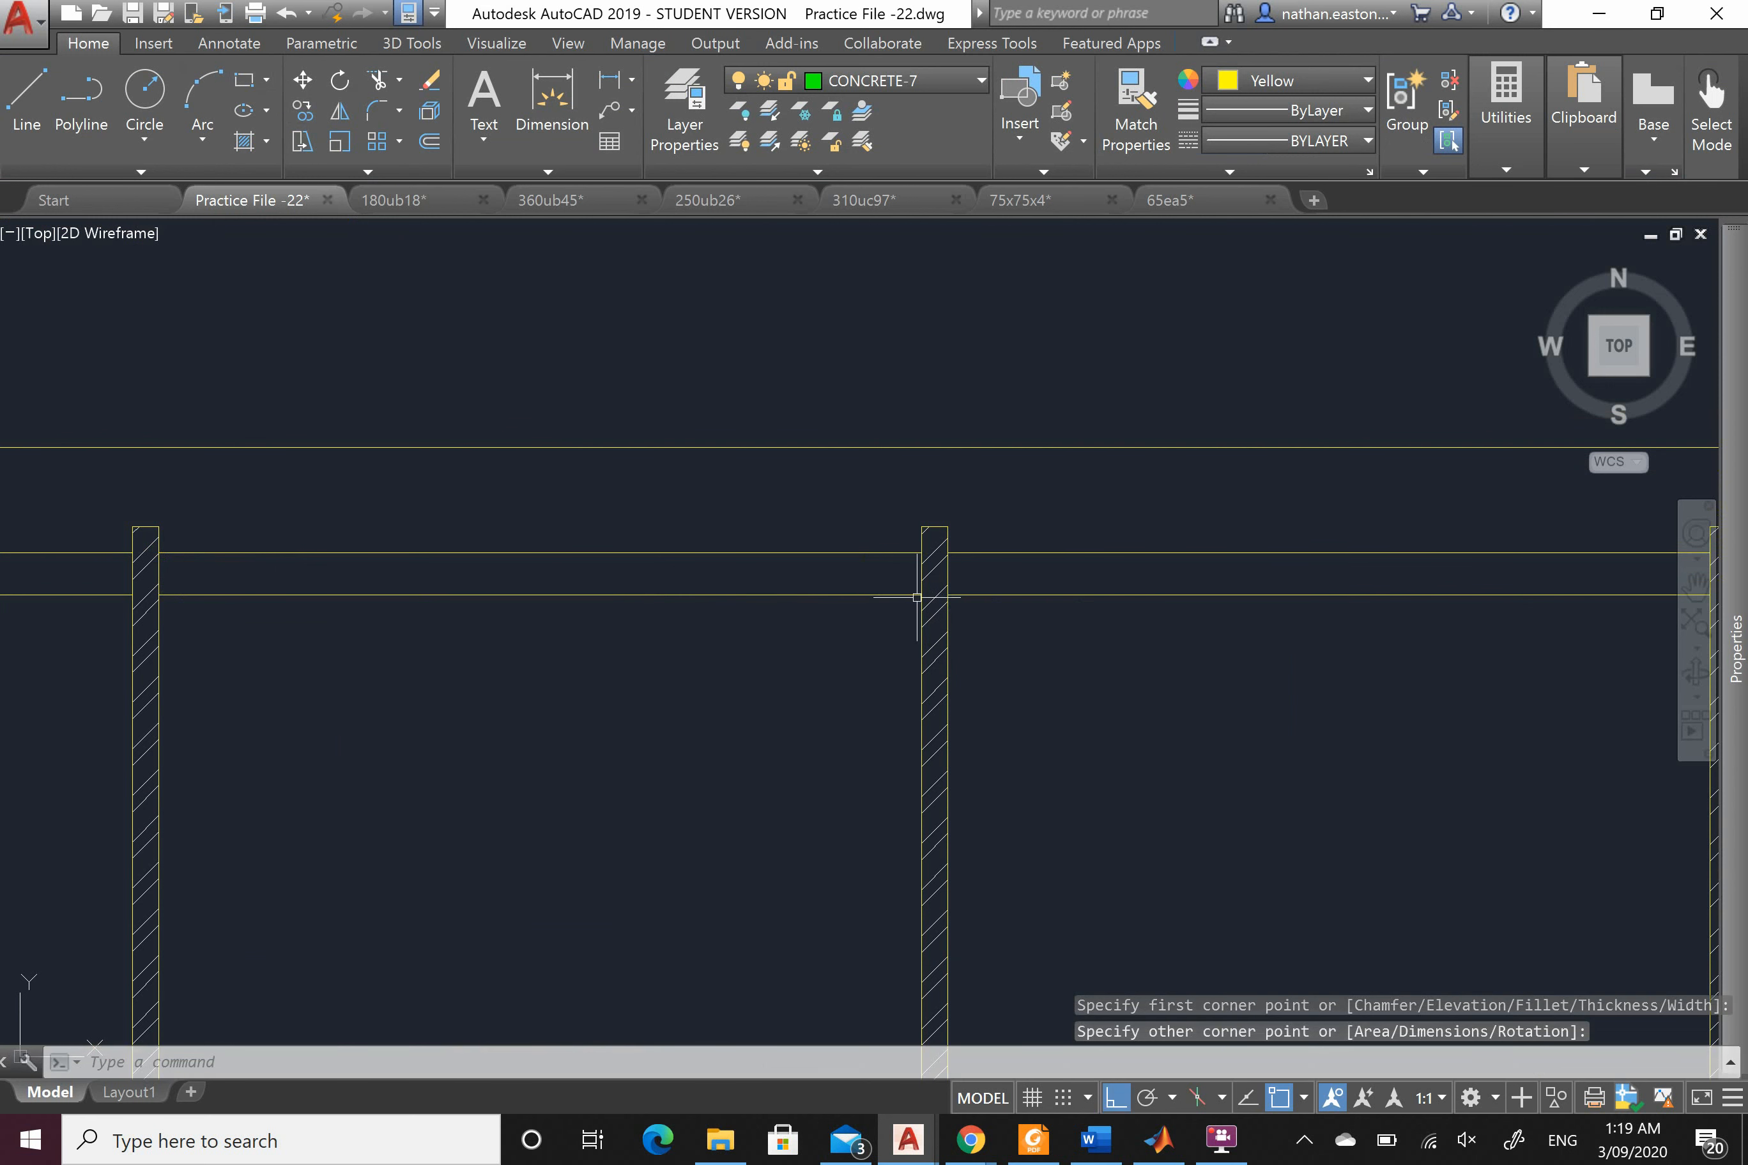
Step: Draw a 16-high rectangle over the top bar from its left end to the first stirrup
scroll(710, 593, "down", 3)
scroll(492, 554, "up", 2)
right_click(481, 543)
left_click(496, 556)
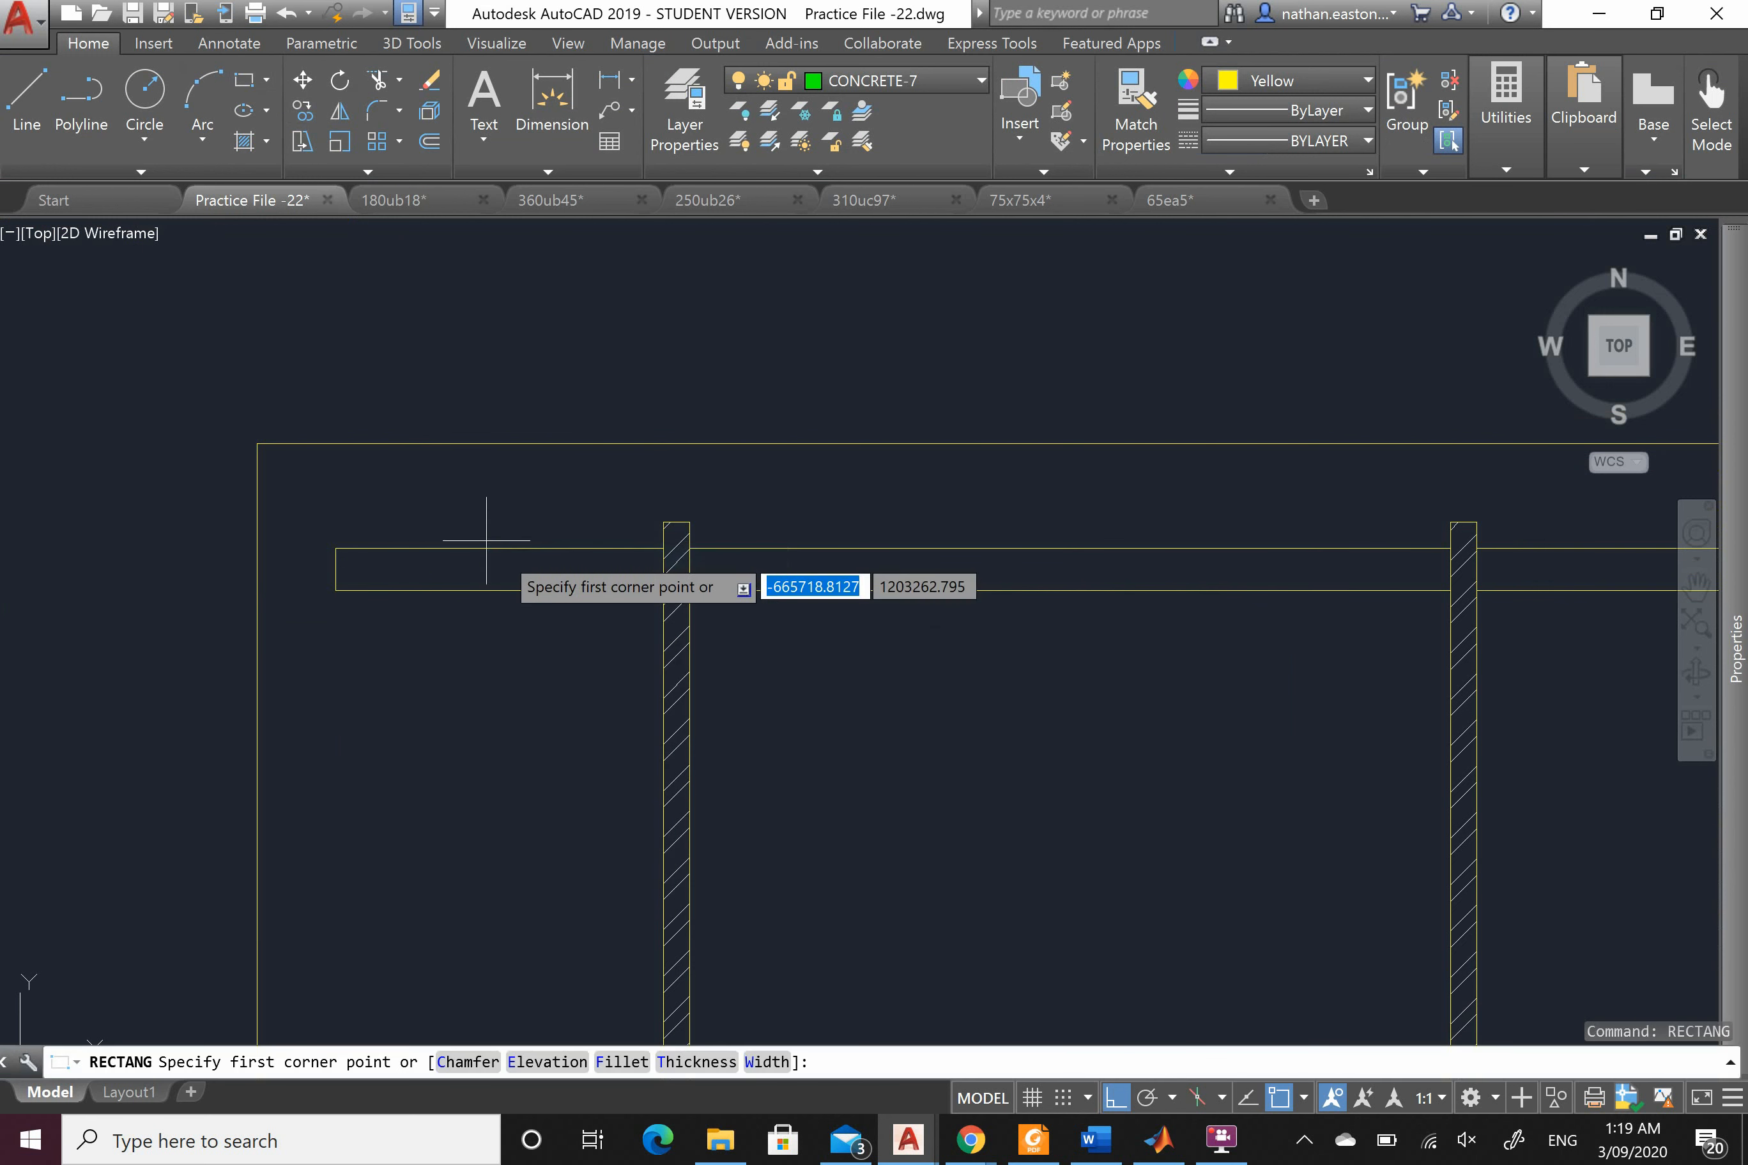
left_click(336, 549)
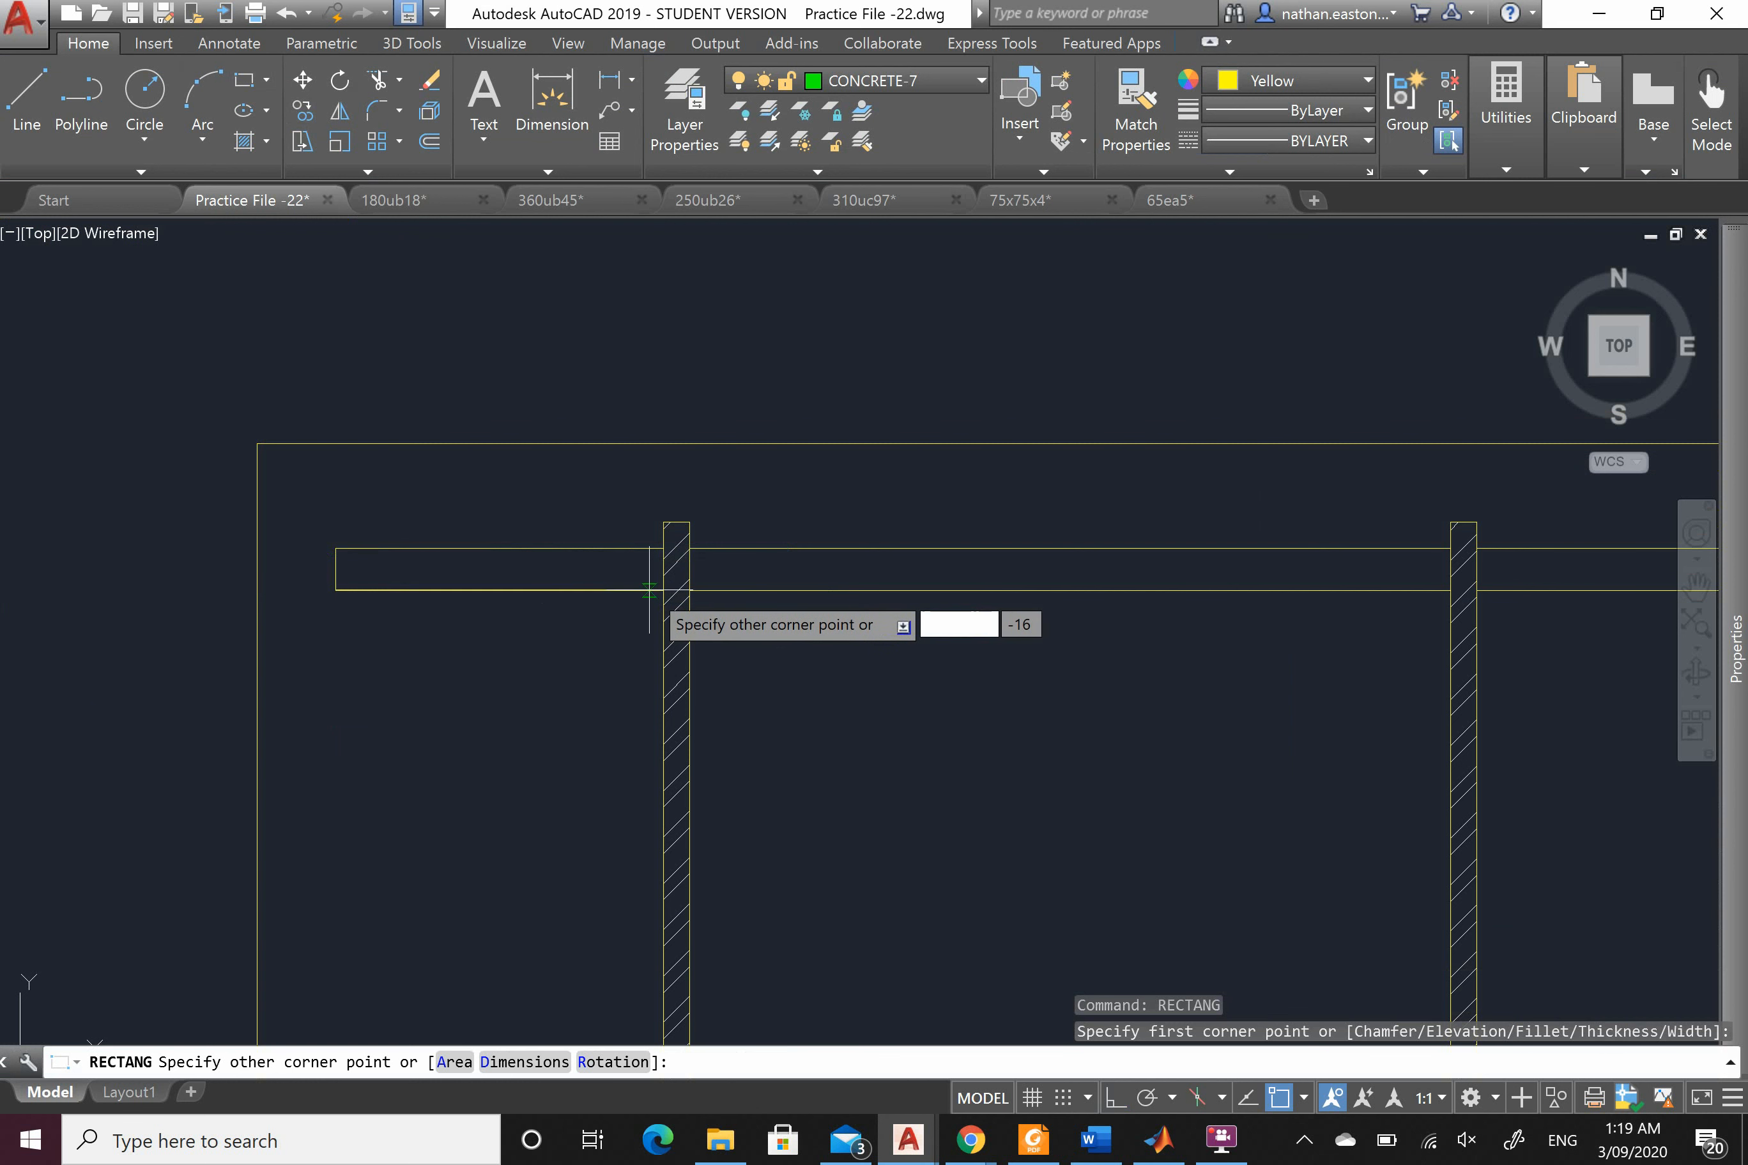
left_click(658, 591)
scroll(364, 589, "down", 4)
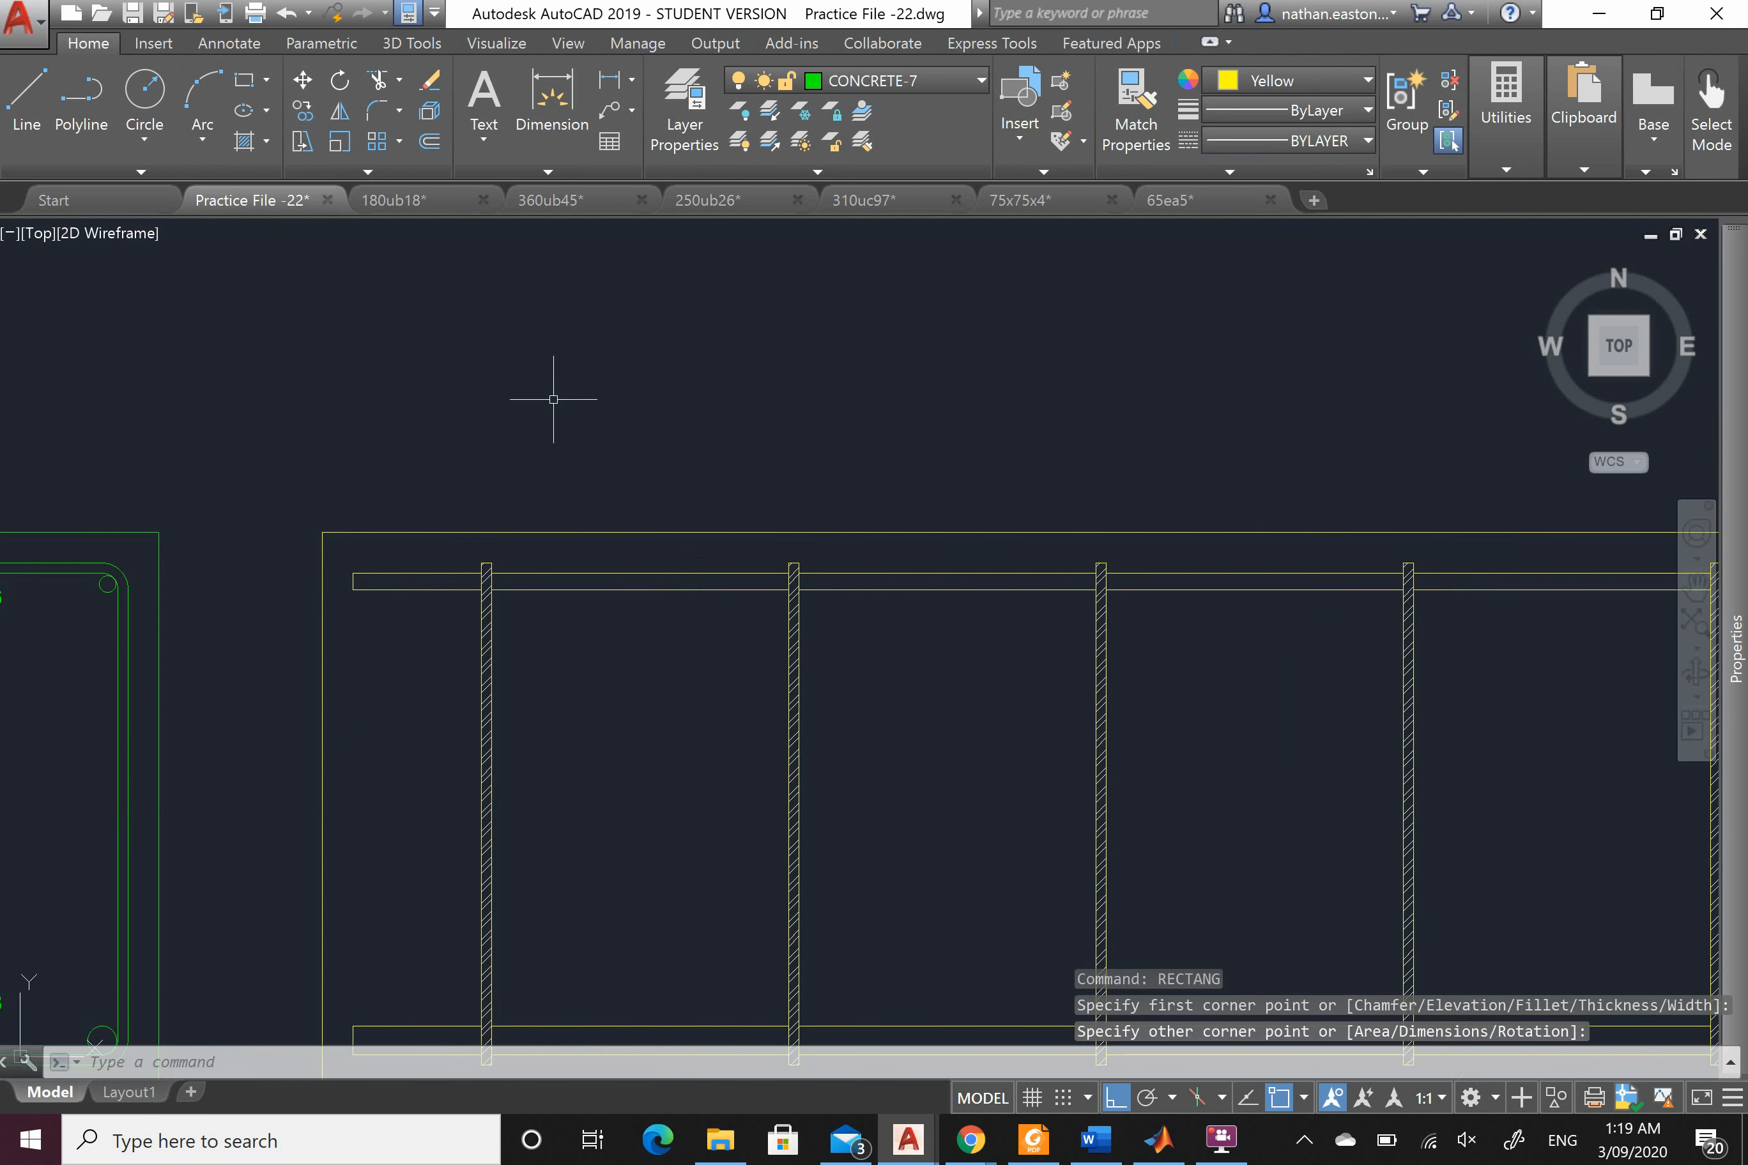
Step: Draw a rectangle over the top bar between the second and third stirrups from the left
scroll(593, 508, "down", 3)
scroll(761, 566, "up", 3)
right_click(763, 566)
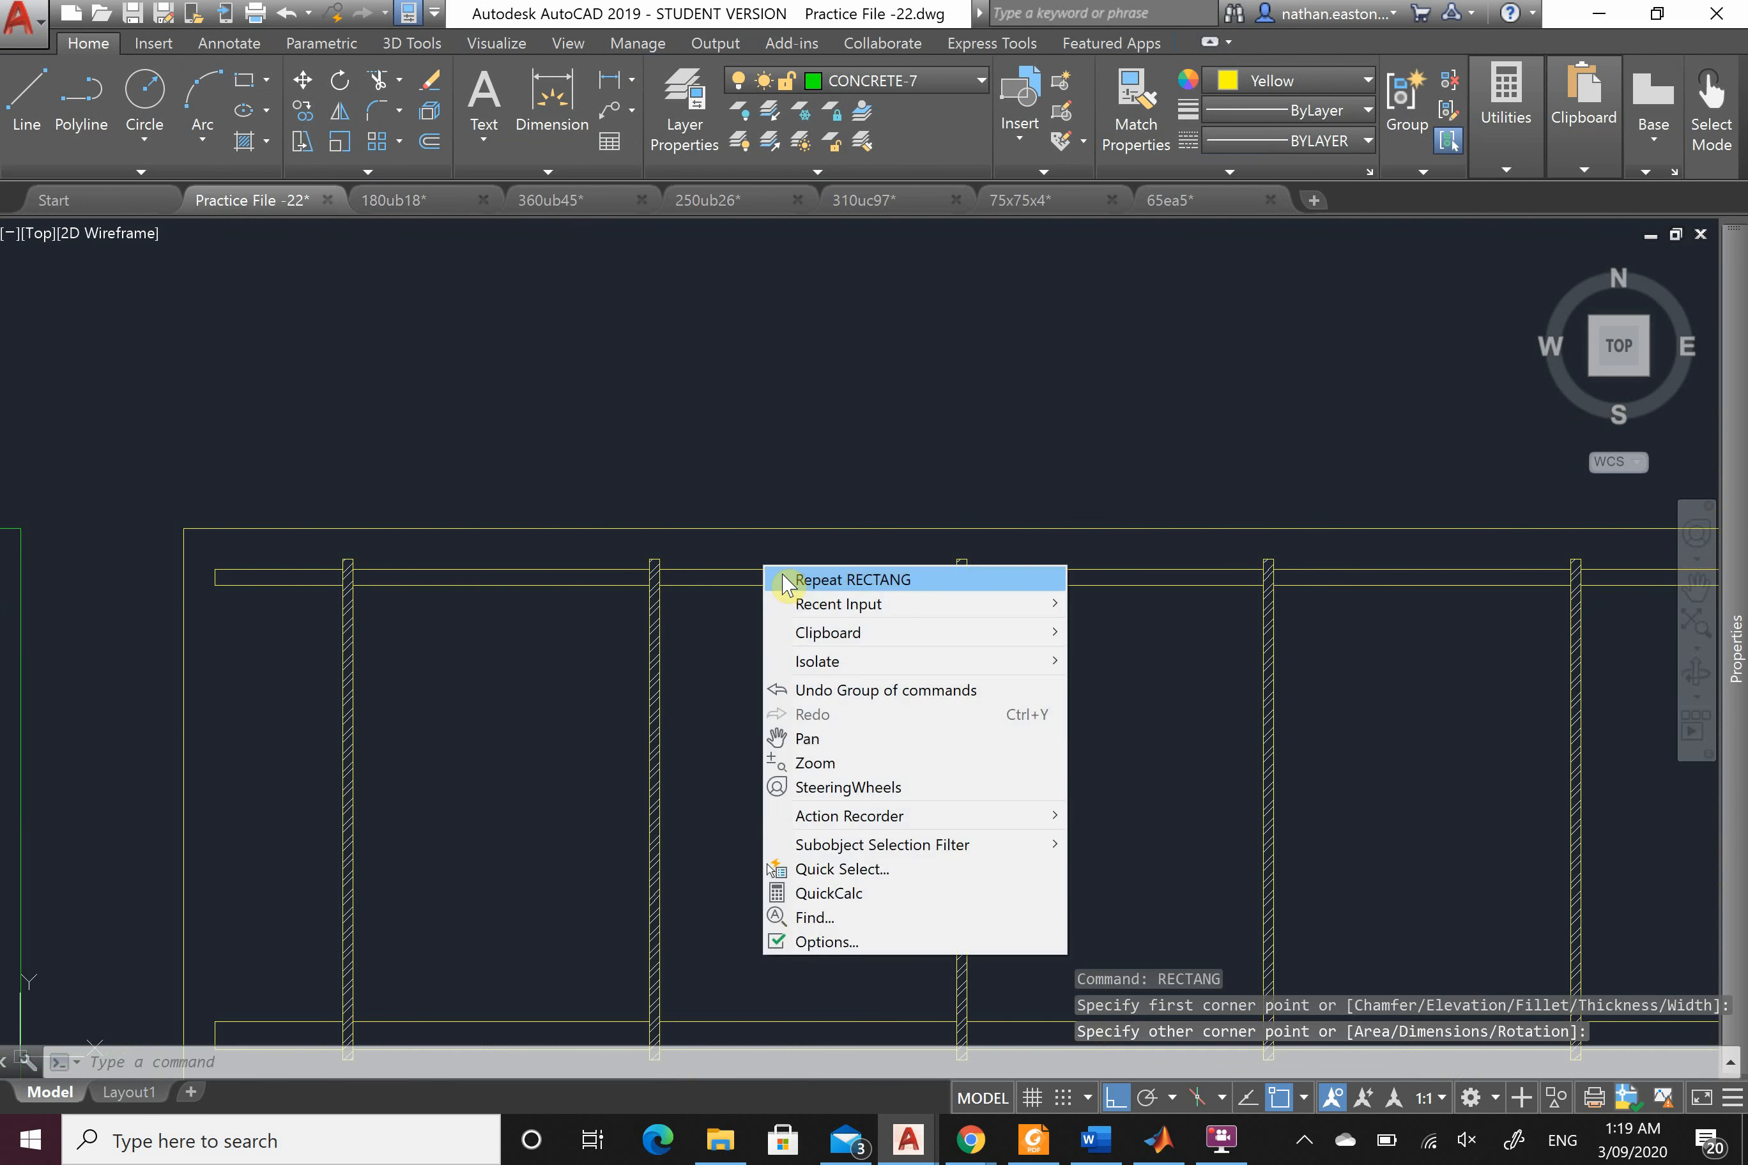
left_click(775, 579)
key("F8")
scroll(666, 570, "up", 3)
left_click(650, 566)
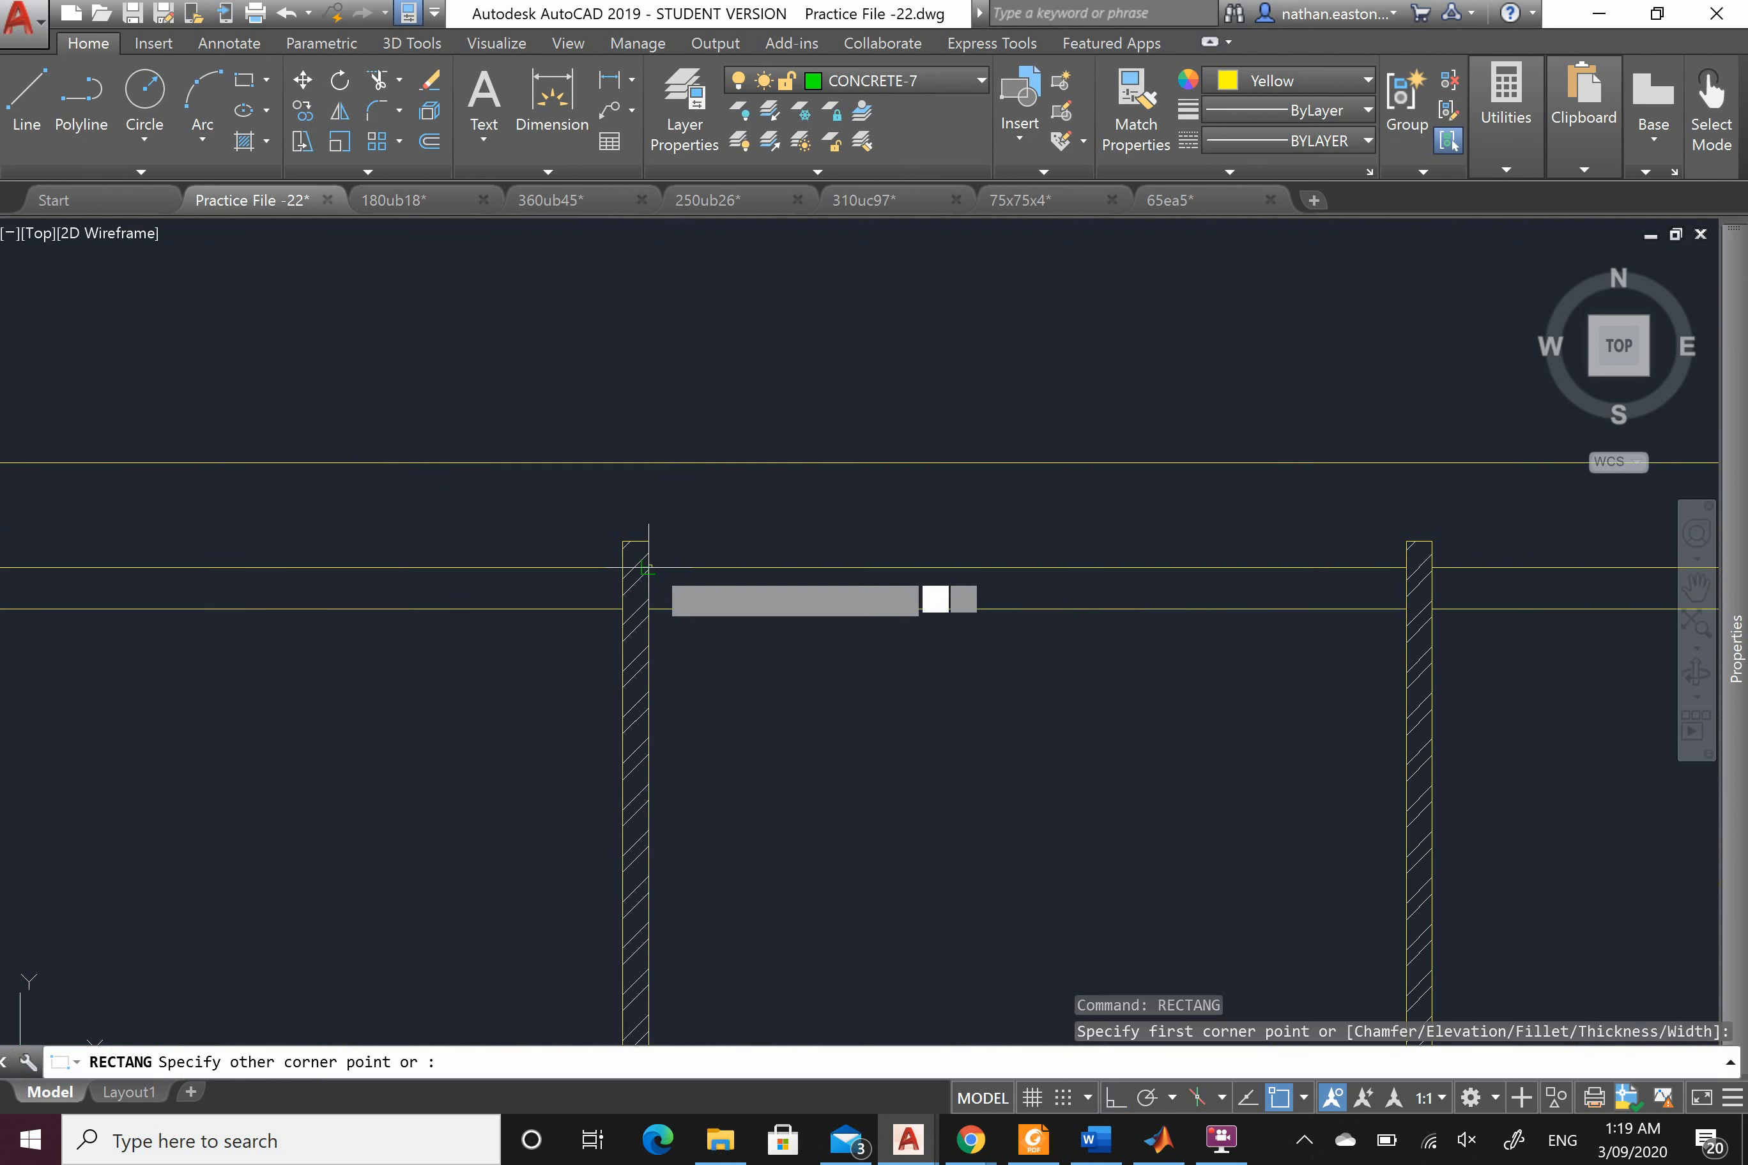
left_click(1403, 607)
key("F8")
Step: Copy the two top-bar rectangles between the first three stirrups 600 along the bar, from the first stirrup's top corner to the third's
left_click(1229, 609)
scroll(1228, 610, "down", 2)
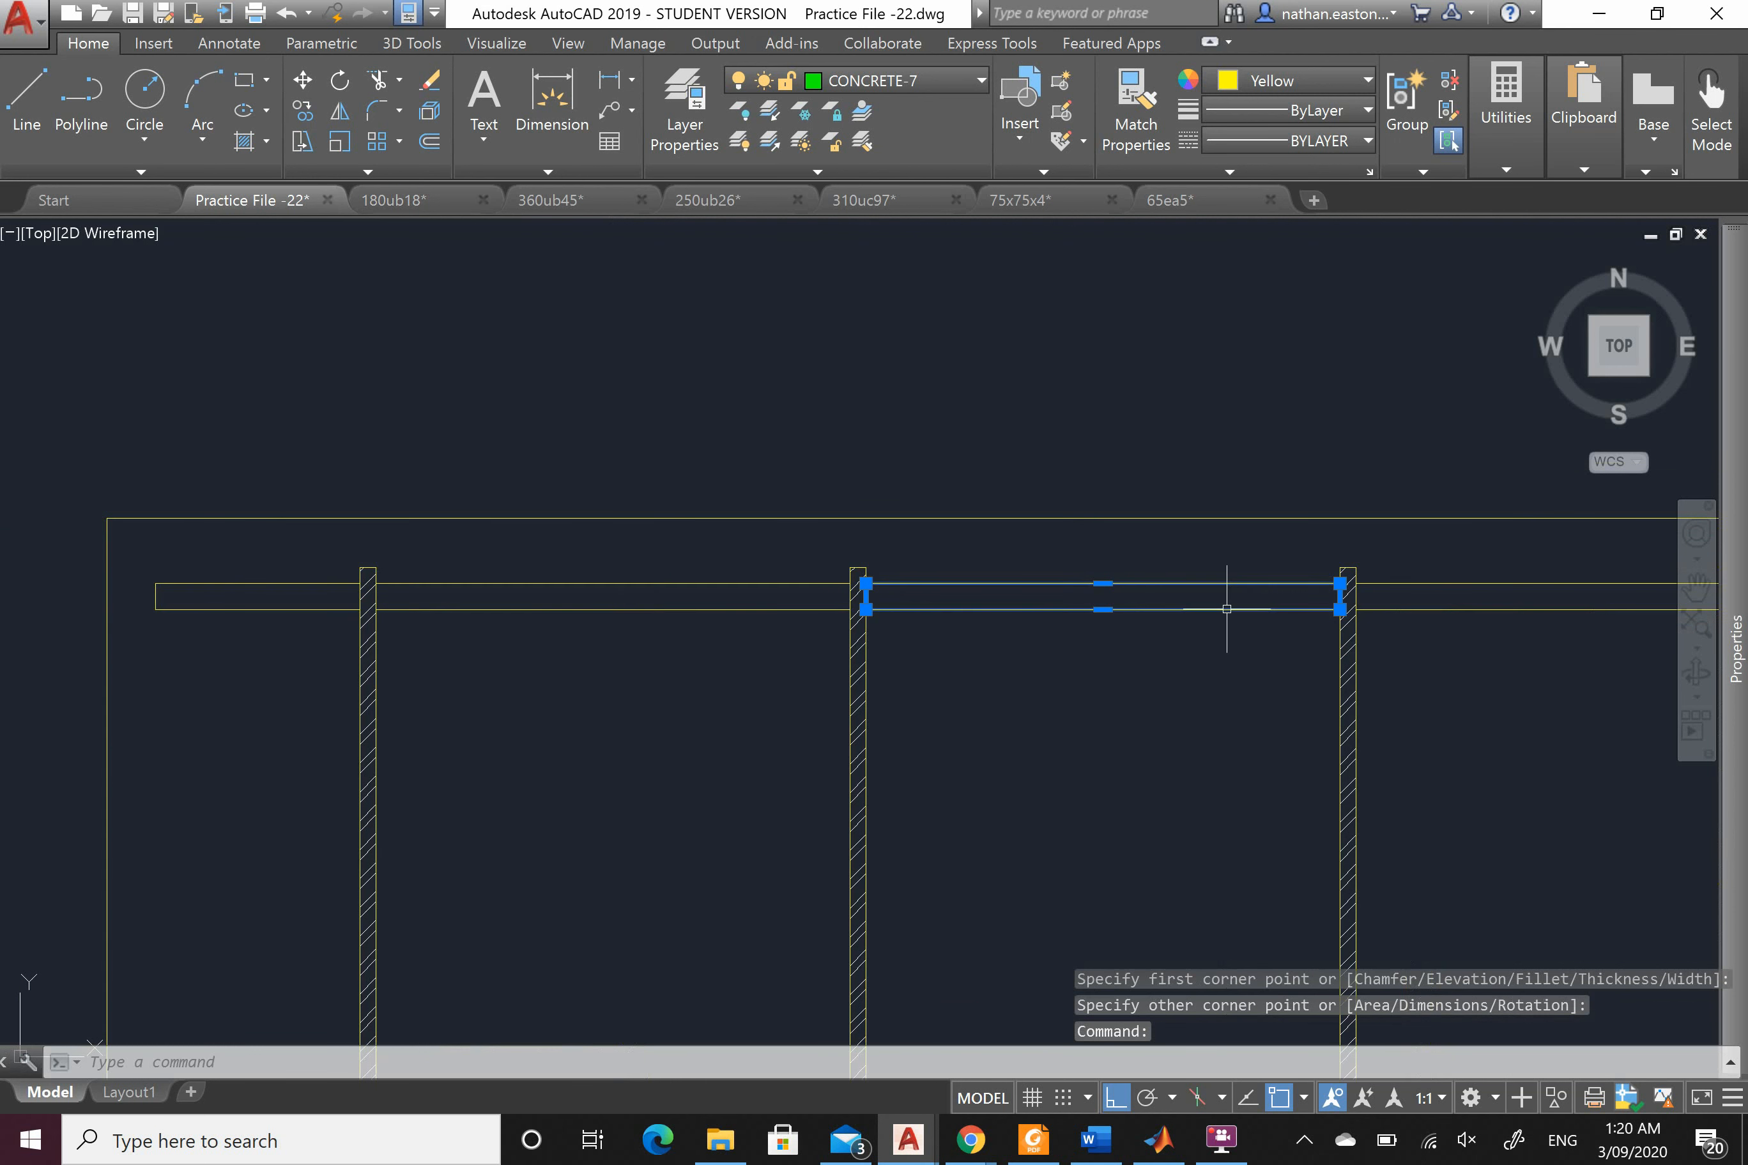
left_click(690, 584)
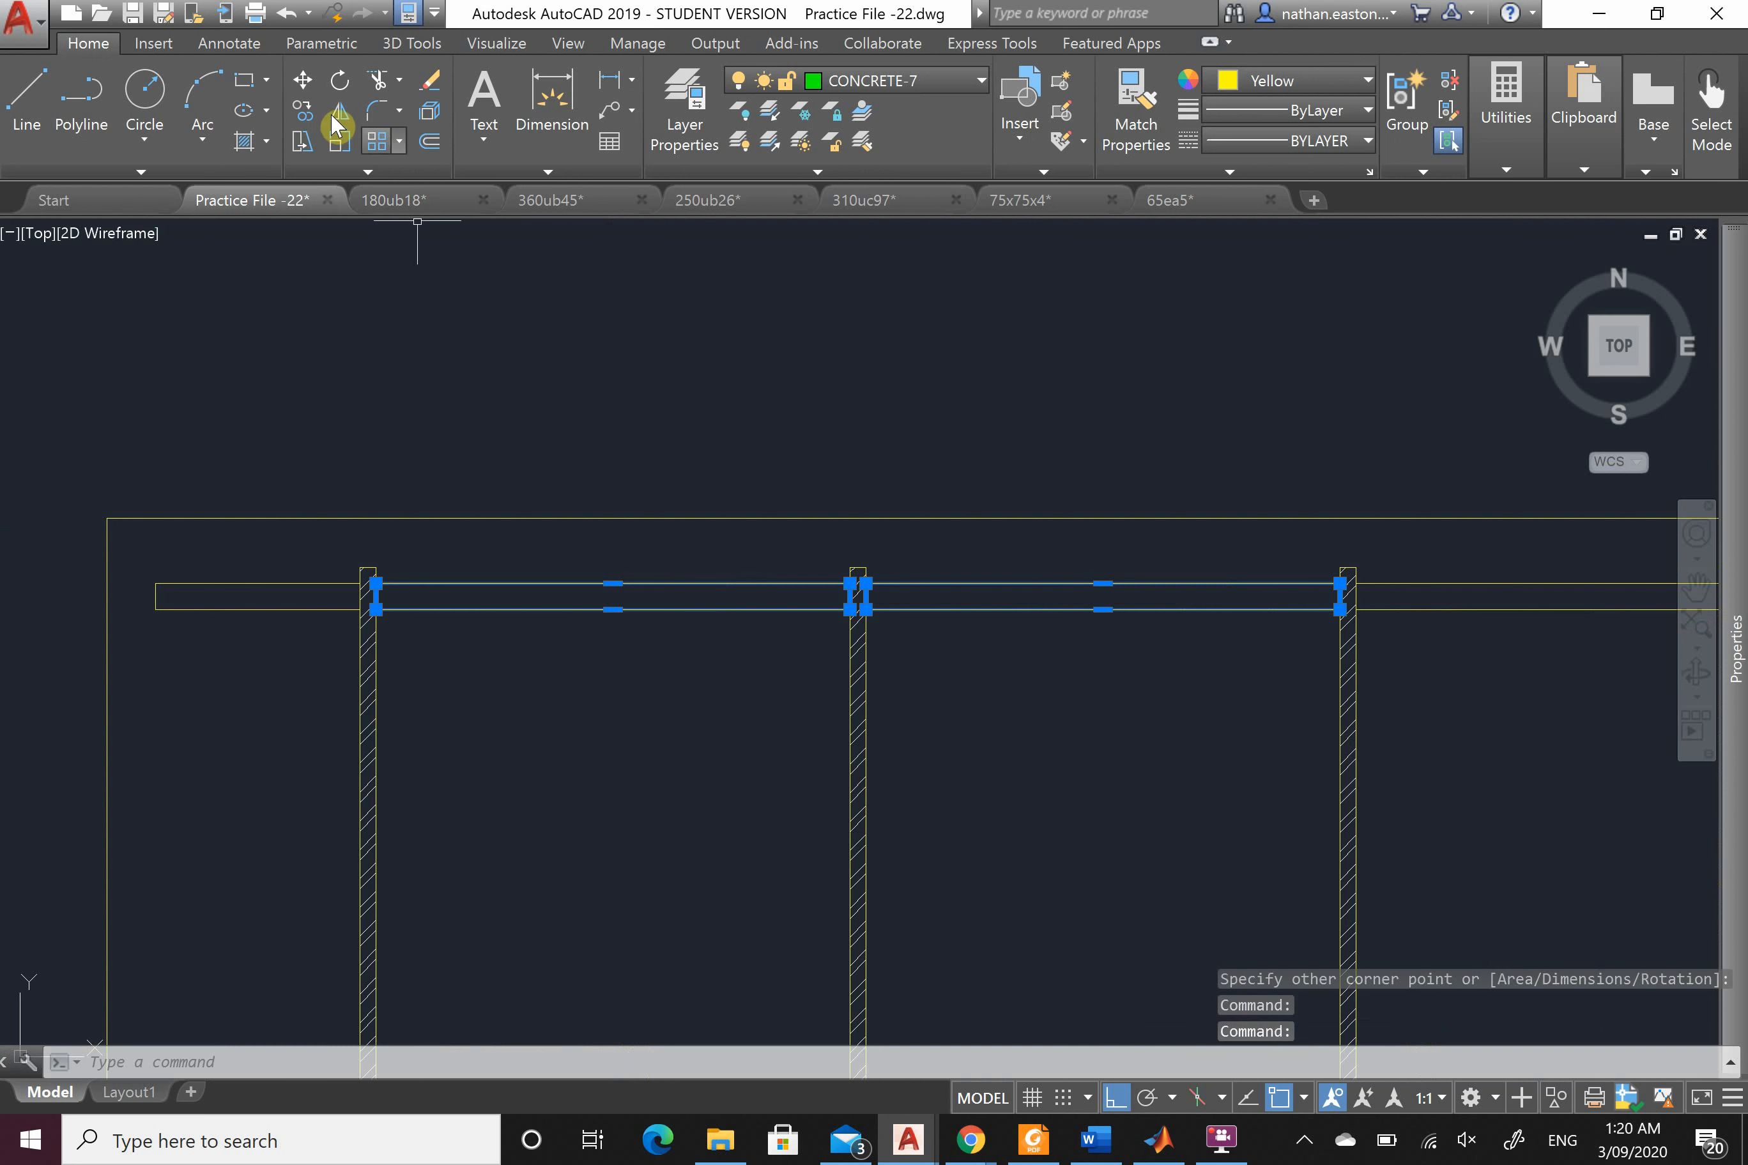
left_click(302, 111)
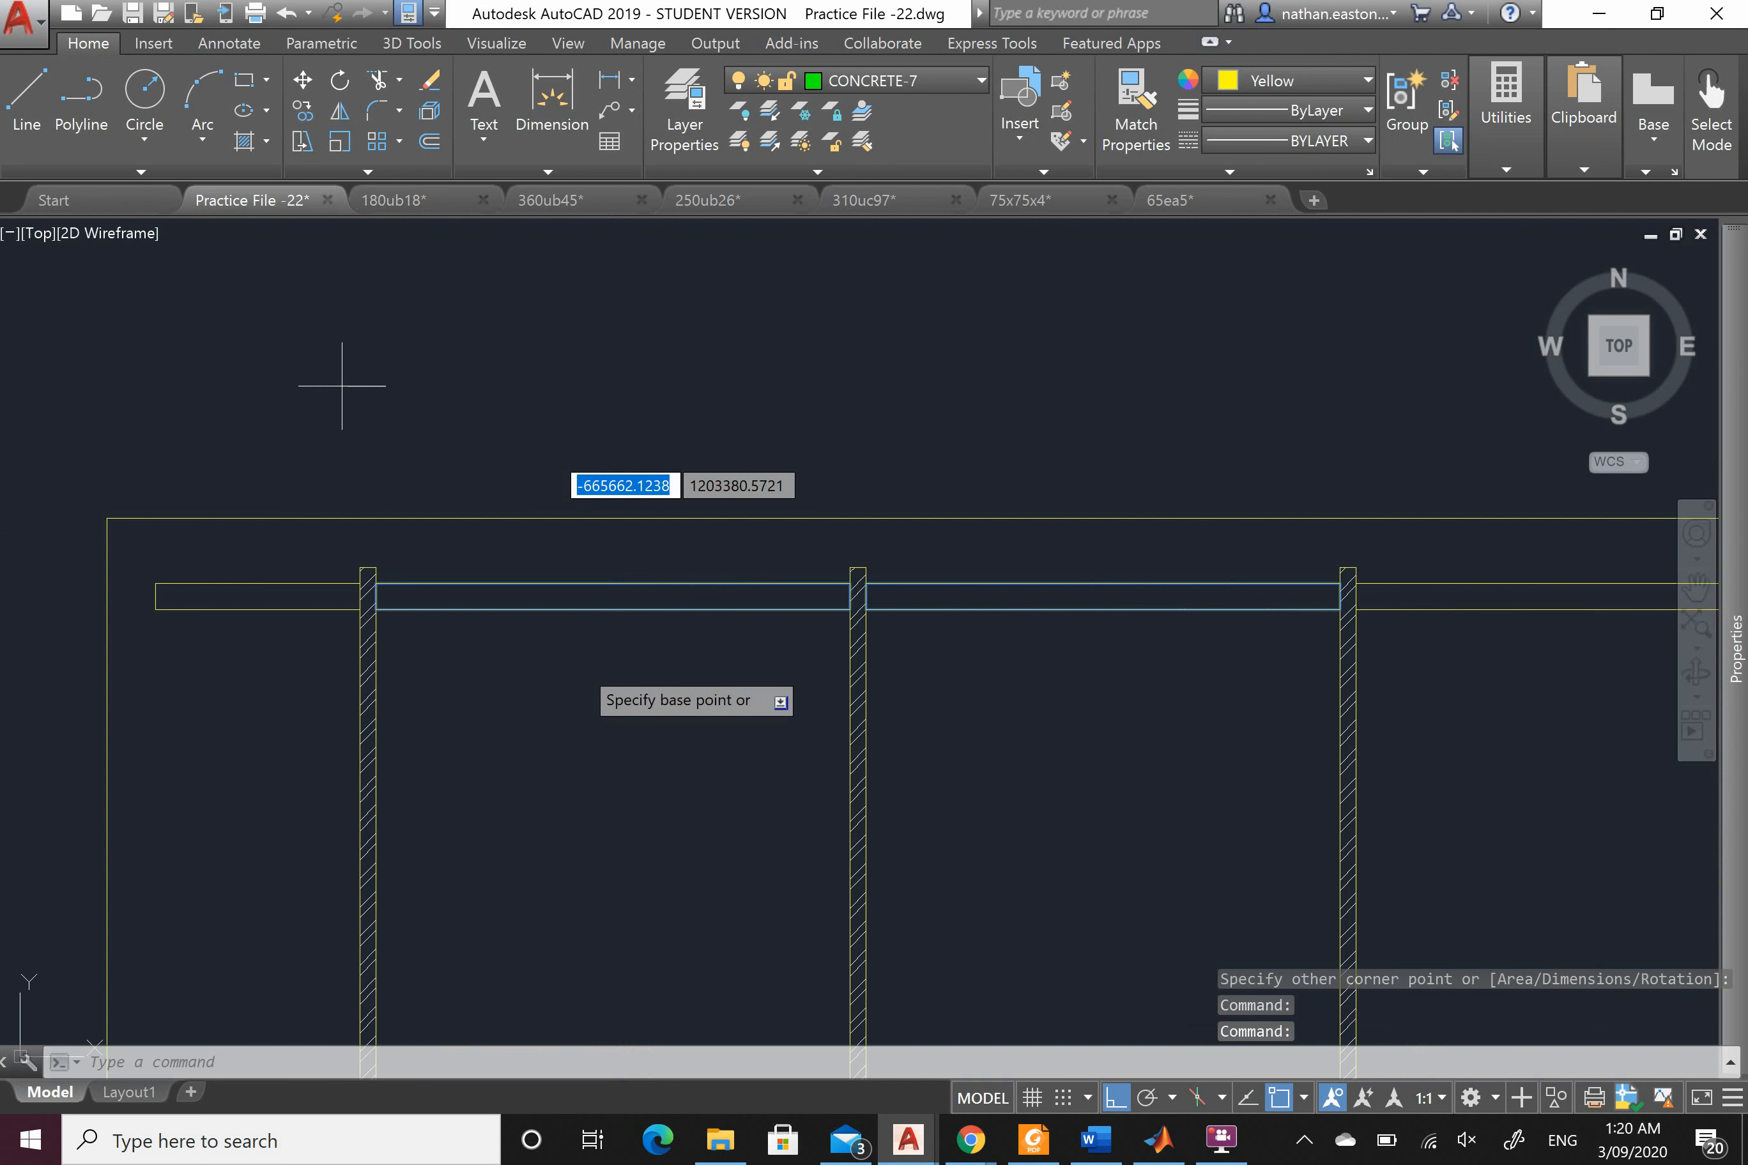
scroll(378, 566, "up", 5)
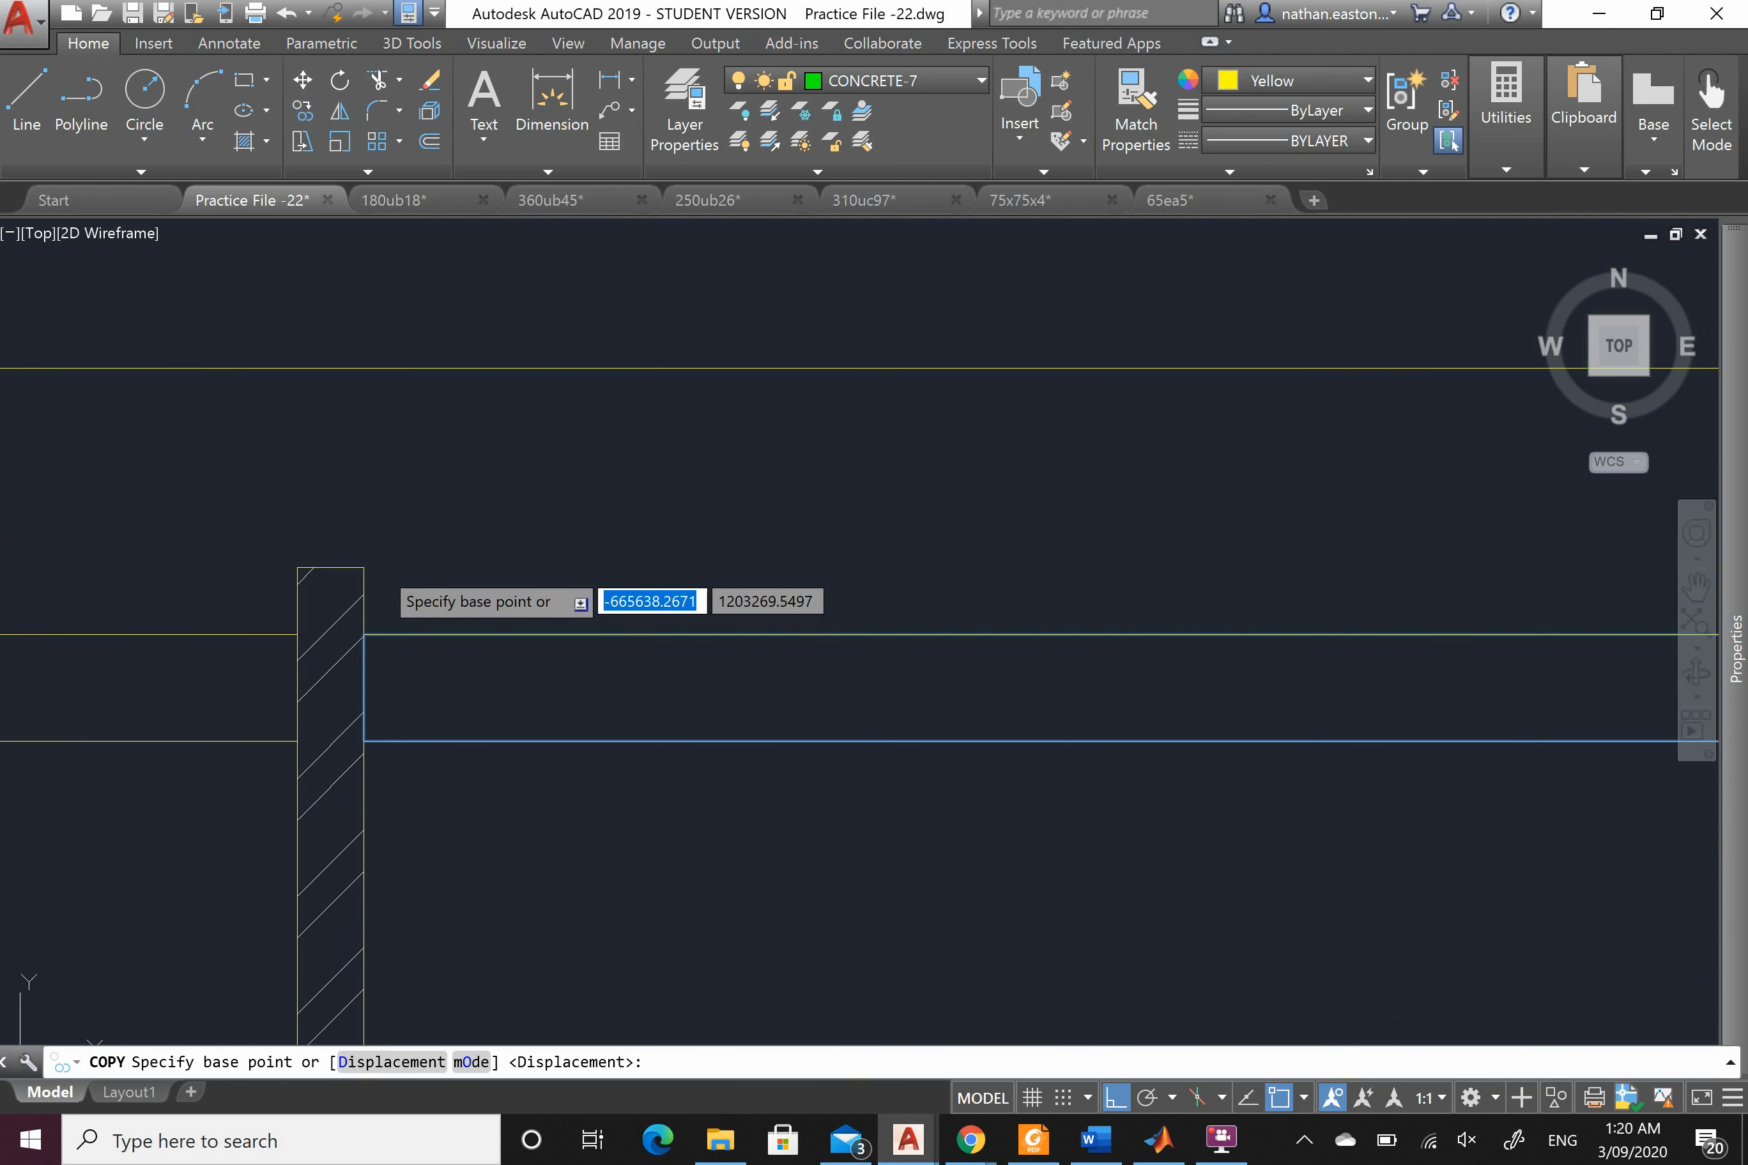
left_click(362, 569)
scroll(234, 495, "down", 10)
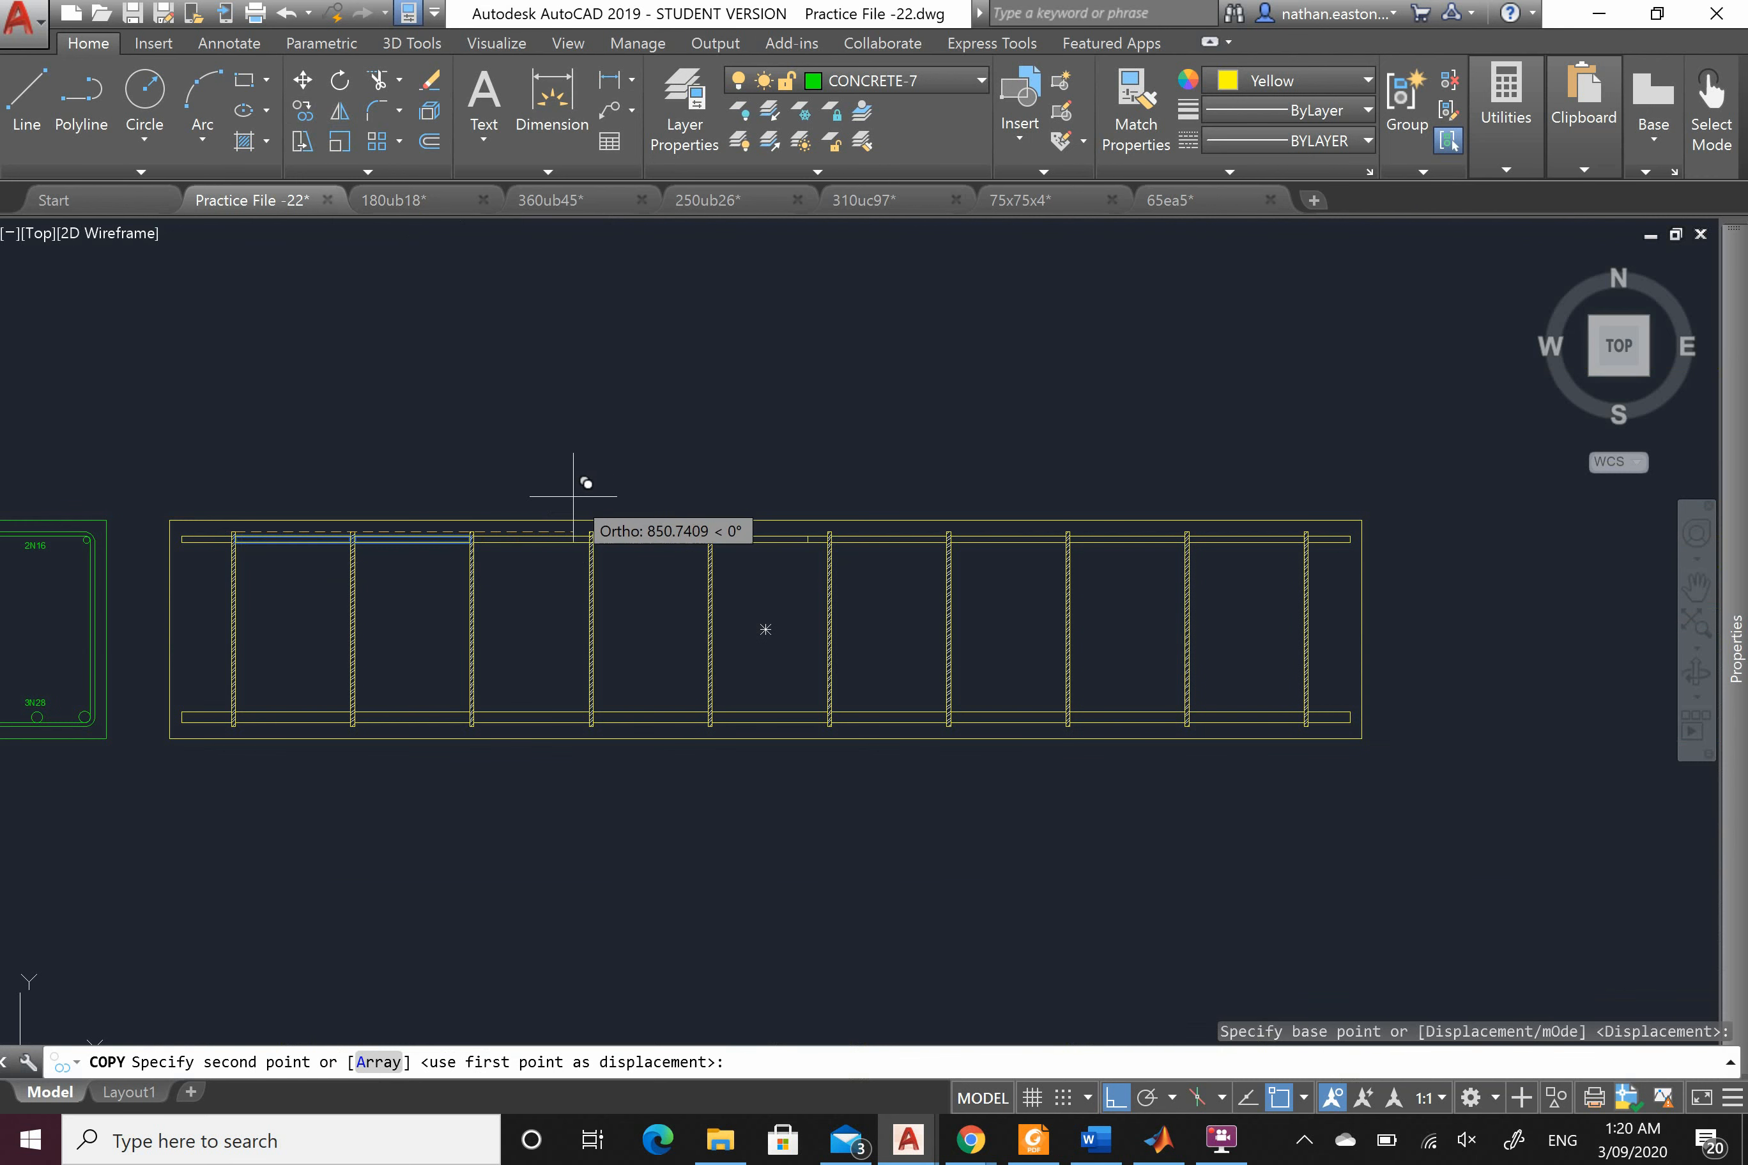
scroll(580, 489, "up", 4)
scroll(406, 564, "up", 4)
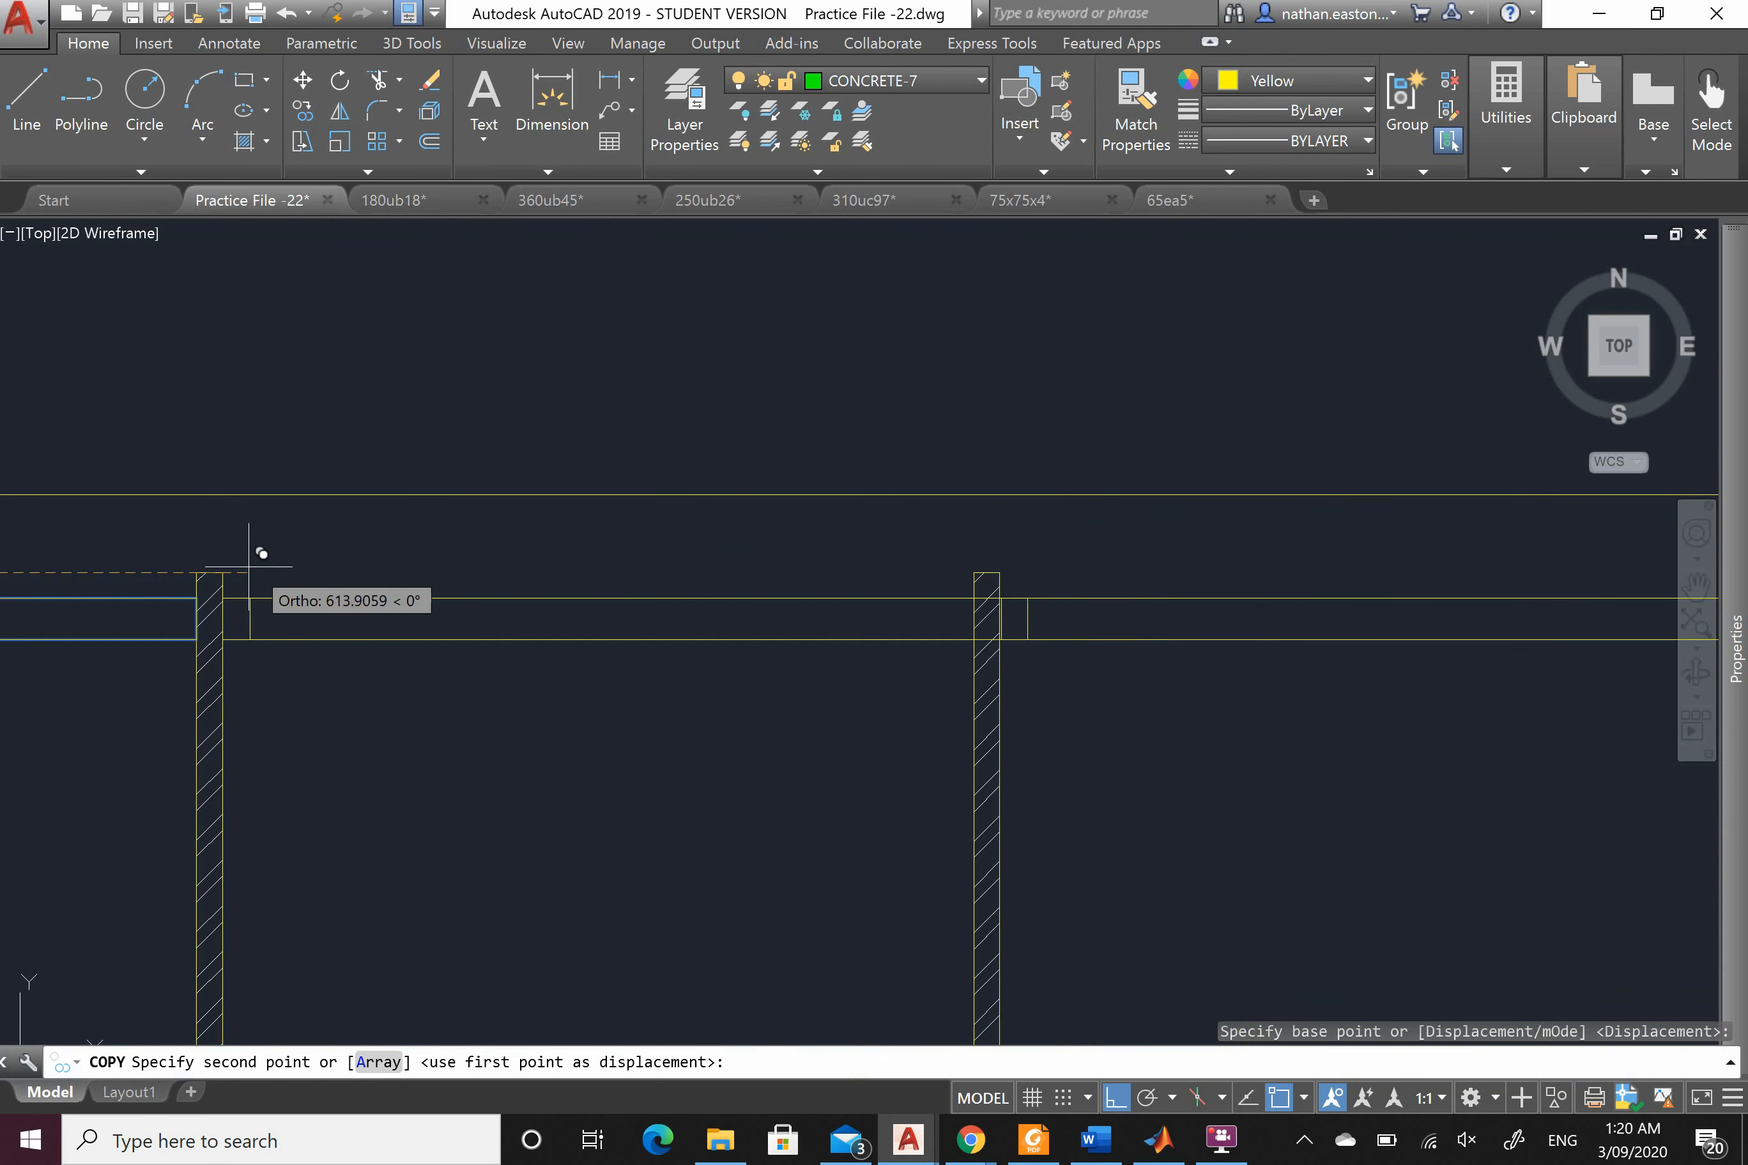
left_click(225, 573)
scroll(225, 568, "down", 5)
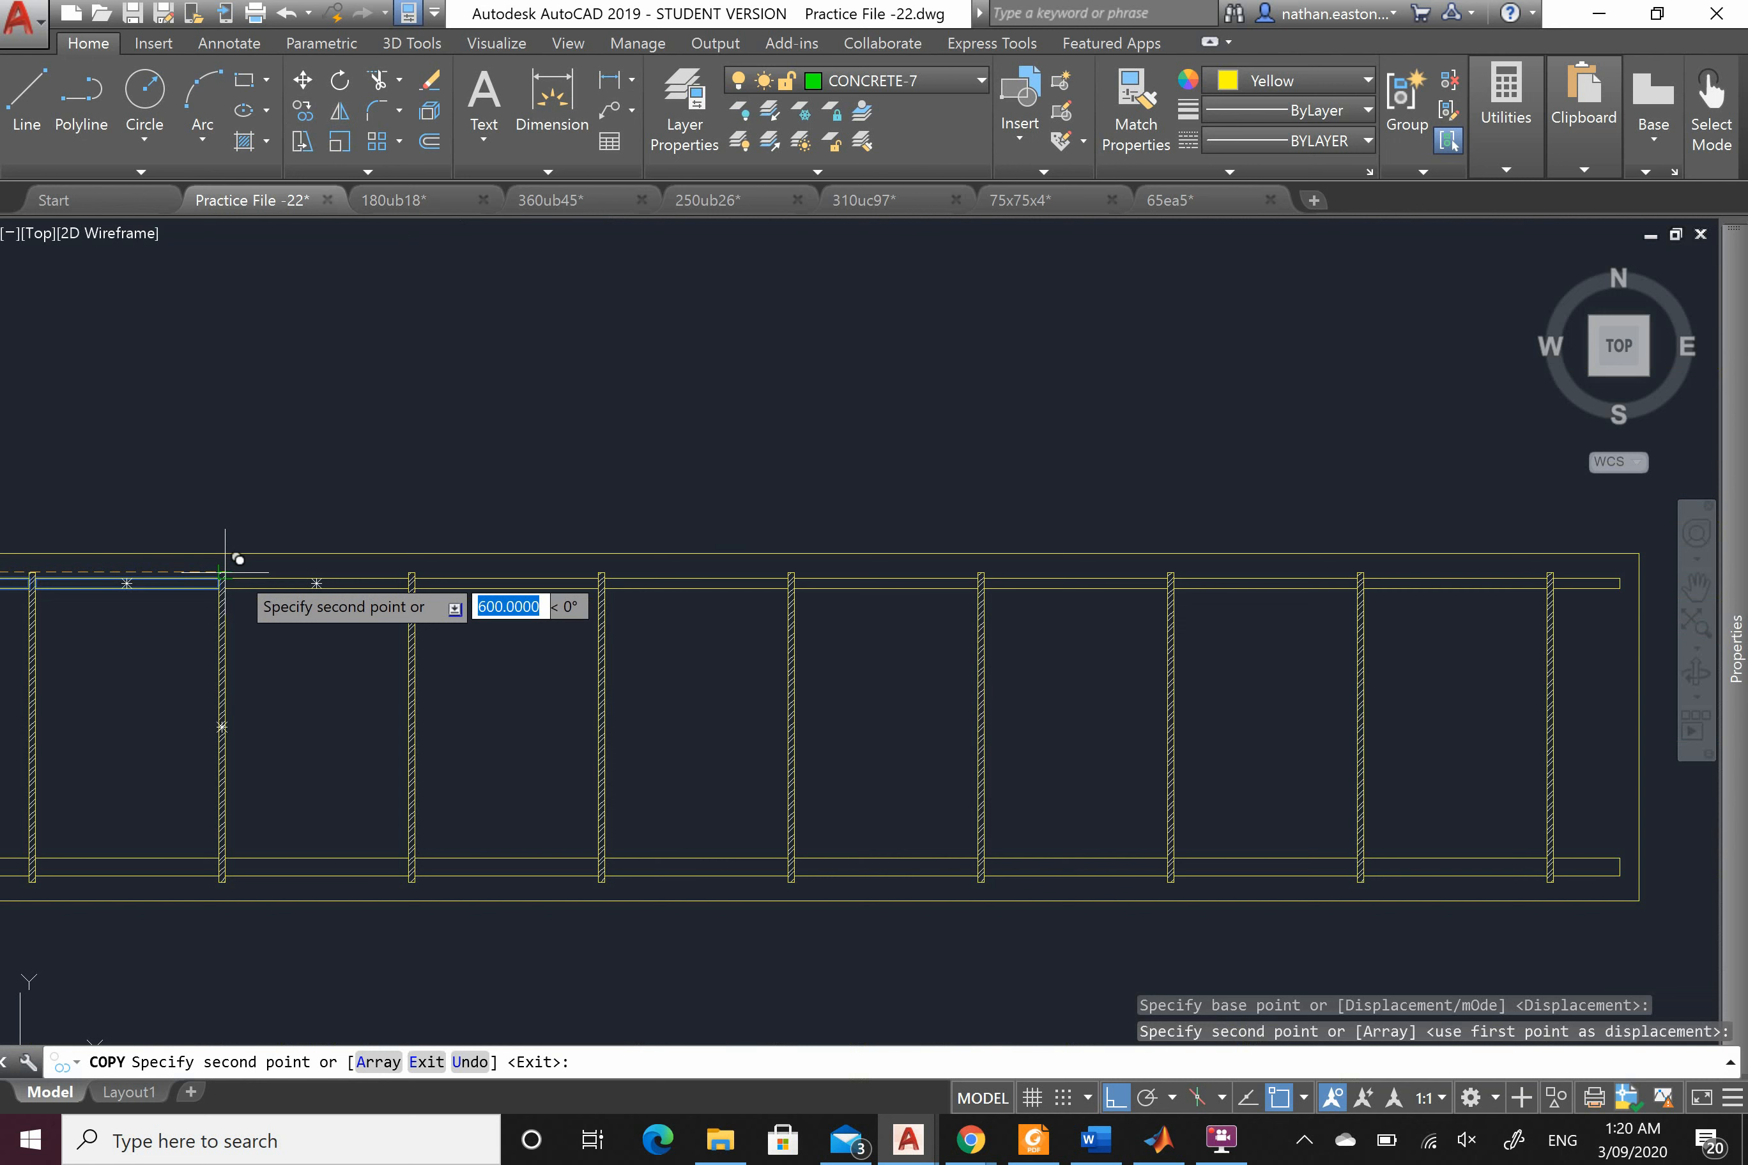
Step: Place further copies of the rectangle pair at the fifth, seventh and ninth stirrups along the top bar
scroll(614, 569, "up", 4)
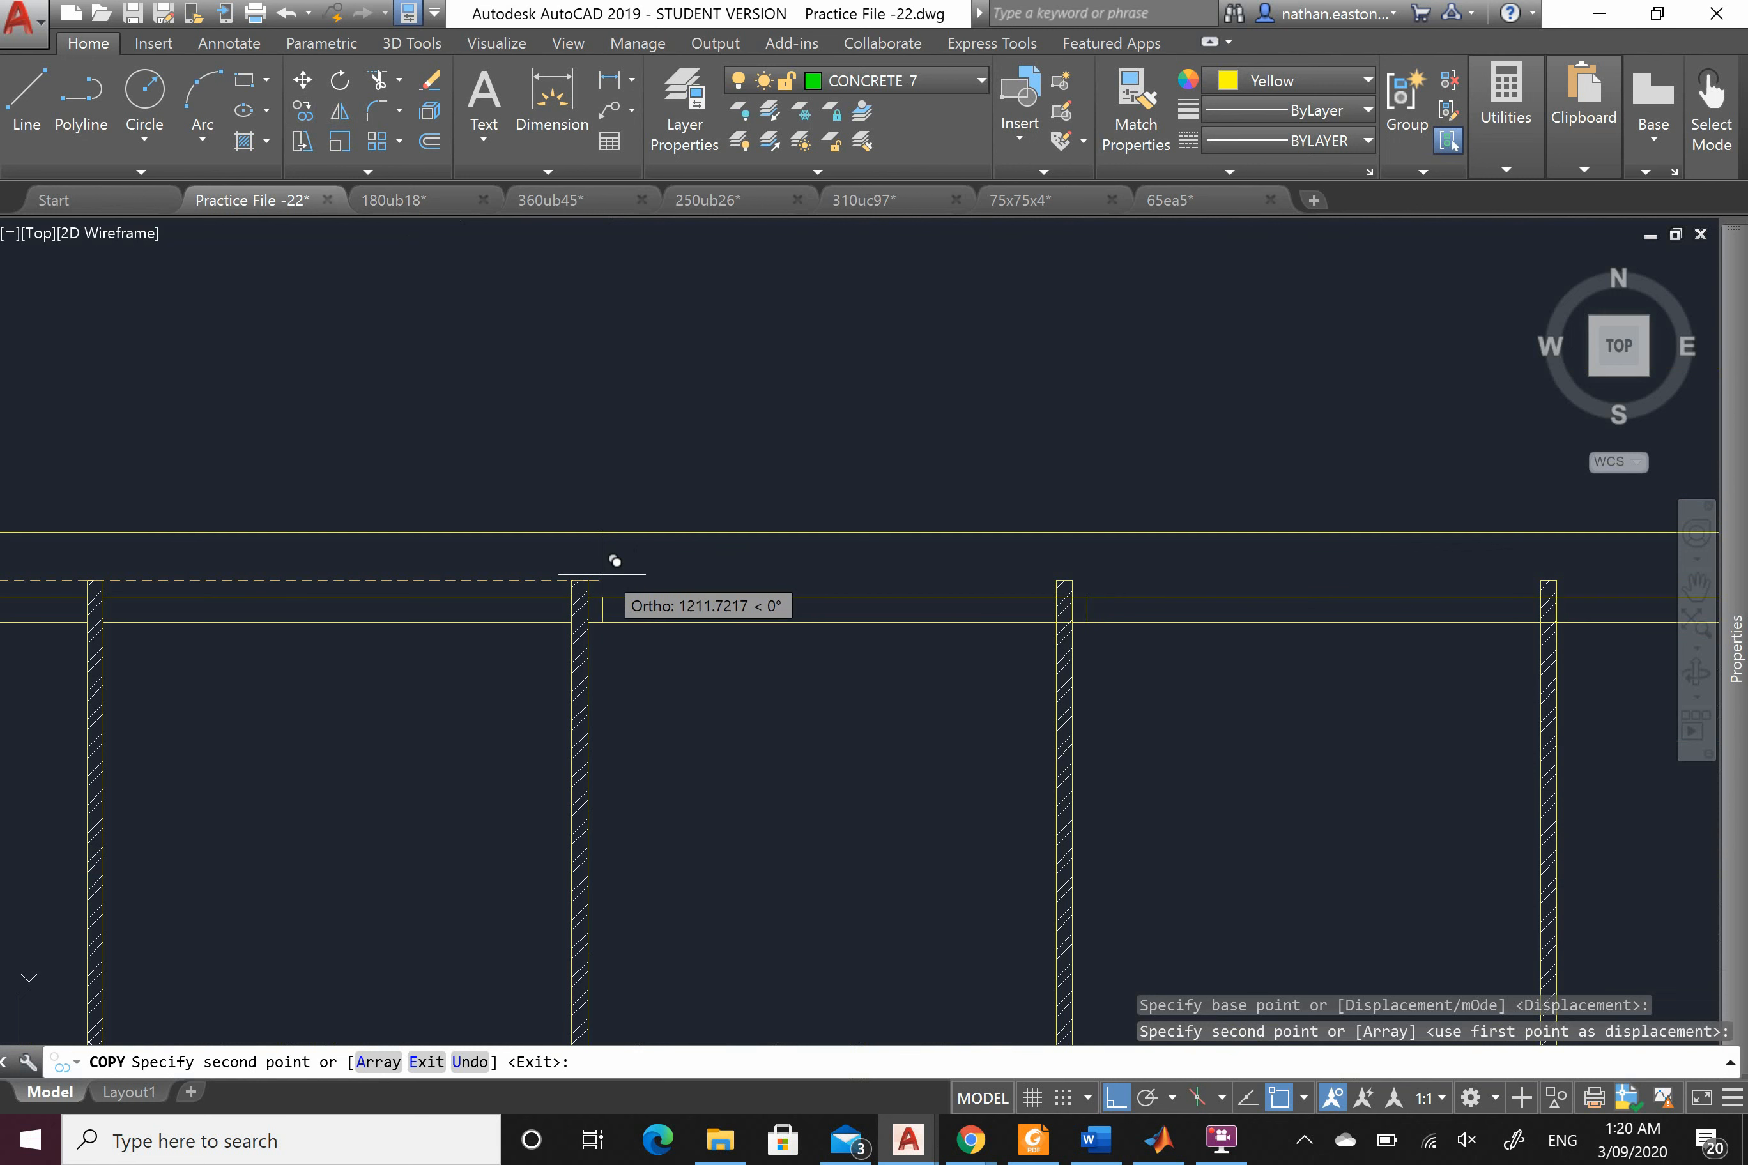
left_click(594, 577)
scroll(595, 564, "down", 4)
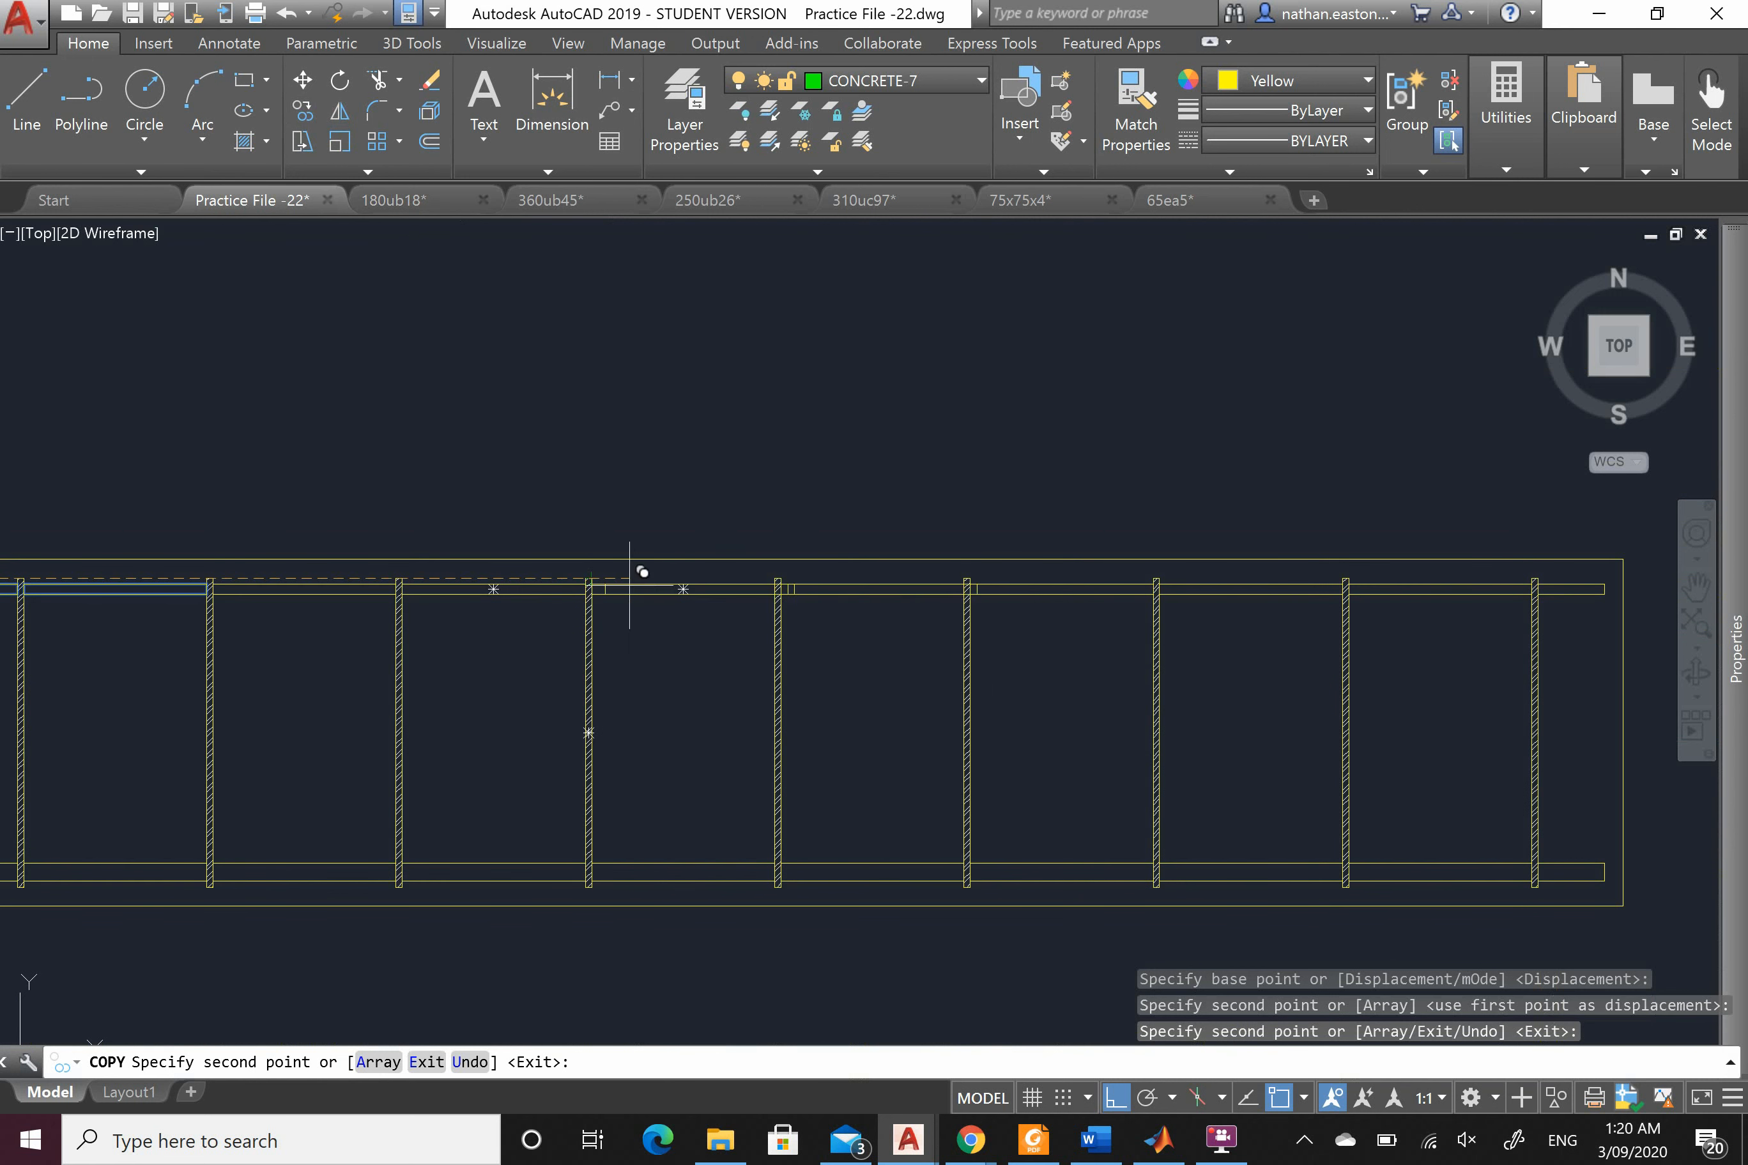
scroll(977, 575, "up", 4)
left_click(882, 578)
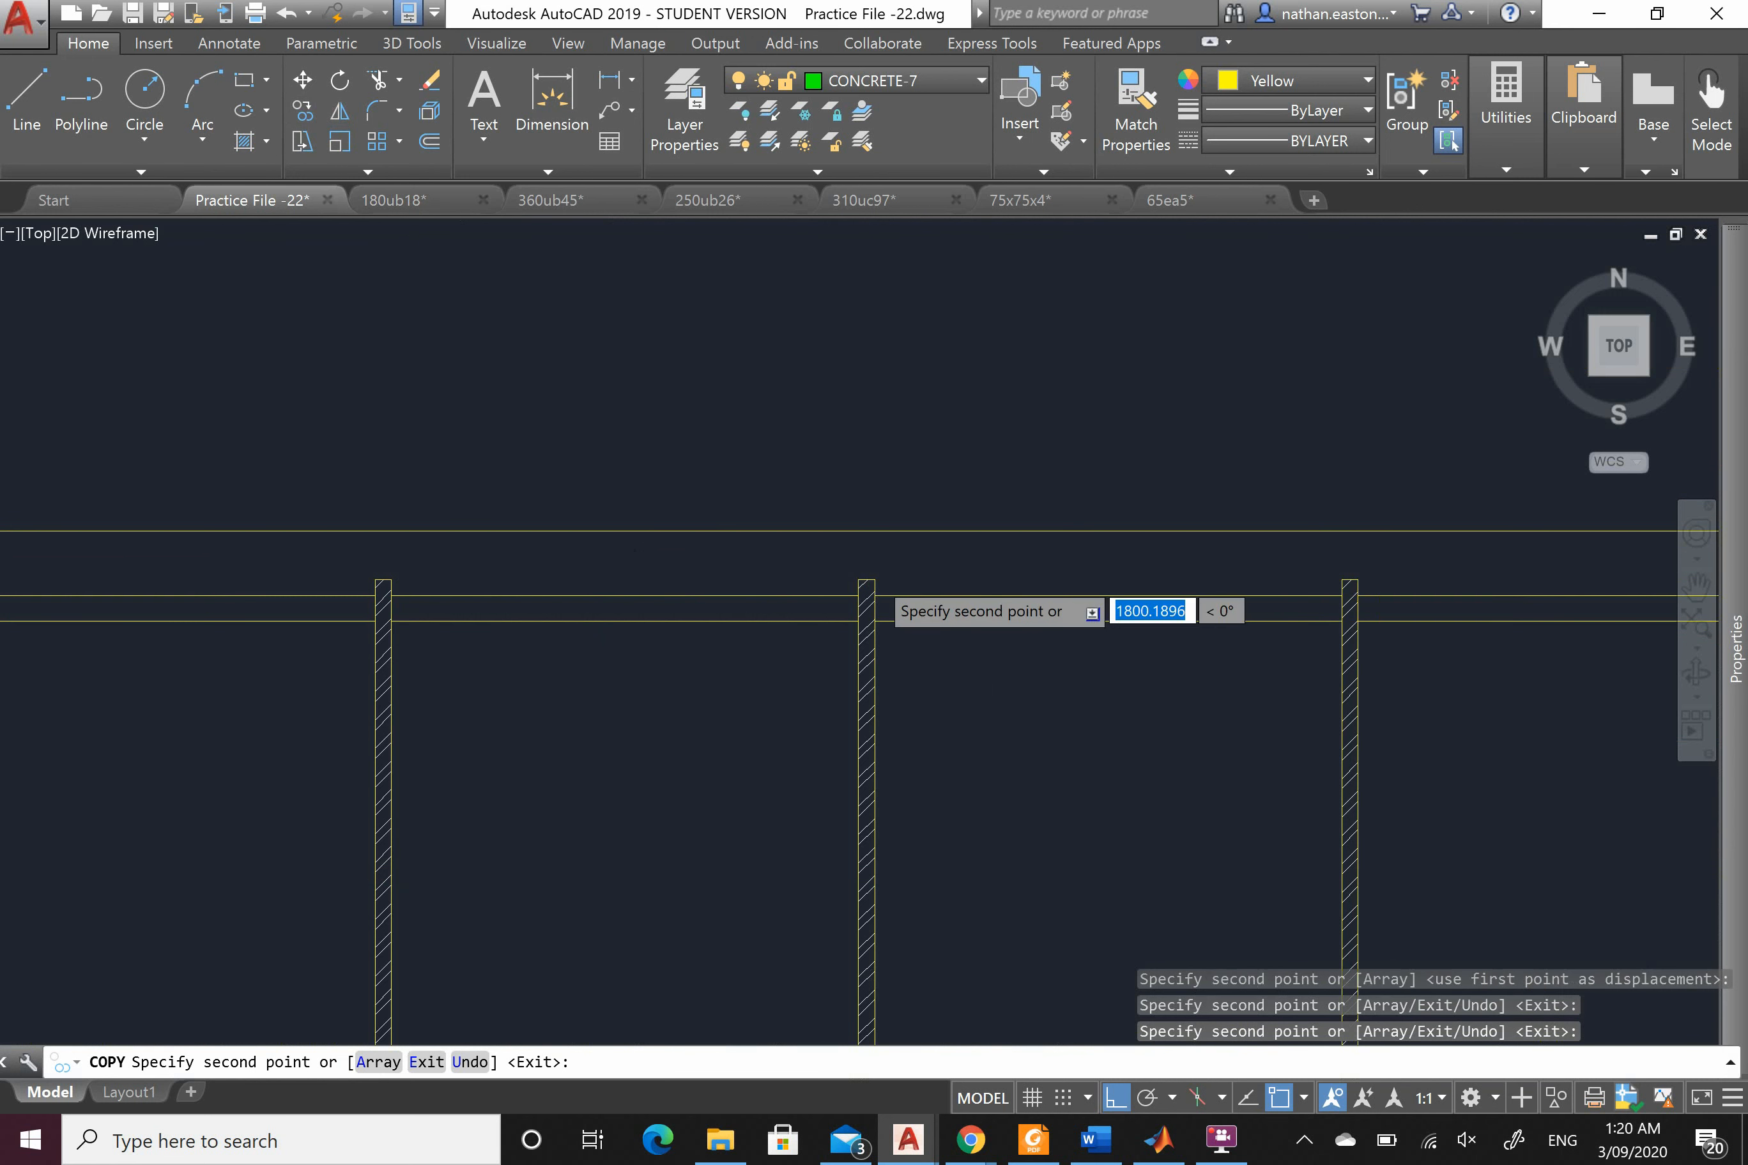
scroll(877, 575, "down", 6)
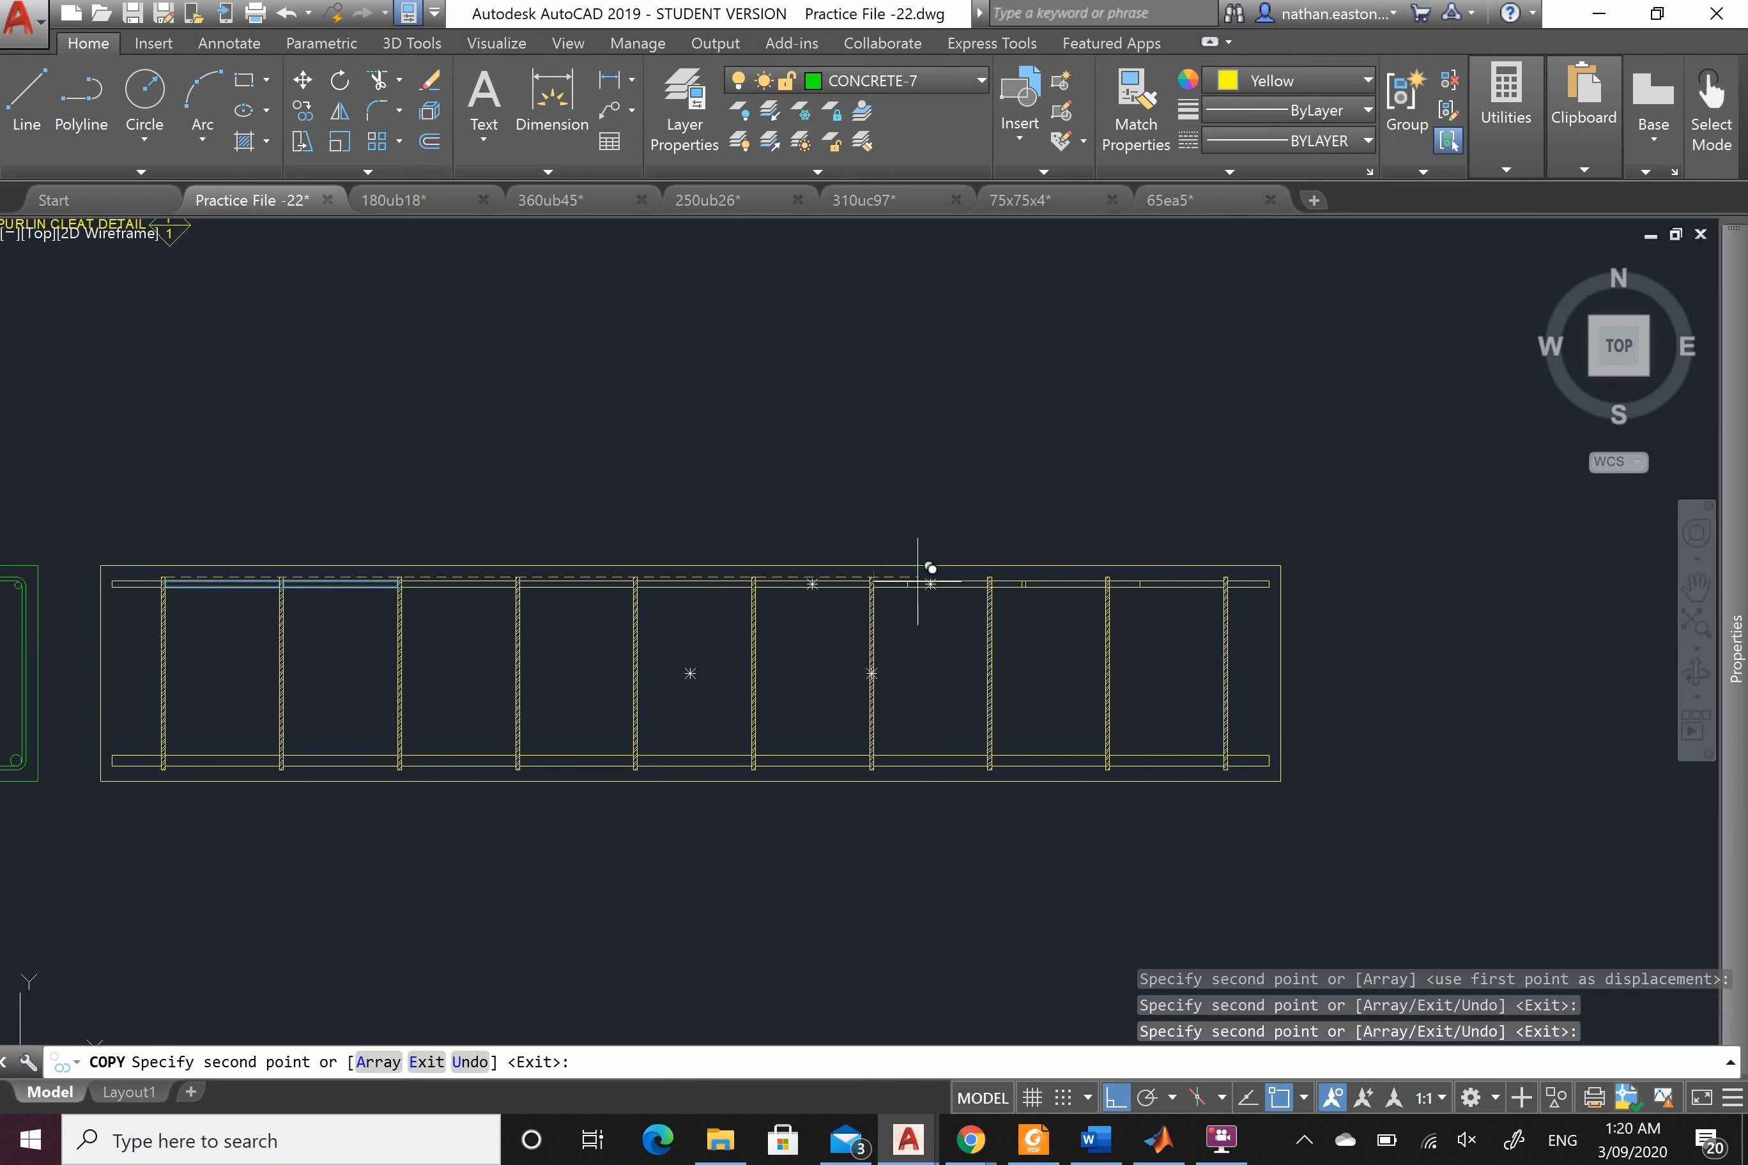
scroll(1115, 579, "up", 5)
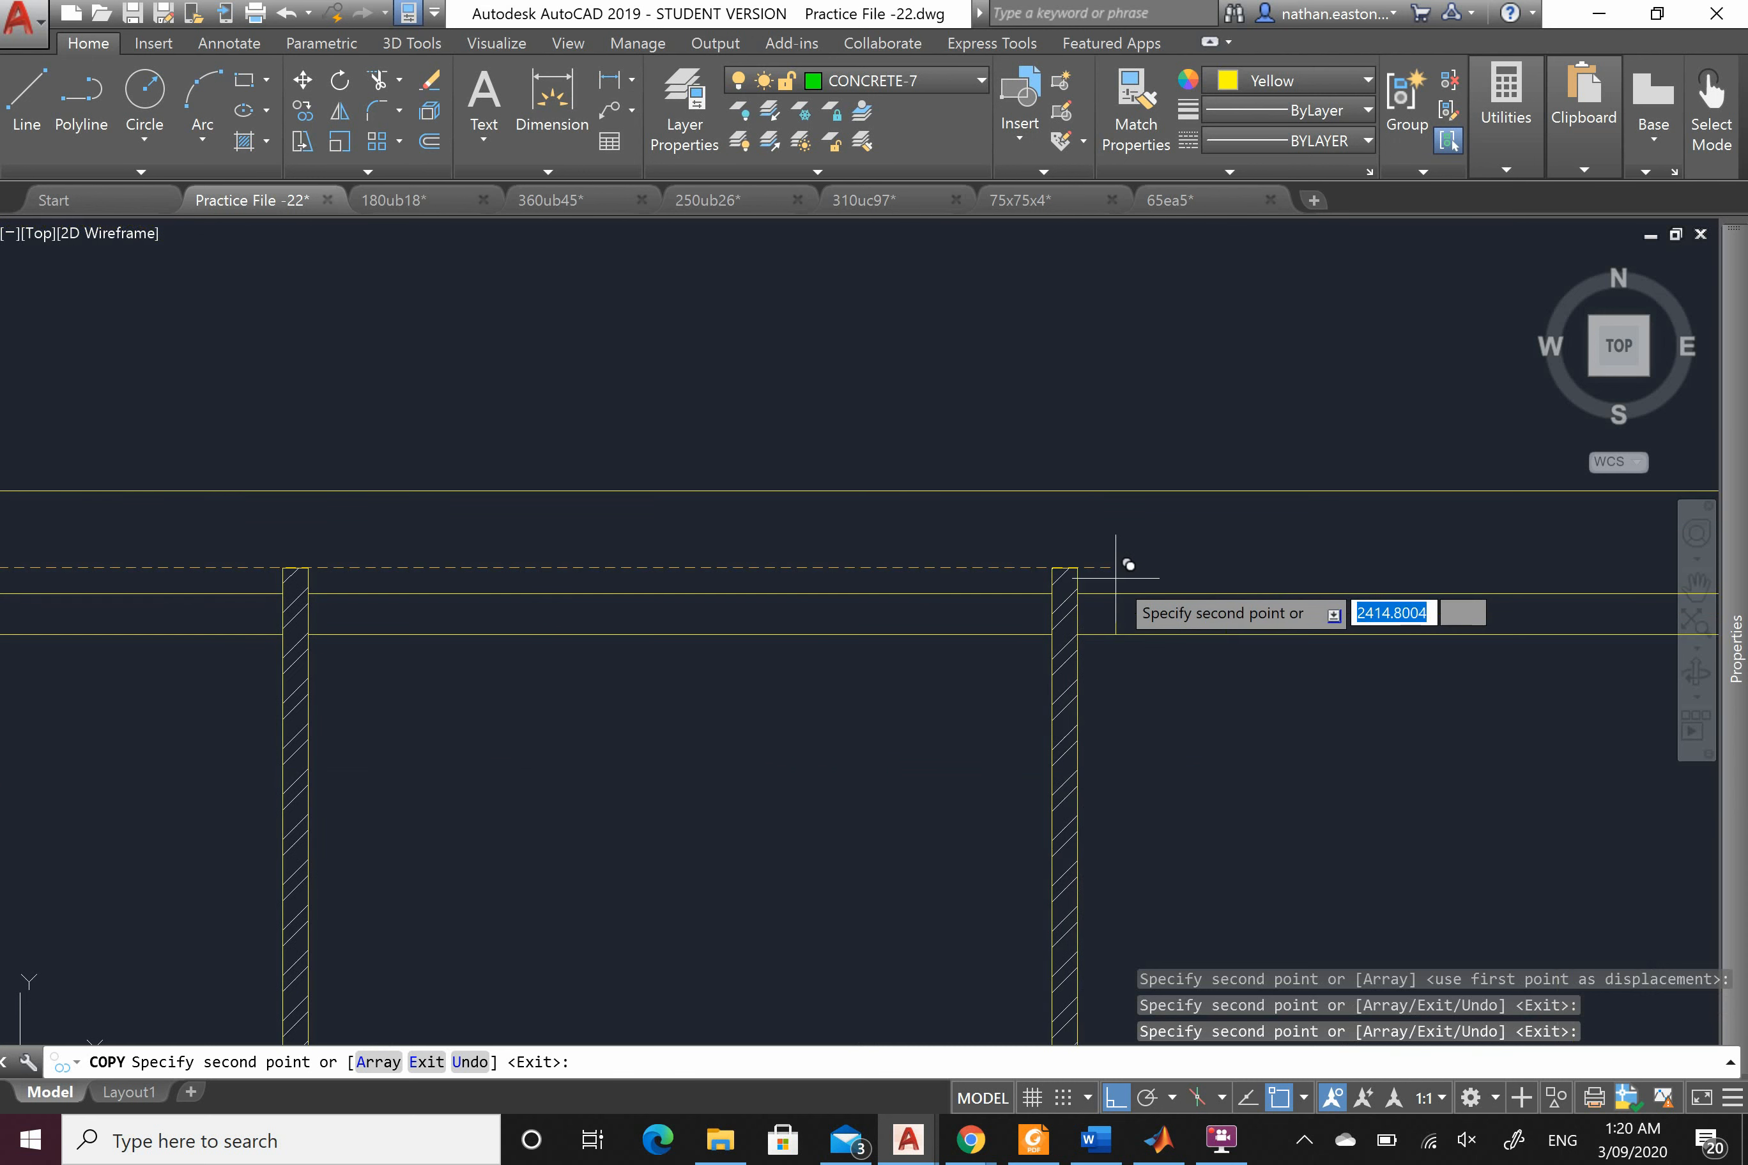
right_click(1080, 570)
left_click(1132, 588)
scroll(771, 586, "down", 4)
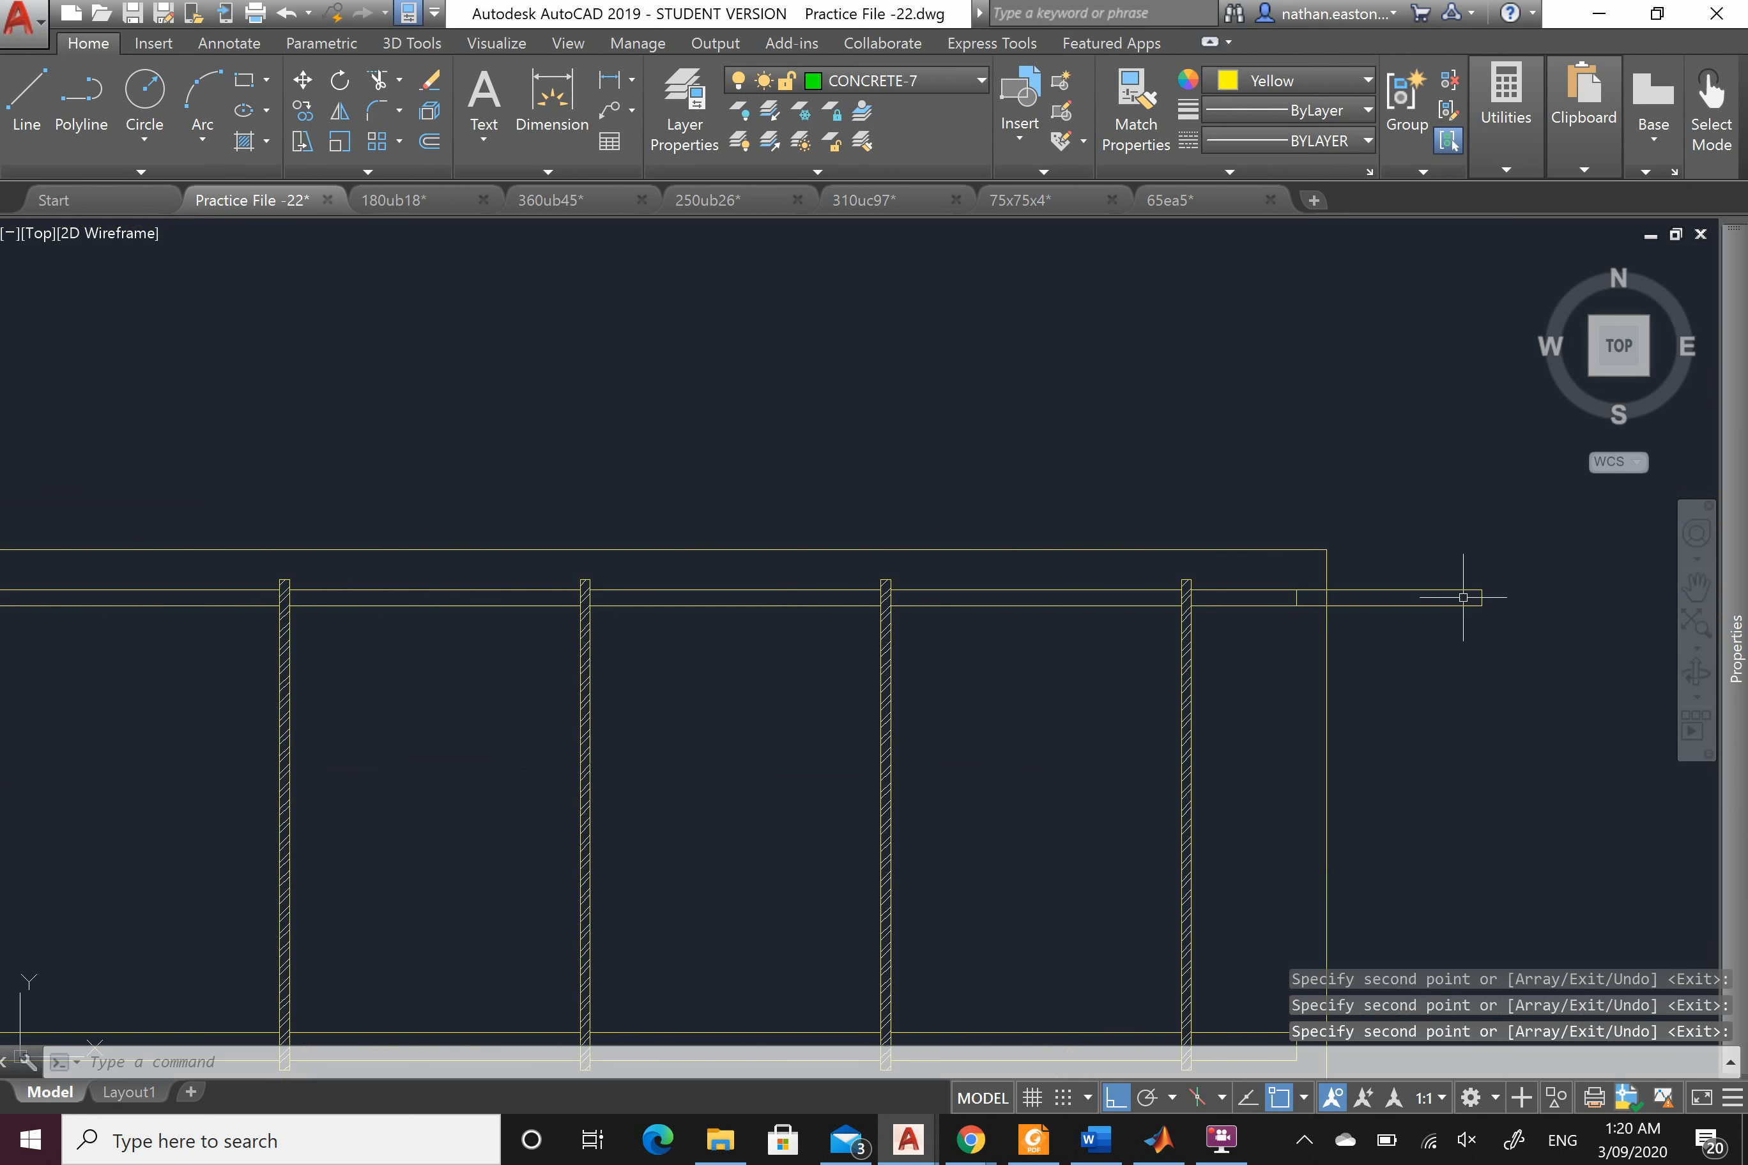
Step: Delete the copied top-bar rectangle that overruns the beam's right end
left_click(1540, 692)
left_click(1291, 591)
key("Delete")
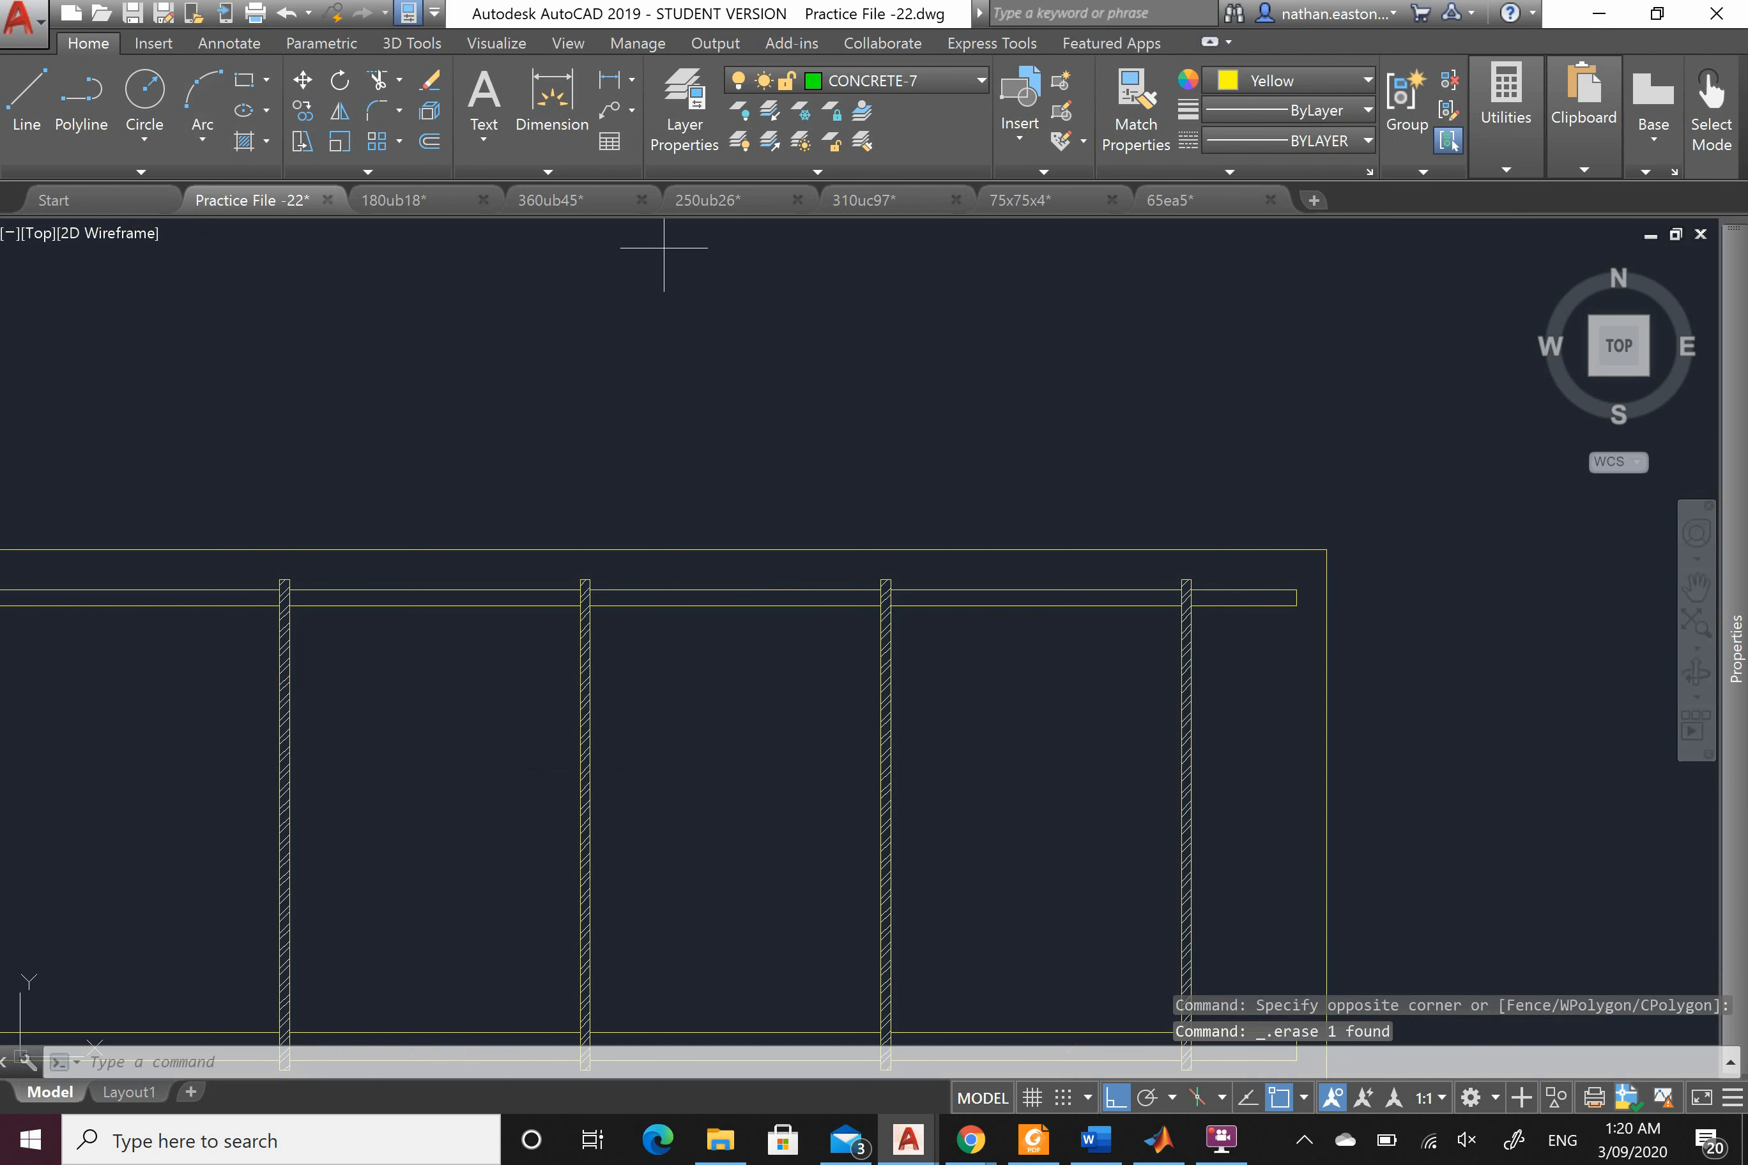
Step: Draw a 105 by 16 rectangle over the top bar from its right end to the last stirrup
type("rec")
key("Return")
scroll(1219, 565, "up", 6)
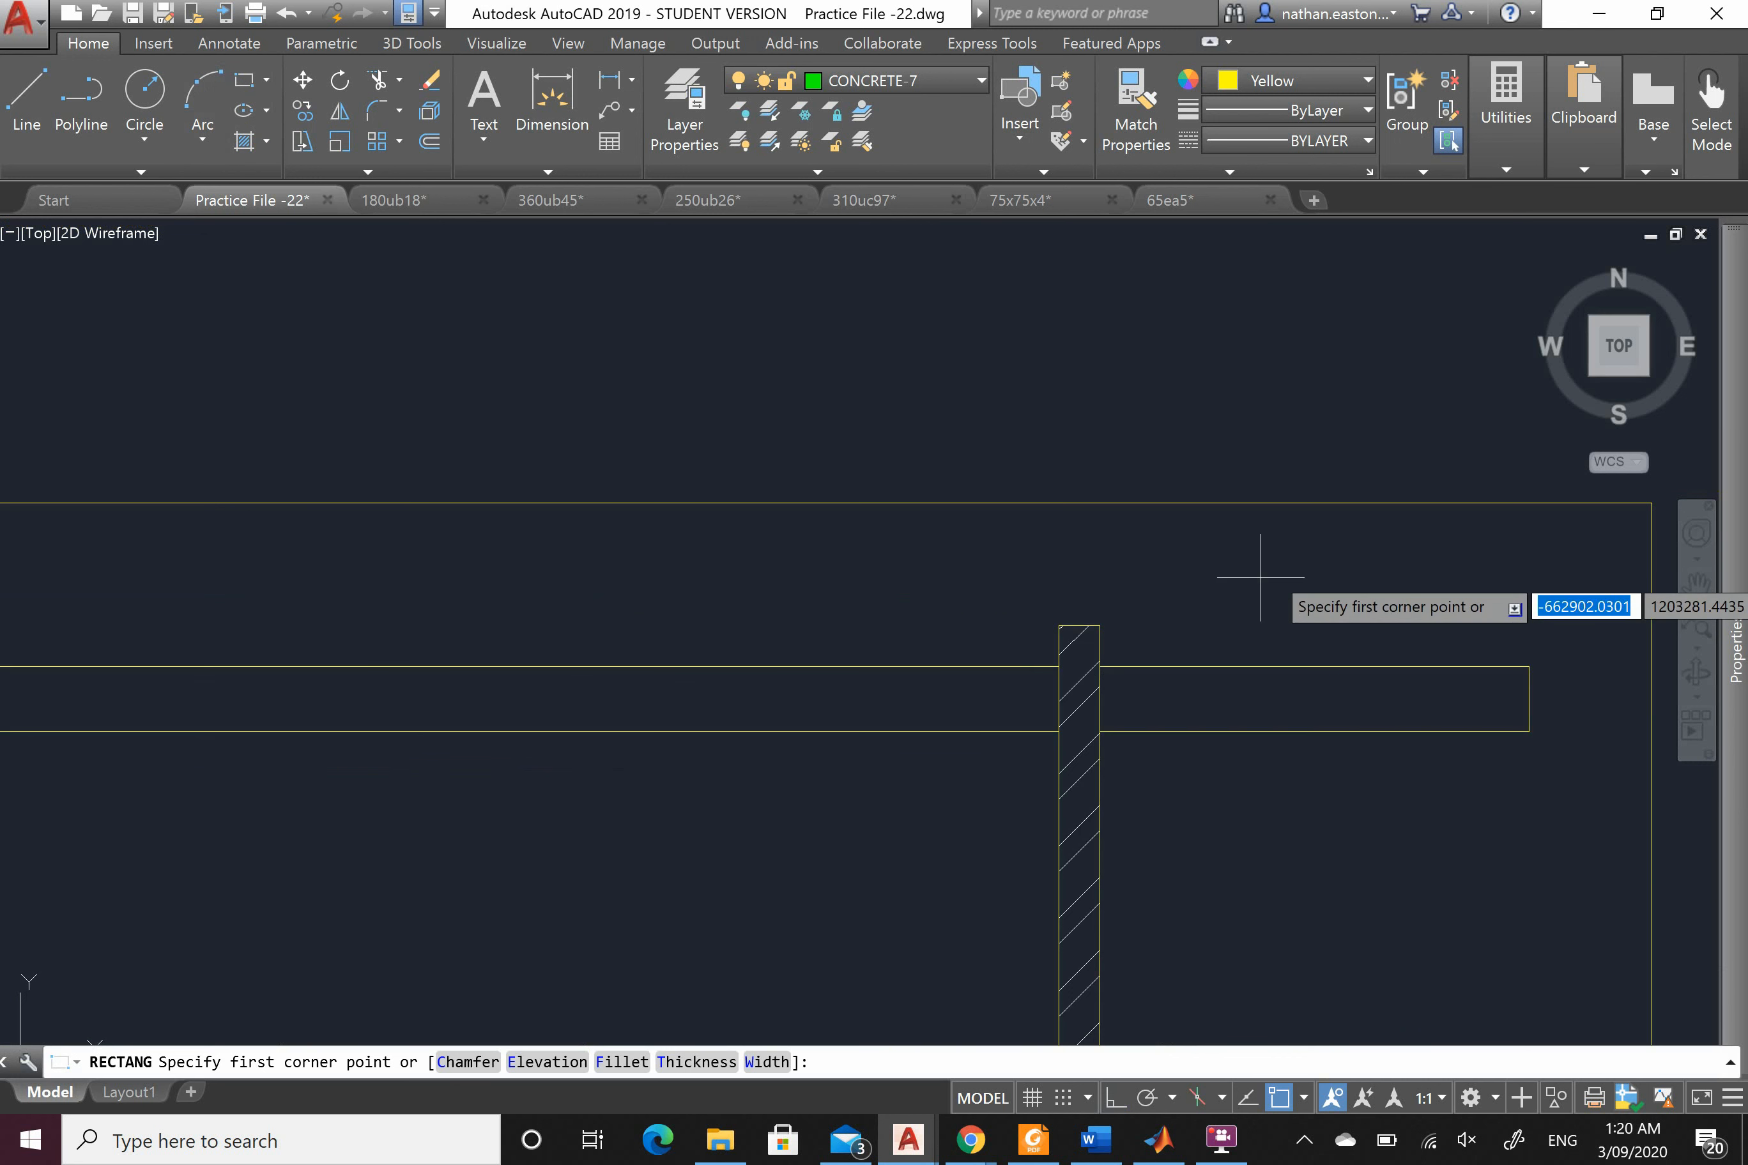
left_click(1527, 665)
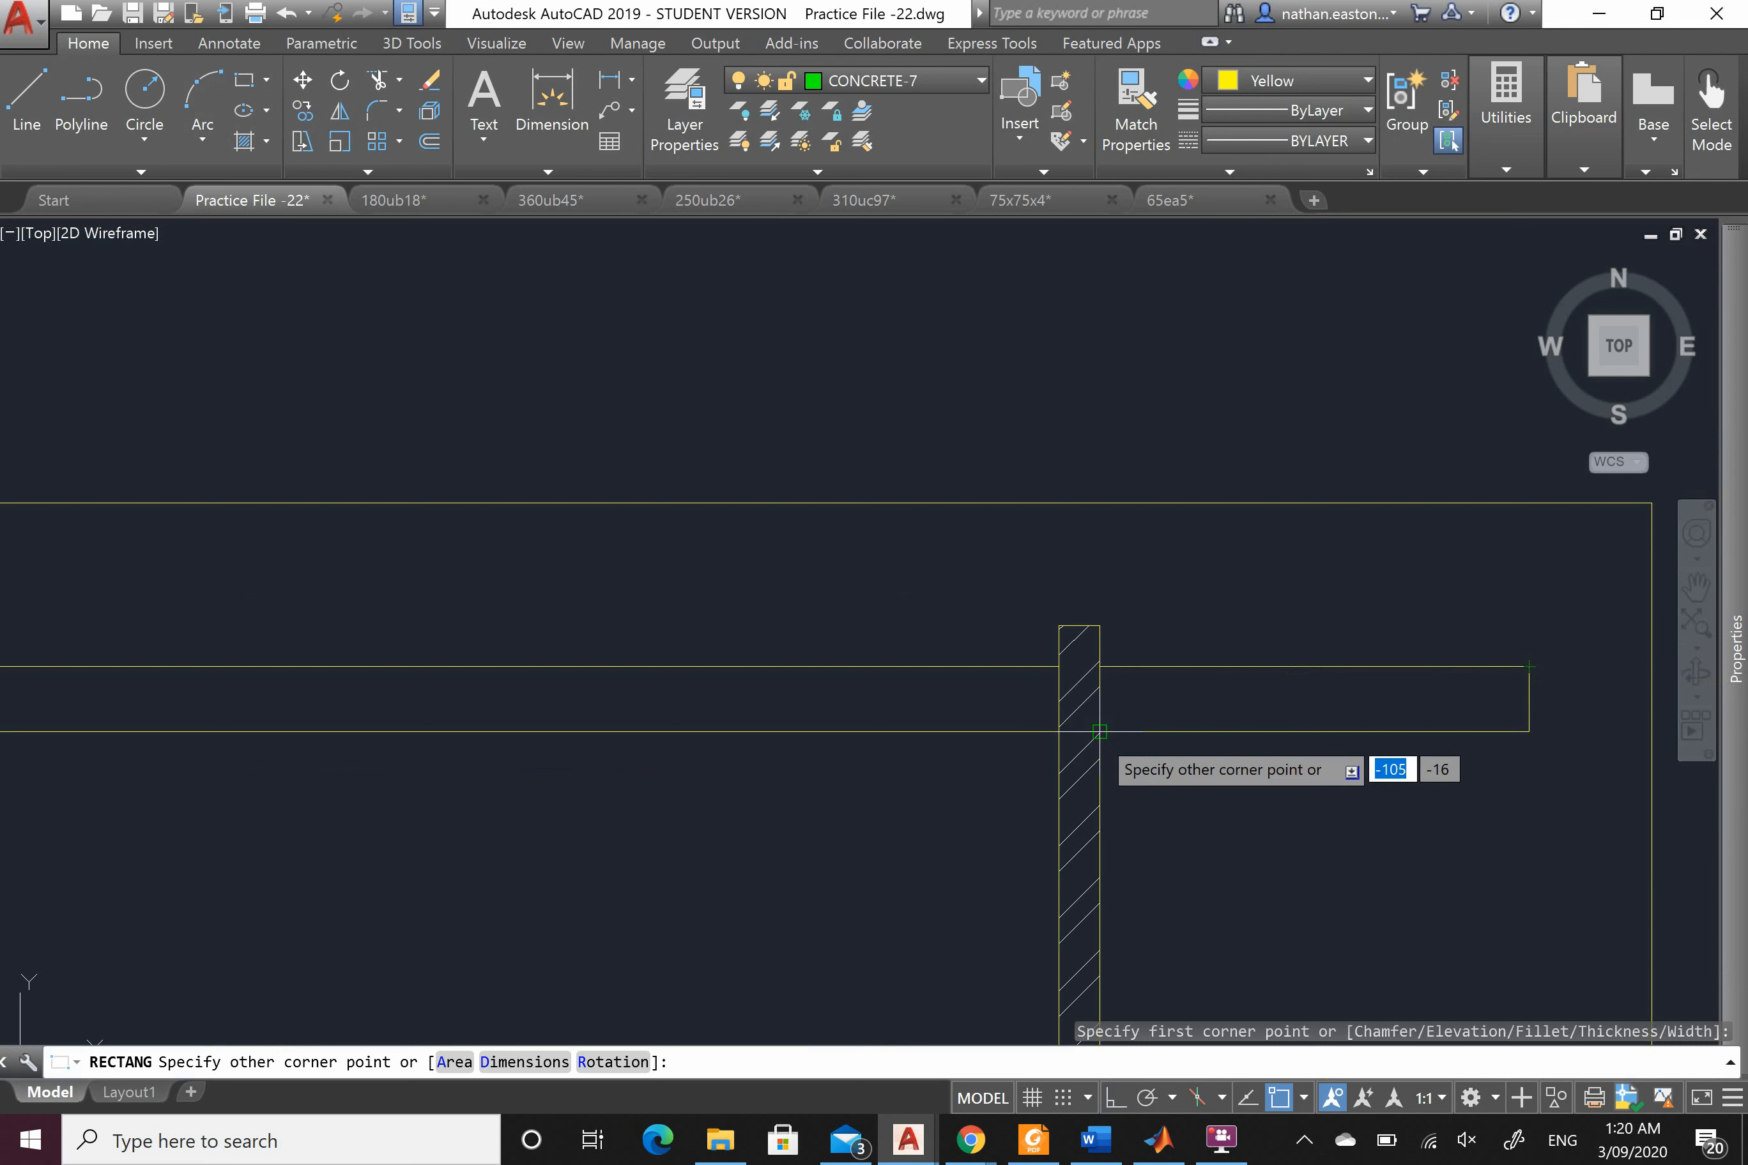
left_click(1099, 731)
Step: Draw a rectangle over the bottom bar from its right end to the last stirrup
scroll(1099, 731, "down", 8)
scroll(1100, 732, "up", 5)
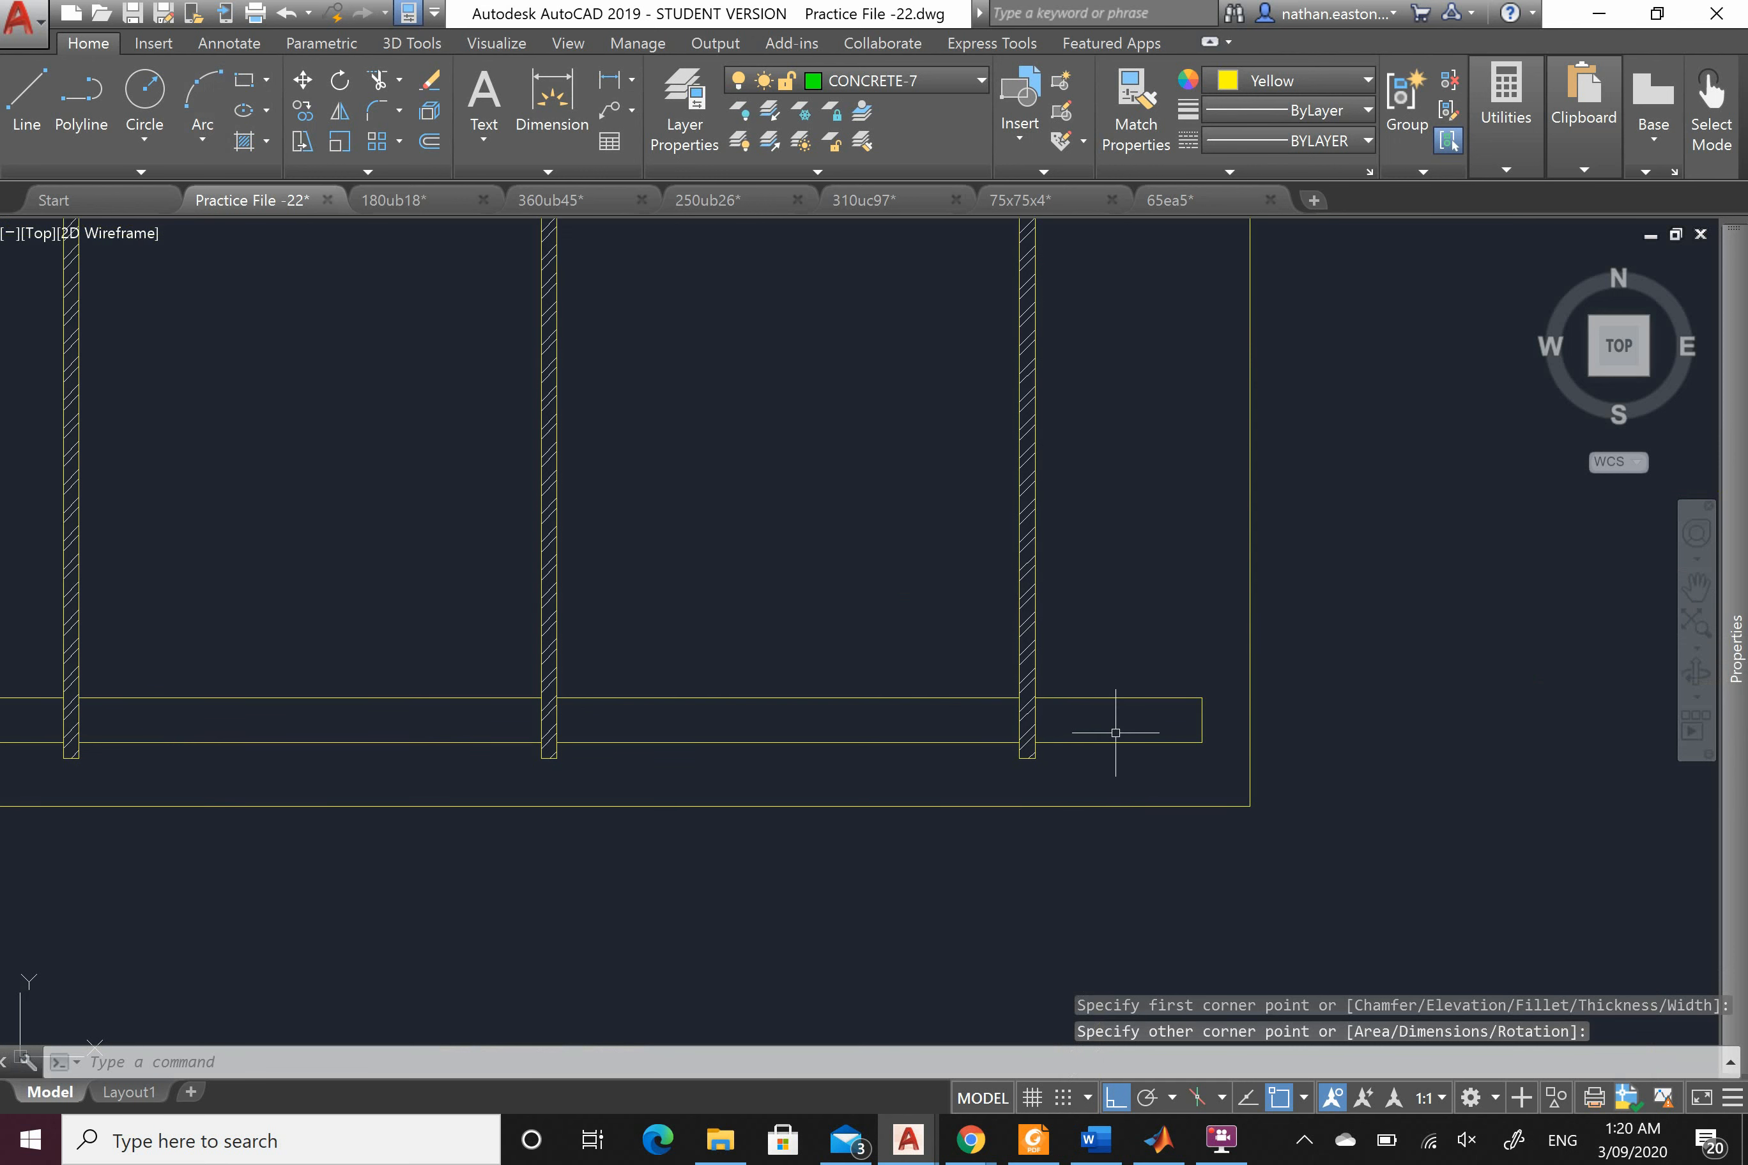
right_click(1117, 668)
left_click(1136, 685)
scroll(1201, 742, "up", 4)
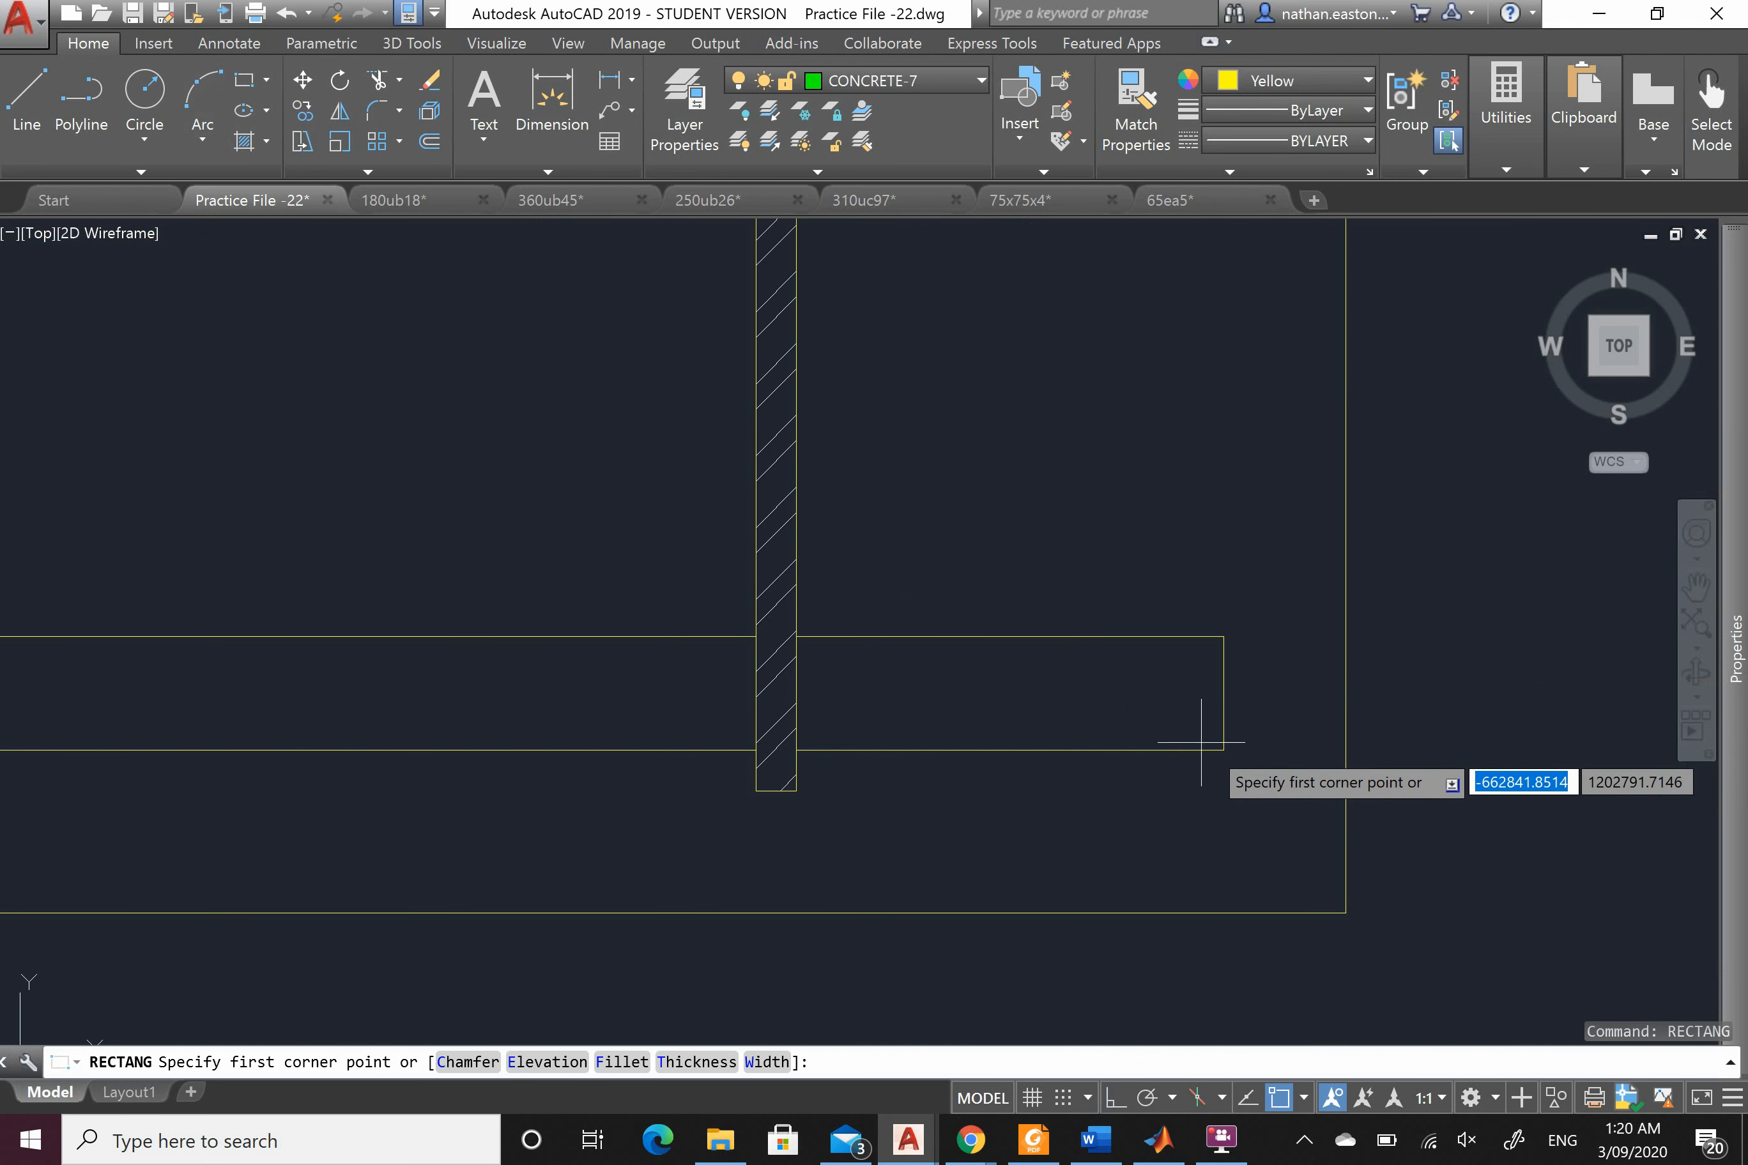
left_click(1223, 748)
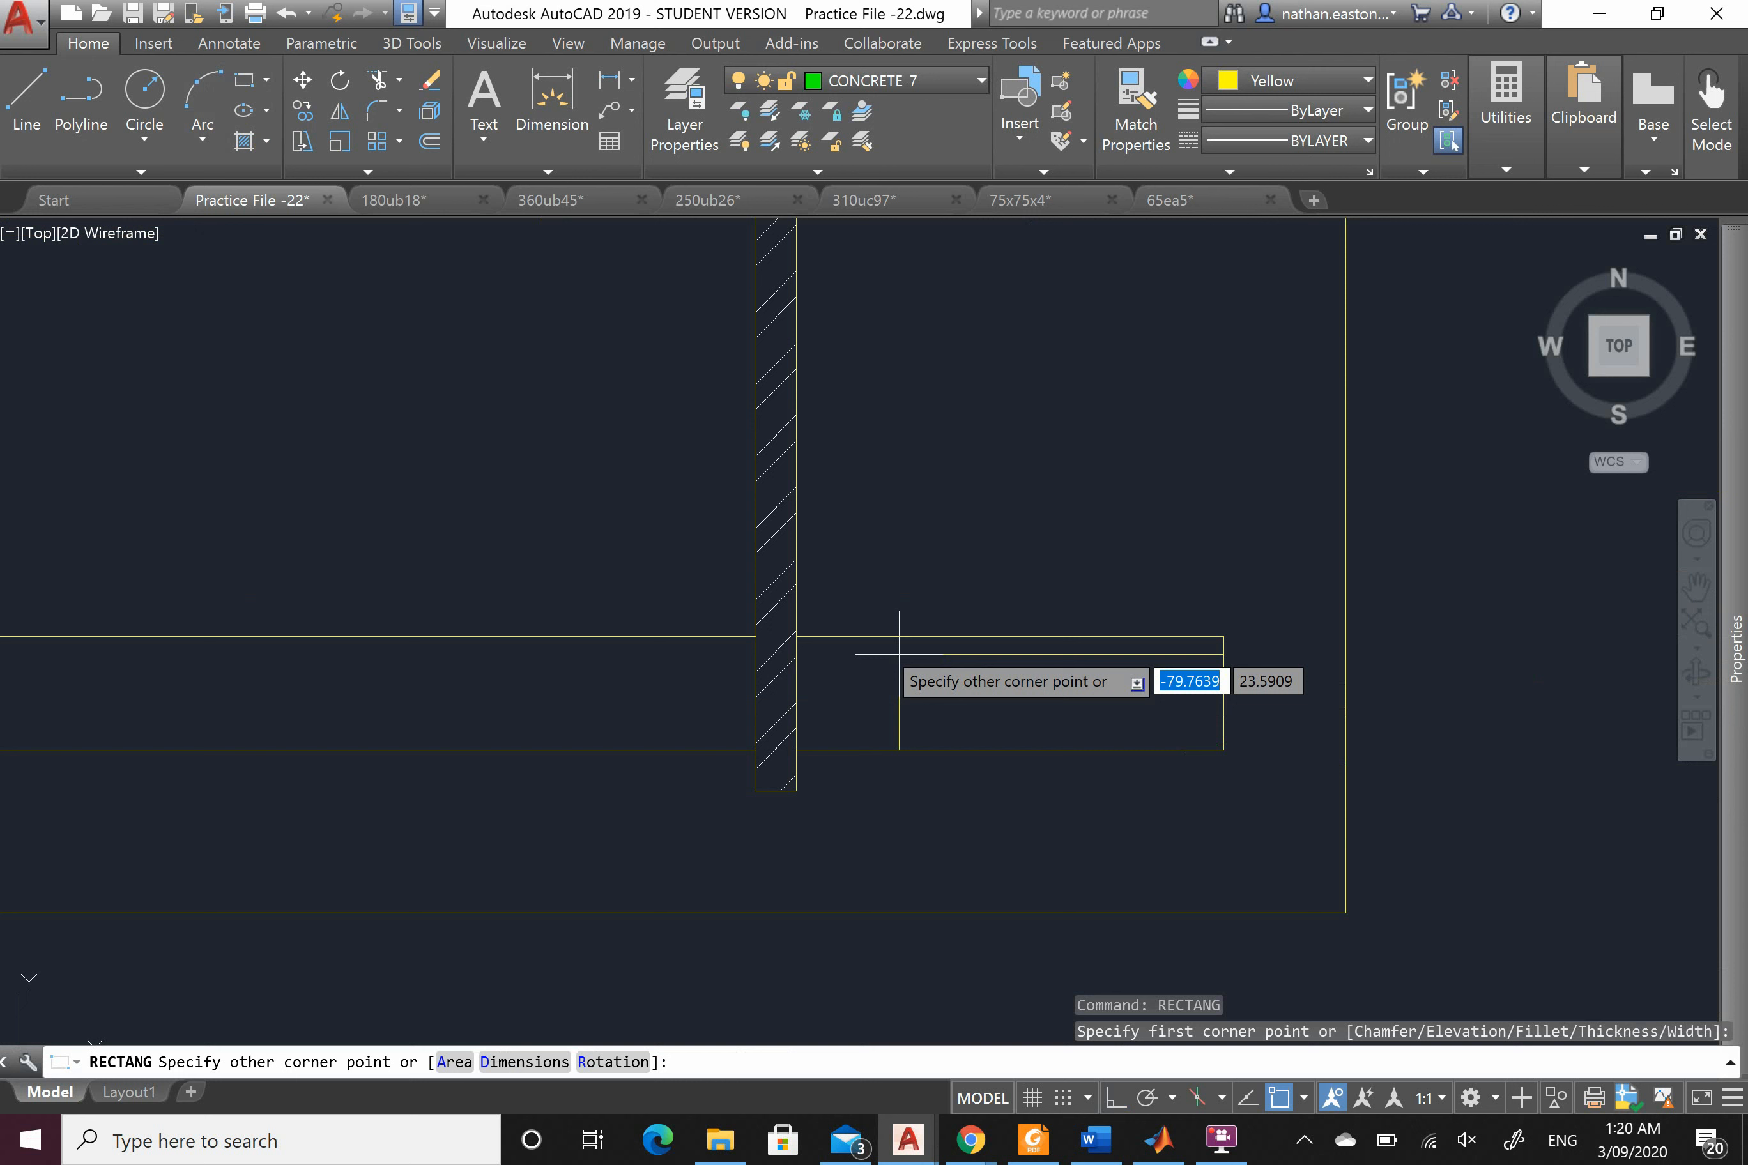
left_click(796, 637)
Step: Draw a rectangle over the bottom bar between the last two stirrups at the beam's right end
scroll(866, 624, "down", 5)
scroll(873, 630, "up", 2)
right_click(873, 630)
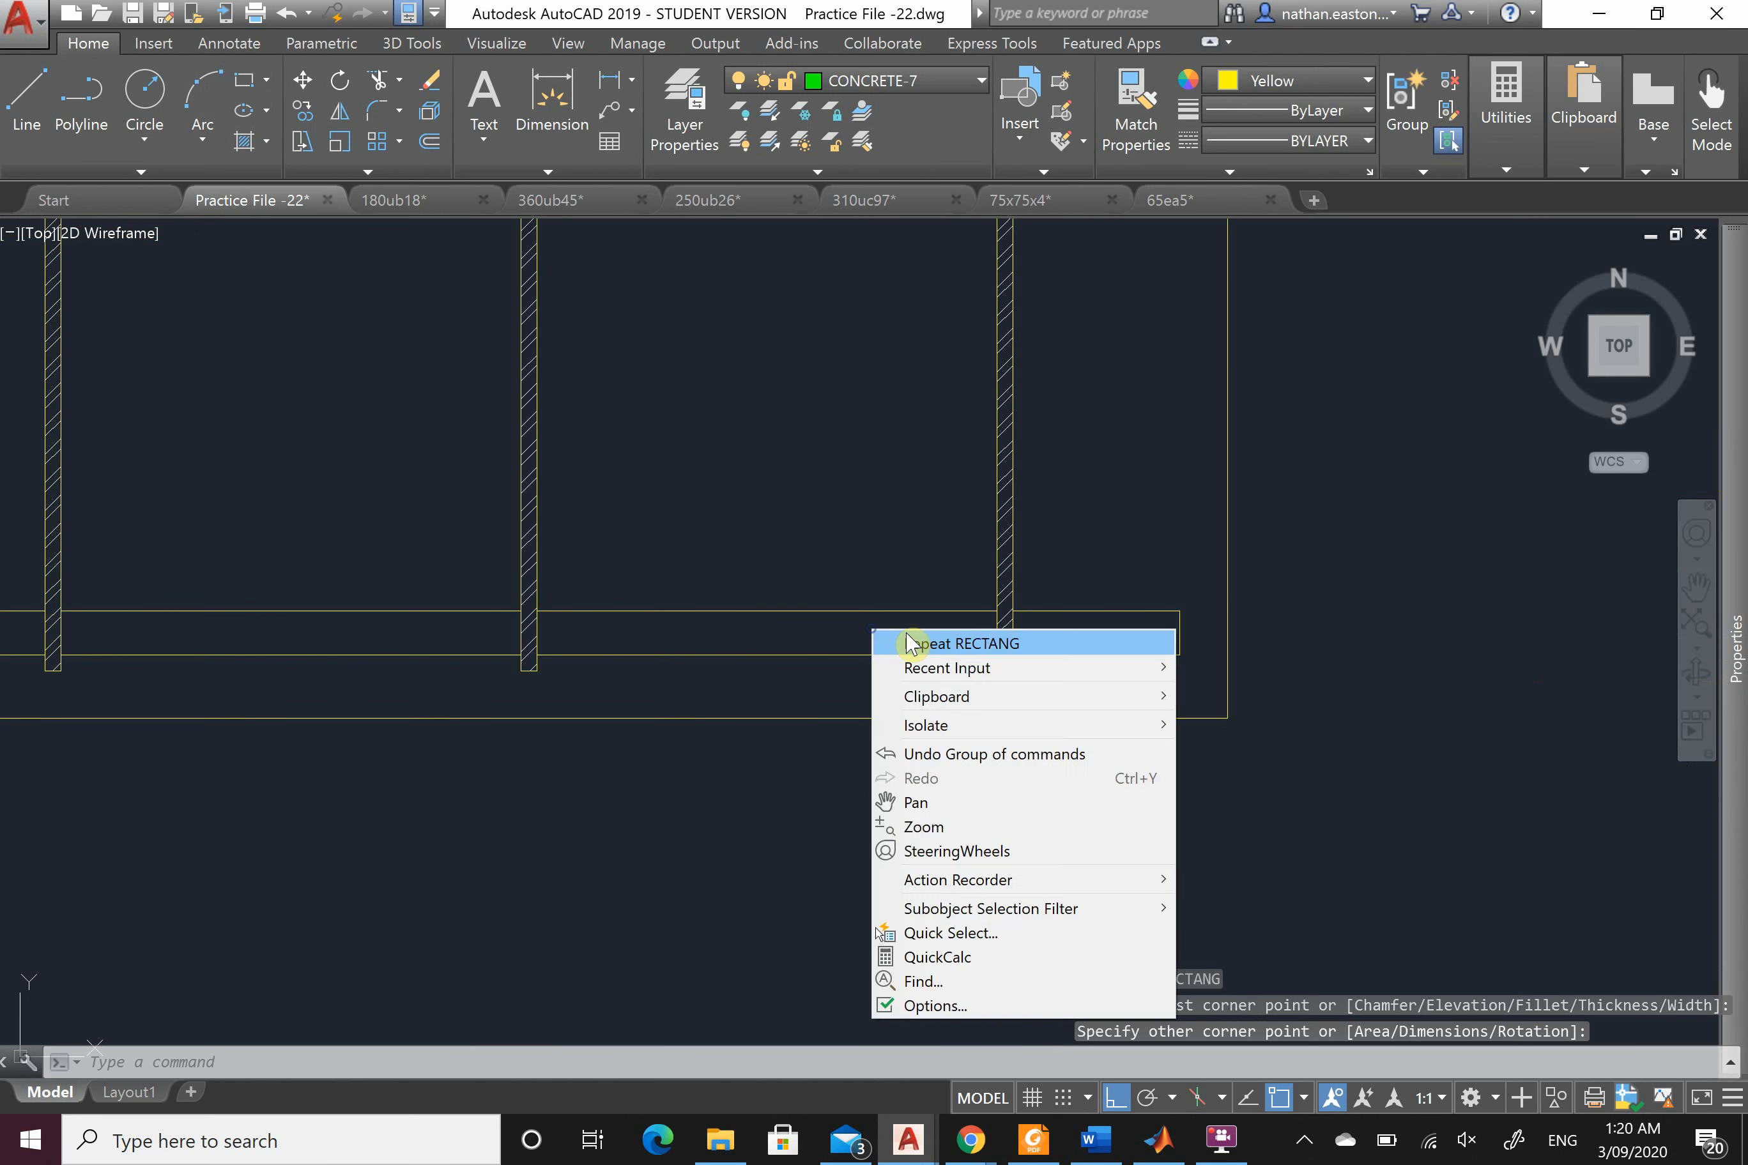
left_click(909, 644)
left_click(1011, 654)
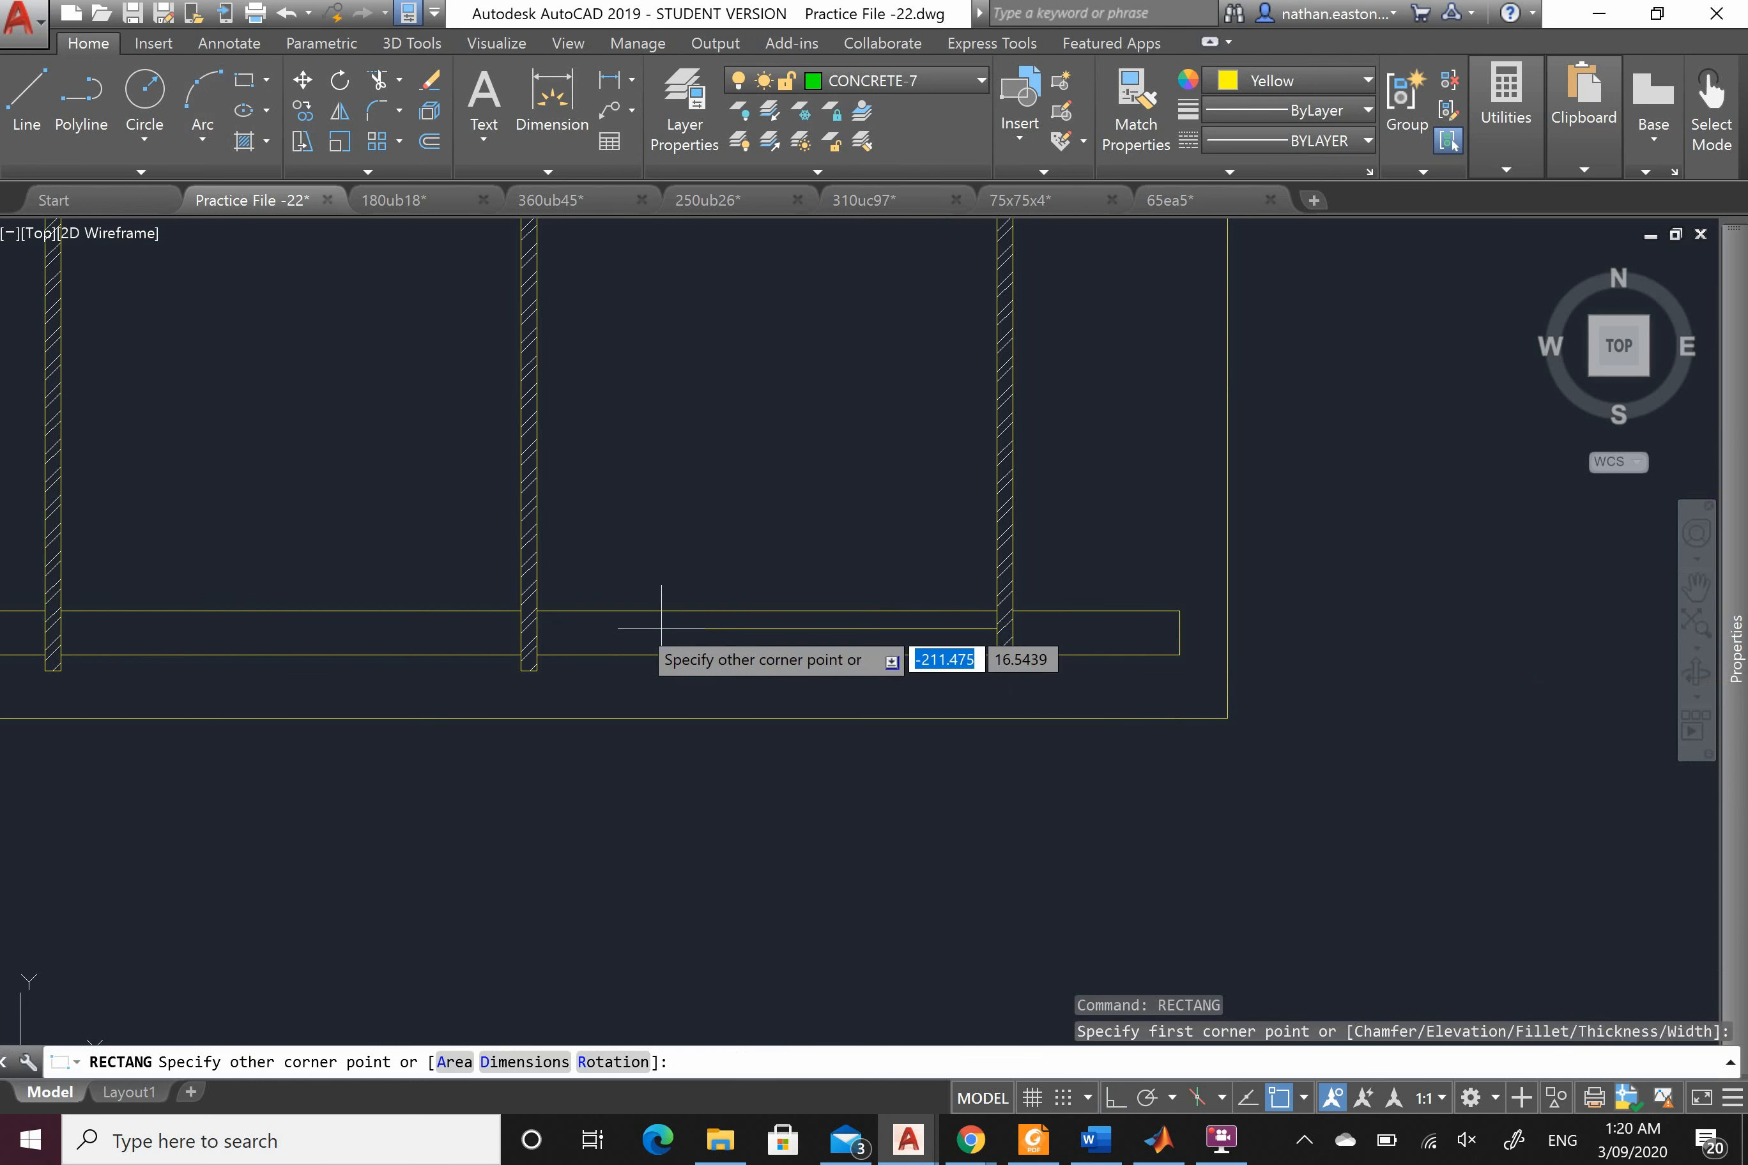
left_click(536, 611)
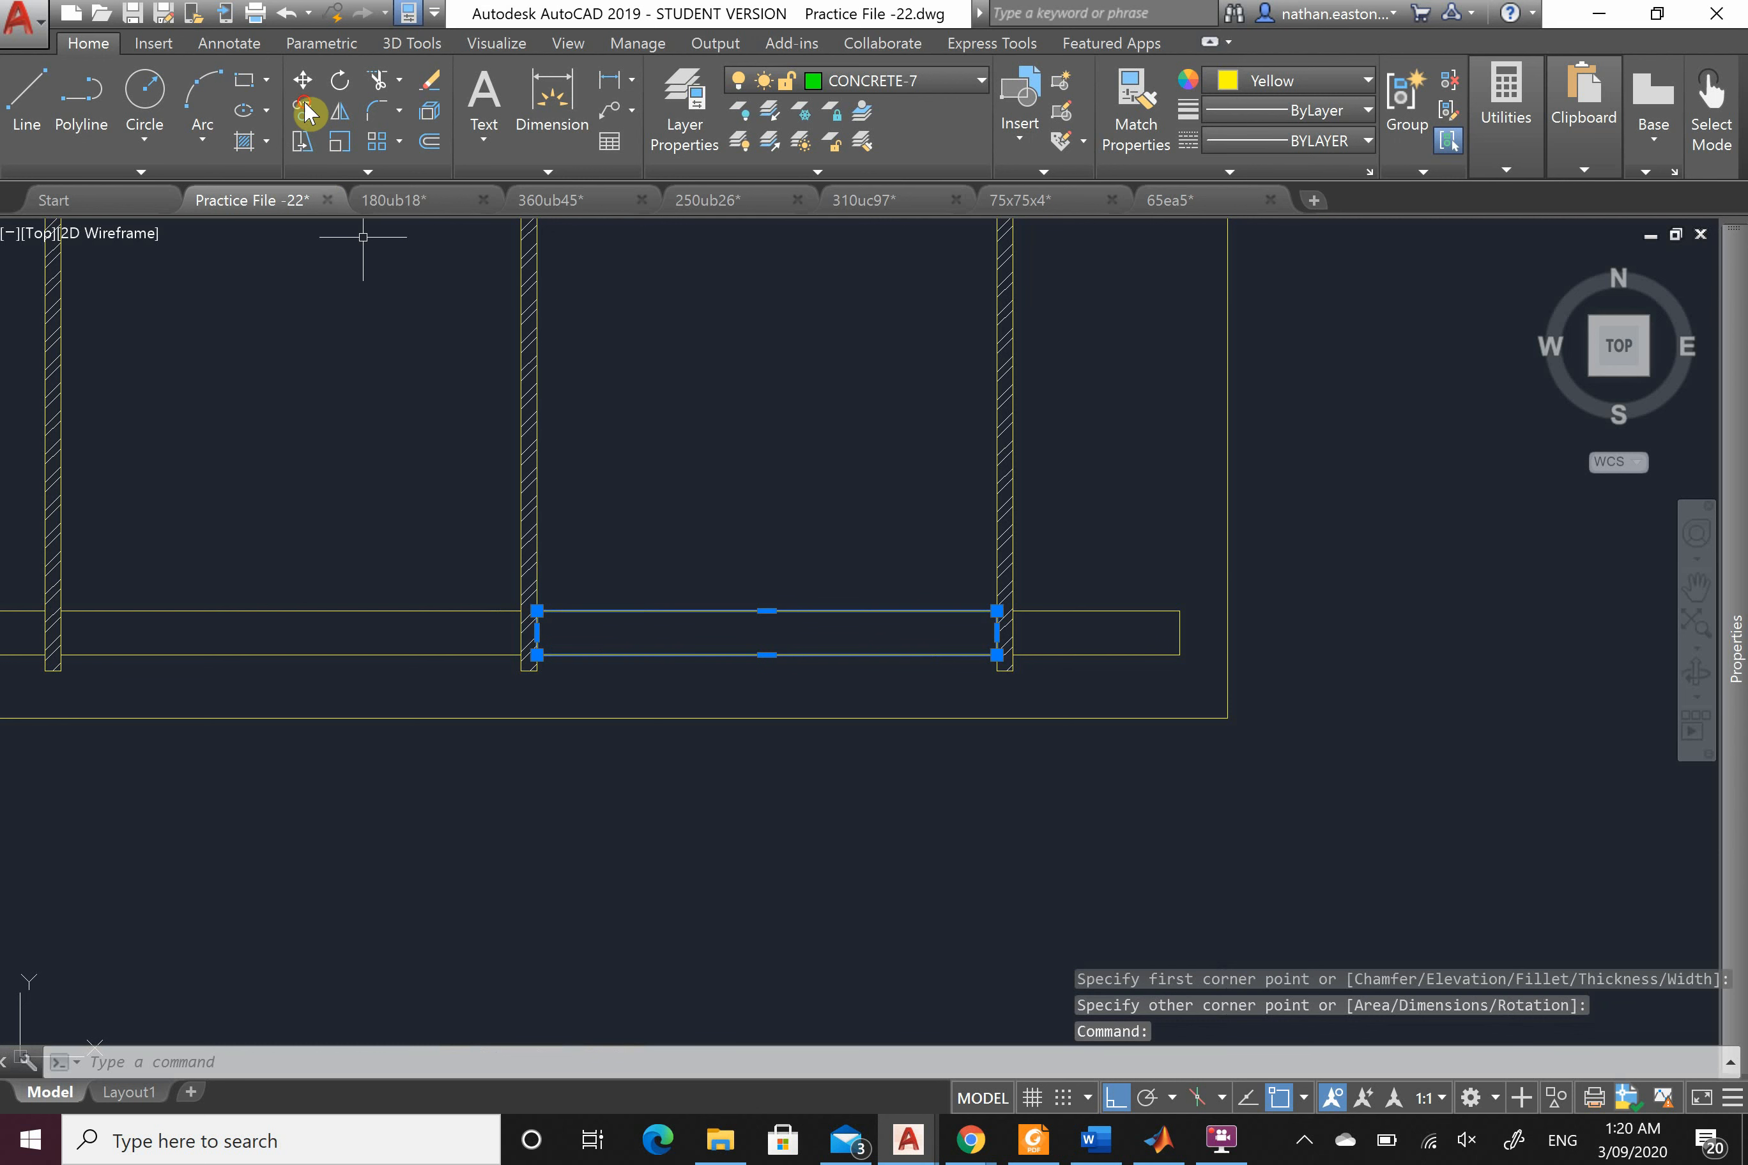
Step: Copy the bottom-bar rectangle between the last two stirrups into the next two bays toward the left
scroll(912, 661, "up", 2)
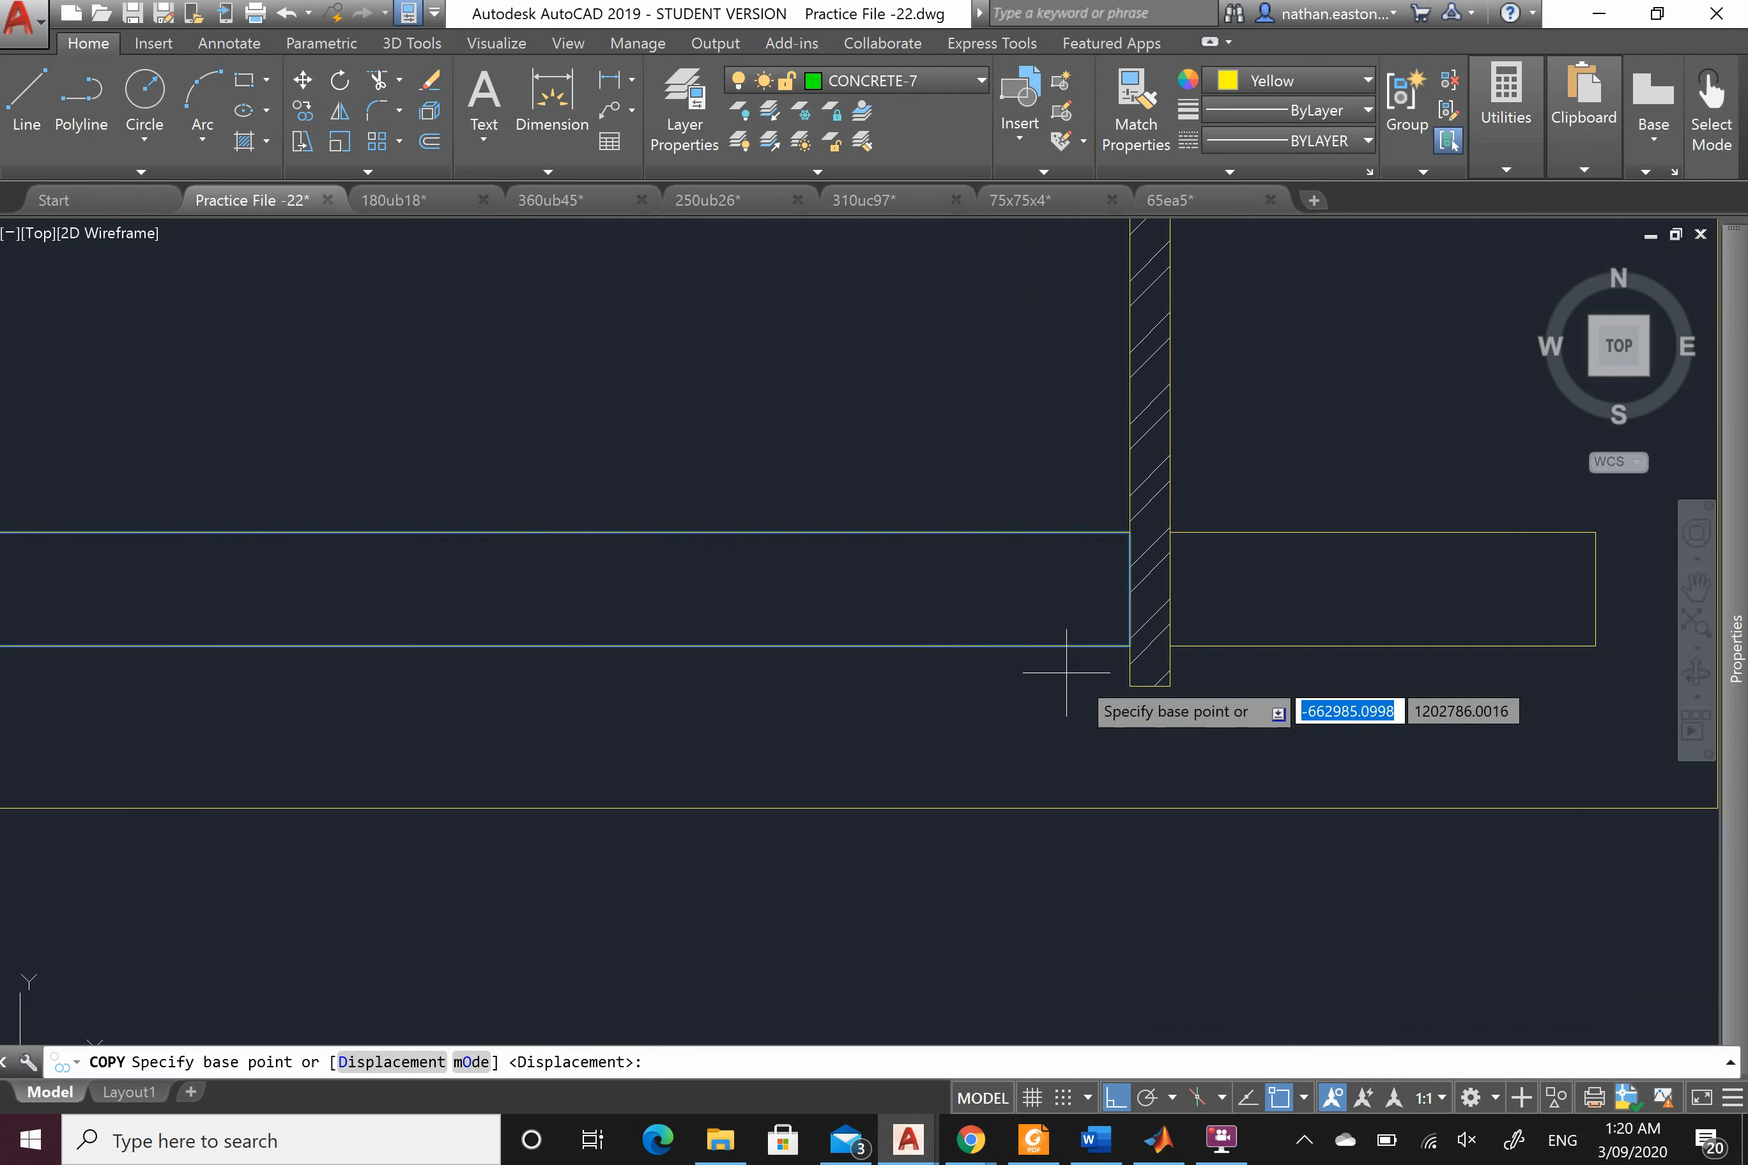
left_click(1137, 683)
scroll(1136, 682, "down", 2)
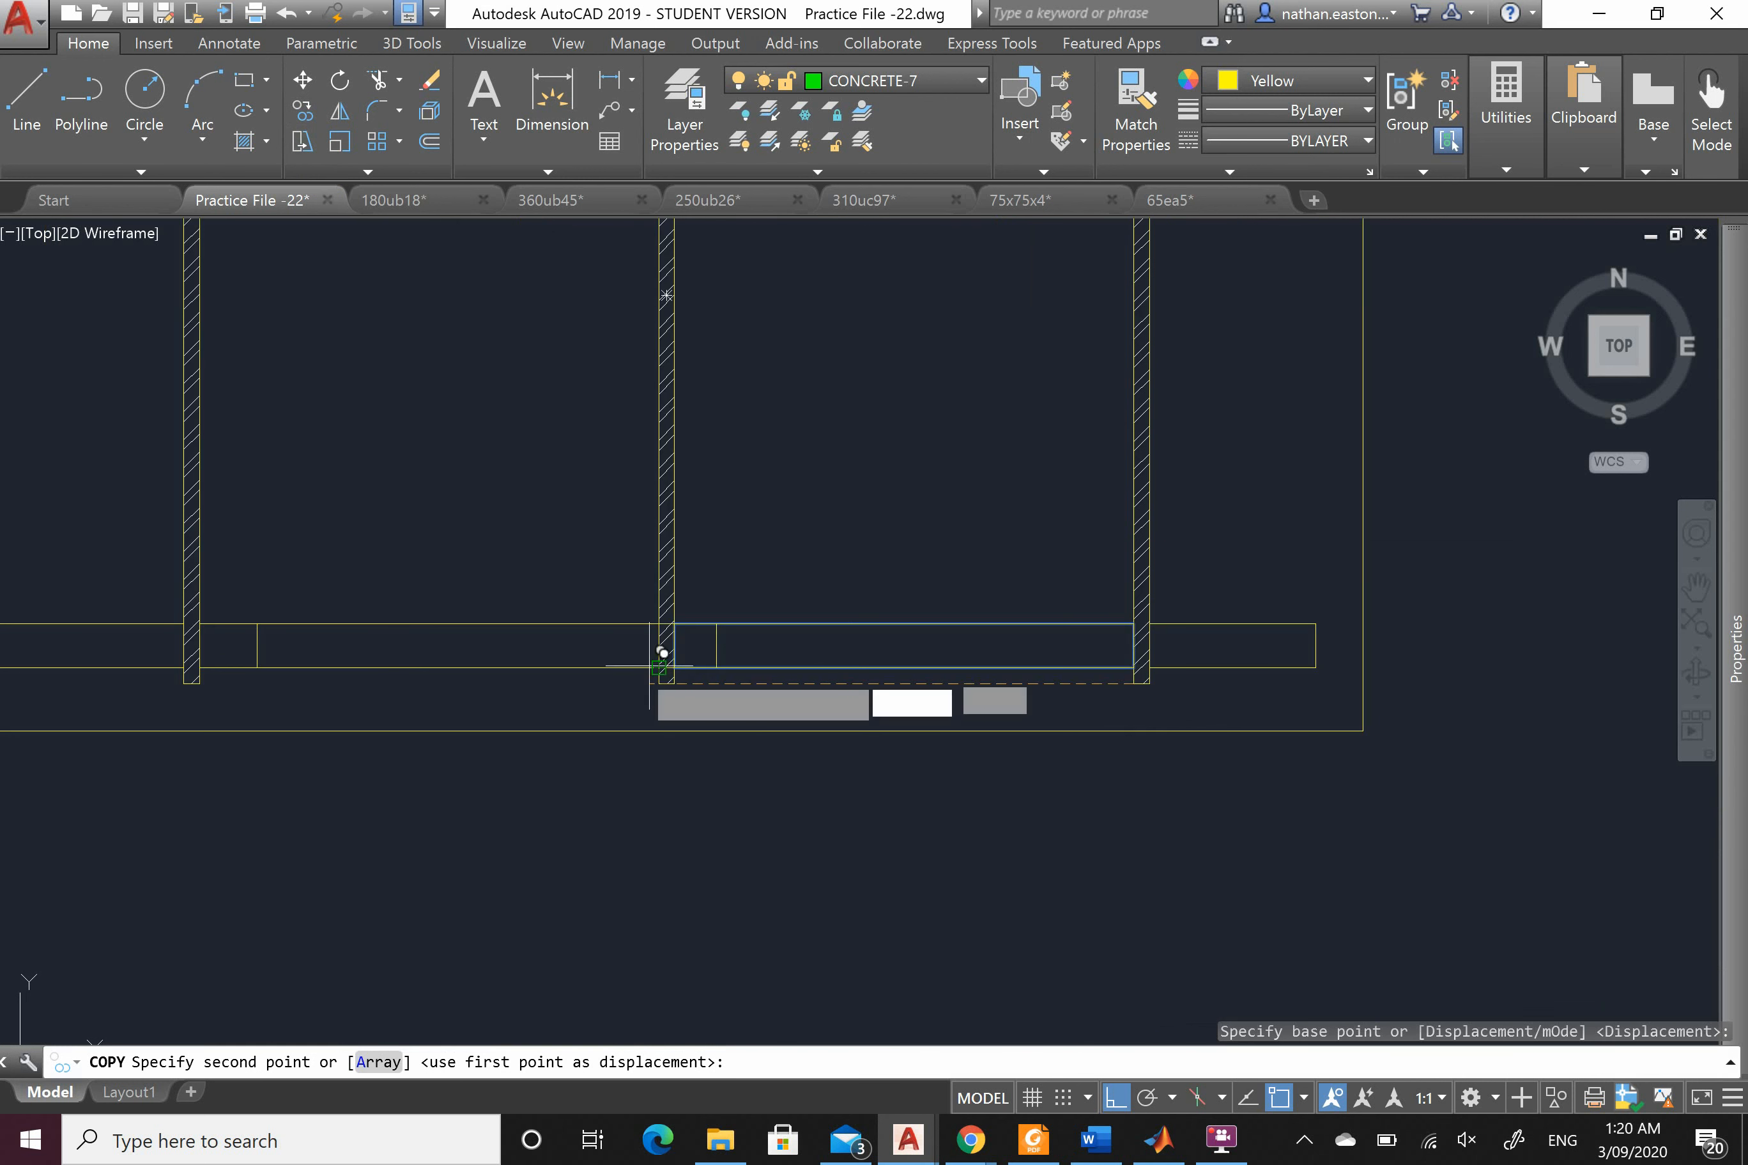
left_click(670, 669)
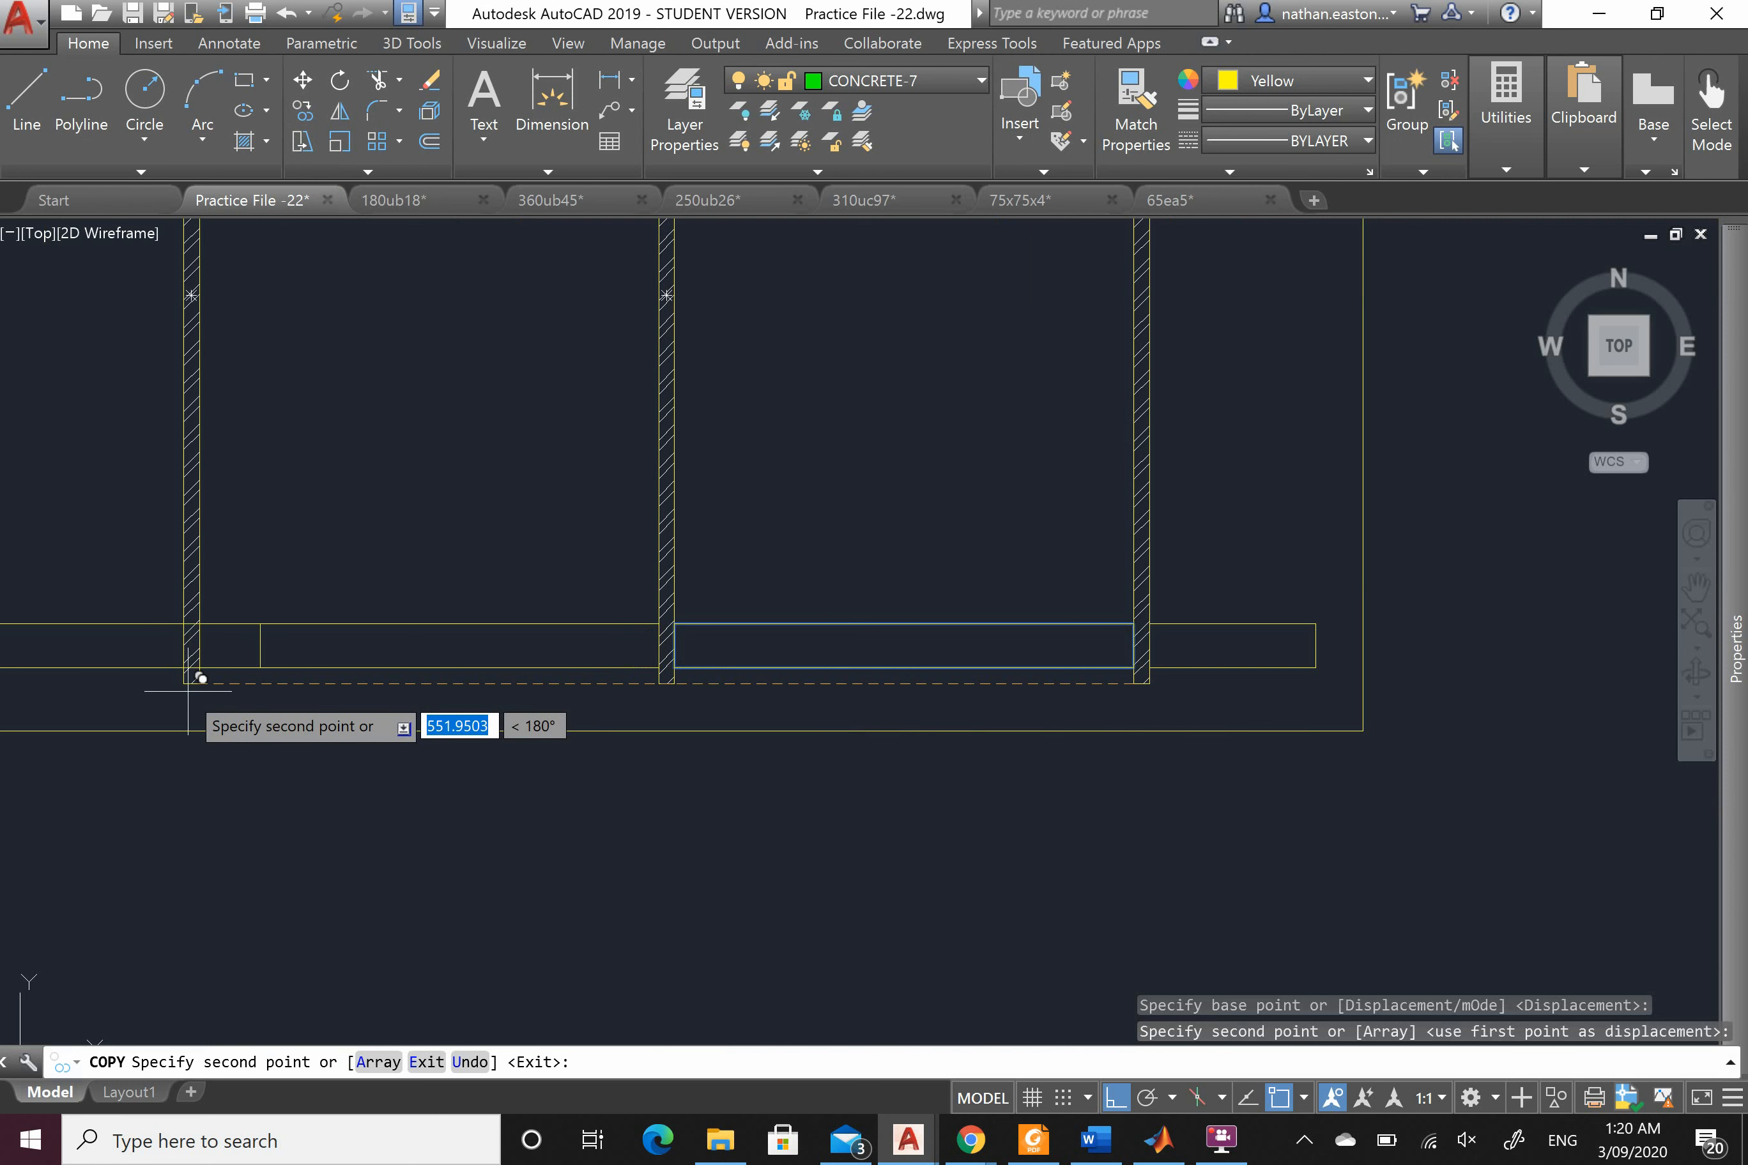
left_click(188, 672)
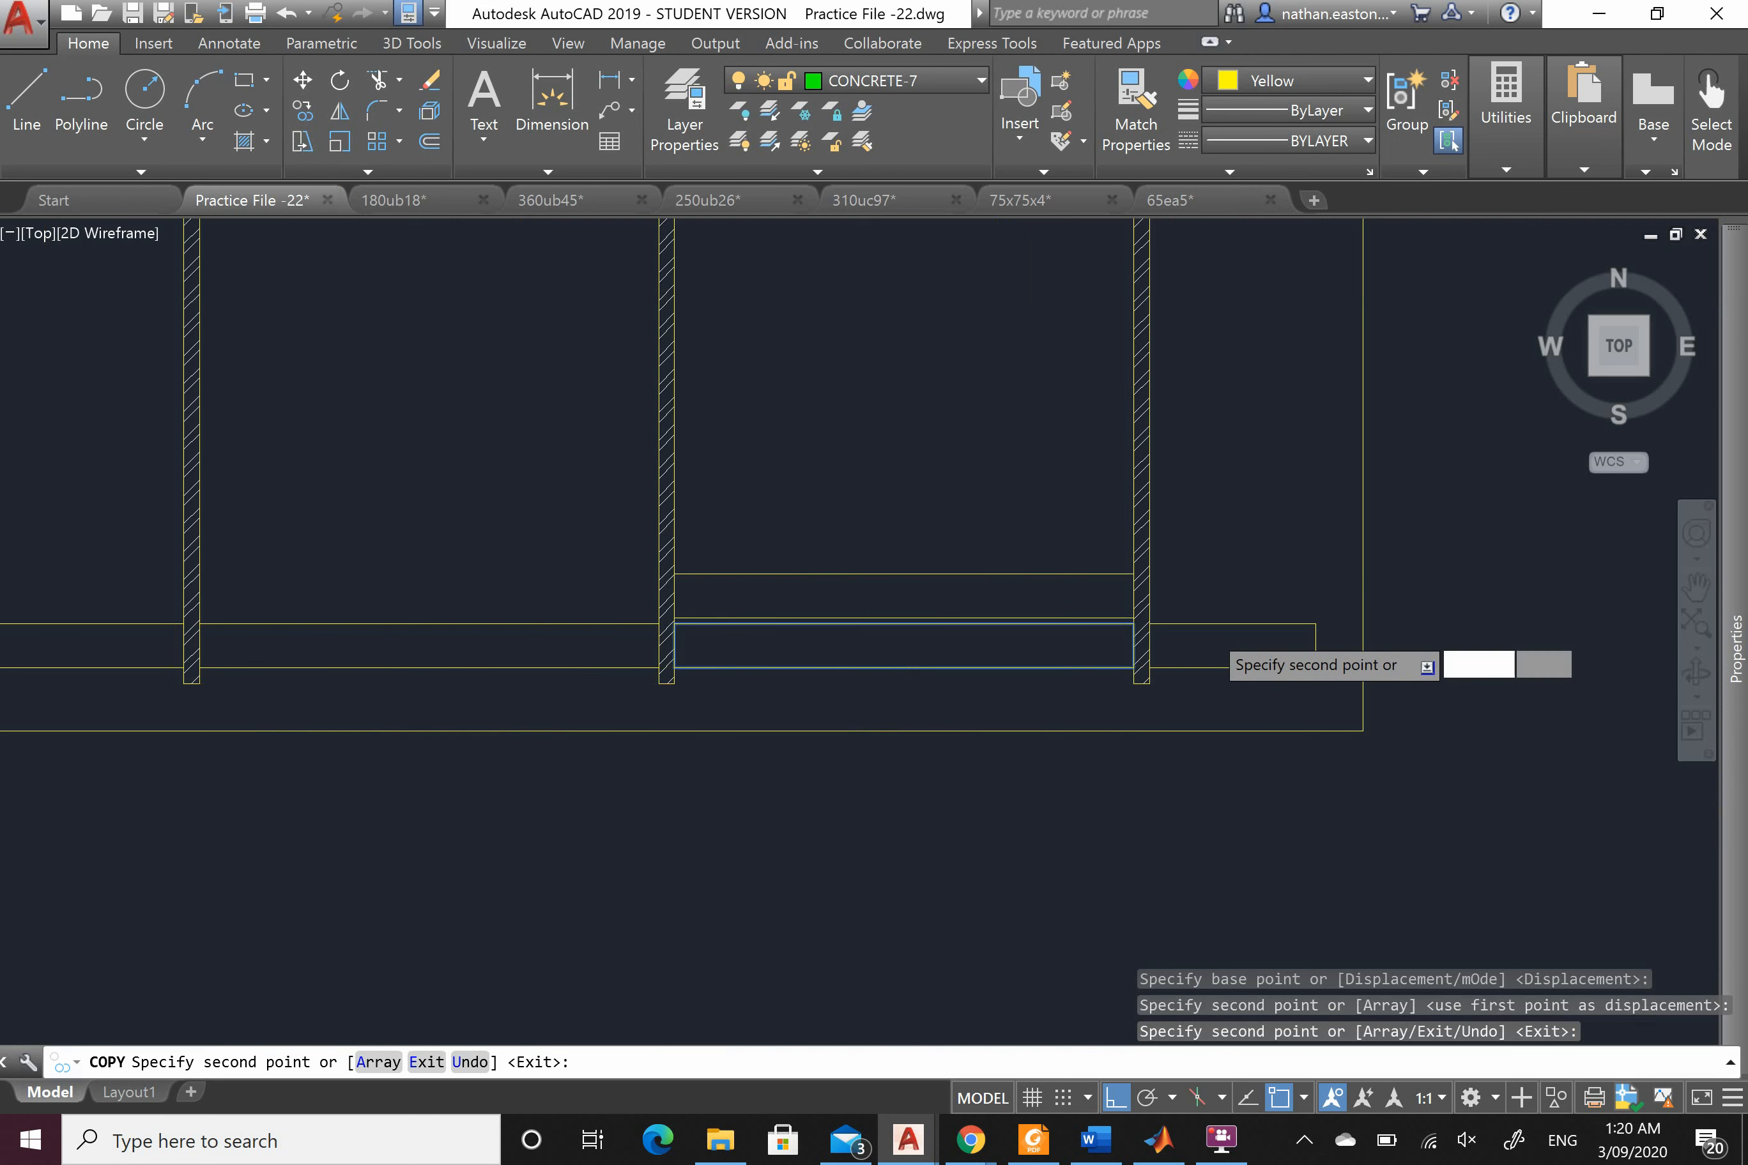
Step: Place copies of the rectangle in the remaining bottom-bar bays as far as the first stirrup, and end the copying
scroll(1218, 646, "down", 2)
scroll(822, 662, "up", 2)
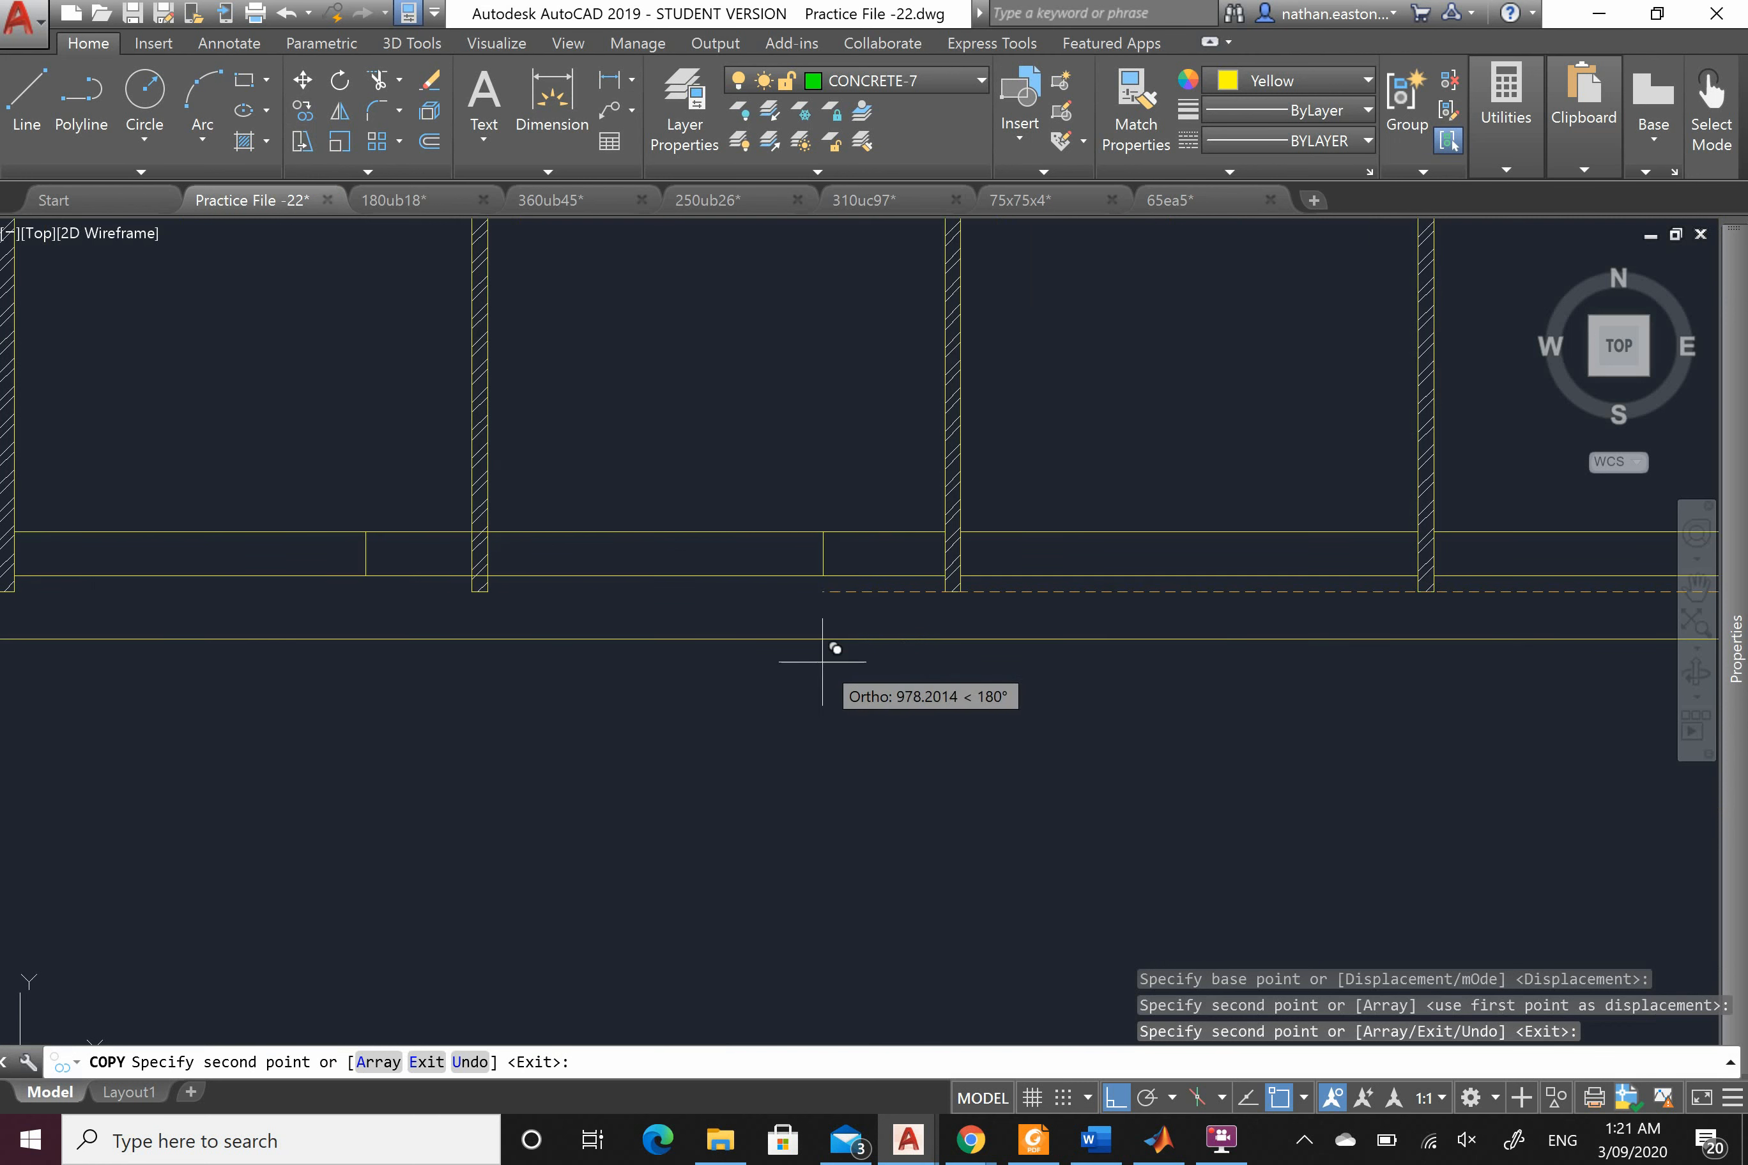
left_click(956, 591)
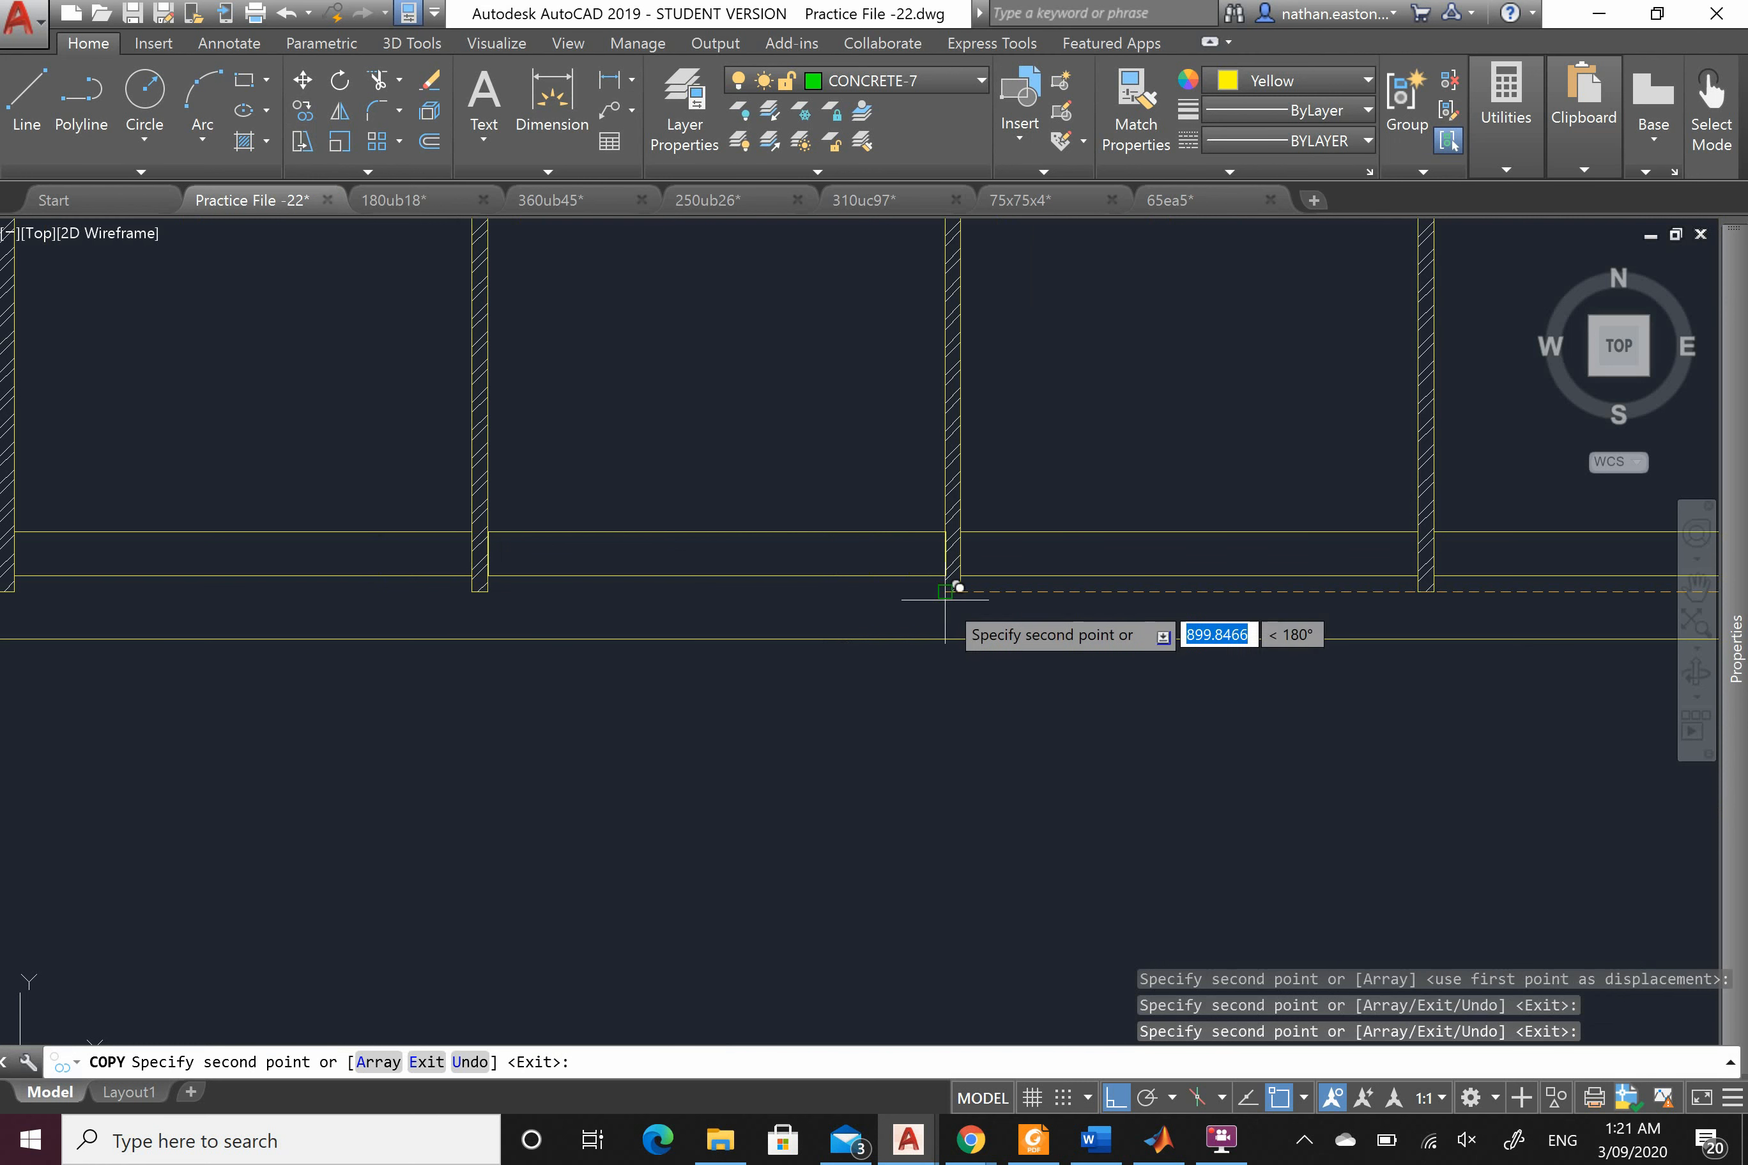
left_click(481, 593)
scroll(1041, 667, "down", 2)
scroll(1008, 658, "down", 2)
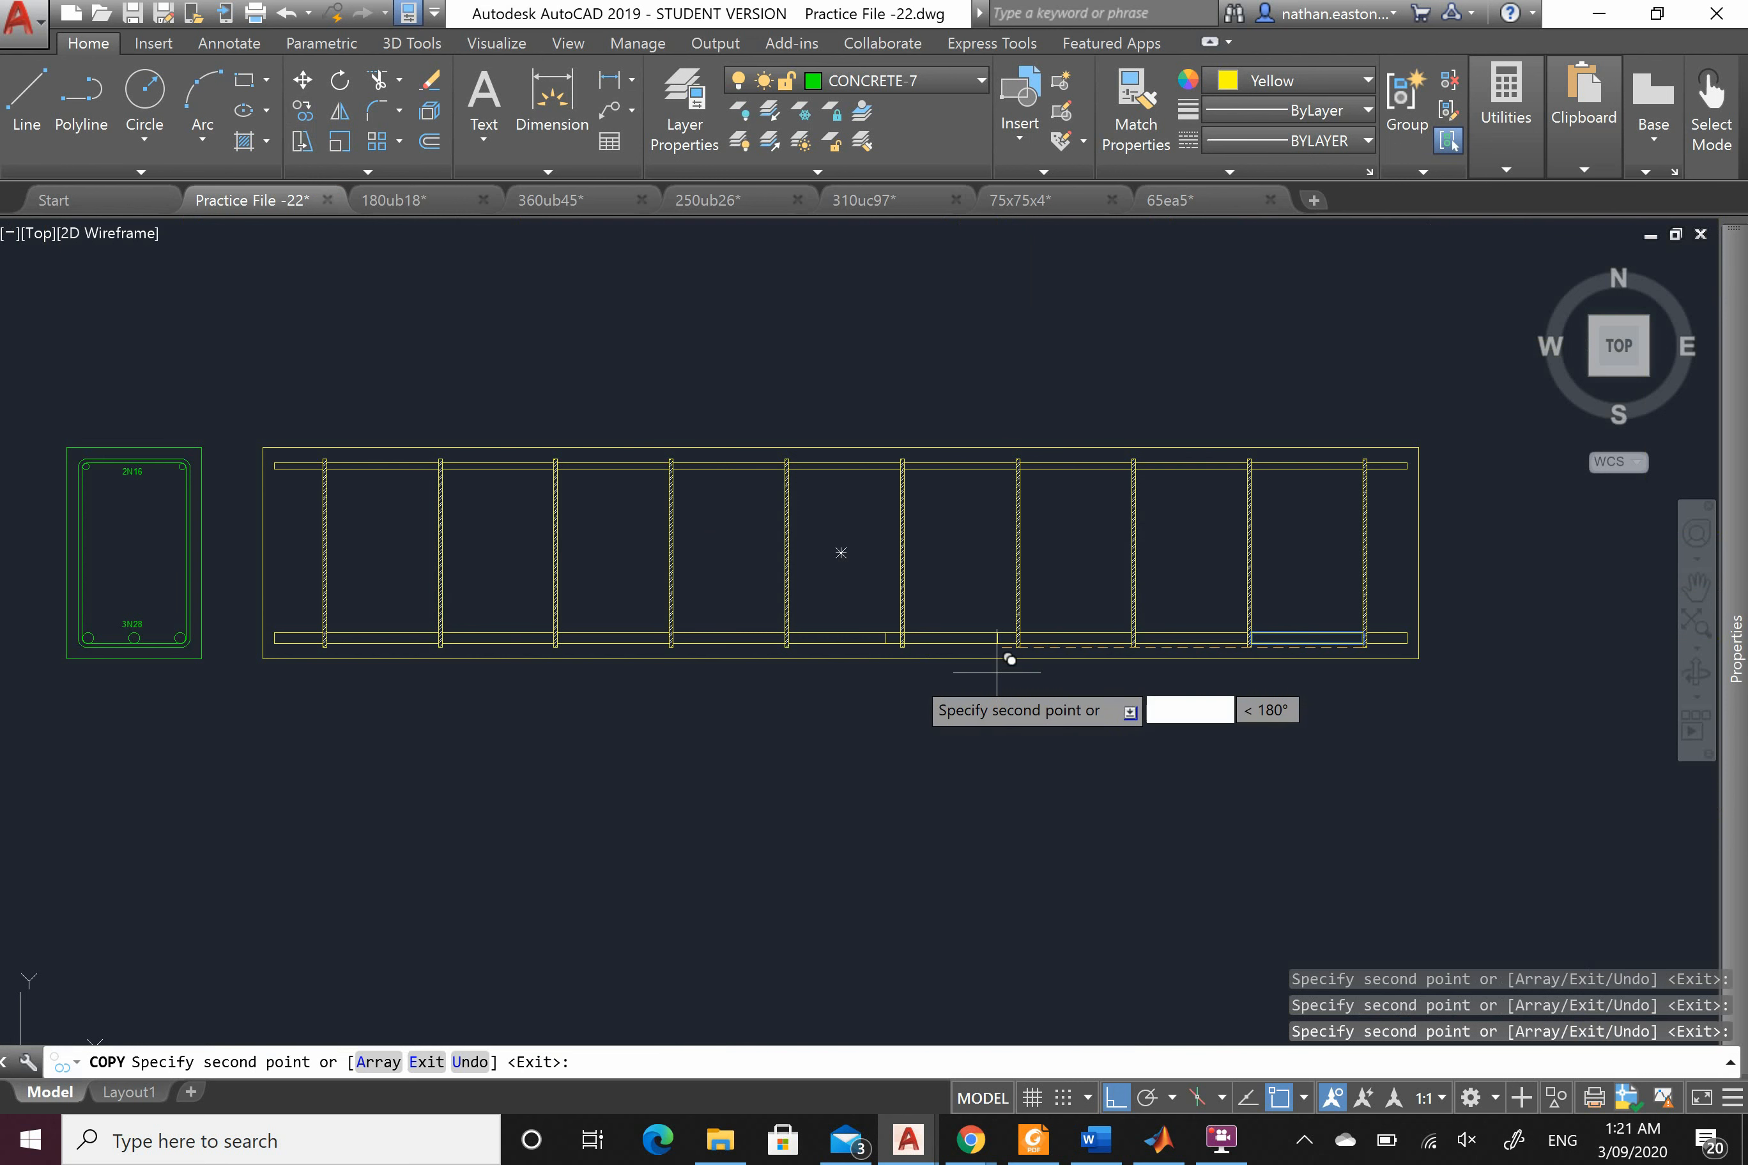
scroll(769, 662, "up", 4)
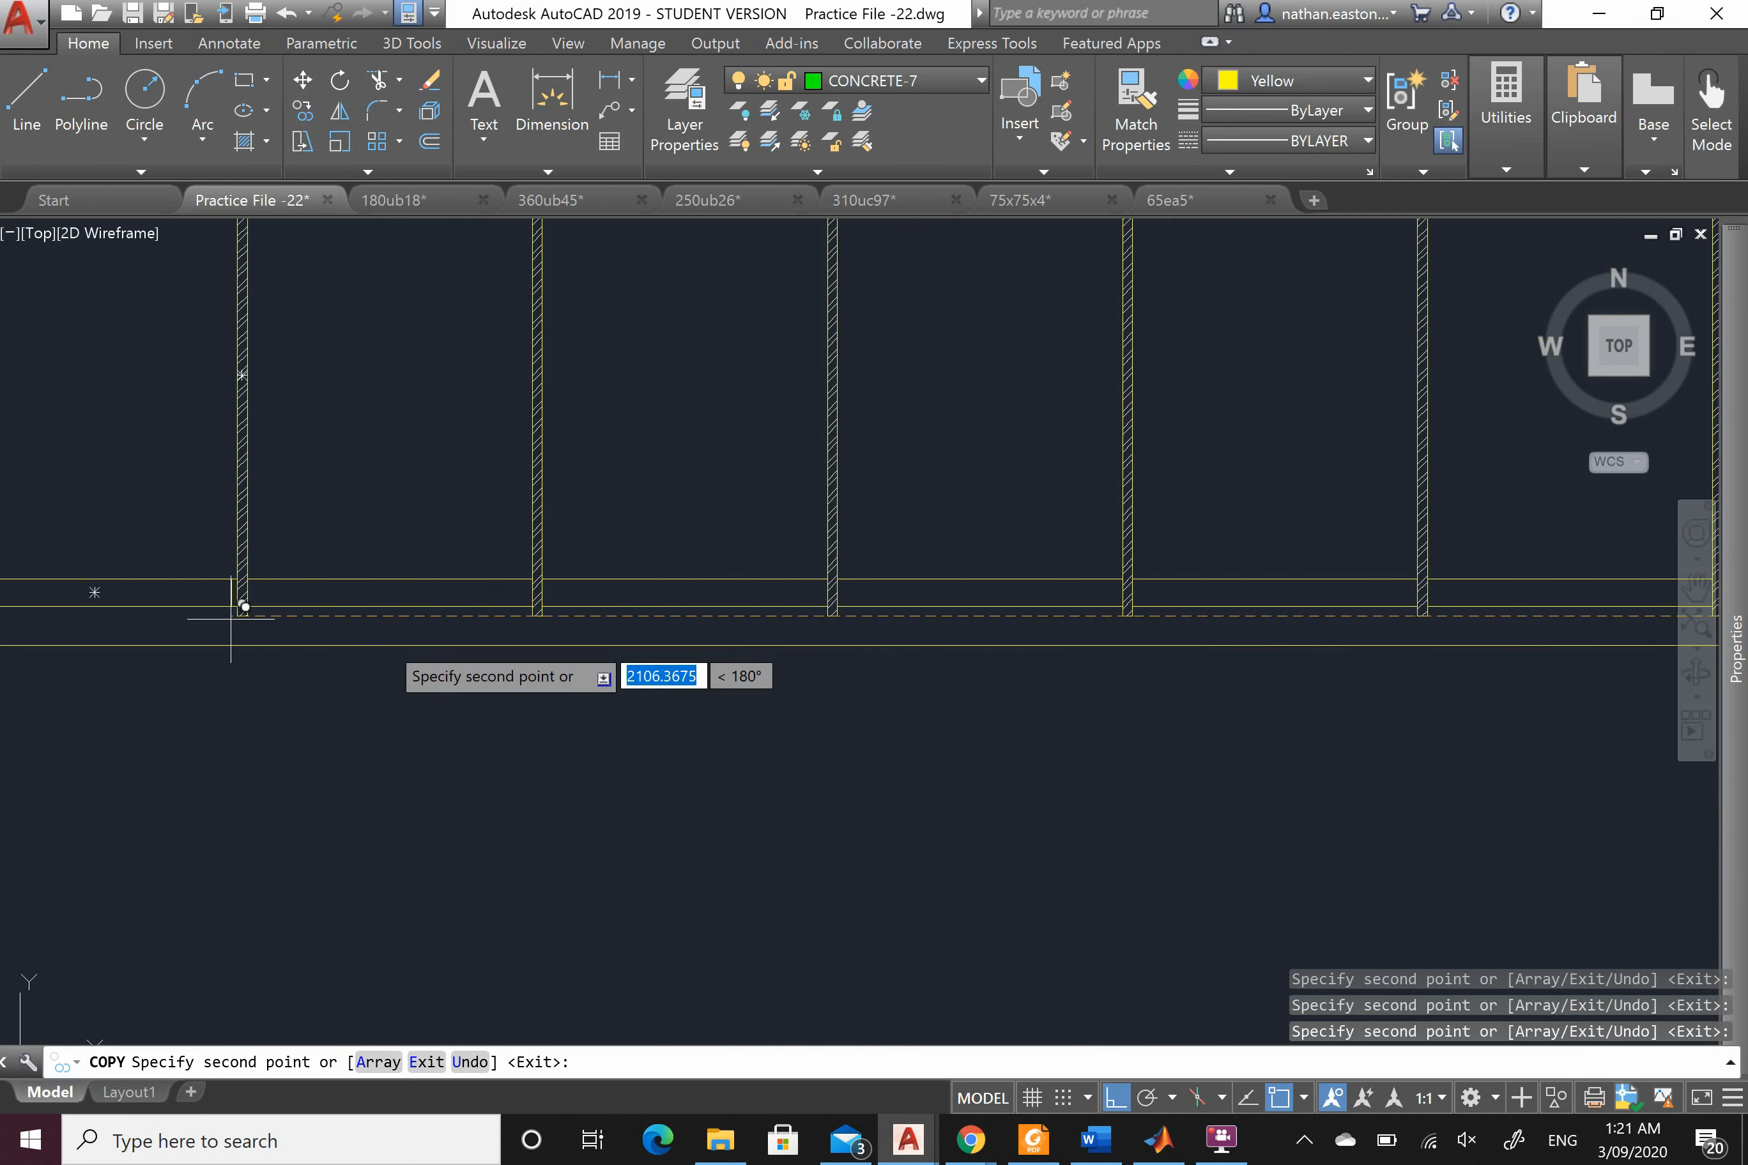
scroll(1034, 590, "down", 3)
scroll(773, 643, "up", 5)
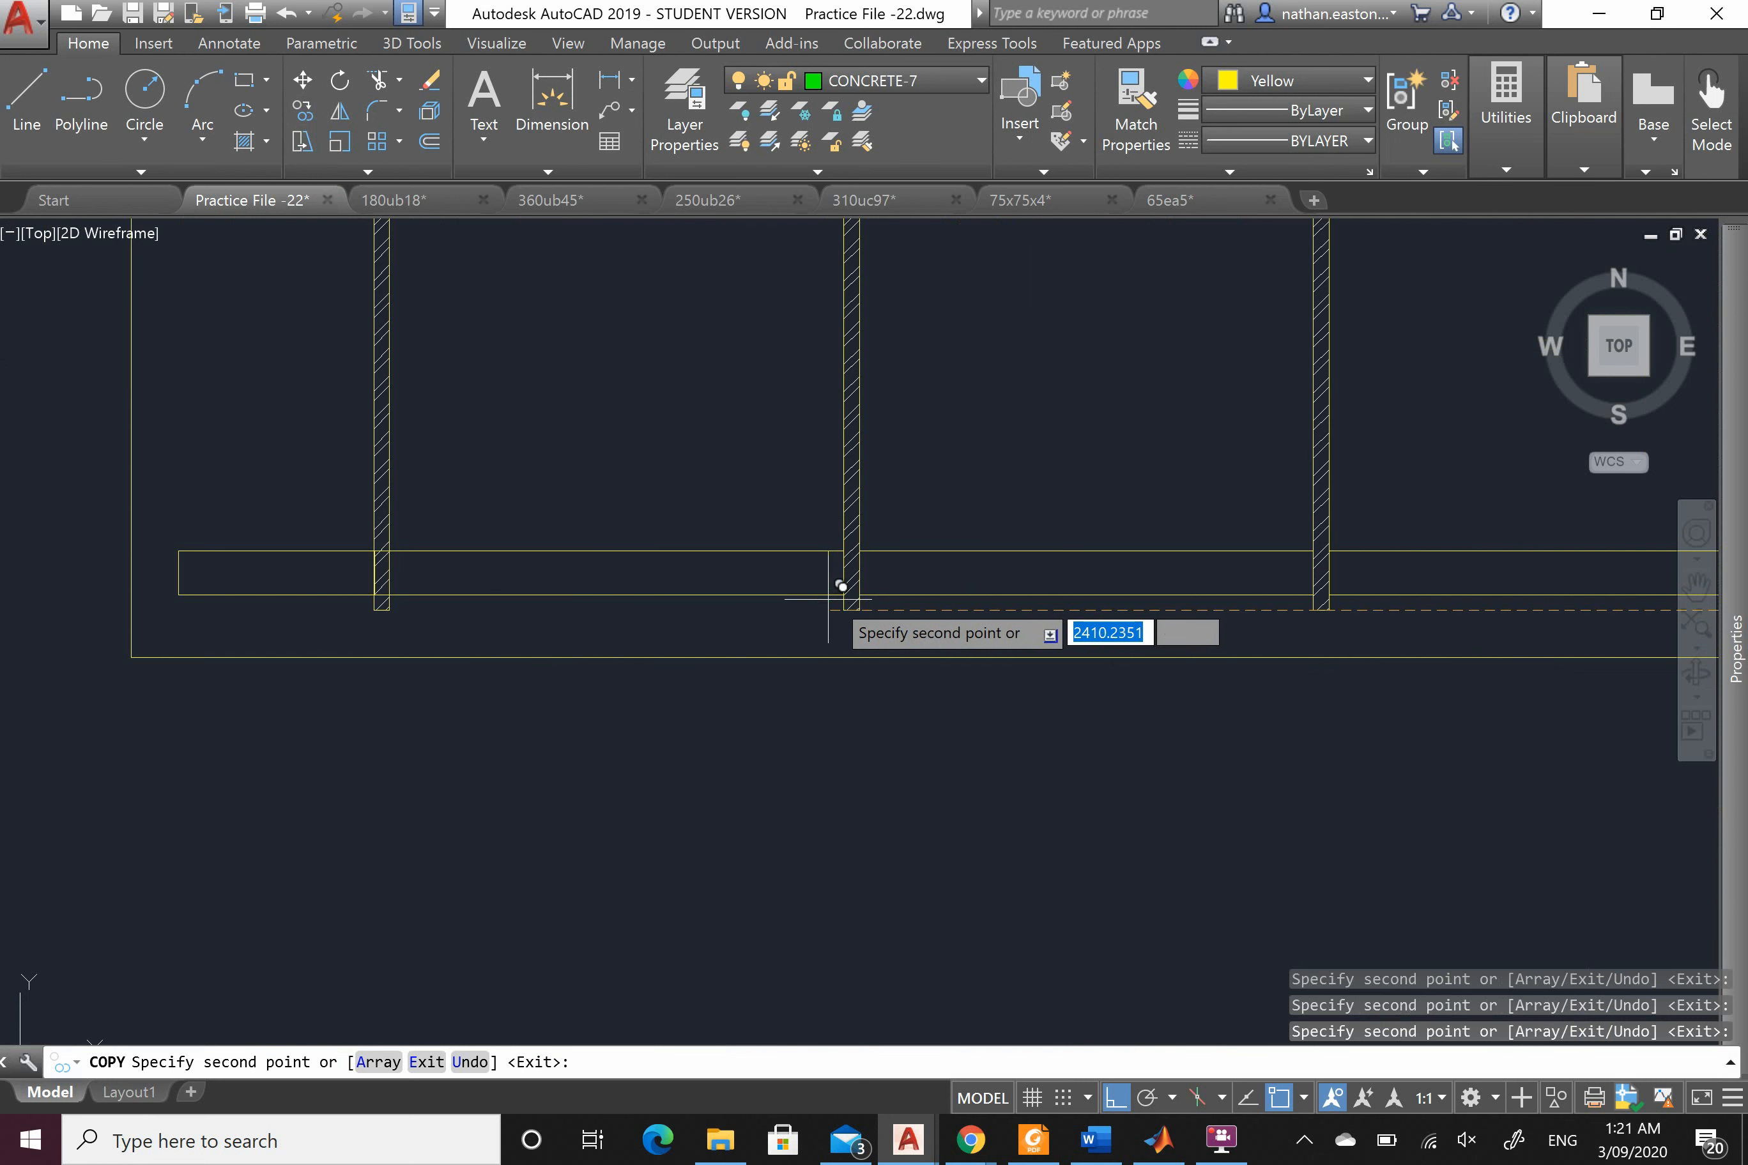
key("Escape")
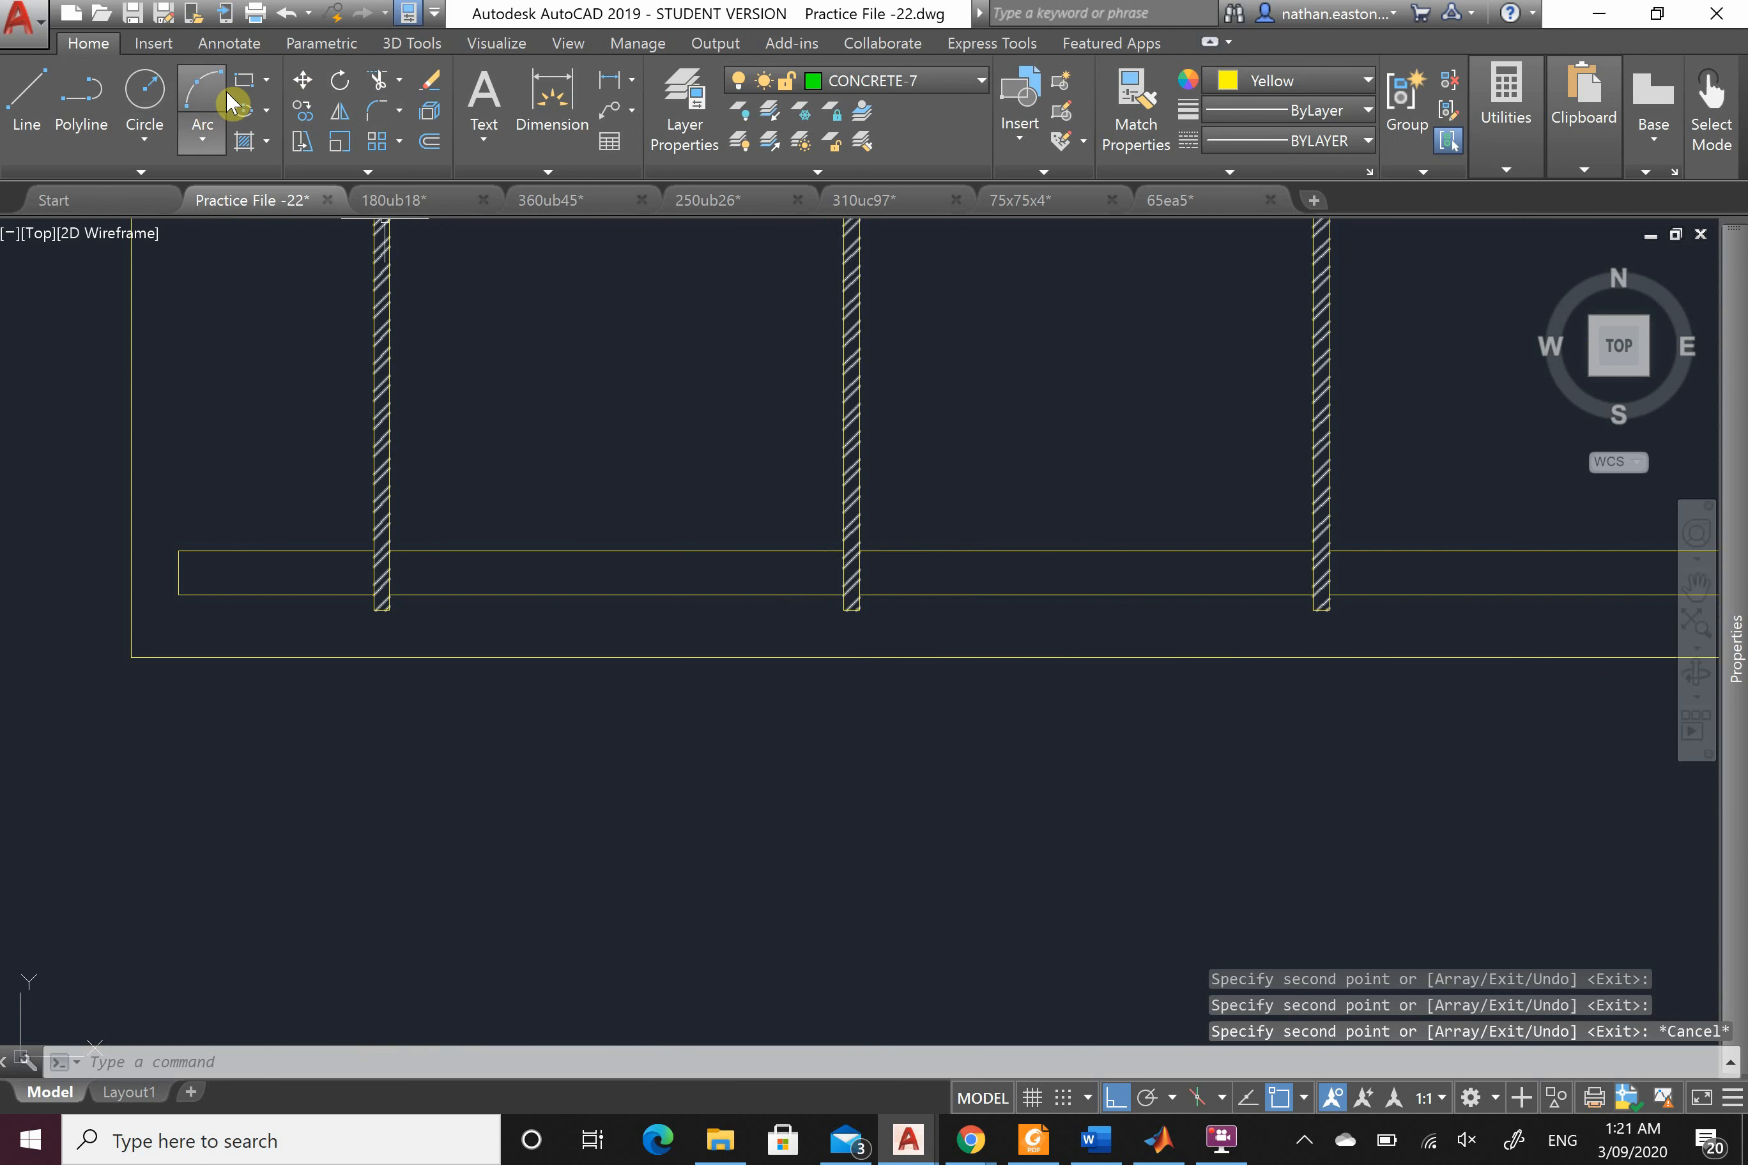
Step: Draw a rectangle over the bottom bar from its left end to the first stirrup
type("rec")
key("Return")
scroll(233, 579, "up", 4)
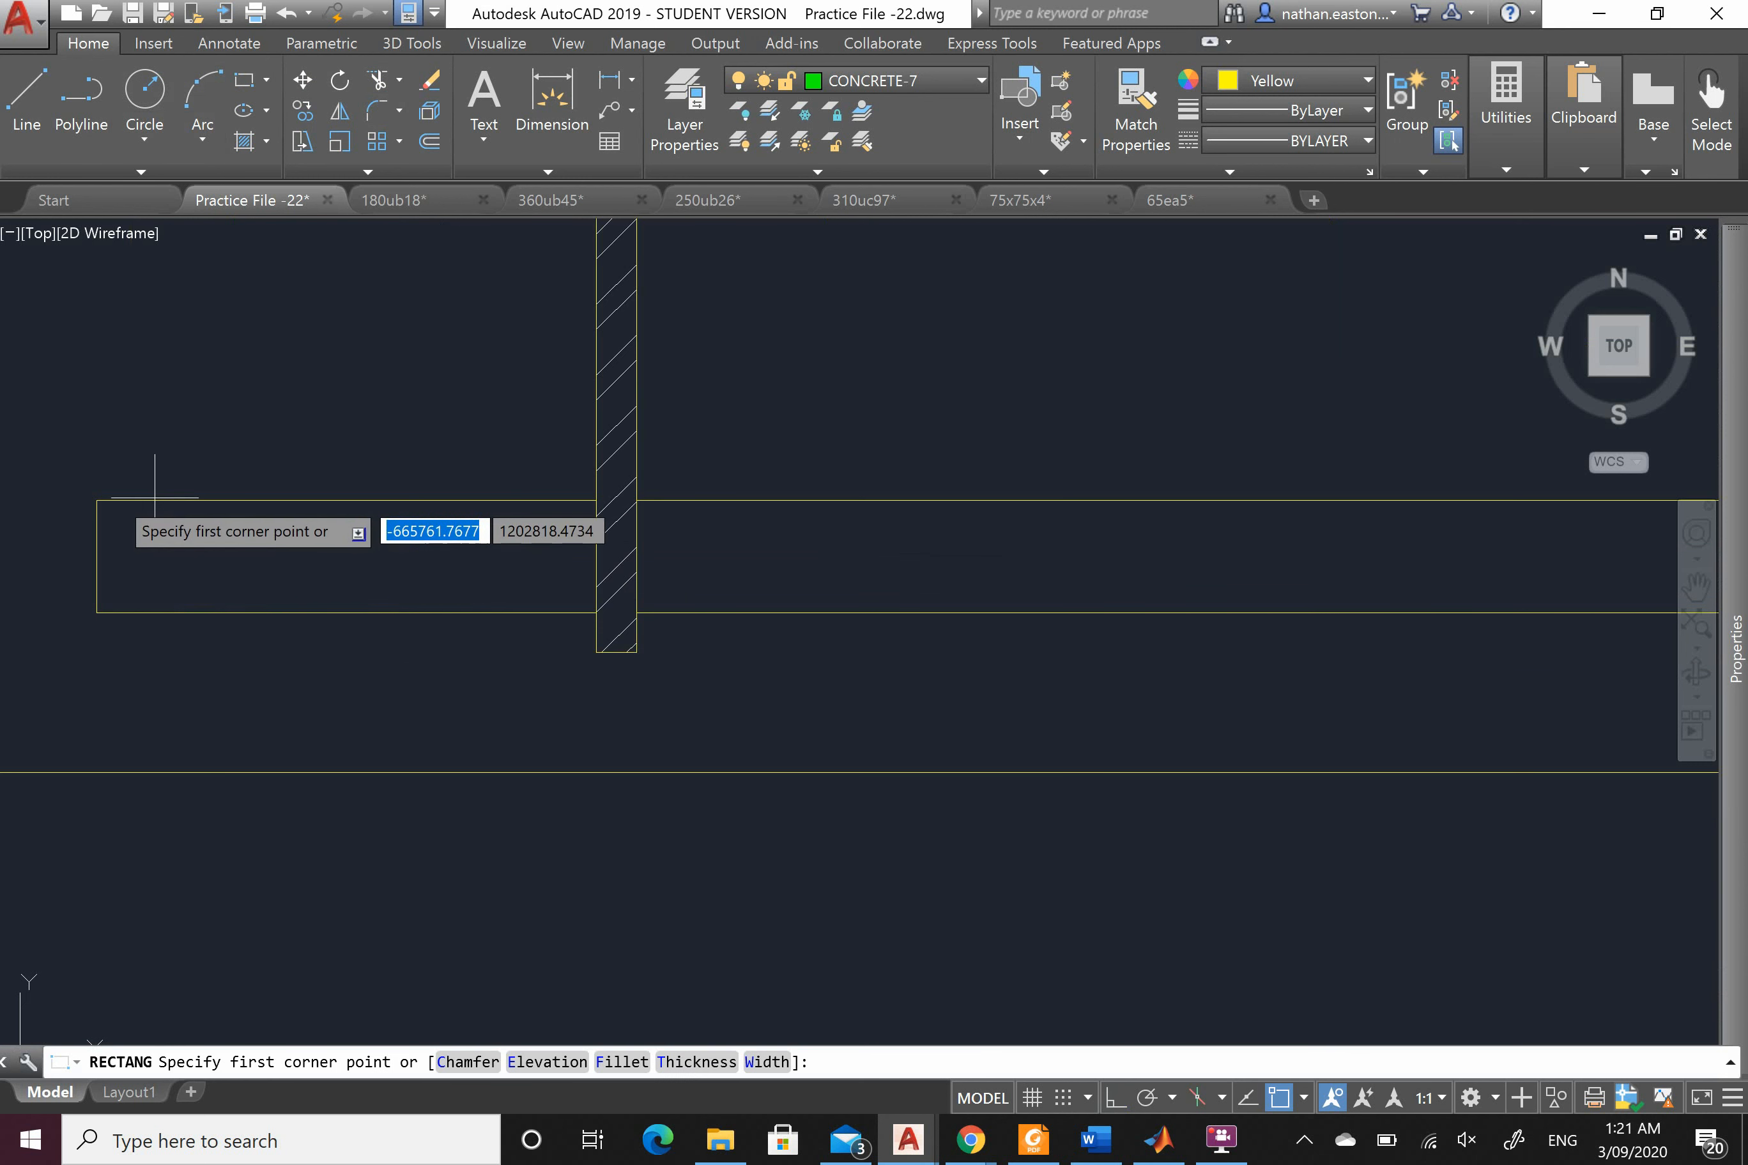
left_click(96, 500)
scroll(495, 611, "up", 2)
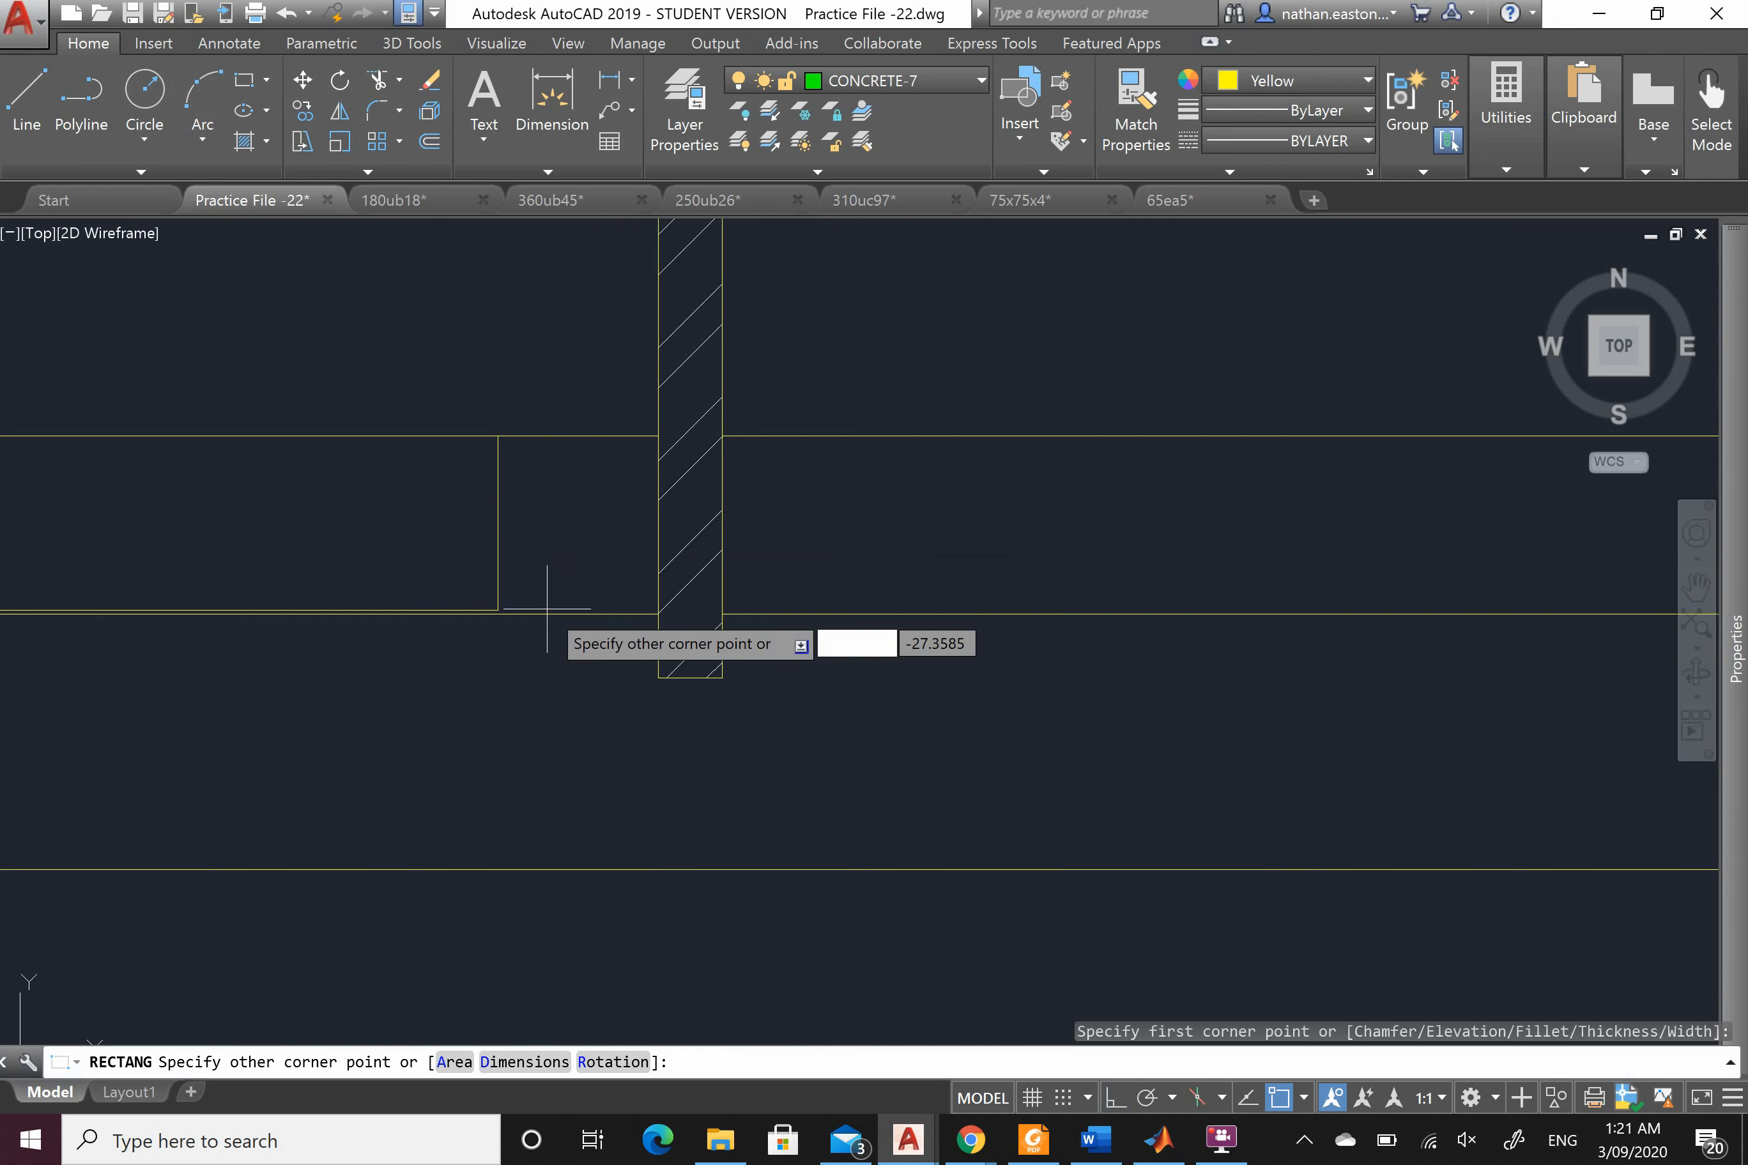
left_click(665, 614)
scroll(566, 714, "down", 8)
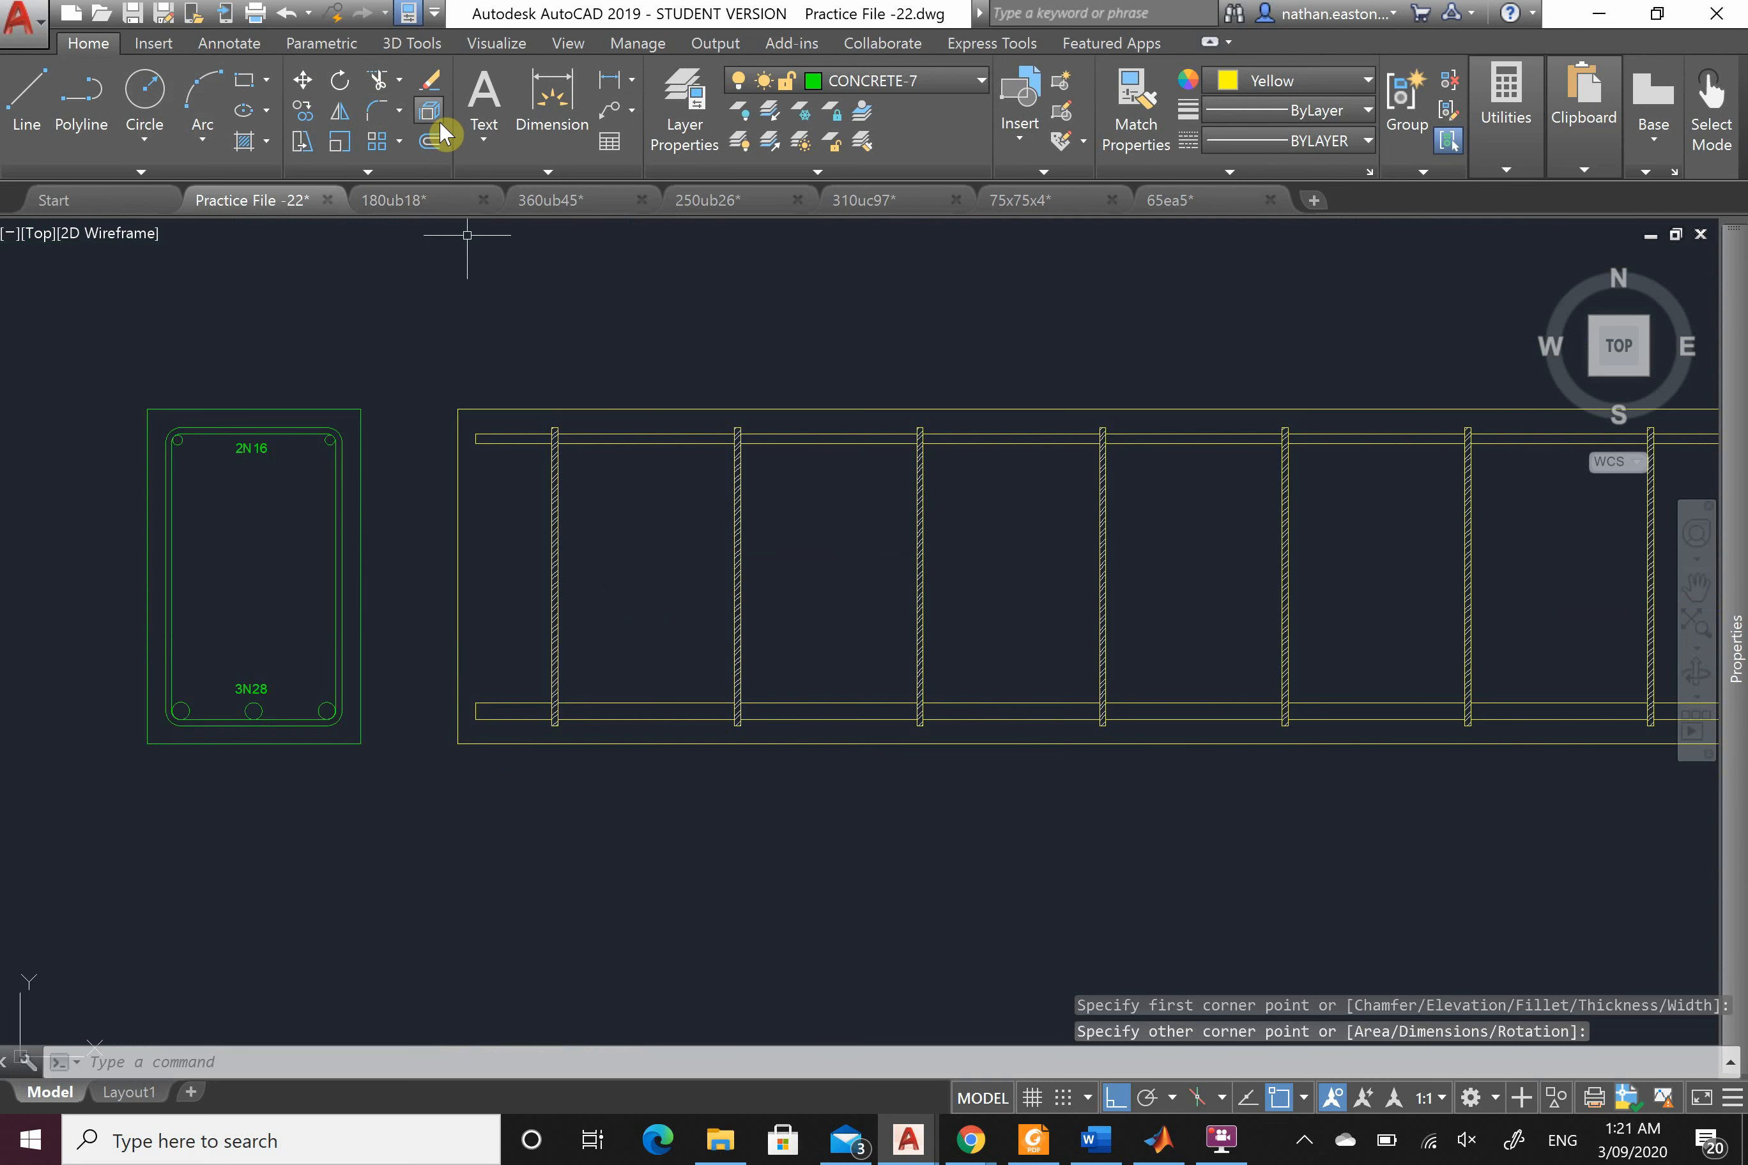
Step: Try to hatch the top and bottom bar segments at the beam's left end together with the STEEL pattern, and undo it
left_click(242, 140)
right_click(536, 480)
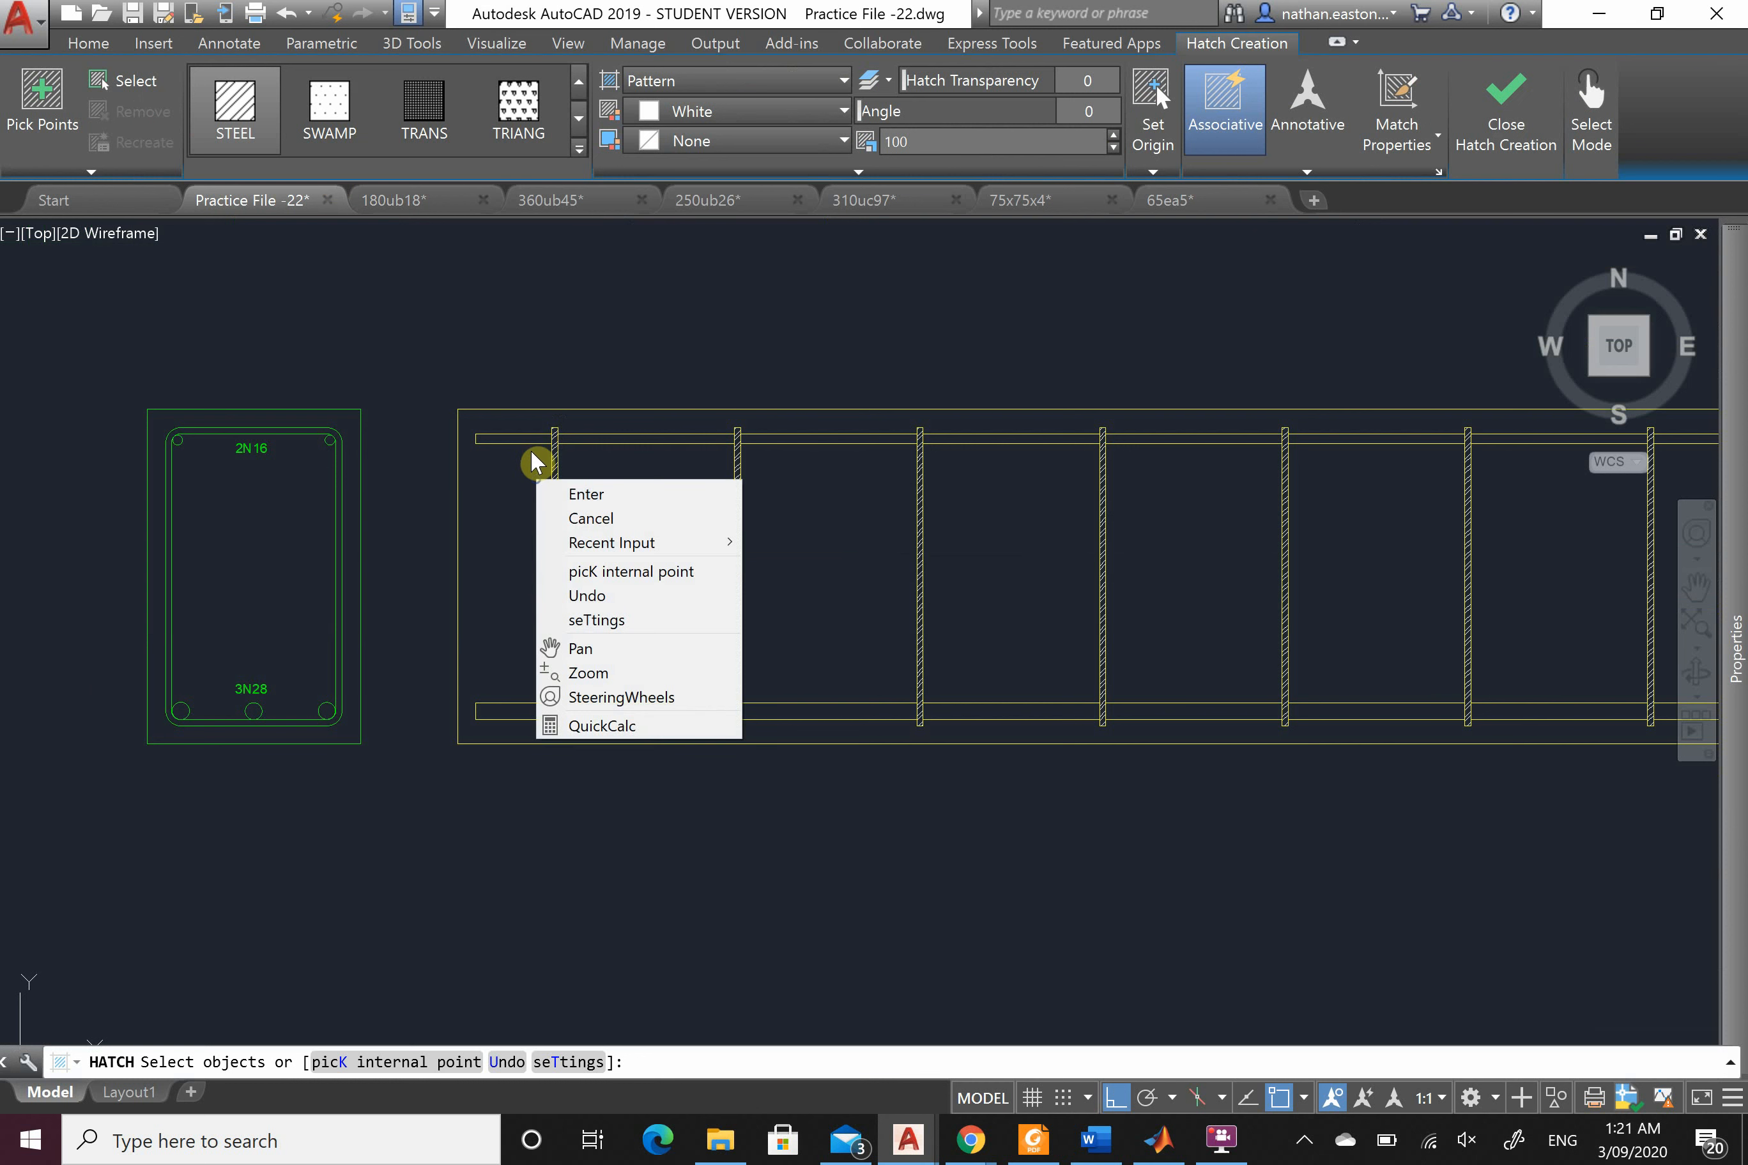
left_click(586, 494)
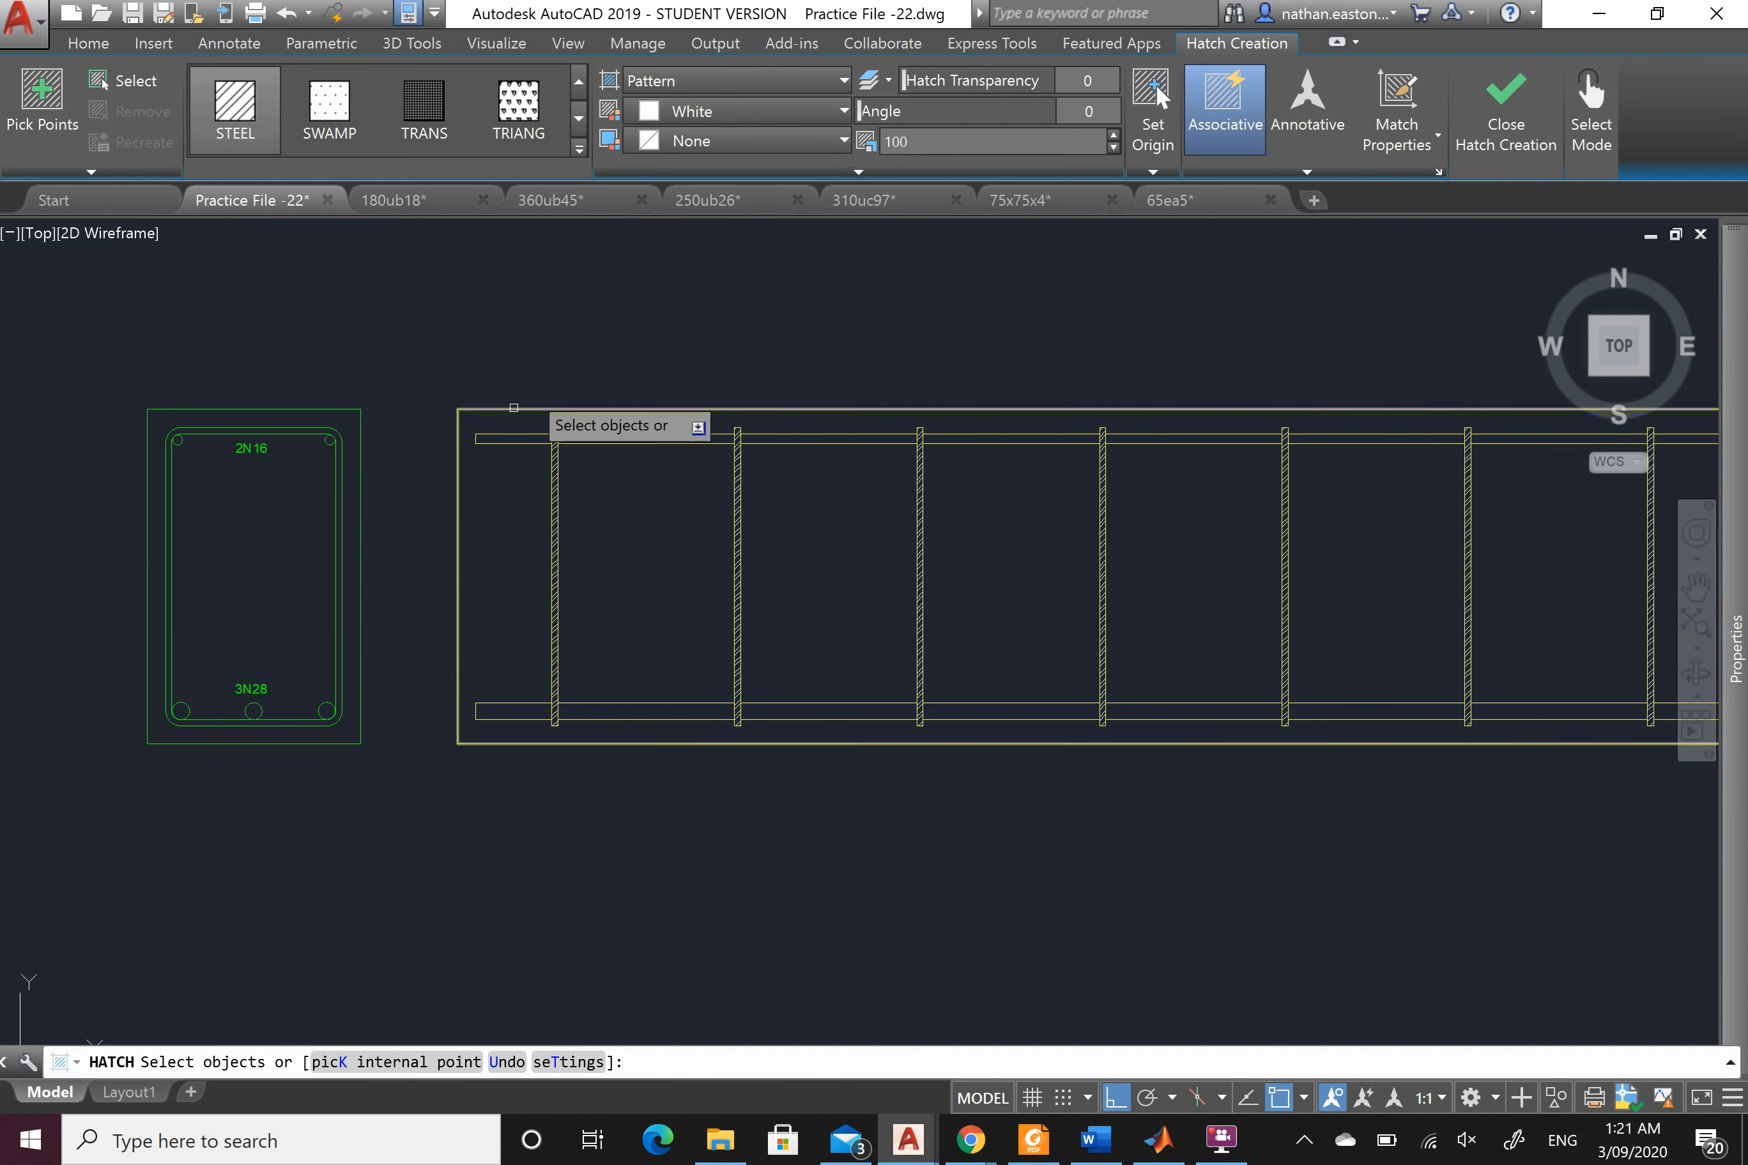
scroll(522, 438, "up", 2)
left_click(552, 398)
scroll(496, 593, "down", 3)
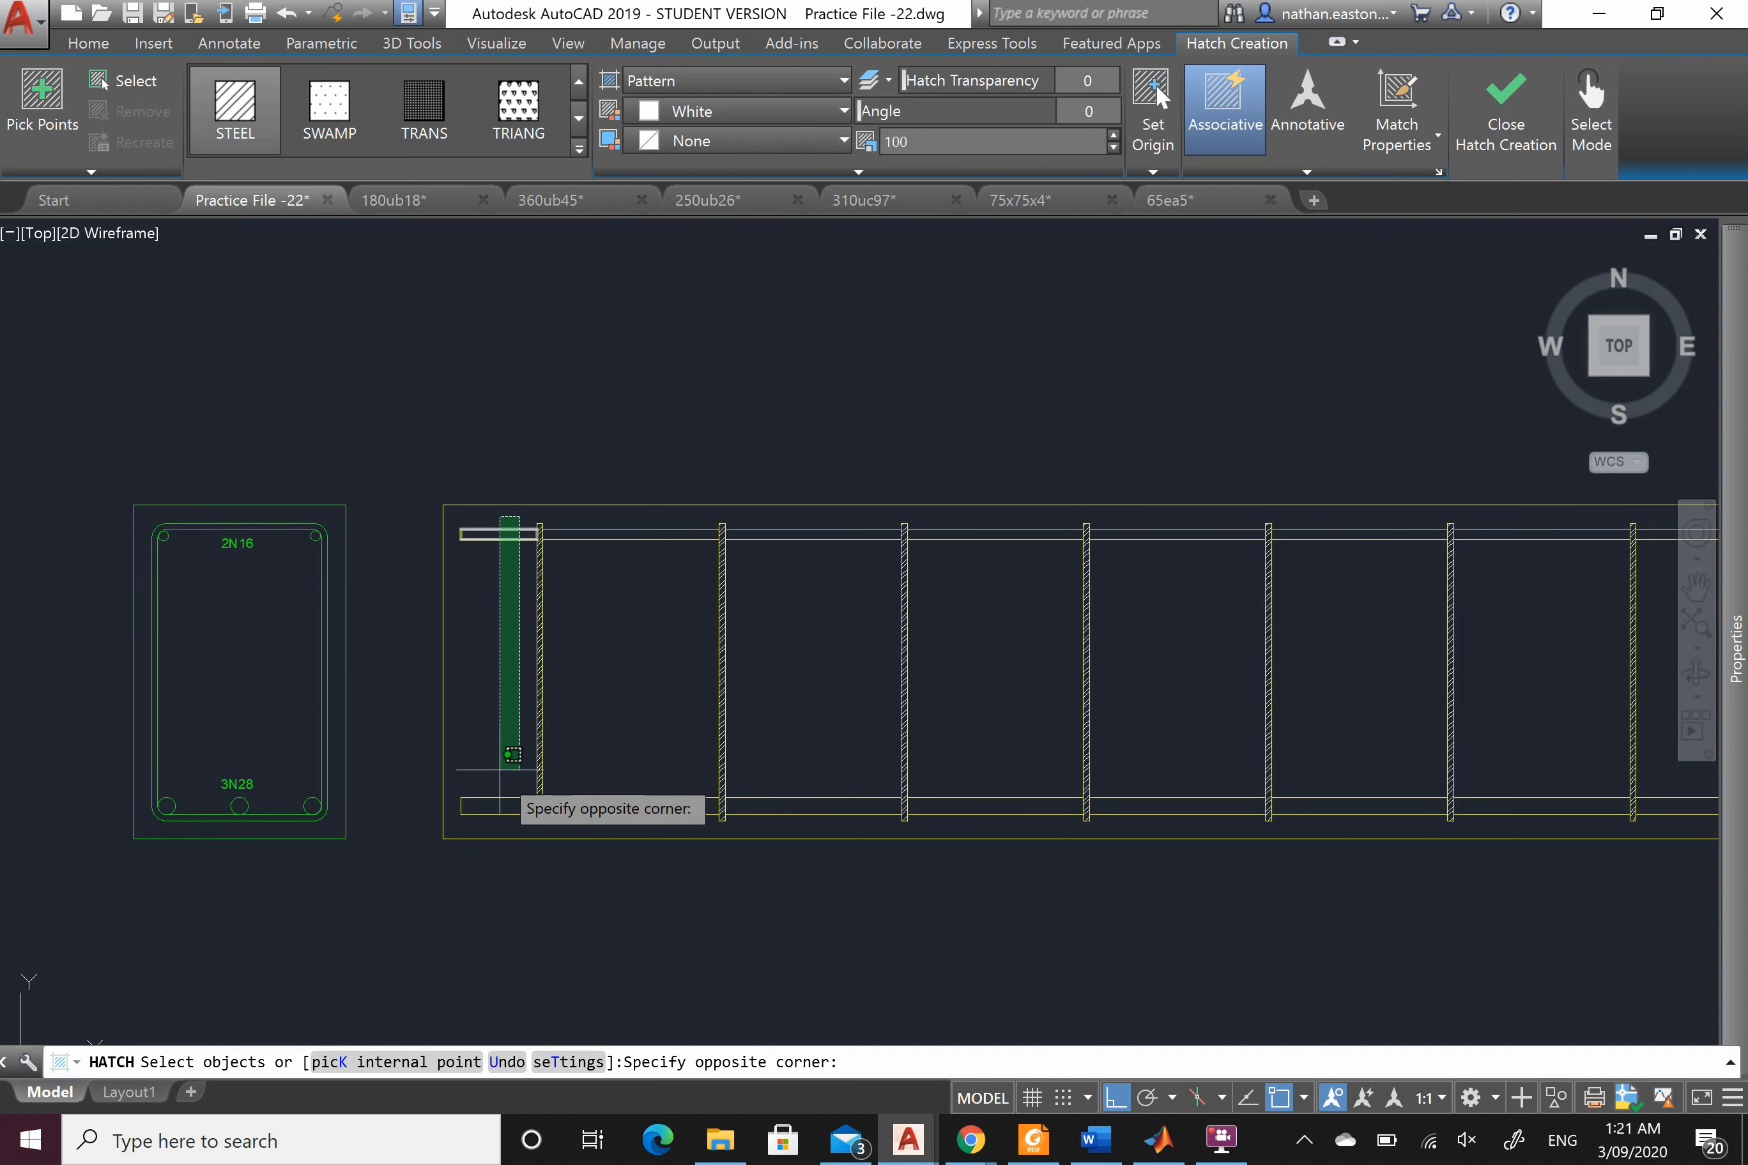
left_click(489, 817)
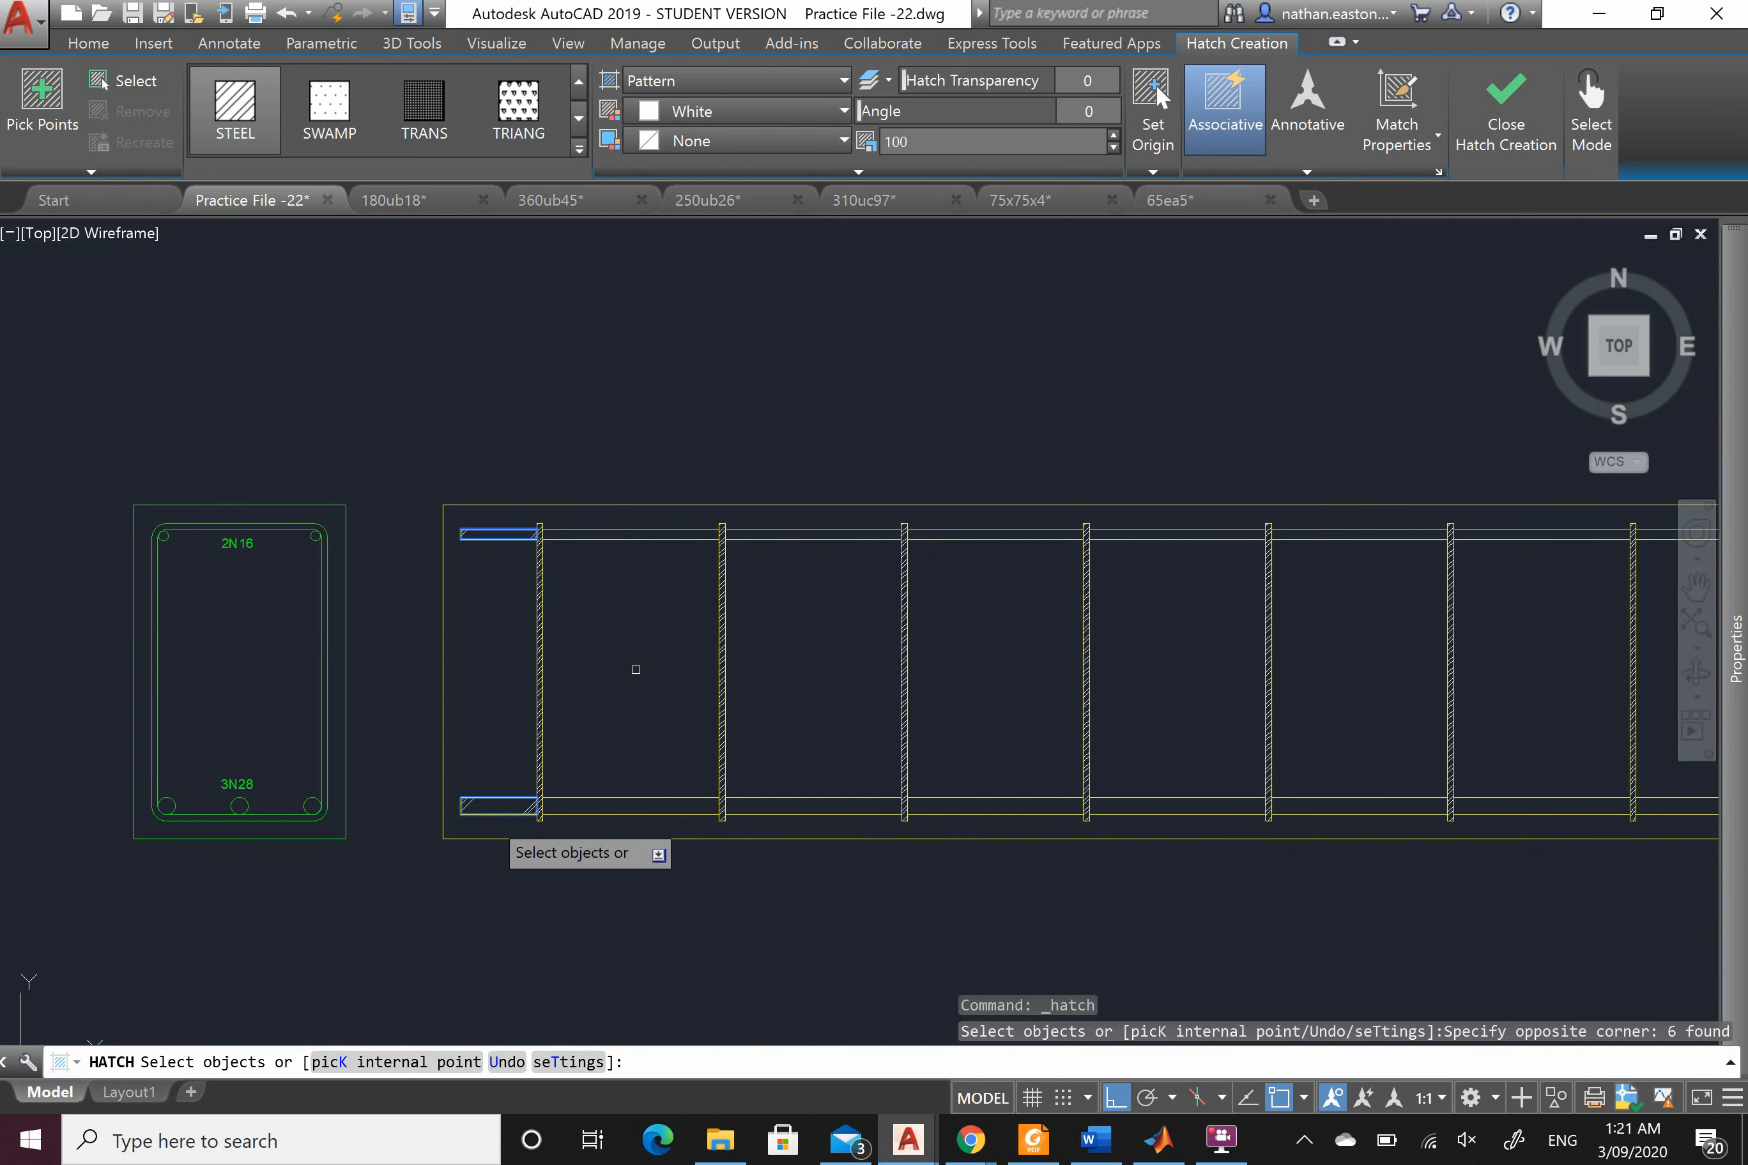
key("Escape")
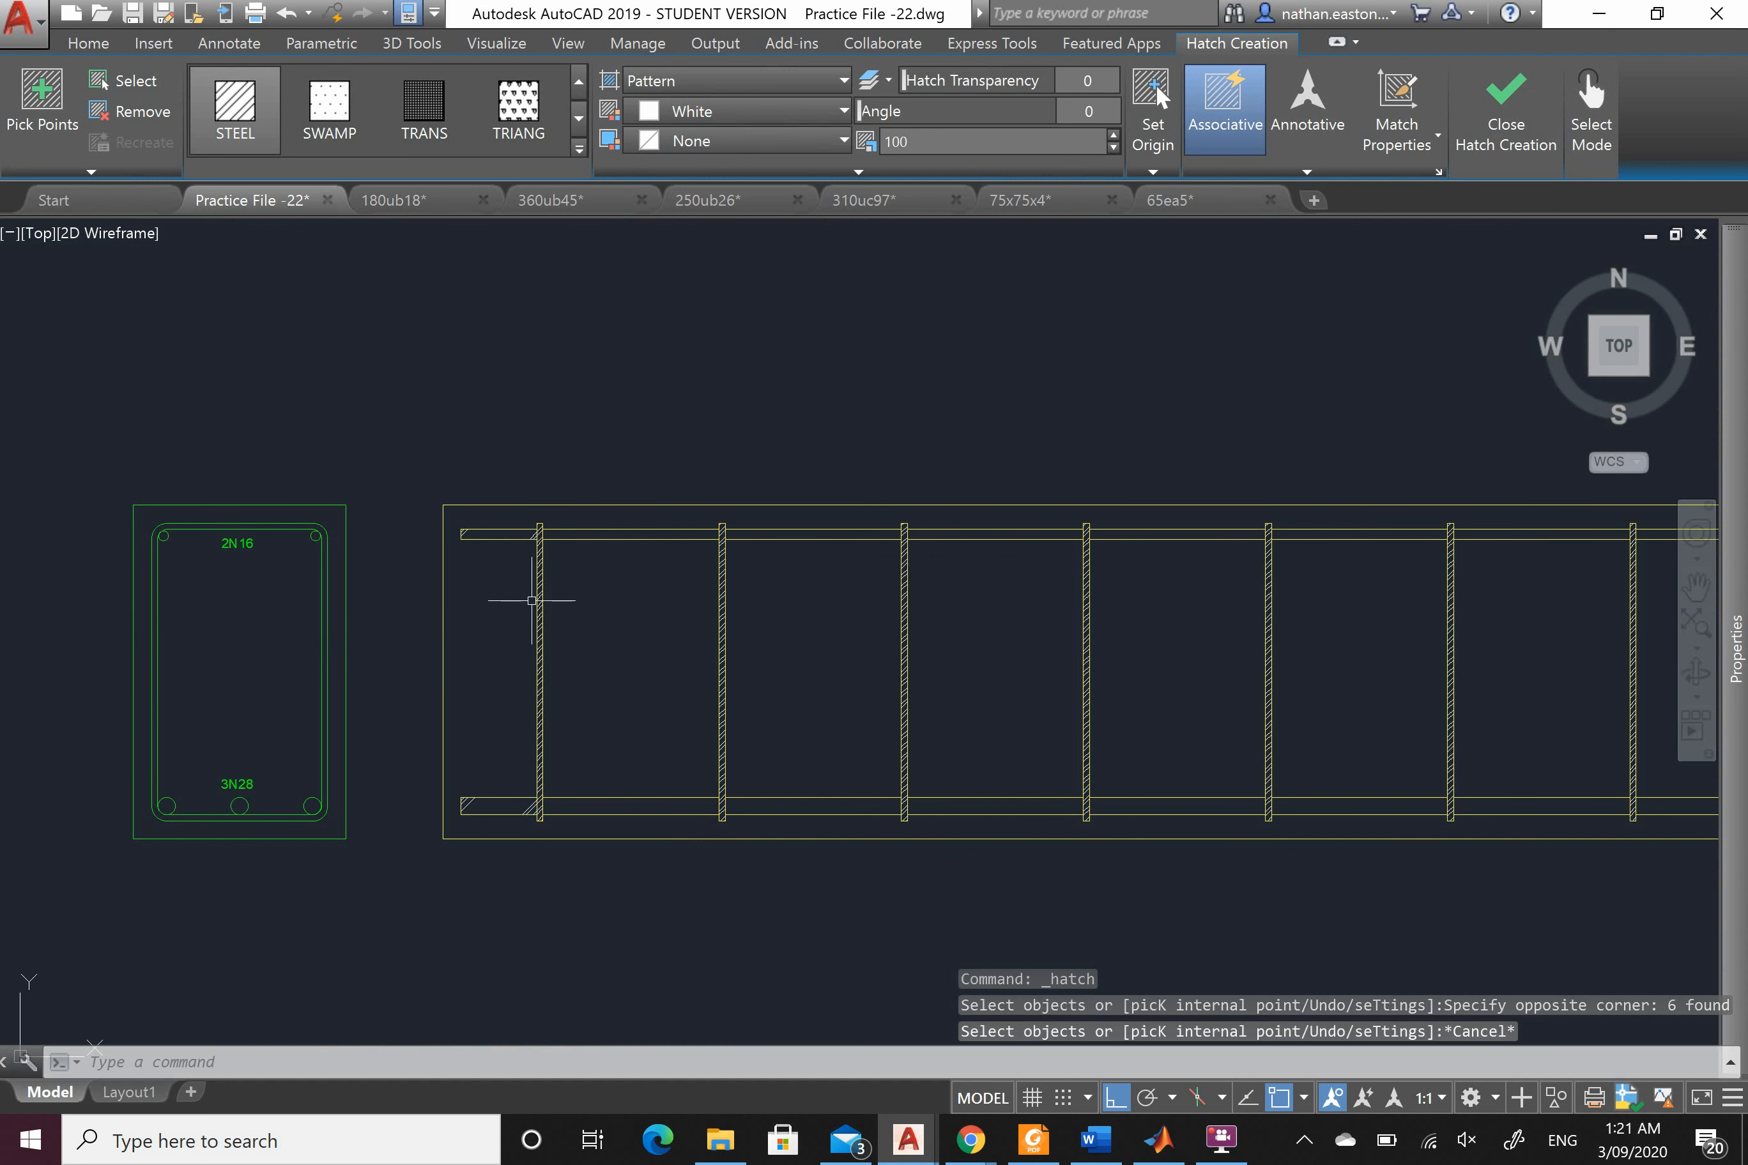
key("ctrl+z")
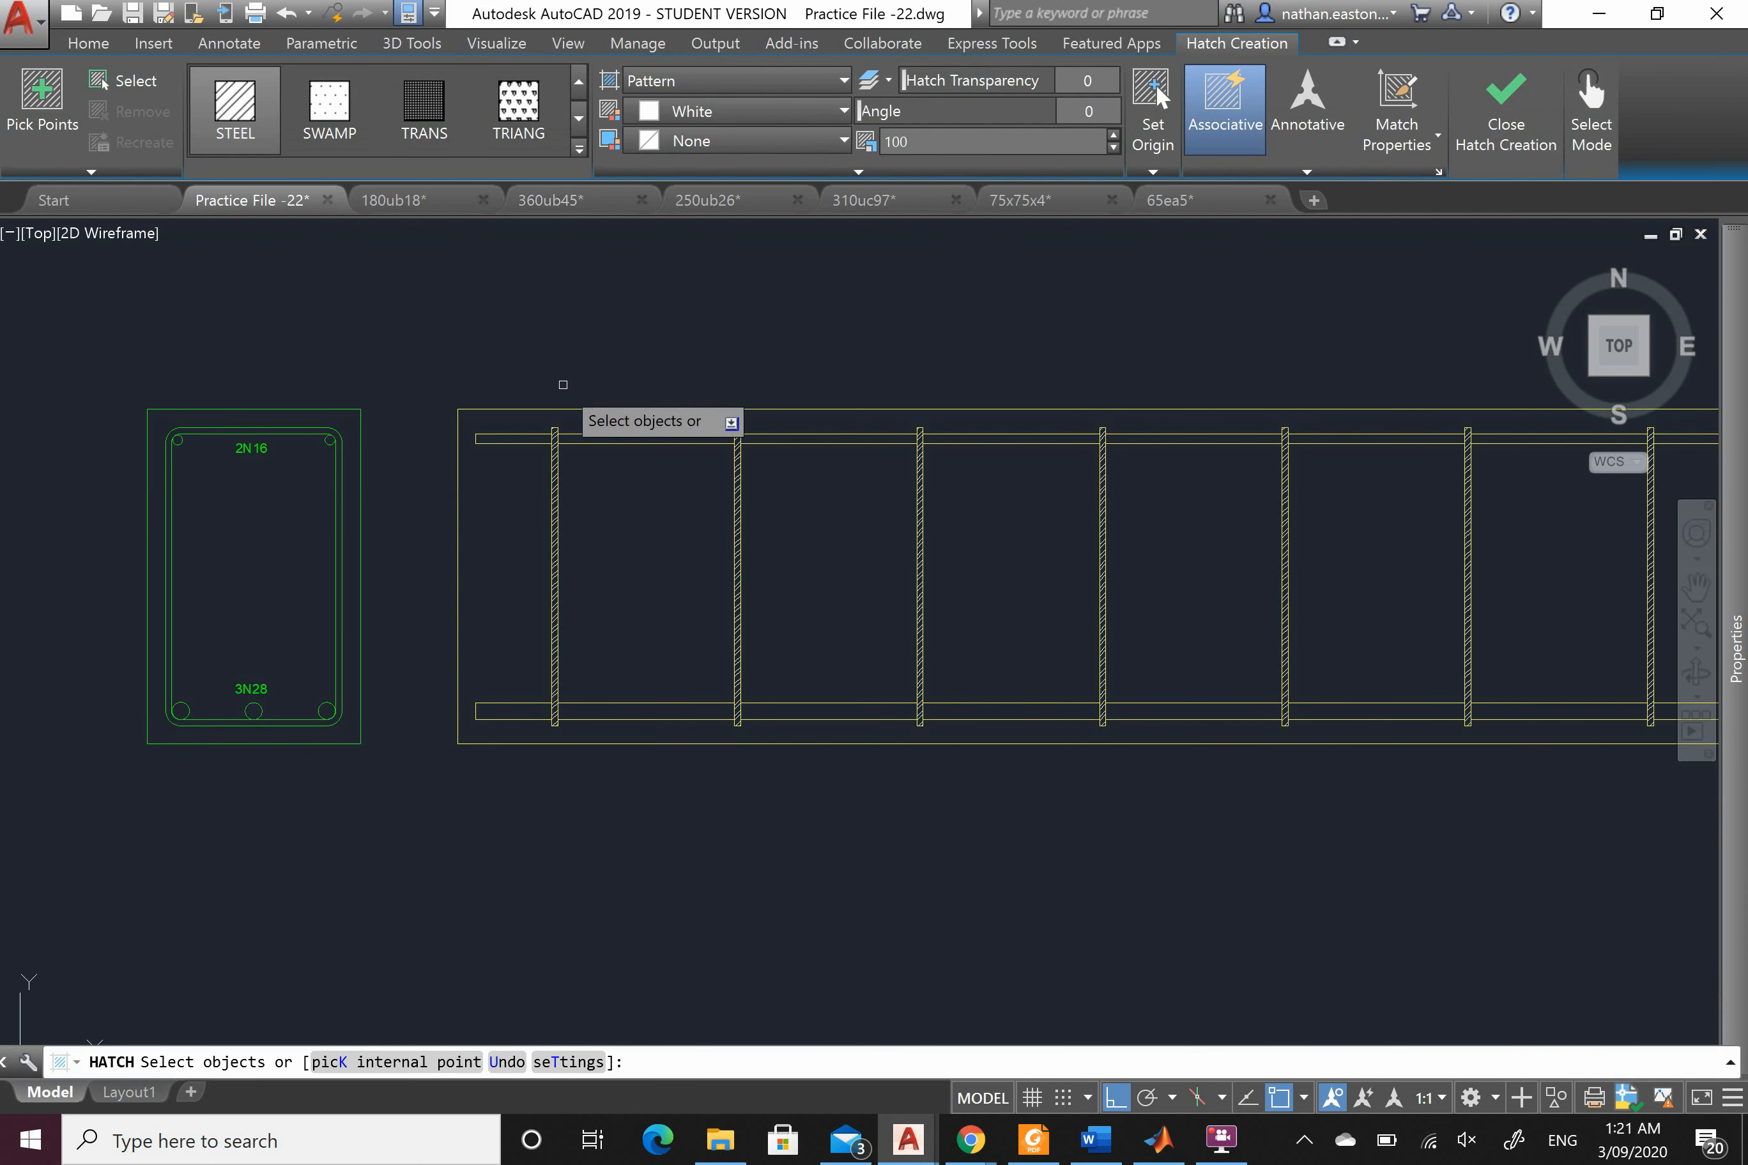
Step: Try to hatch every top-bar segment from the beam's left end to its right end with the STEEL pattern
left_click(525, 434)
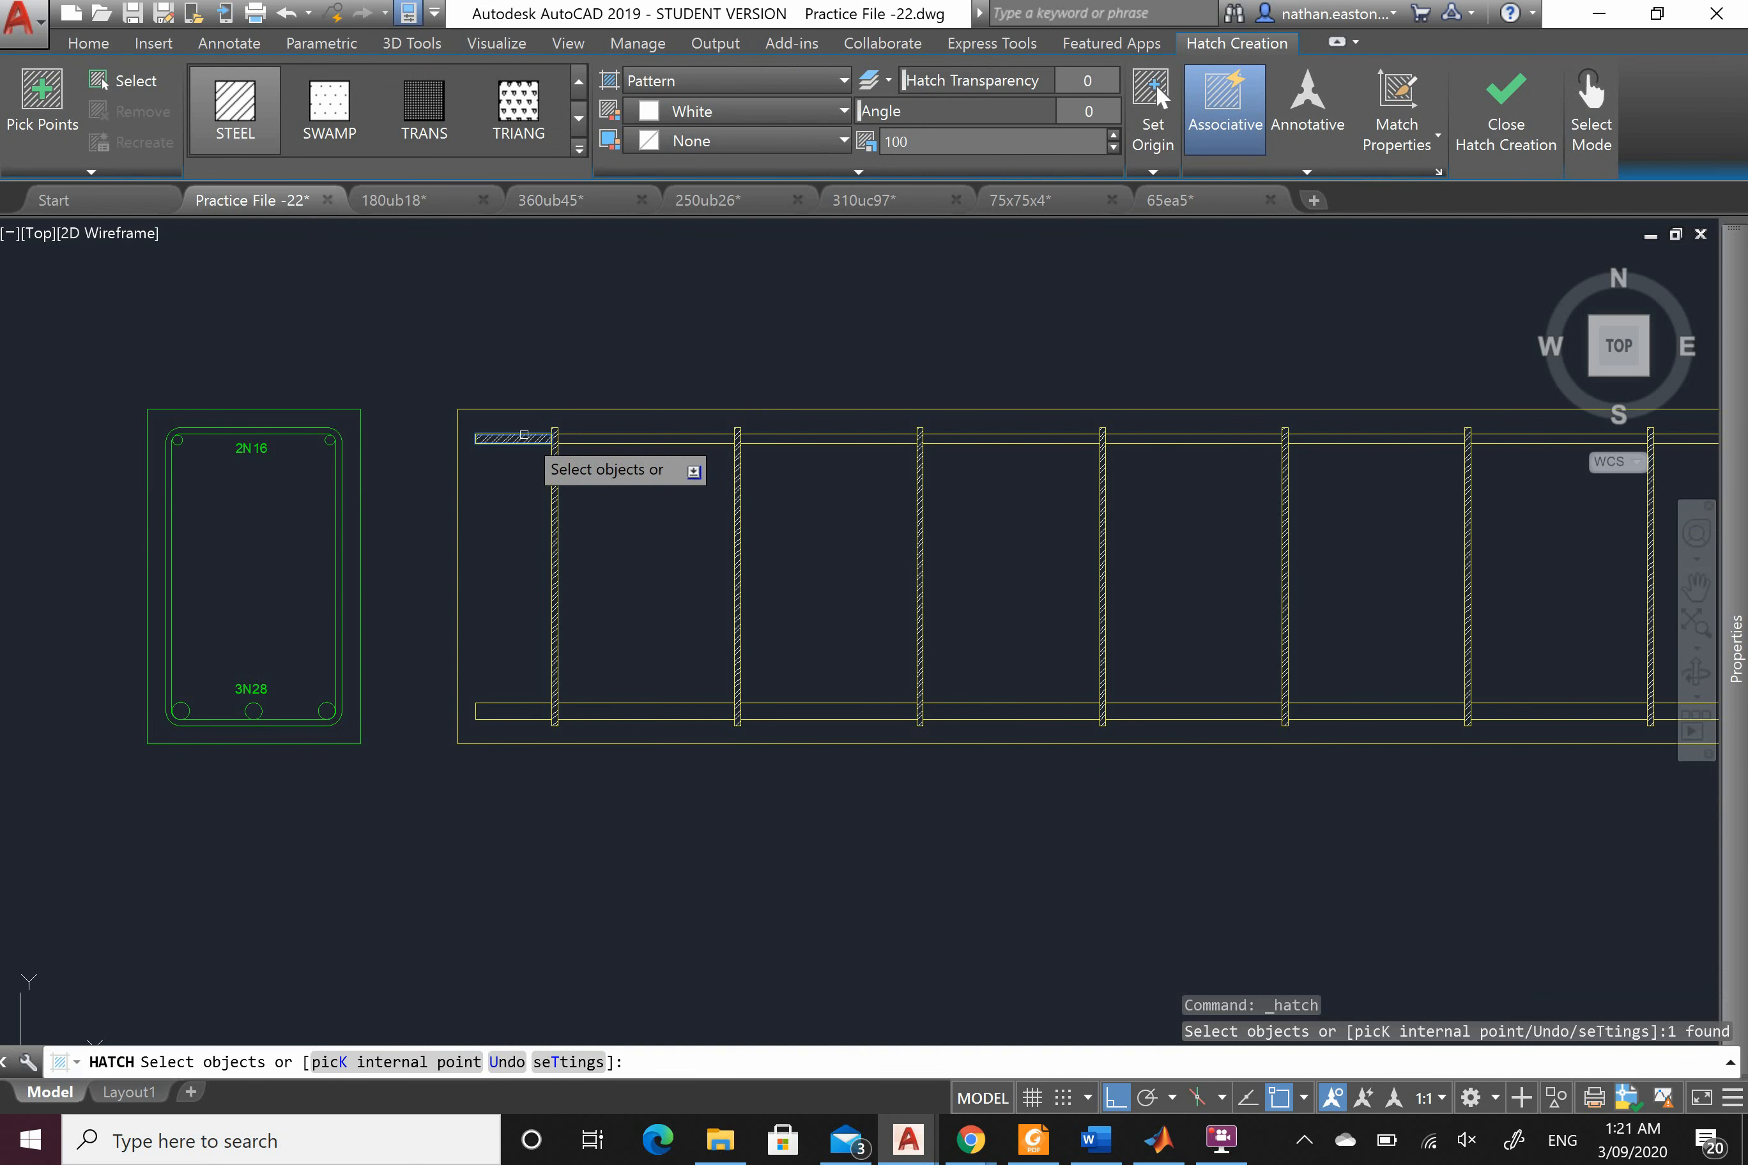
left_click(676, 444)
left_click(832, 450)
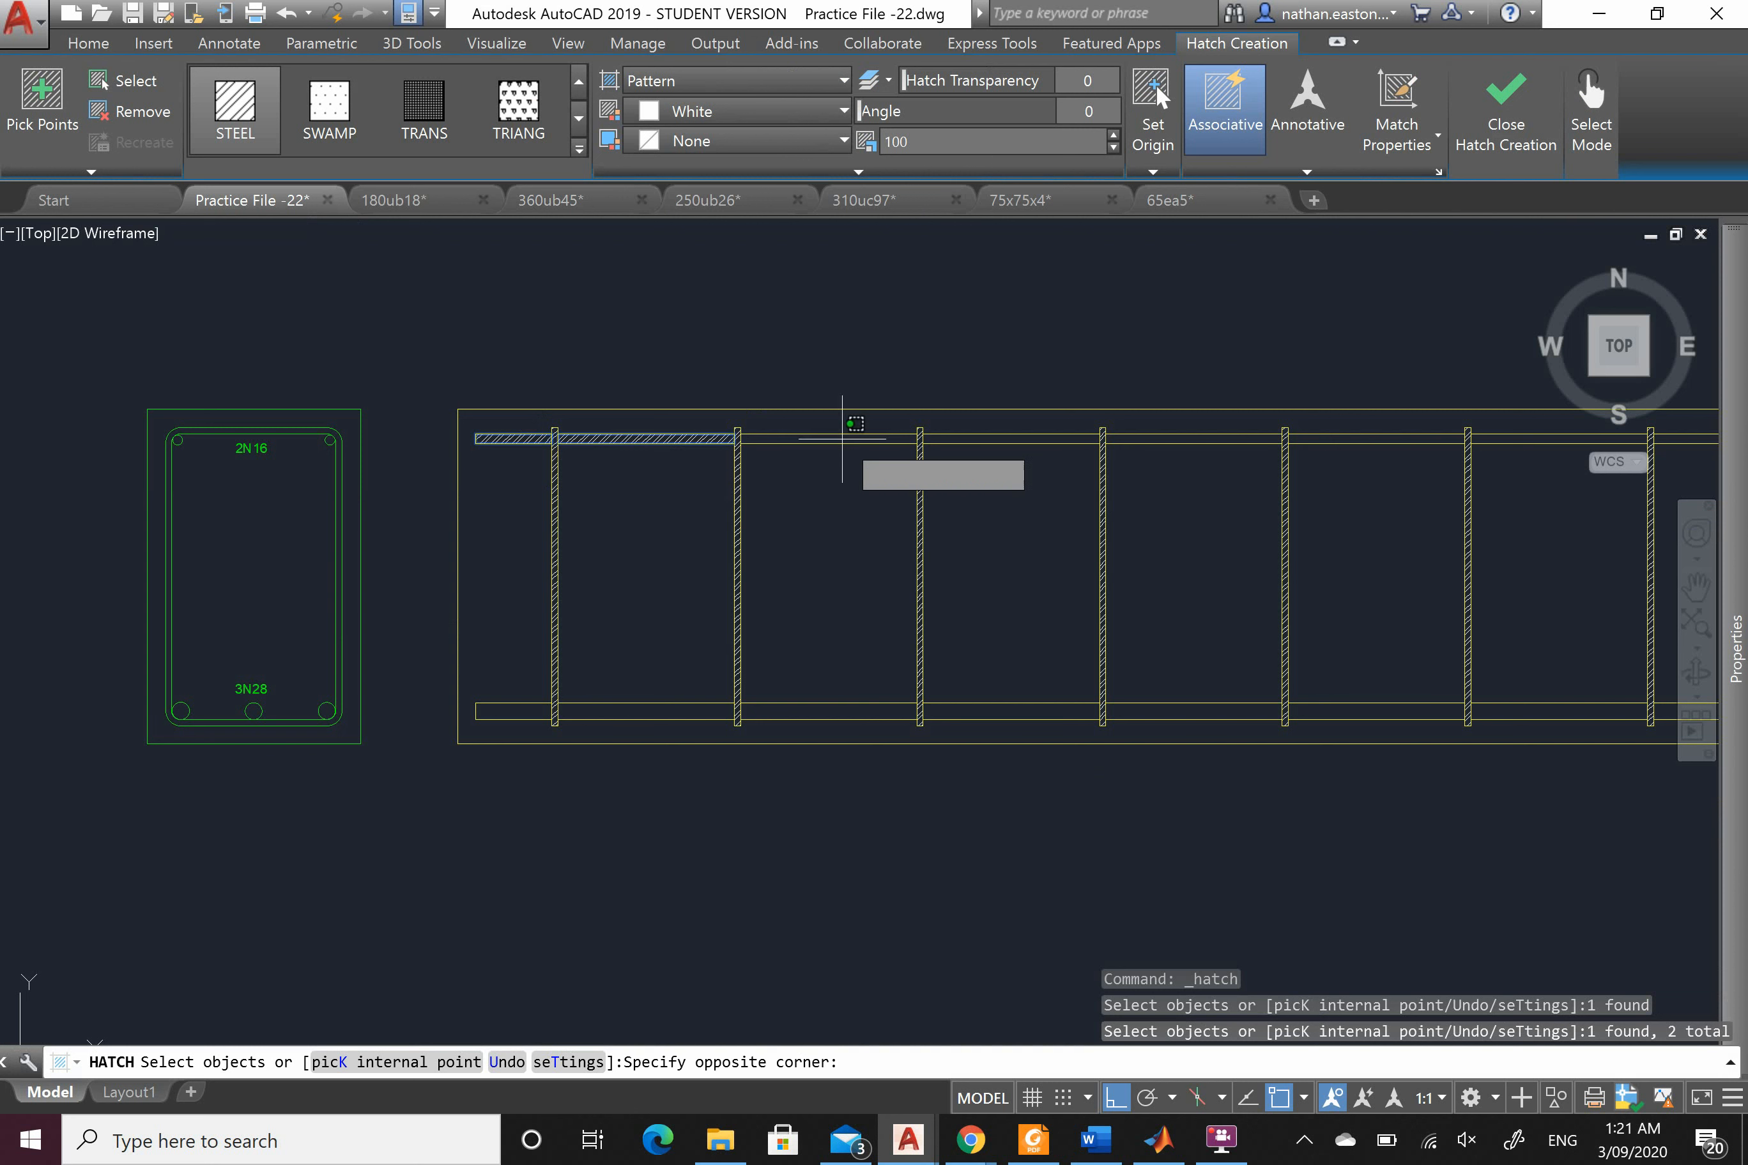
left_click(961, 441)
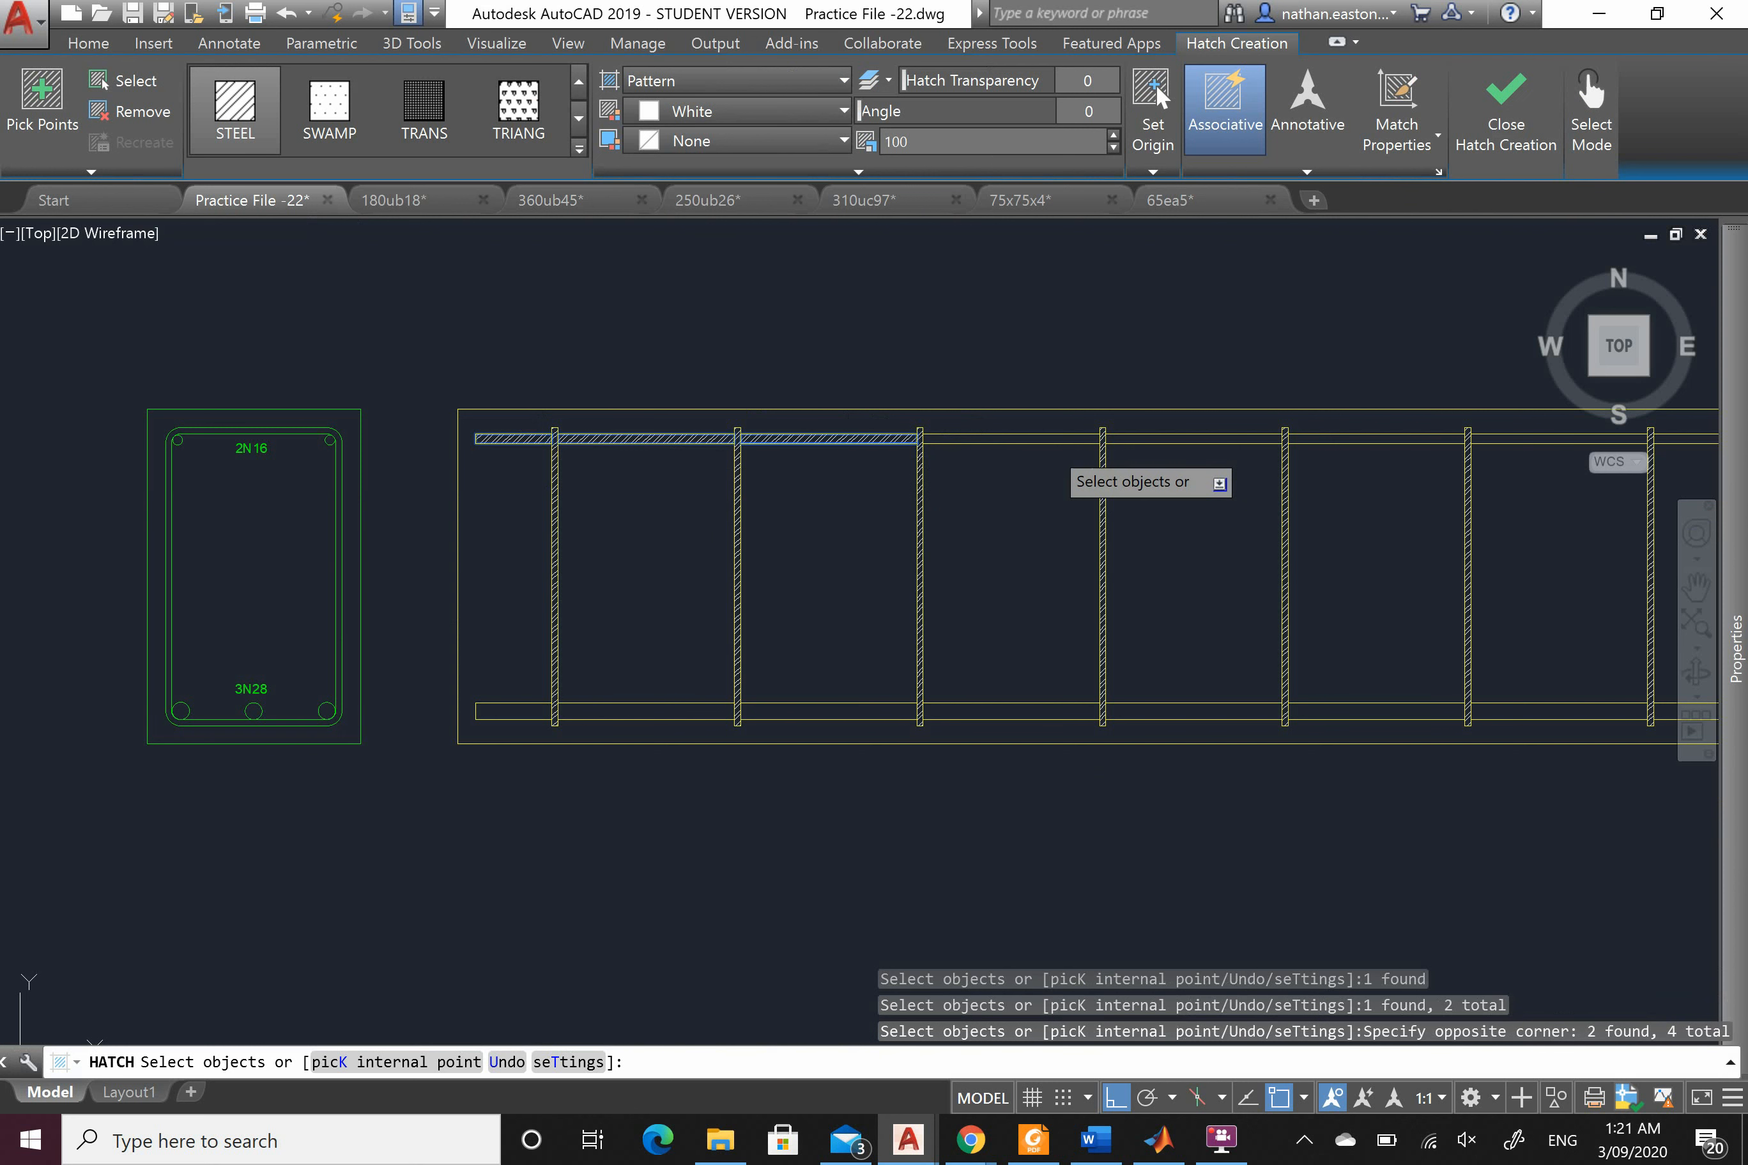
left_click(1049, 446)
left_click(1230, 441)
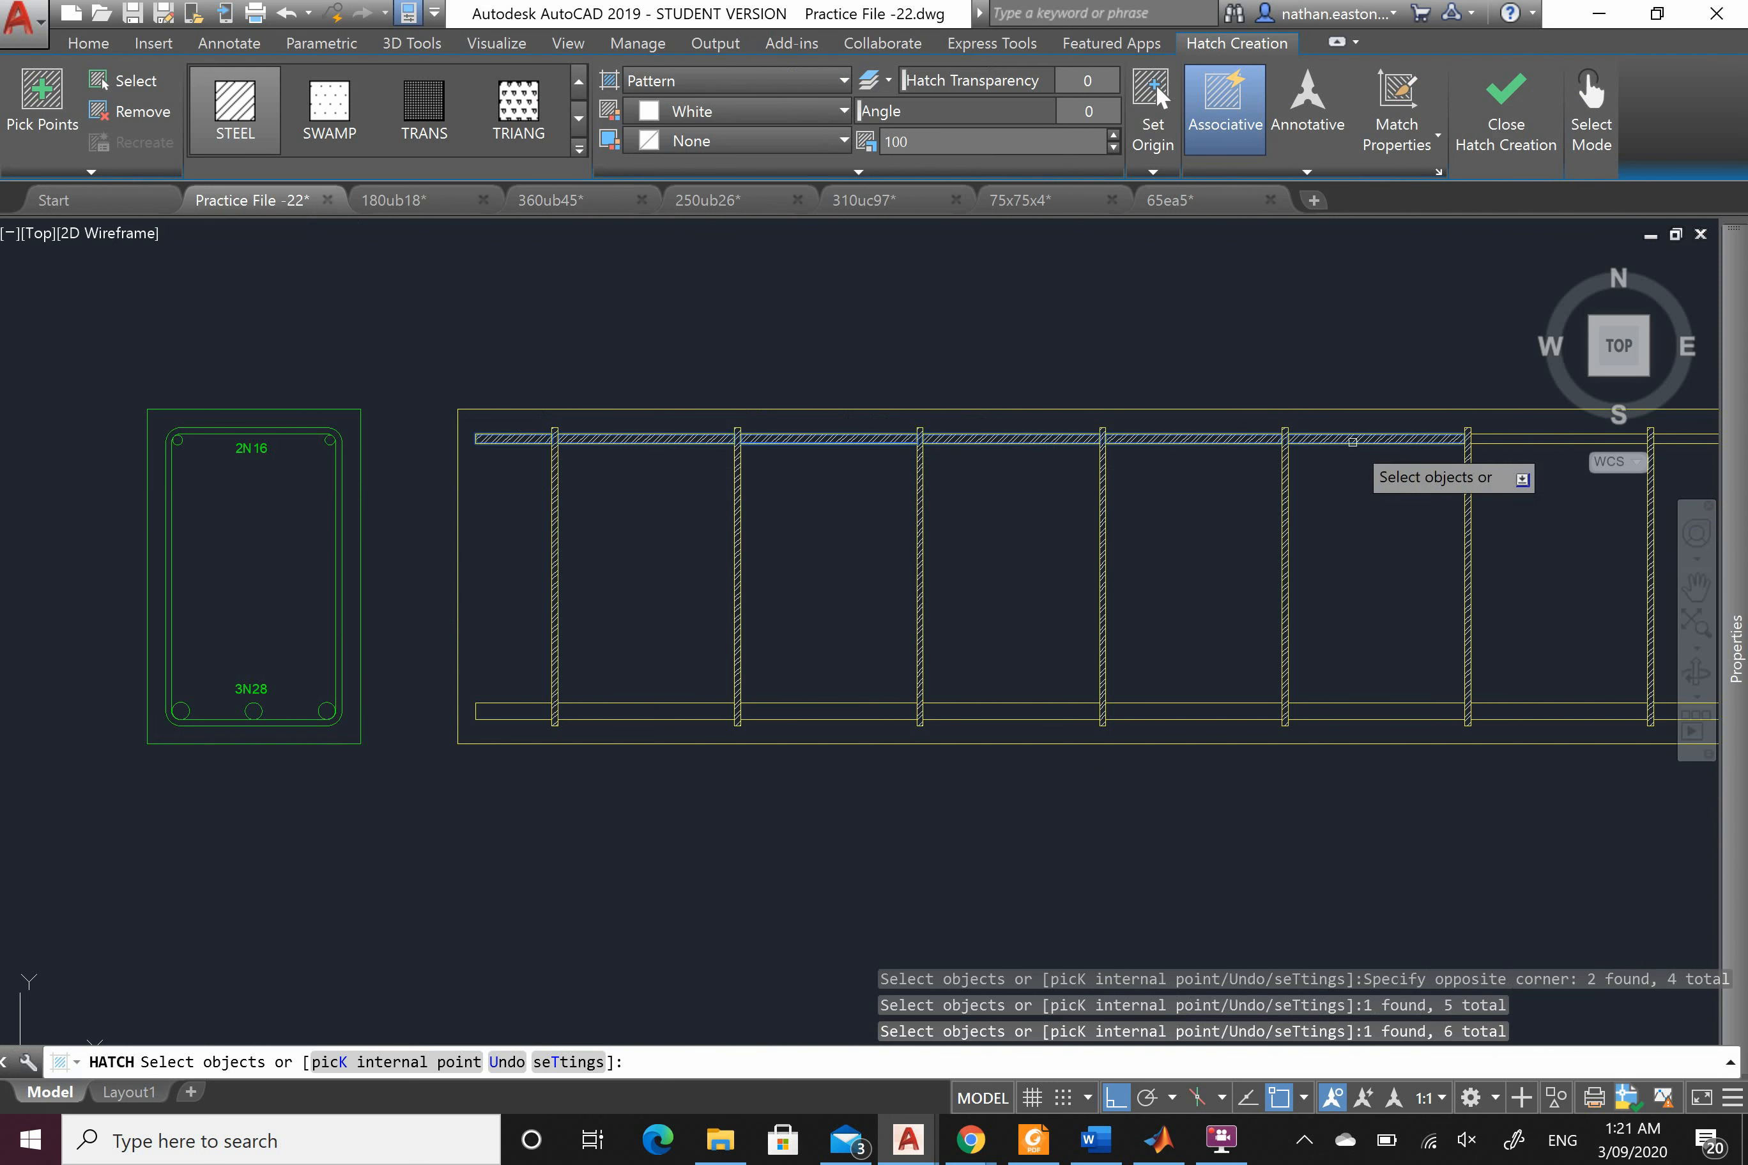
left_click(1354, 441)
left_click(1557, 441)
scroll(309, 472, "down", 4)
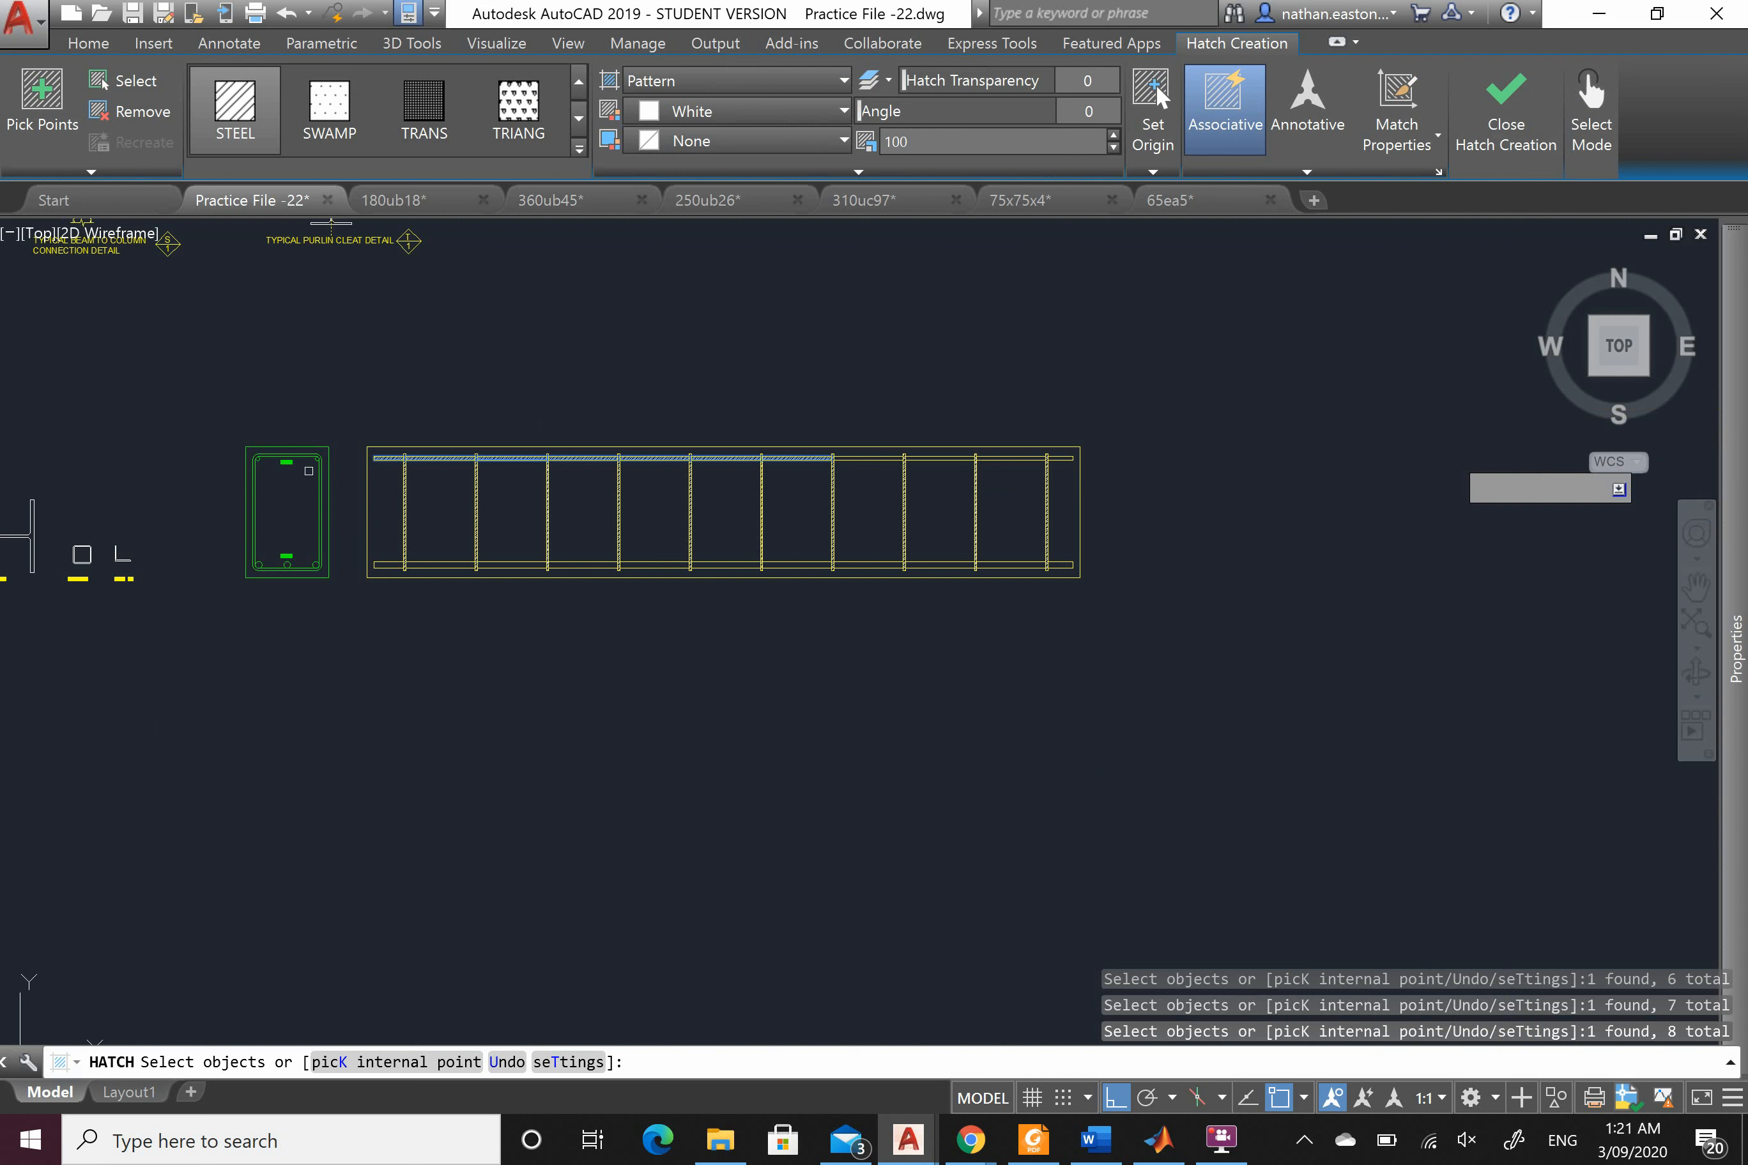
scroll(963, 454, "up", 2)
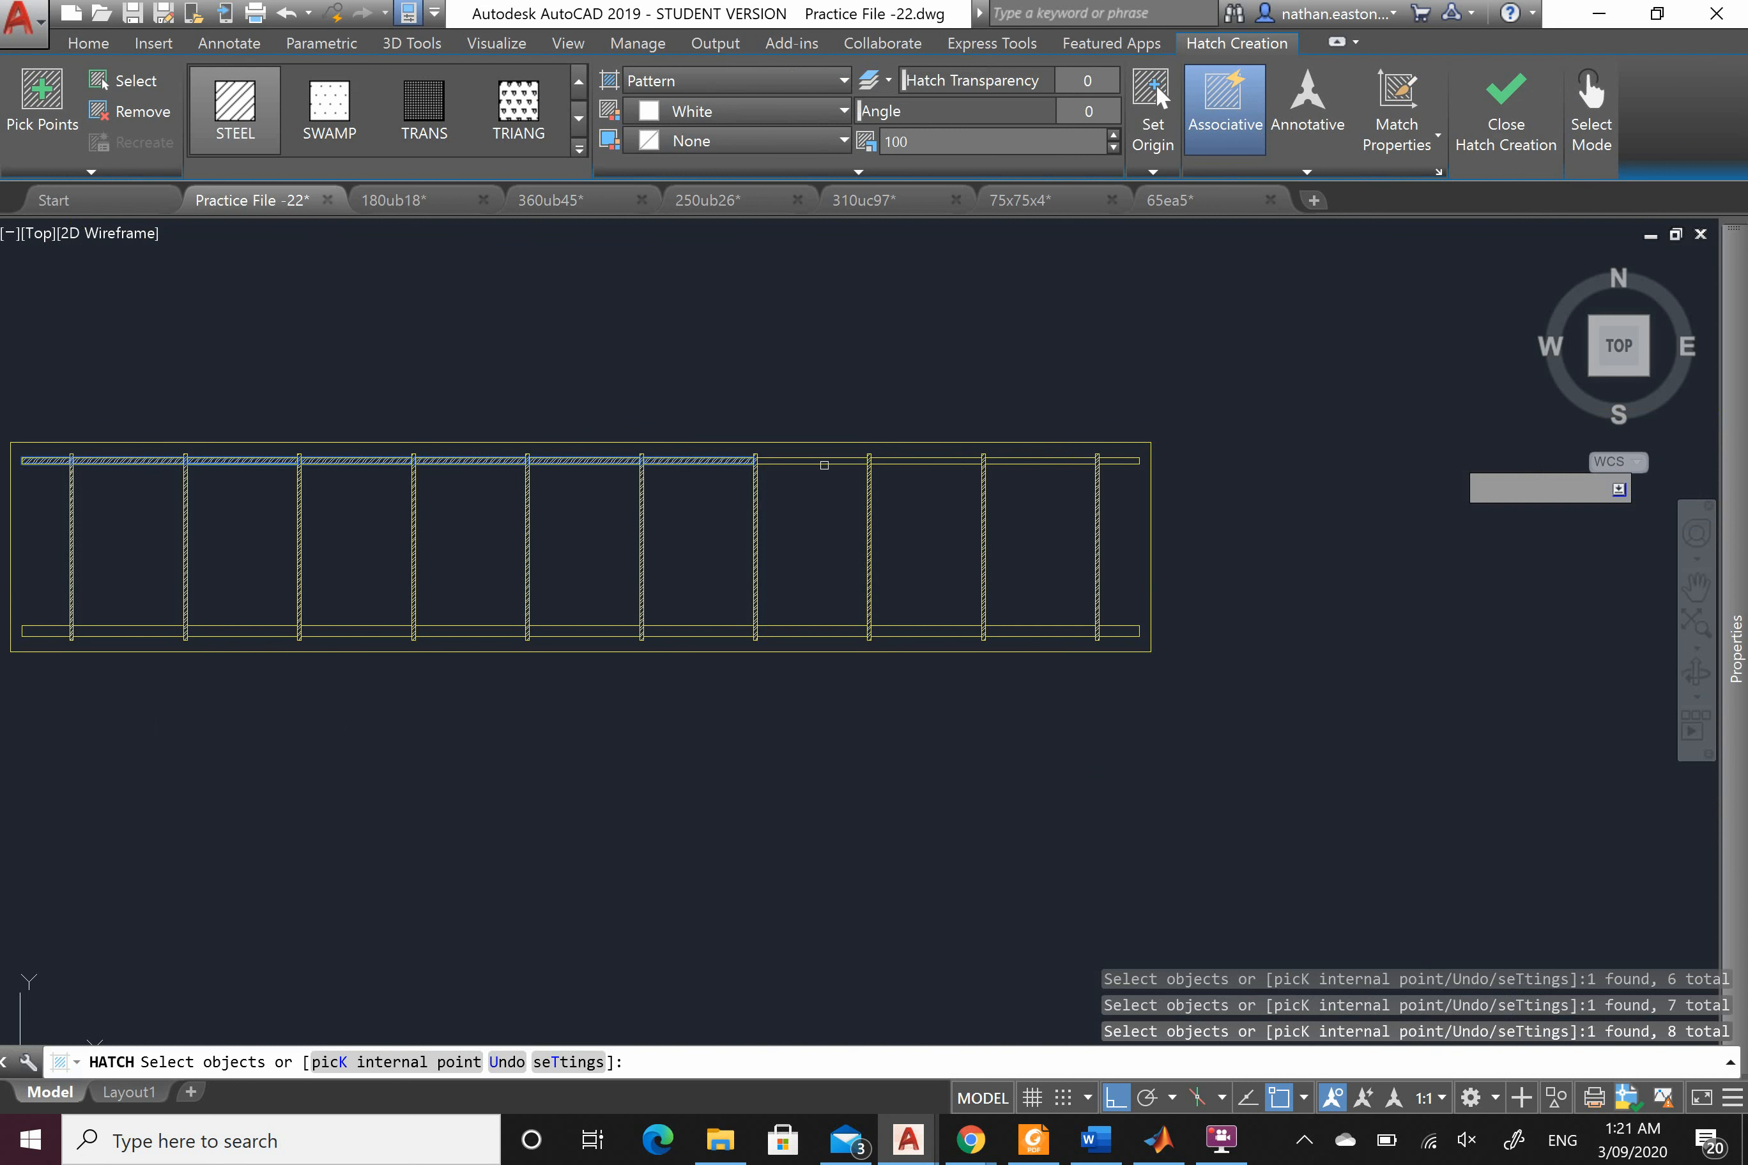
left_click(824, 465)
left_click(960, 457)
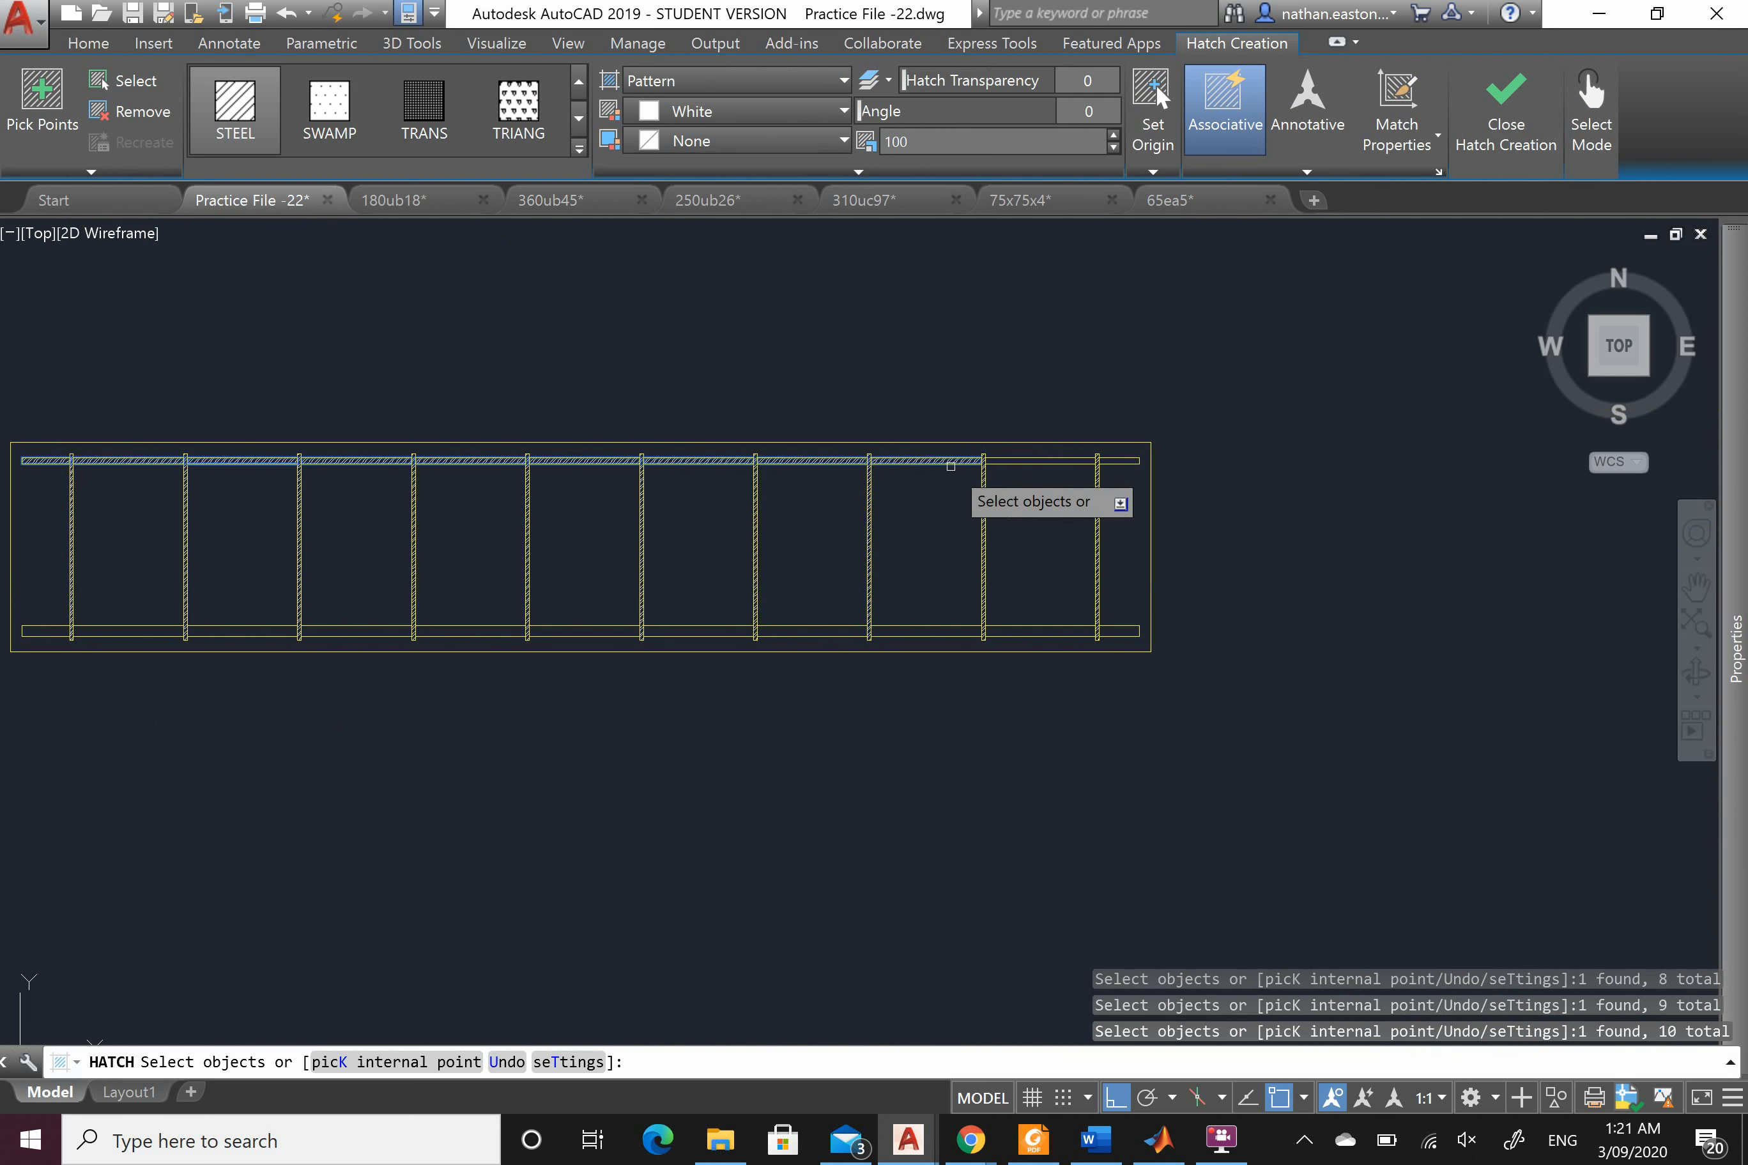
left_click(1045, 462)
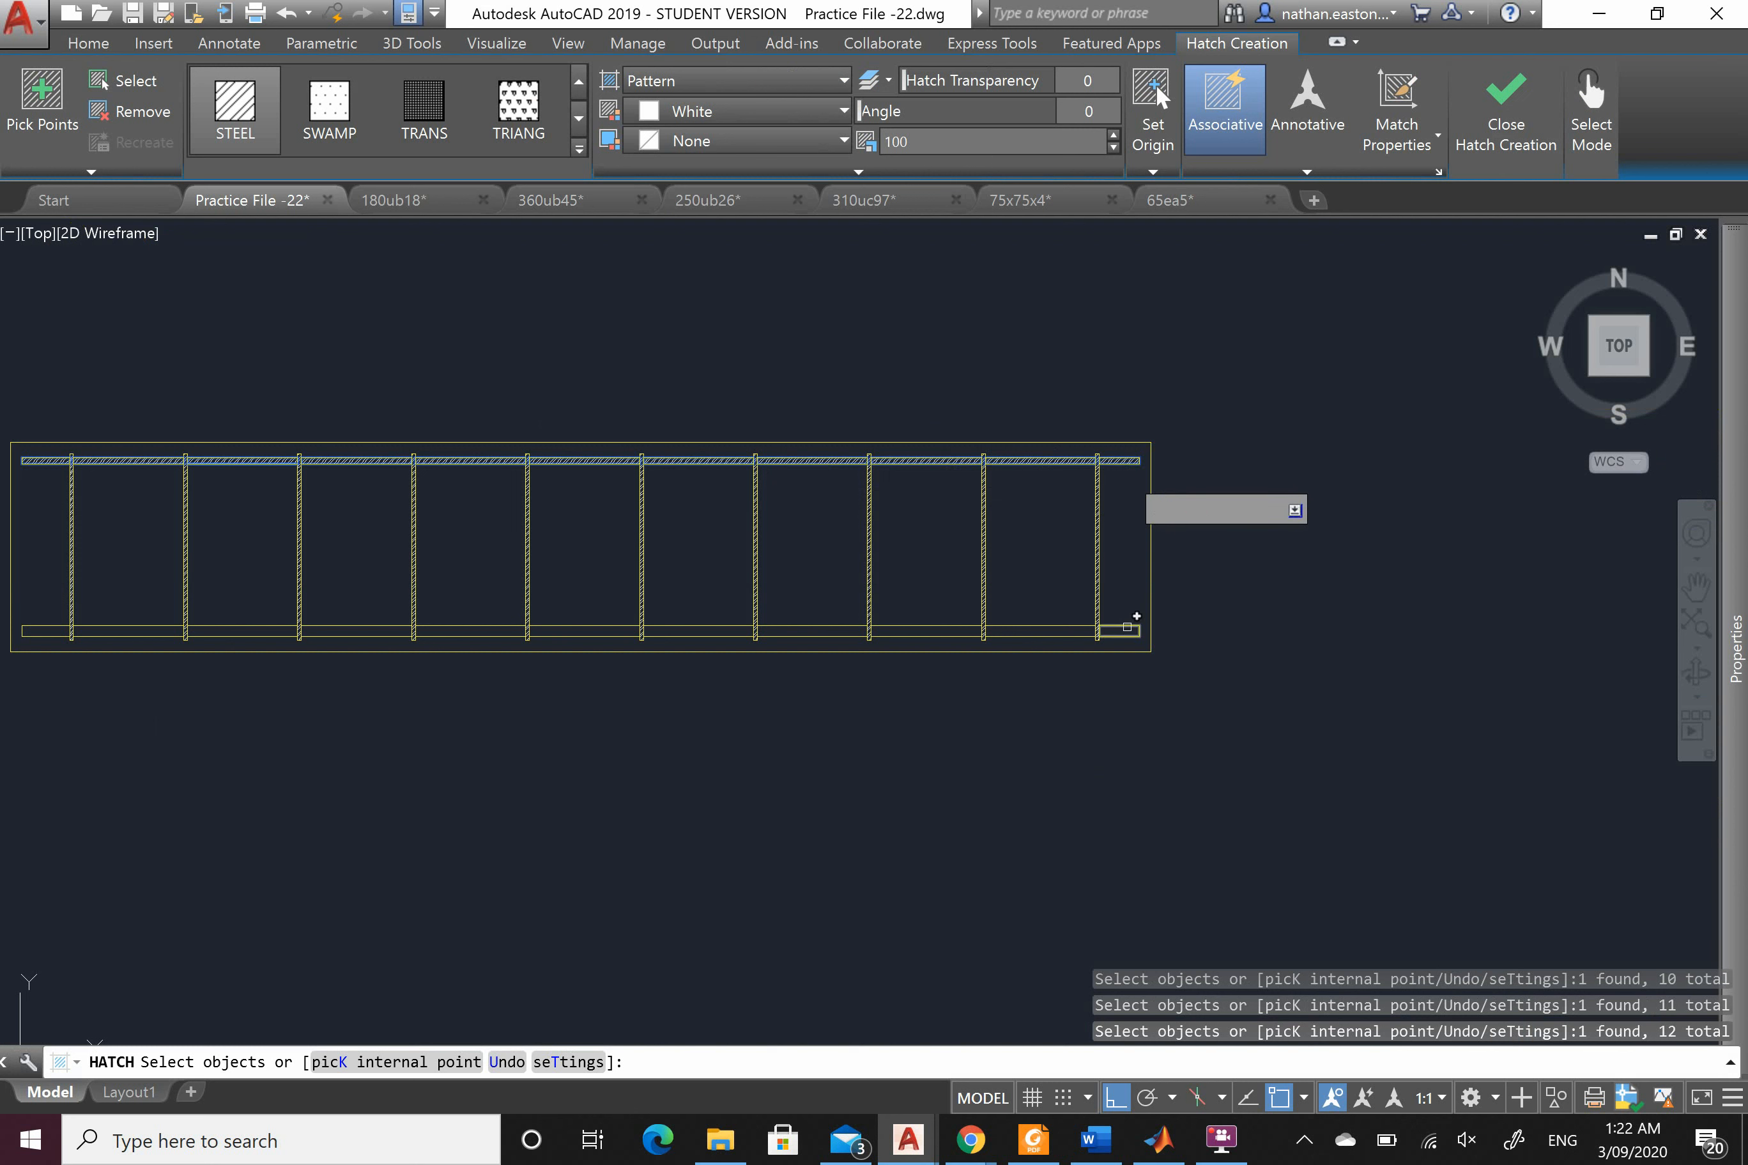
Step: Try to include all bottom-bar segments, from the right end to the left, in the same hatch, and undo the whole hatch
left_click(1127, 629)
left_click(1030, 630)
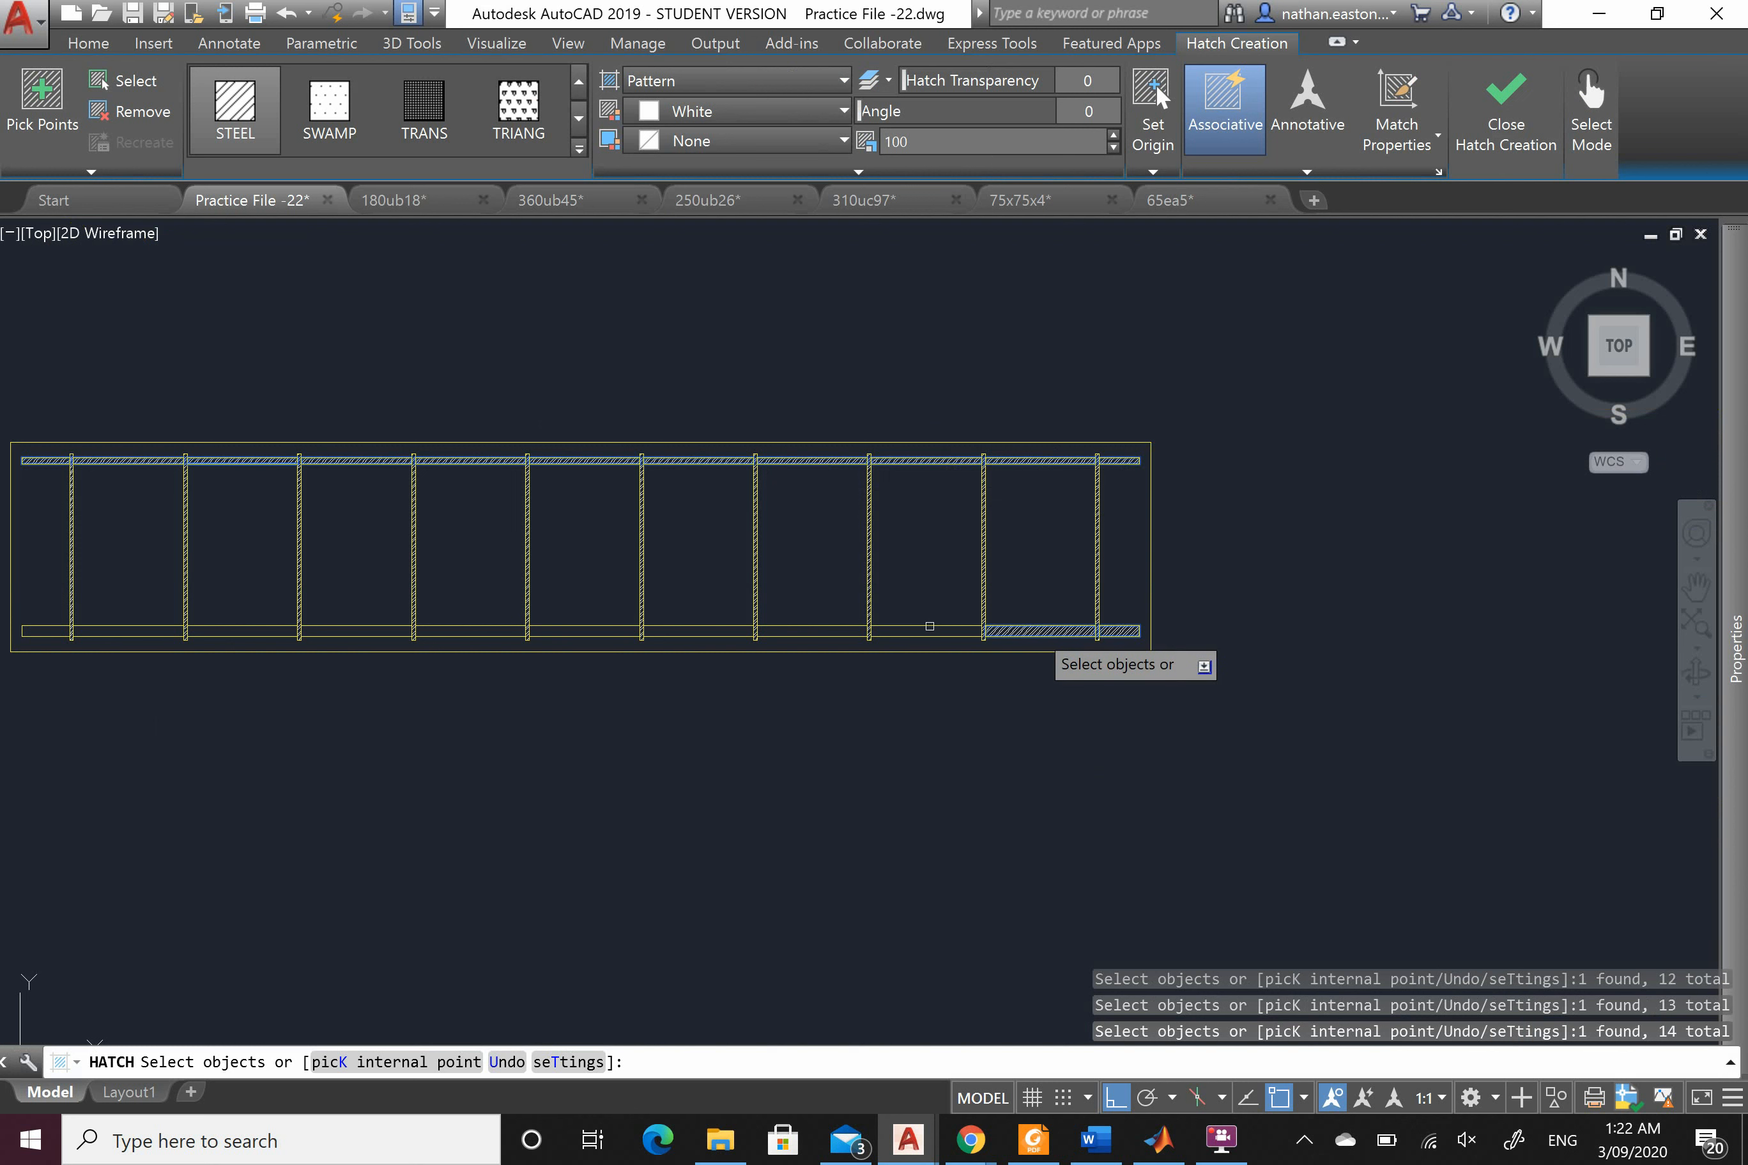
left_click(929, 628)
left_click(828, 628)
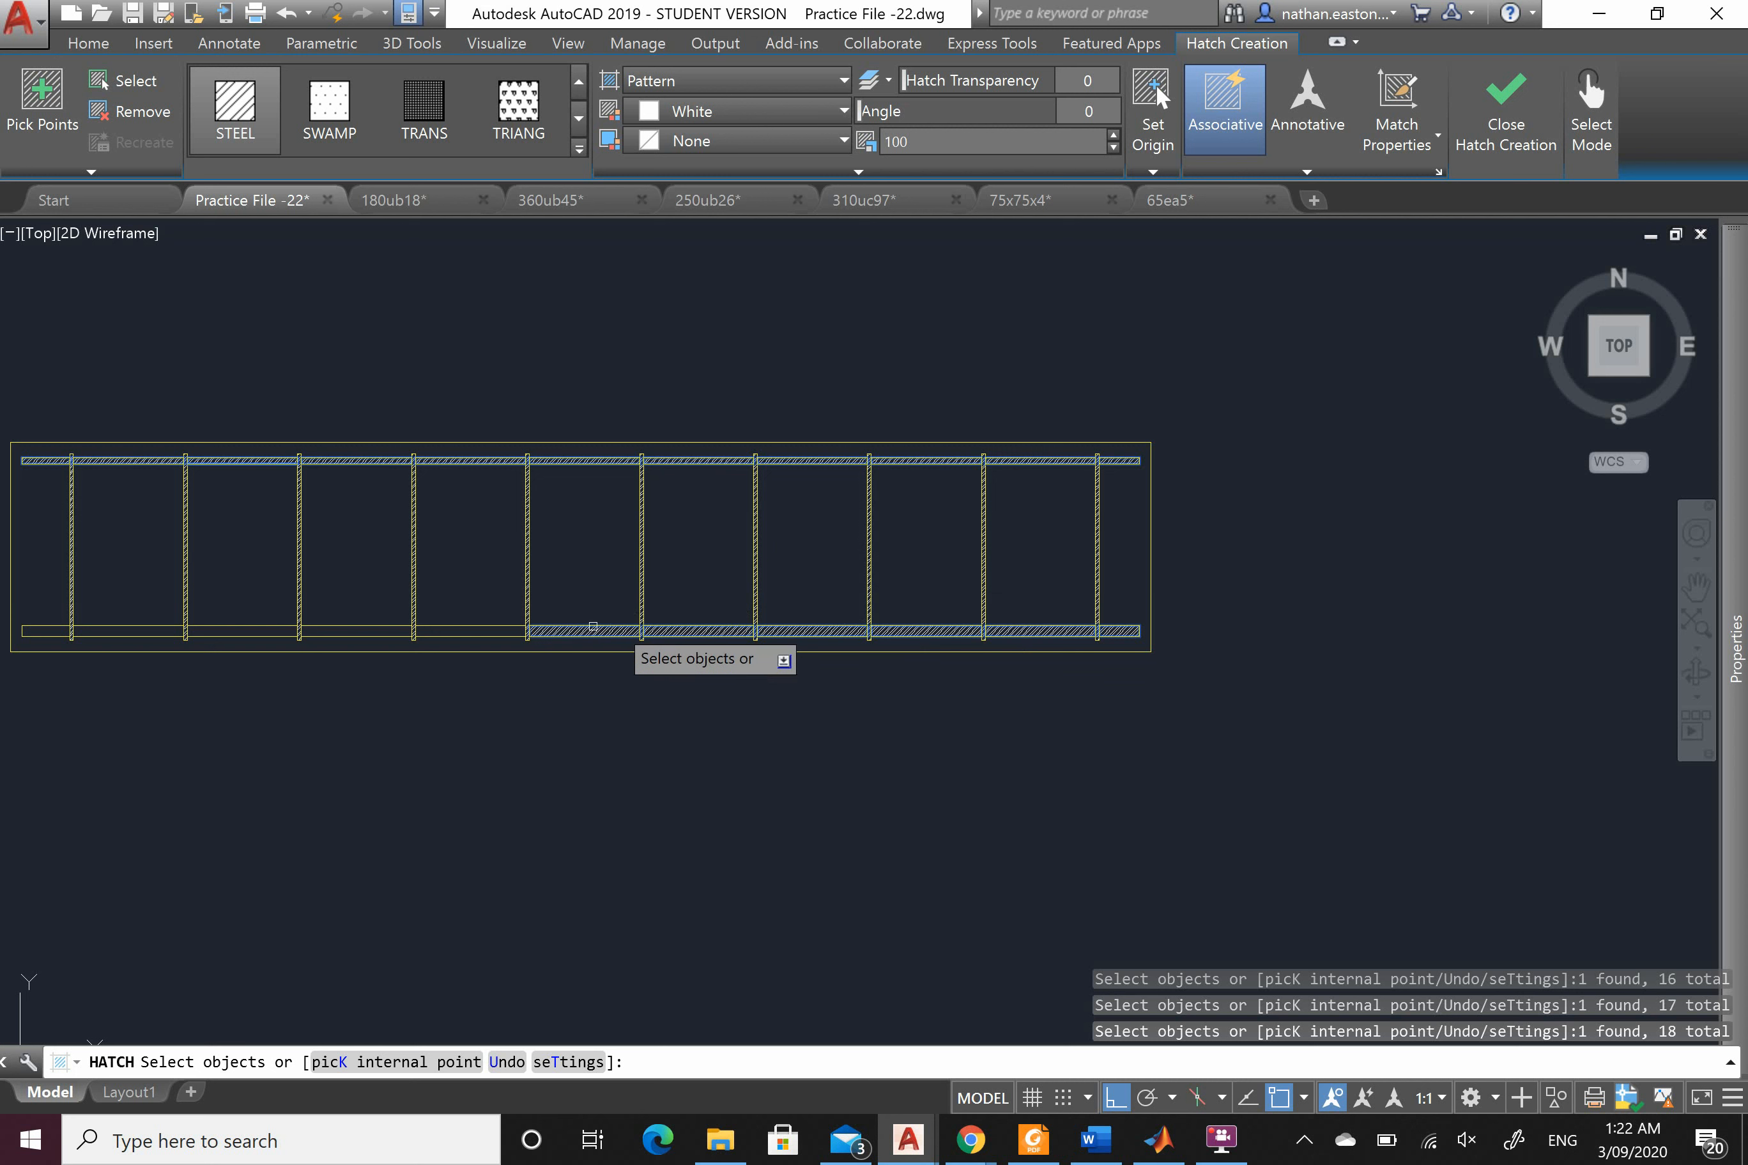
left_click(469, 626)
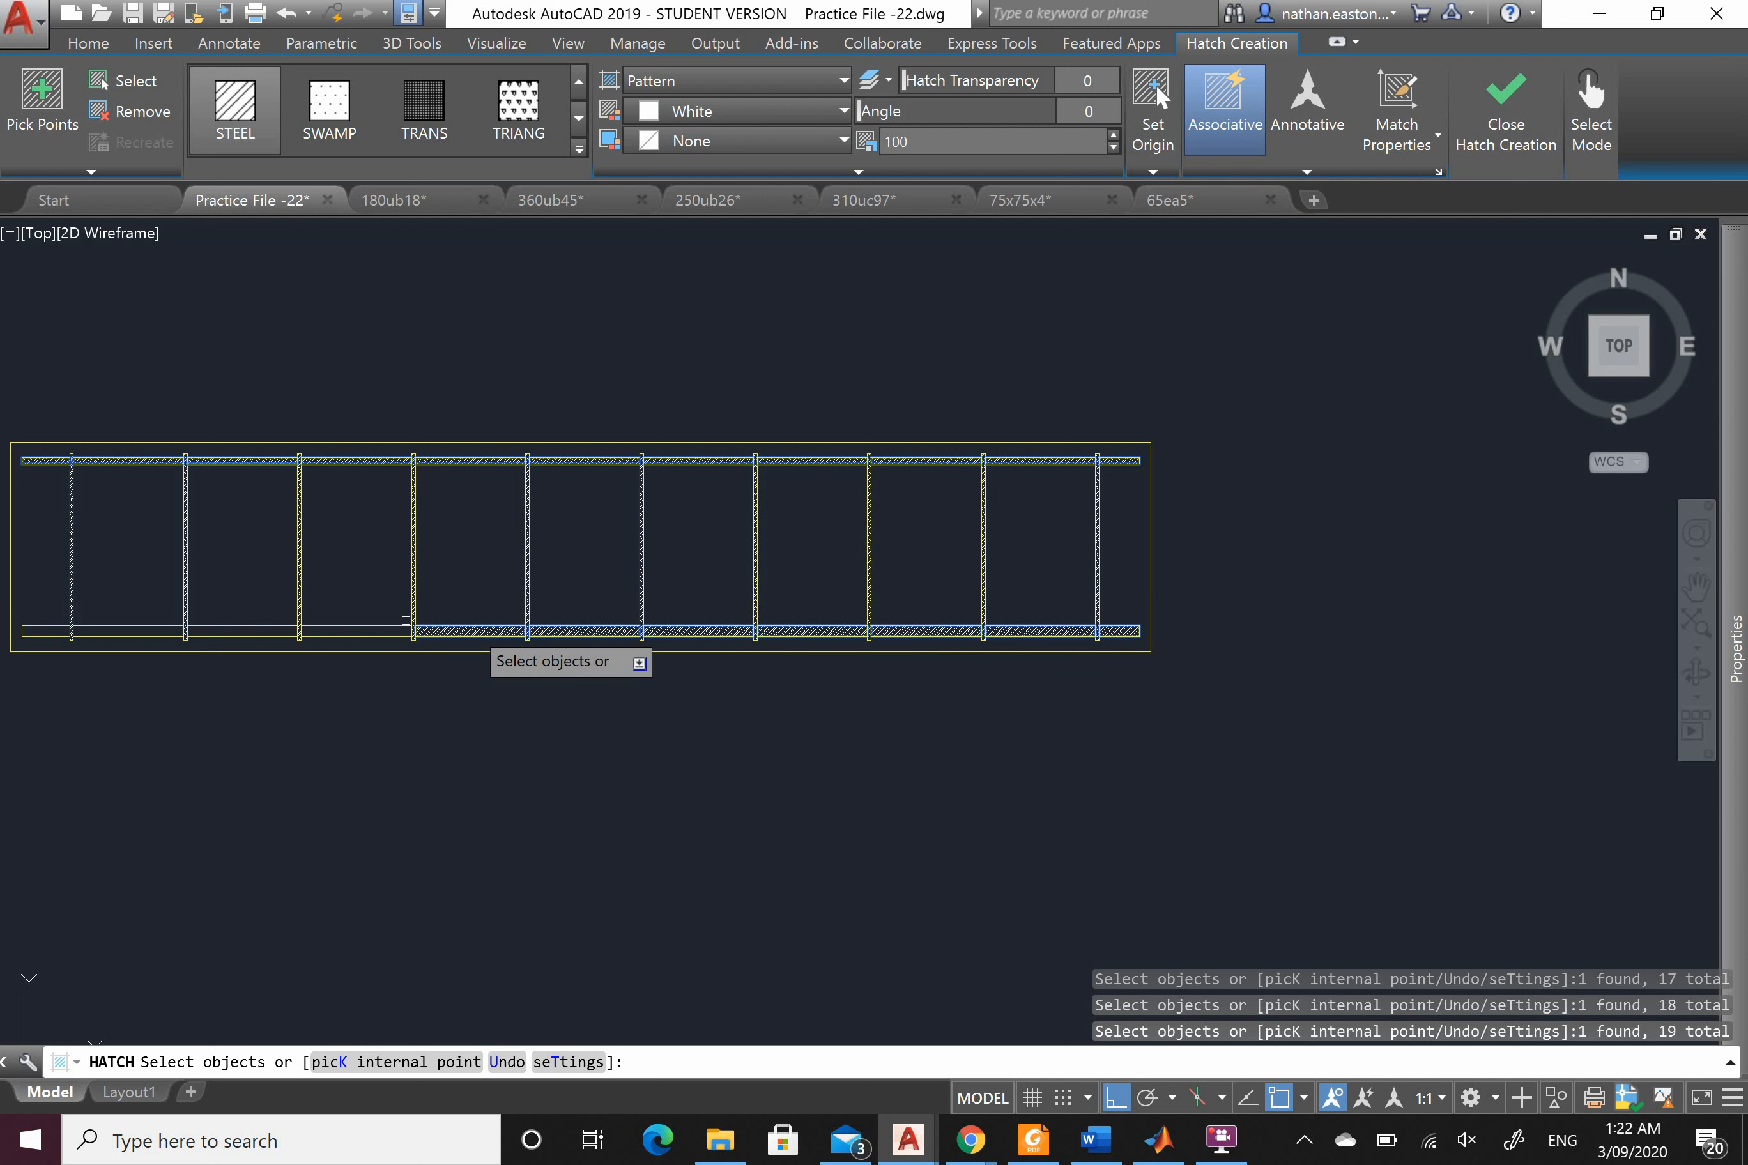
left_click(369, 624)
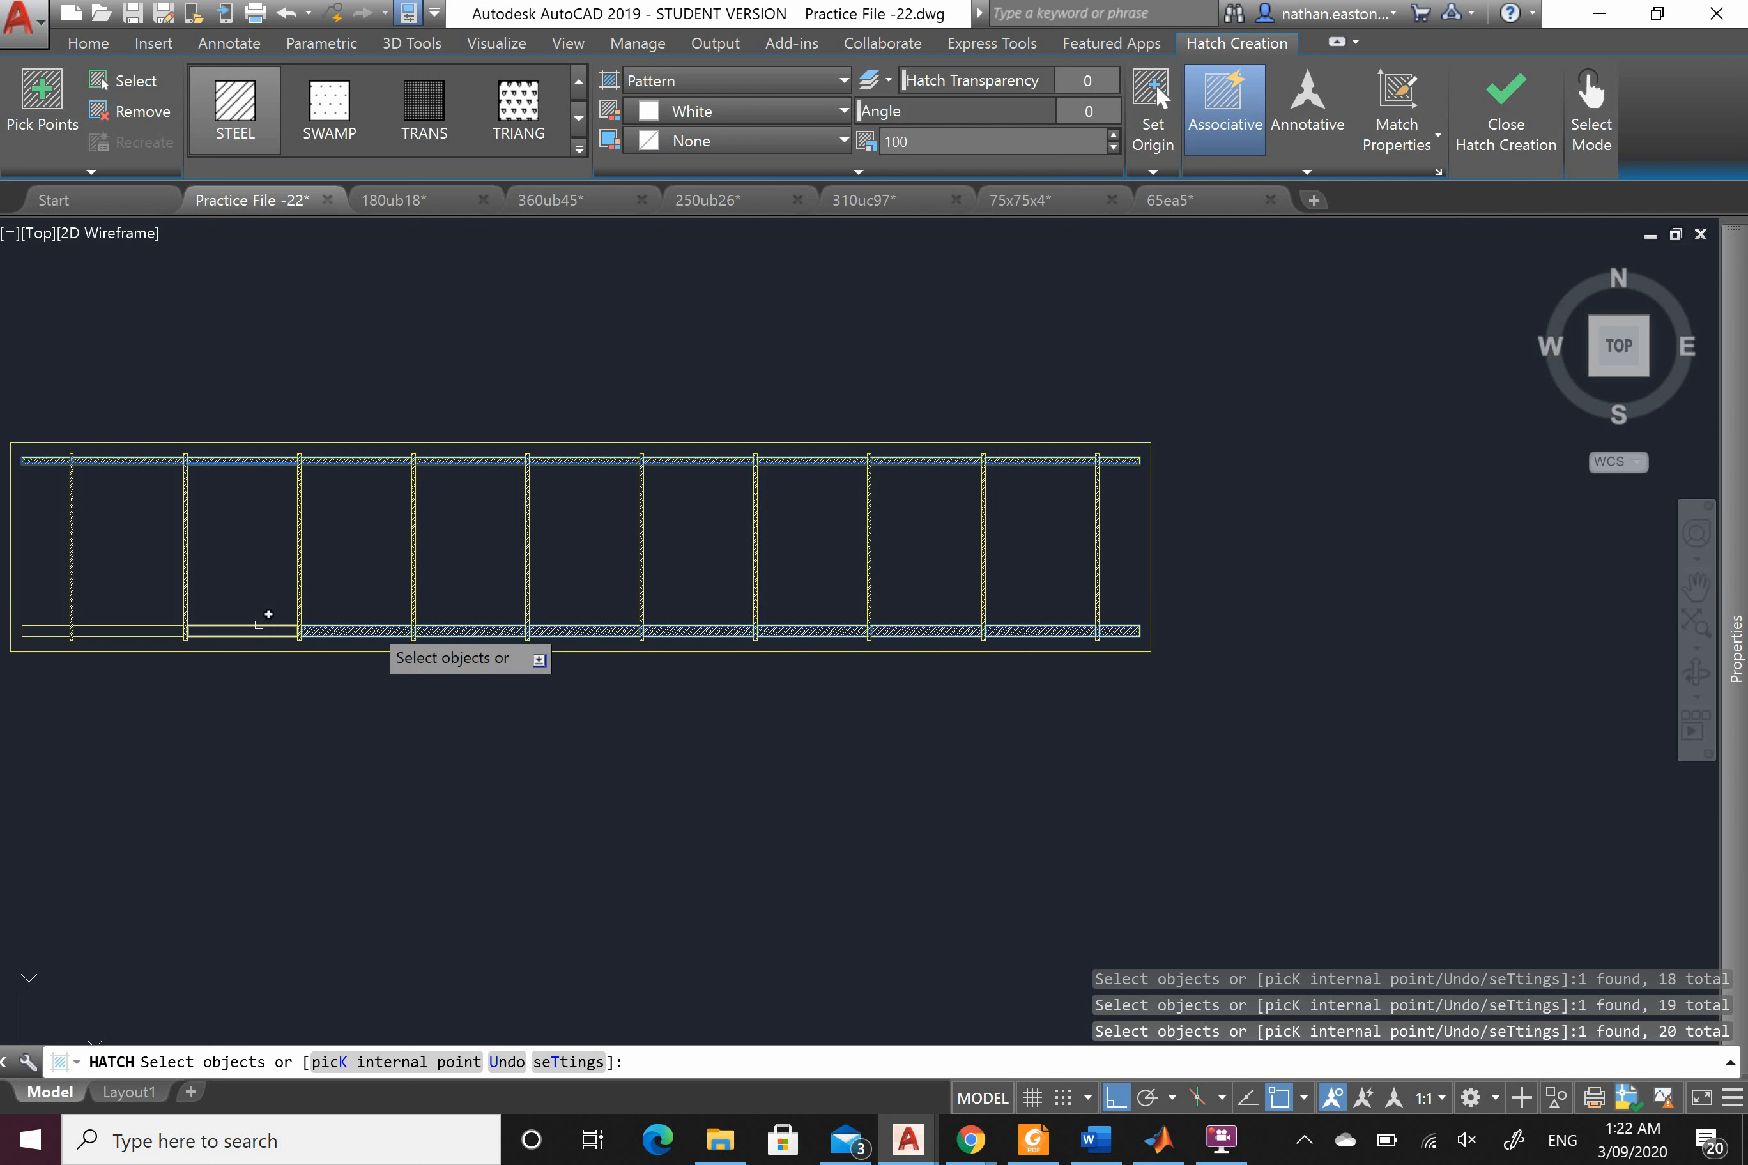
left_click(259, 629)
left_click(97, 624)
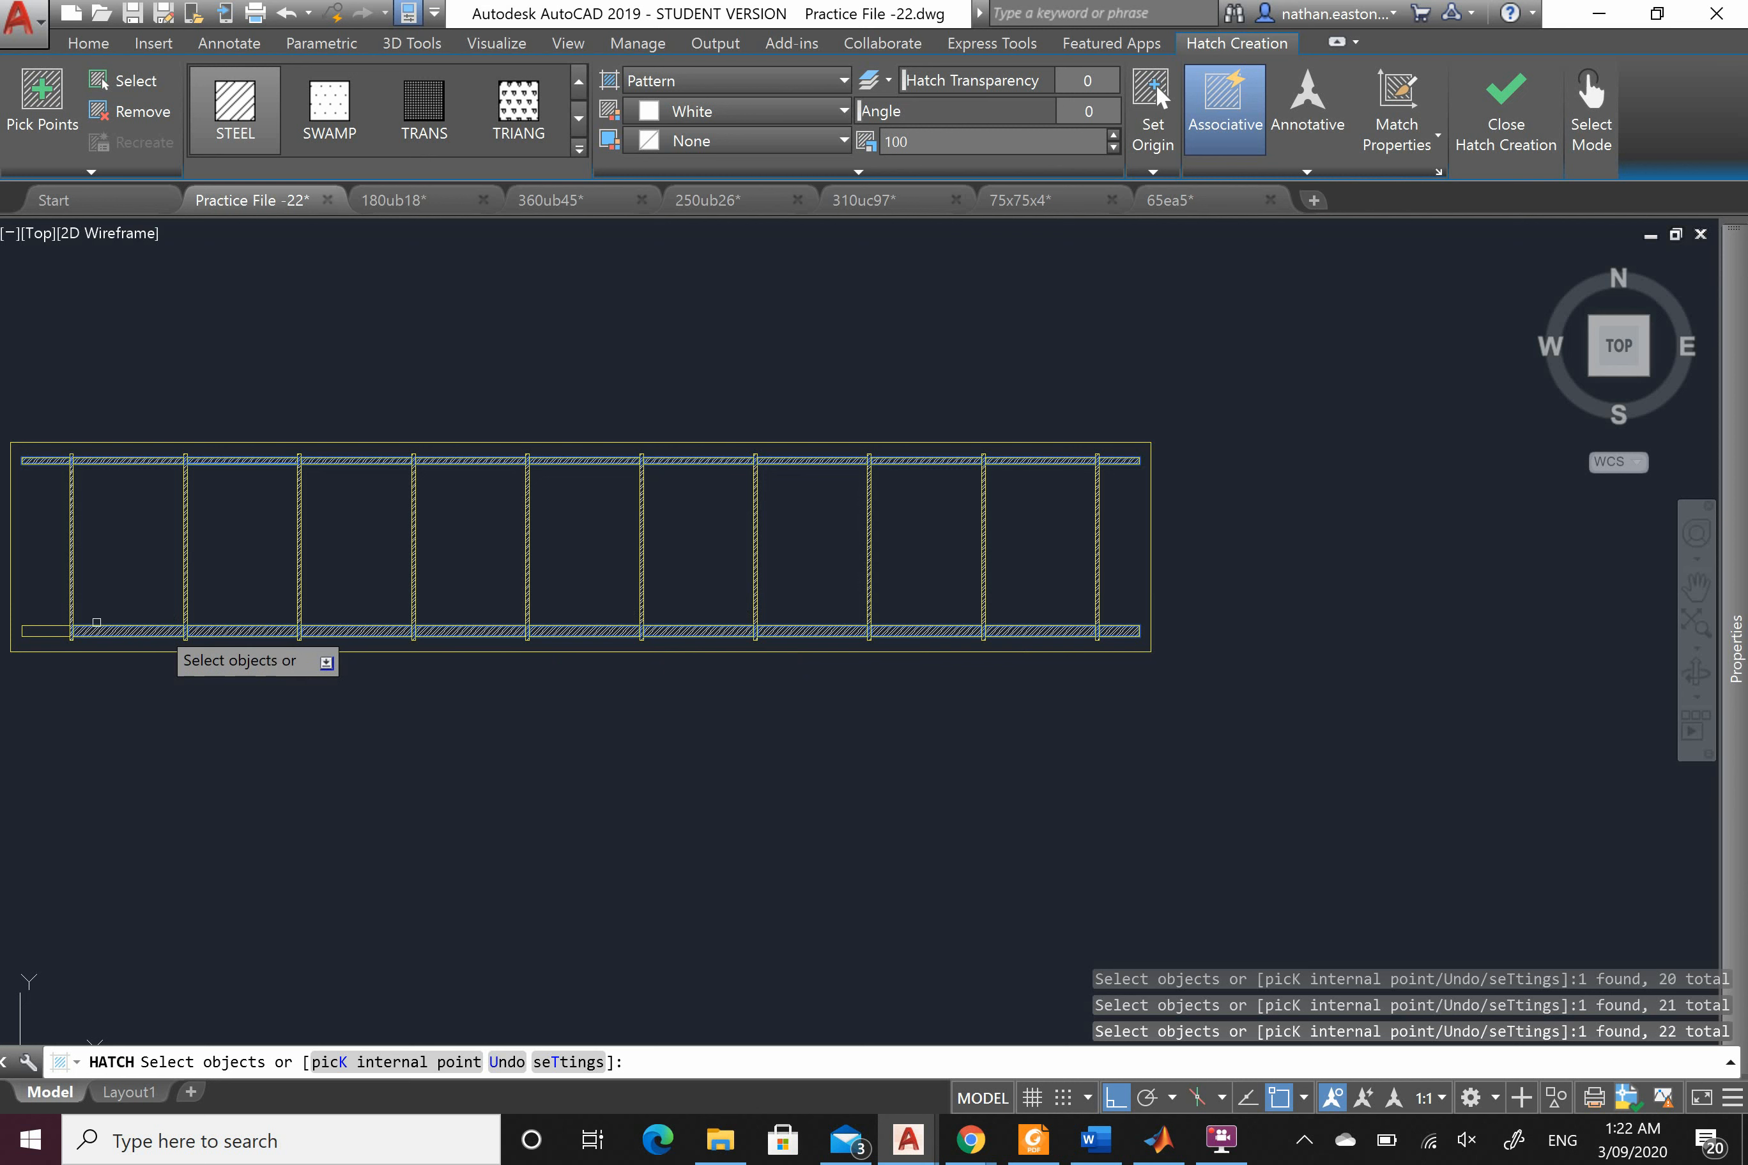
left_click(58, 622)
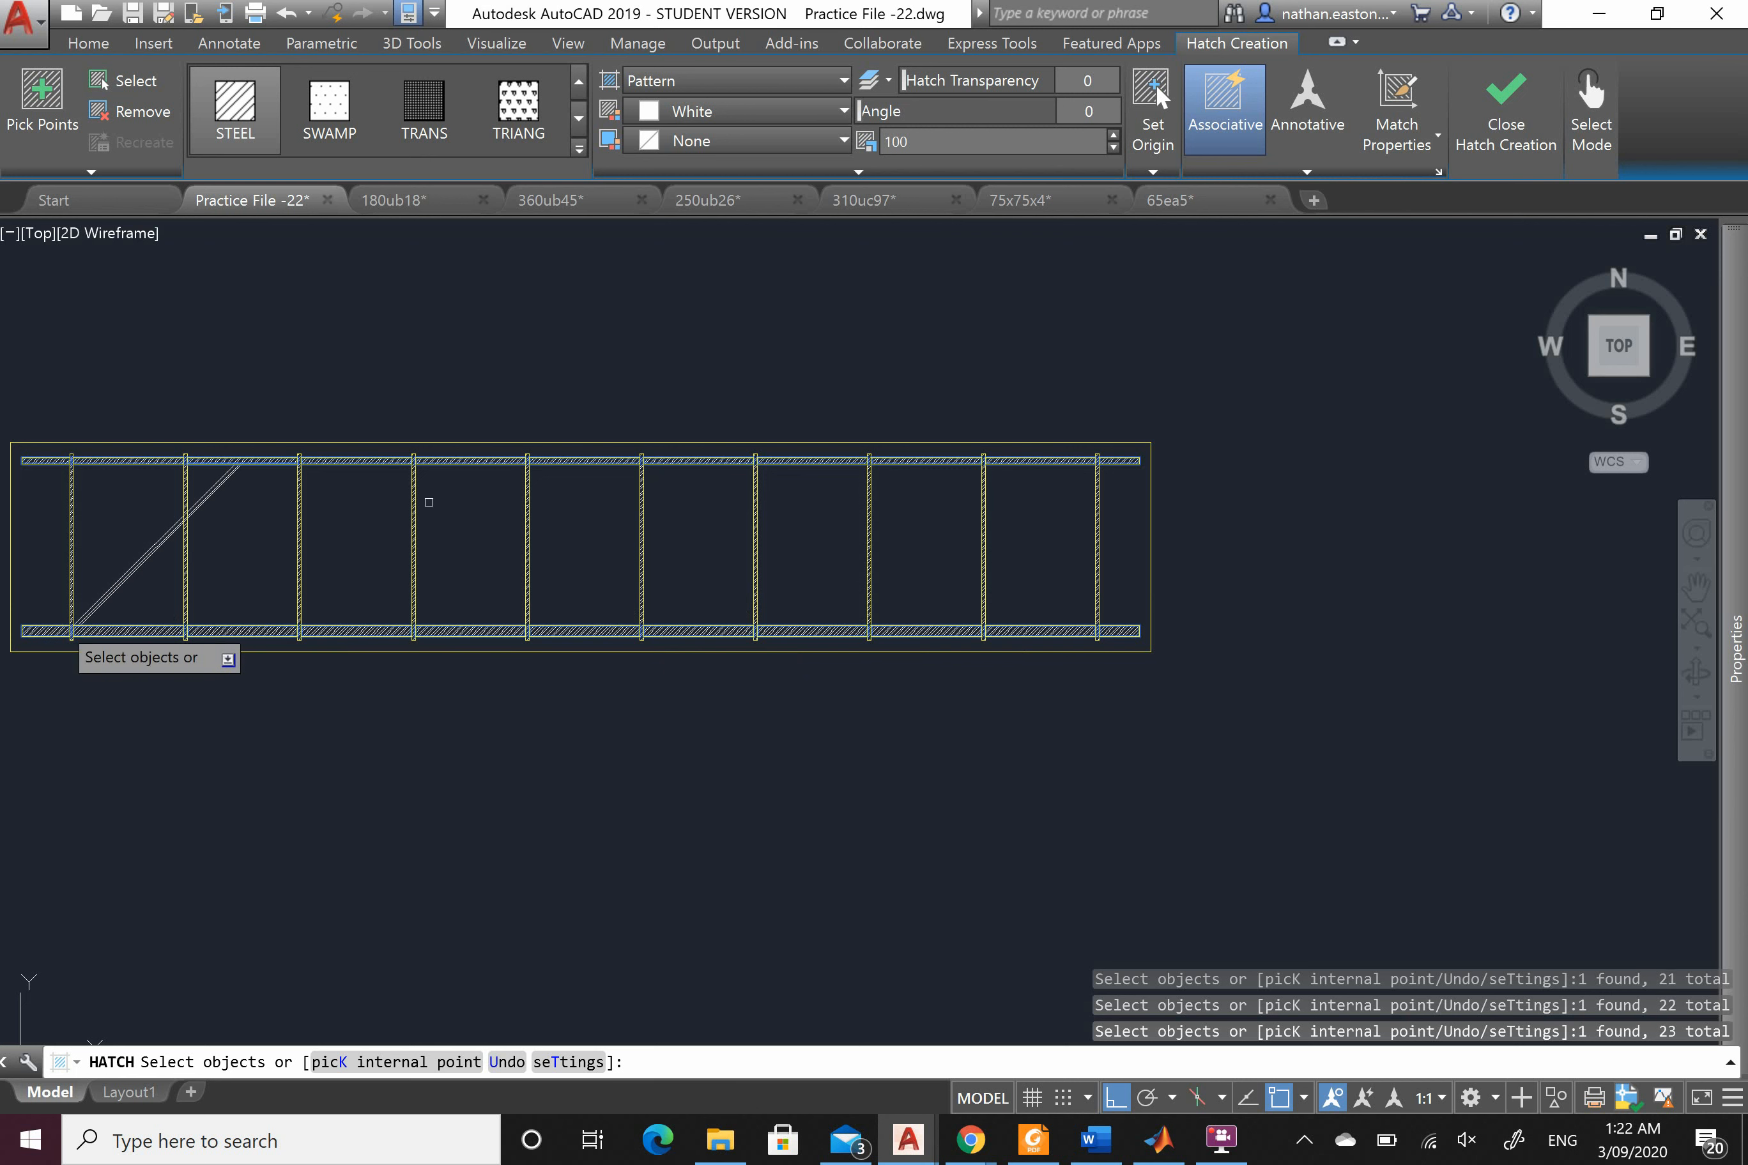
key("Escape")
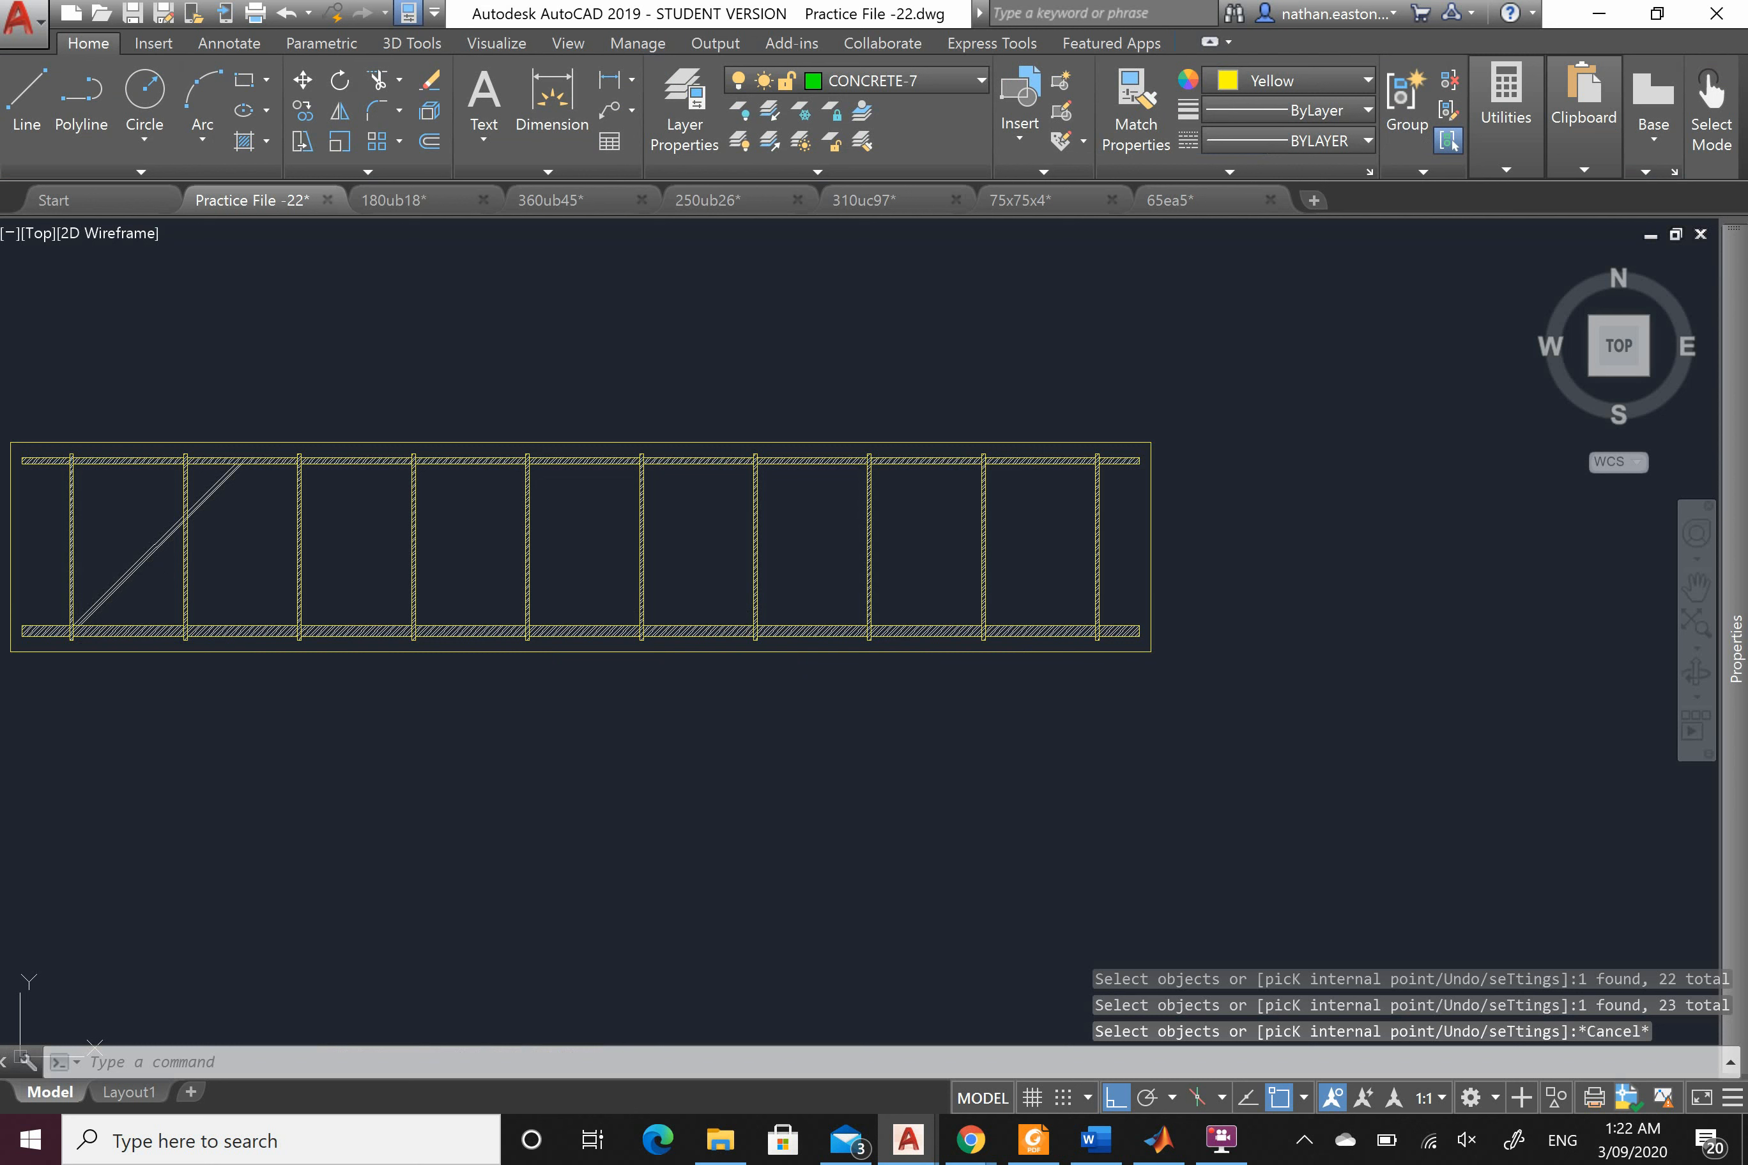
key("ctrl+z")
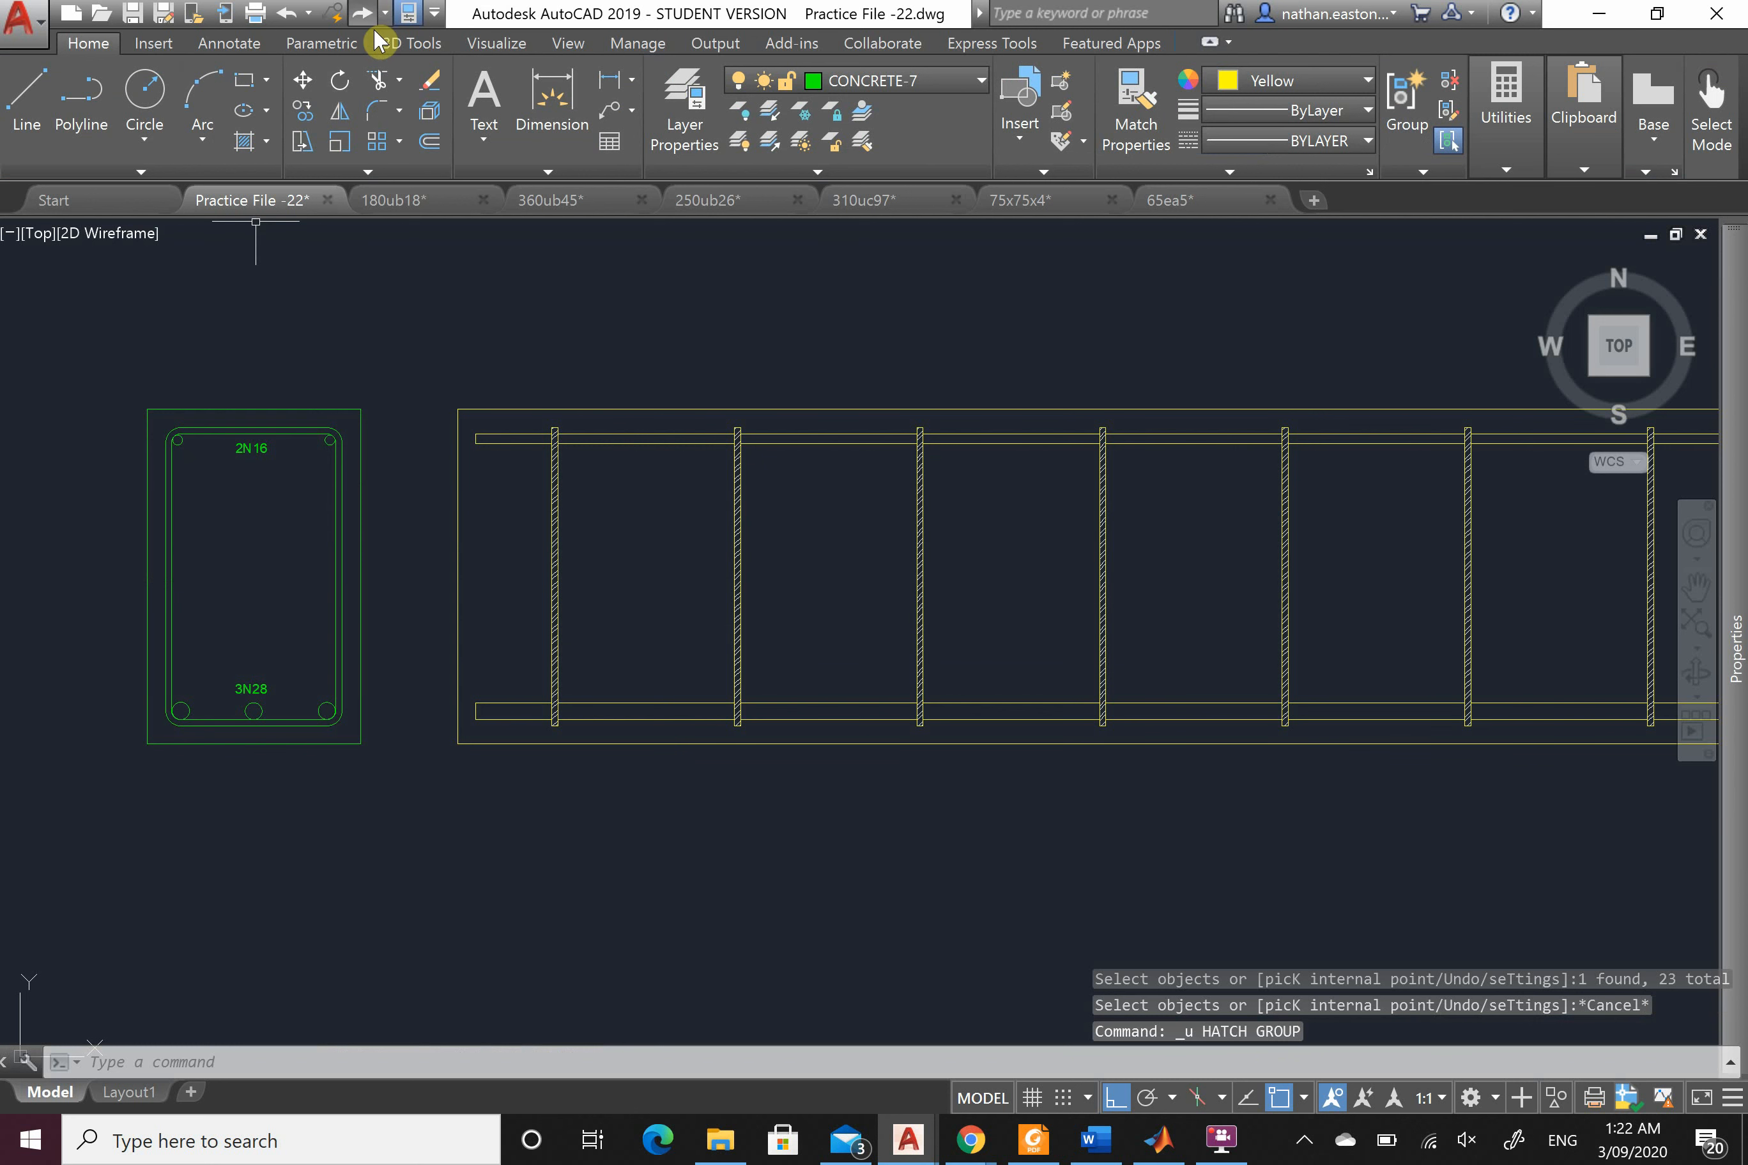
Step: Start a STEEL pattern hatch and select the top-bar segments from the beam's left end to the seventh stirrup
left_click(243, 141)
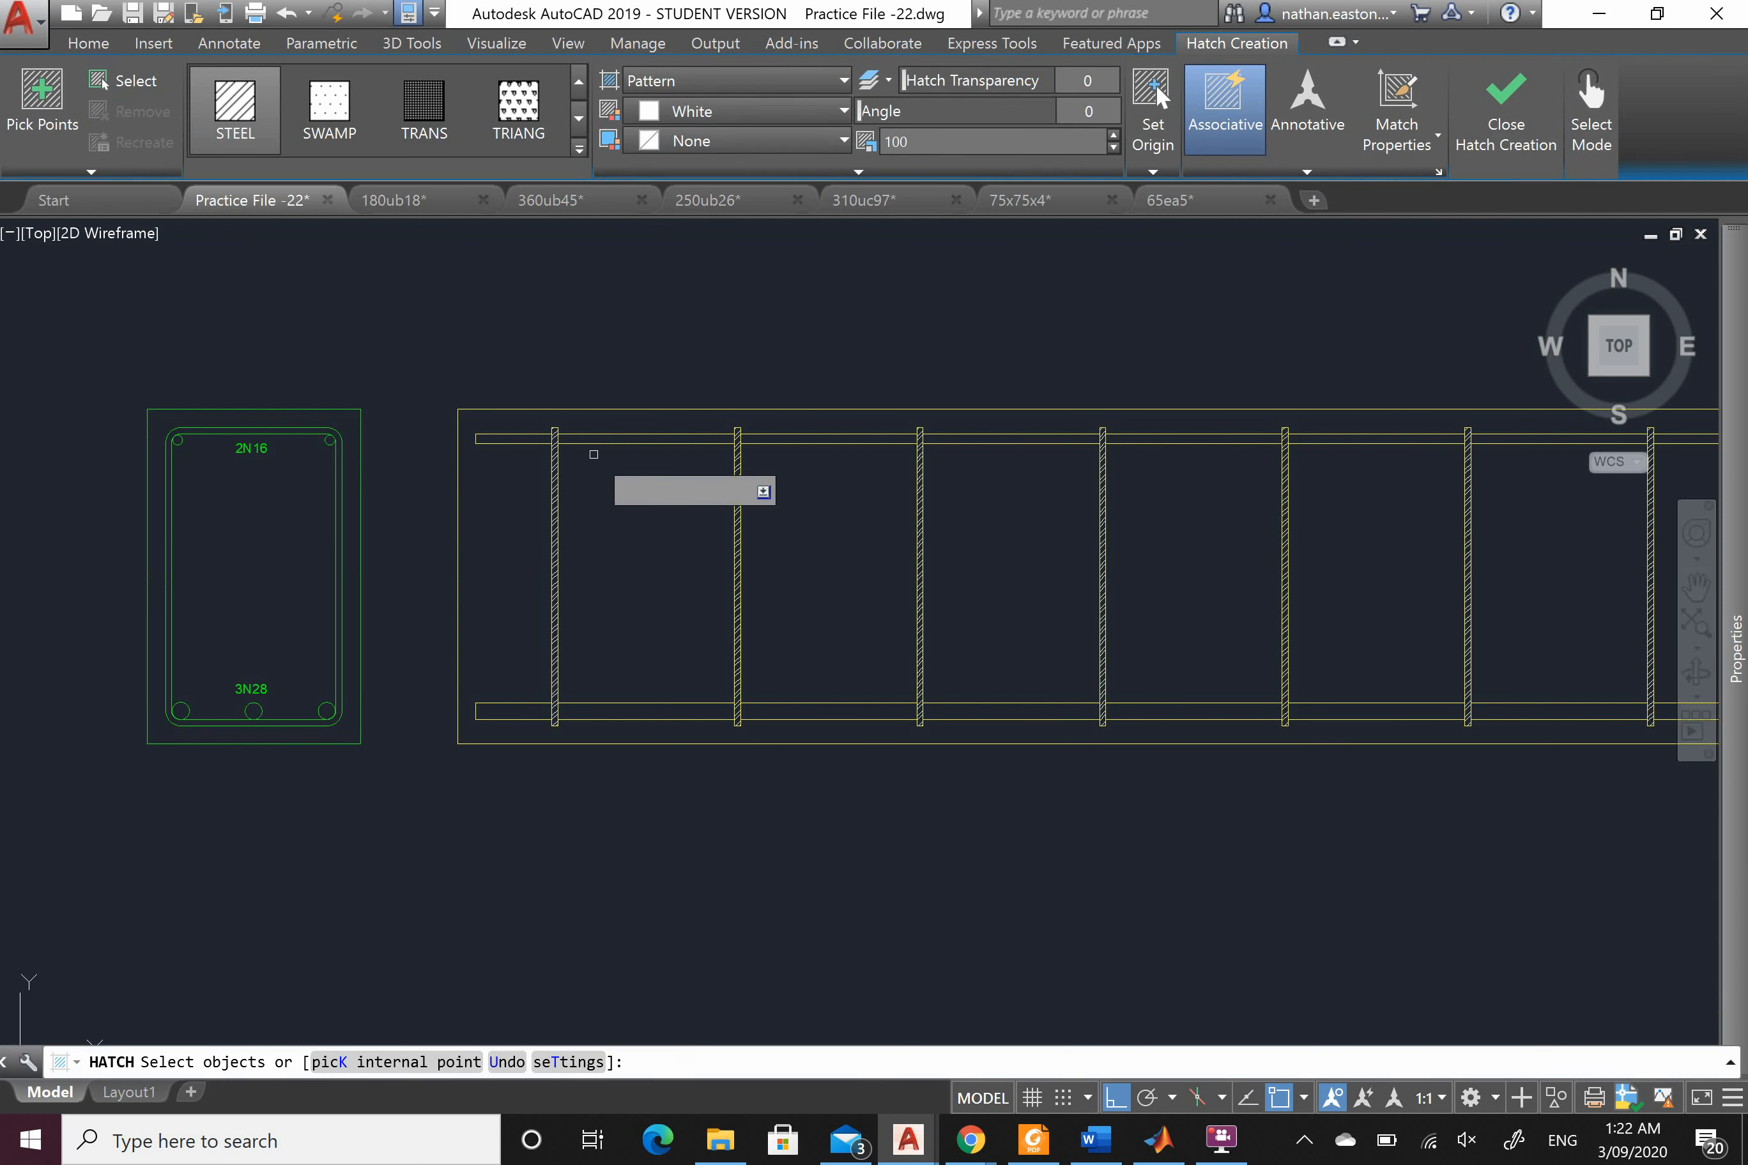
left_click(639, 433)
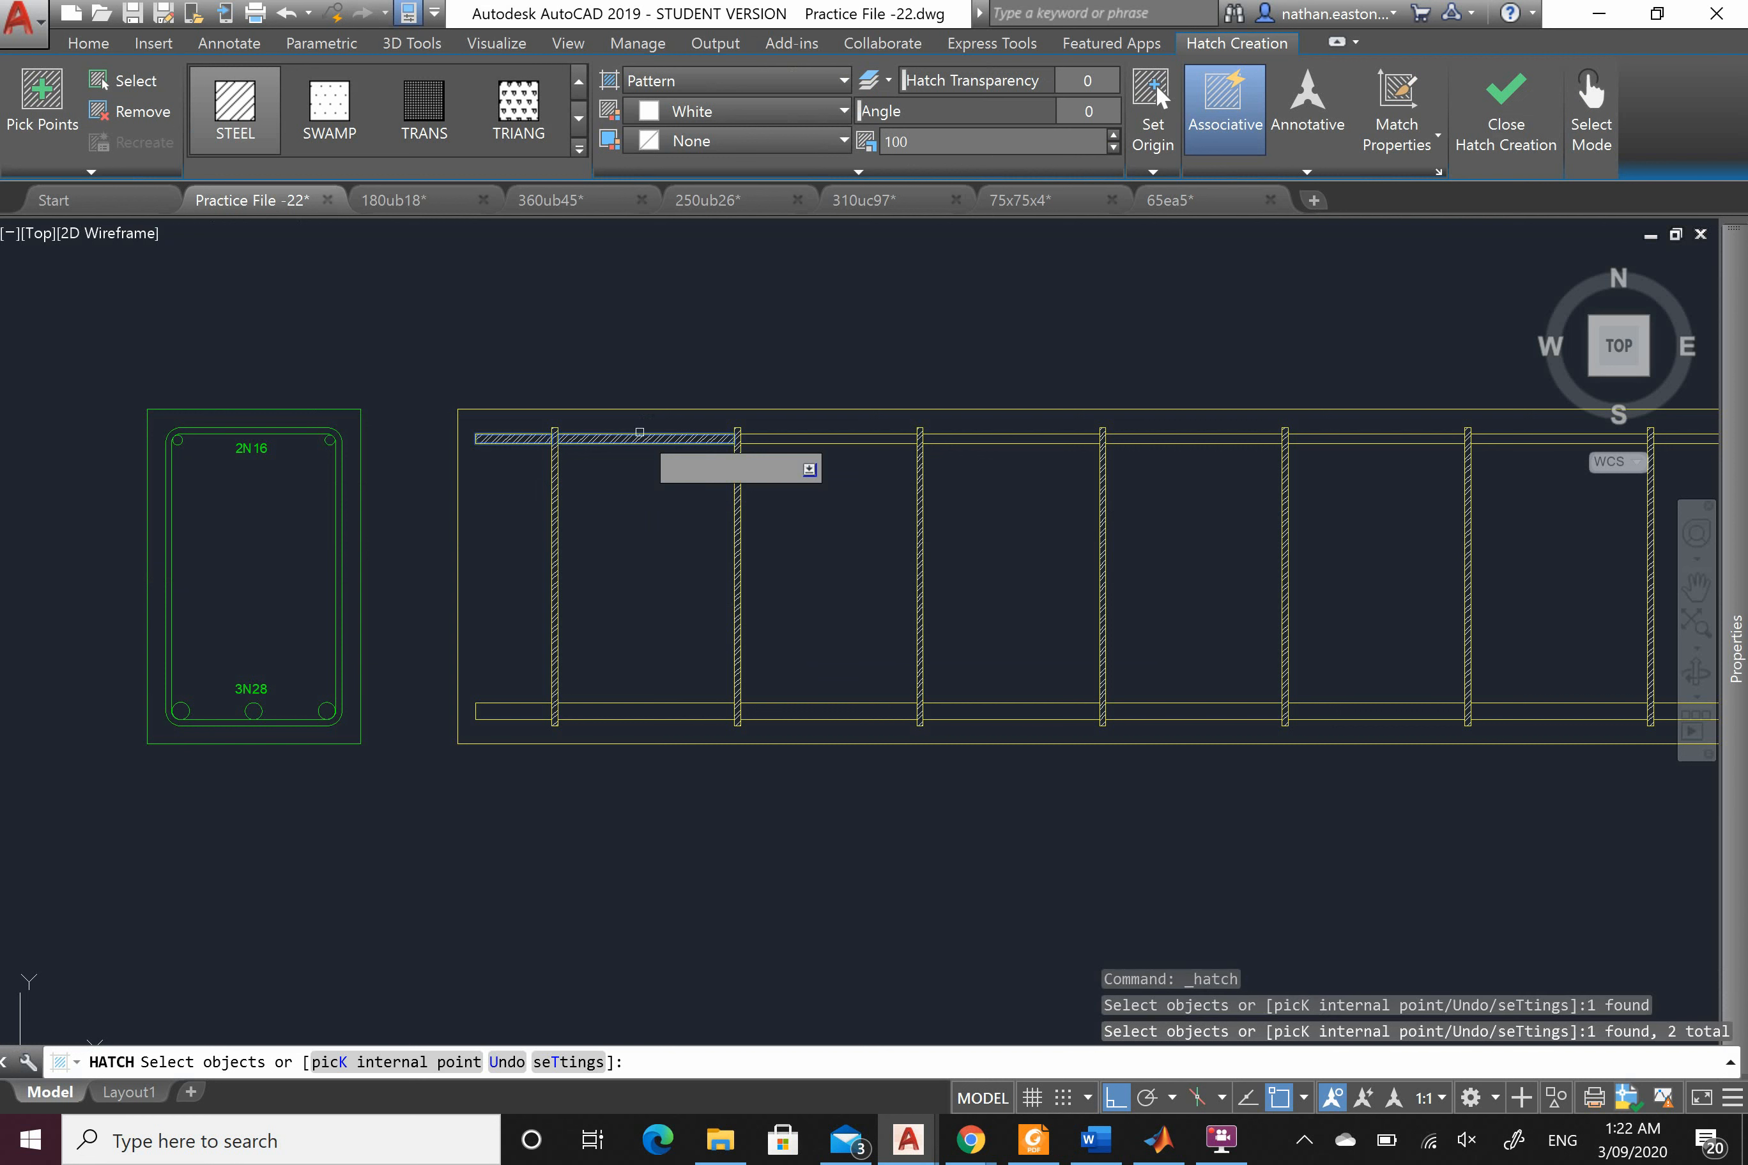
left_click(778, 437)
left_click(987, 439)
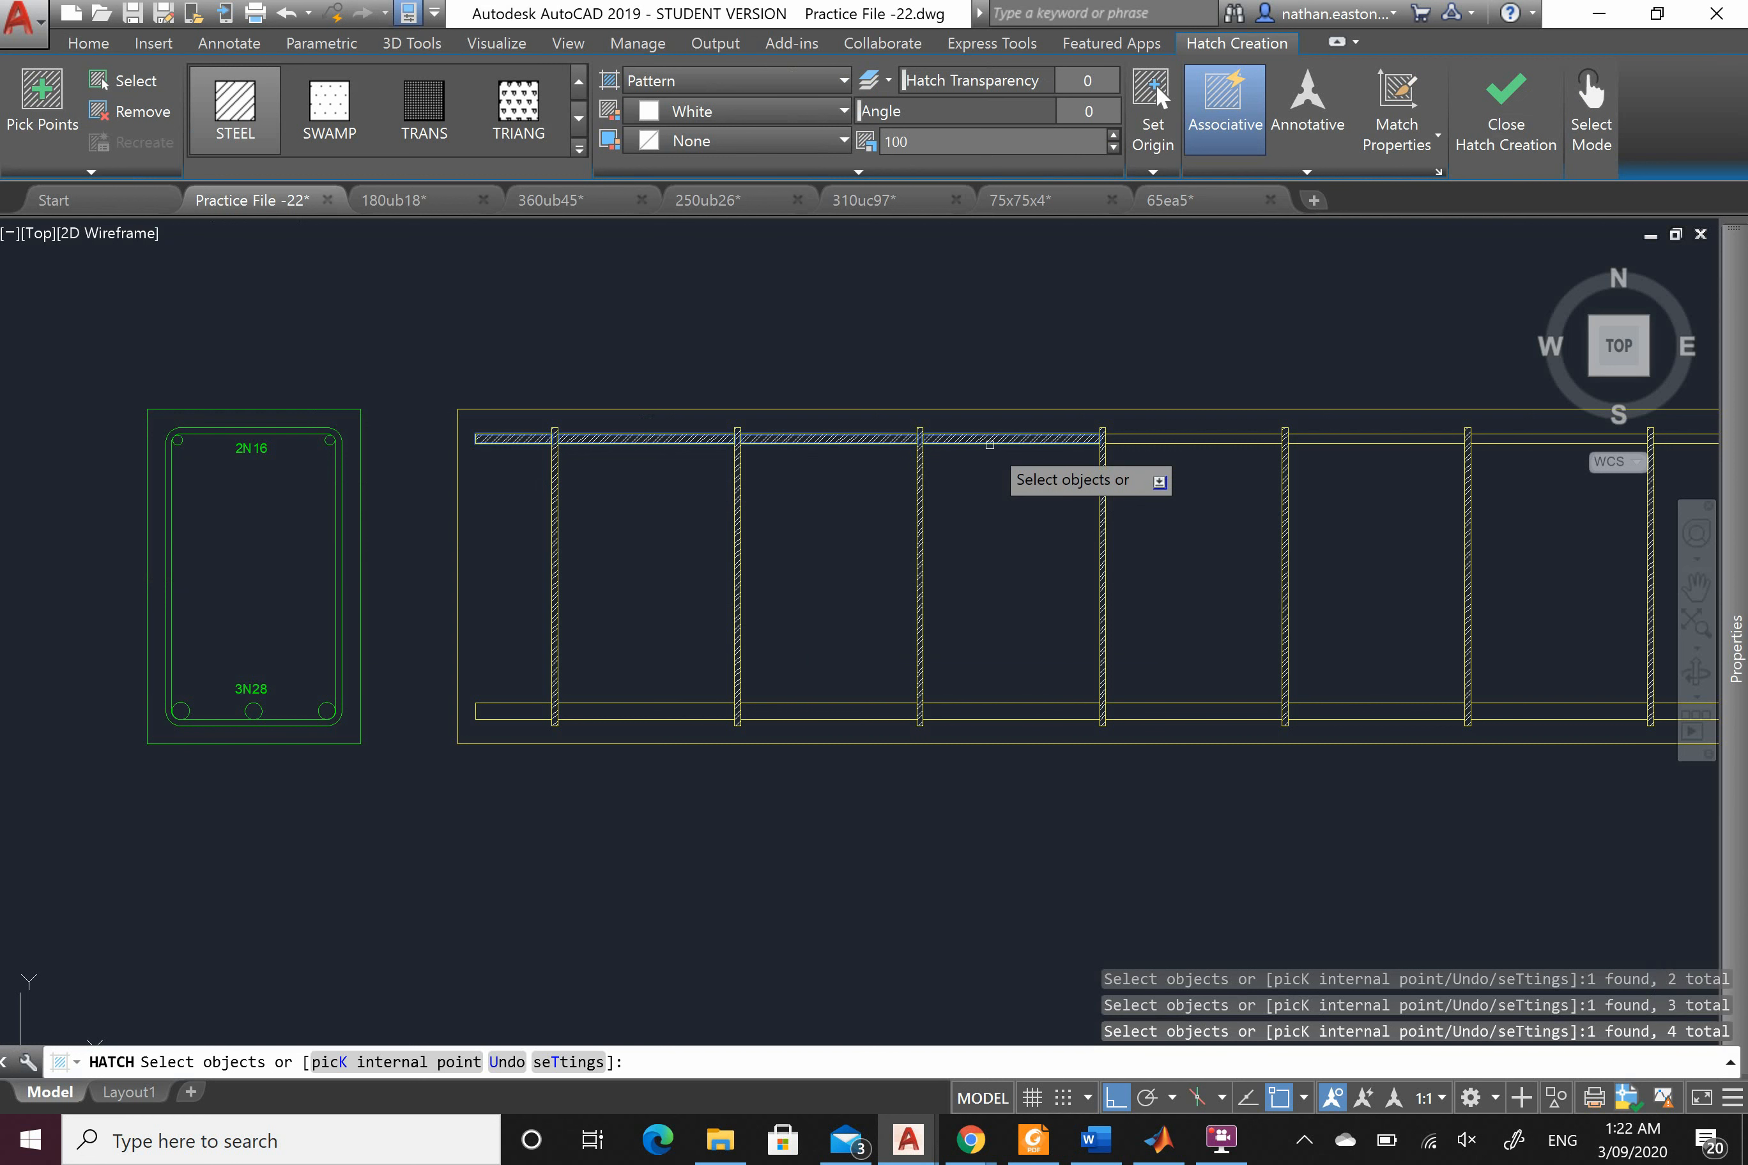
left_click(1145, 447)
left_click(1355, 433)
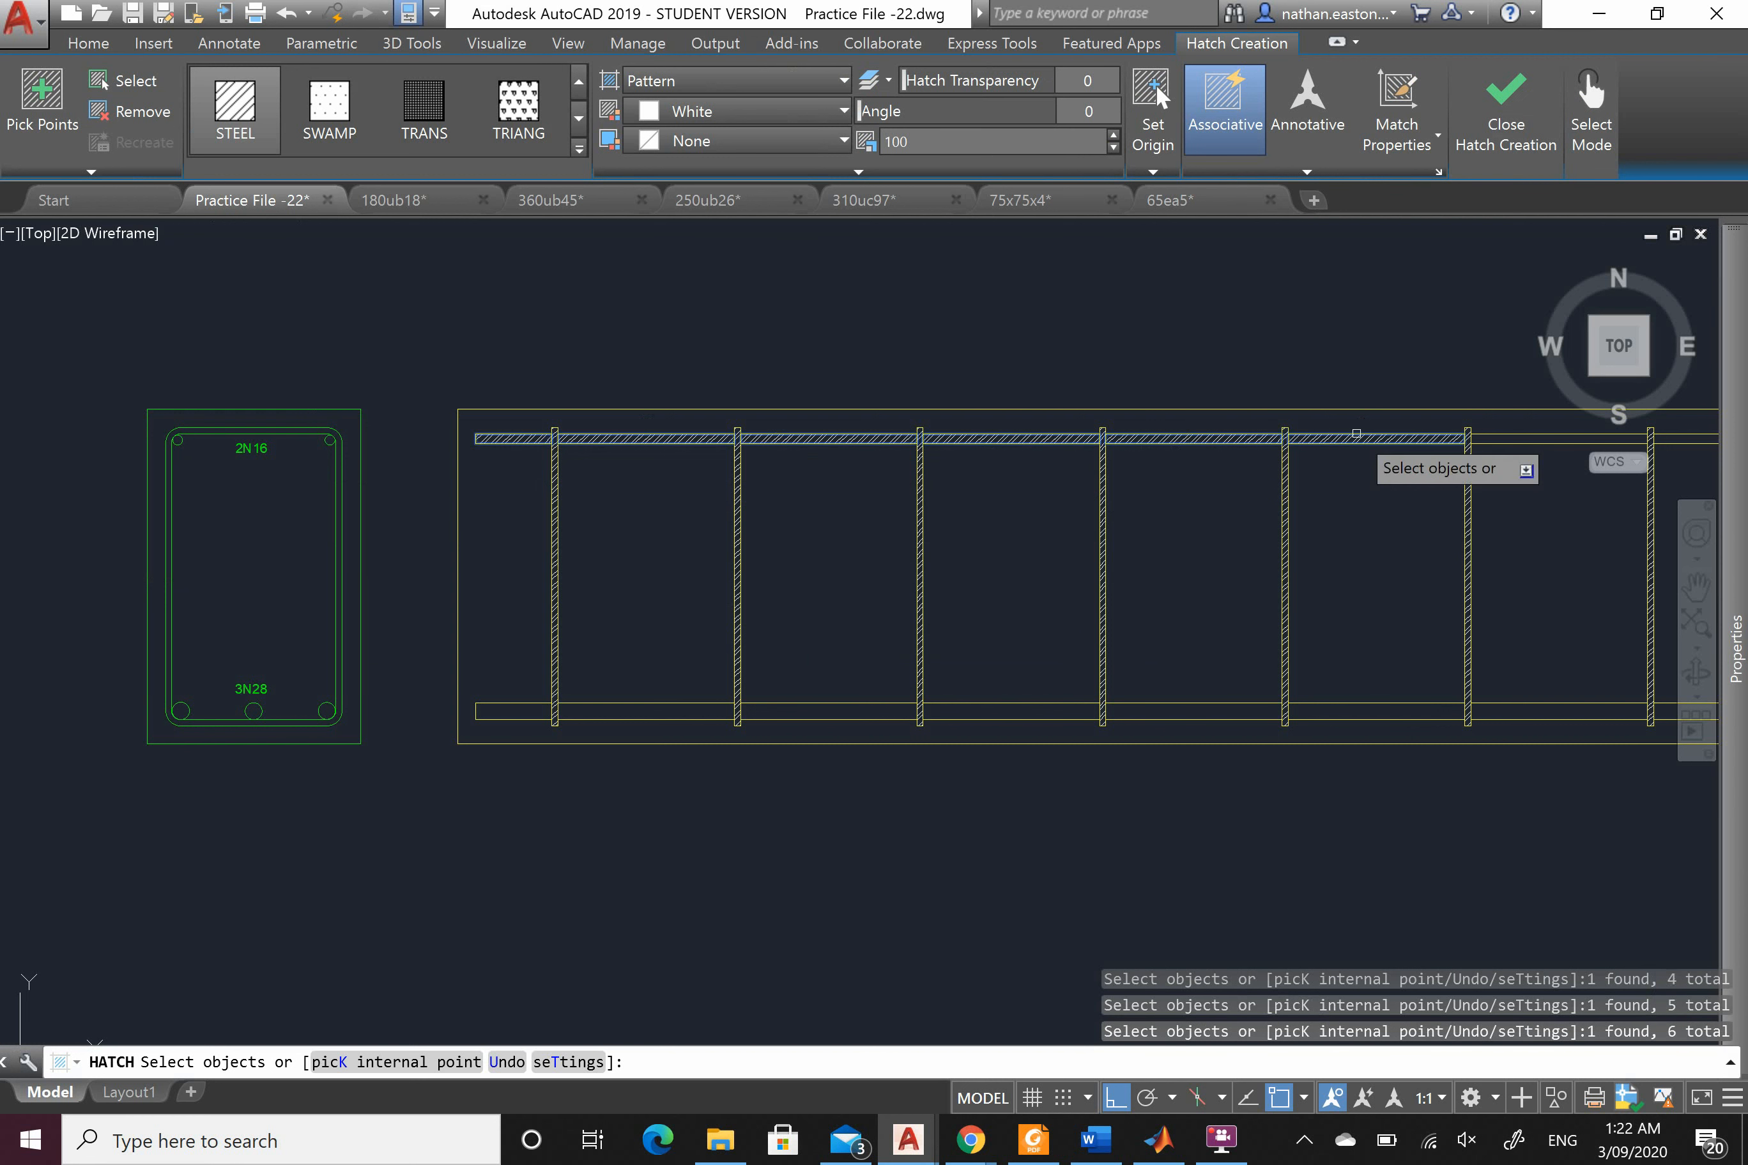
left_click(1489, 437)
Step: Add the remaining top-bar segments up to the beam's right end to the hatch and finish it
scroll(417, 590, "down", 2)
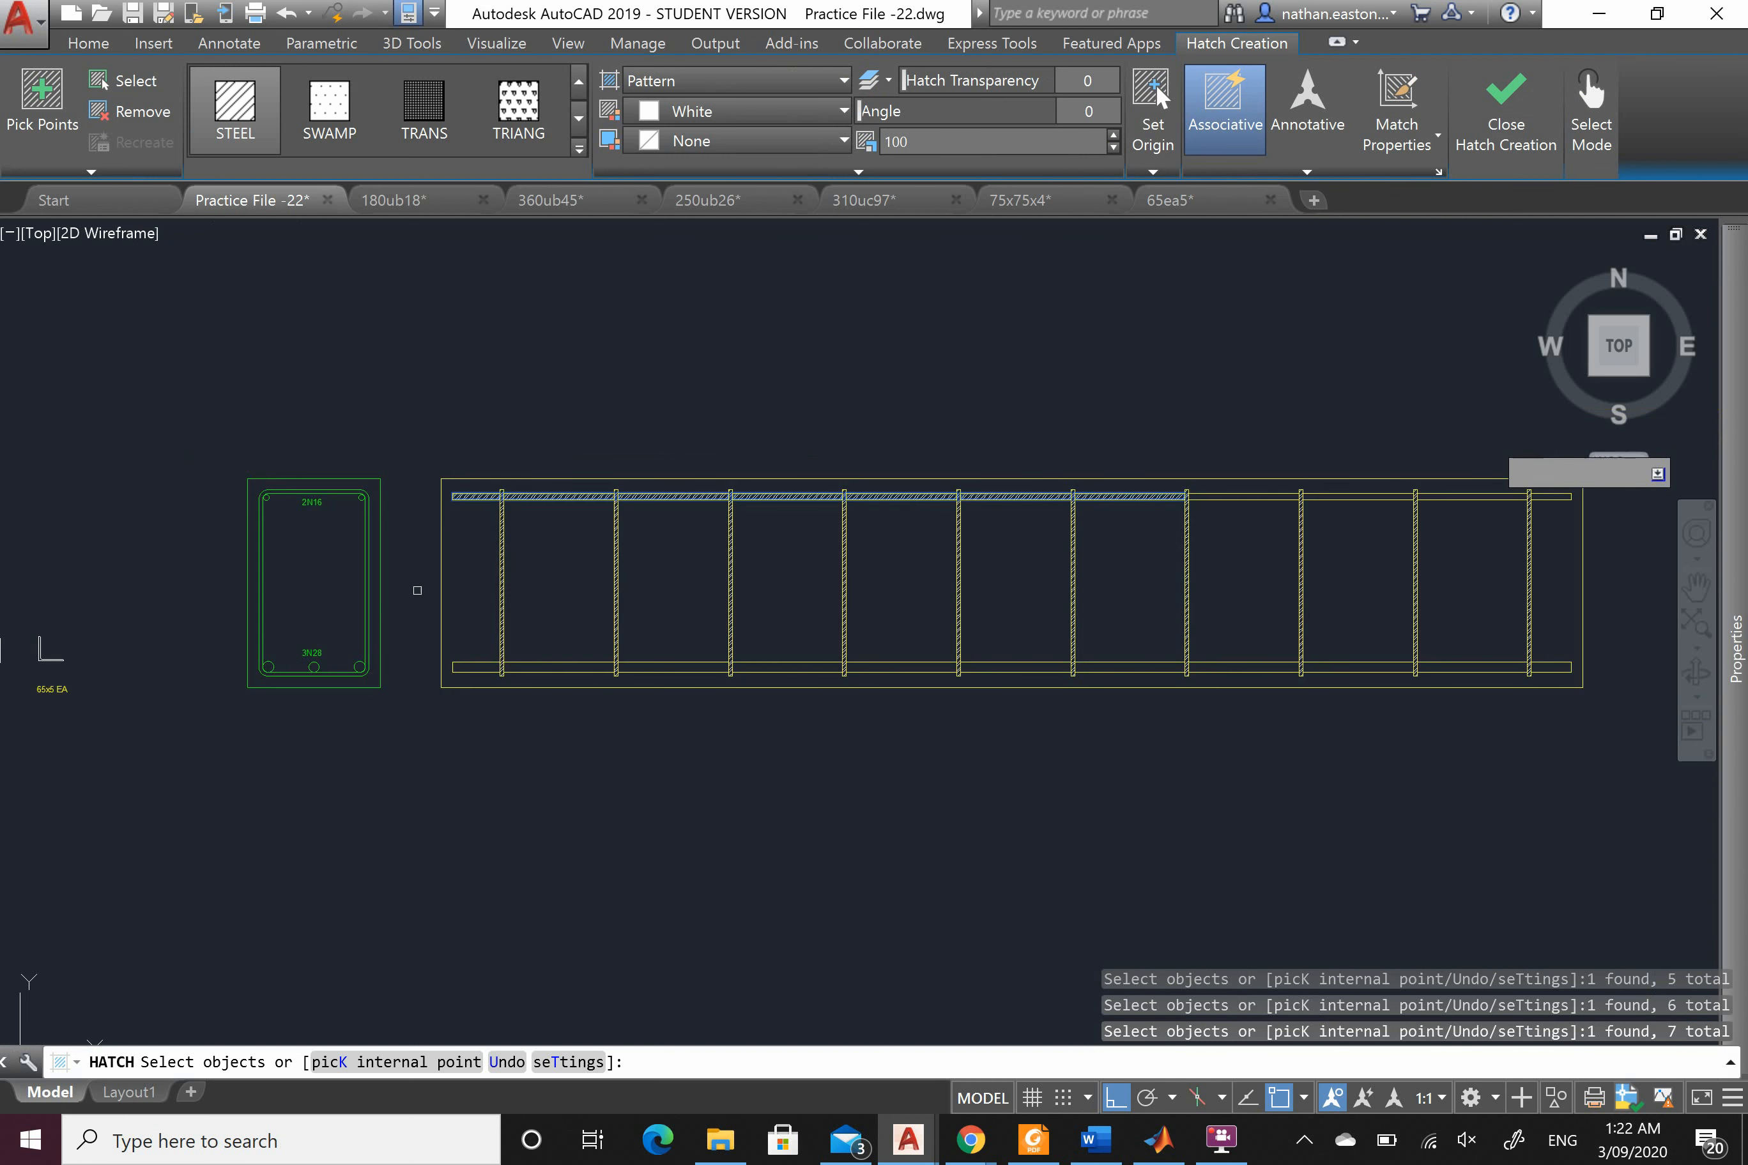
scroll(1373, 496, "up", 2)
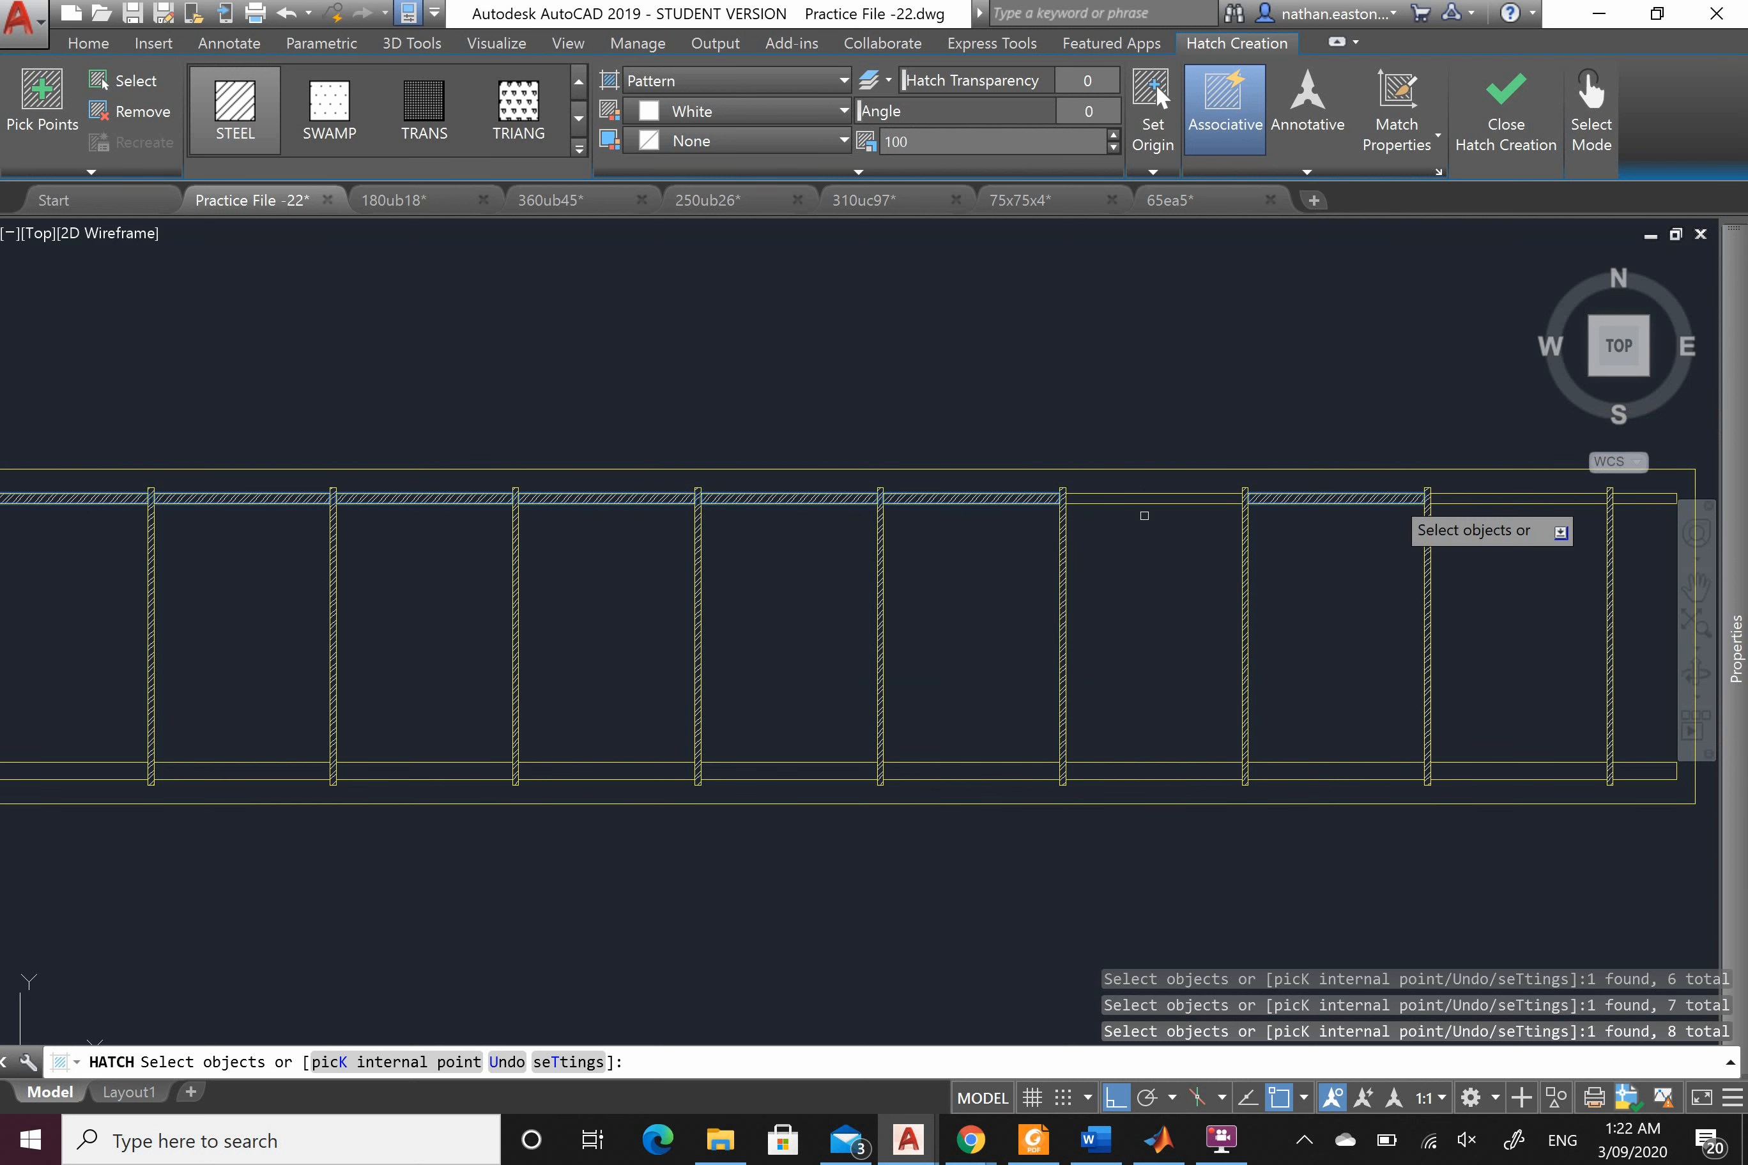
left_click(1137, 502)
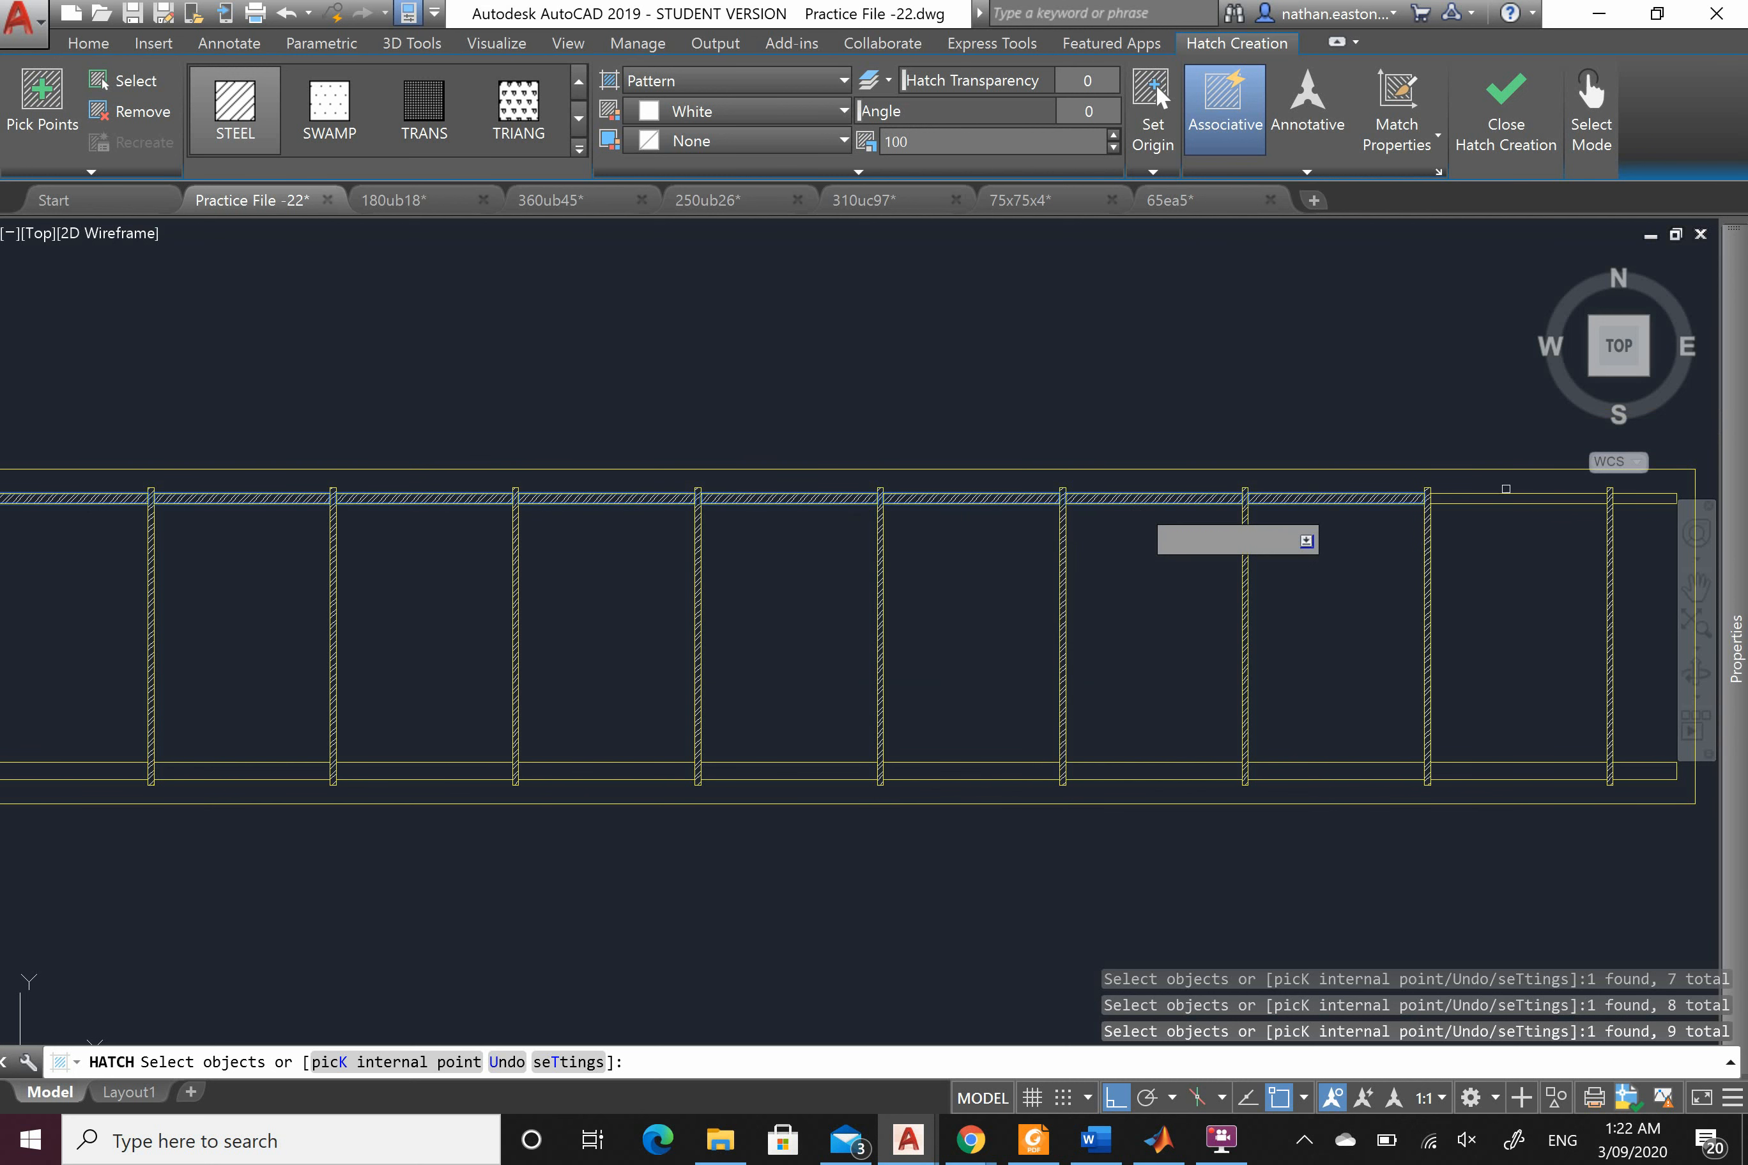
left_click(1506, 490)
scroll(800, 538, "down", 2)
scroll(1067, 558, "up", 2)
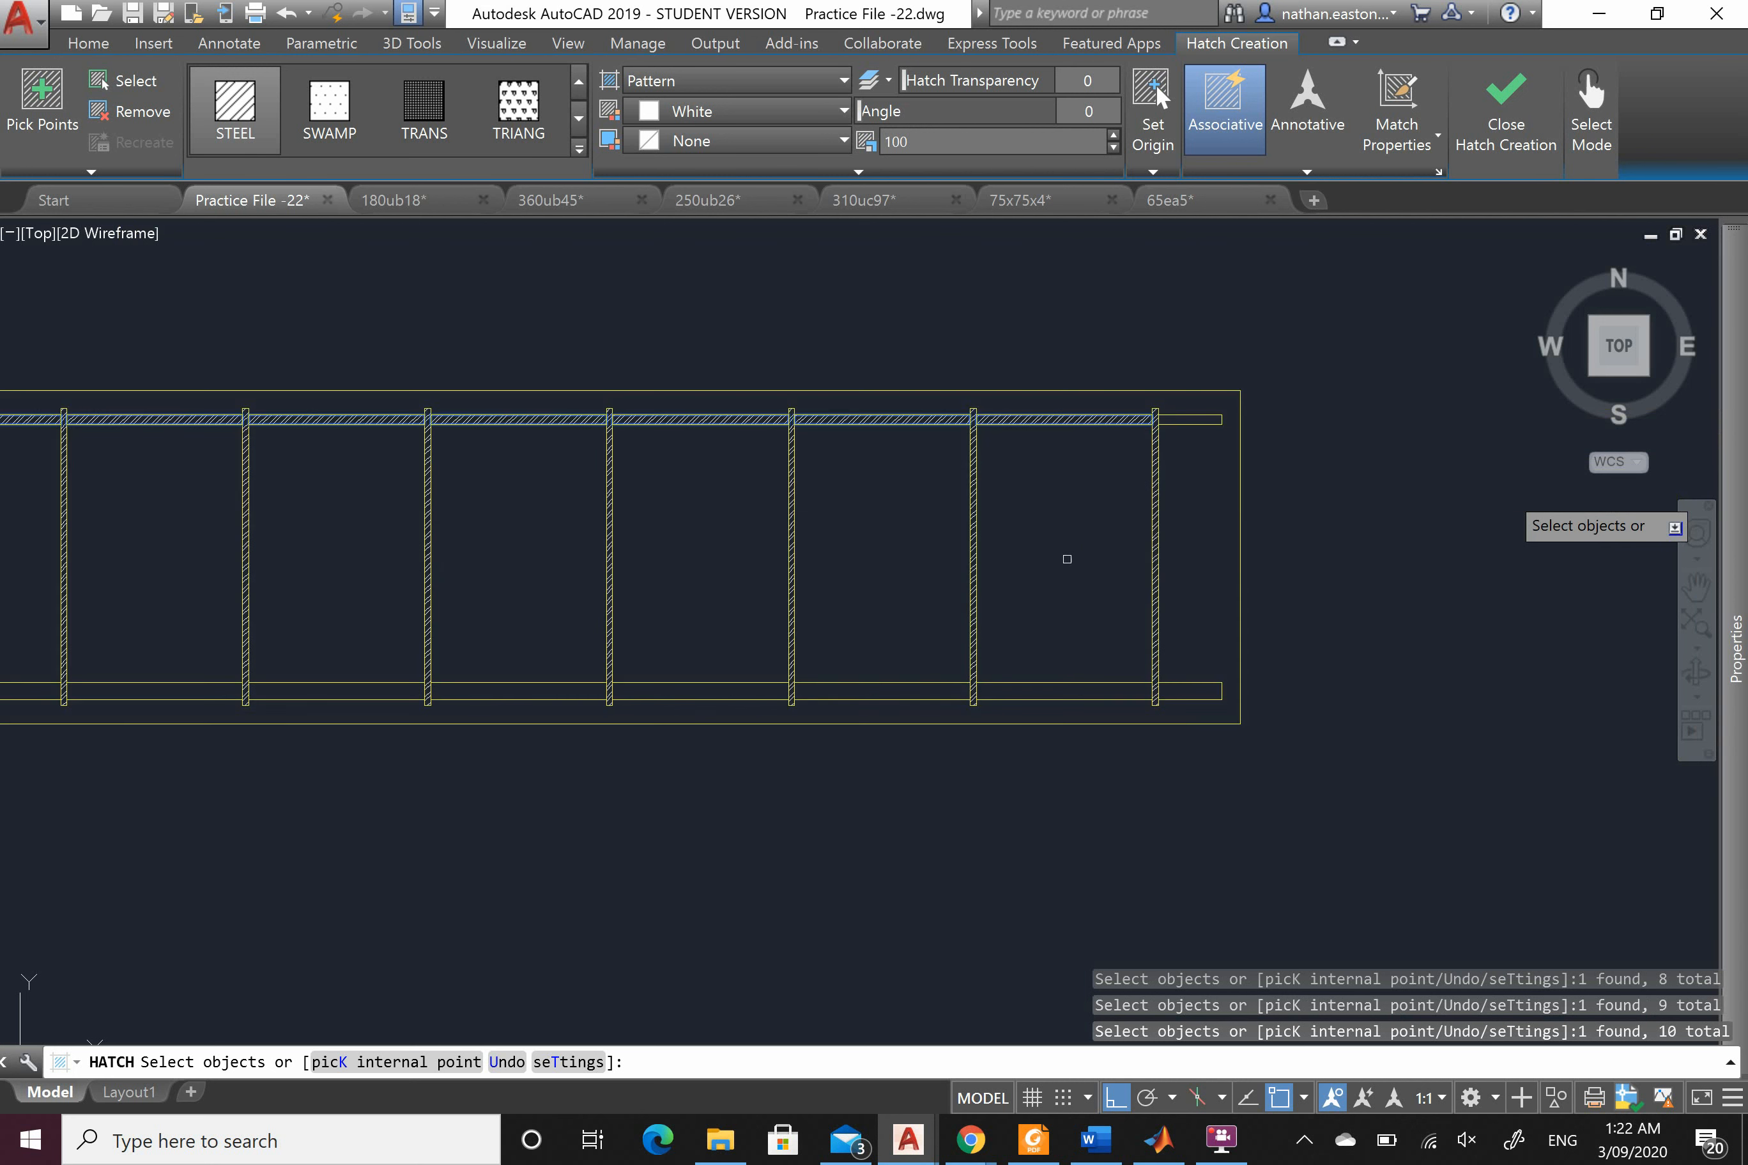
right_click(1055, 580)
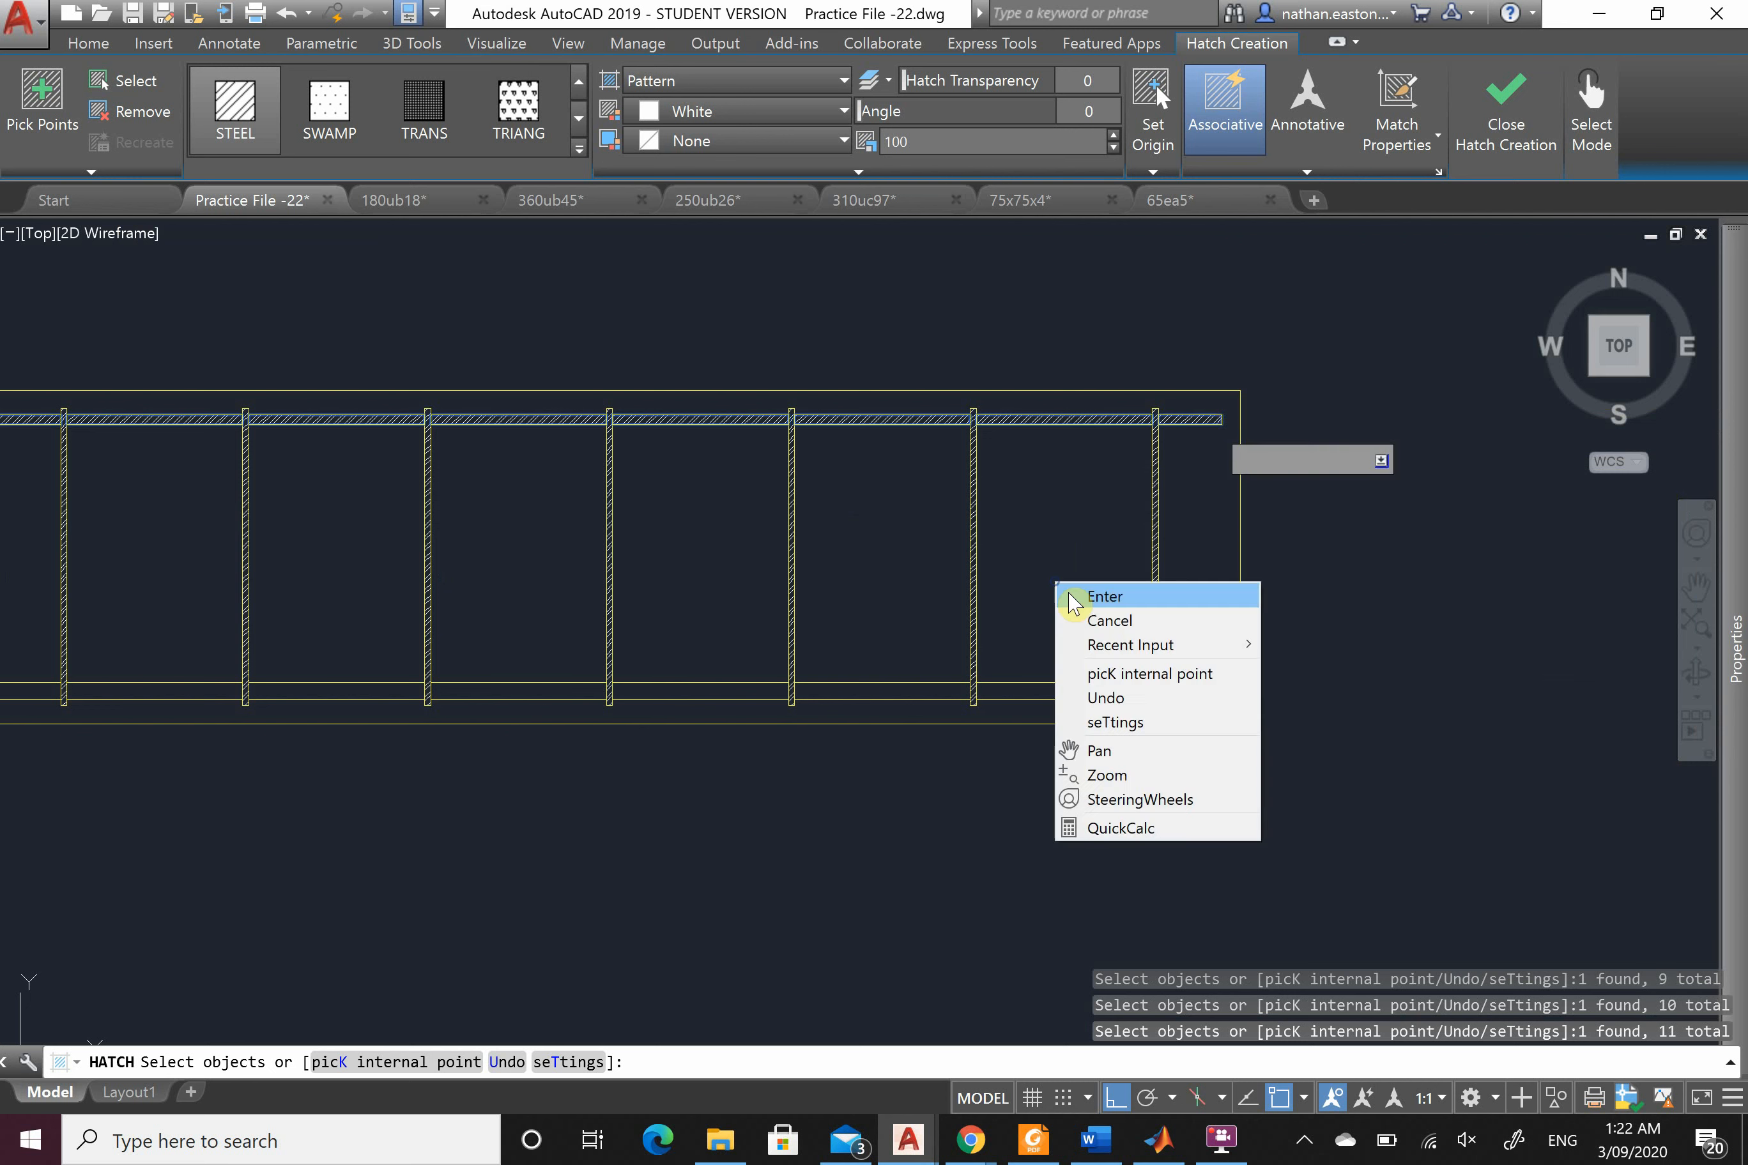
left_click(1087, 596)
scroll(1055, 580, "down", 3)
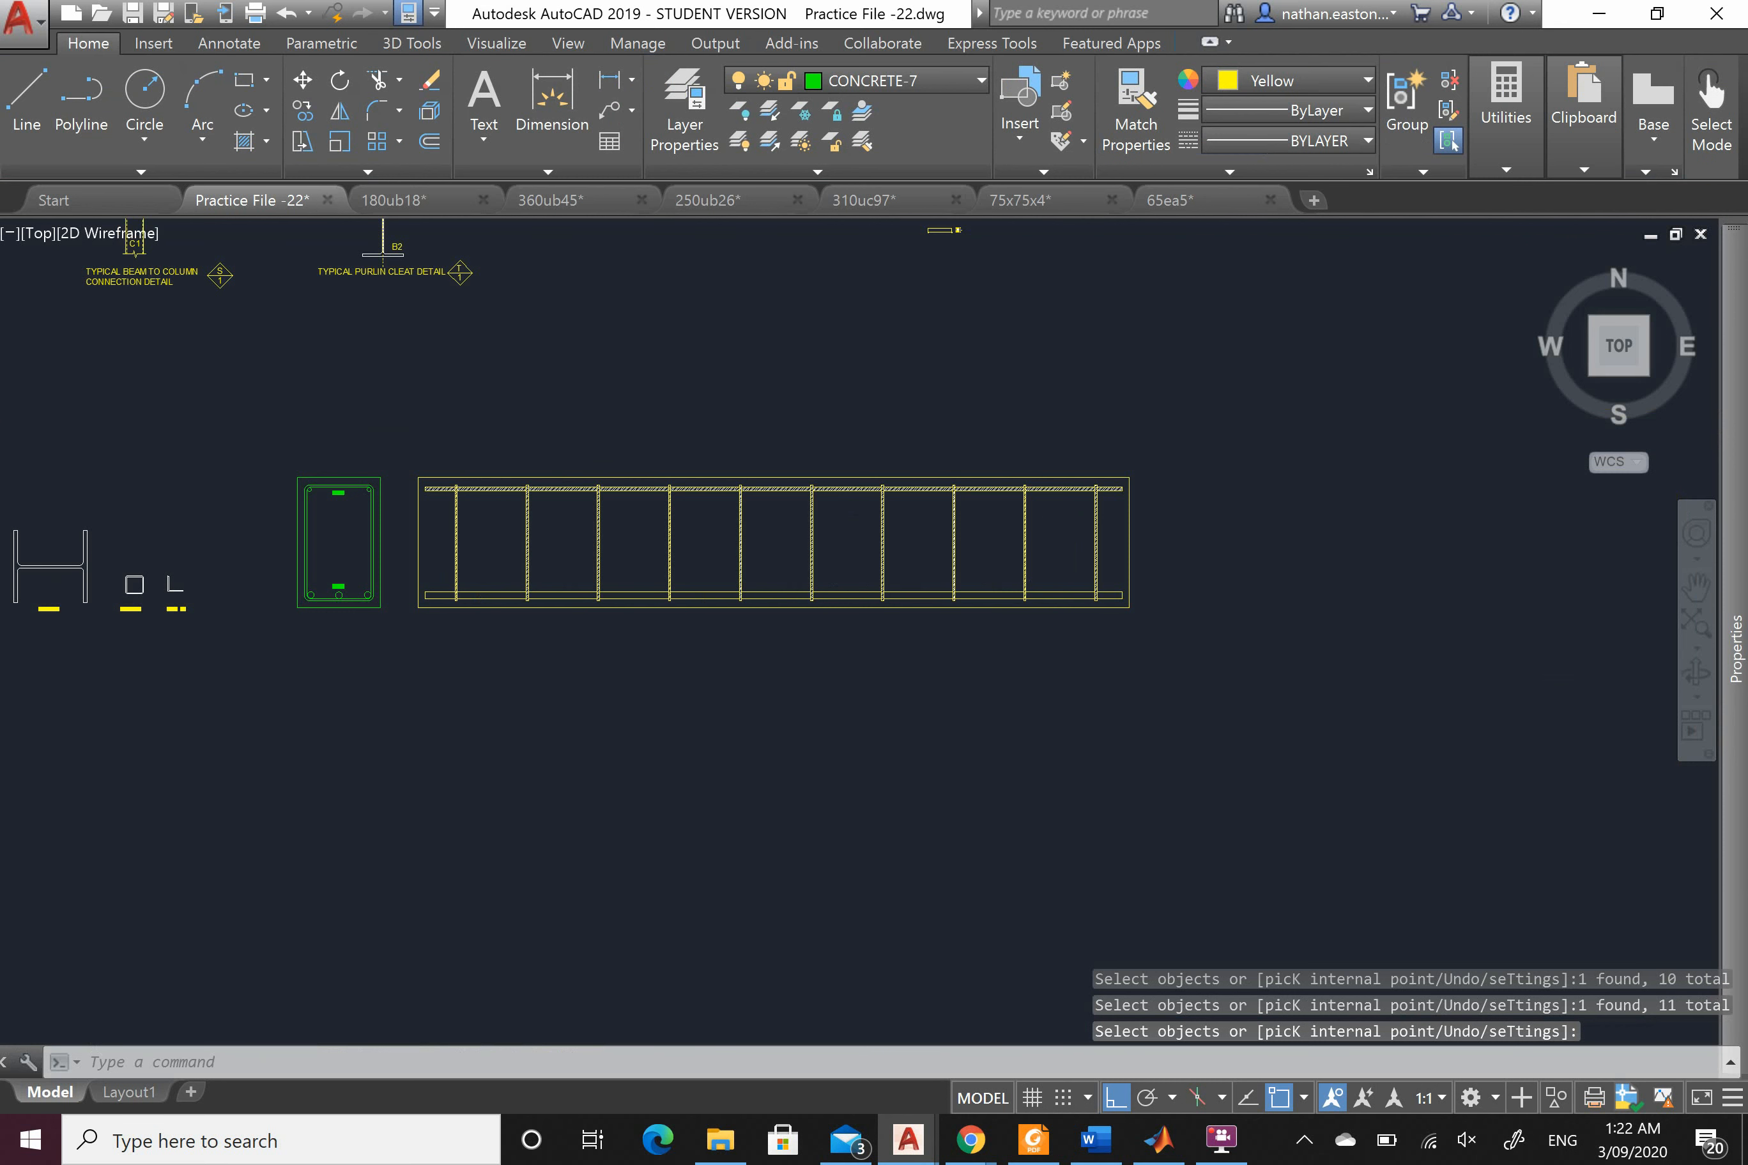
Step: Start a STEEL pattern hatch and select the bottom-bar segments from the beam's left end to the sixth stirrup
scroll(627, 571, "up", 1)
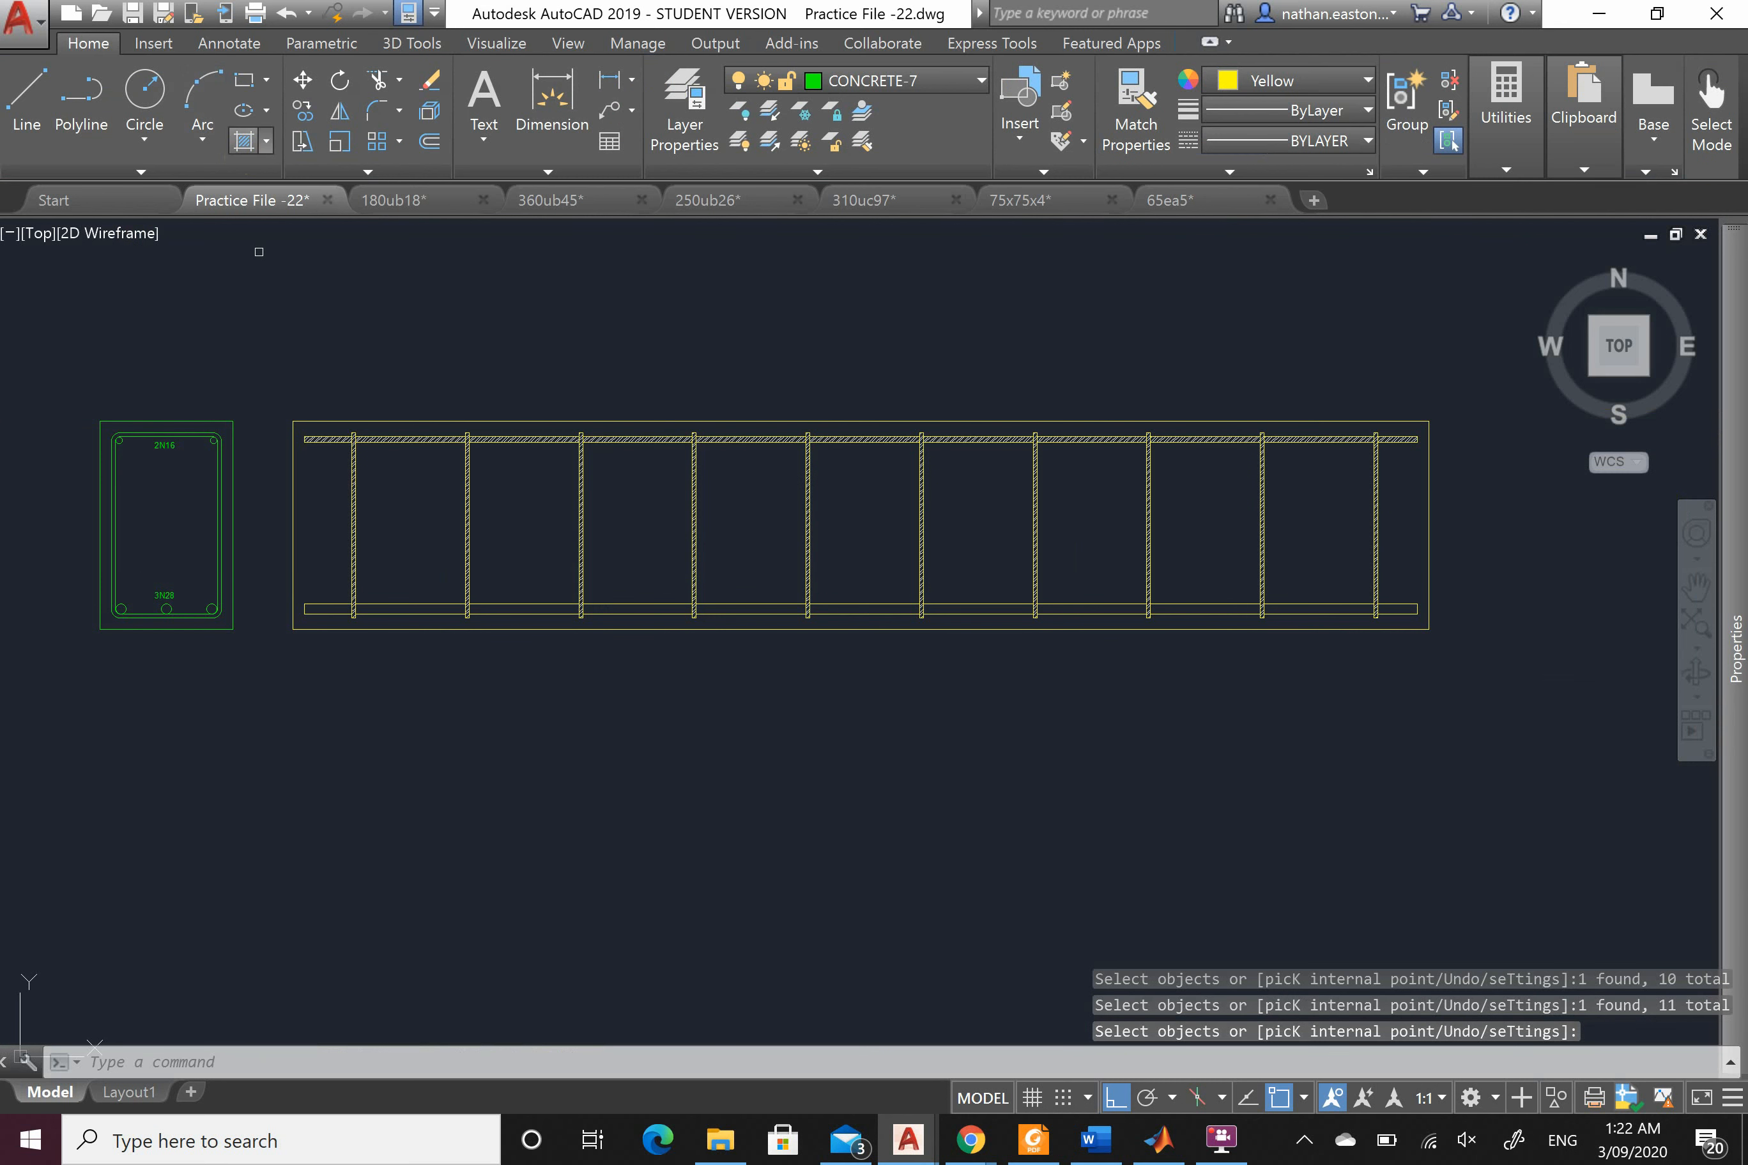
left_click(243, 141)
left_click(331, 611)
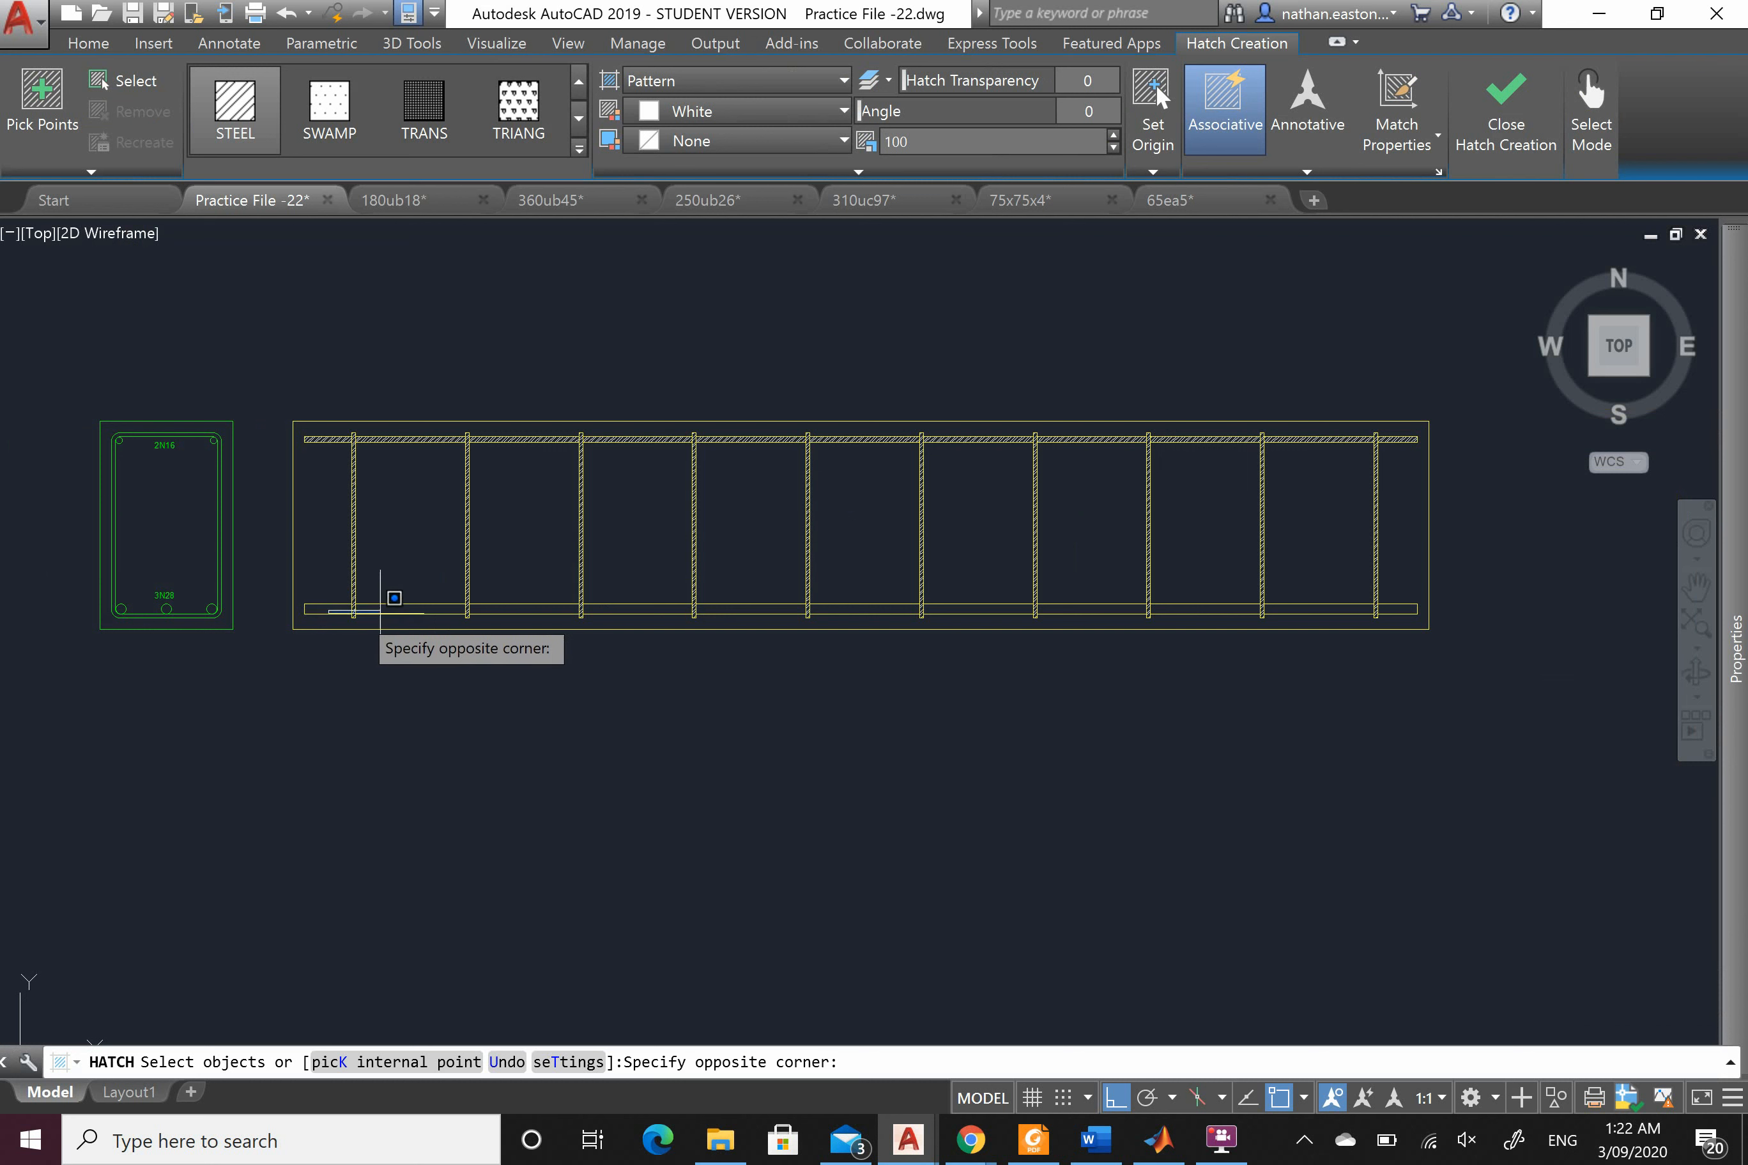
left_click(381, 612)
left_click(327, 603)
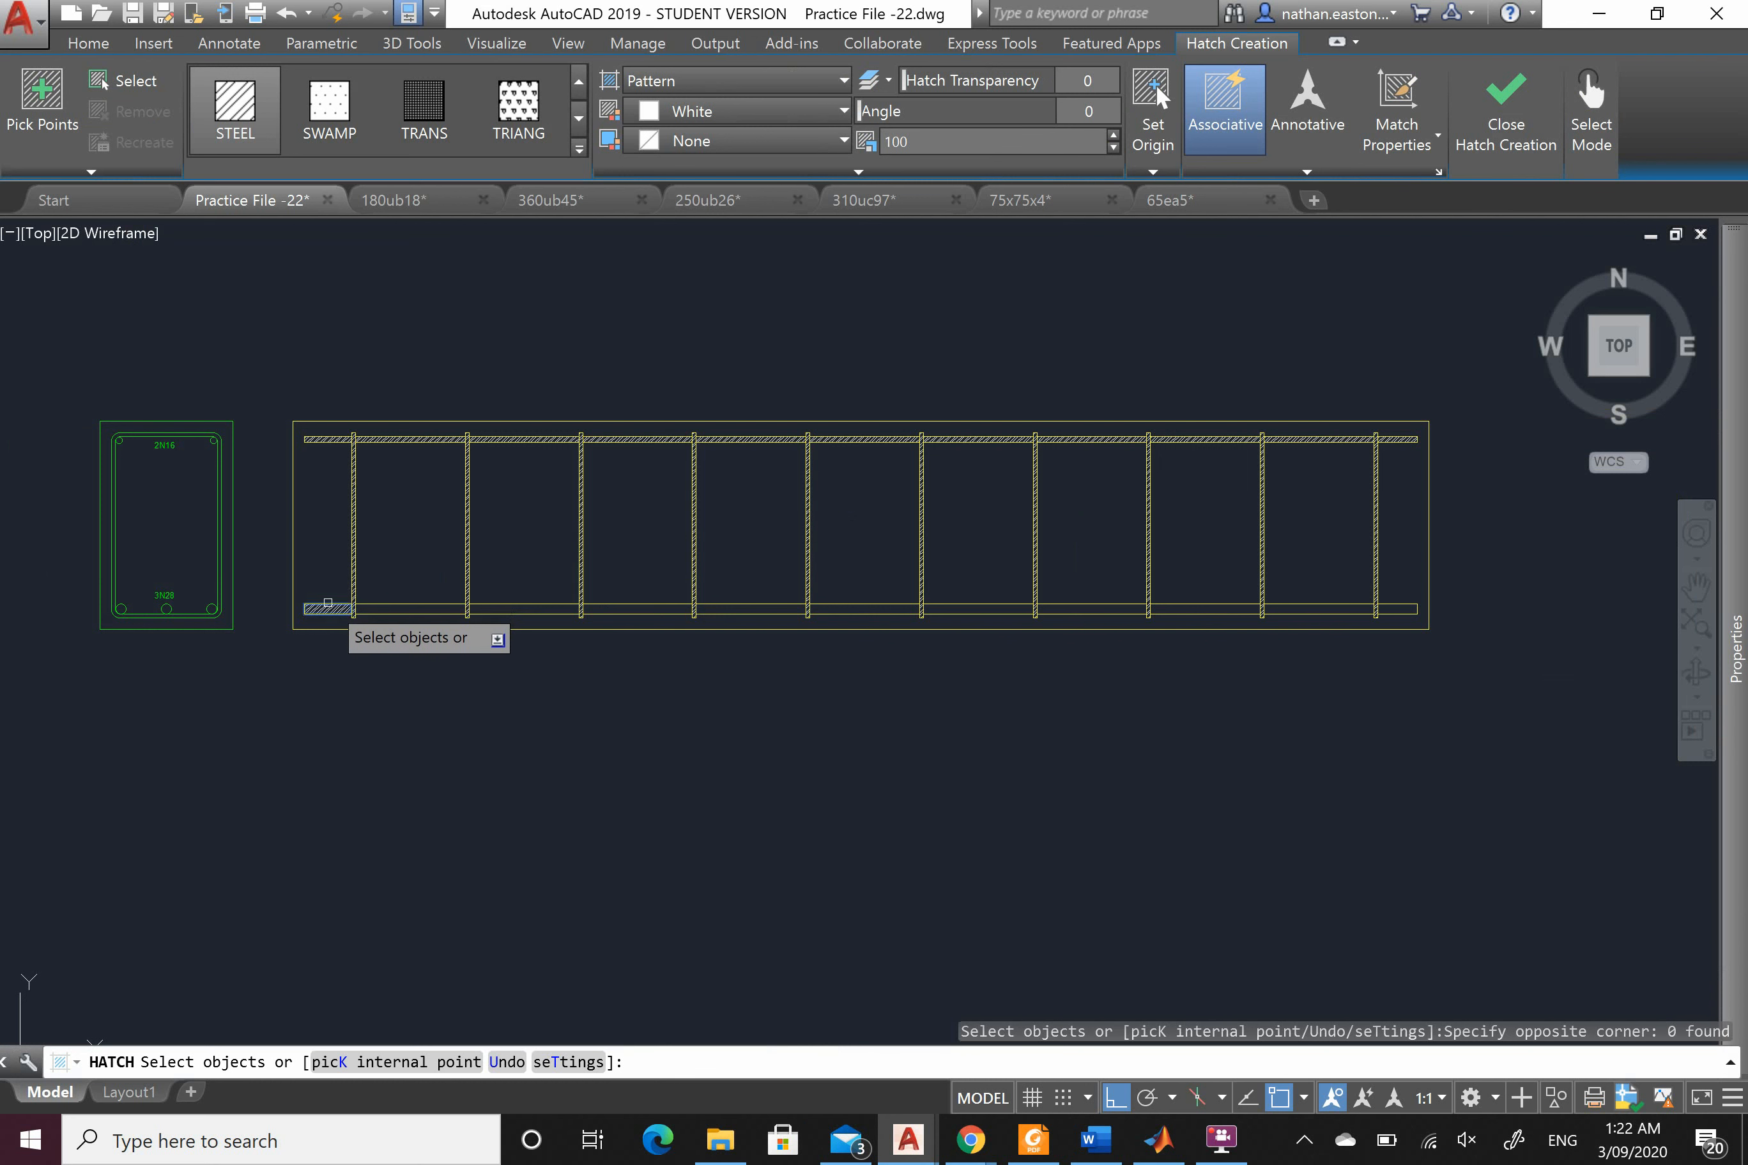
left_click(433, 603)
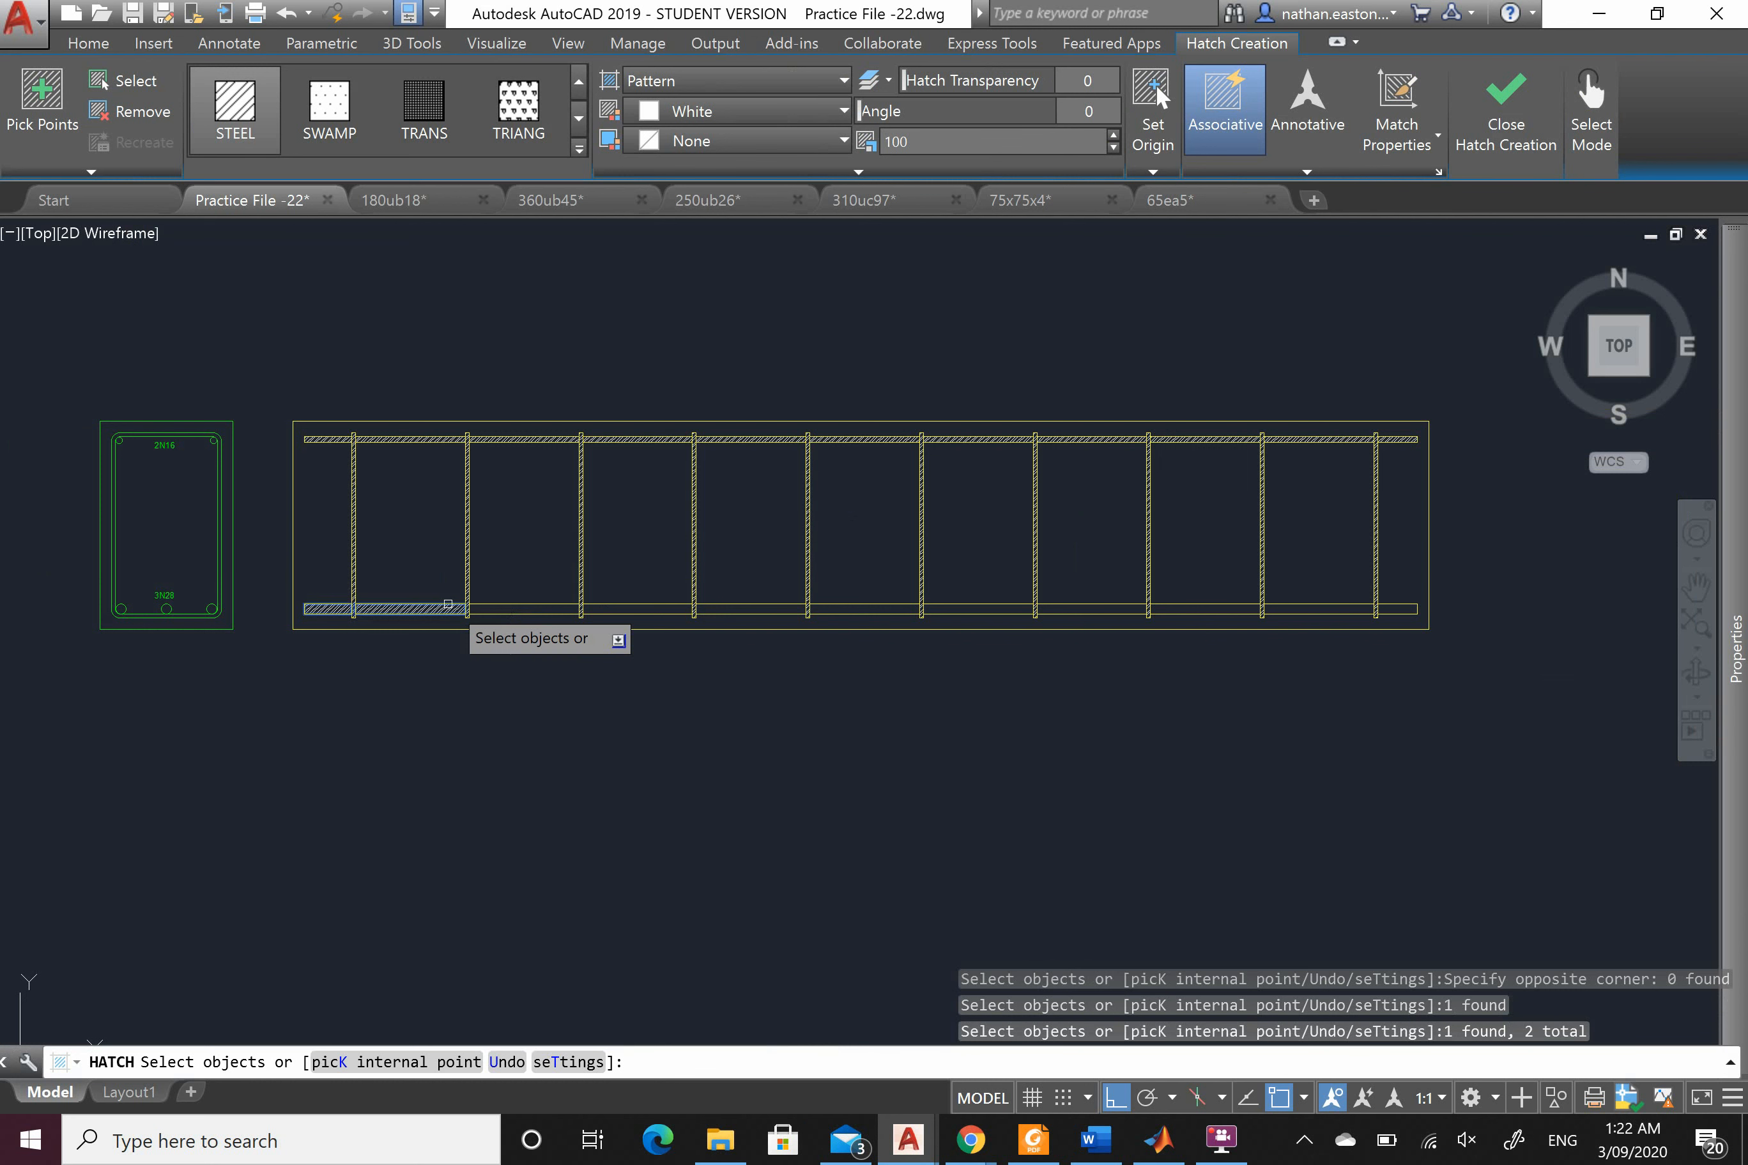
left_click(539, 605)
left_click(646, 609)
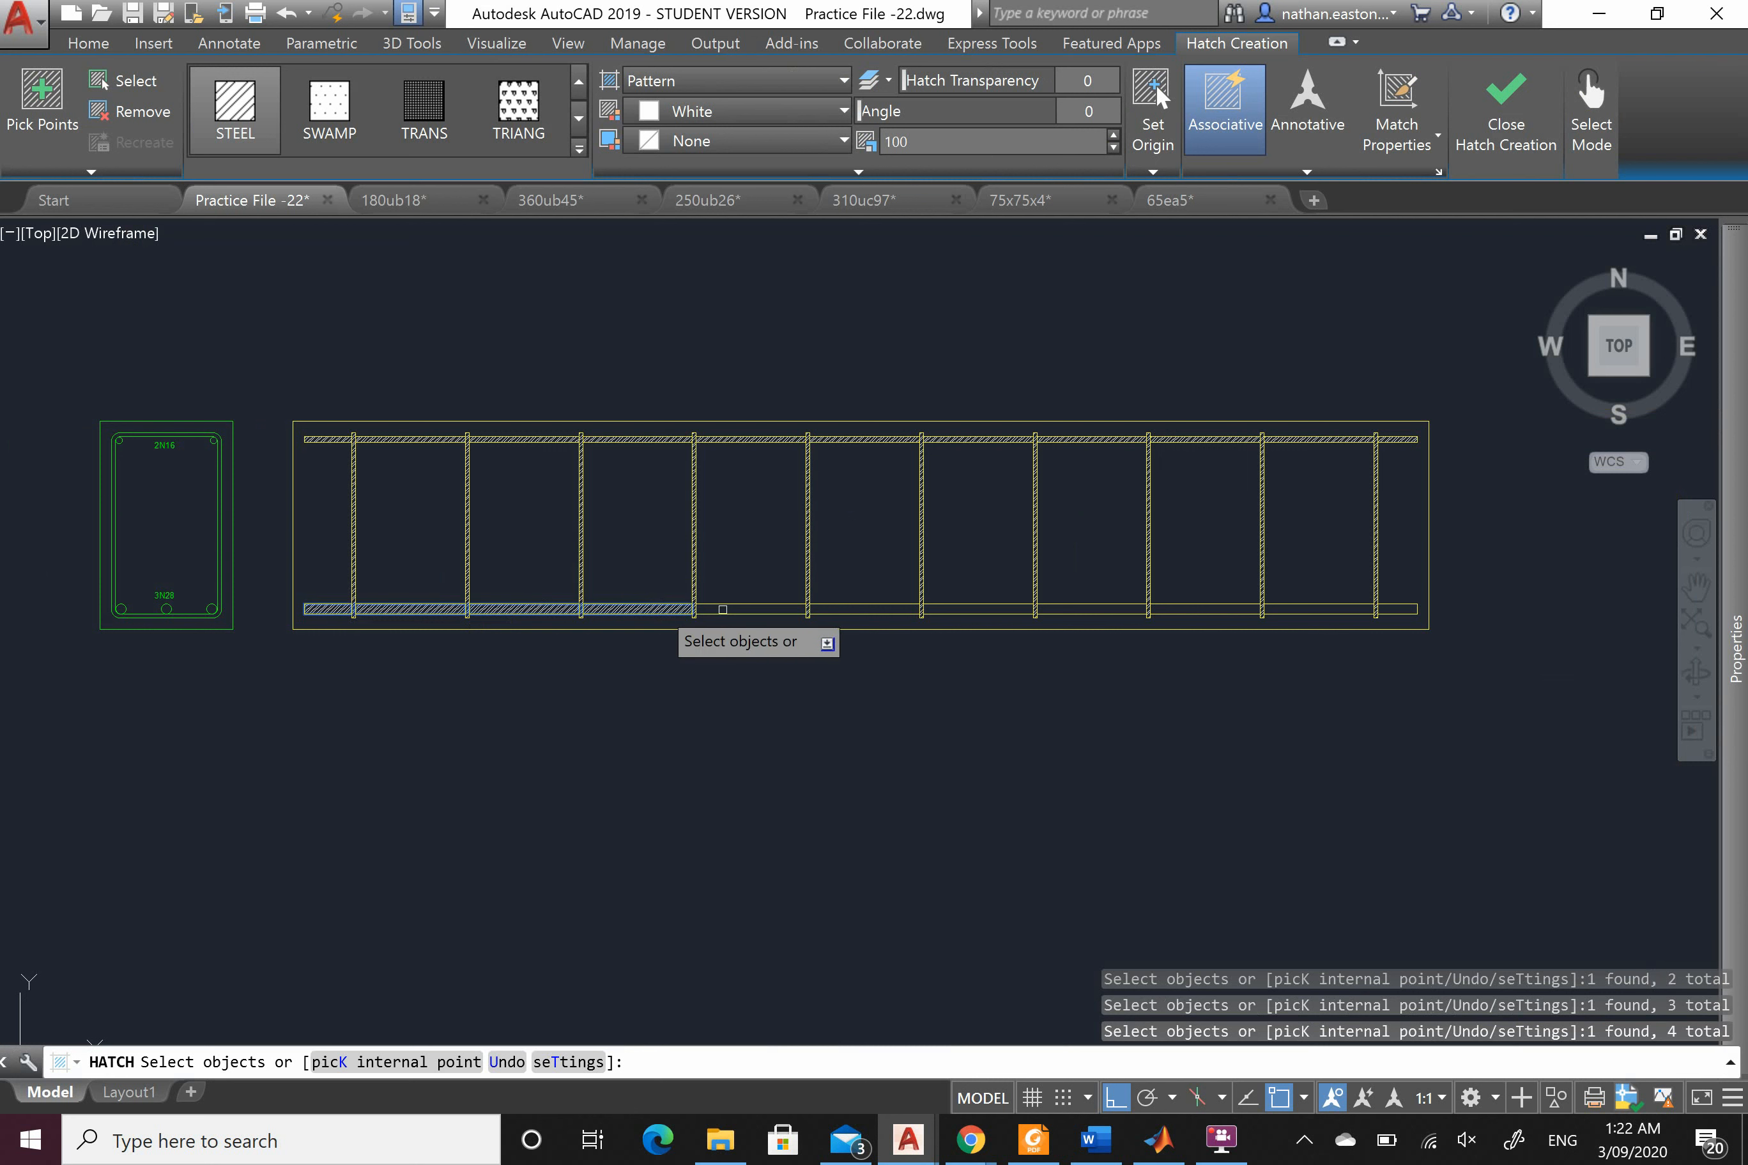
left_click(754, 611)
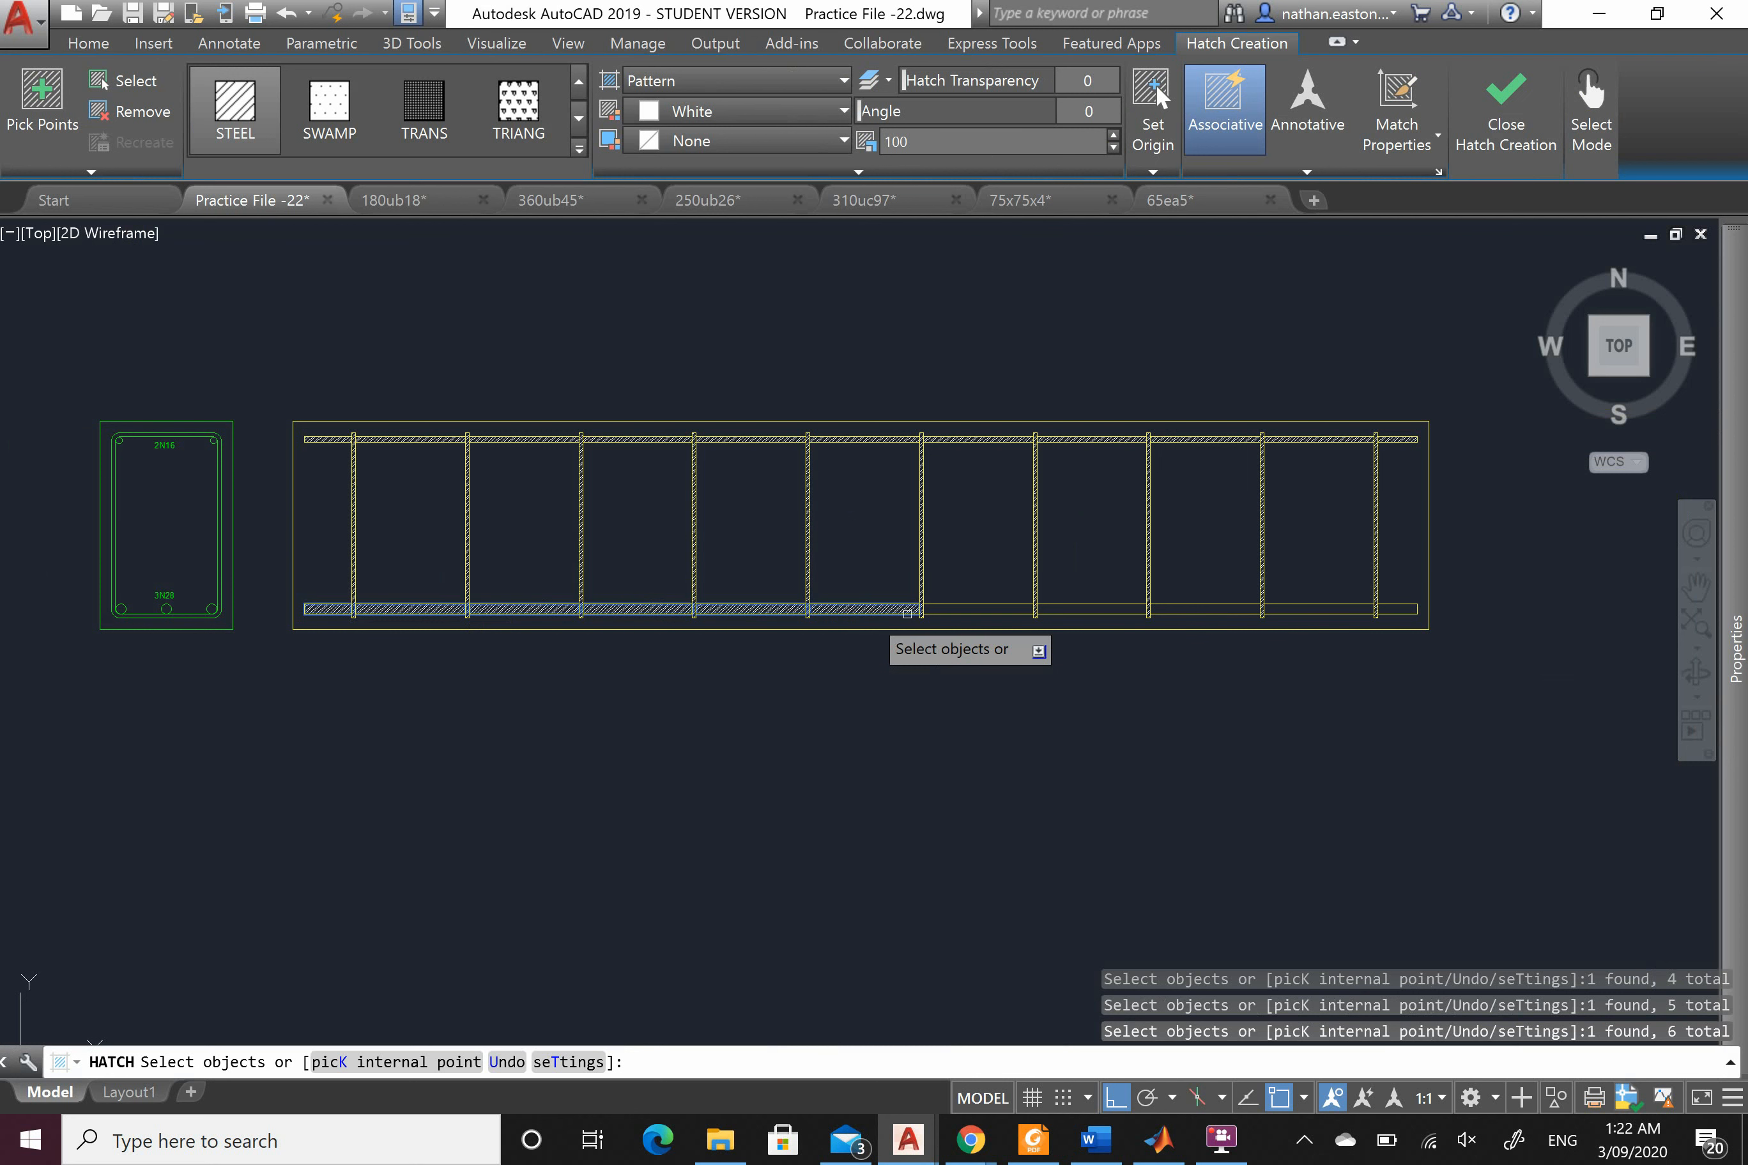
Step: Add the bottom-bar segments between the sixth and tenth stirrups to the hatch and finish it
left_click(955, 611)
left_click(1103, 589)
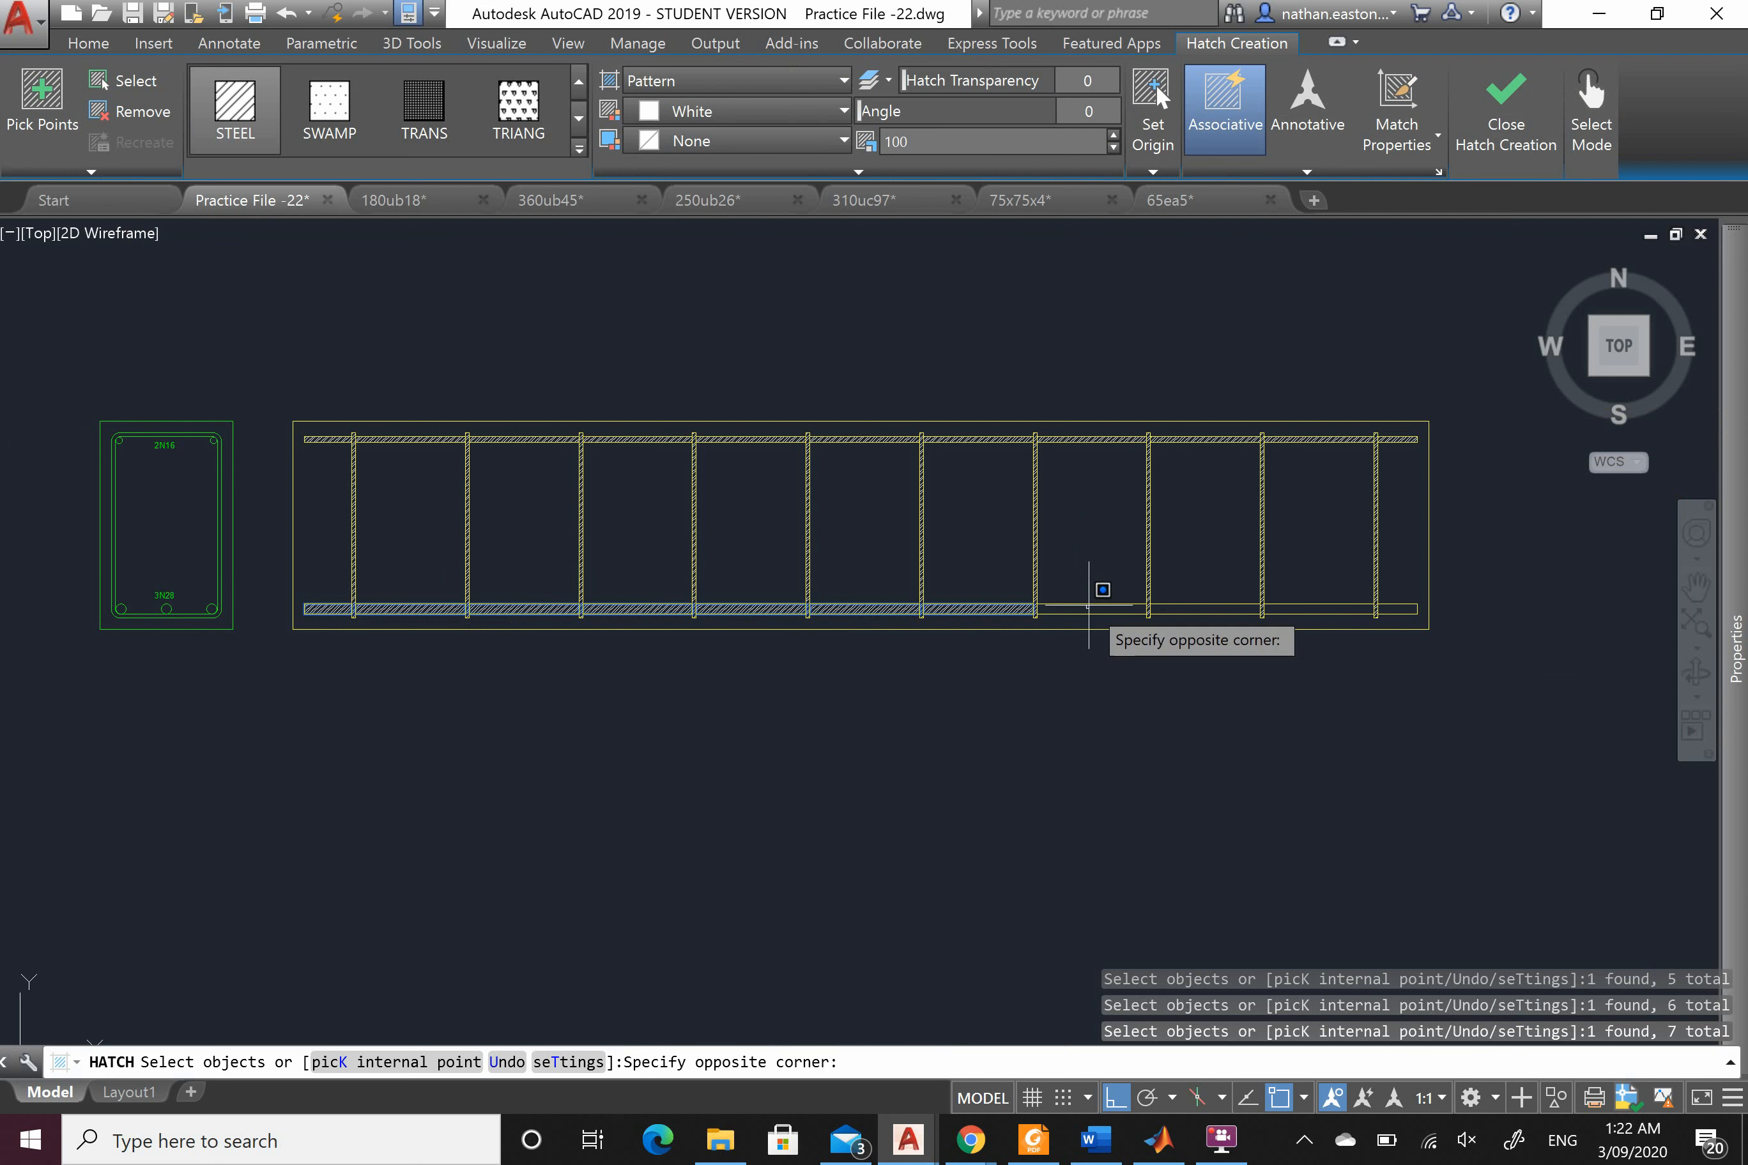
left_click(1089, 605)
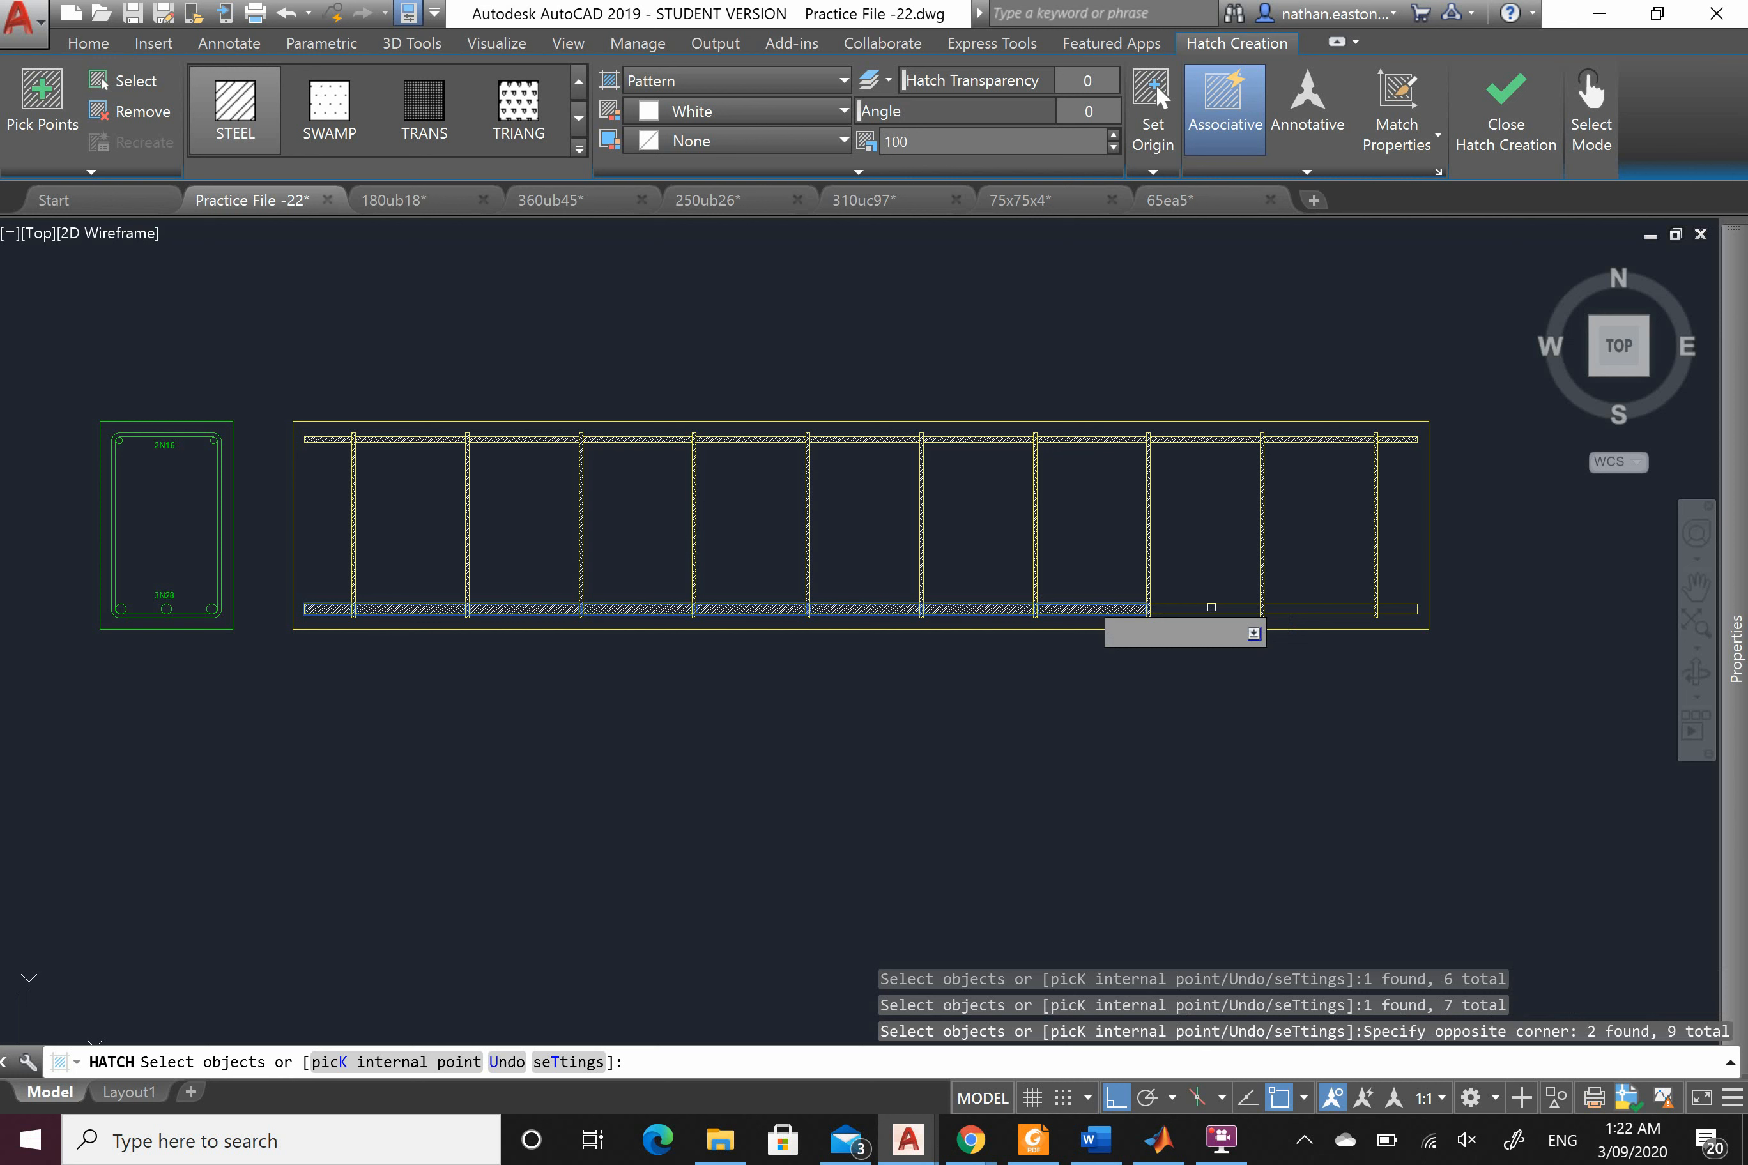
left_click(1211, 608)
left_click(1337, 603)
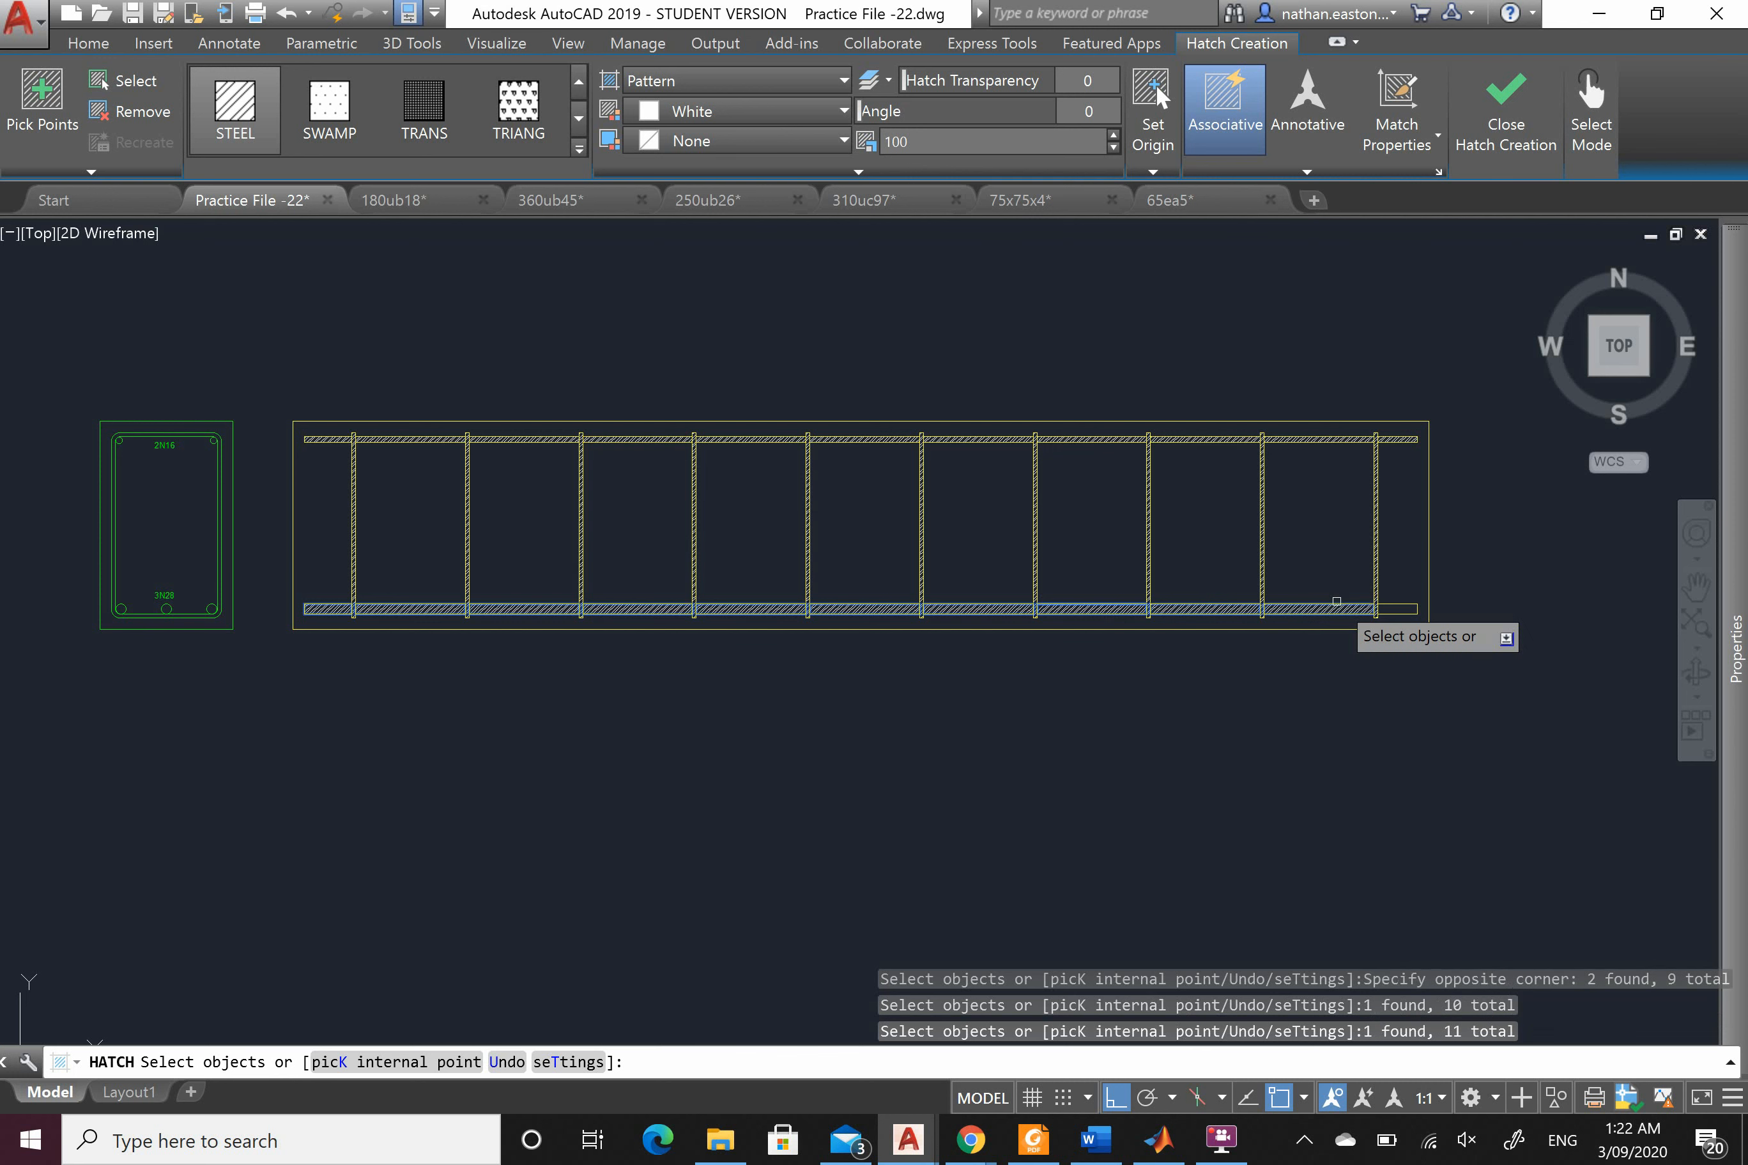
right_click(1327, 556)
left_click(1354, 573)
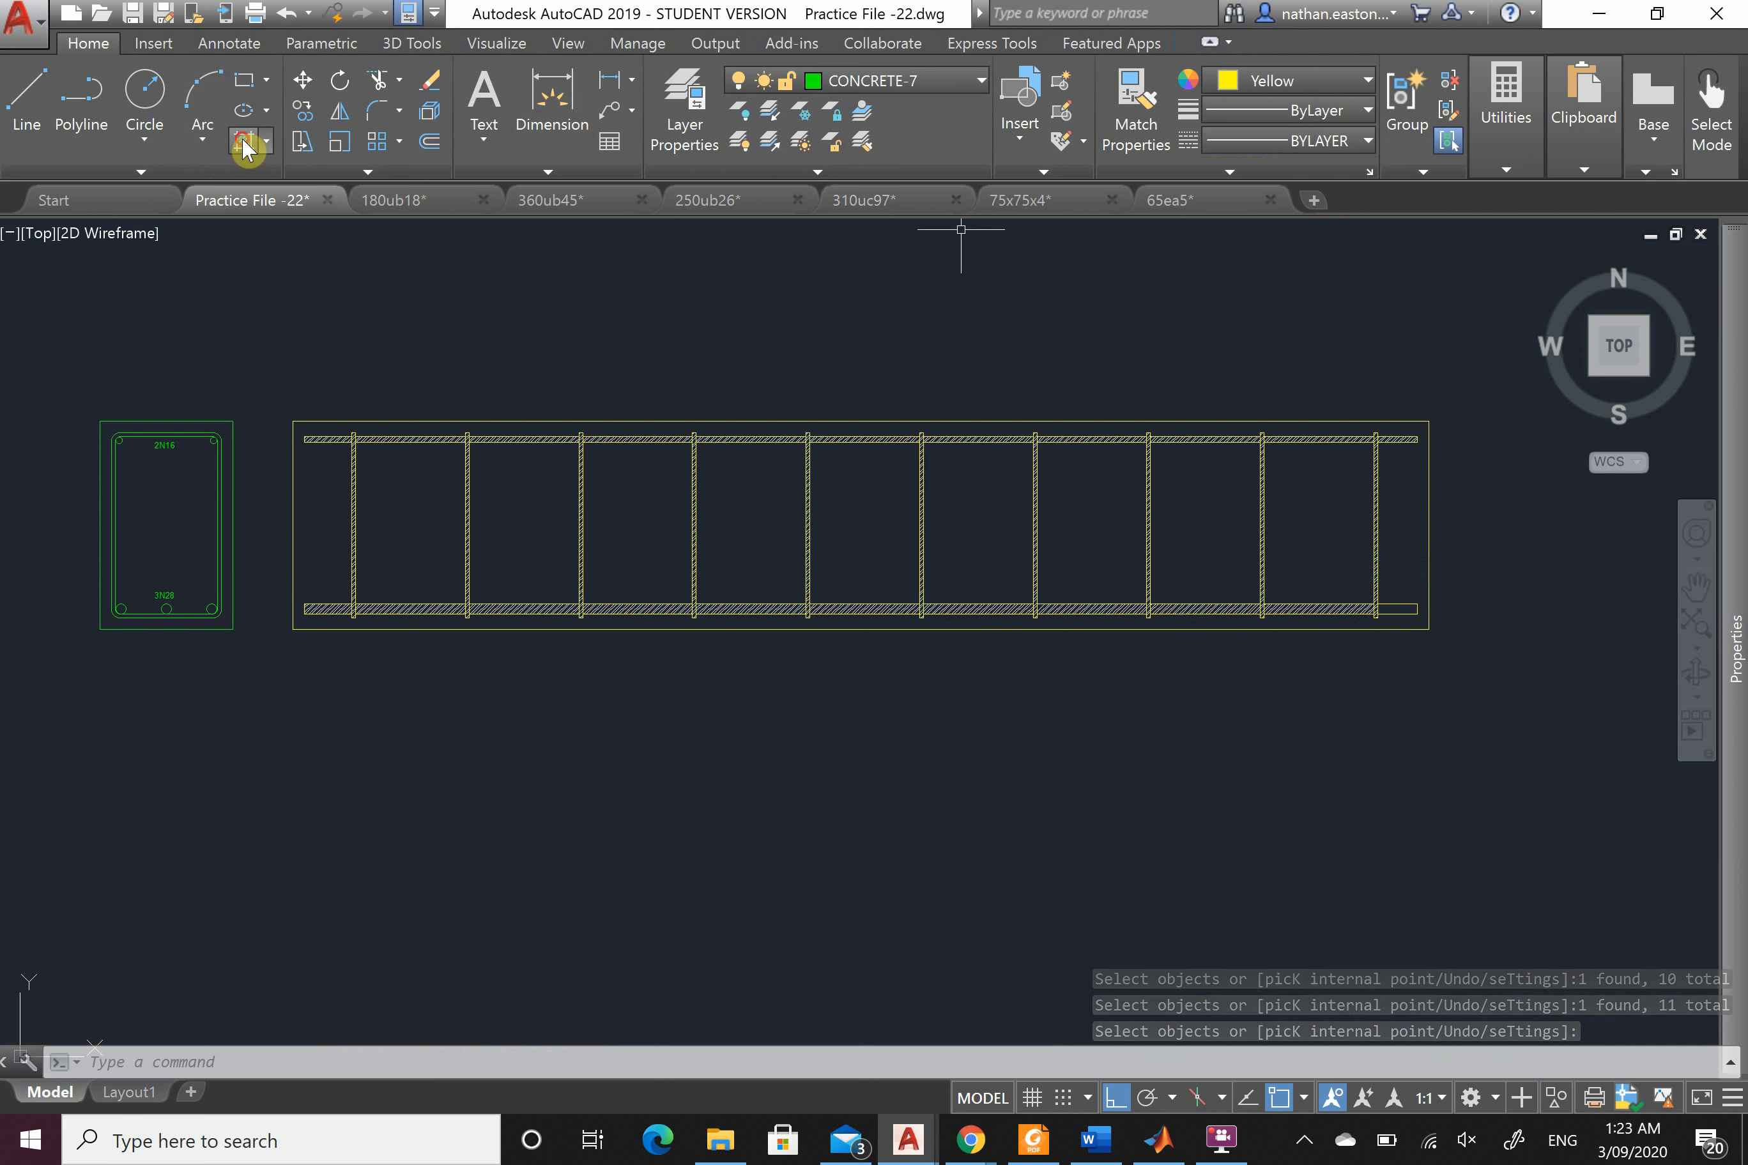
Step: Hatch the last bottom-bar segment at the beam's right end with the STEEL pattern
left_click(245, 141)
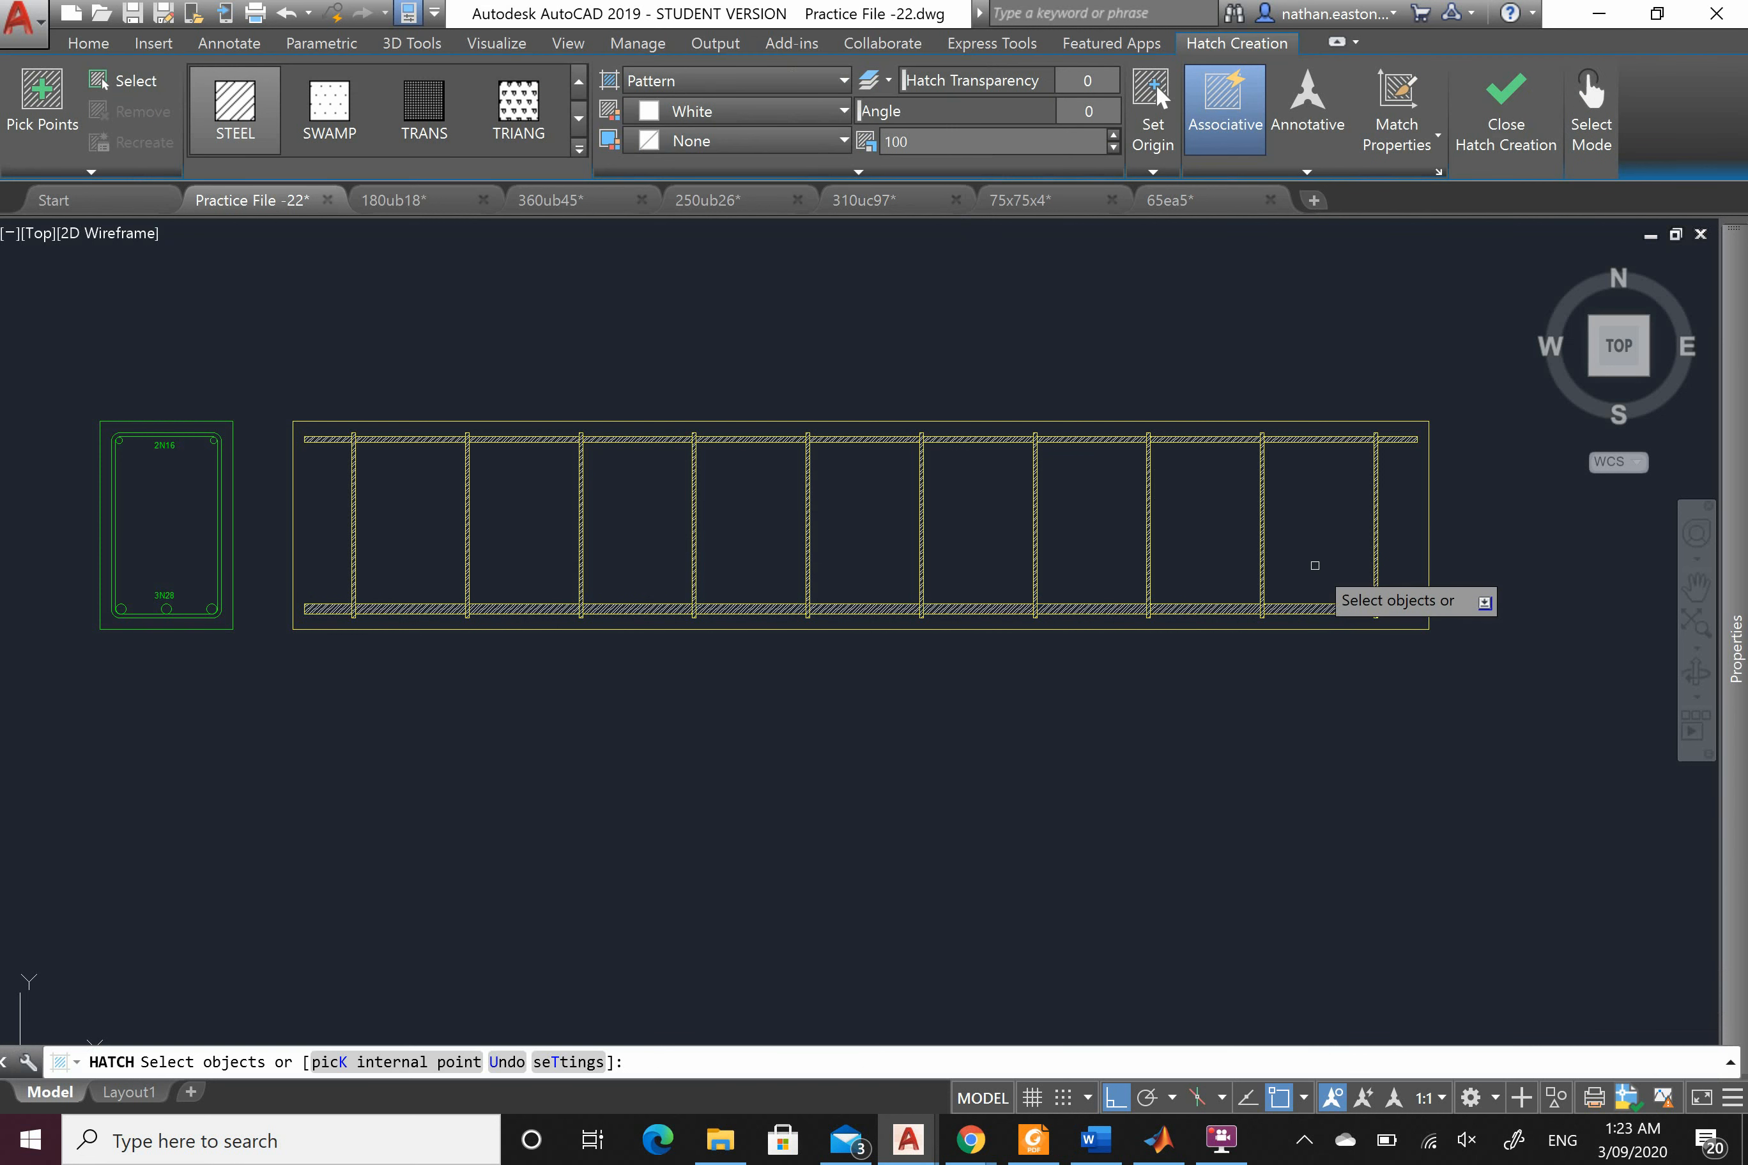
left_click(1412, 607)
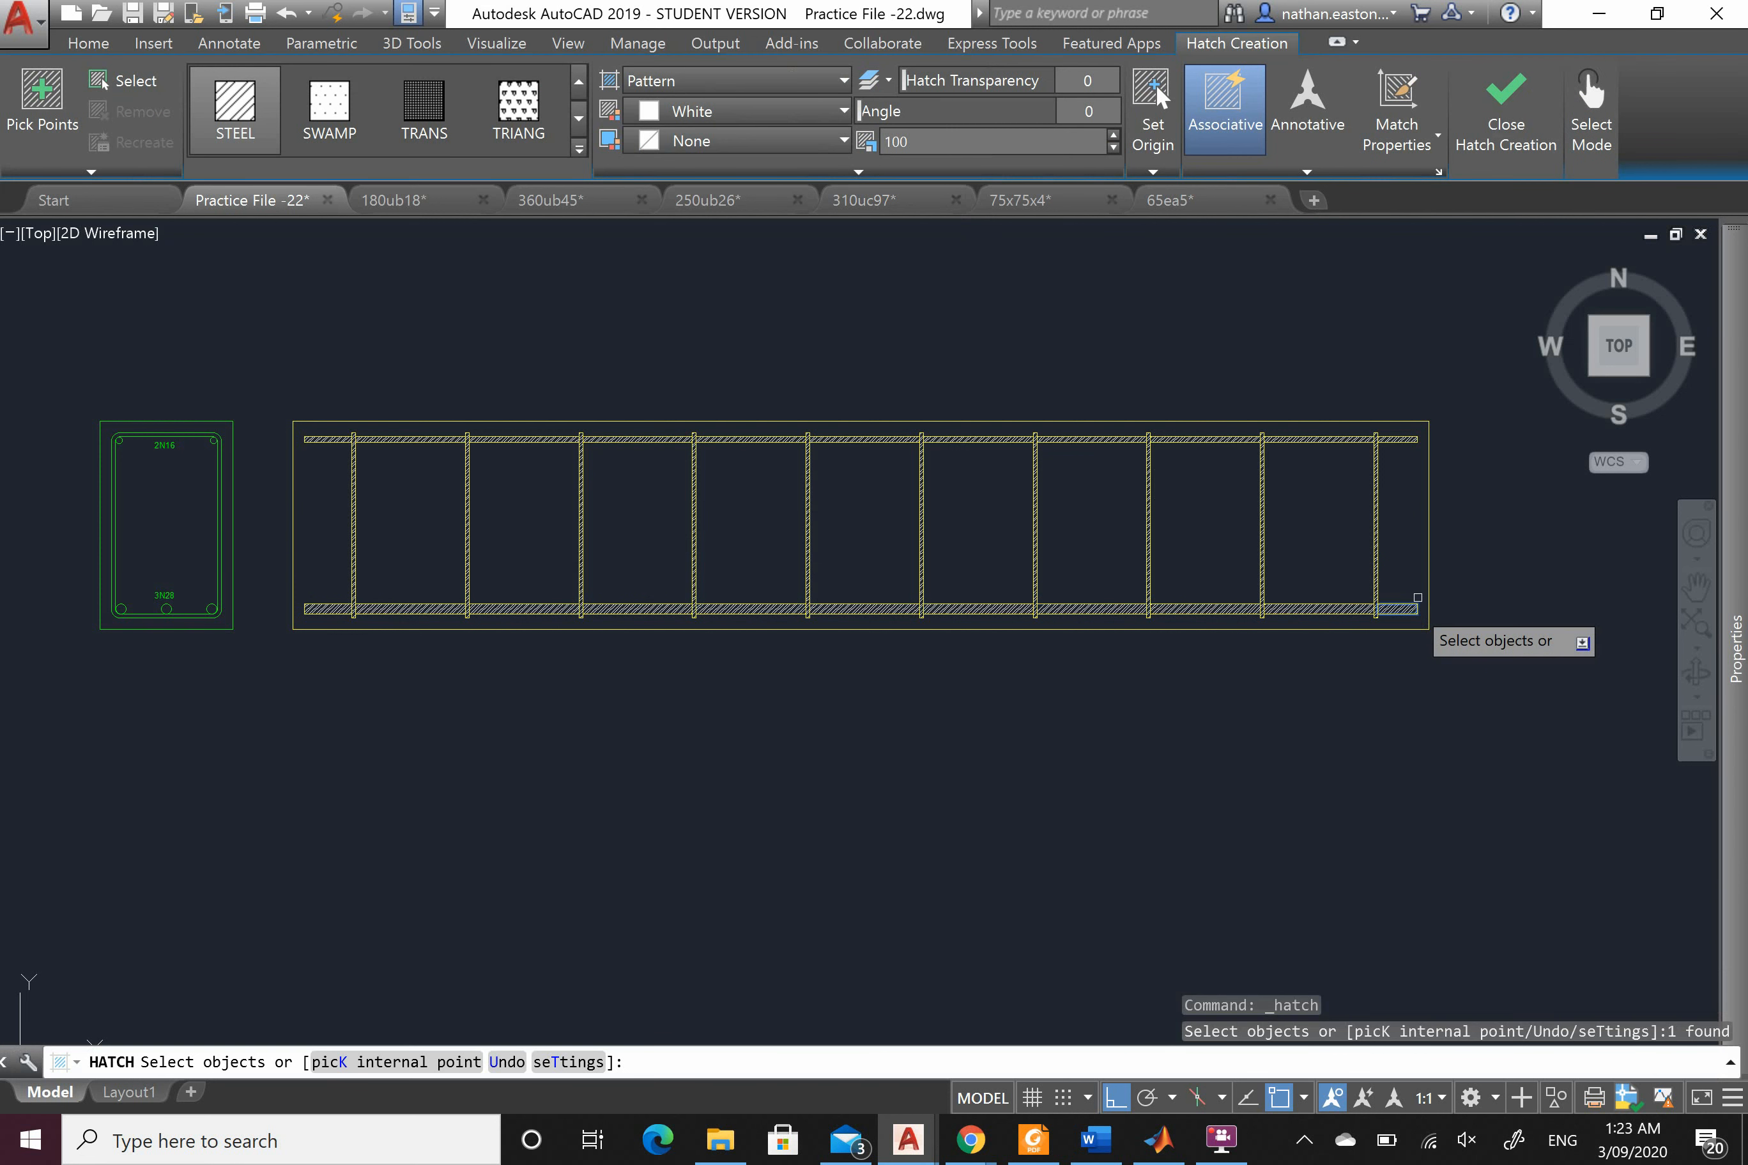
right_click(1420, 520)
left_click(1422, 524)
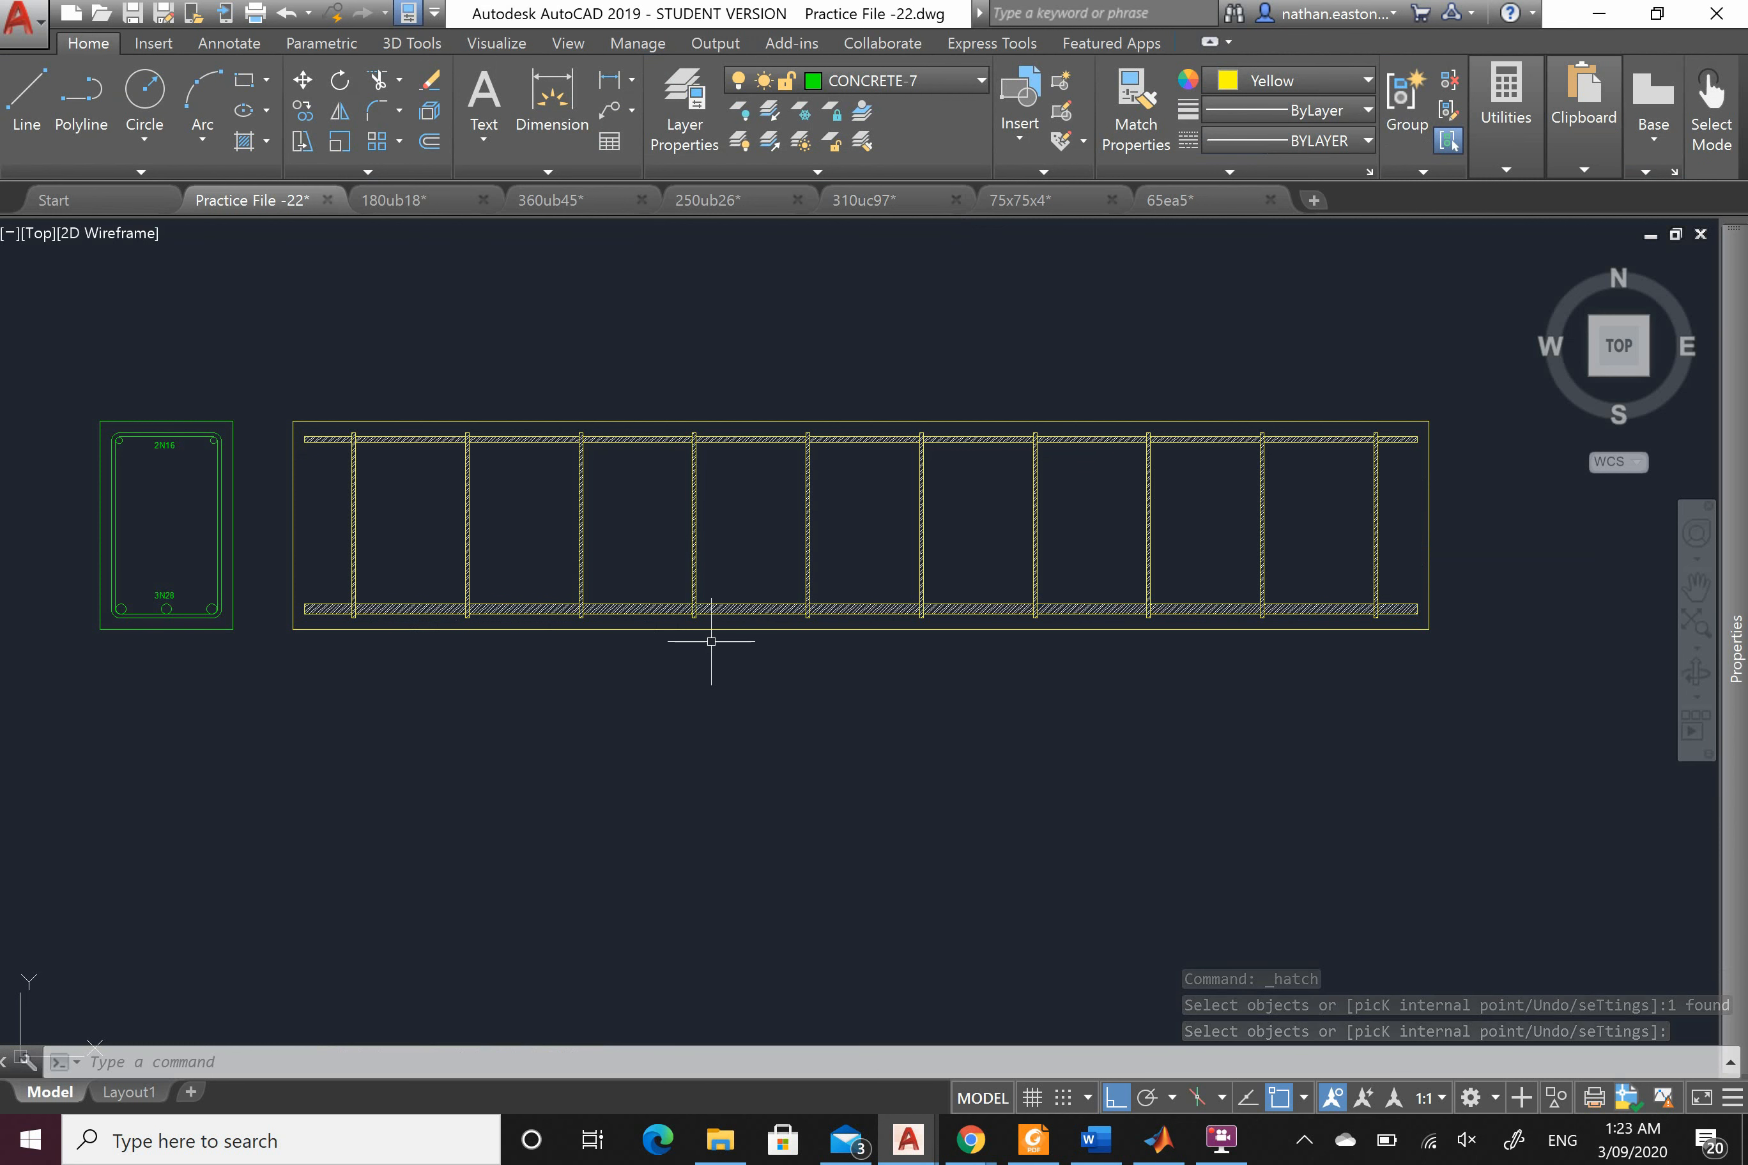
Step: Try to hatch the whole beam by selecting its outline, using the AR-CONC pattern at scale 15
left_click(244, 141)
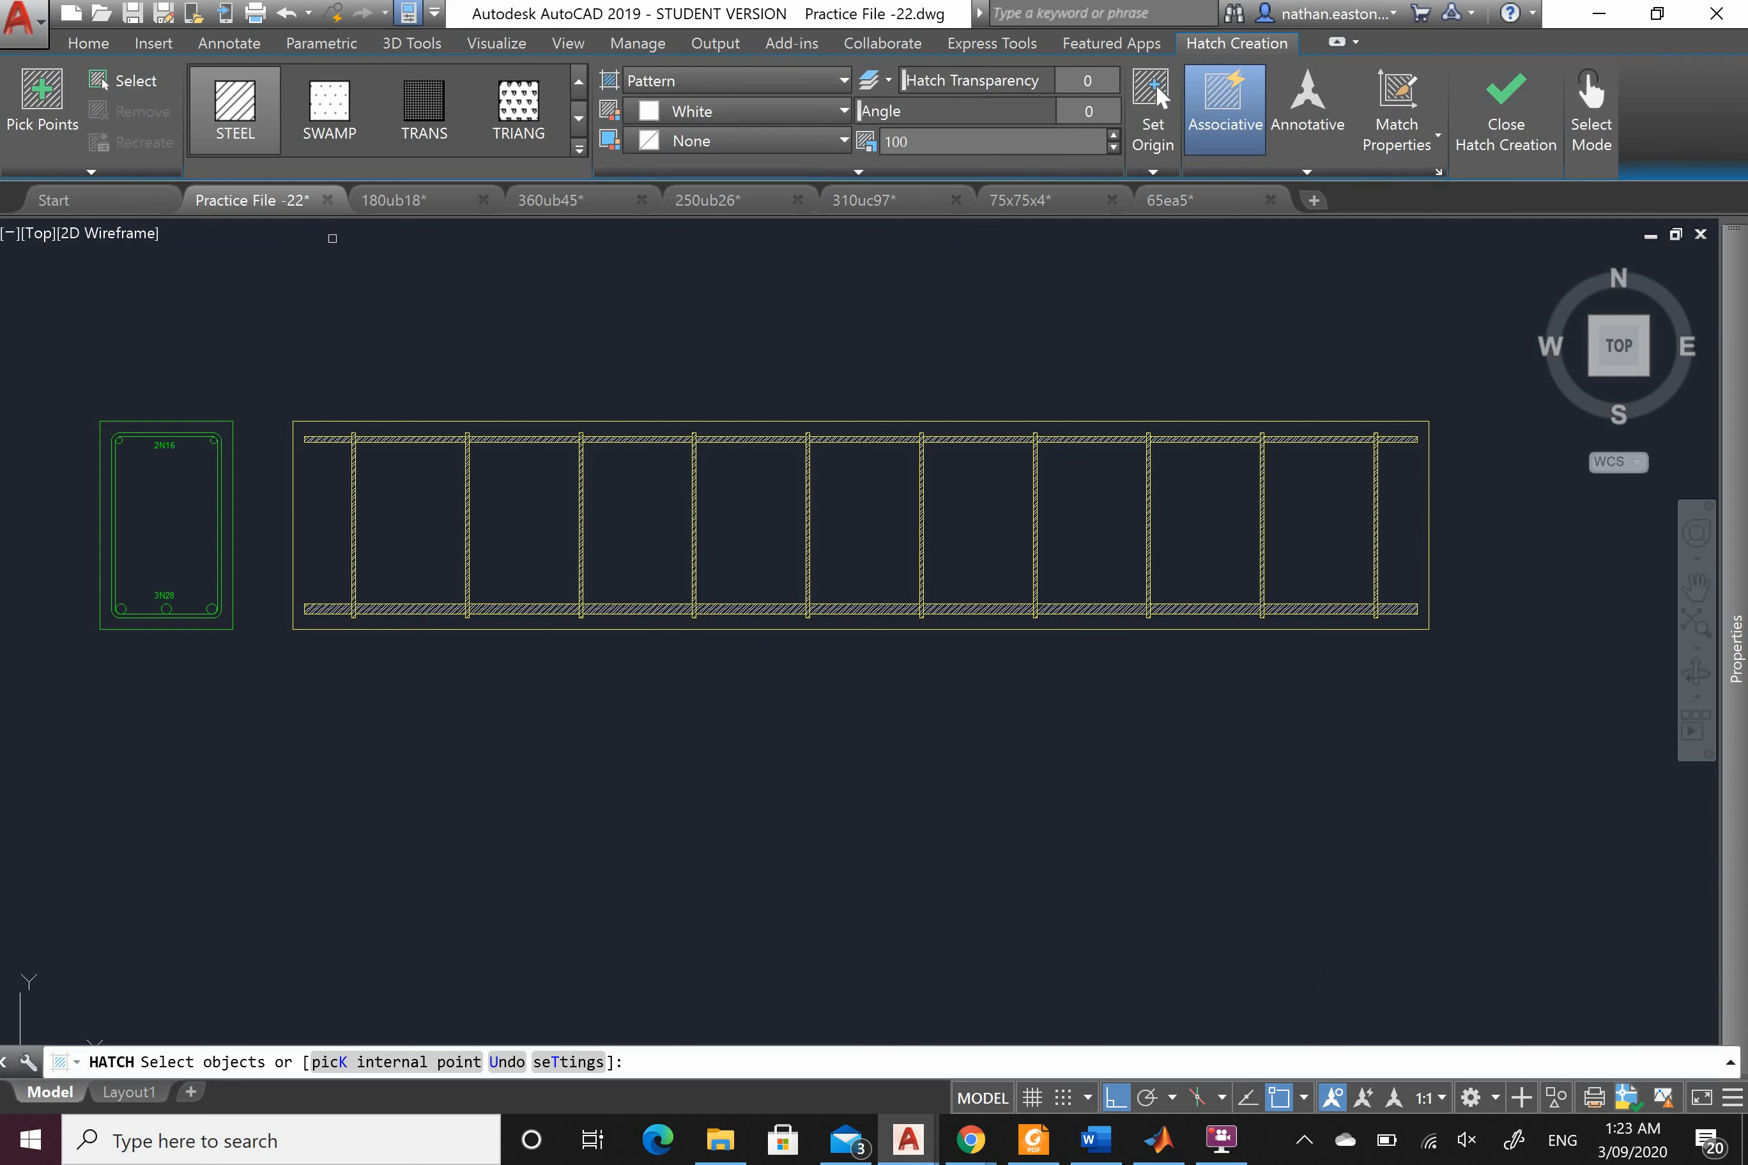
left_click(576, 82)
left_click(577, 83)
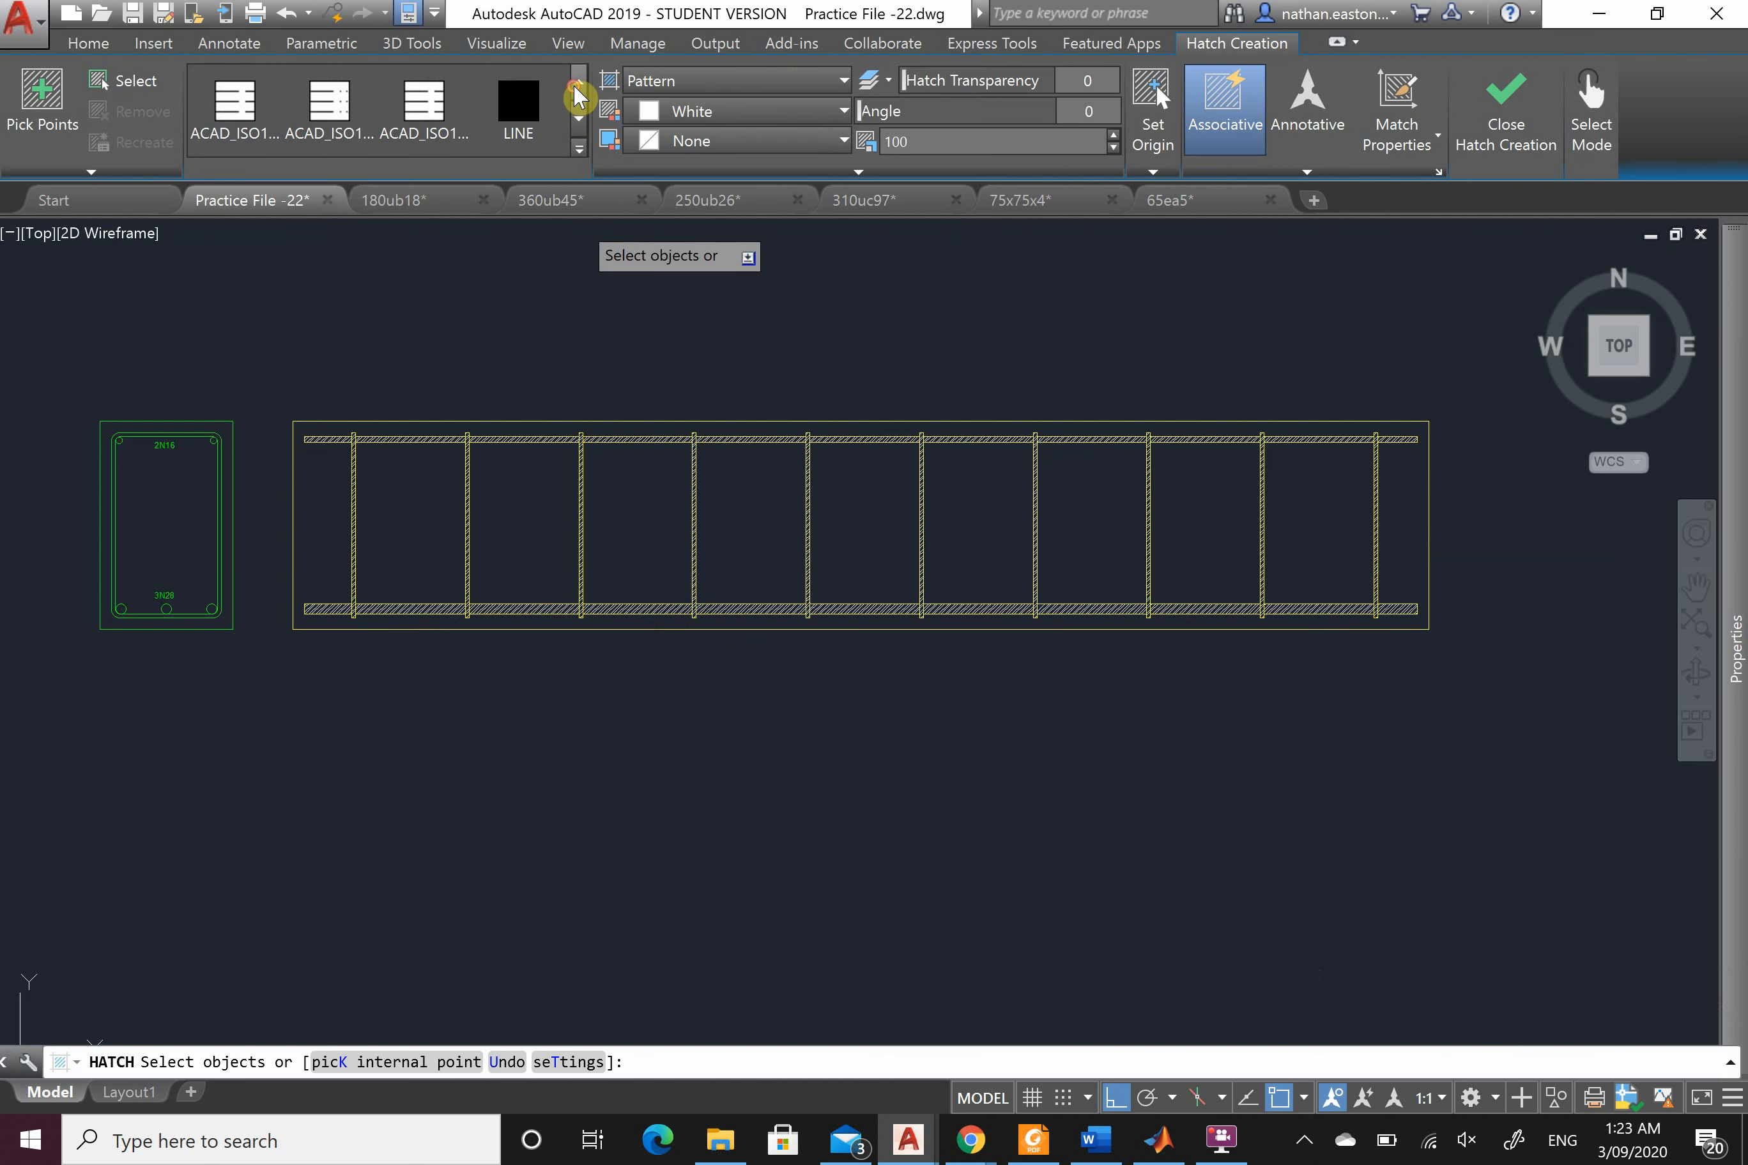
left_click(577, 85)
left_click(577, 84)
left_click(577, 85)
left_click(577, 84)
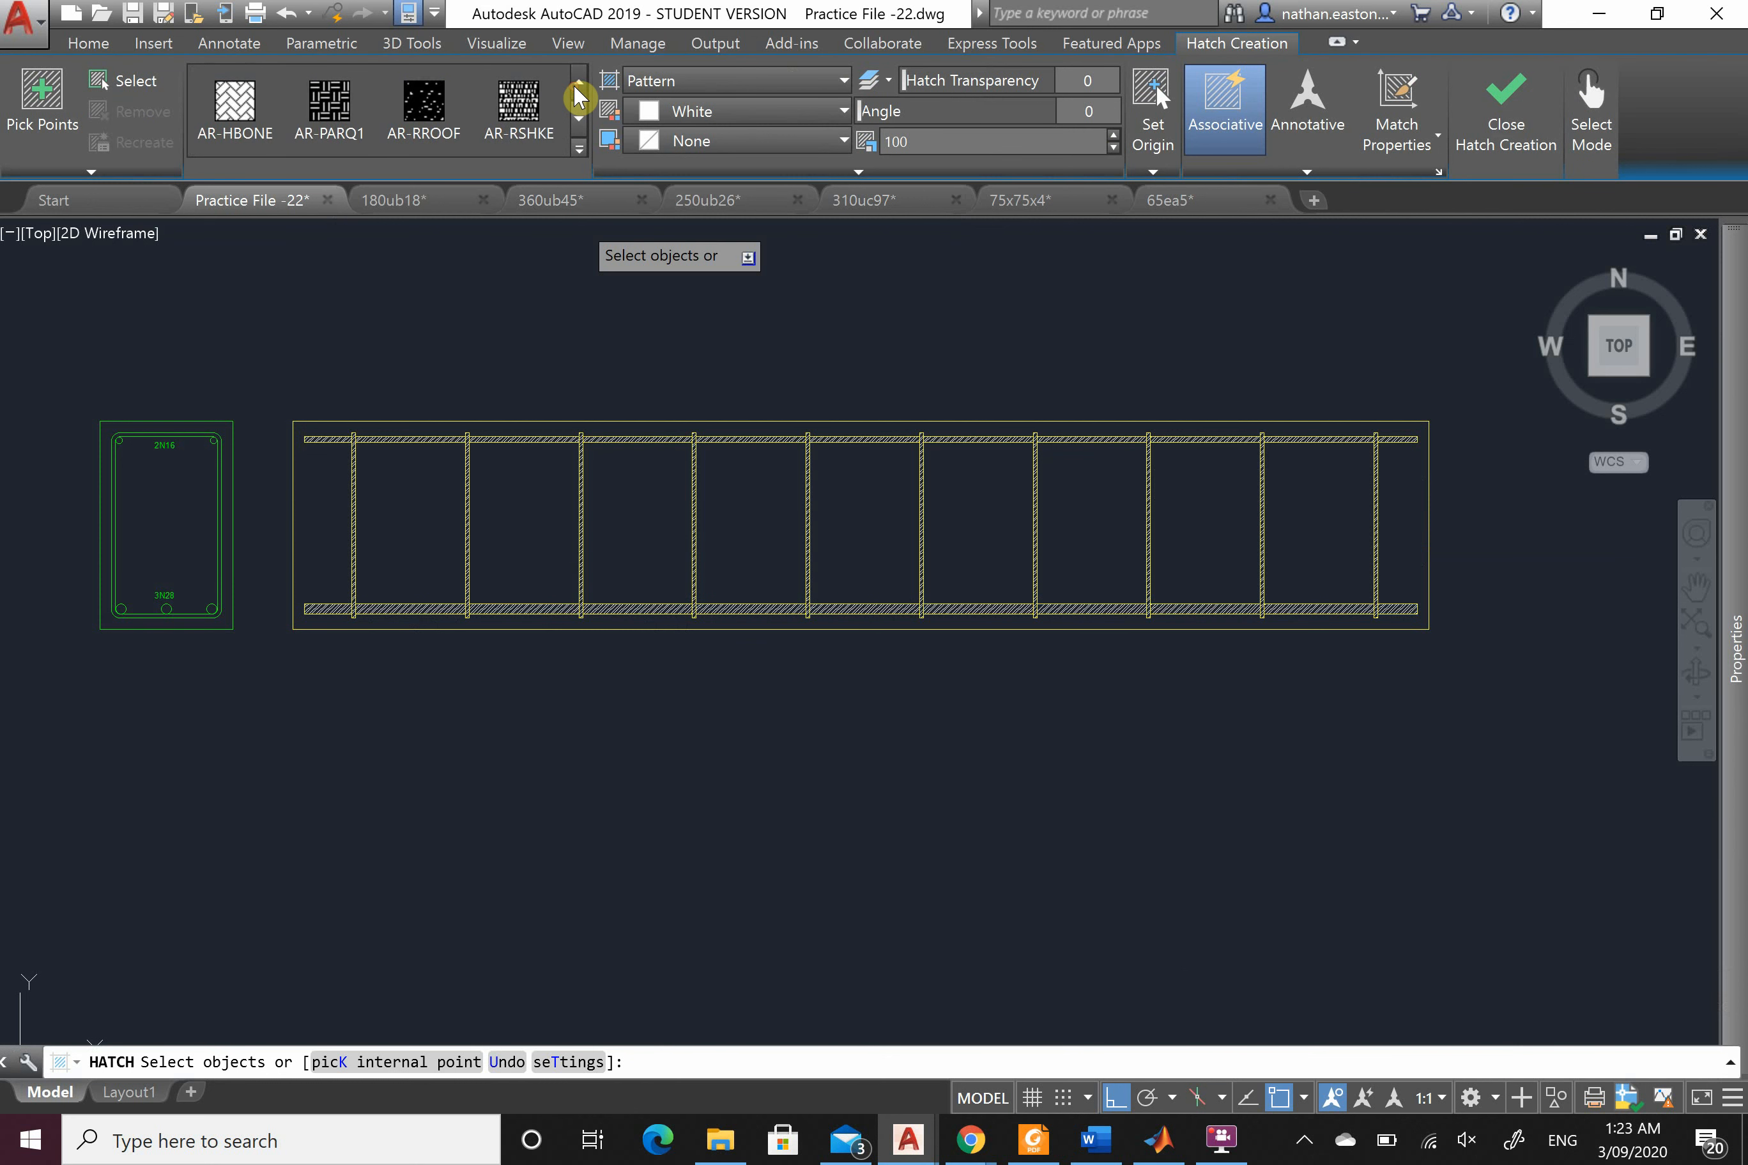
left_click(577, 84)
left_click(518, 105)
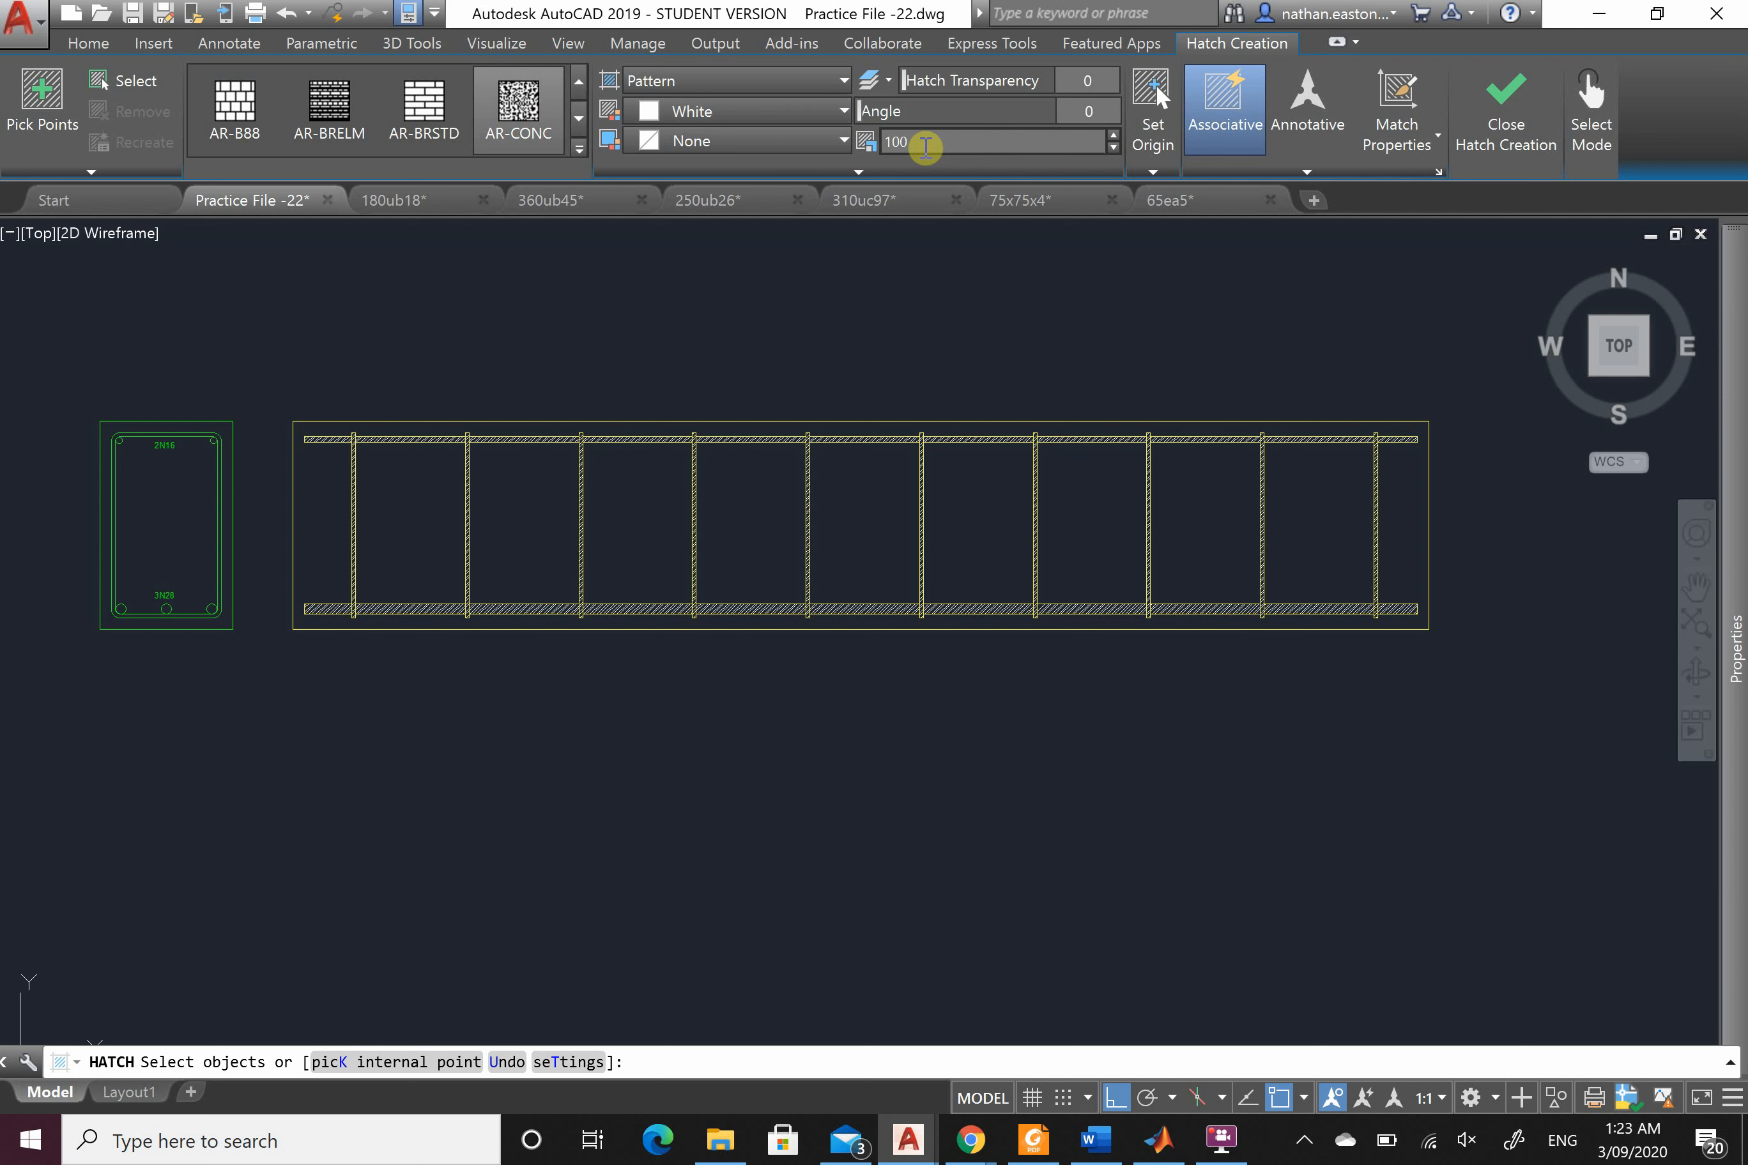
left_click(926, 146)
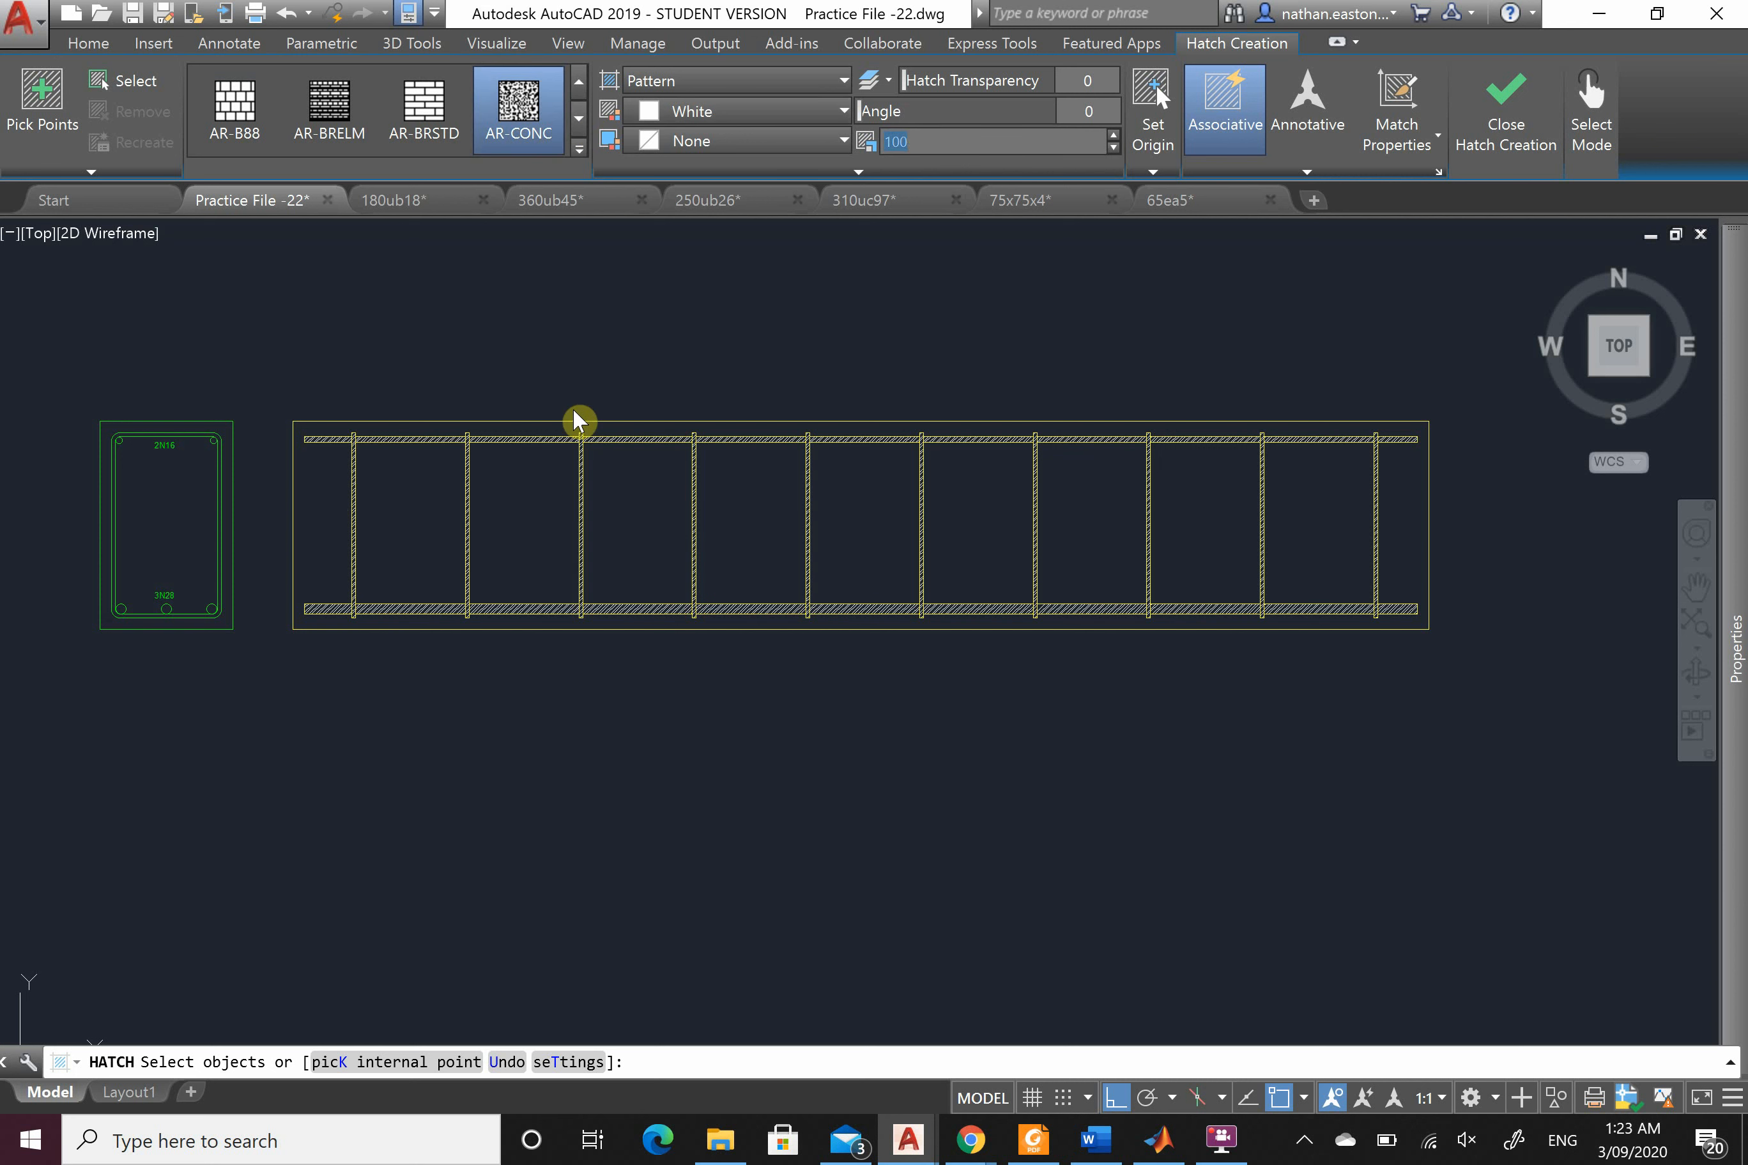
type("15")
left_click(295, 519)
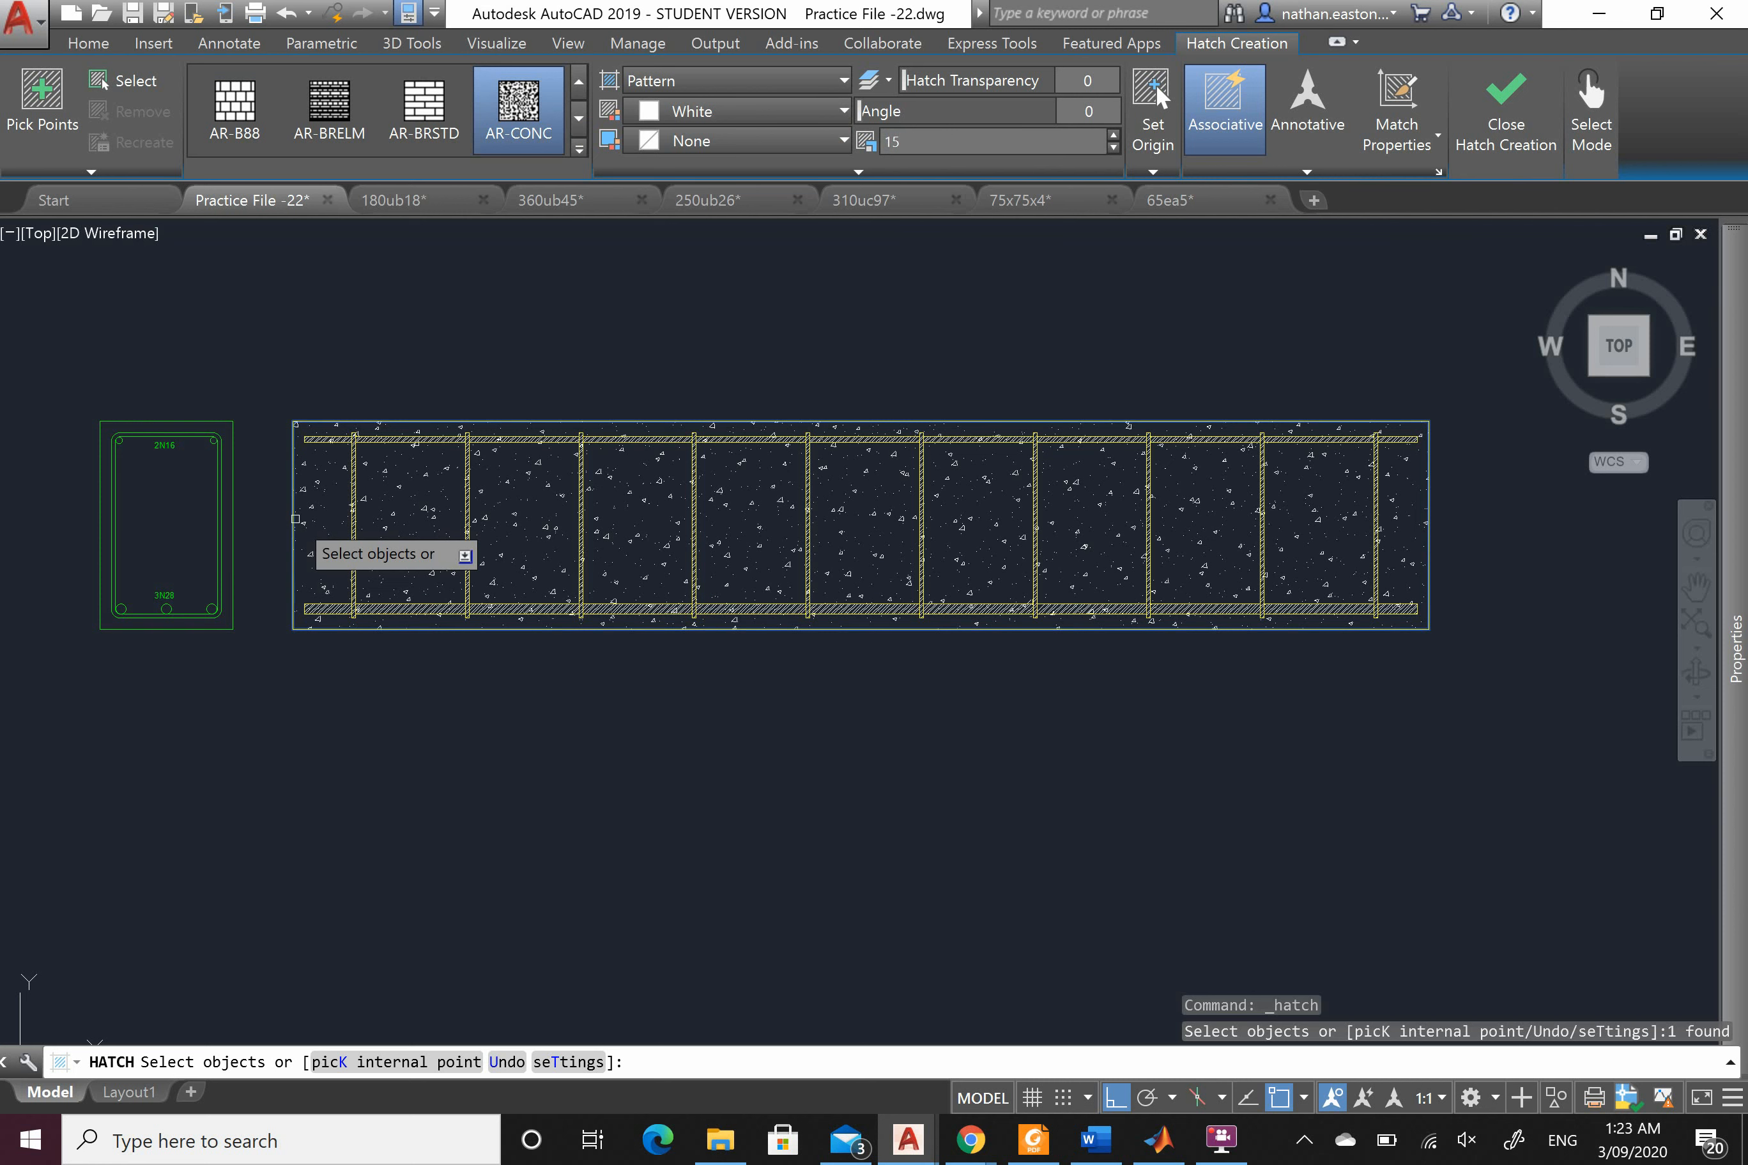
right_click(682, 352)
left_click(684, 355)
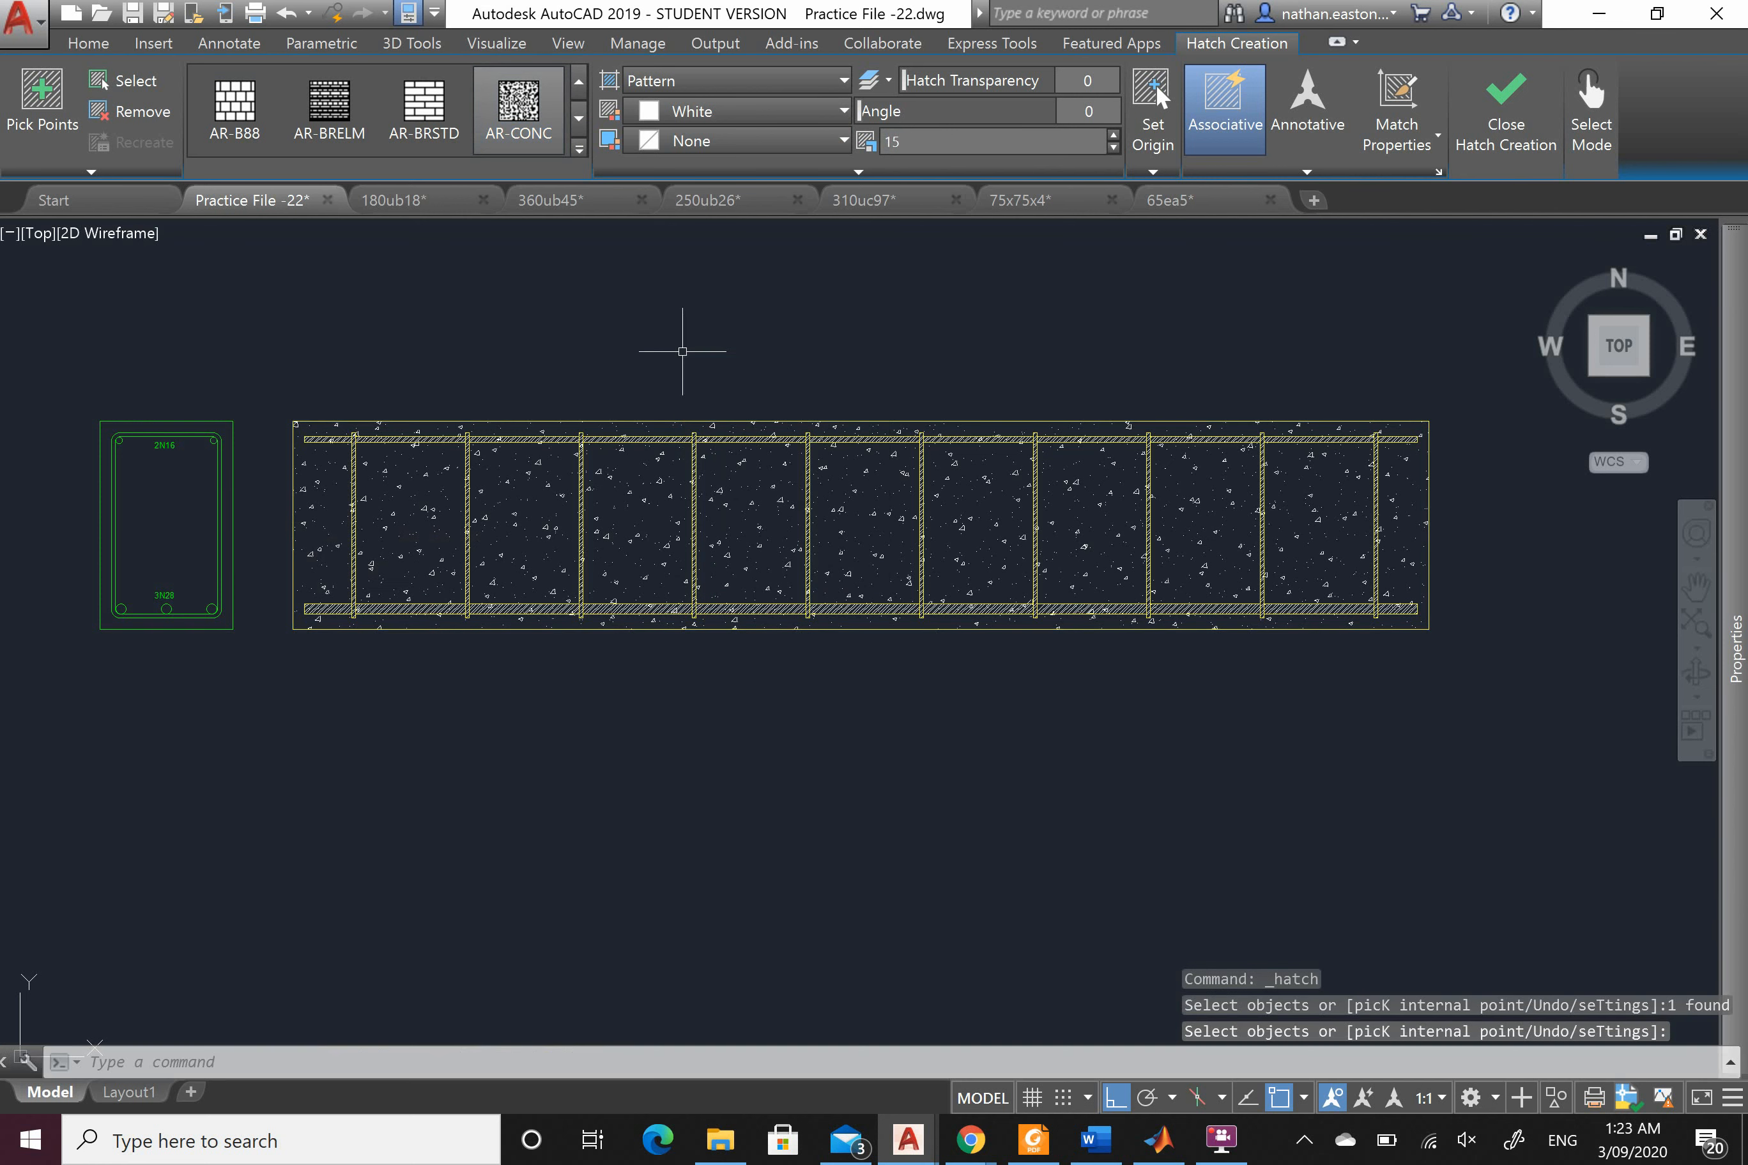
Step: Check the concrete hatch where it meets the stirrups and bars, and undo that hatch
scroll(490, 511, "up", 2)
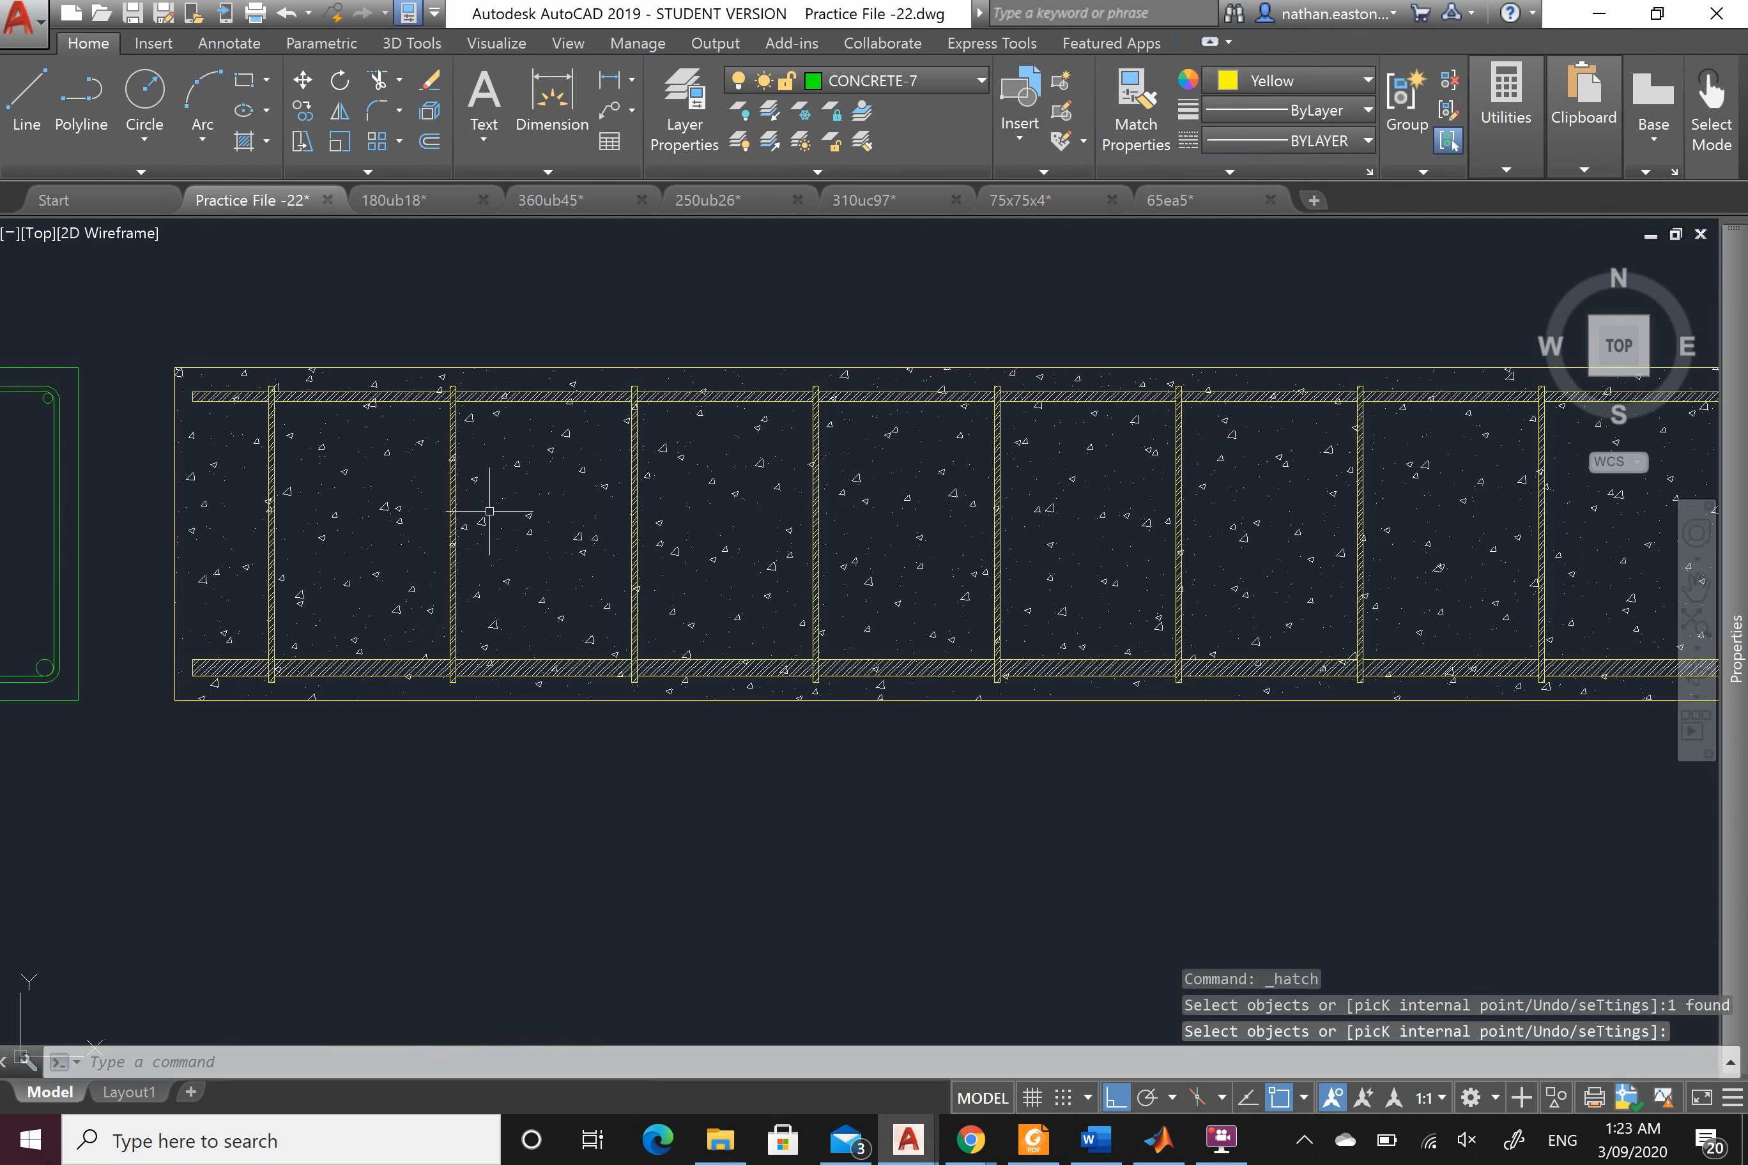
scroll(687, 403, "up", 8)
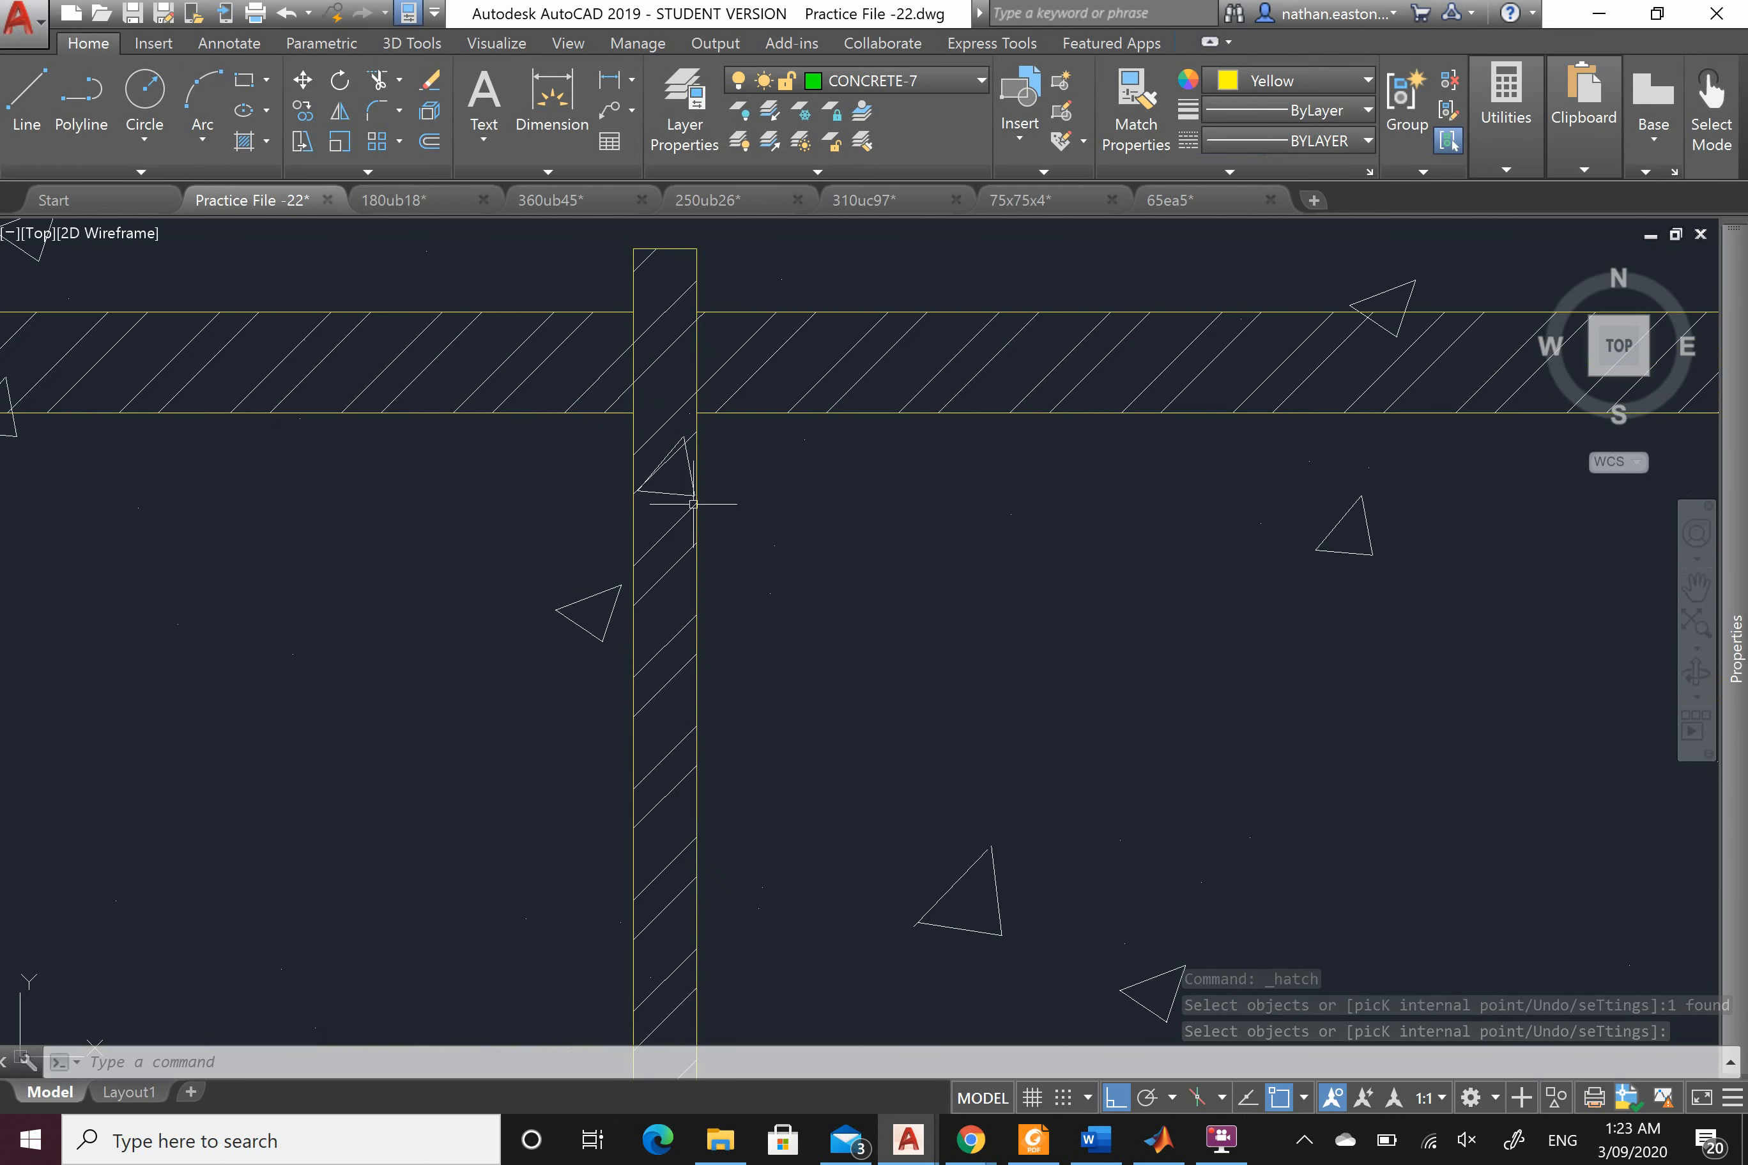
scroll(594, 436, "down", 7)
scroll(616, 446, "down", 4)
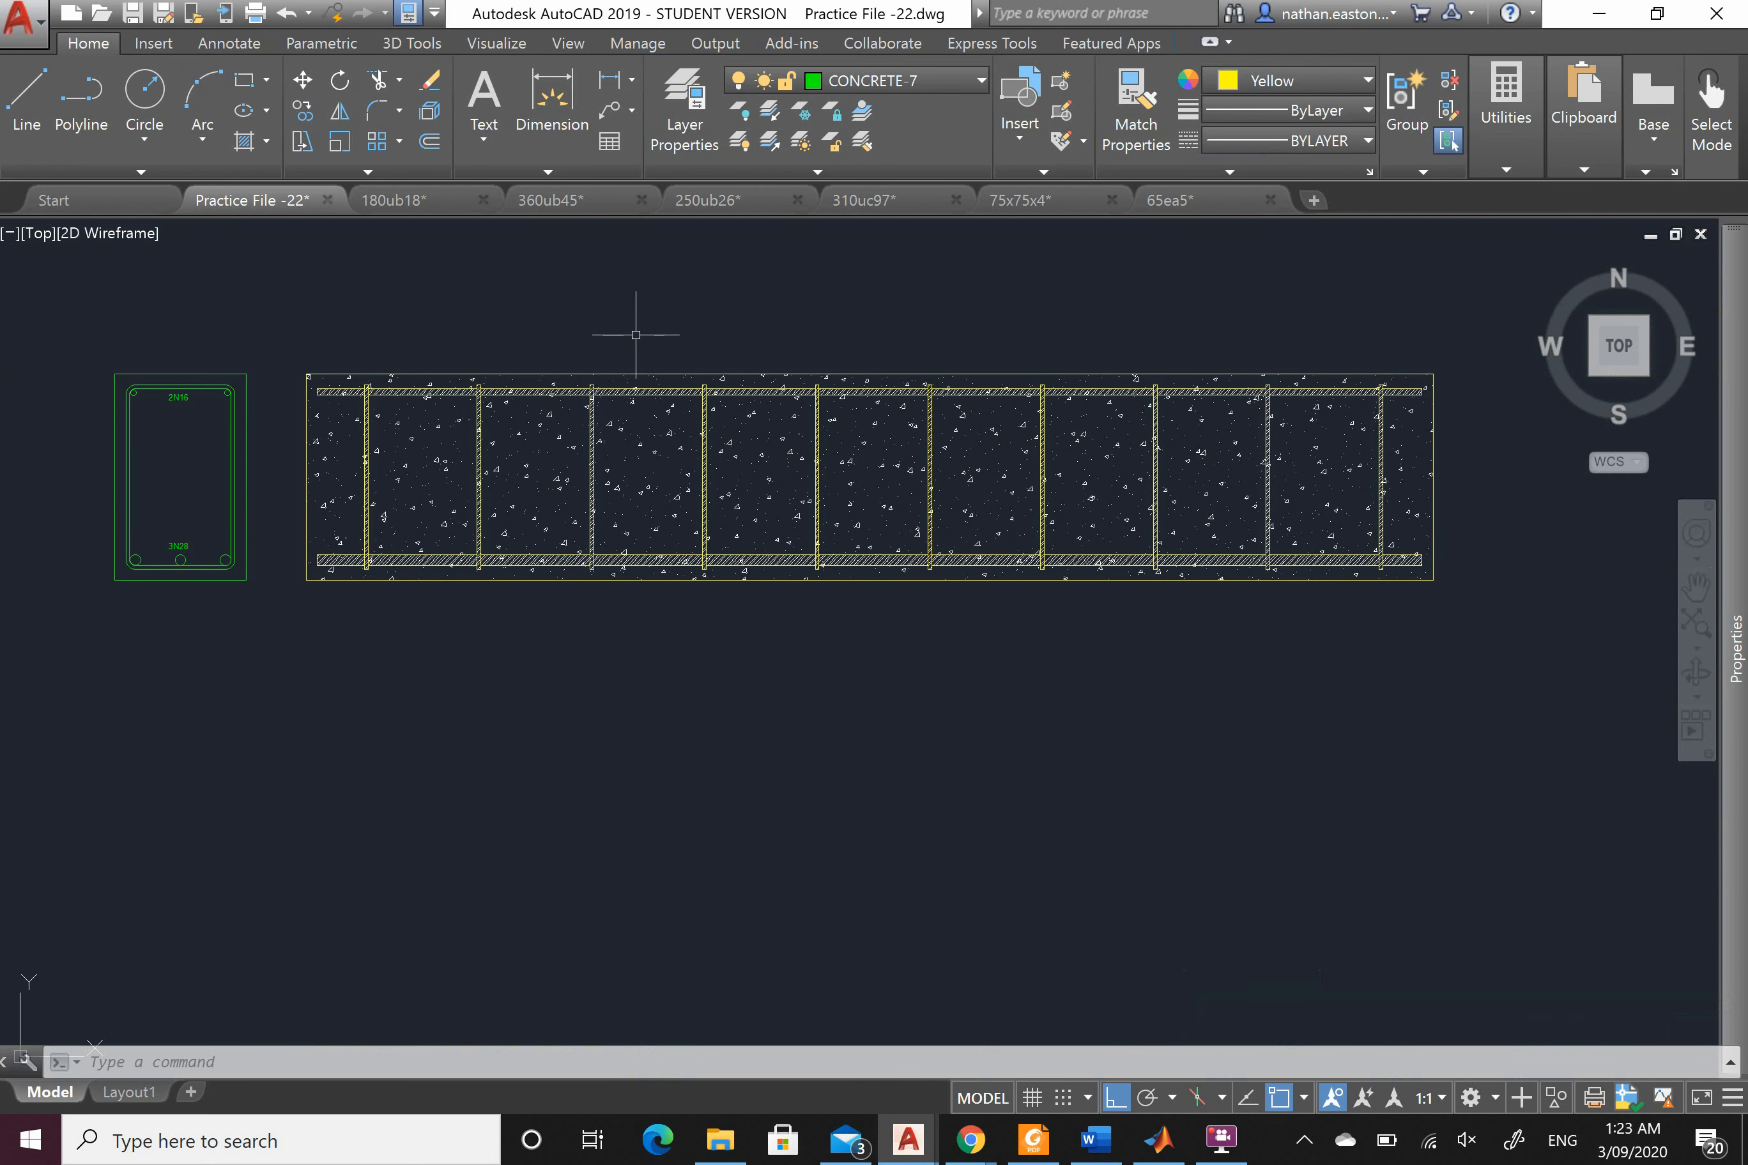
scroll(663, 613, "down", 3)
scroll(642, 446, "up", 3)
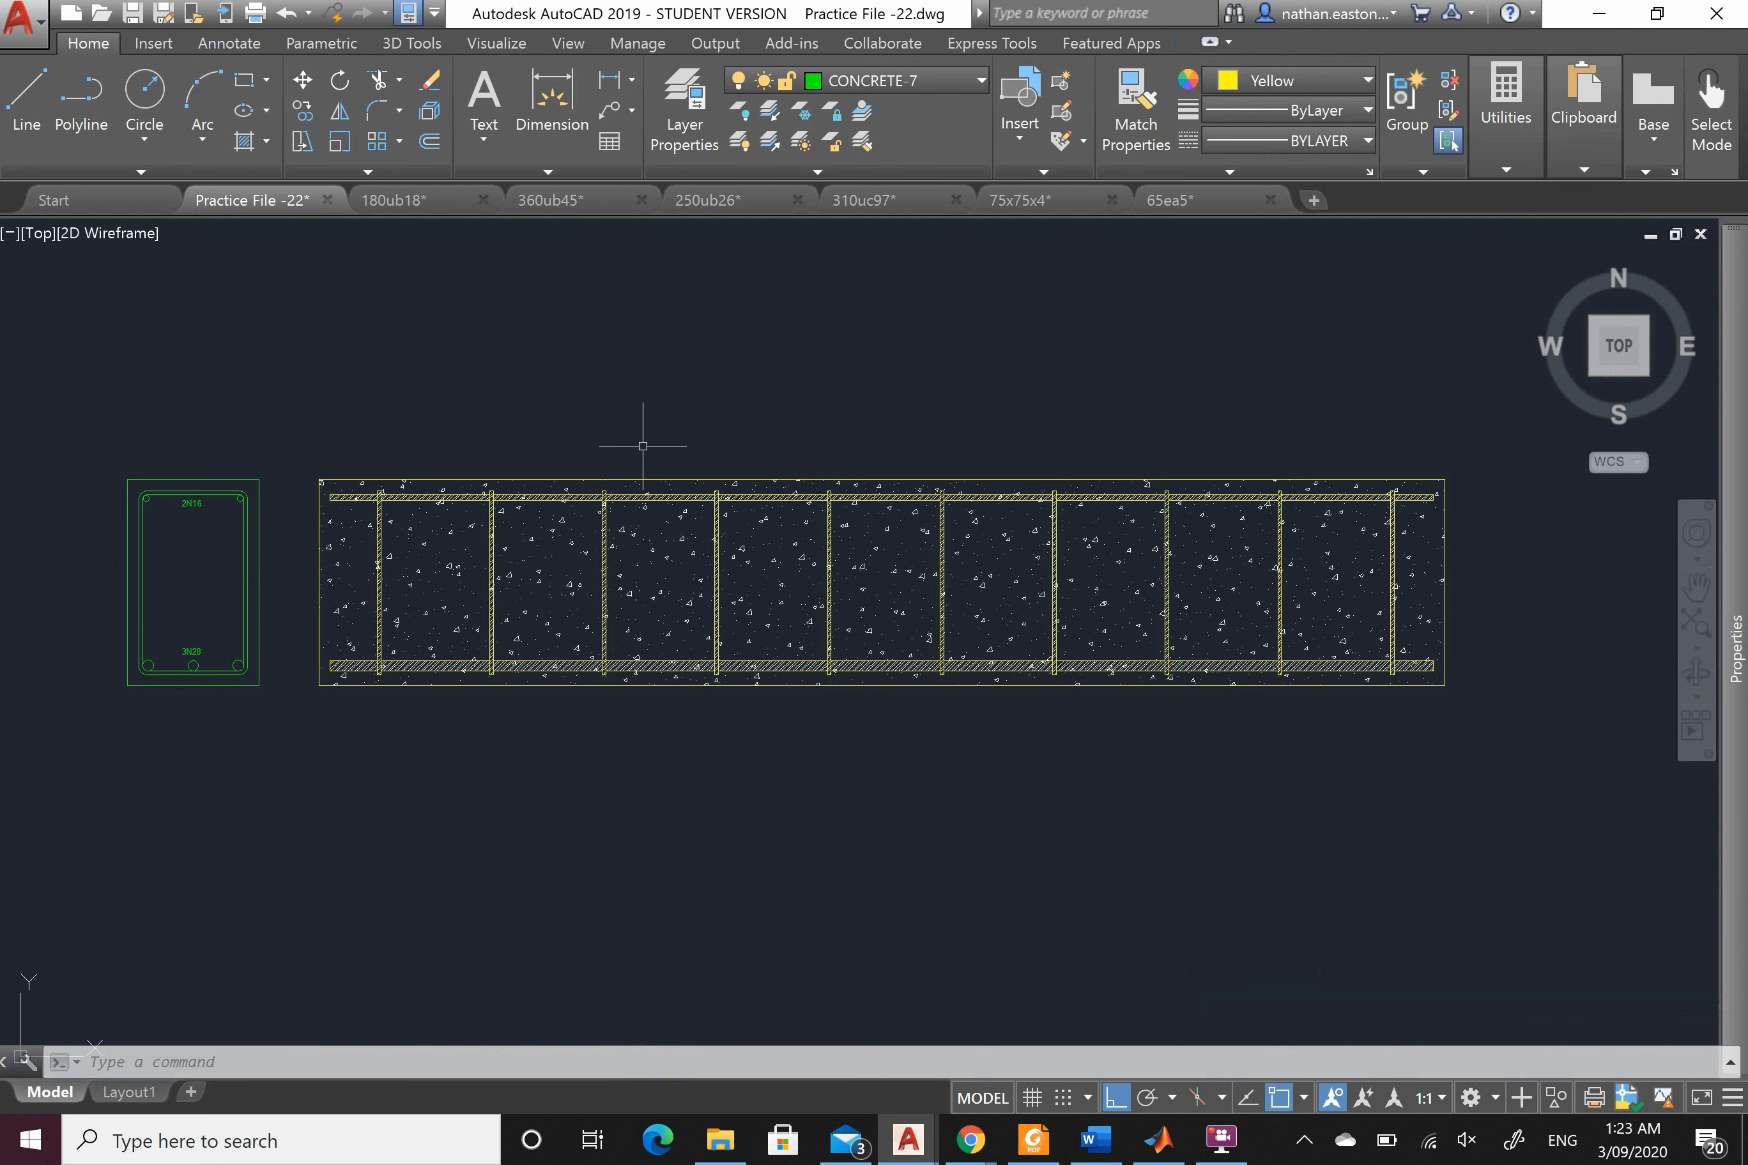
key("ctrl+z")
key("ctrl+z")
key("ctrl+z")
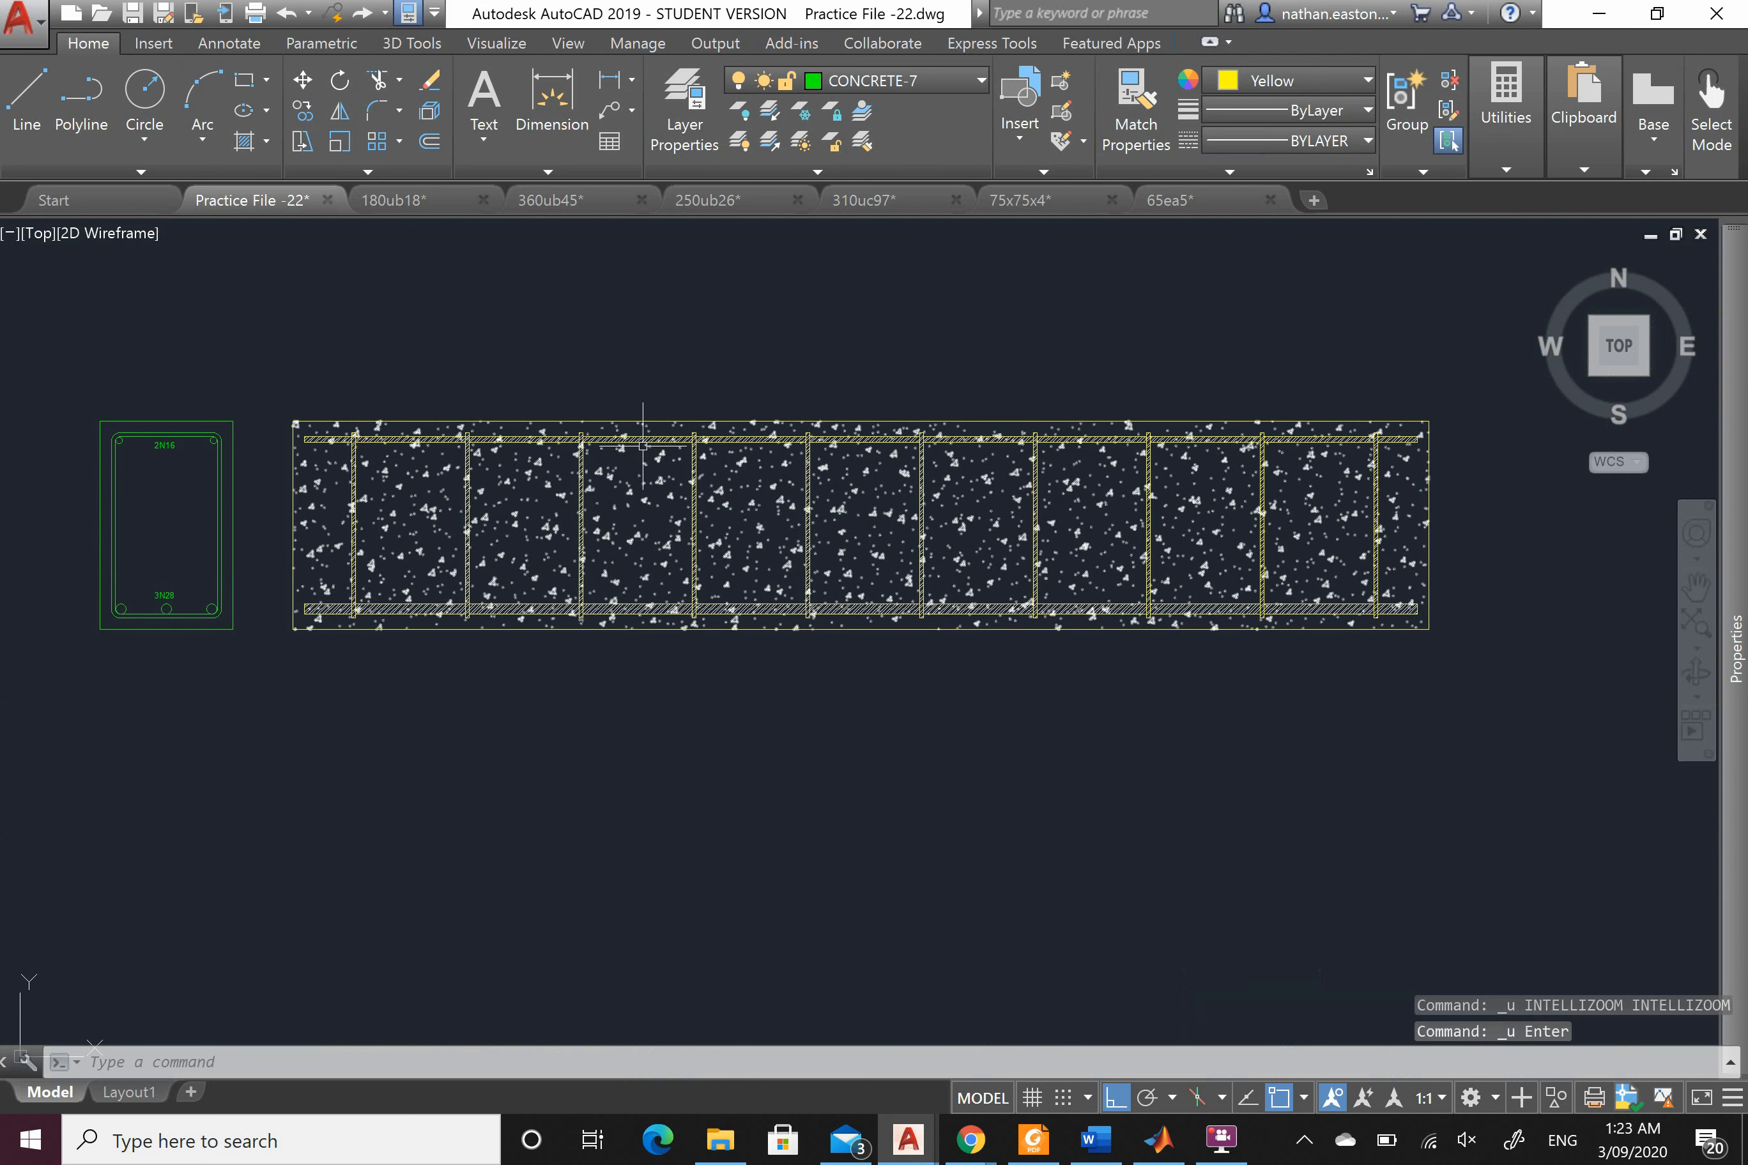
key("ctrl+z")
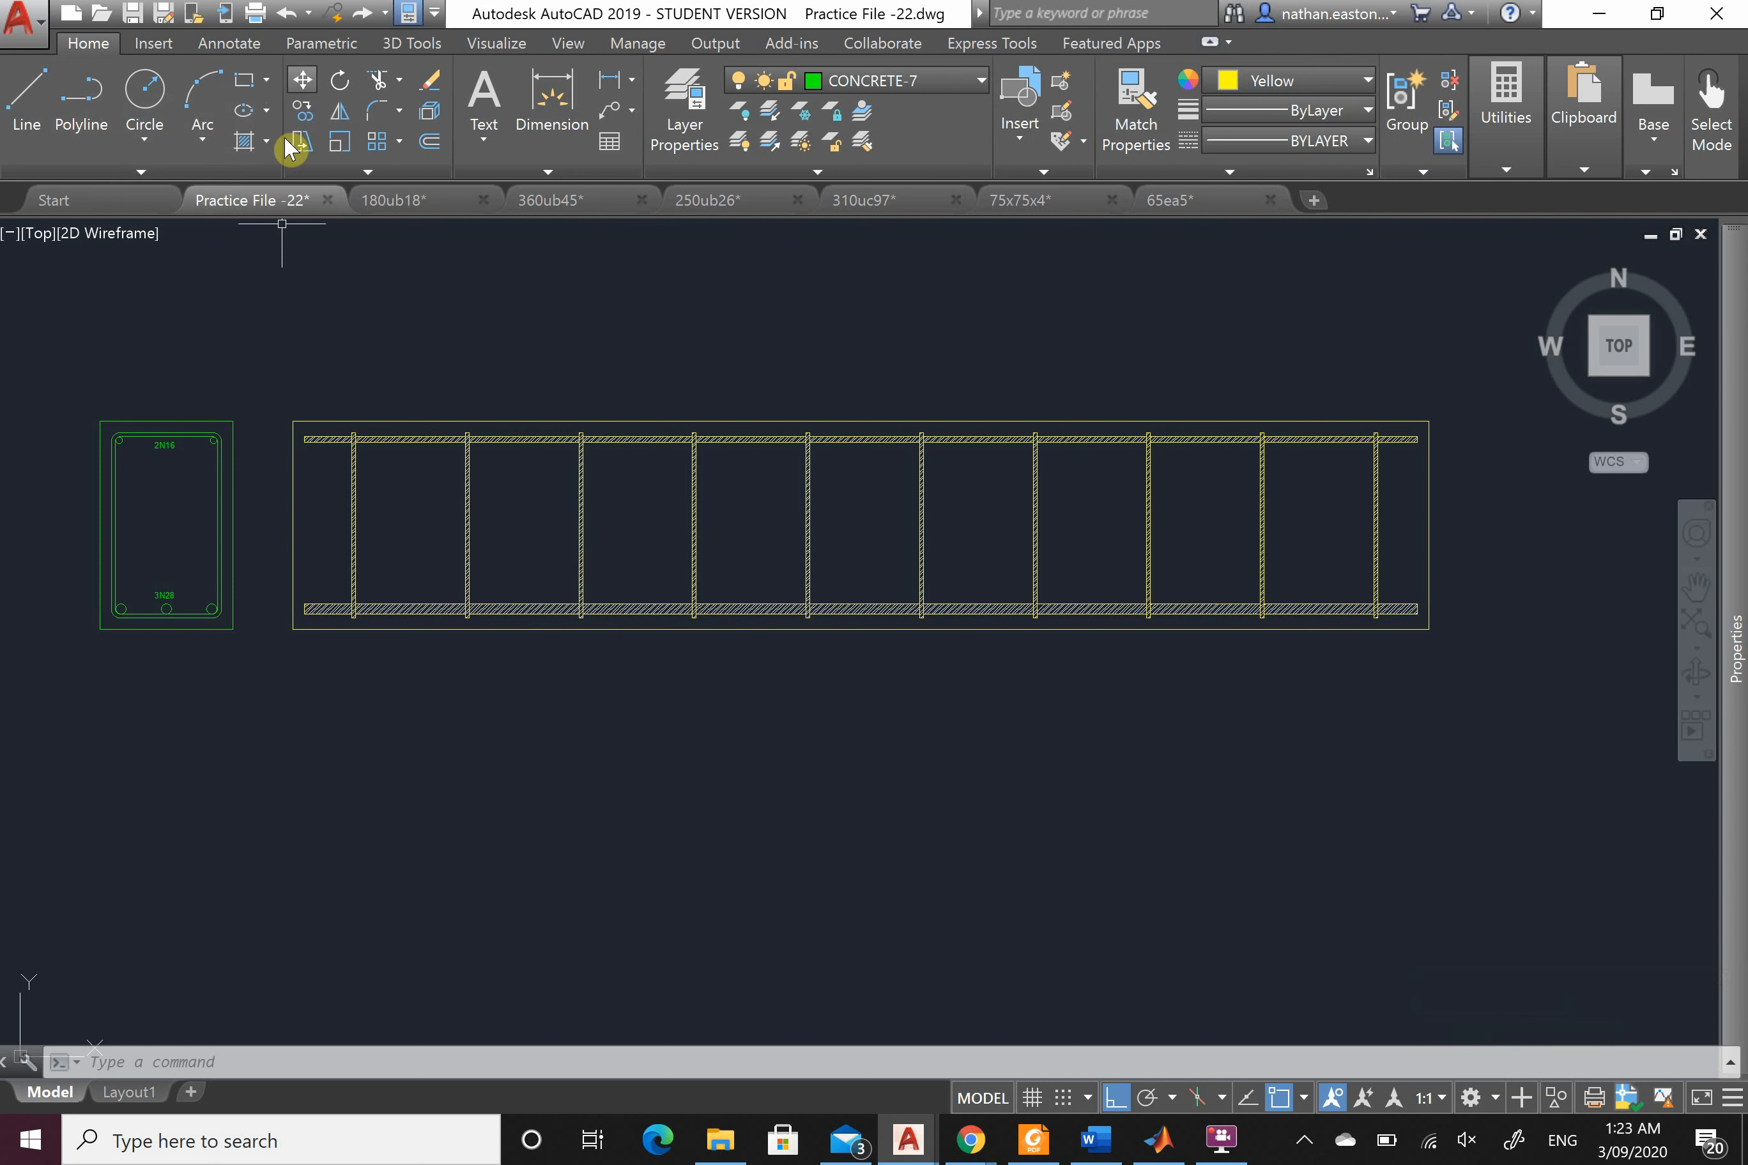
Step: Start a new hatch and switch it from selecting objects to picking internal points
left_click(245, 142)
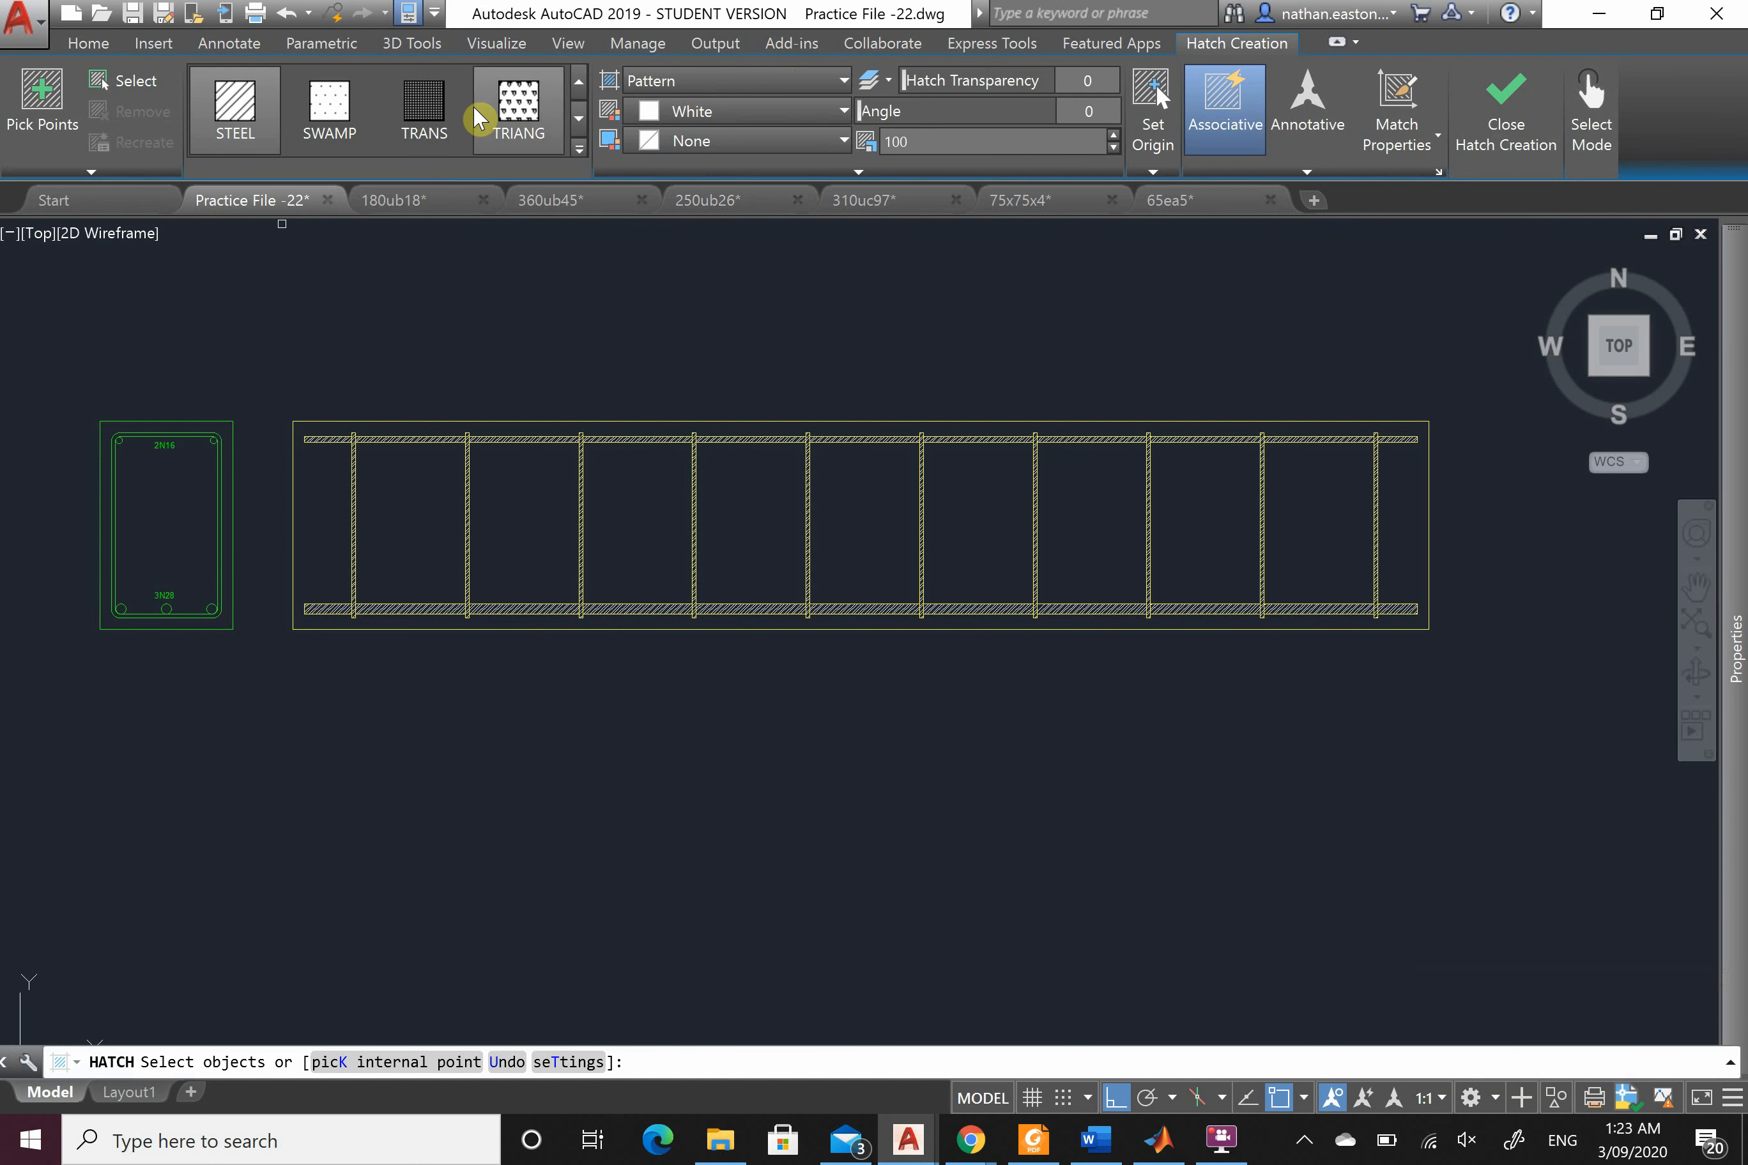
left_click(578, 82)
left_click(578, 82)
left_click(578, 84)
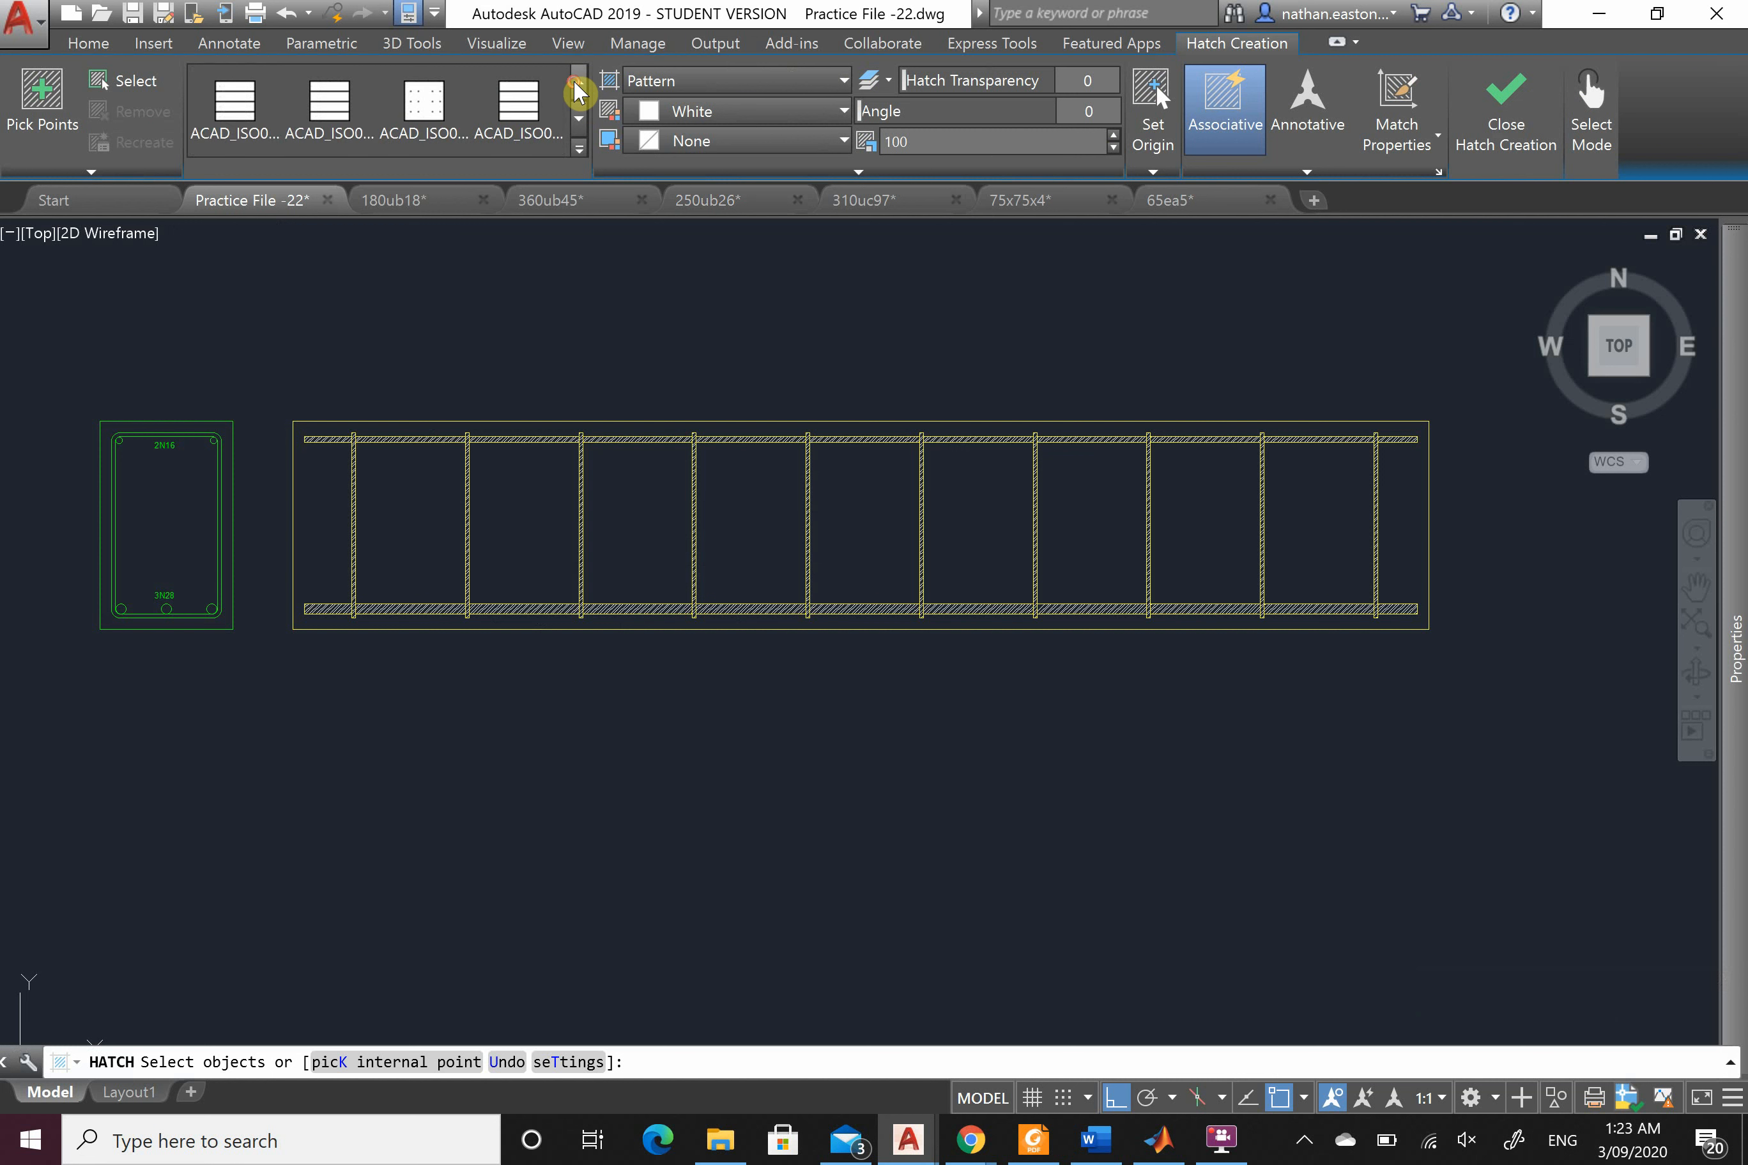
left_click(578, 84)
left_click(578, 84)
left_click(578, 84)
left_click(578, 84)
left_click(578, 85)
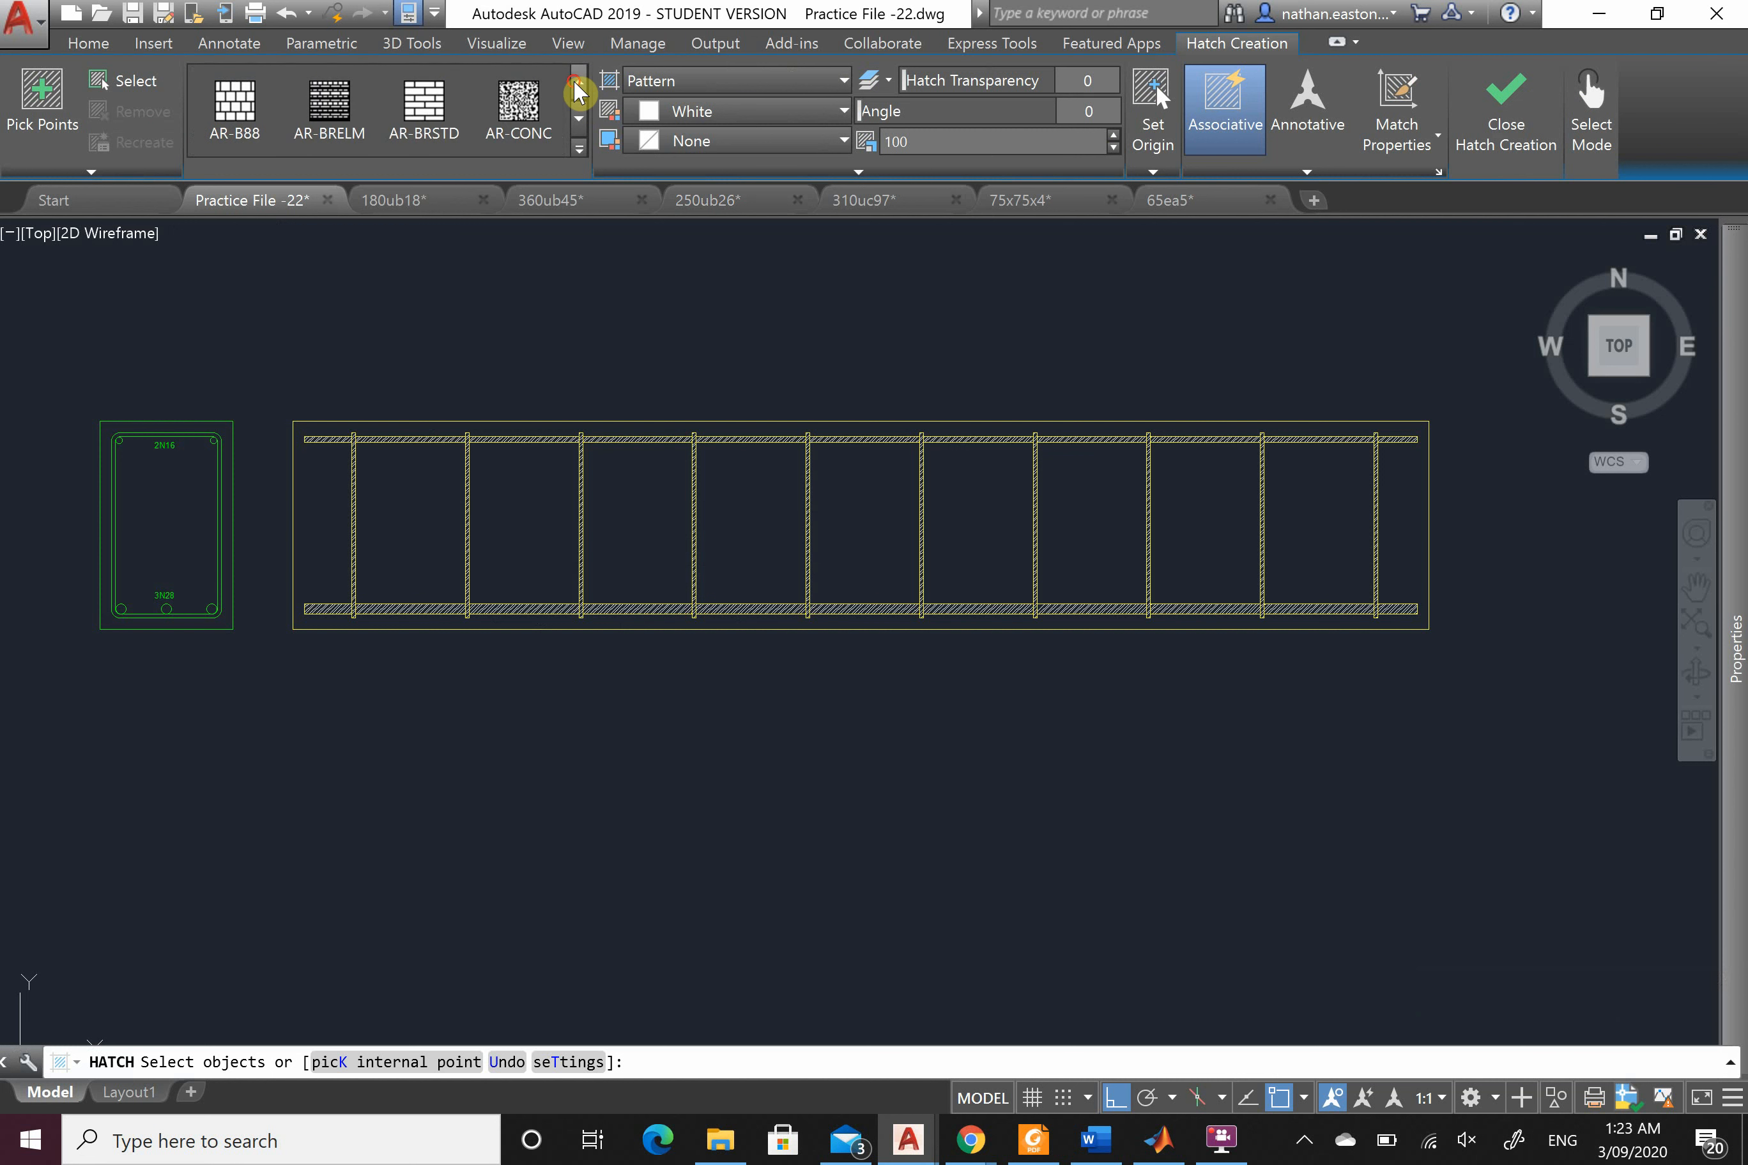
left_click(578, 85)
key("Down")
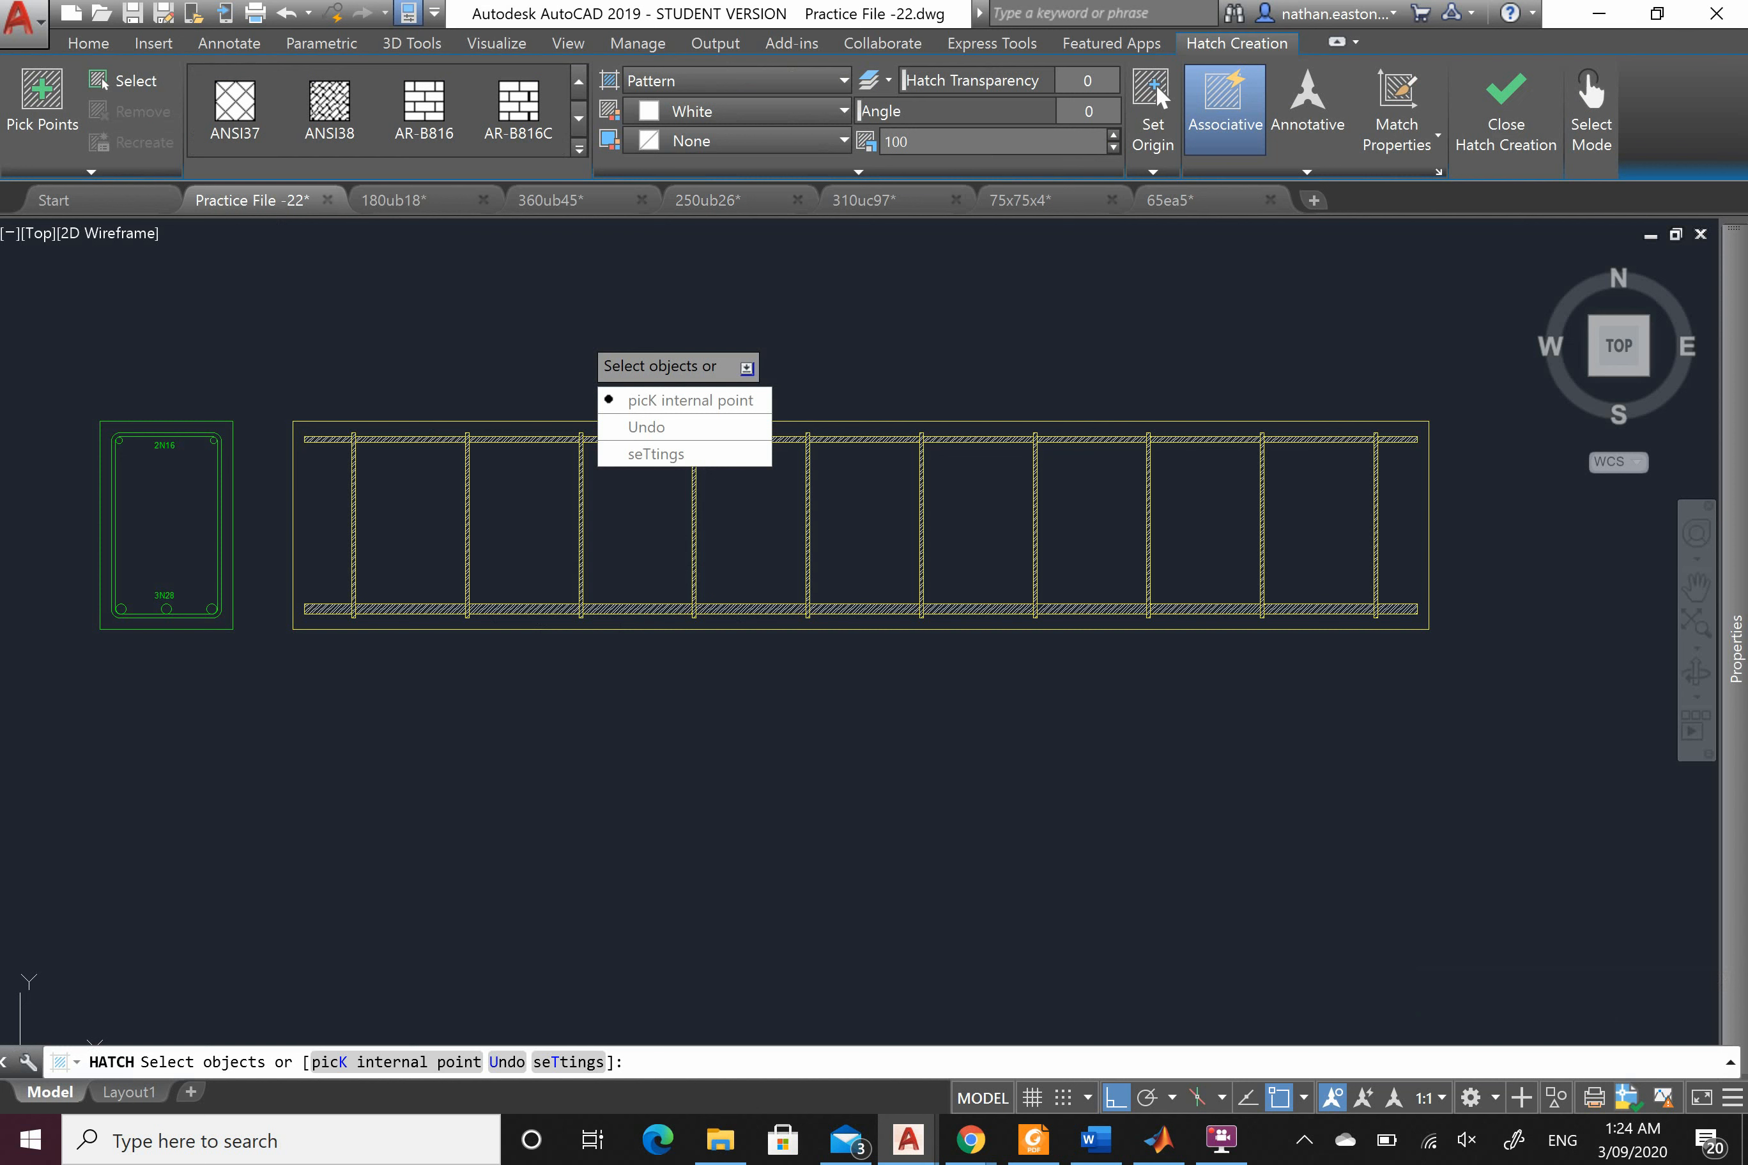
key("Return")
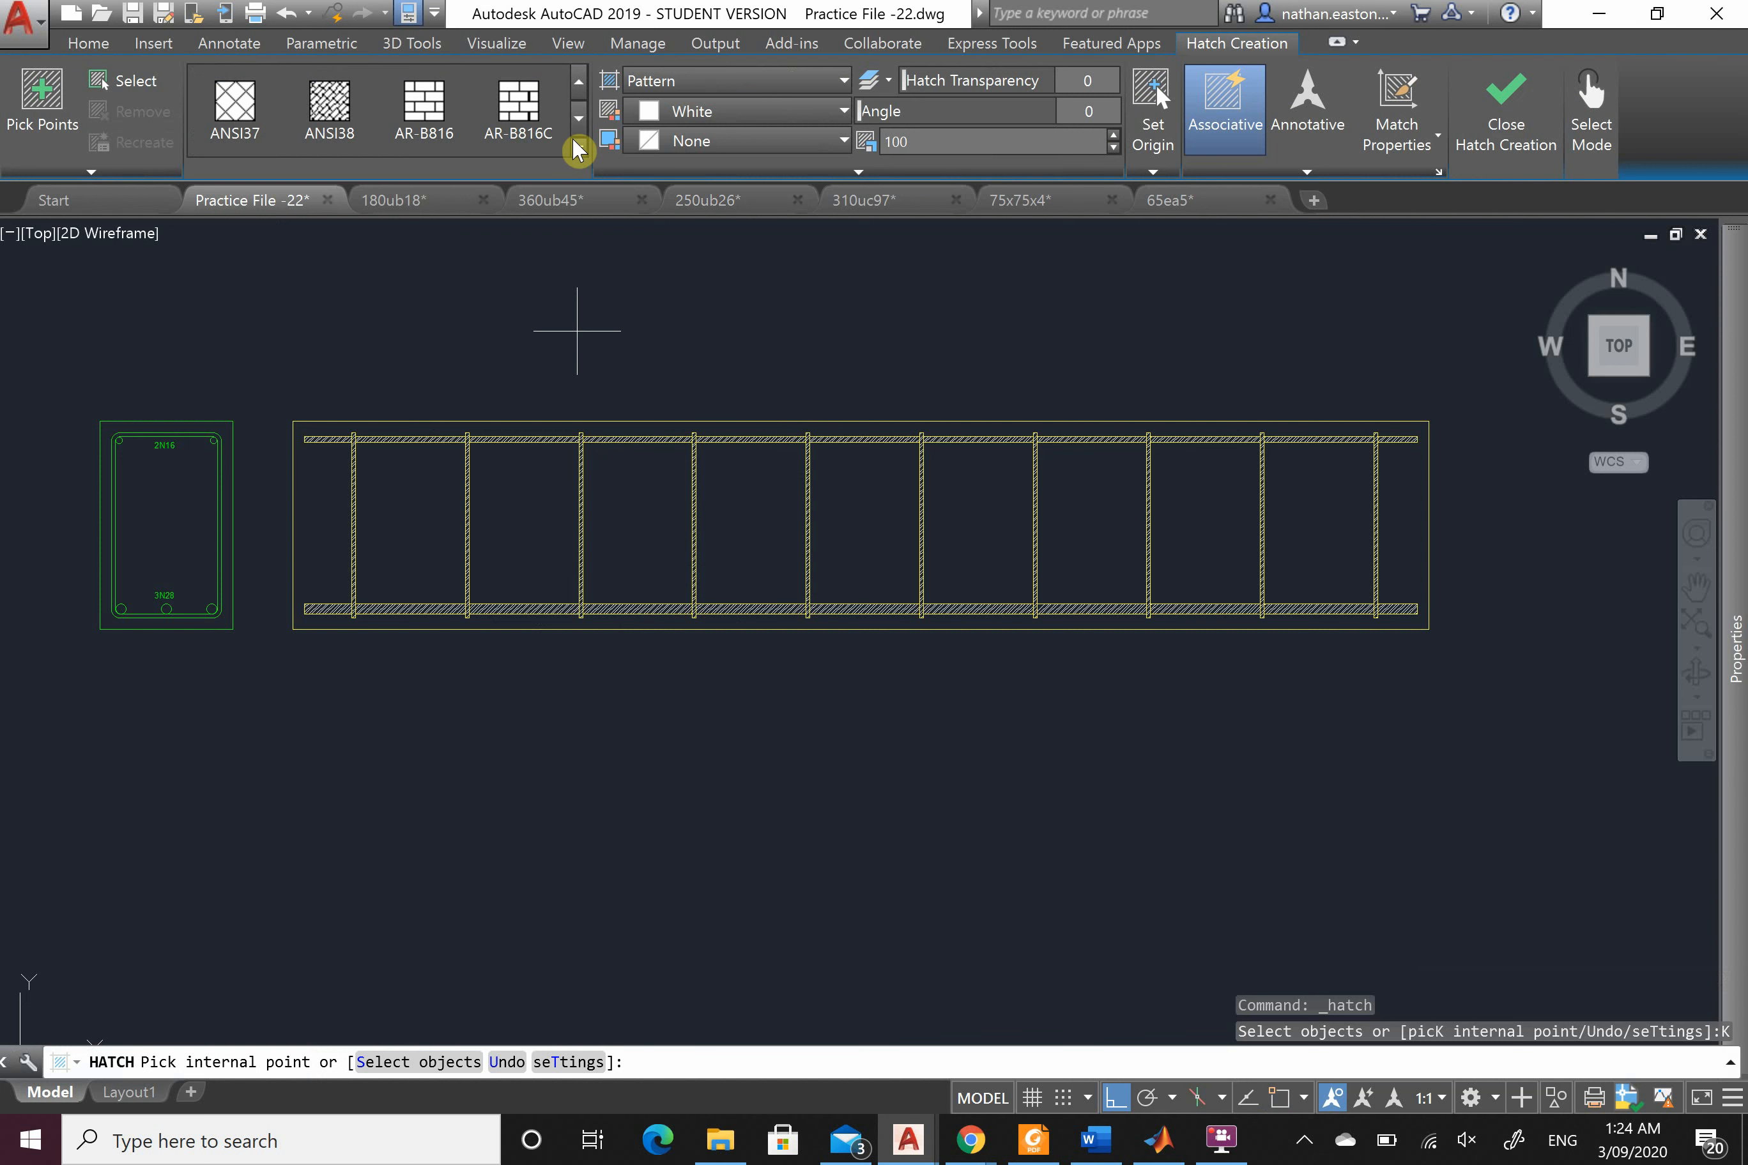
Step: Choose the AR-CONC pattern for the hatch and set its scale to 15
left_click(584, 84)
left_click(584, 83)
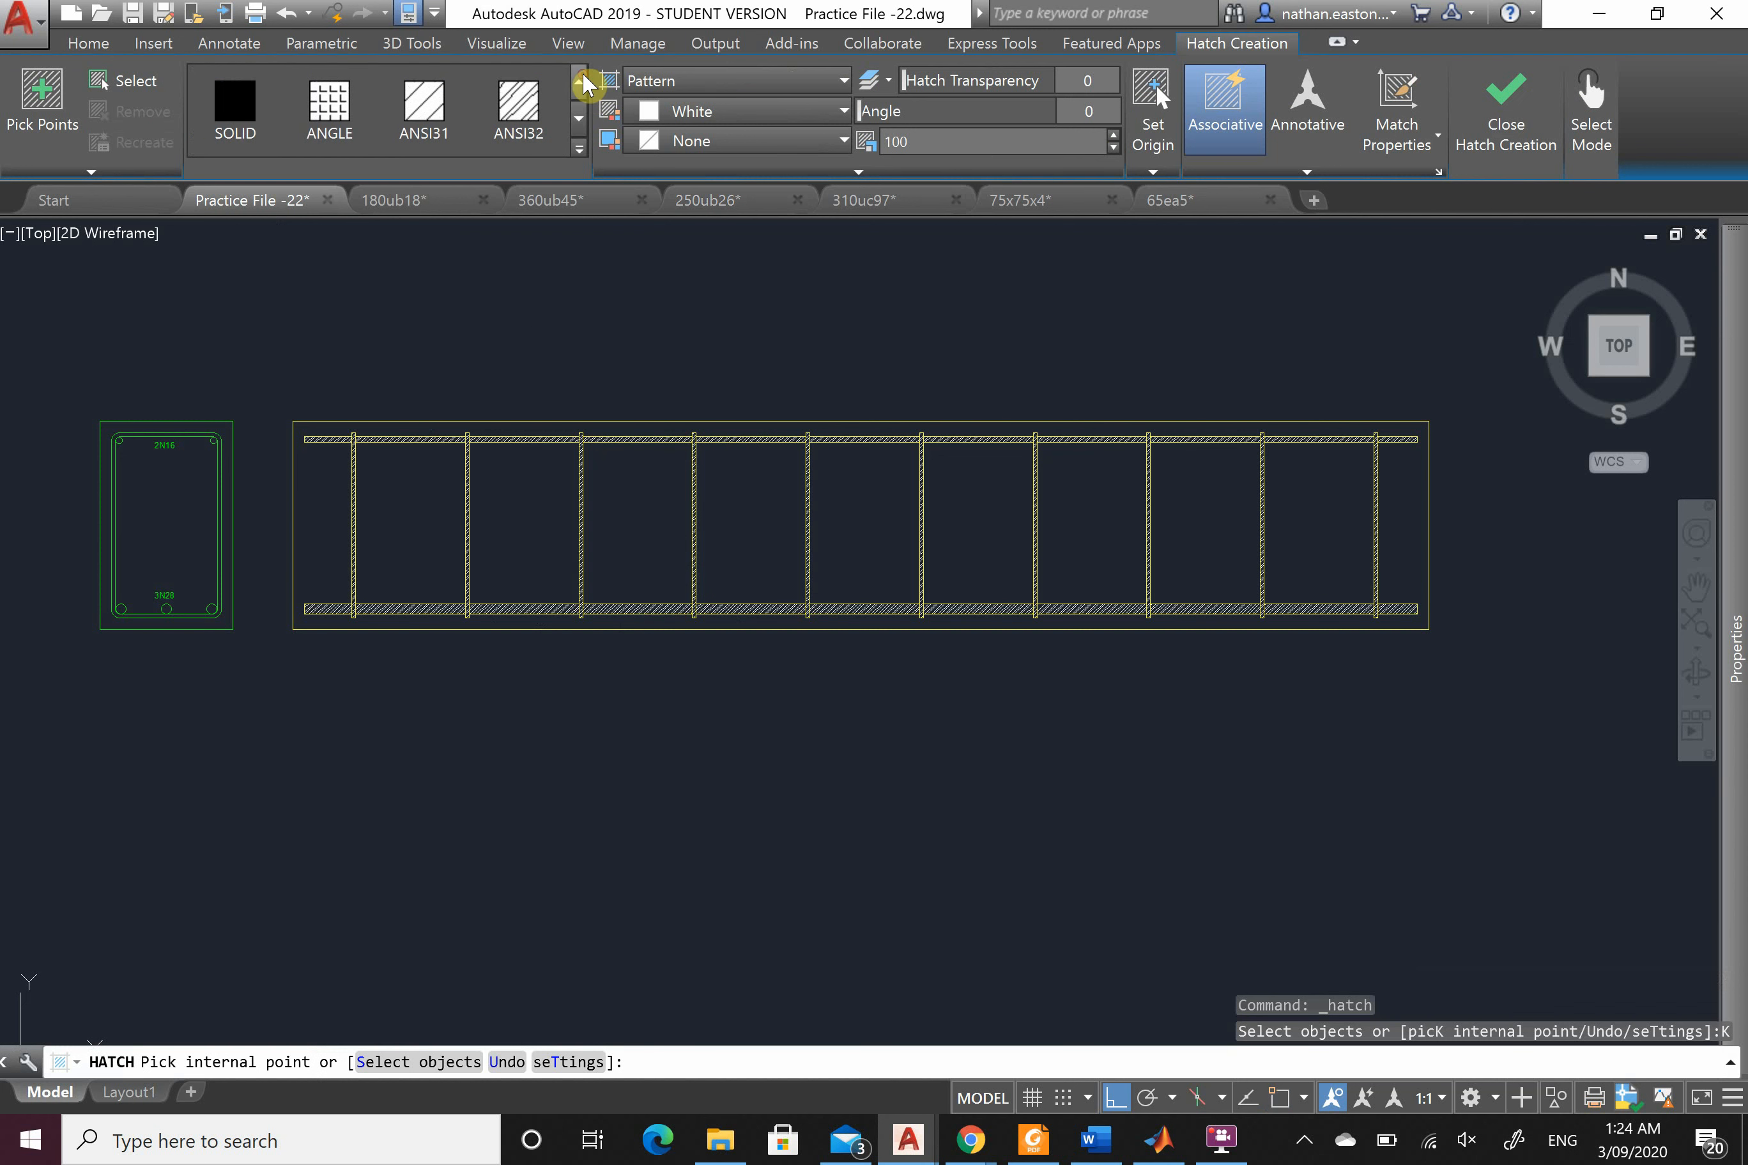
left_click(580, 118)
left_click(579, 118)
left_click(579, 118)
left_click(512, 113)
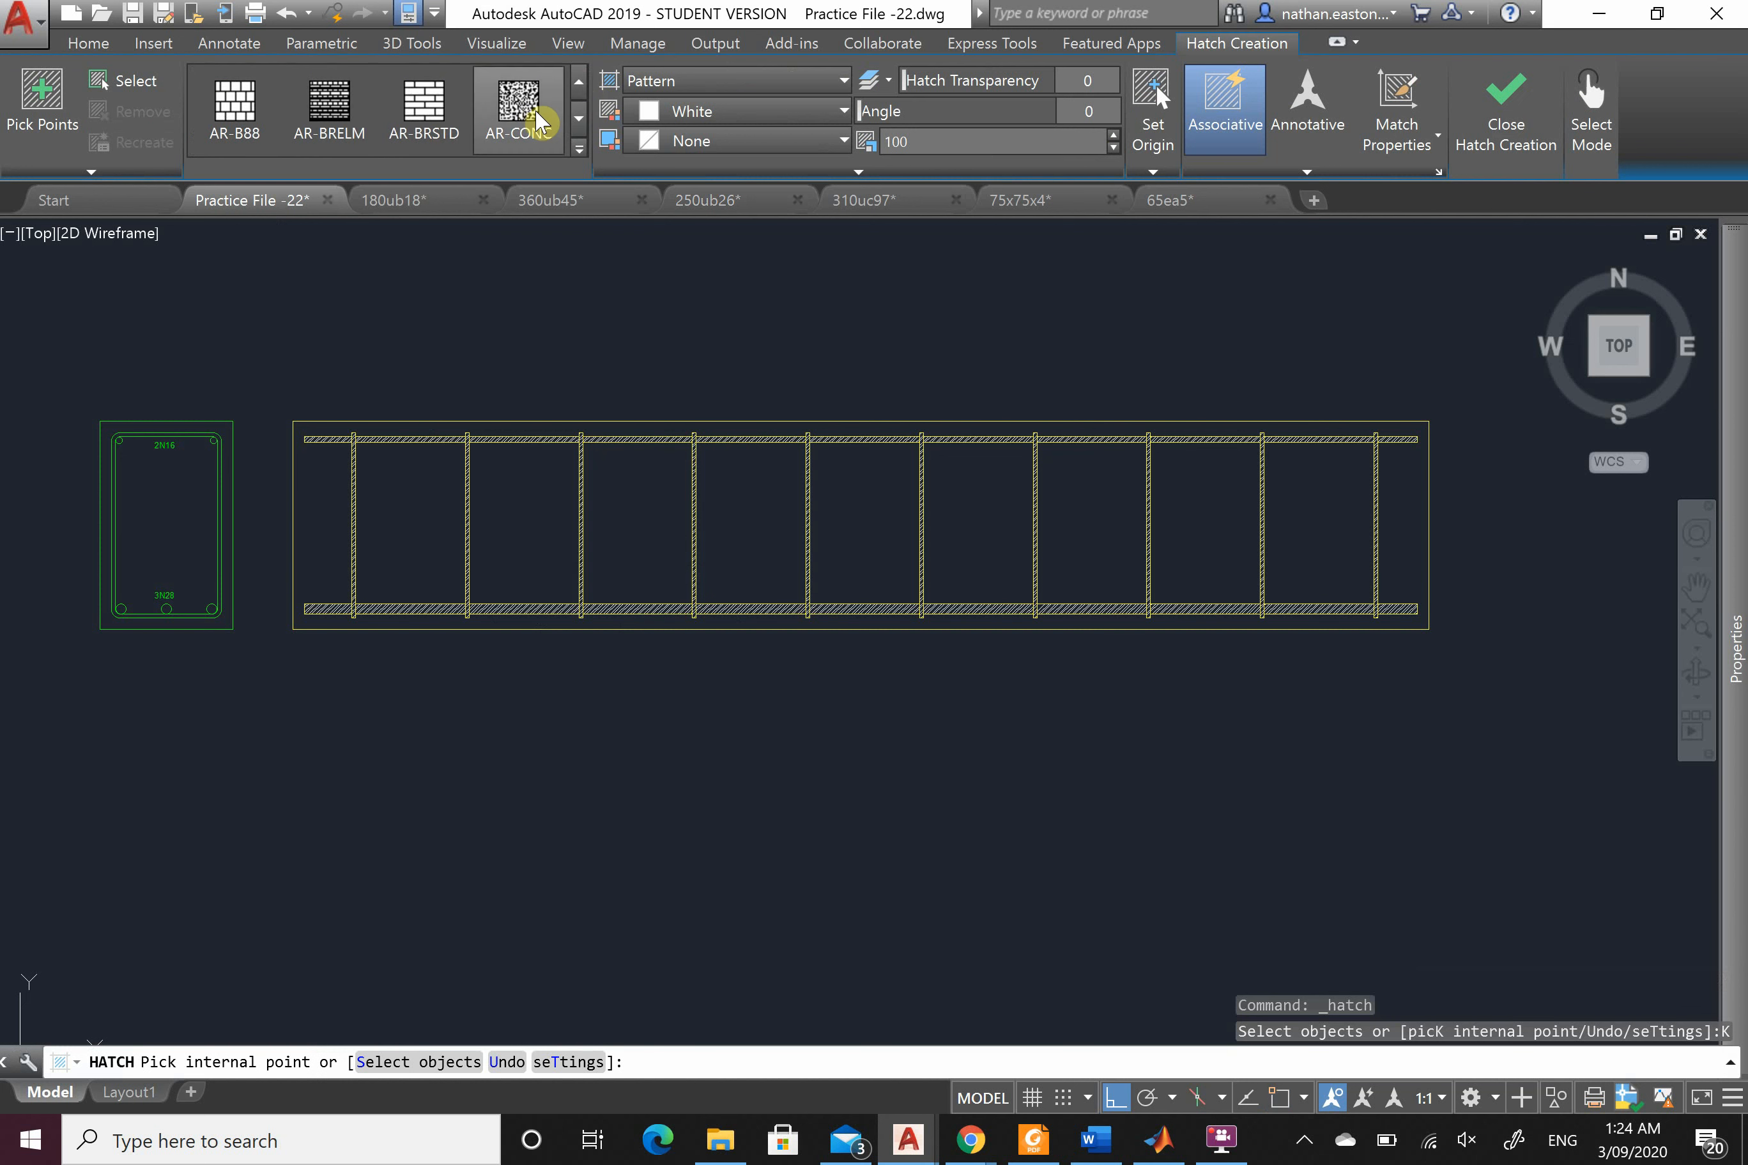
left_click(950, 149)
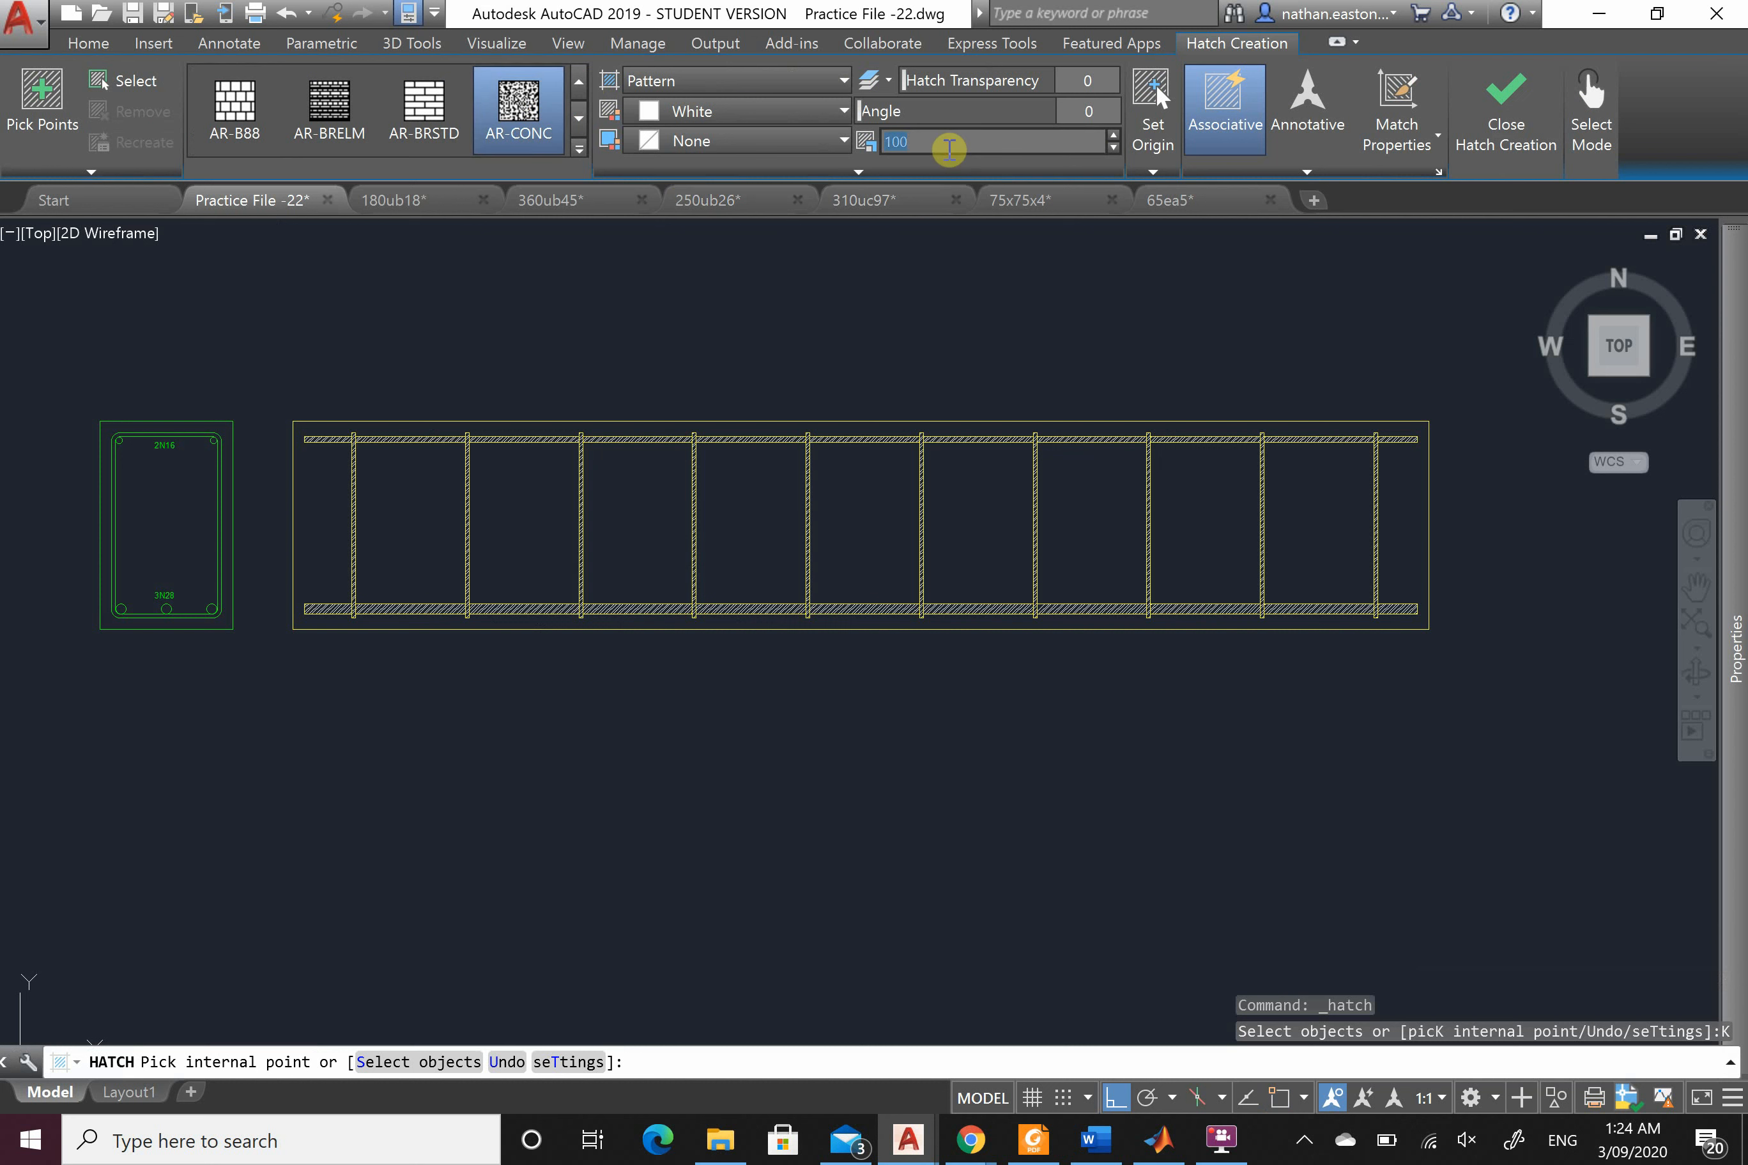
type("15")
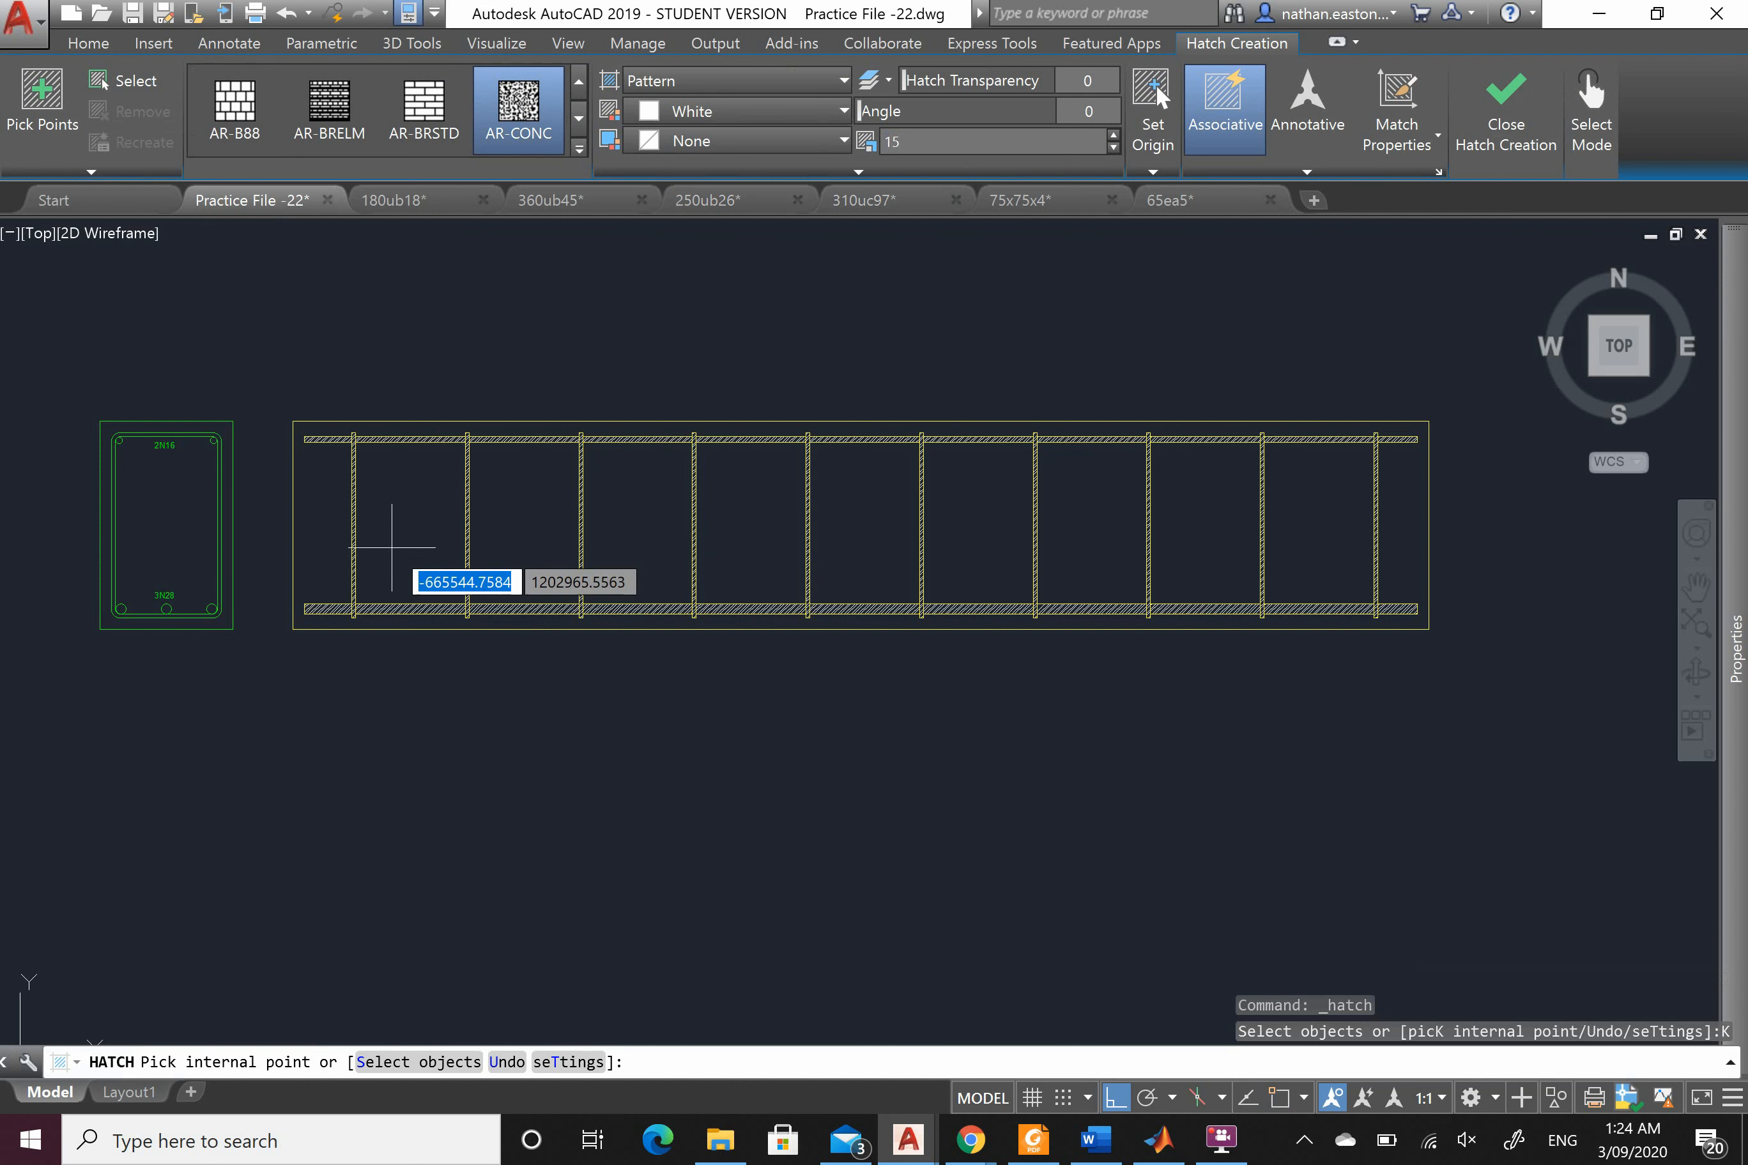
Step: Apply the AR-CONC hatch inside the nine bays between the stirrups, bounded by the top and bottom bars
left_click(393, 547)
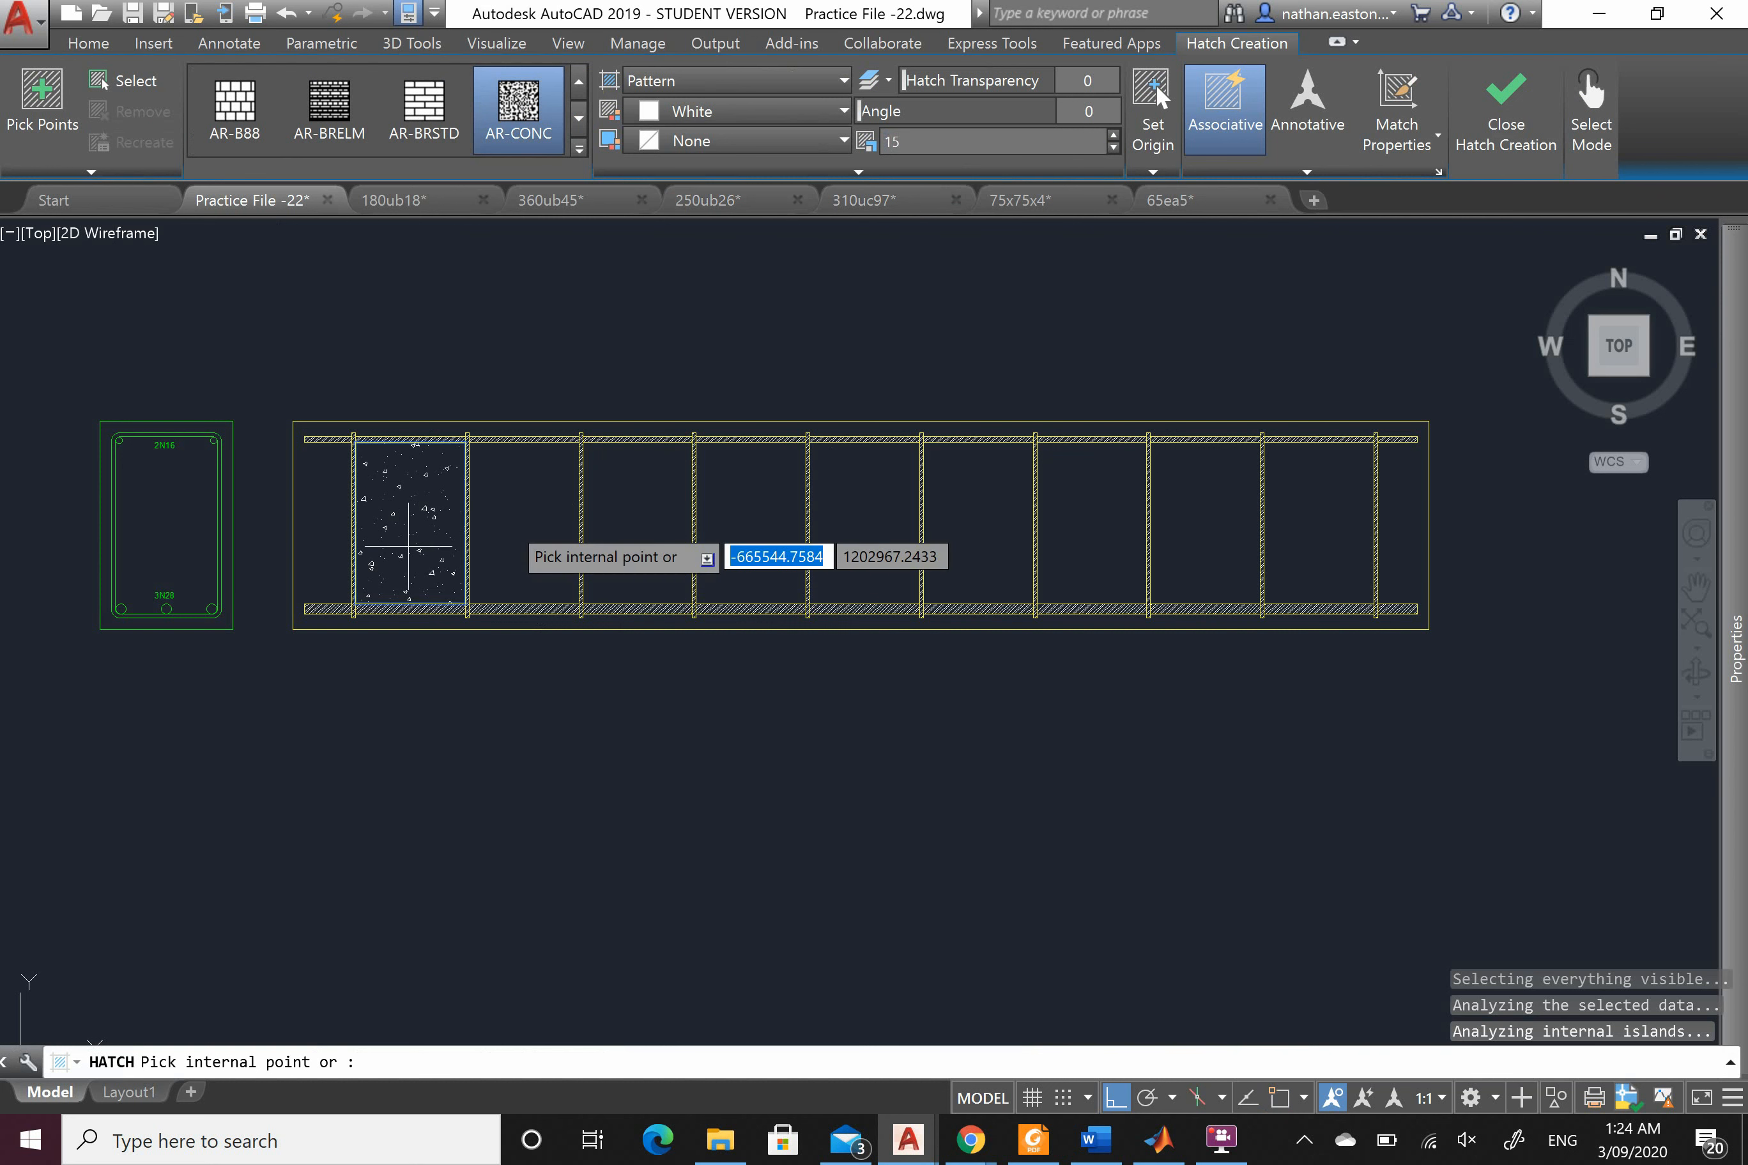
left_click(509, 520)
left_click(625, 511)
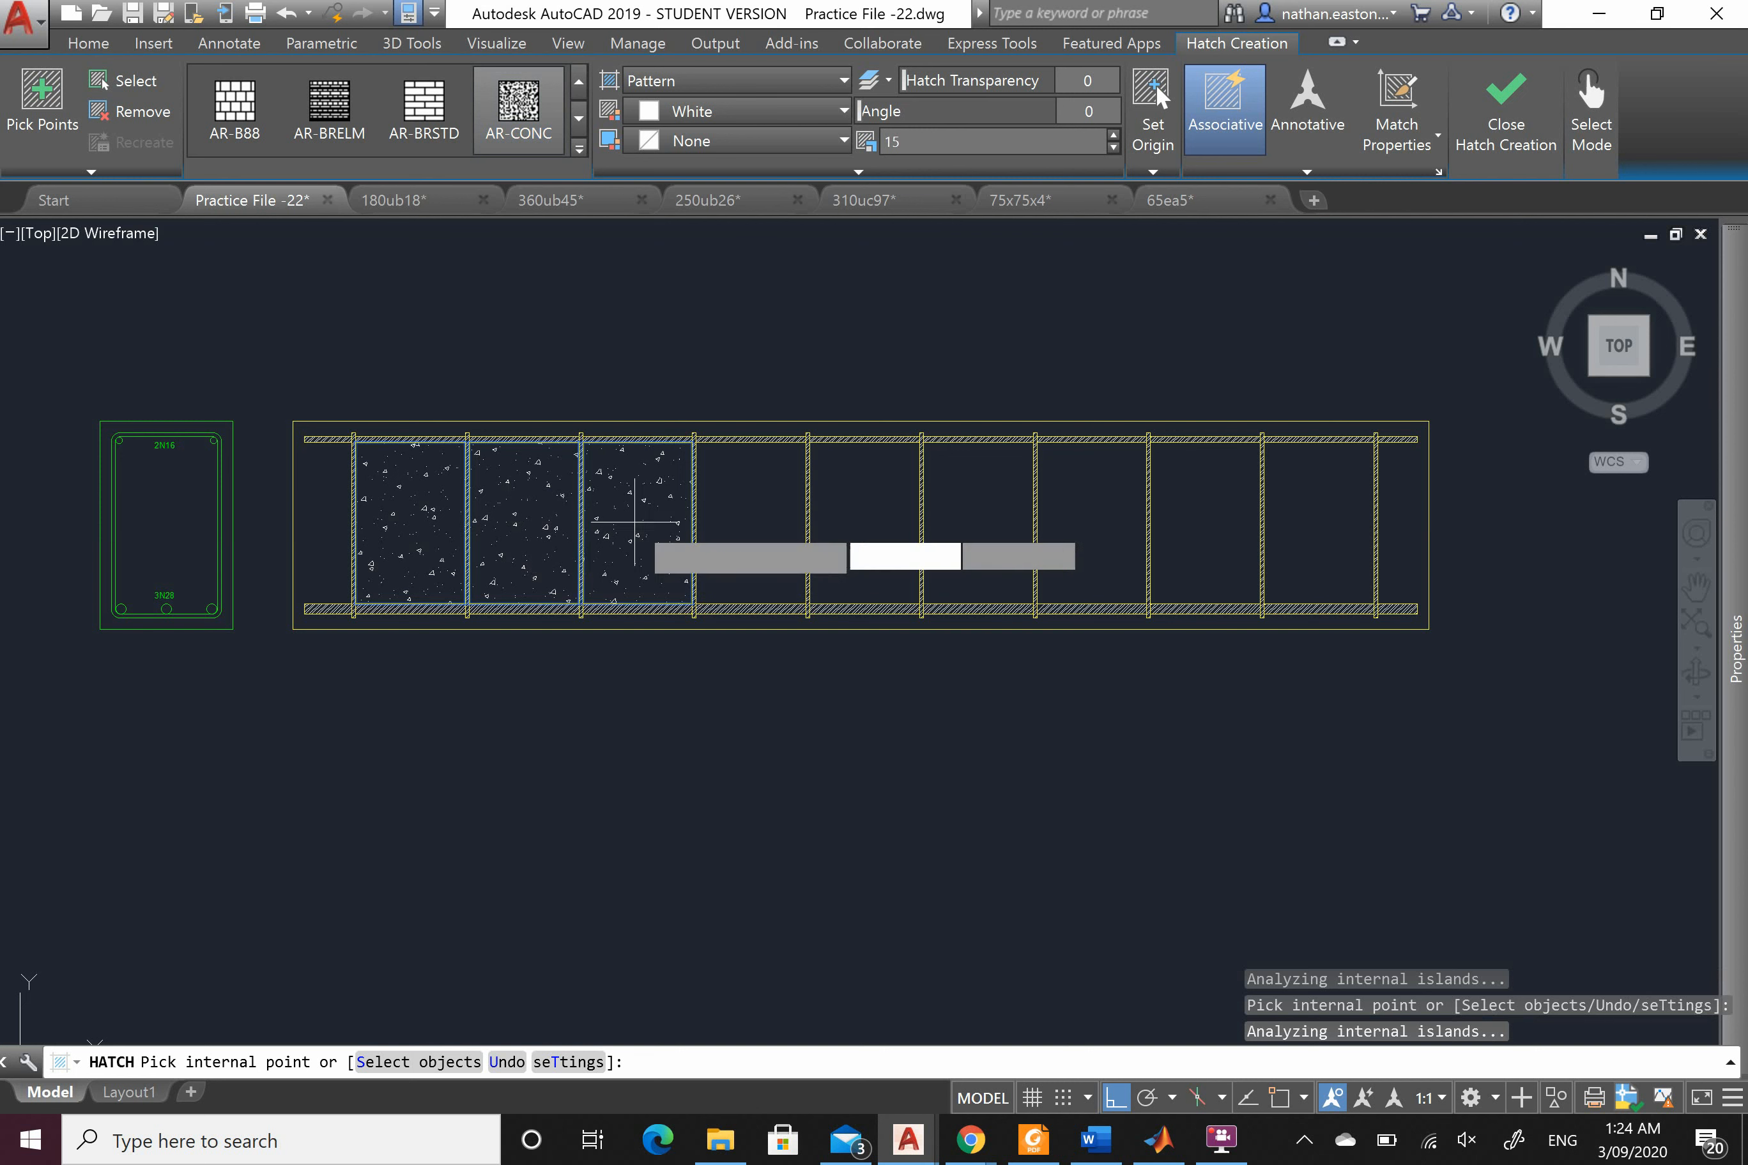
left_click(710, 515)
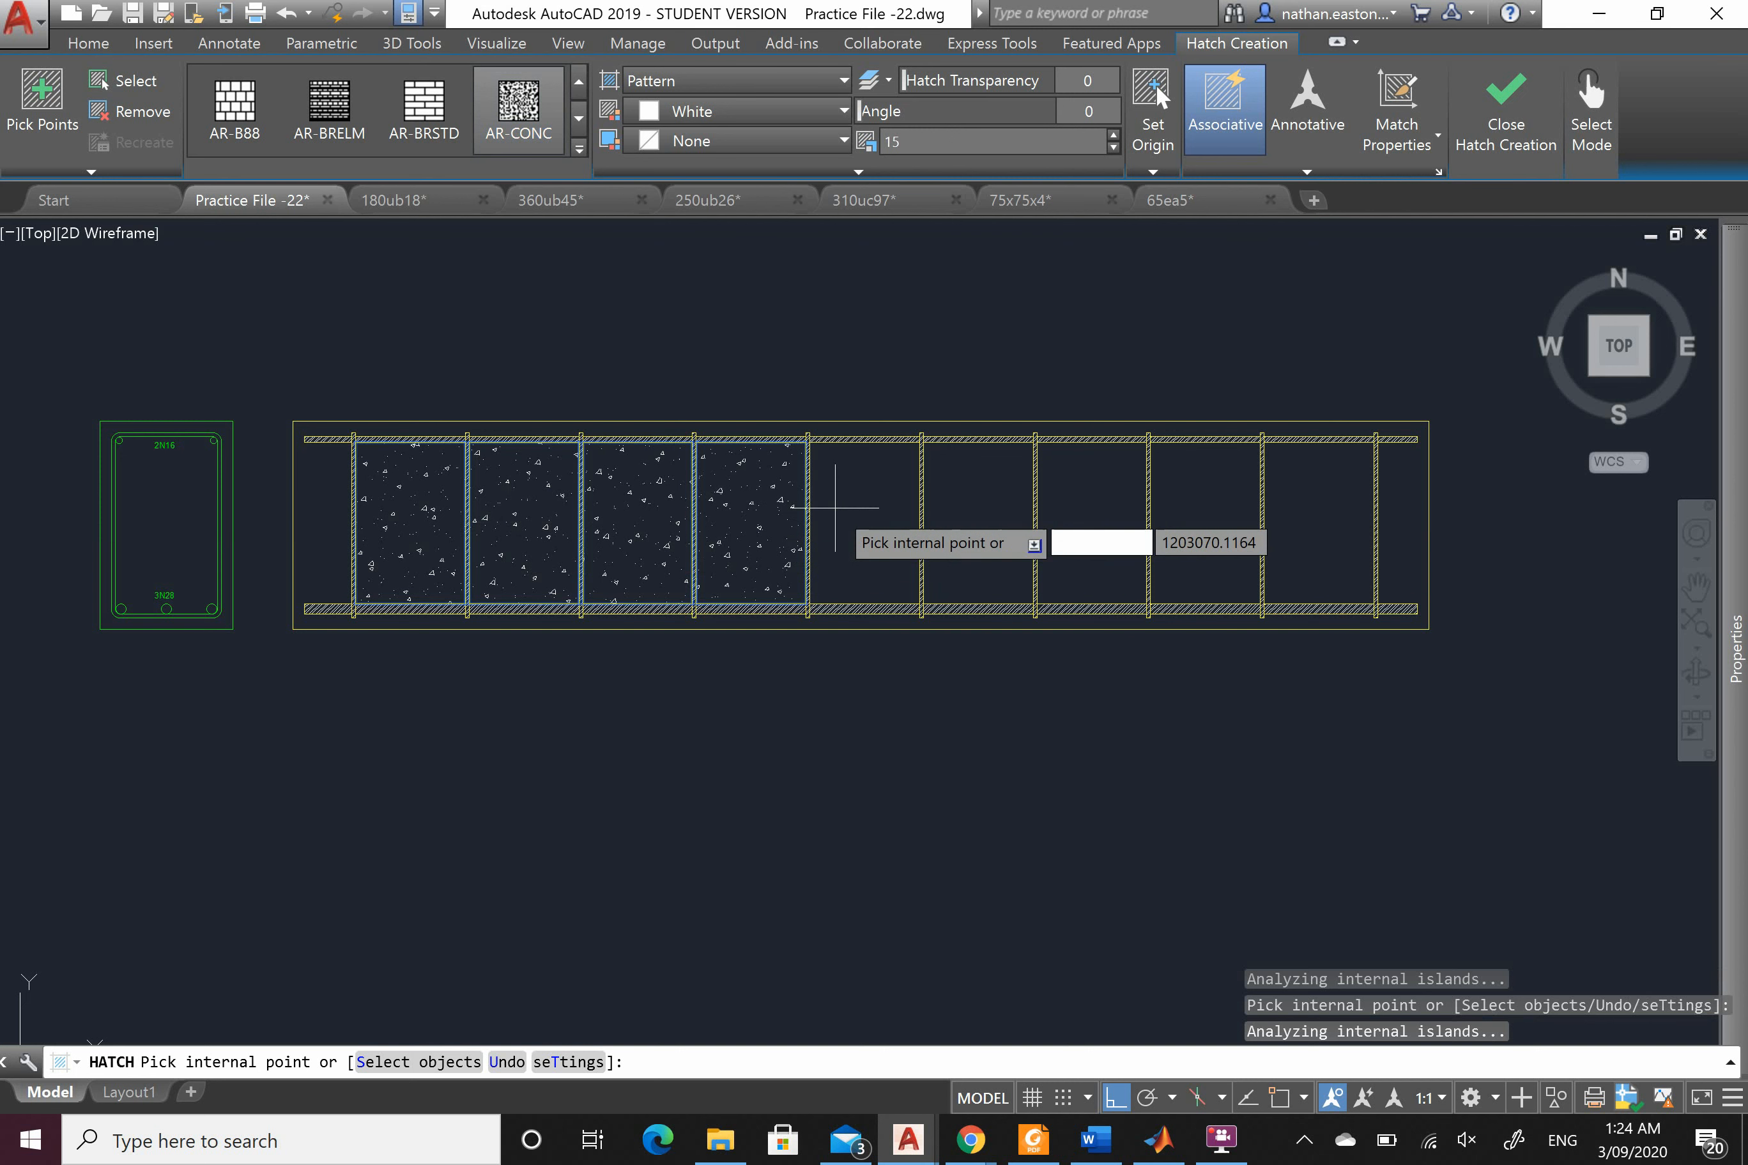
left_click(866, 510)
left_click(946, 510)
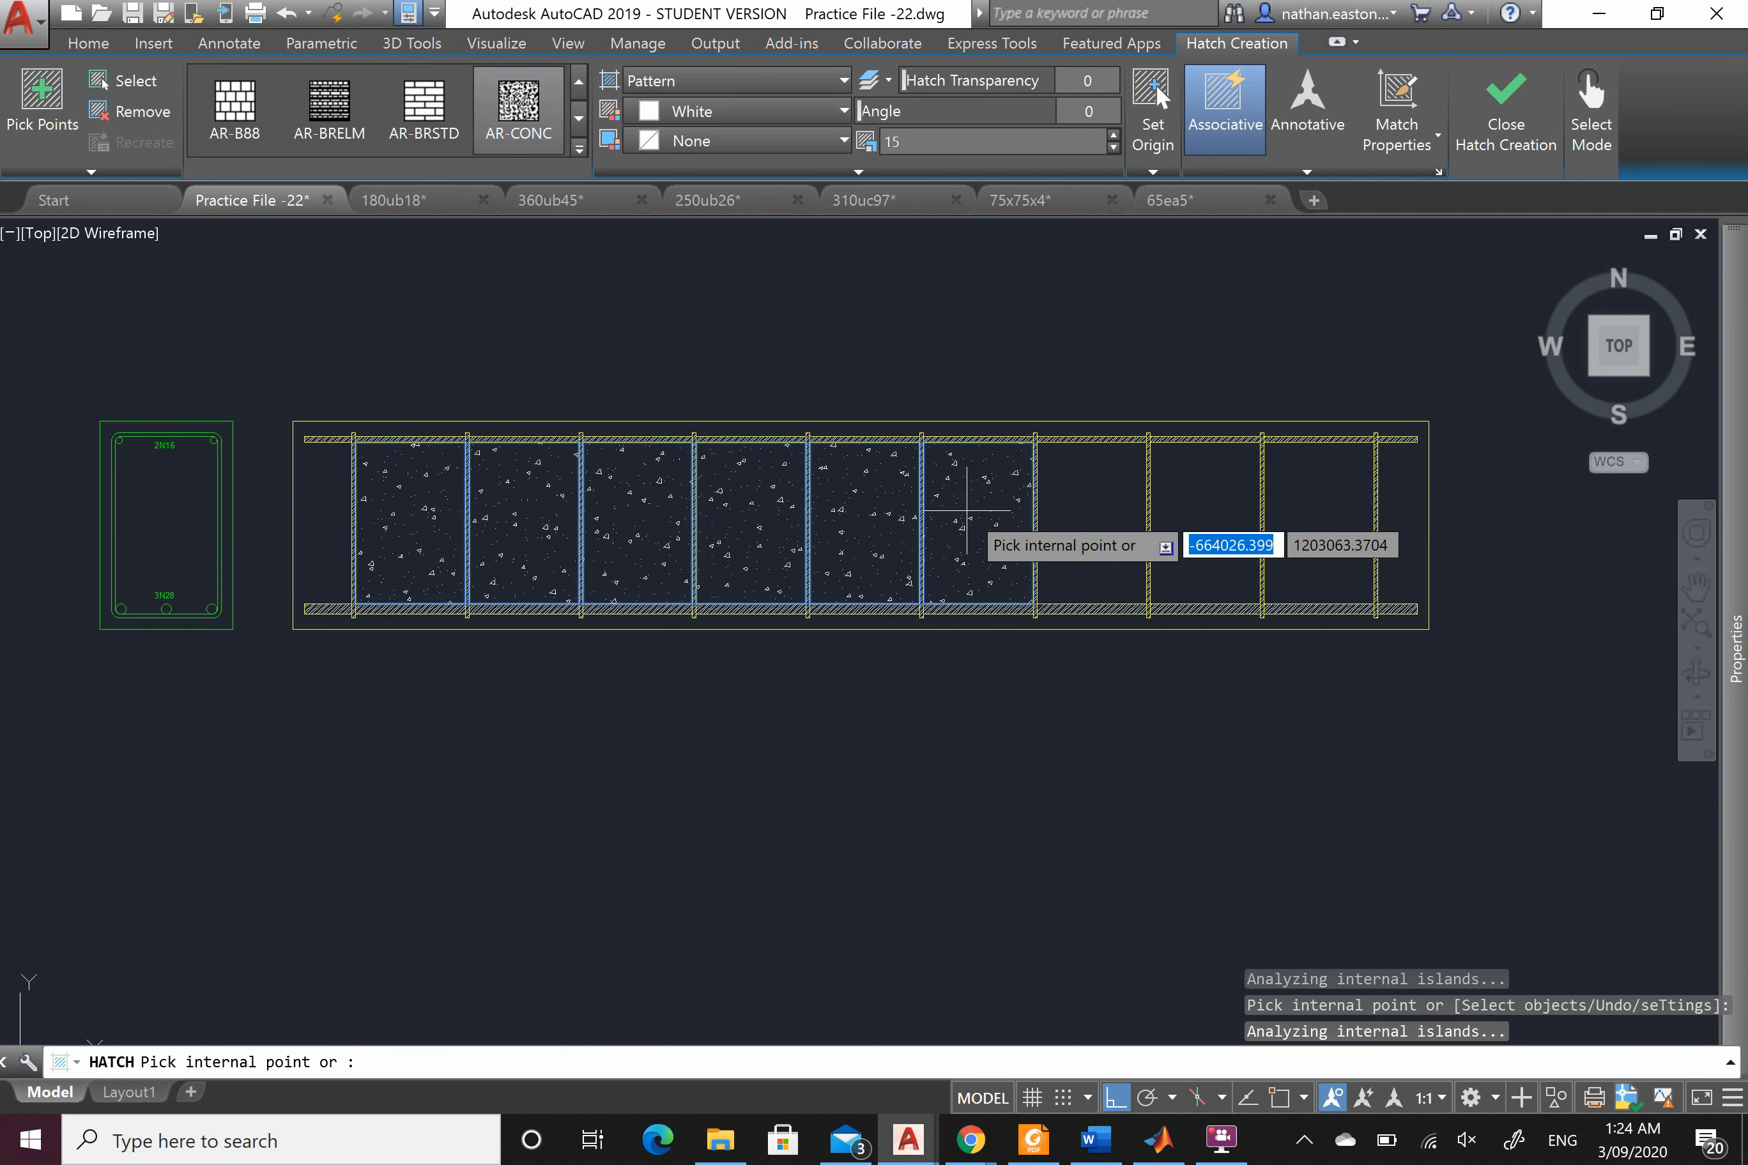
left_click(1077, 510)
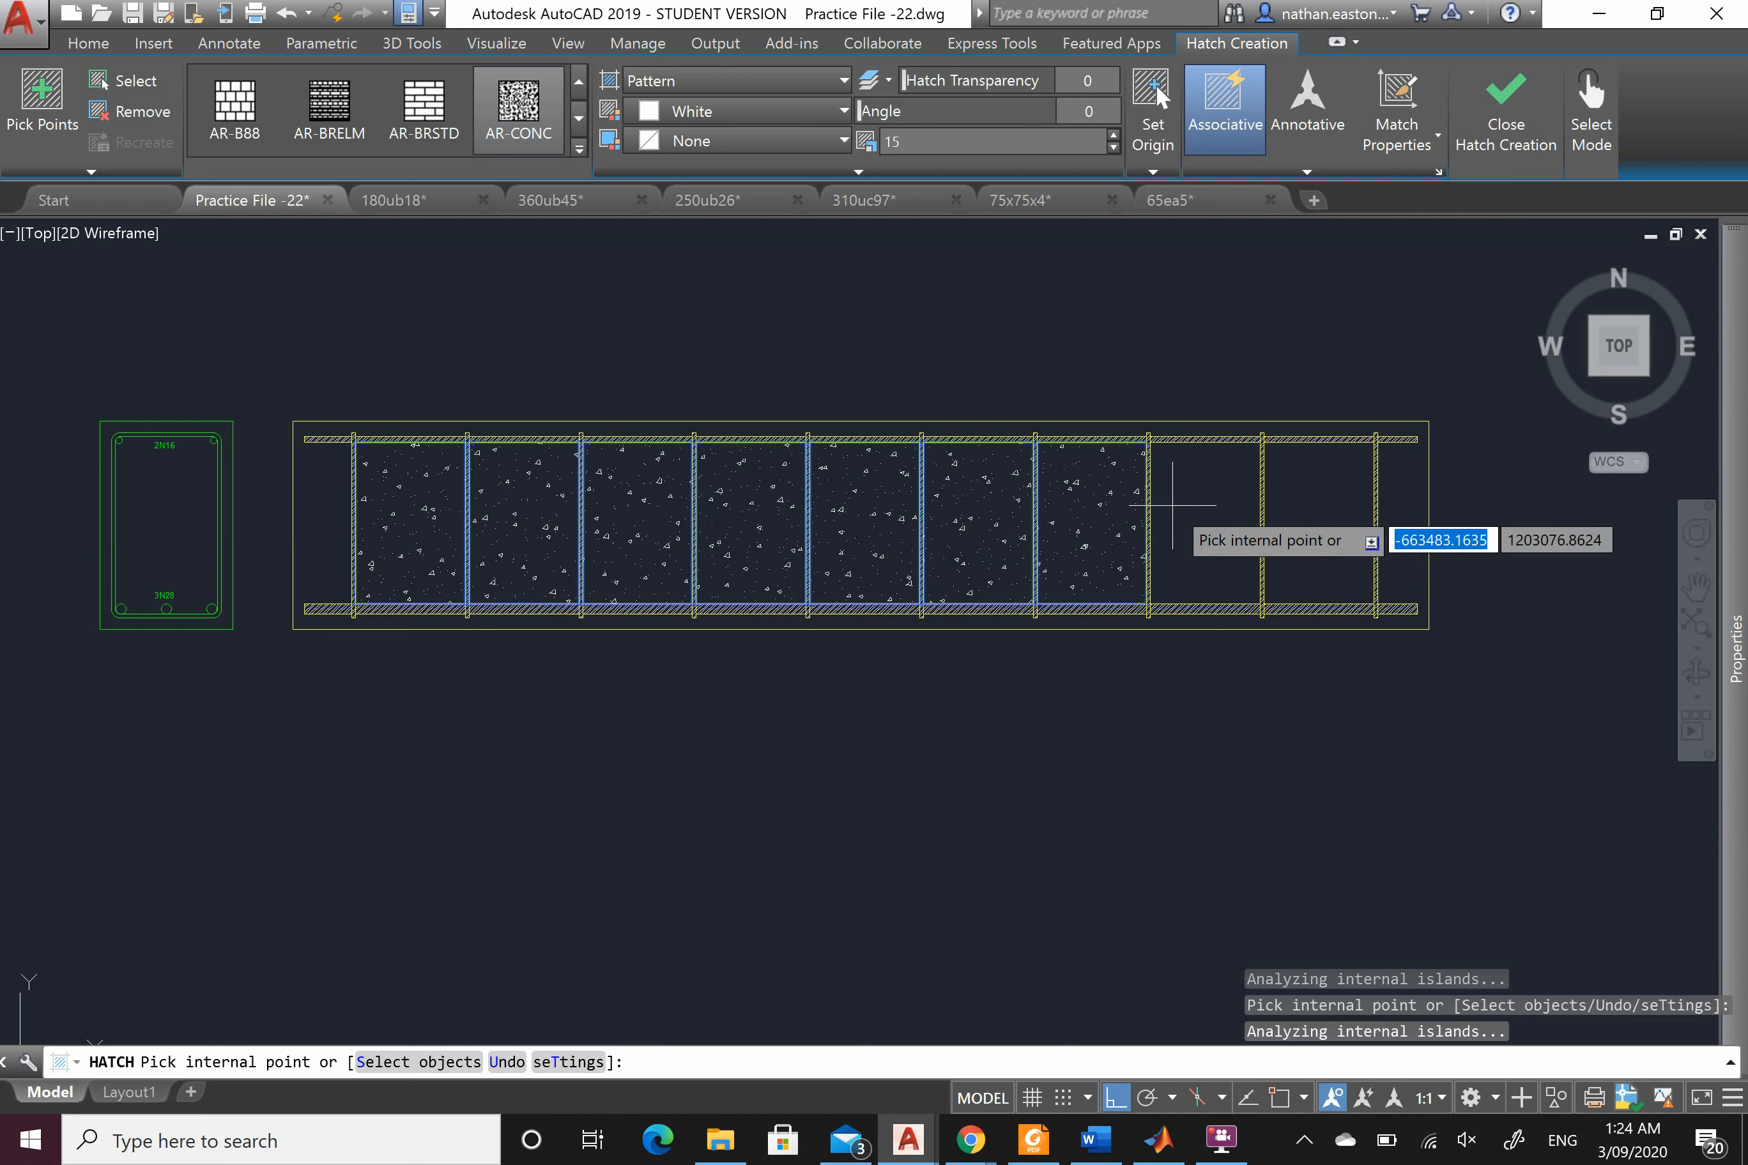
left_click(1204, 508)
left_click(1312, 511)
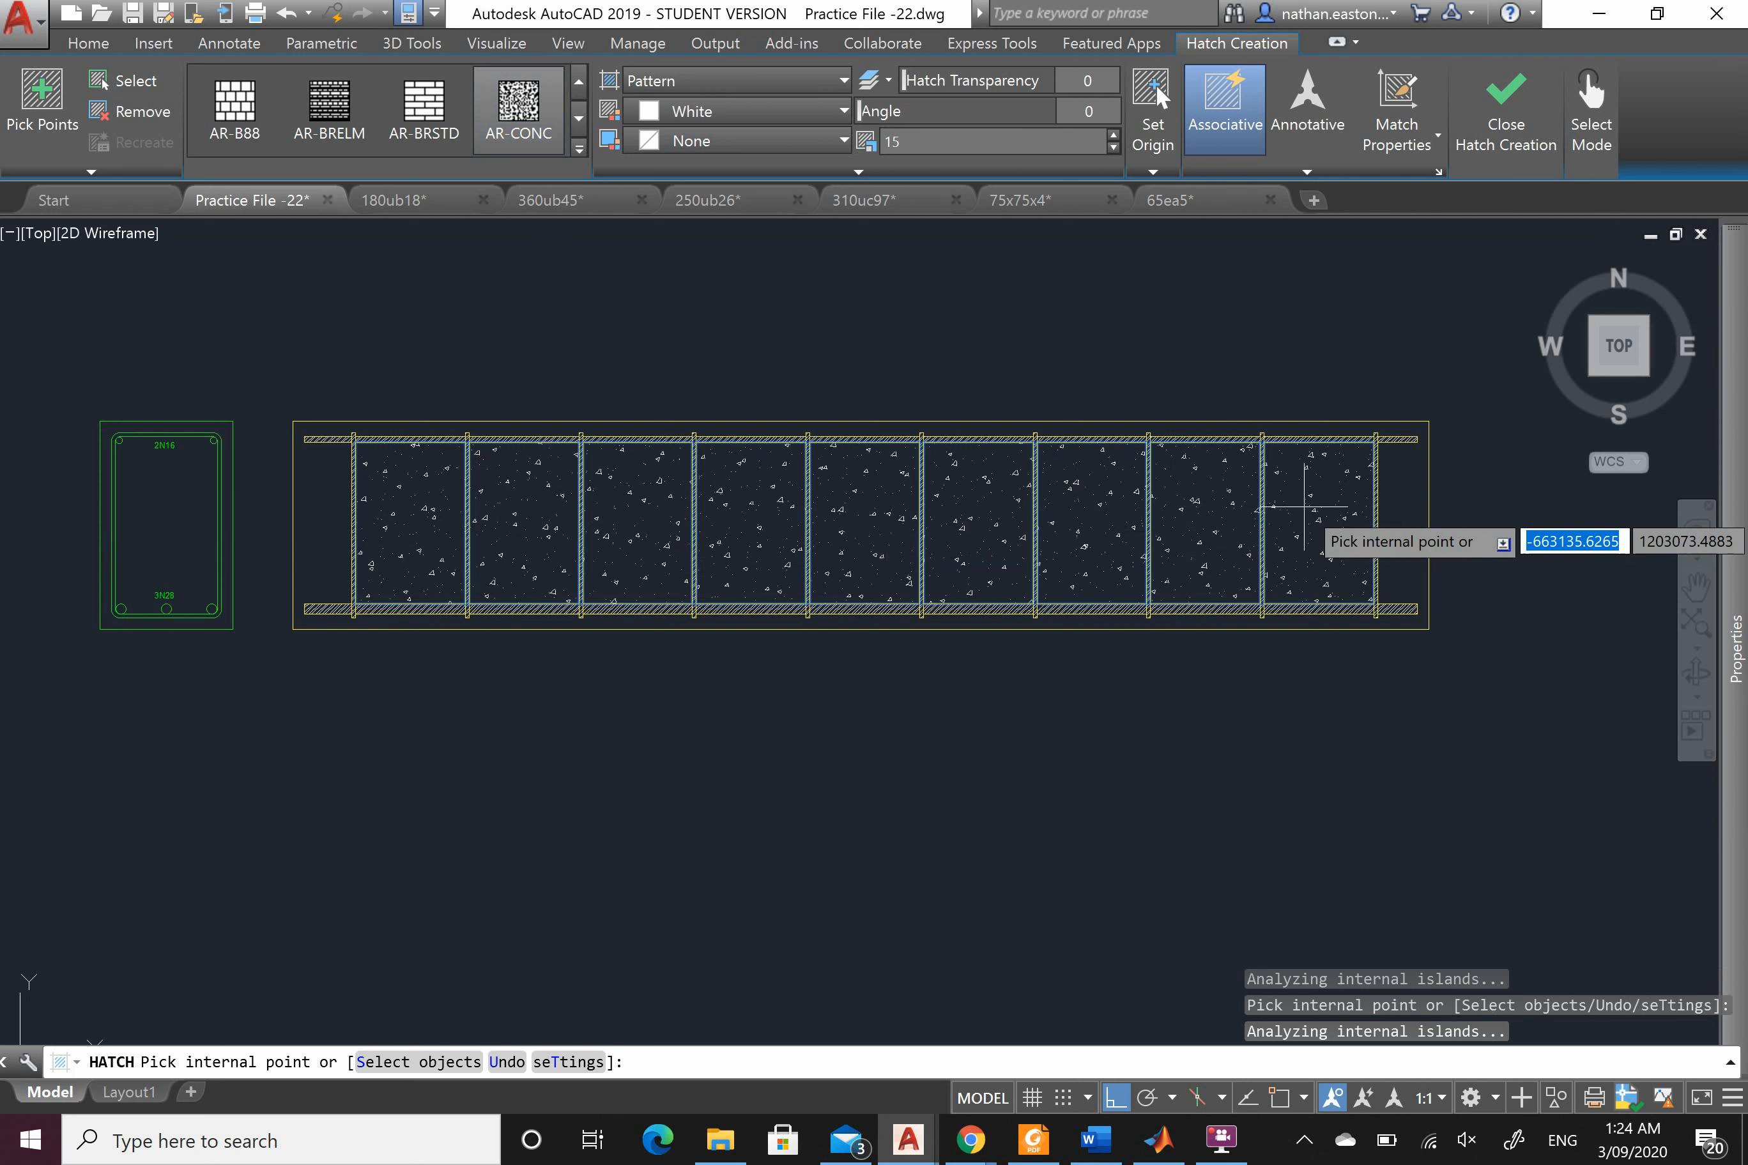
right_click(1312, 512)
left_click(1354, 521)
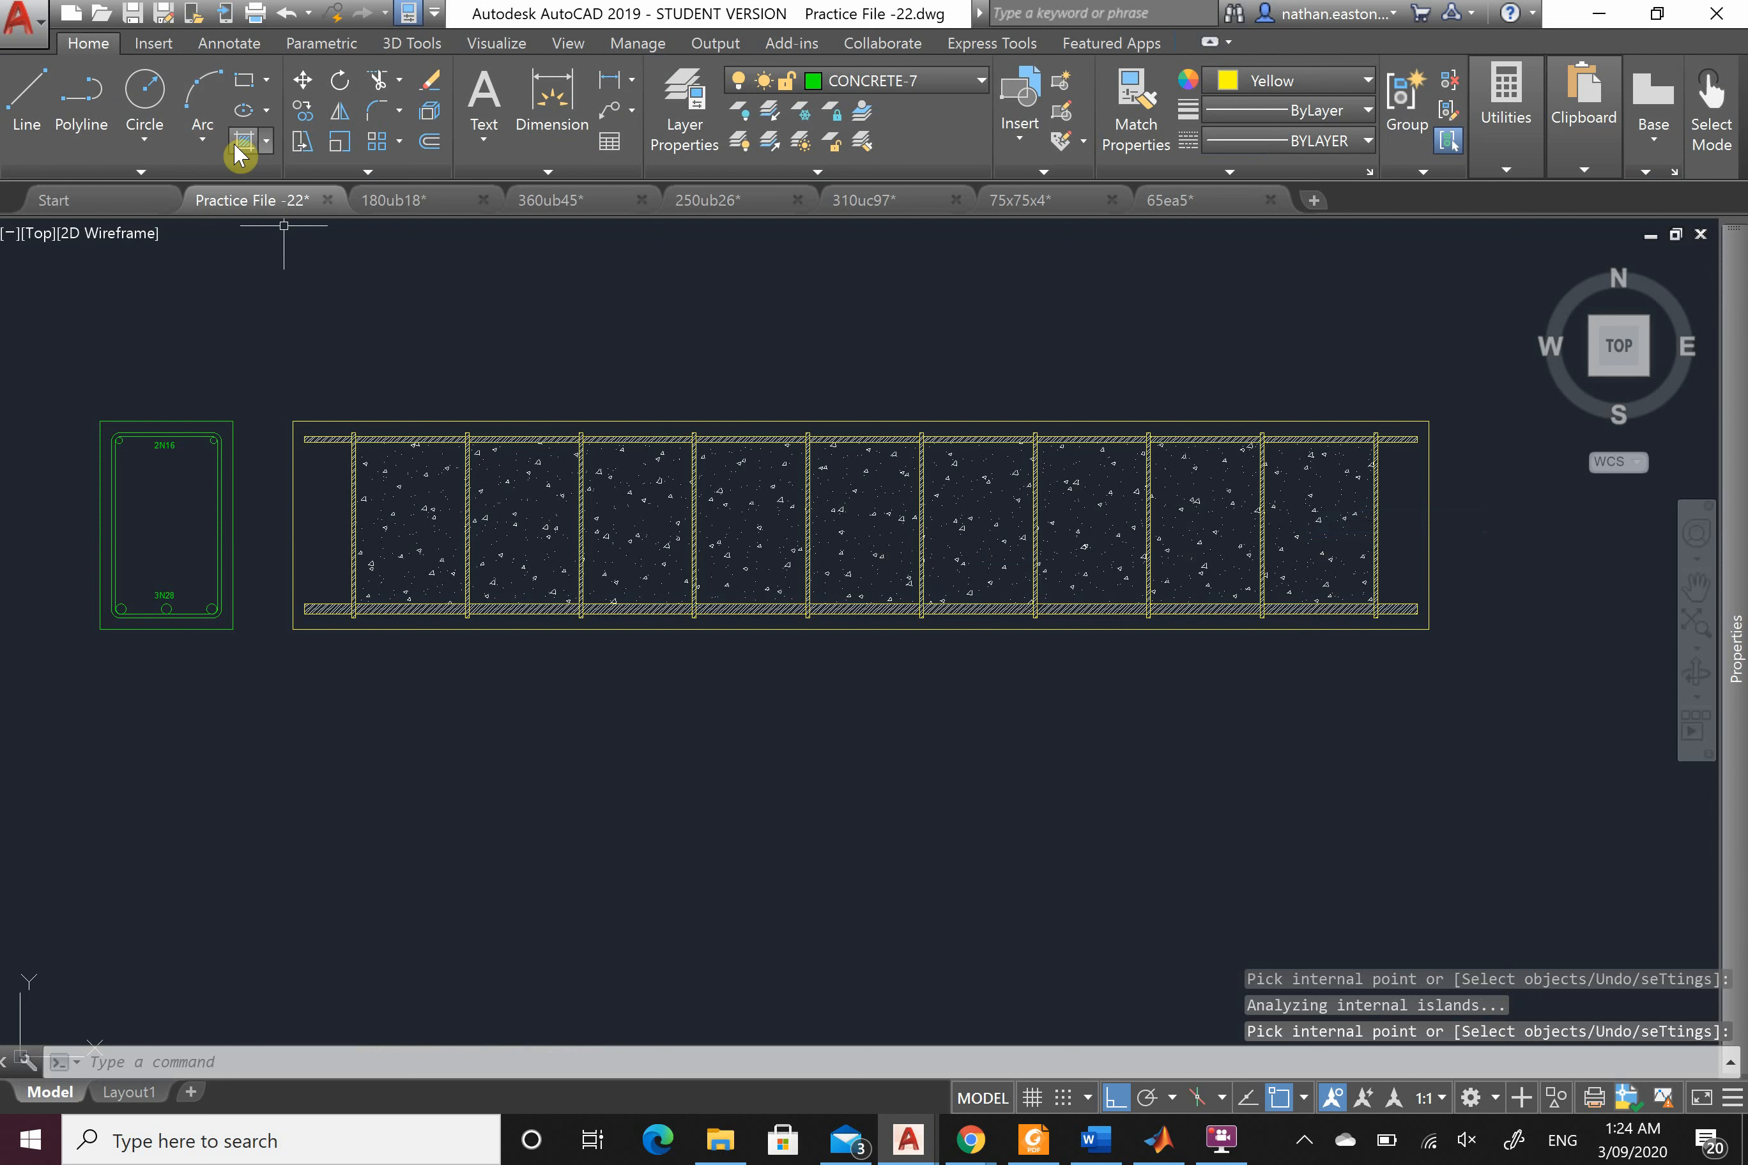
Step: Add another AR-CONC hatch at scale 15 in the concrete cover around the reinforcement, including both beam ends
left_click(241, 143)
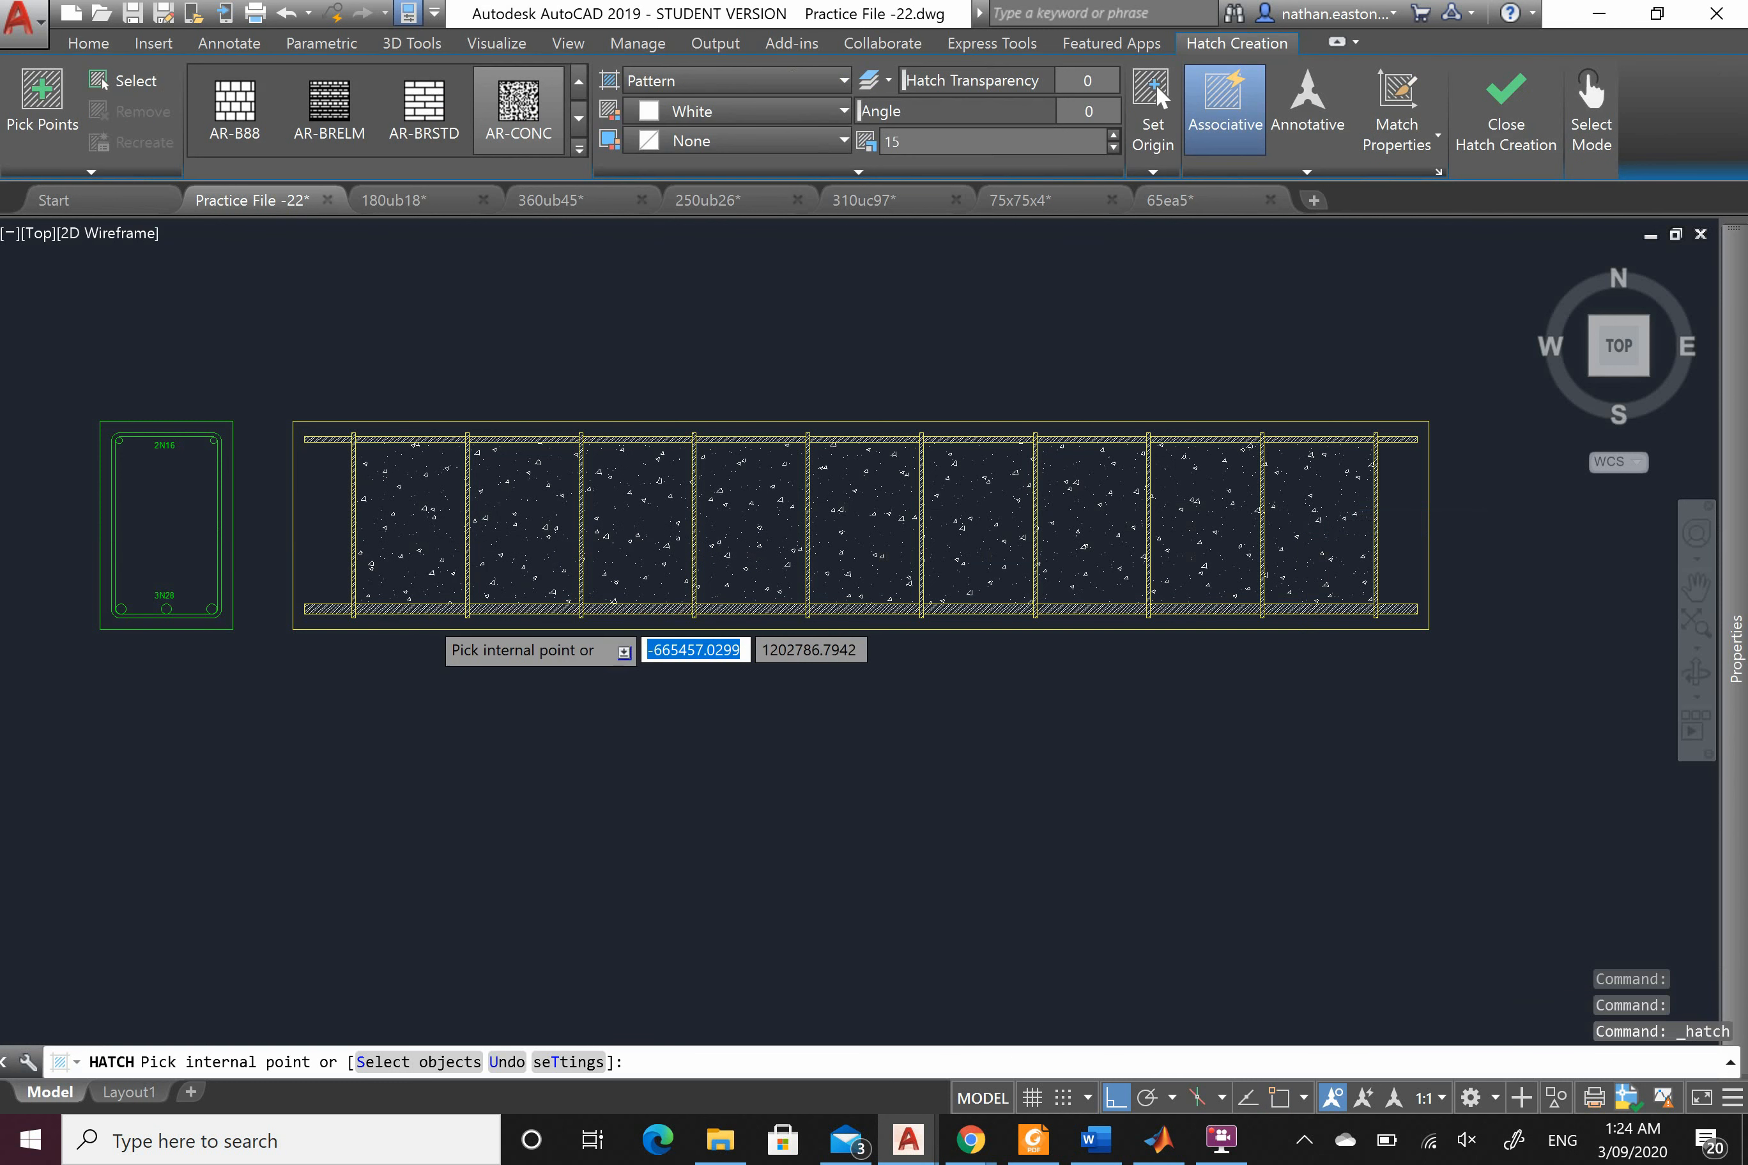
scroll(427, 617, "up", 3)
left_click(430, 629)
scroll(430, 627, "down", 2)
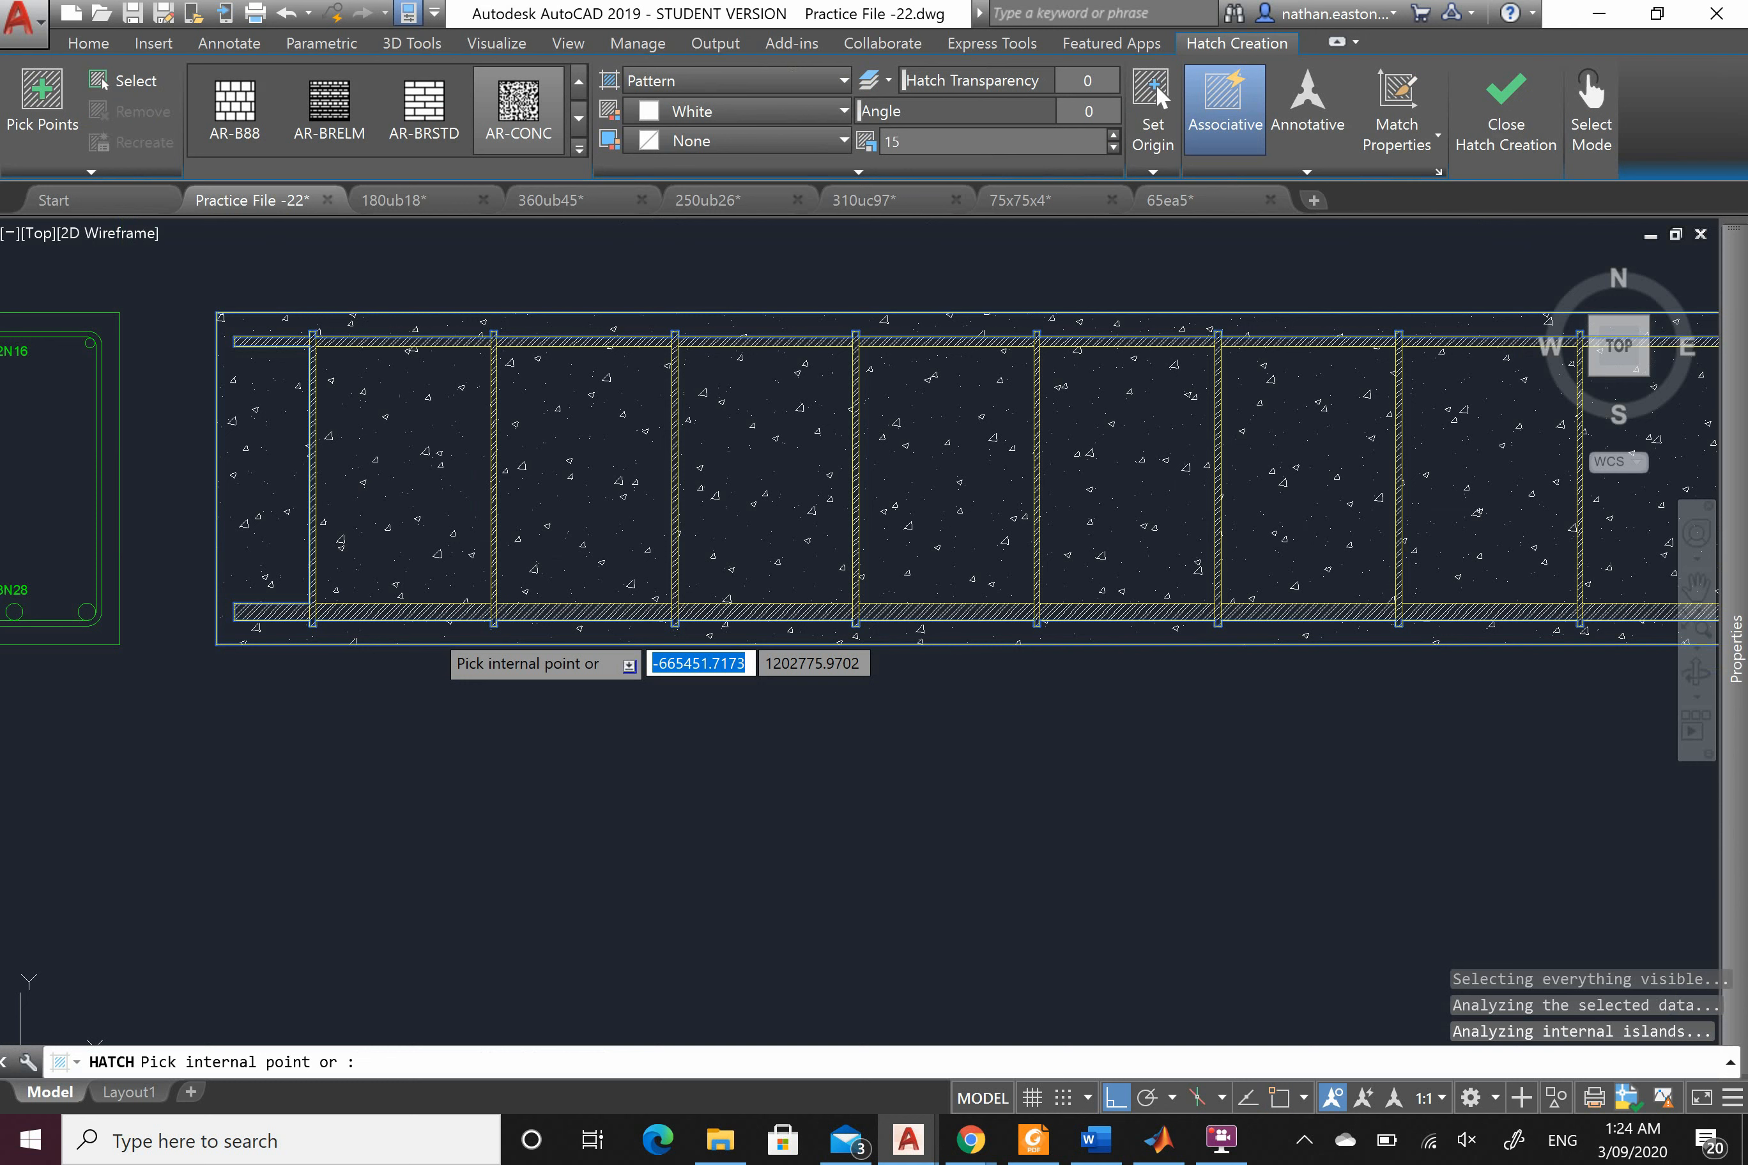
right_click(476, 682)
left_click(500, 694)
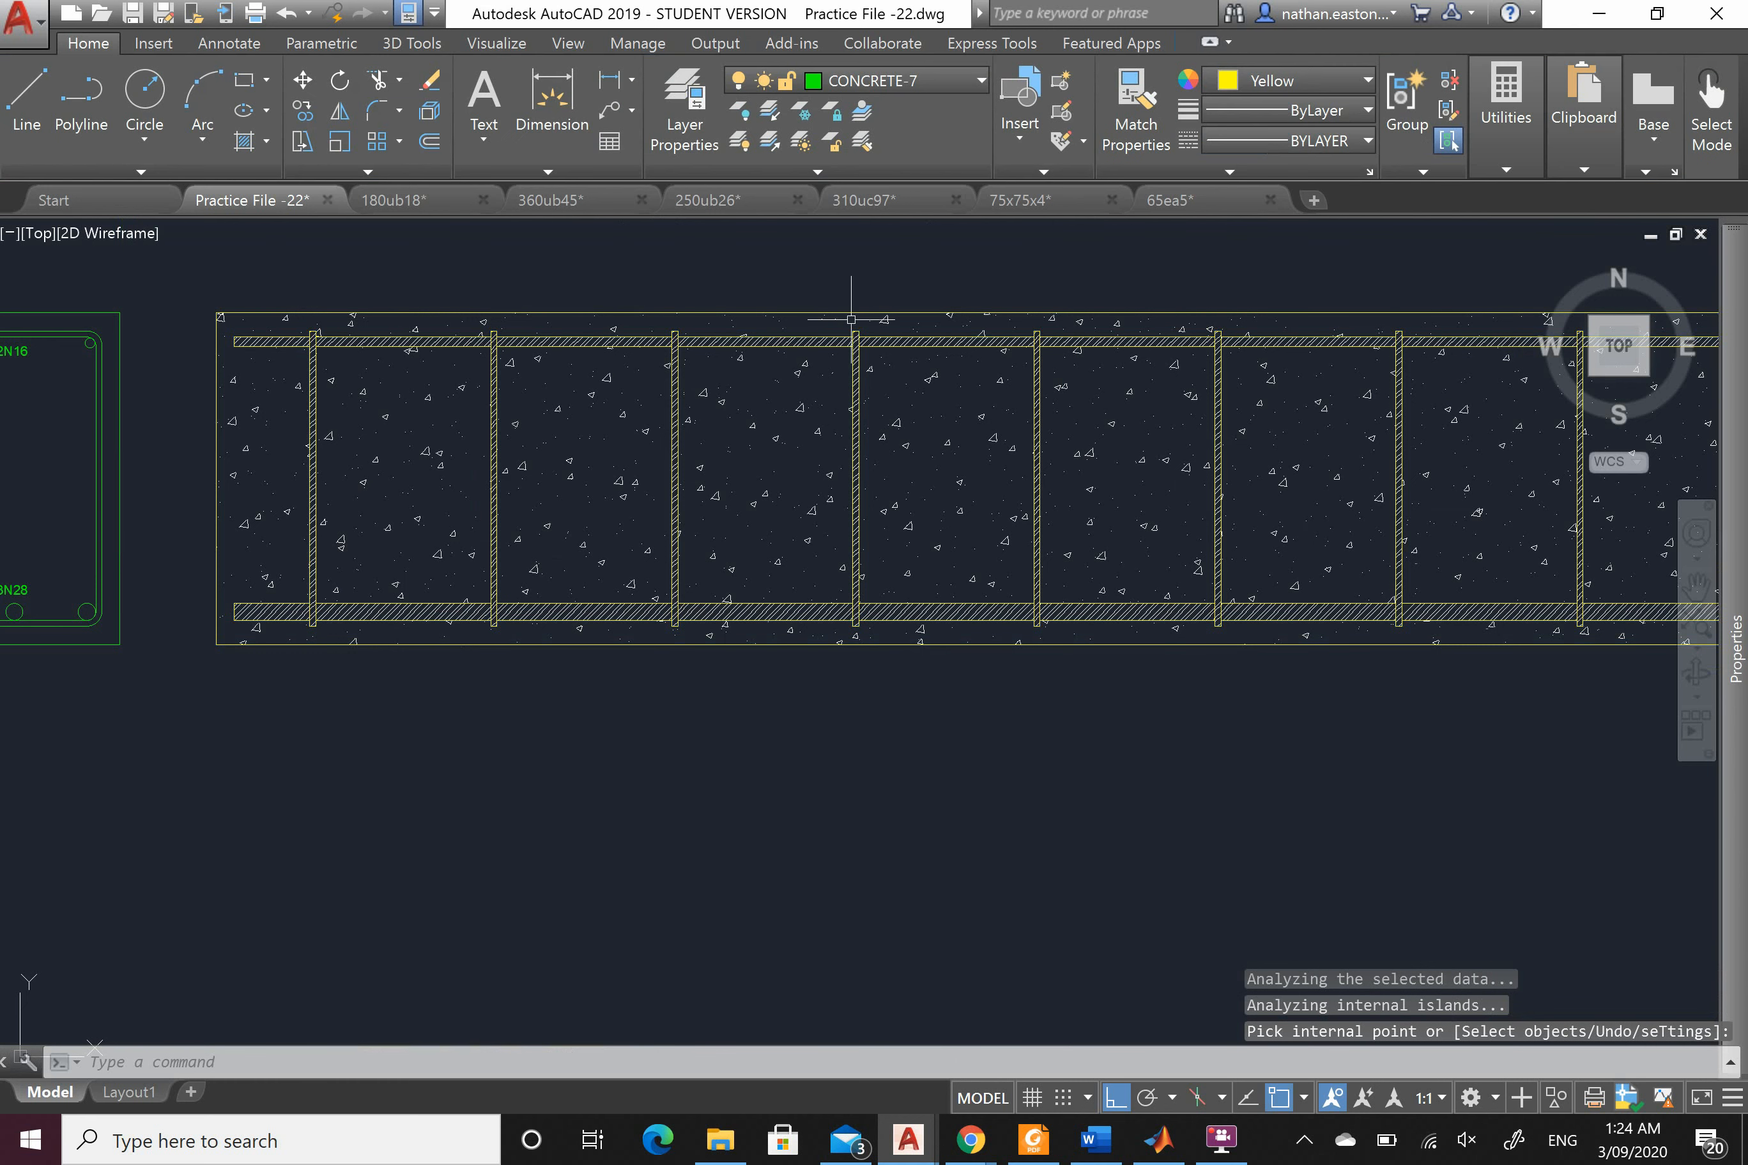
Step: Examine the concrete hatching around the bars, stirrups and beam ends, and compare the elevation with the cross-section
scroll(858, 339, "up", 6)
scroll(756, 424, "down", 6)
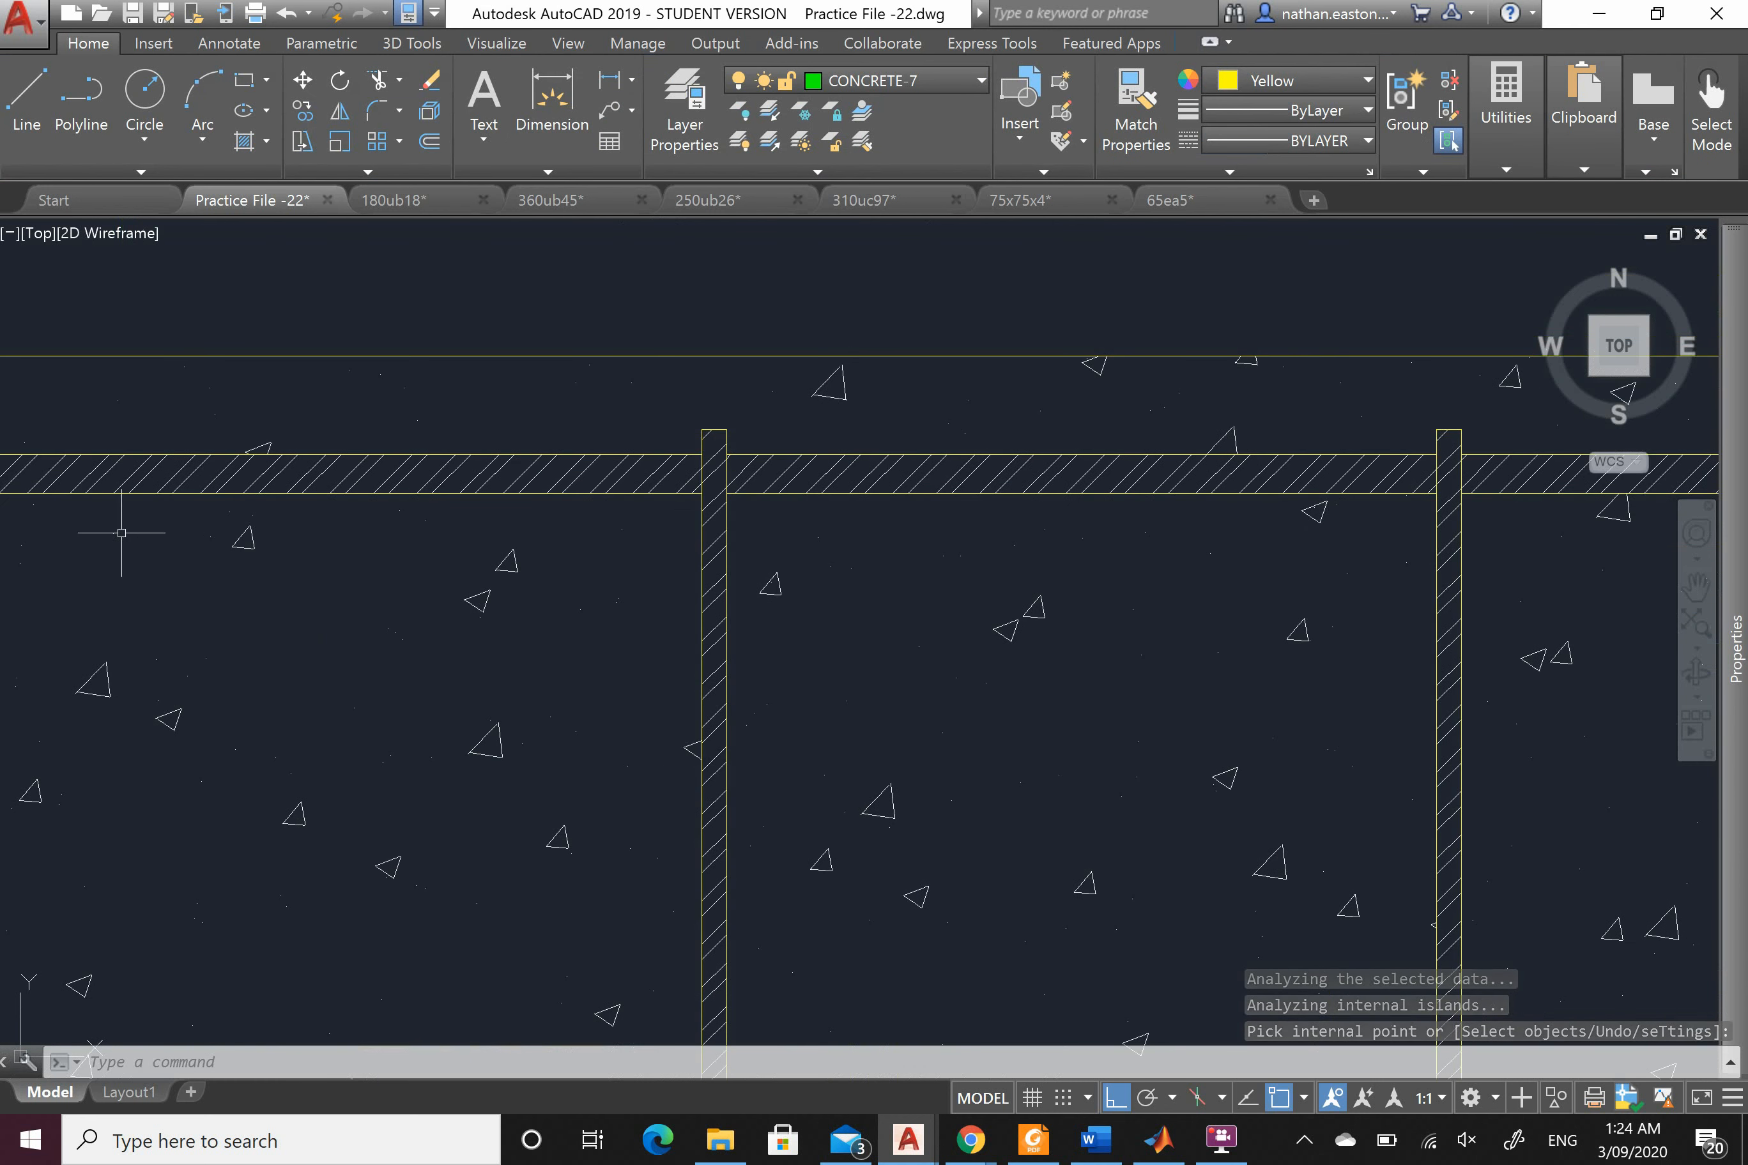
scroll(294, 625, "down", 5)
scroll(451, 496, "down", 2)
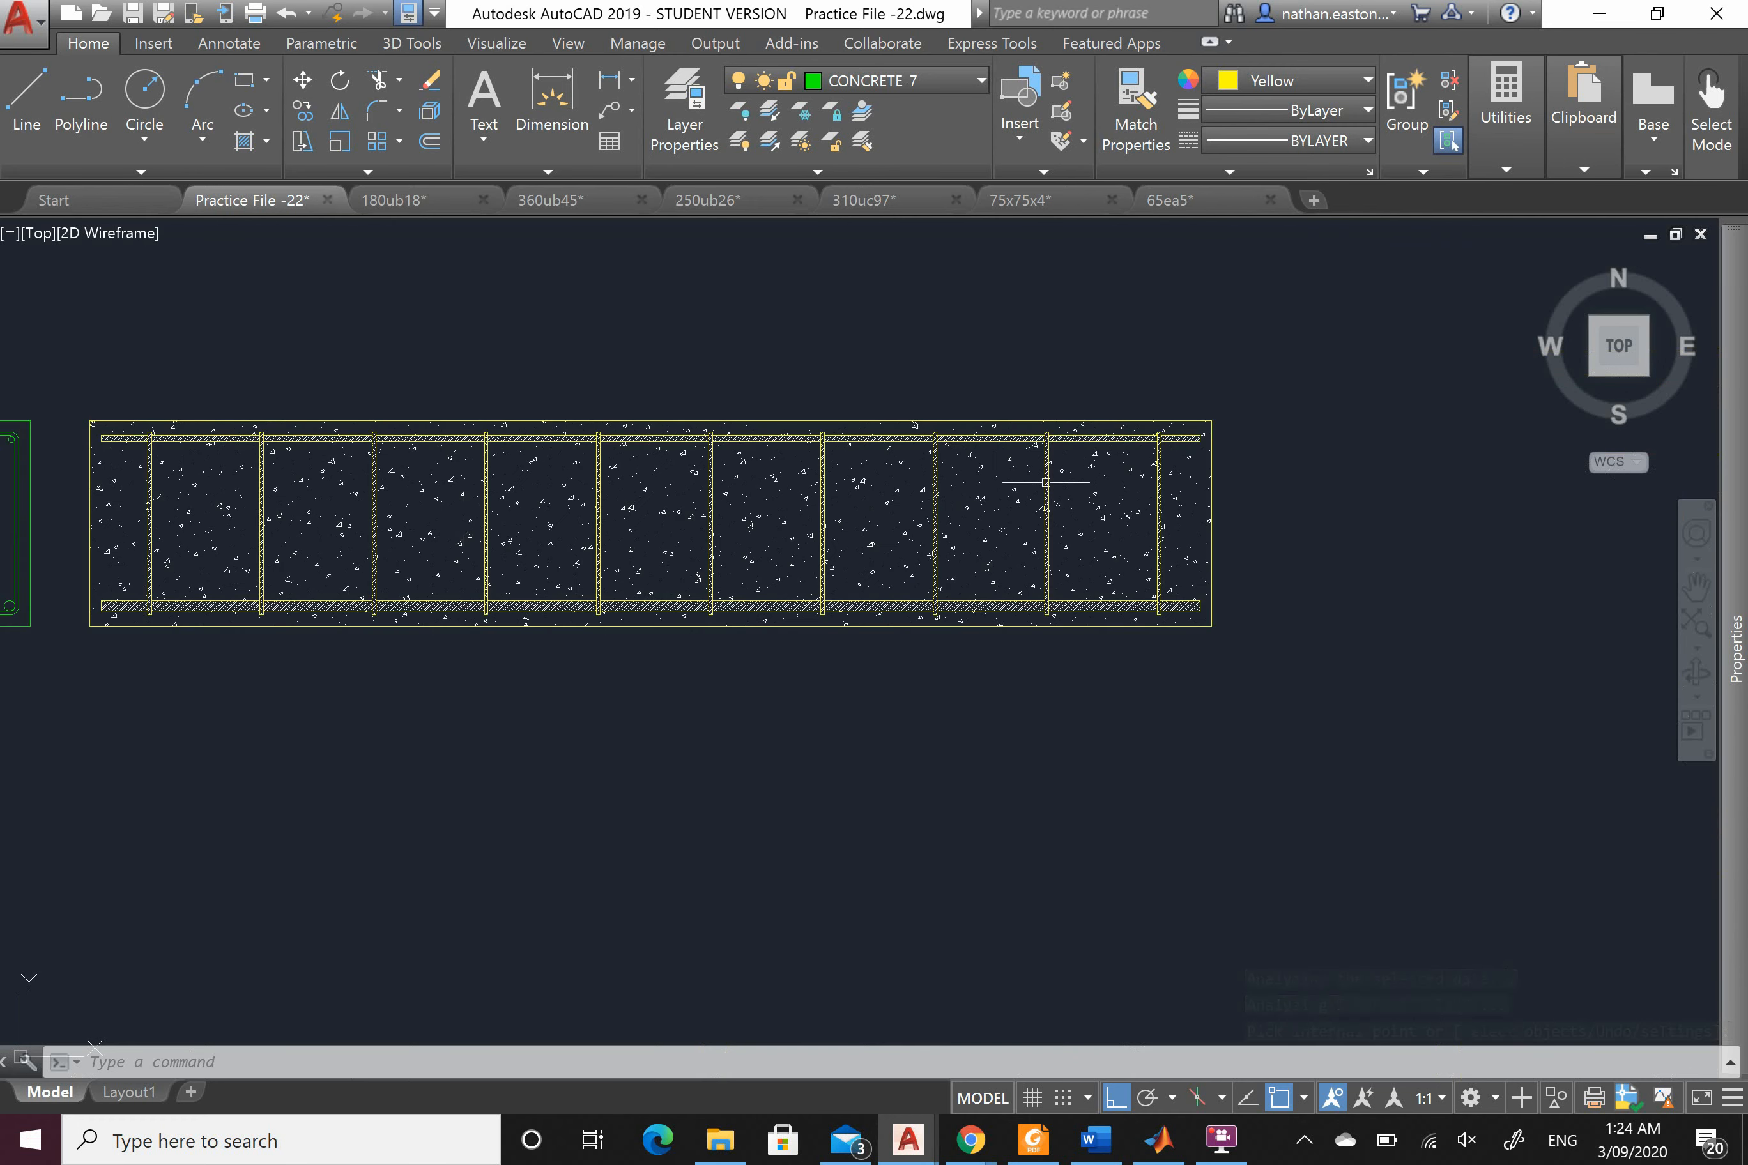
scroll(1174, 421, "up", 5)
scroll(1284, 573, "down", 6)
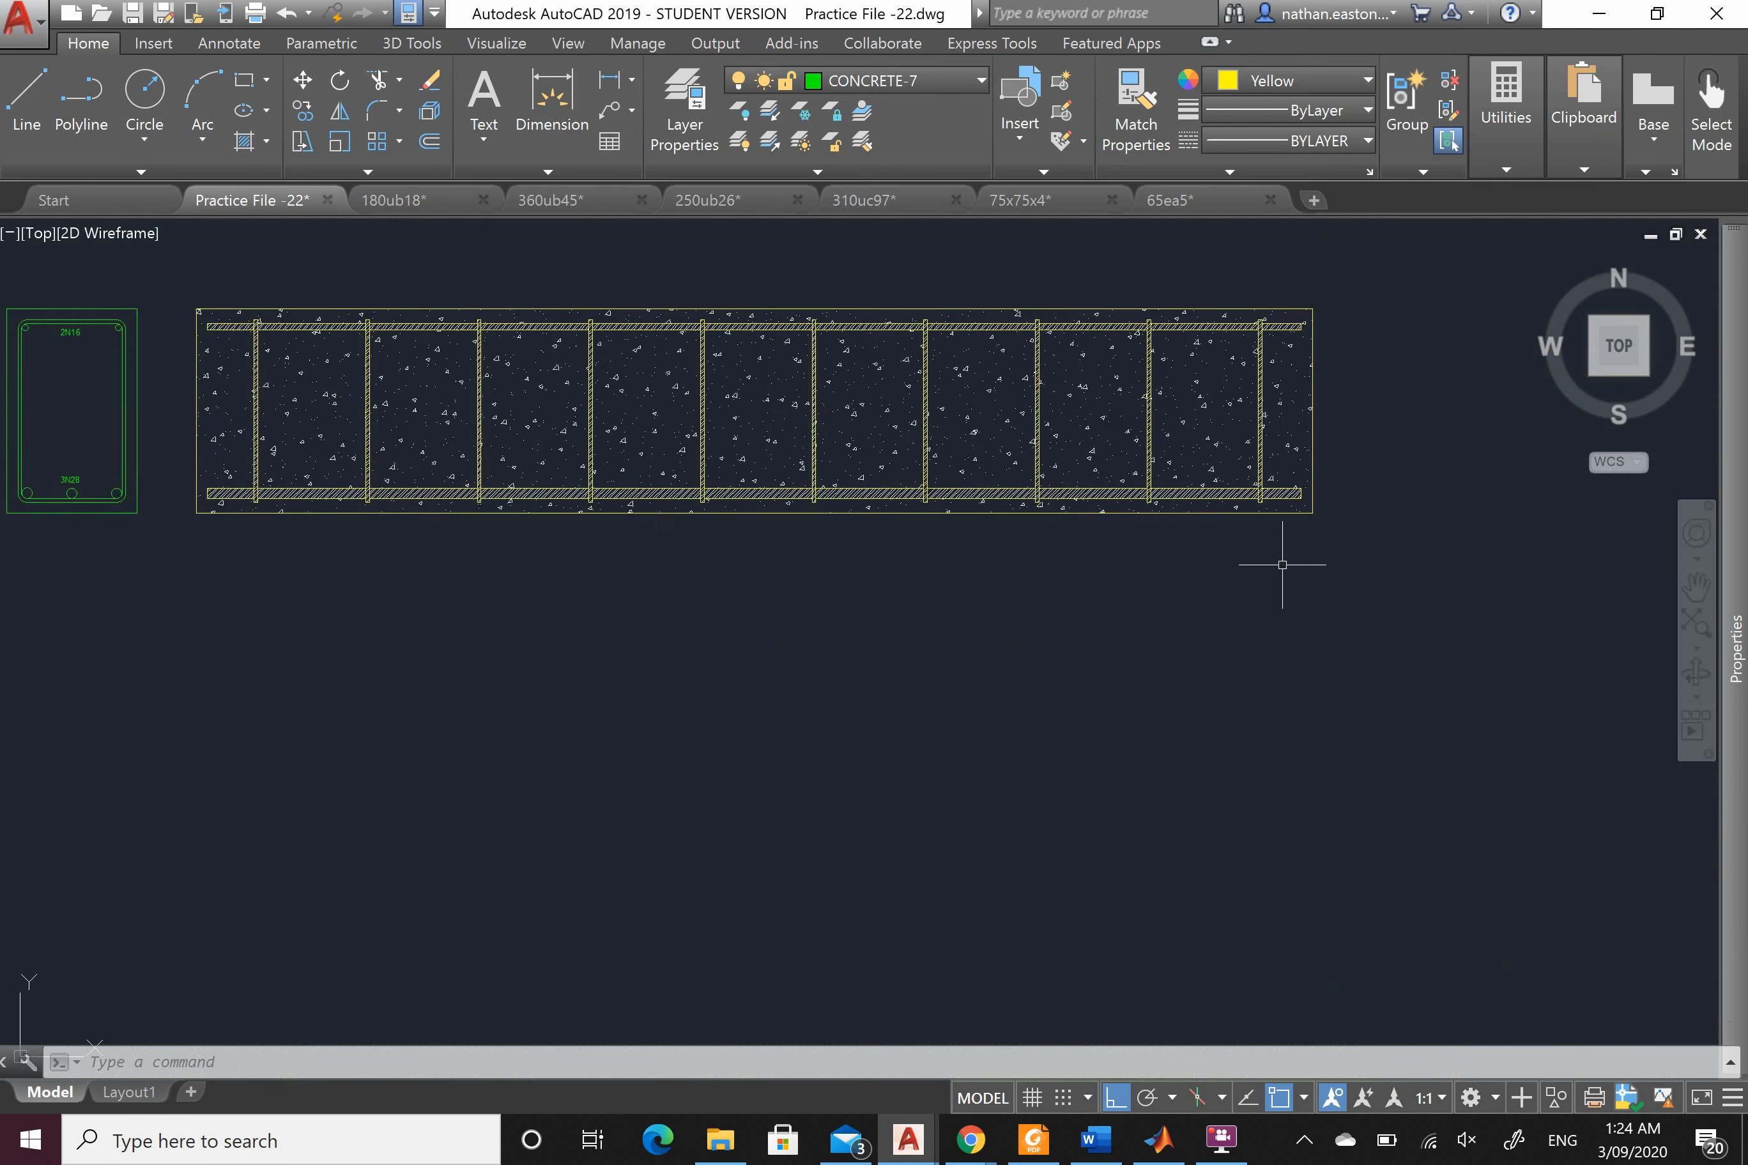
scroll(1015, 343, "down", 2)
scroll(831, 421, "up", 2)
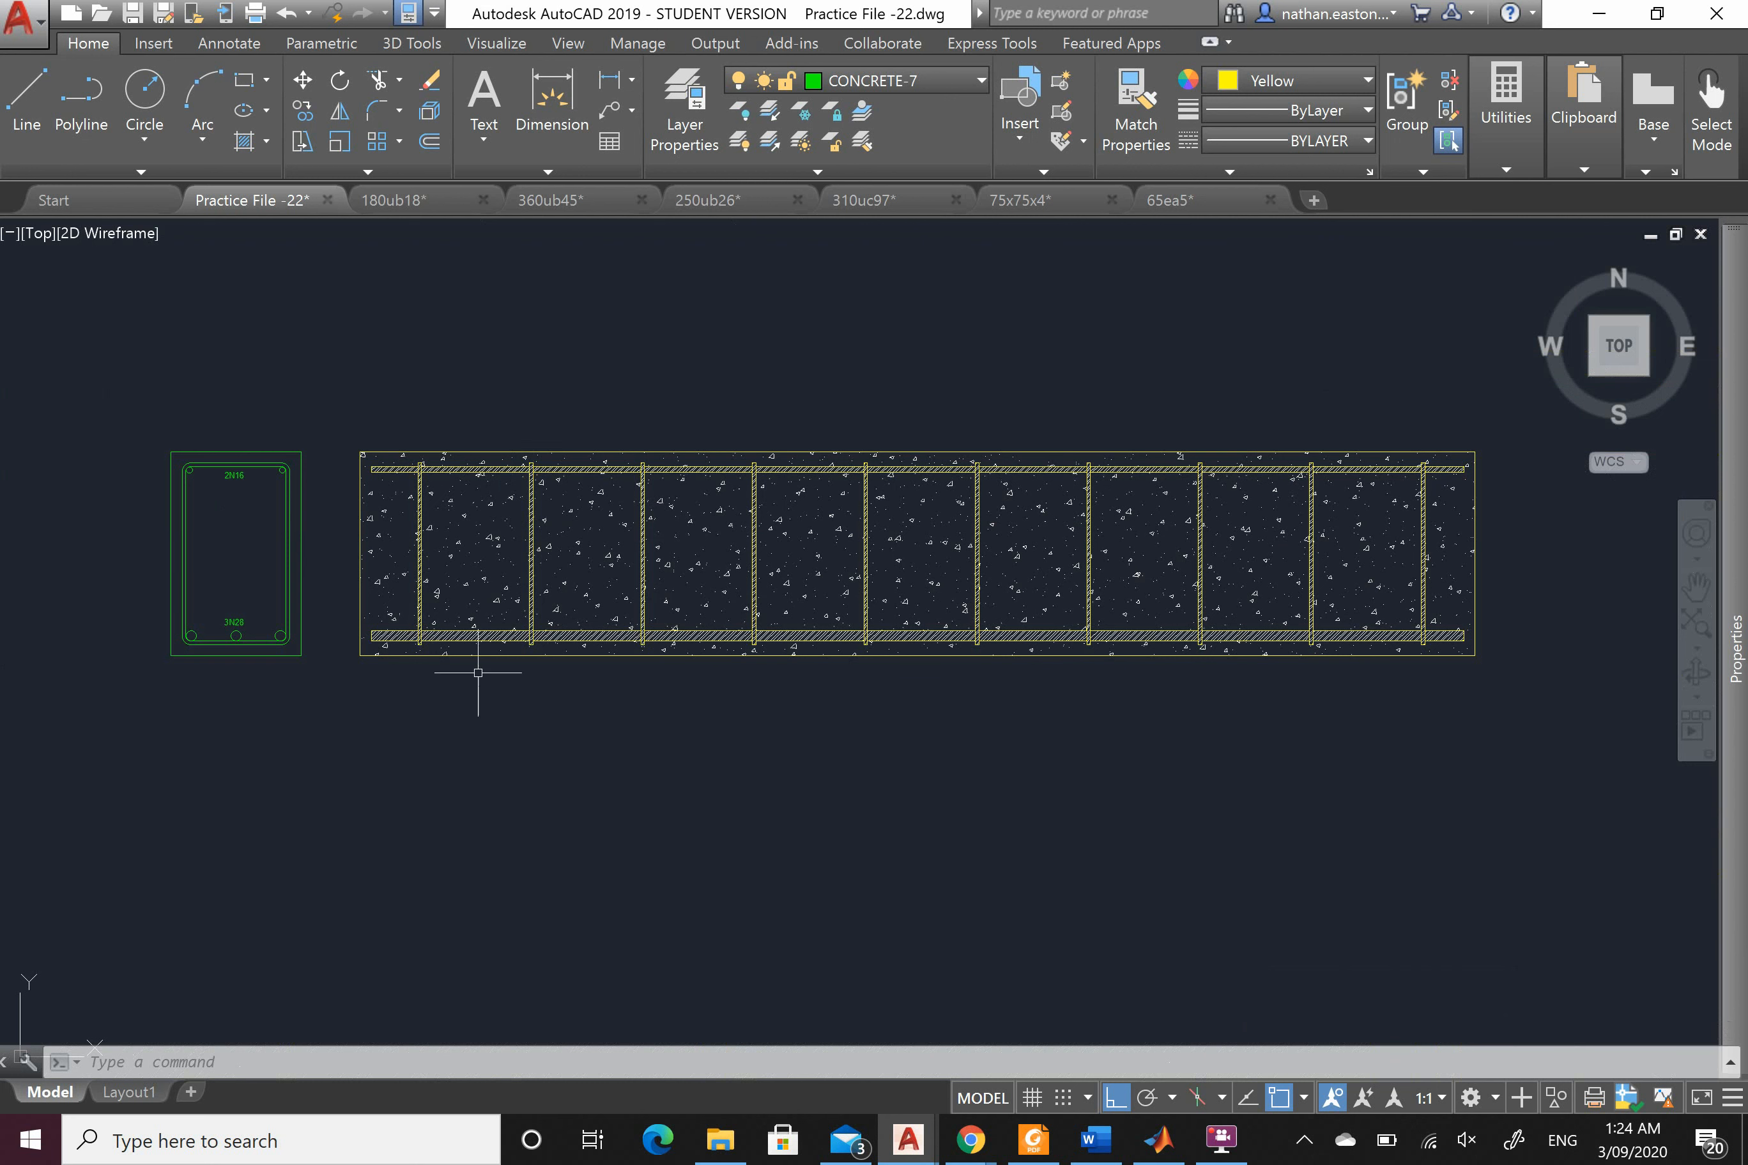
scroll(430, 459, "up", 6)
scroll(271, 399, "down", 4)
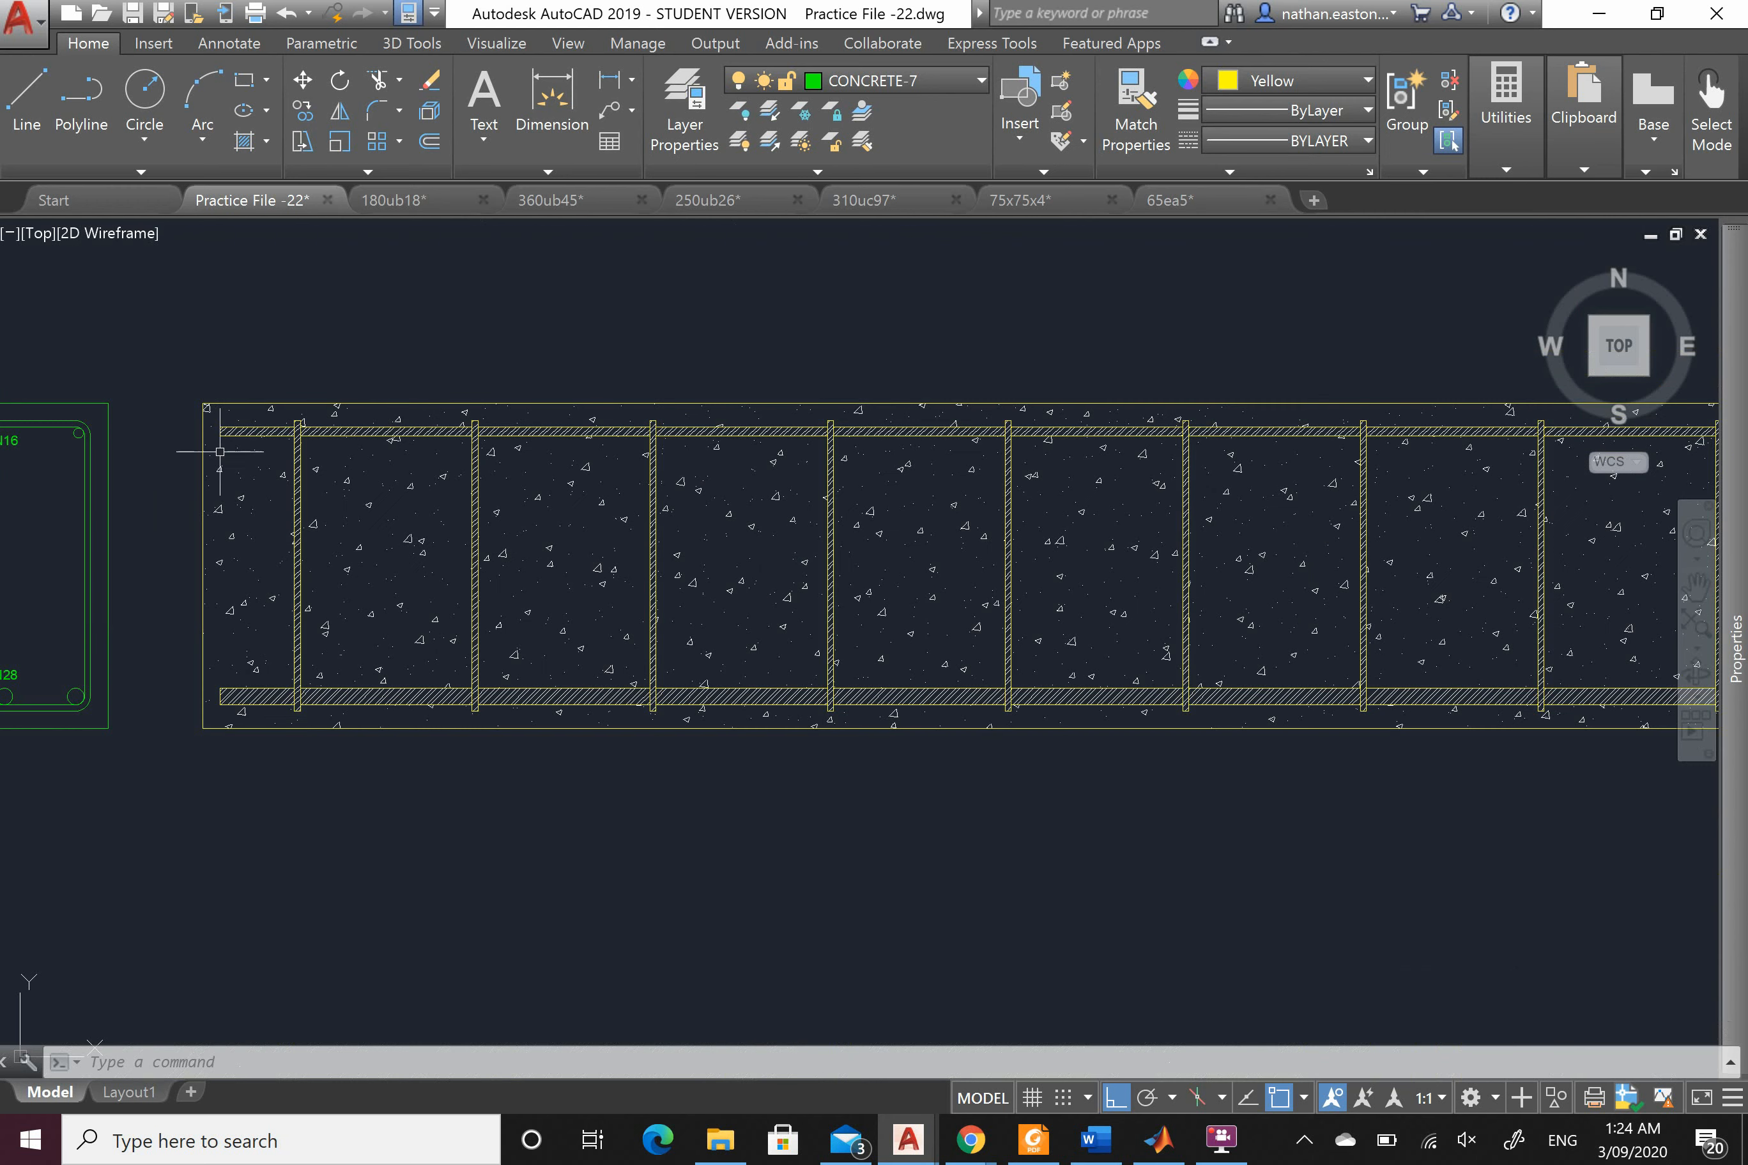
scroll(218, 681, "down", 2)
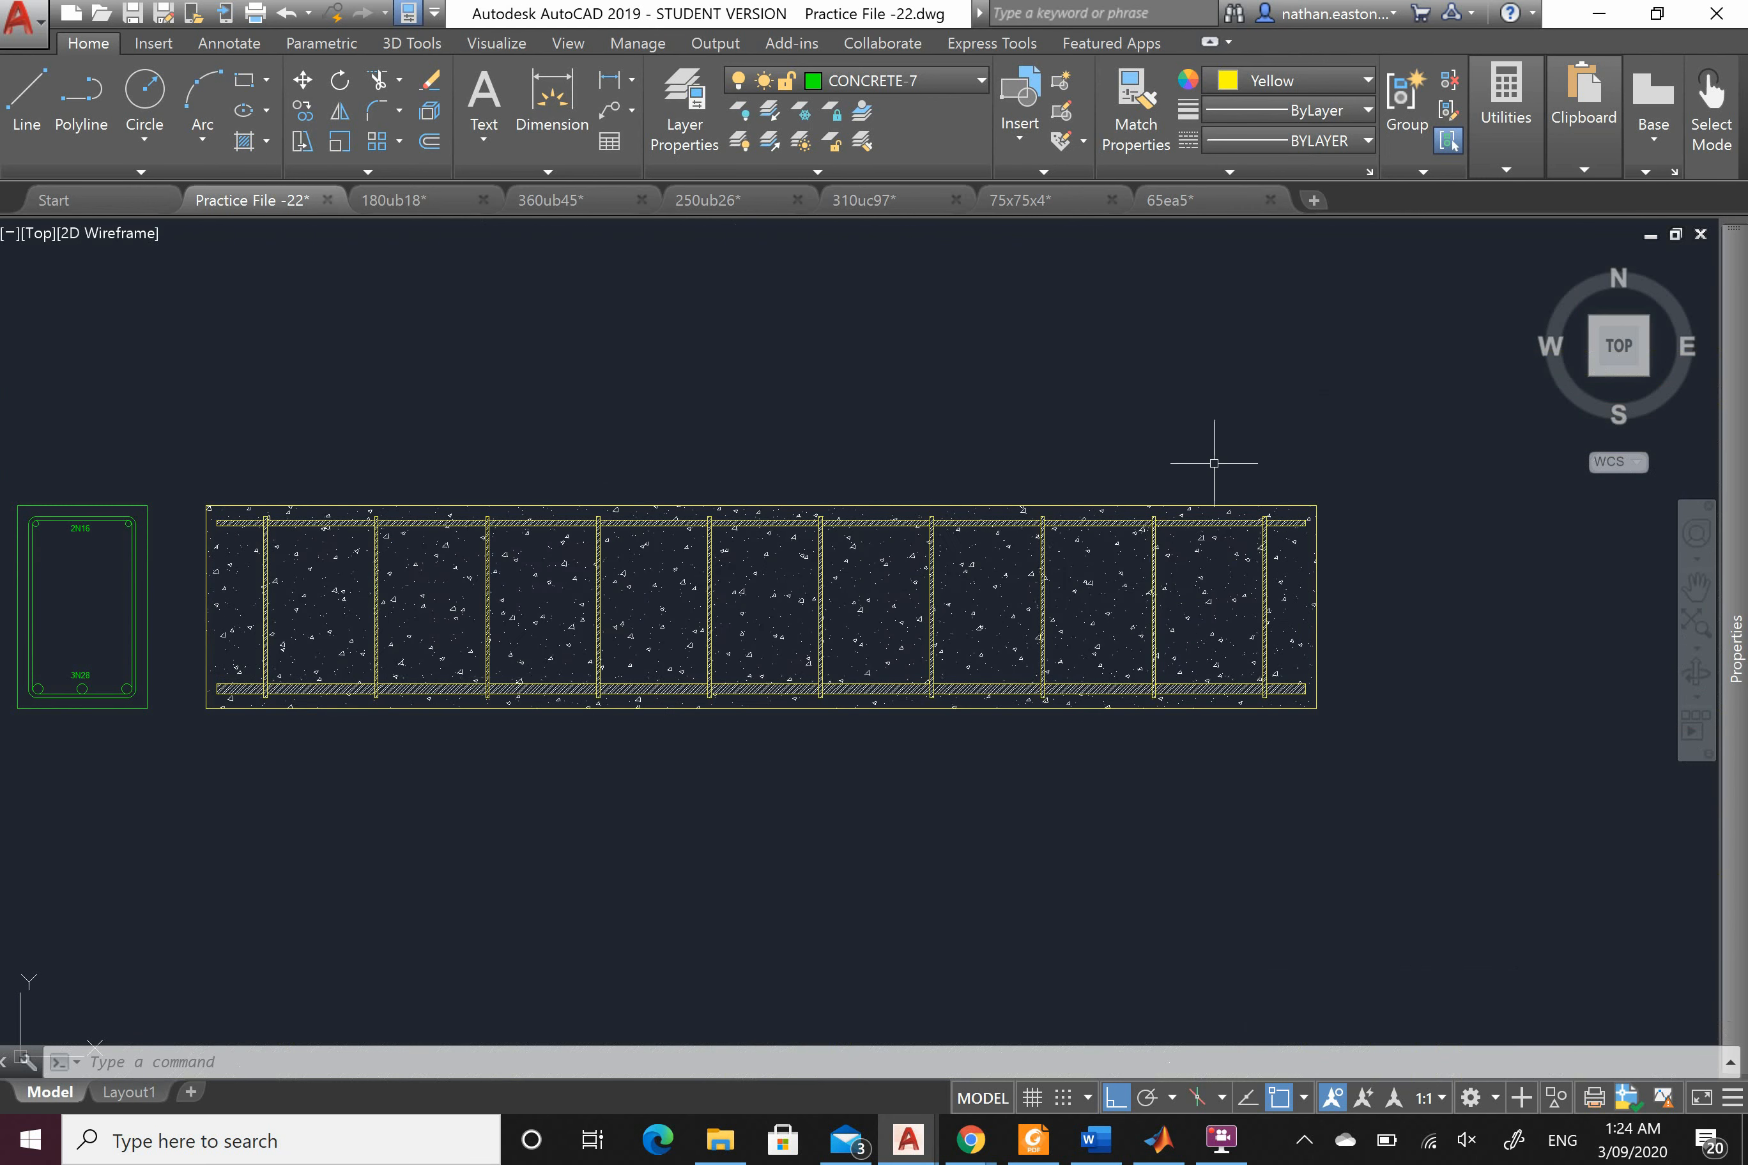
scroll(1397, 416, "down", 2)
scroll(1032, 391, "up", 2)
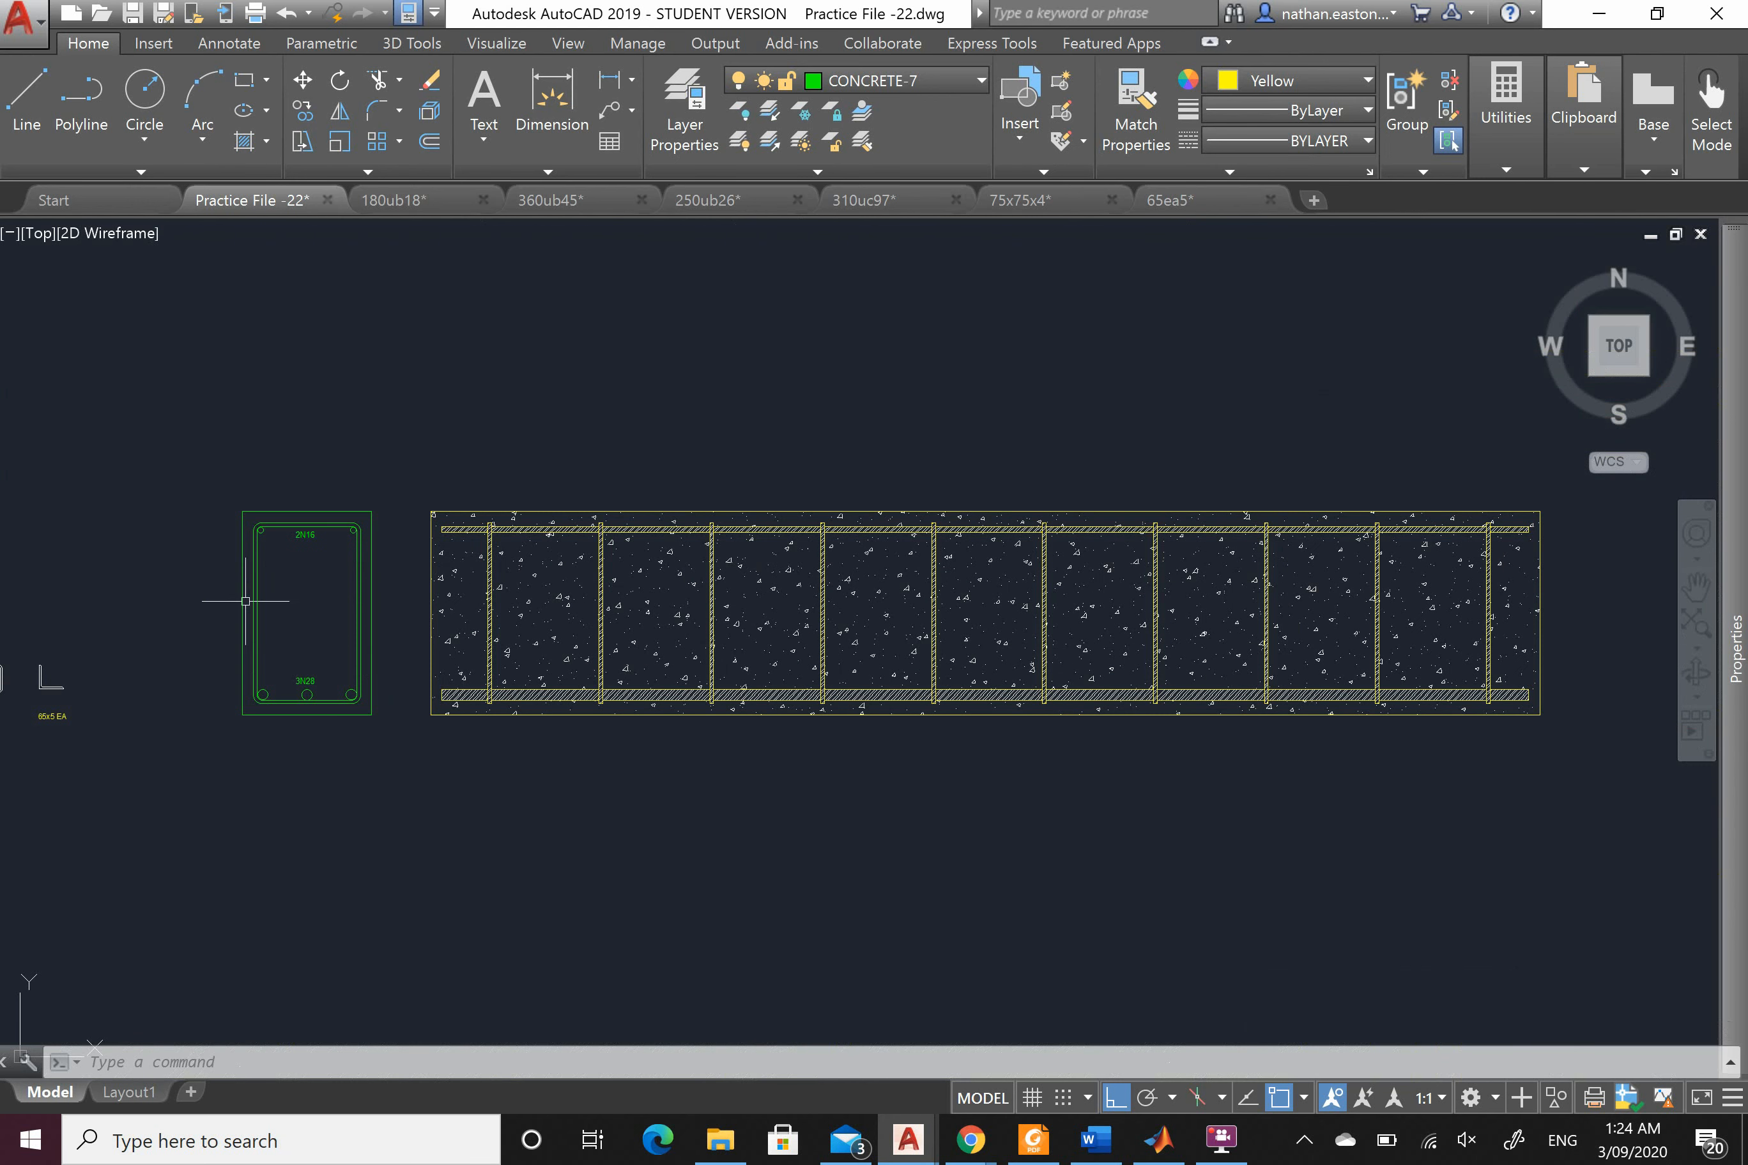
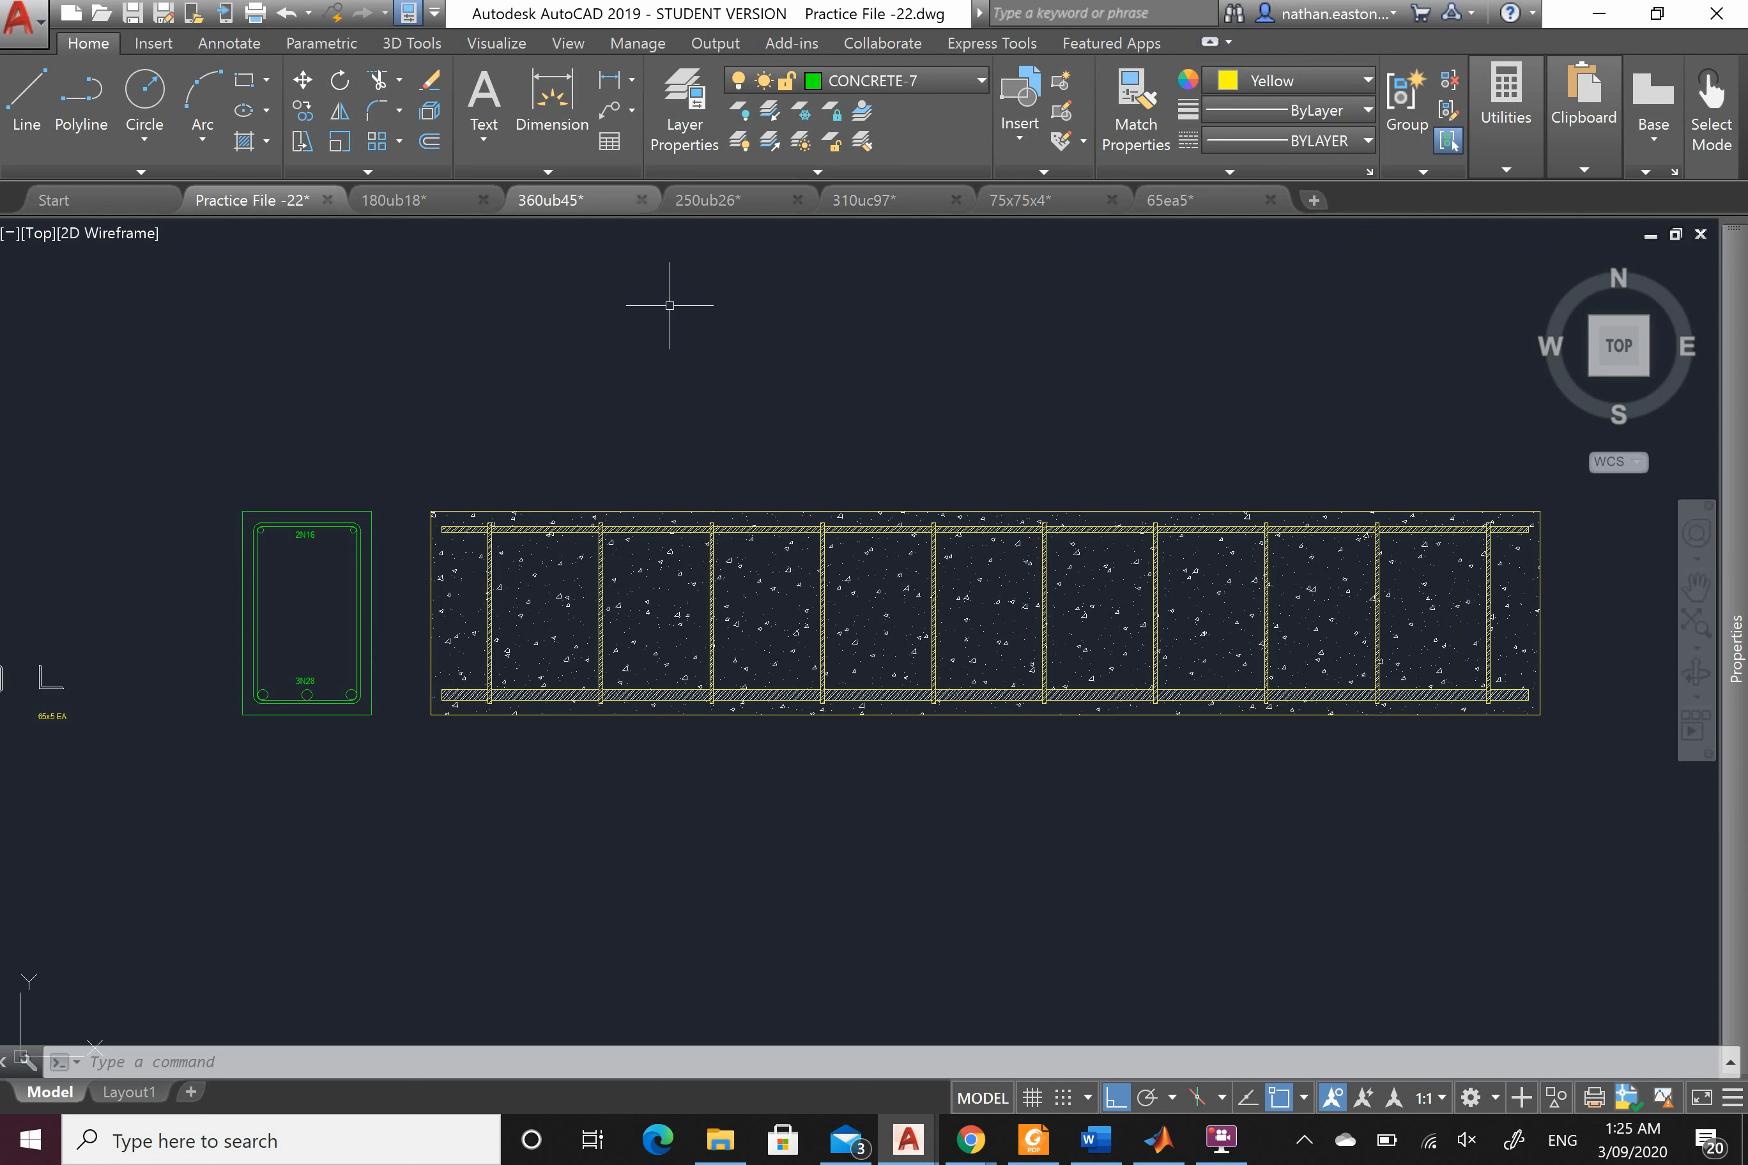
scroll(237, 570, "up", 2)
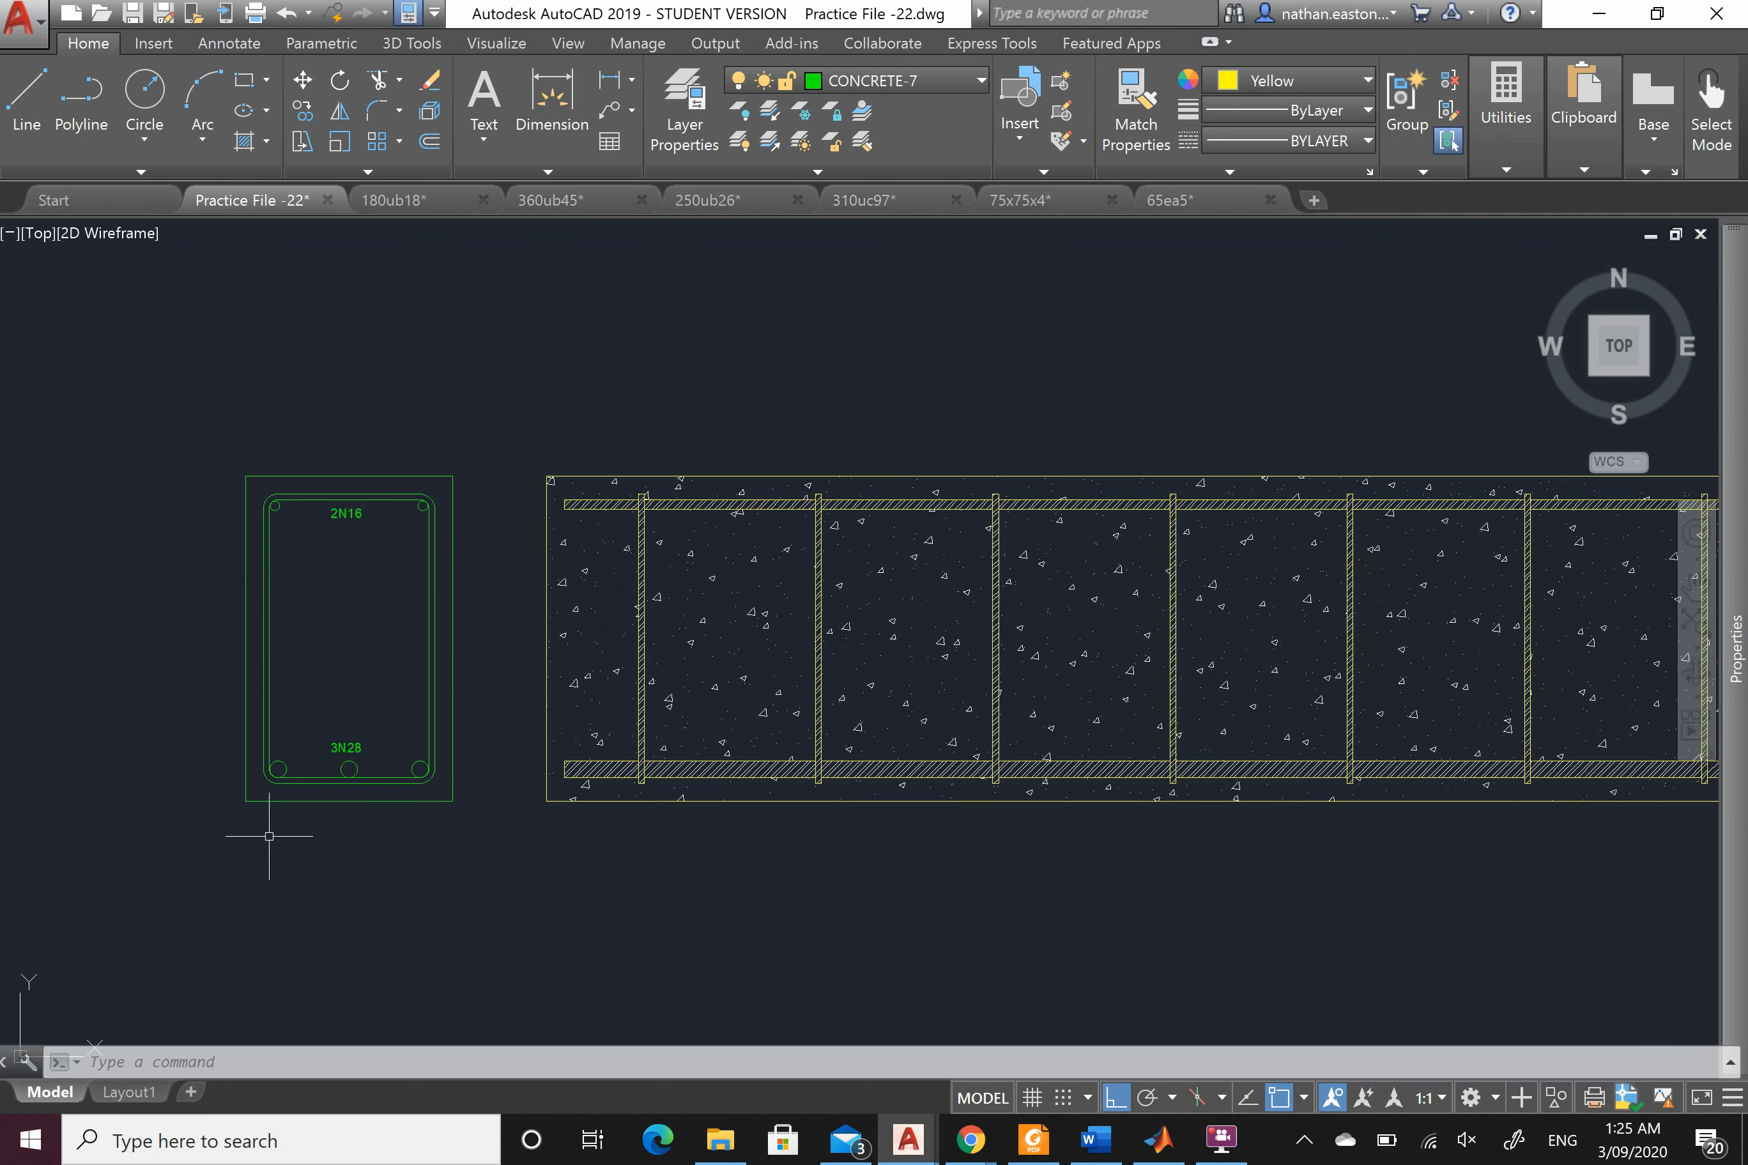
scroll(320, 605, "down", 4)
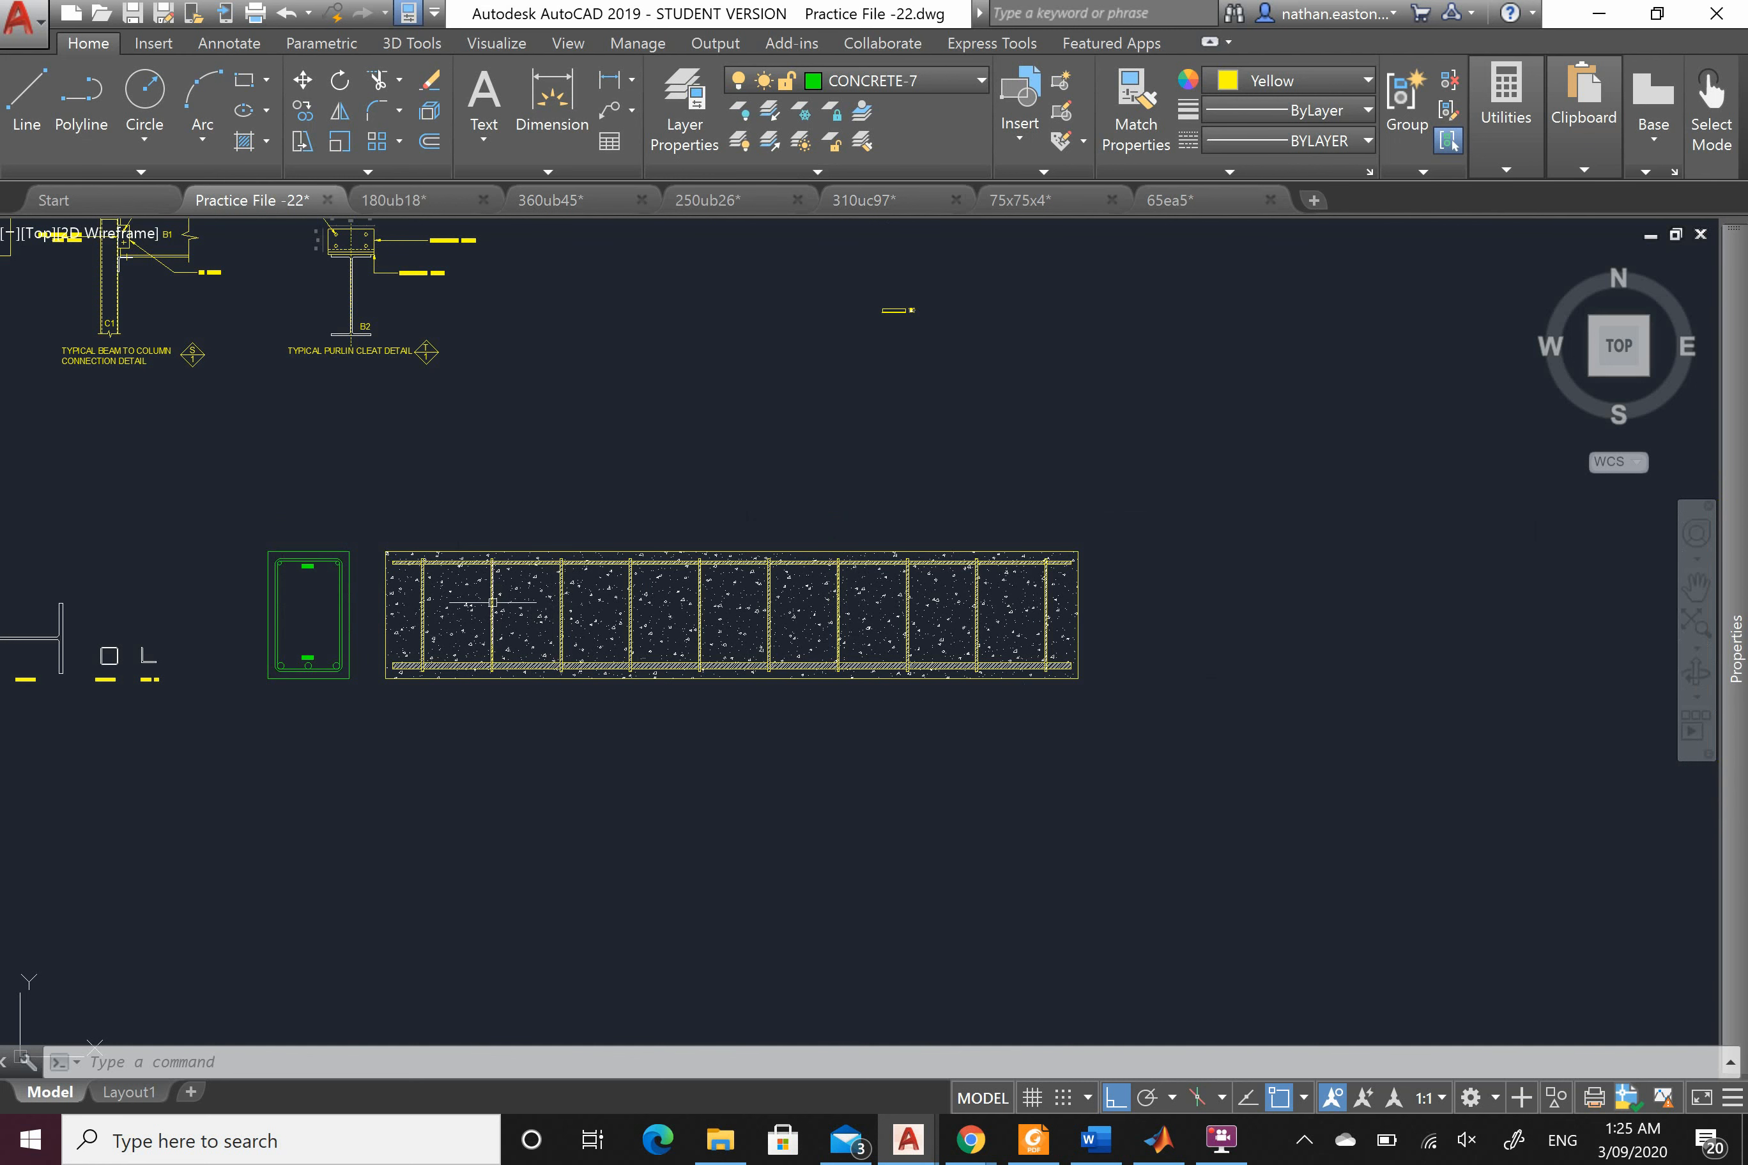
scroll(496, 654, "up", 4)
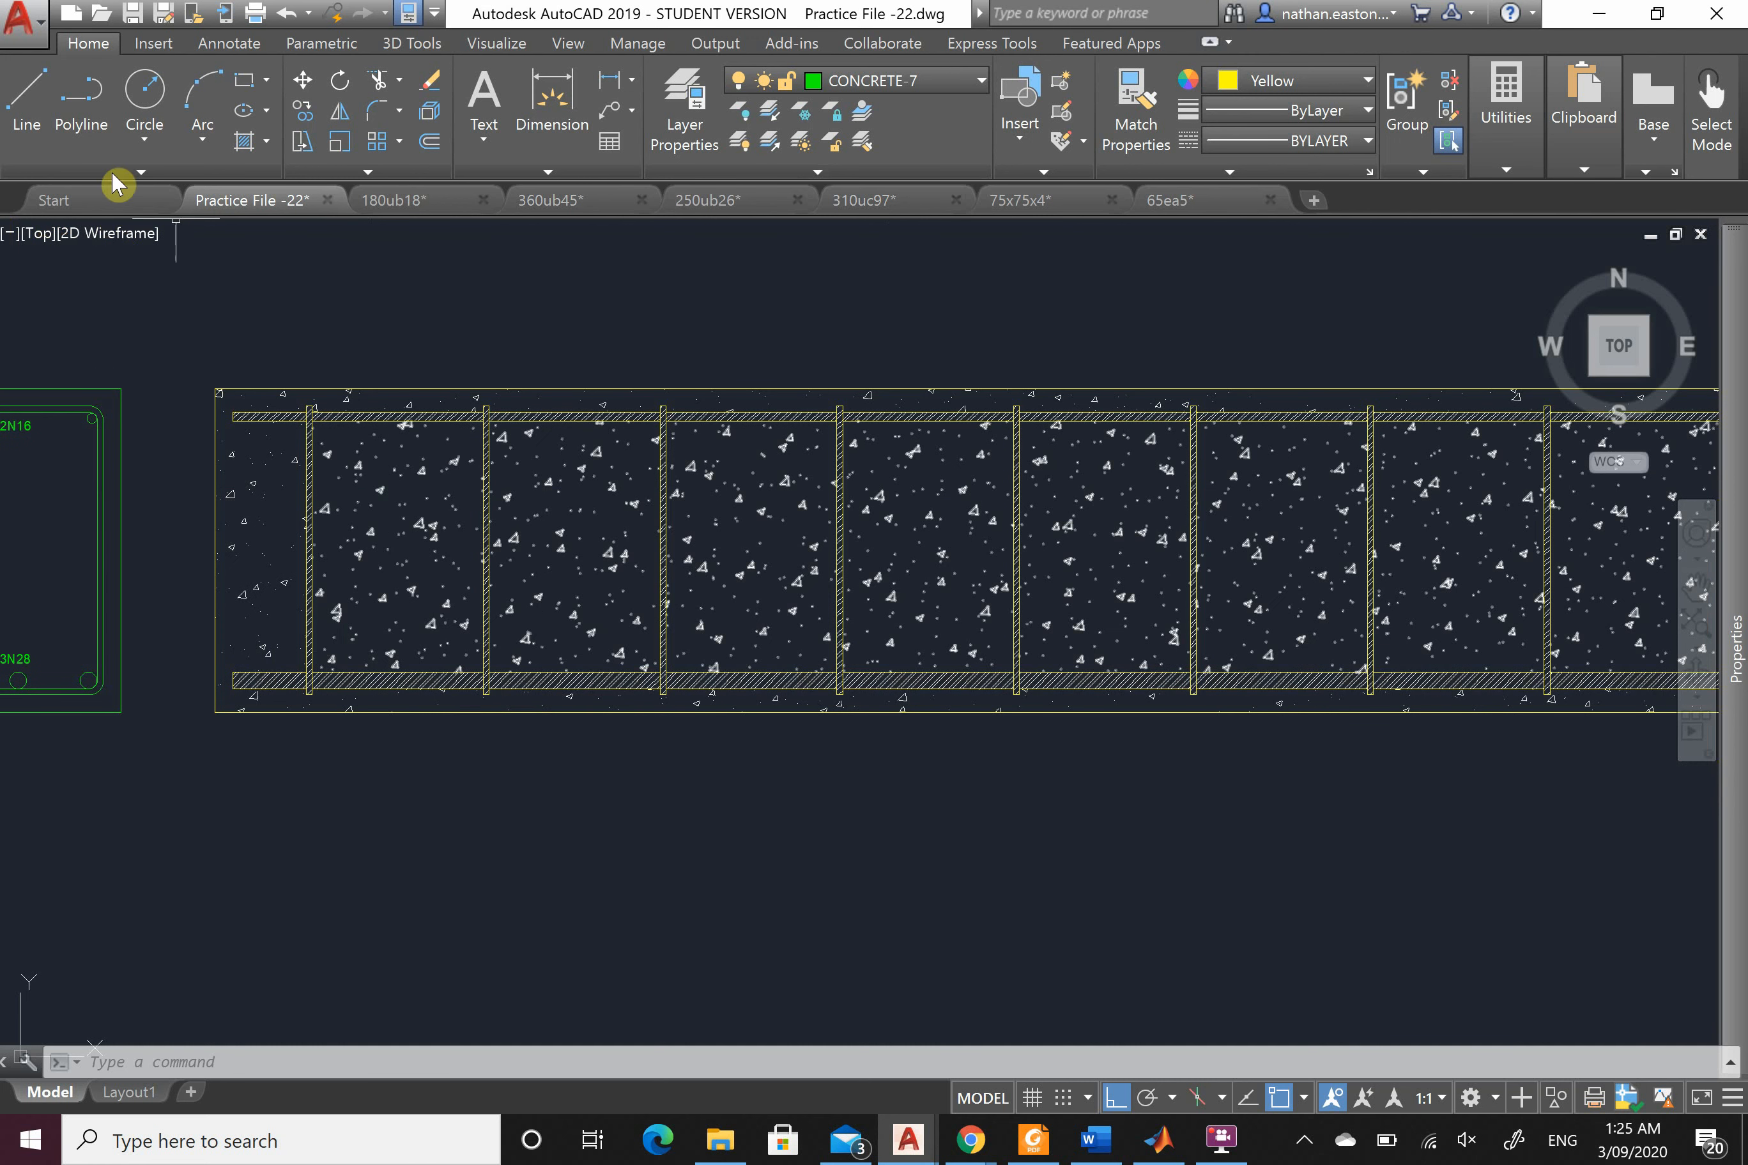
Step: Draw a horizontal line 800 long above the bottom bar, starting just outside the beam's left end
left_click(27, 106)
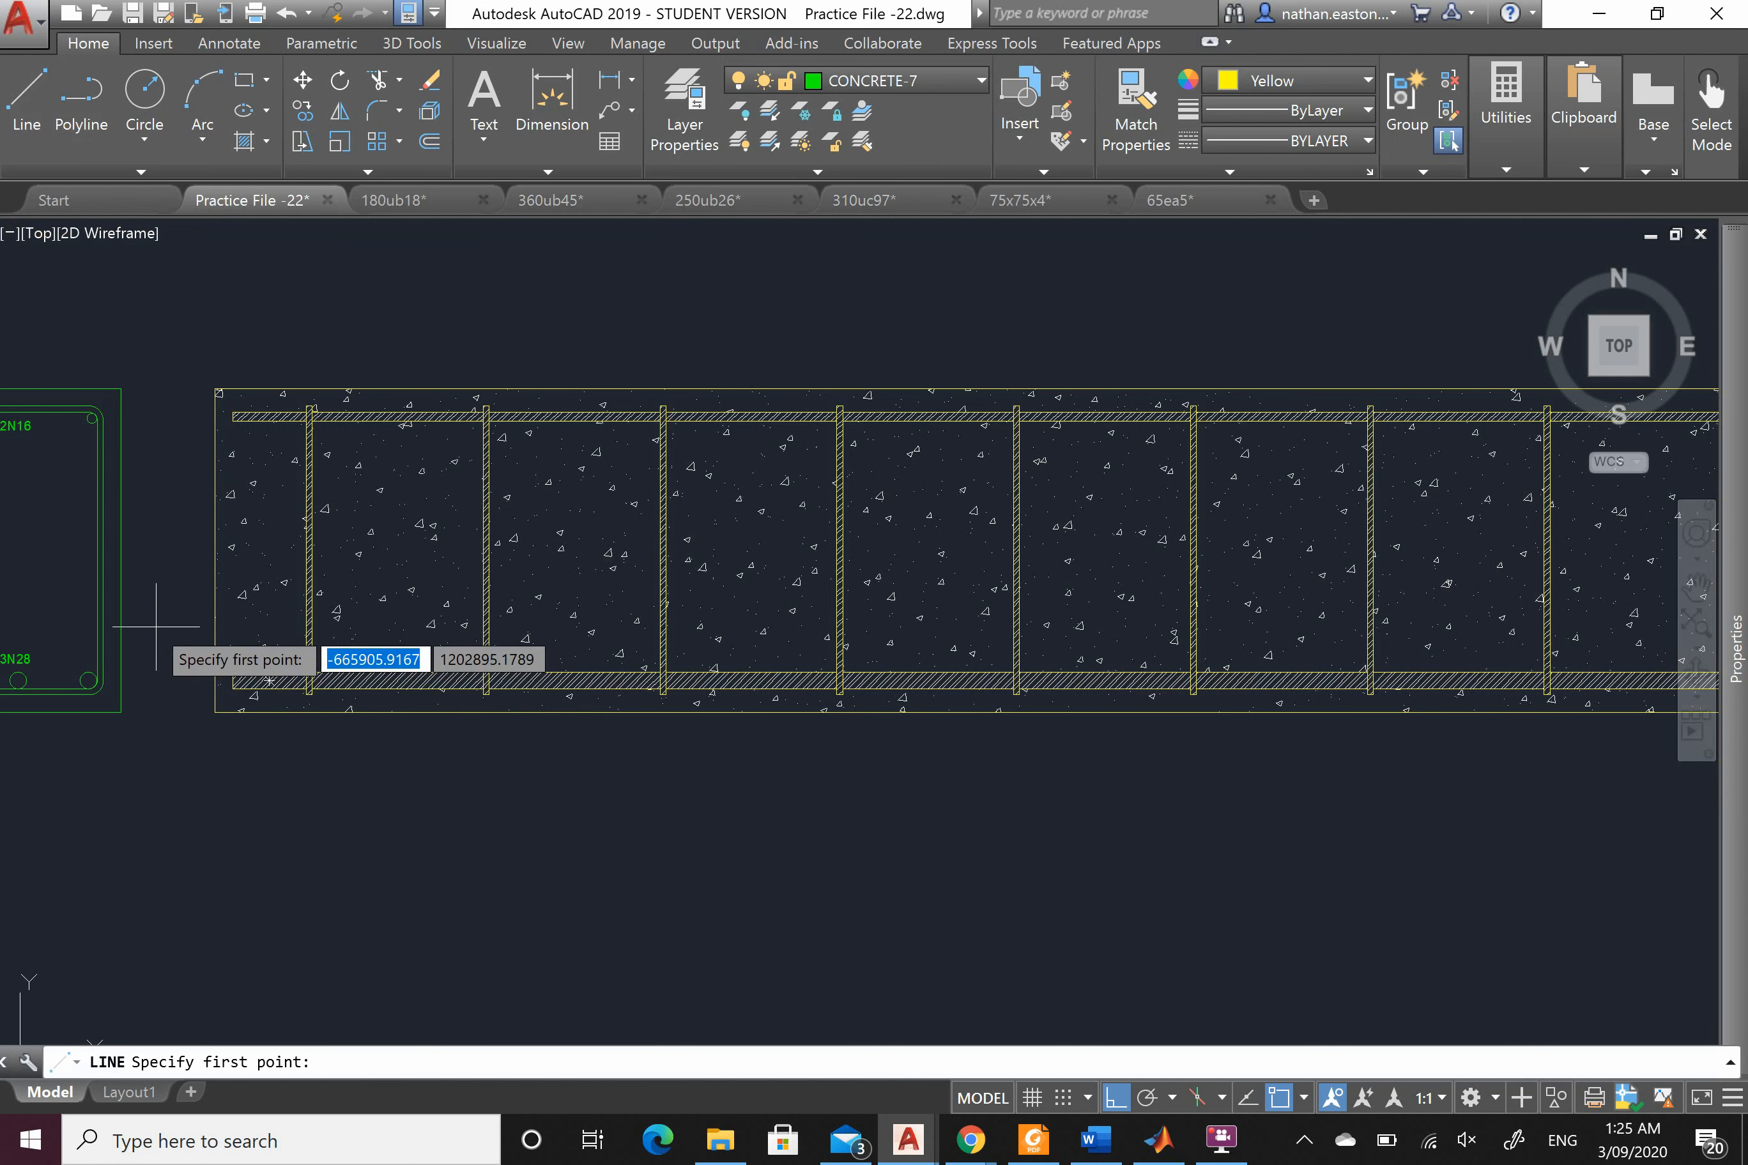
scroll(226, 646, "up", 4)
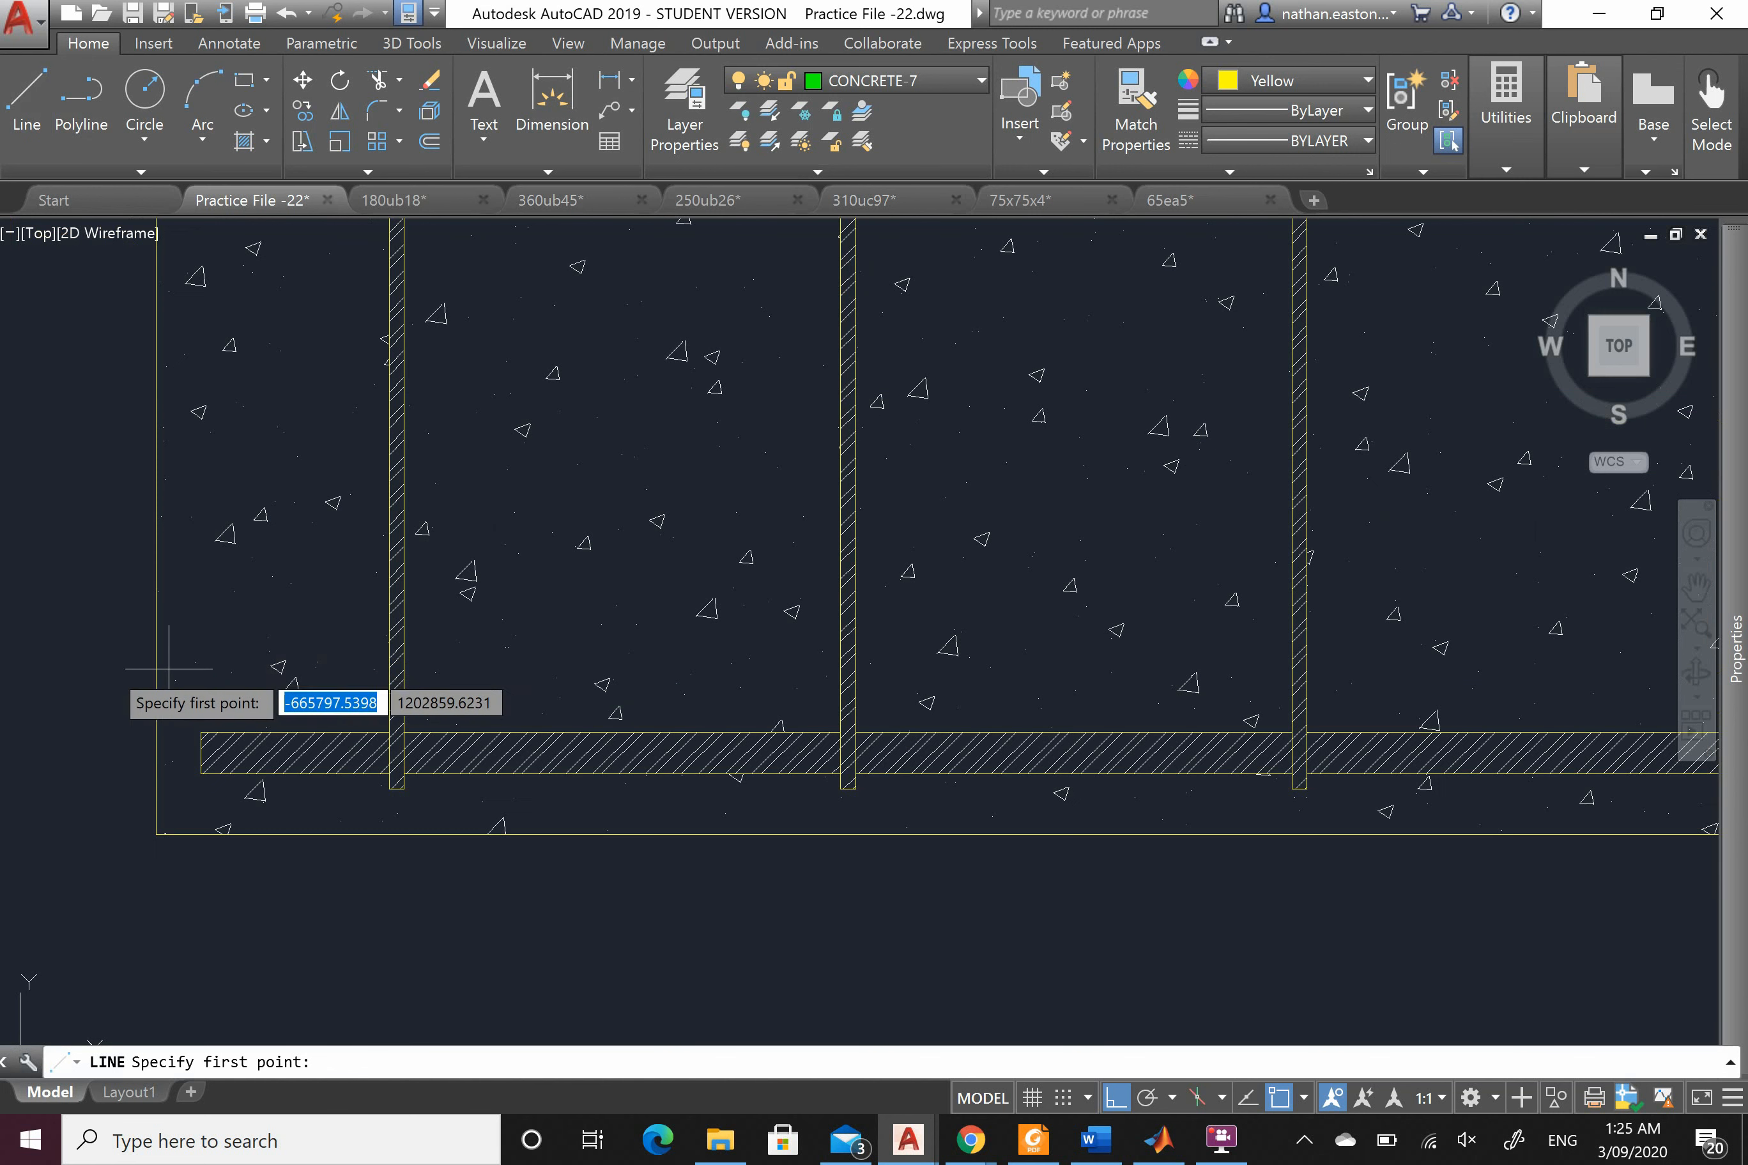
left_click(84, 676)
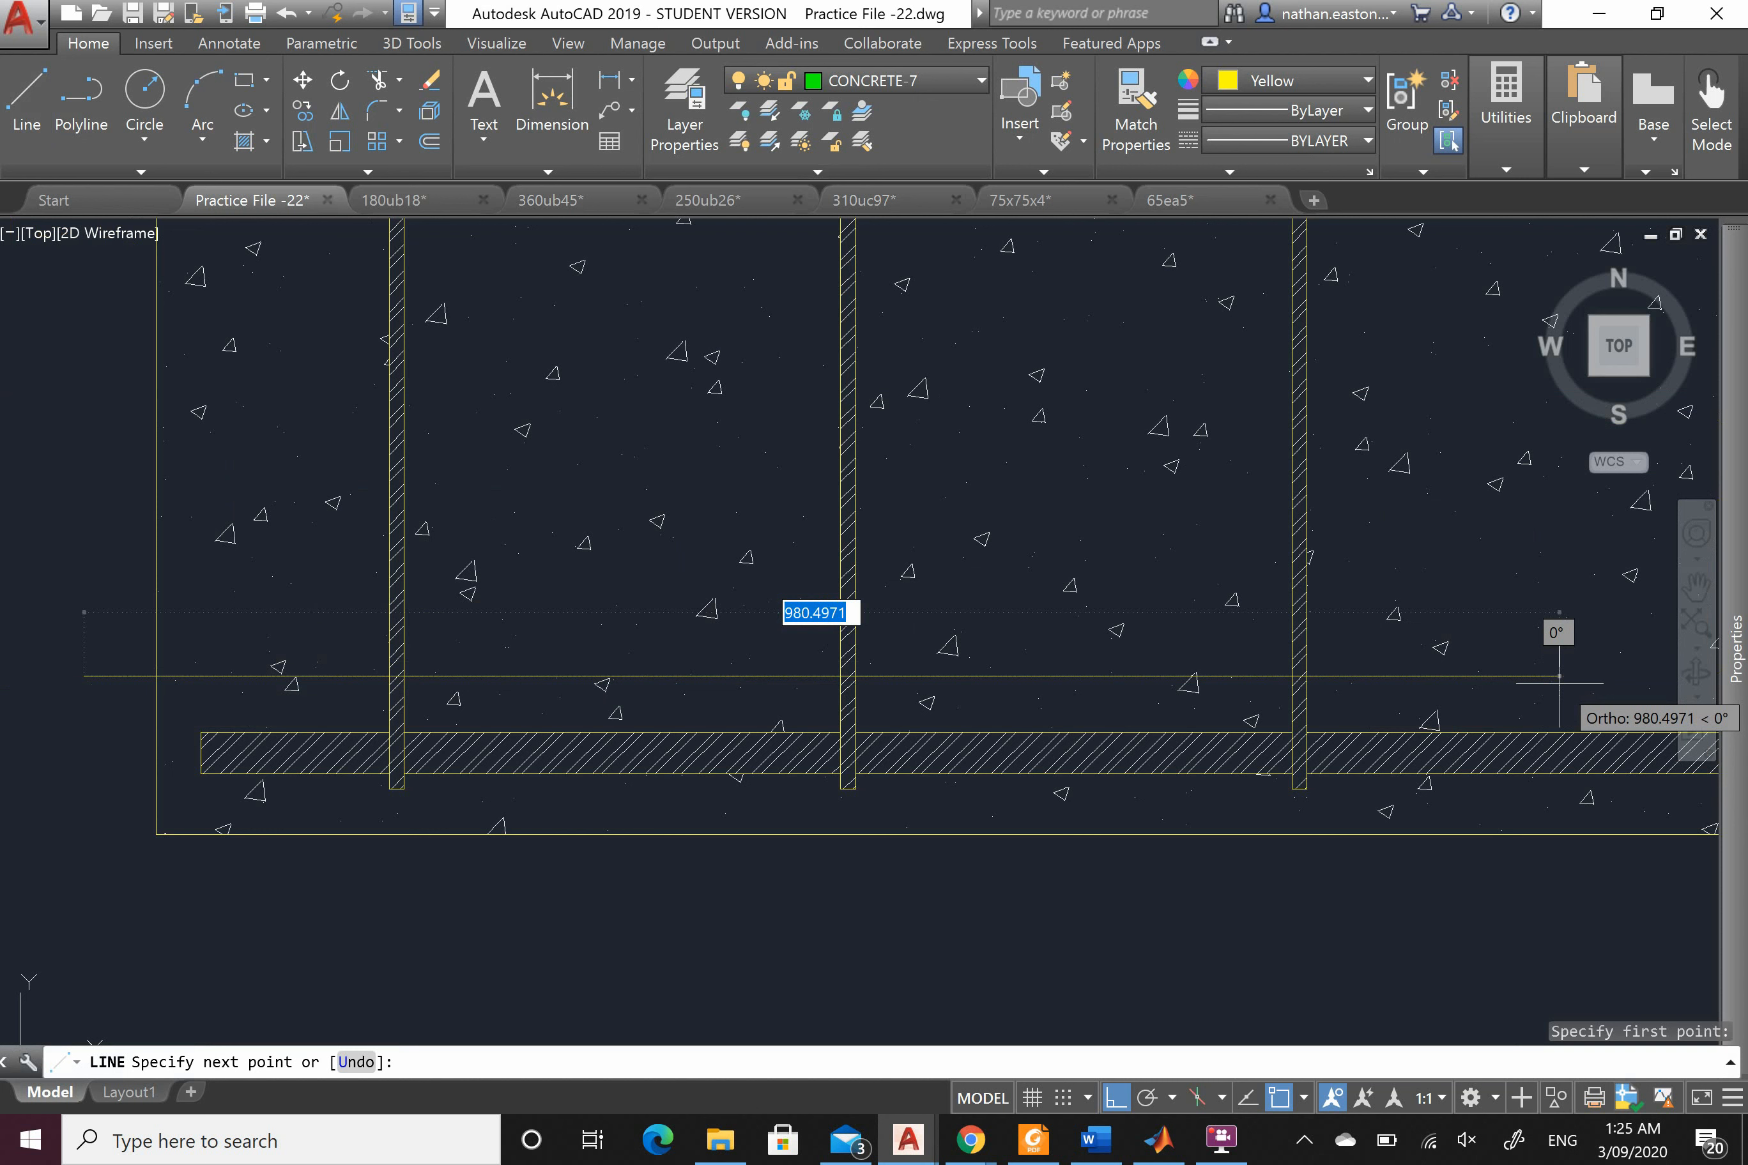
type("800")
key("Return")
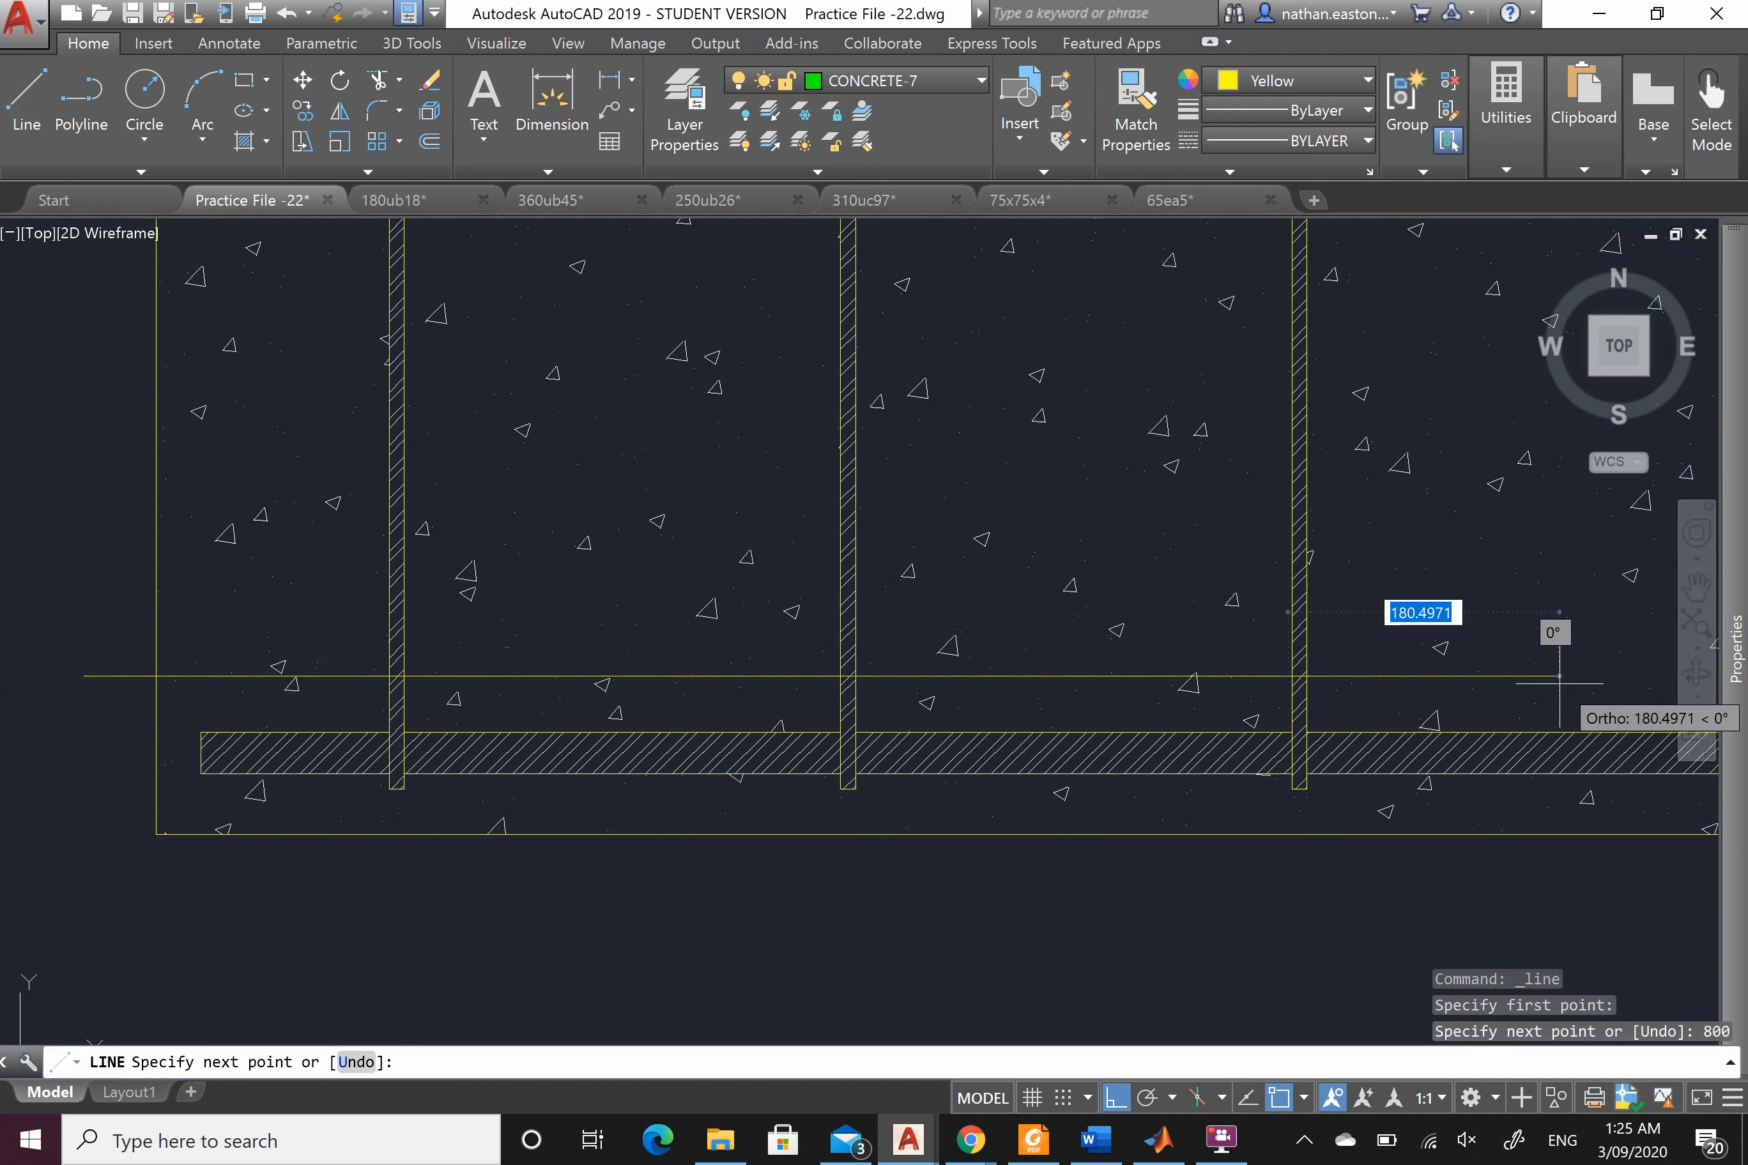
key("Escape")
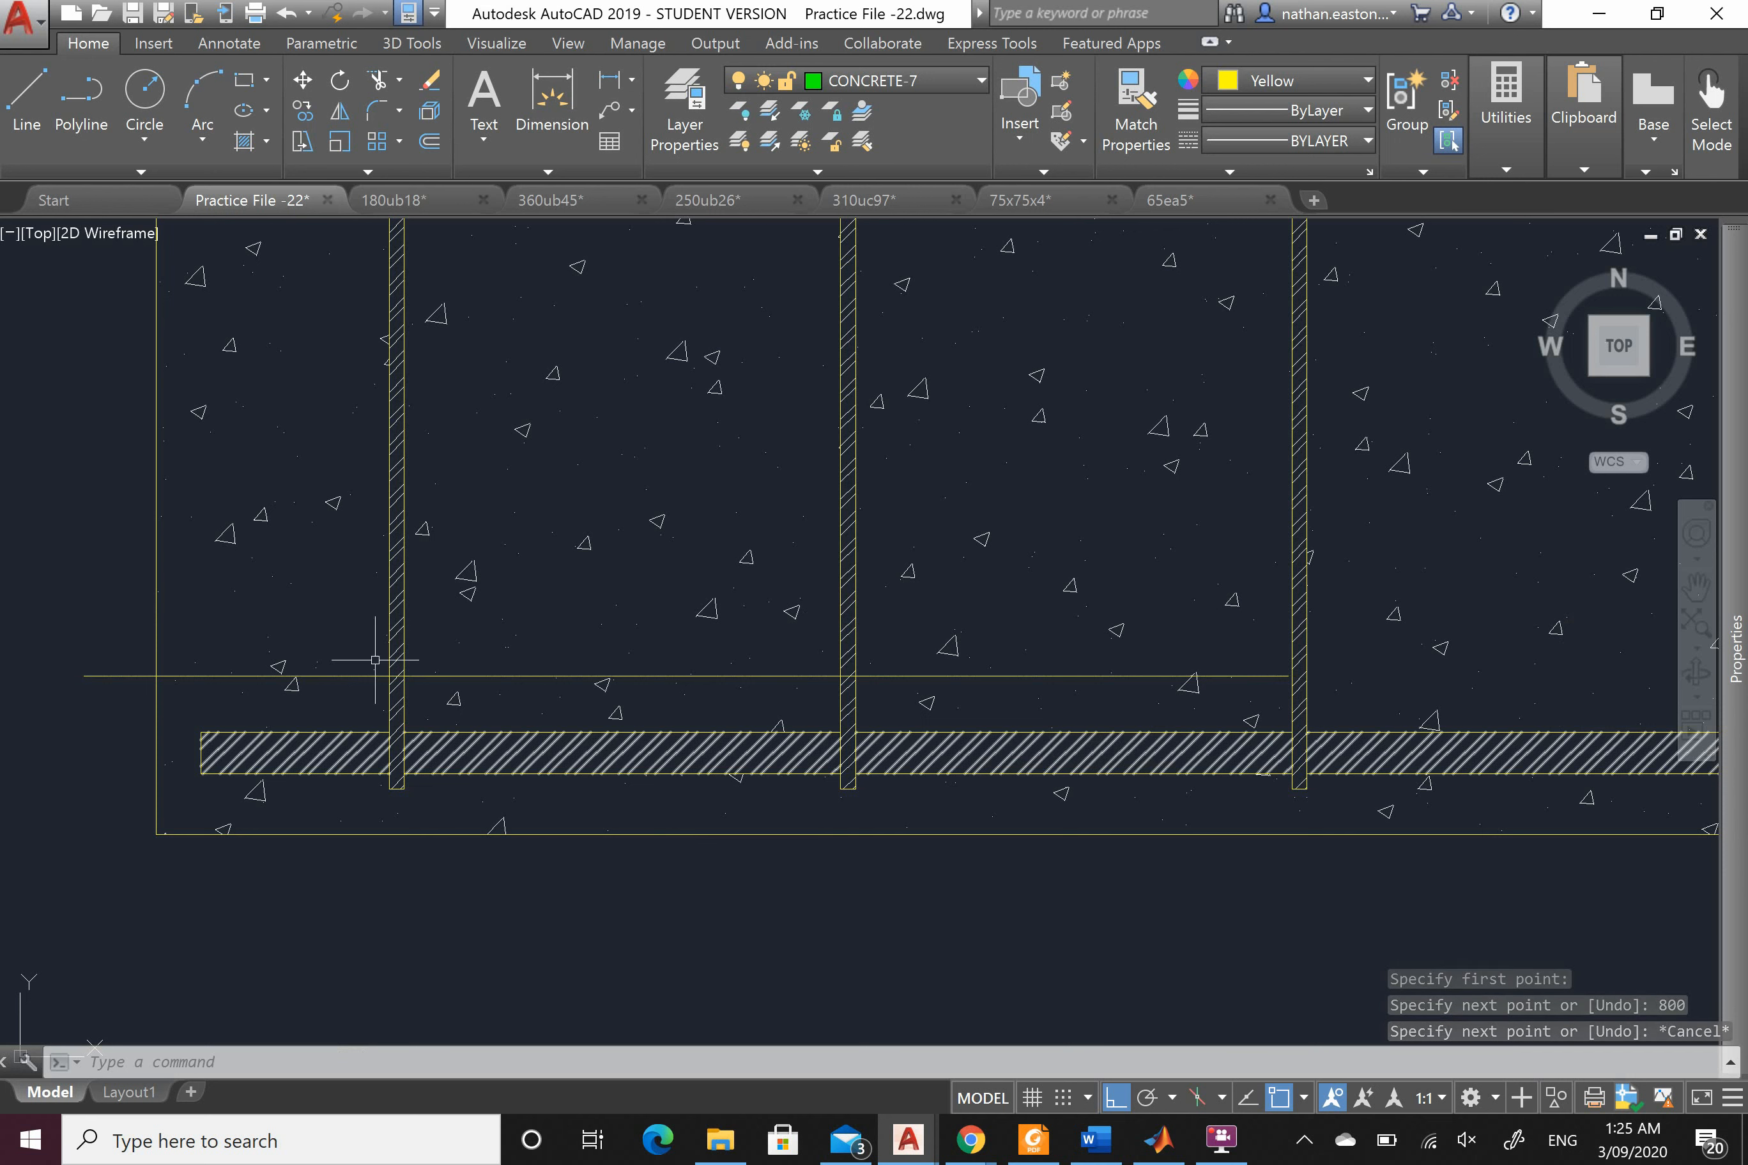
Step: Delete the 800-long line above the bottom bar
scroll(373, 656, "down", 2)
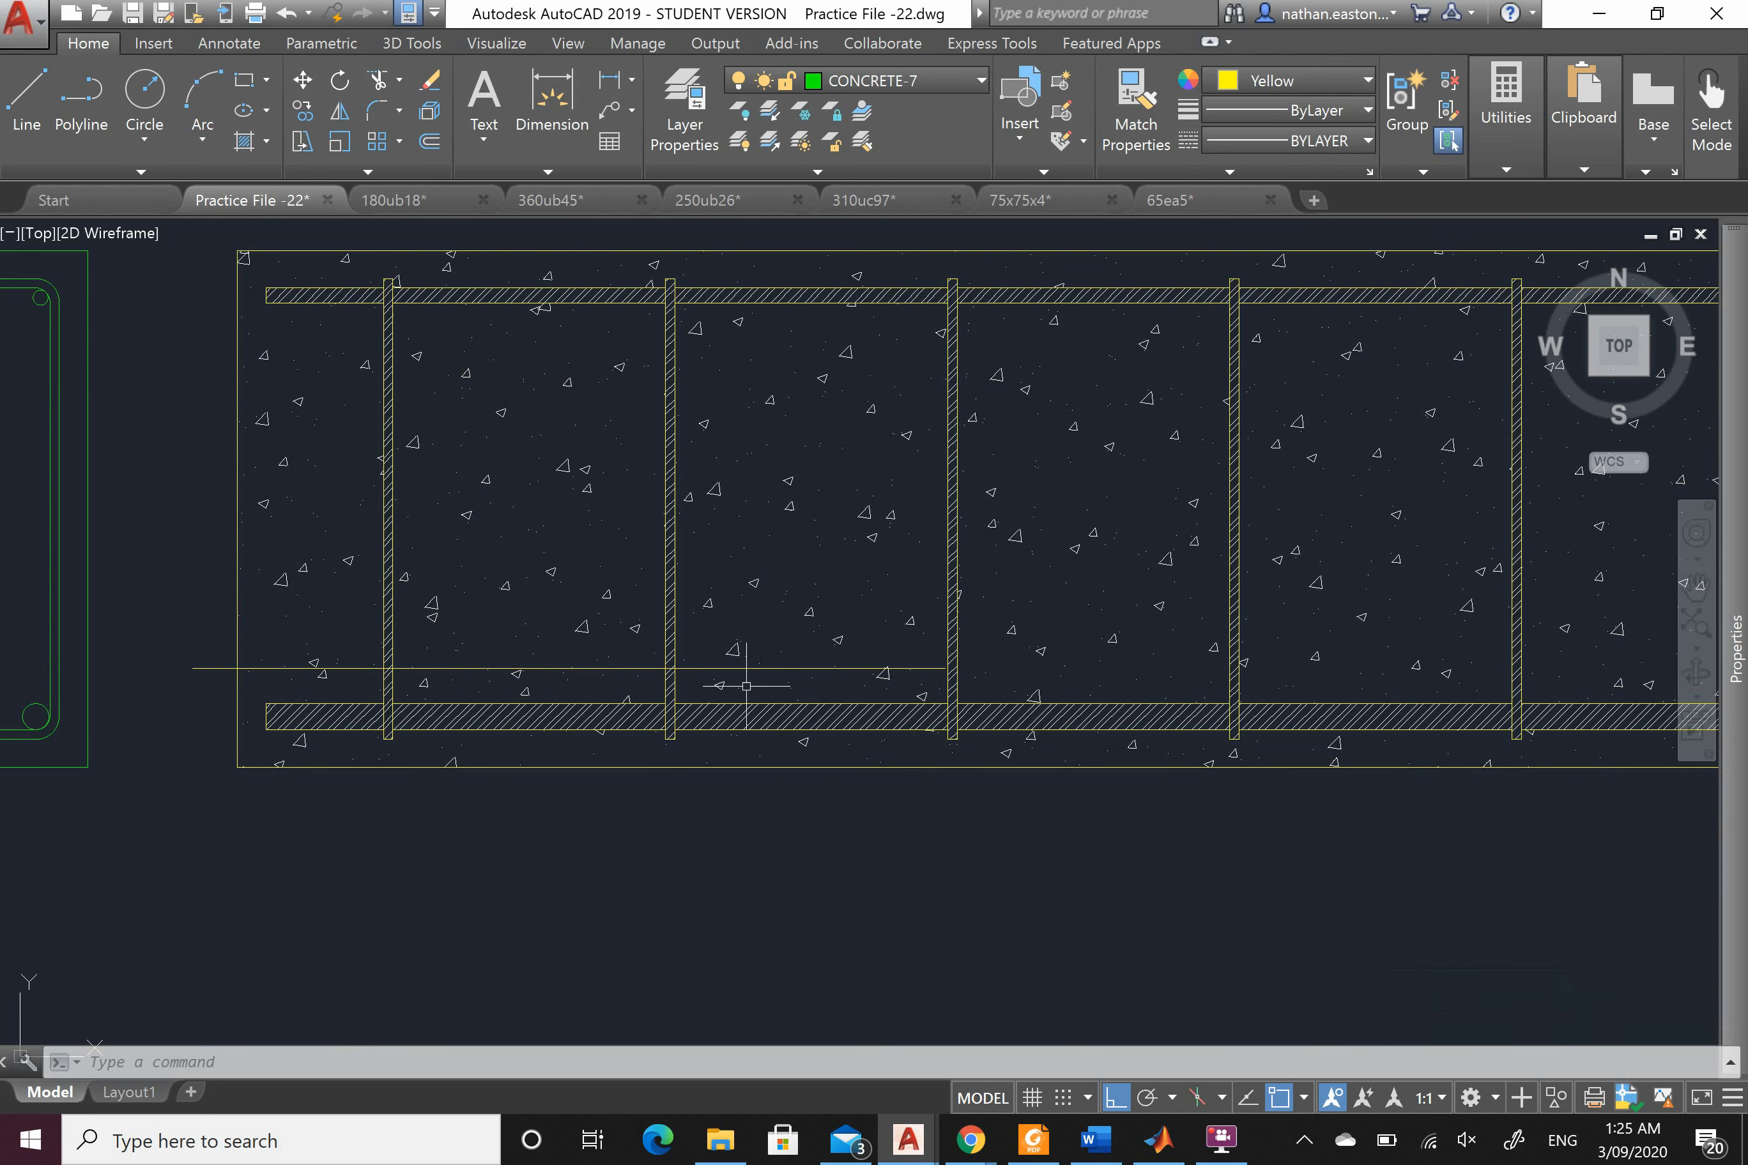
left_click(765, 668)
key("Delete")
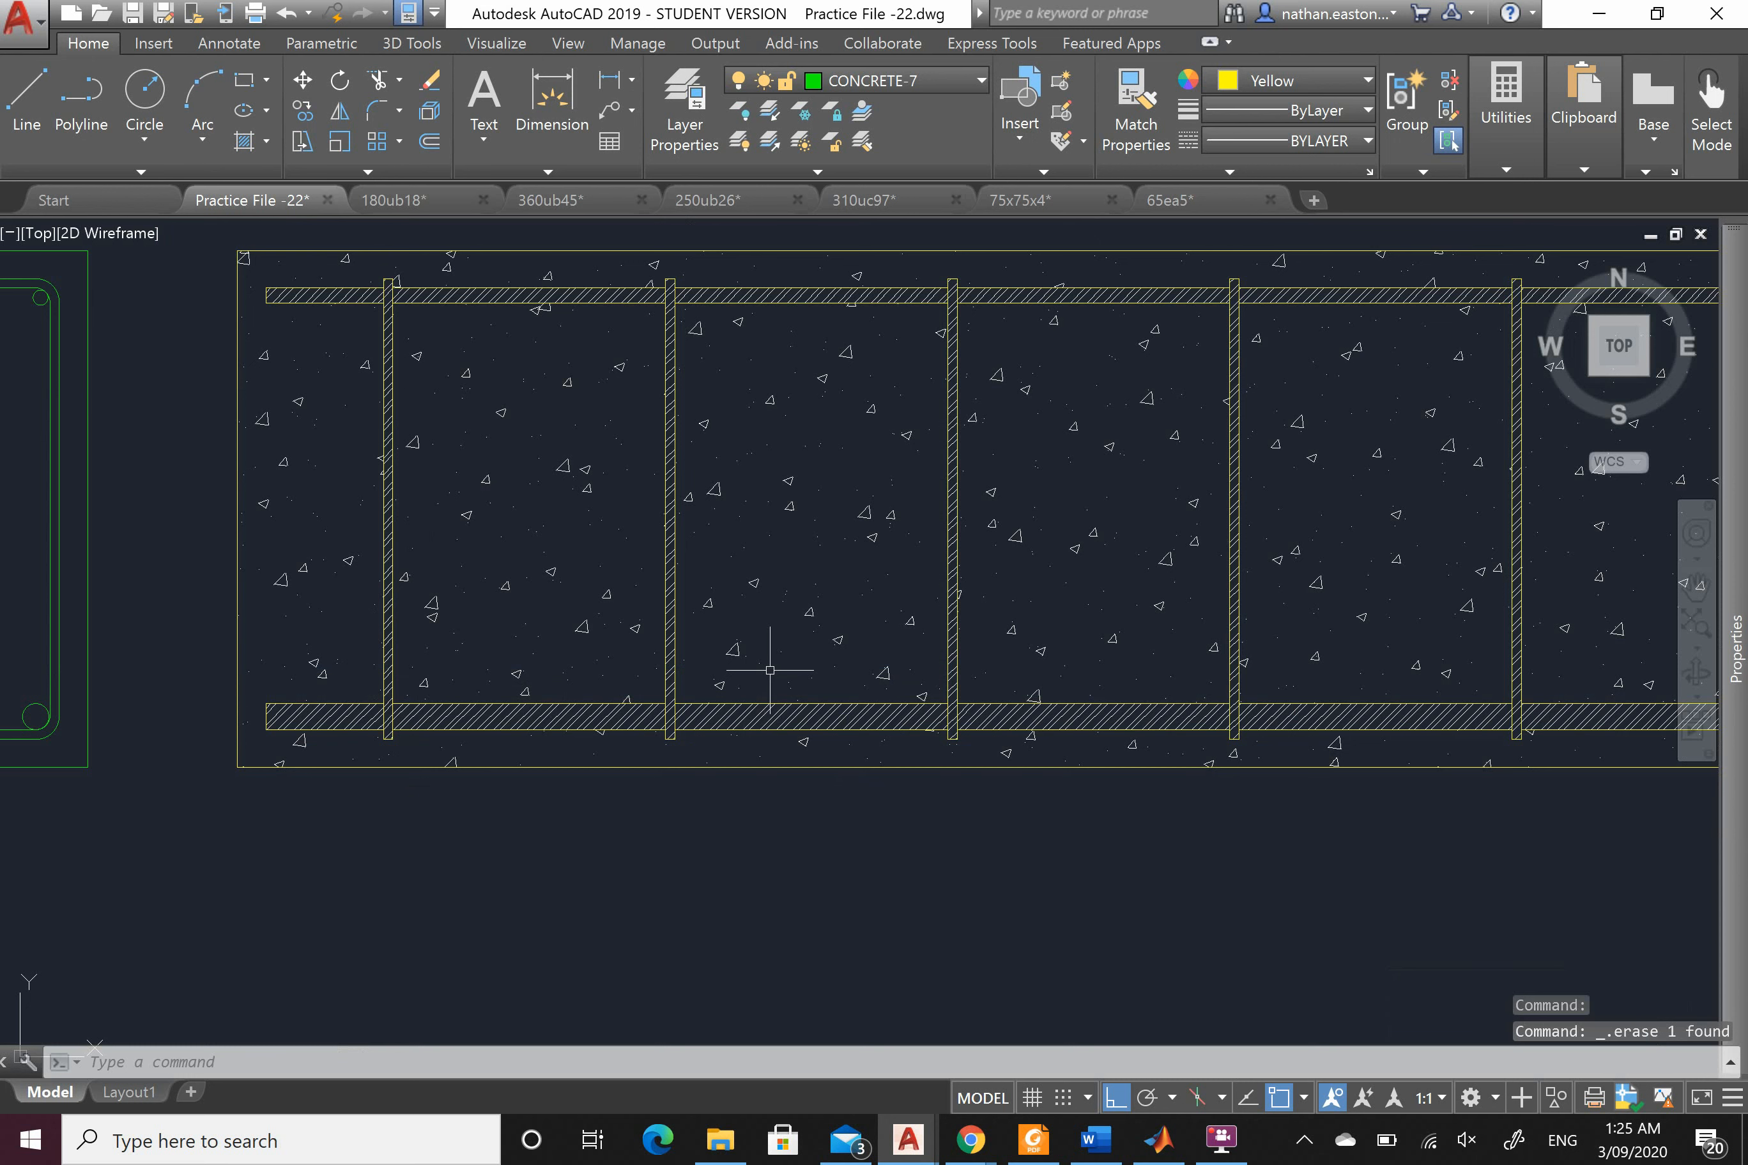
Step: Review the hatched beam elevation together with its cross-section, the connection details and the steel sections
scroll(476, 585, "down", 4)
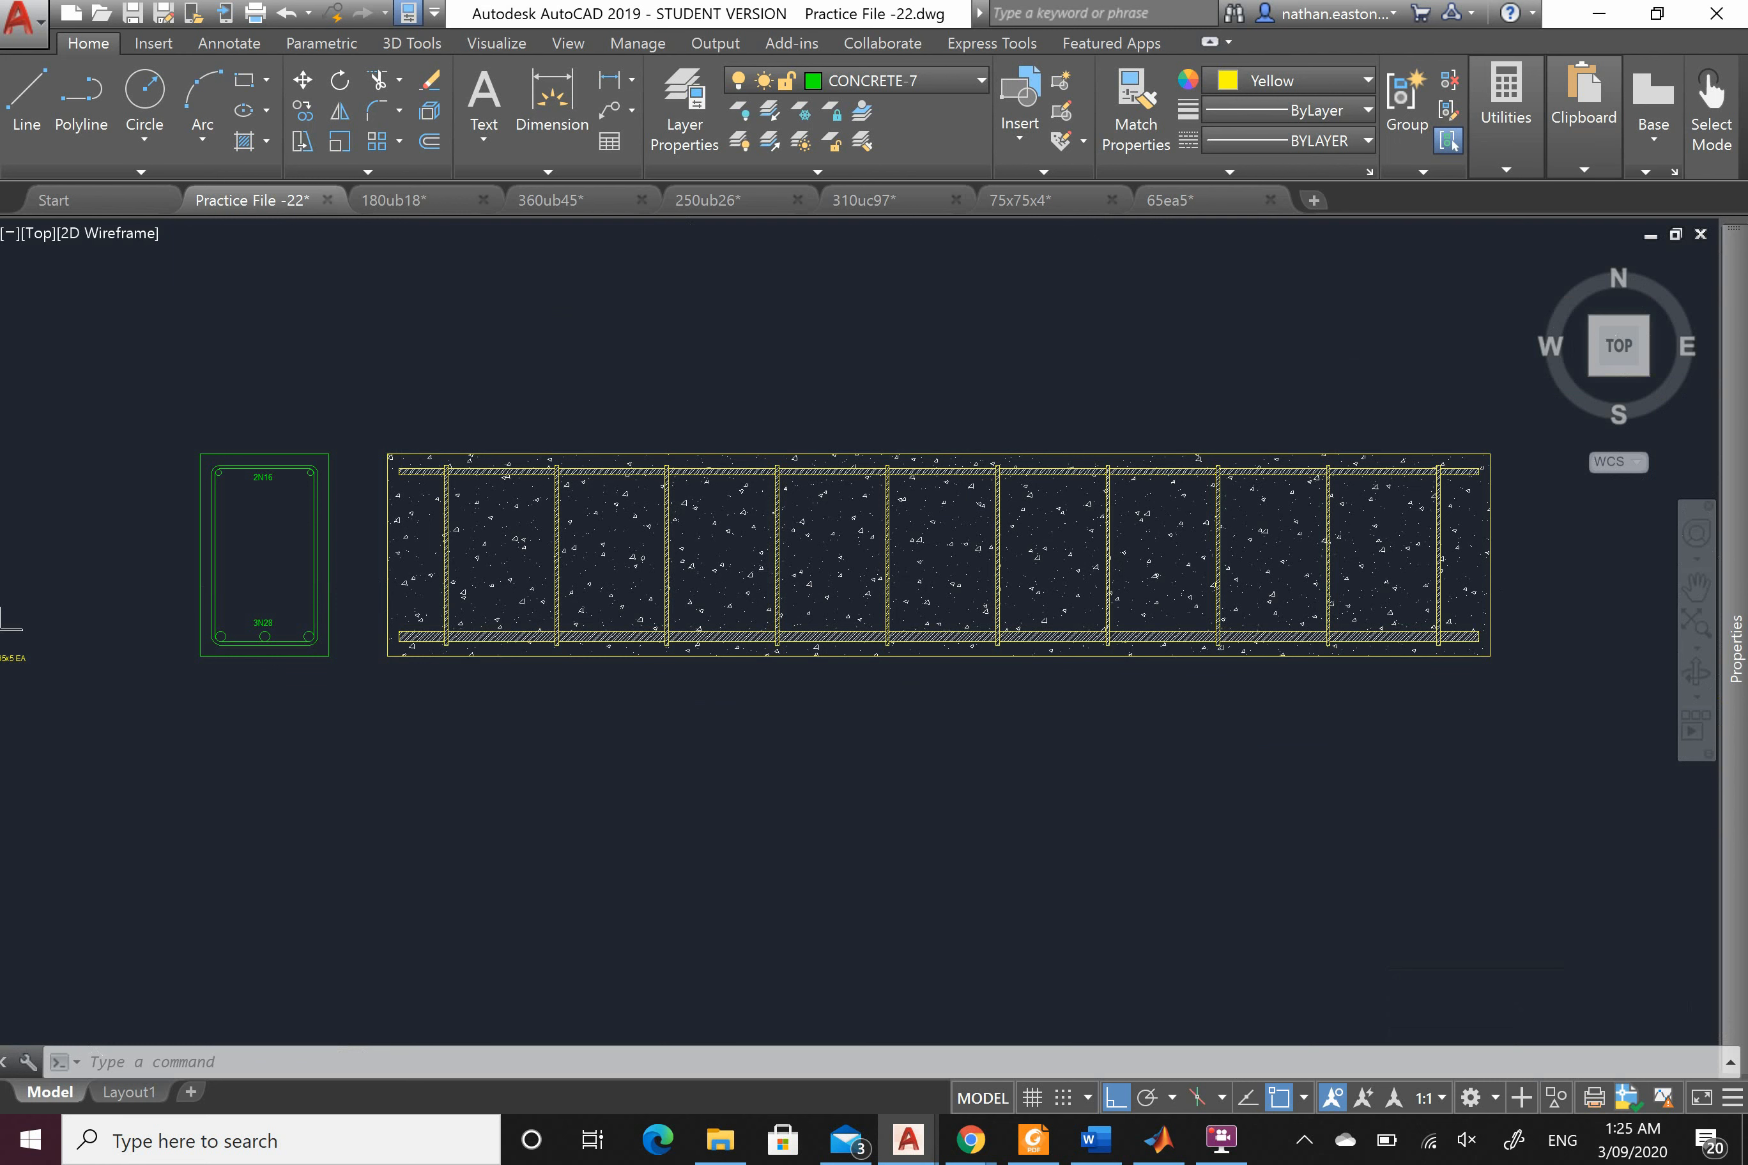
scroll(719, 727, "down", 2)
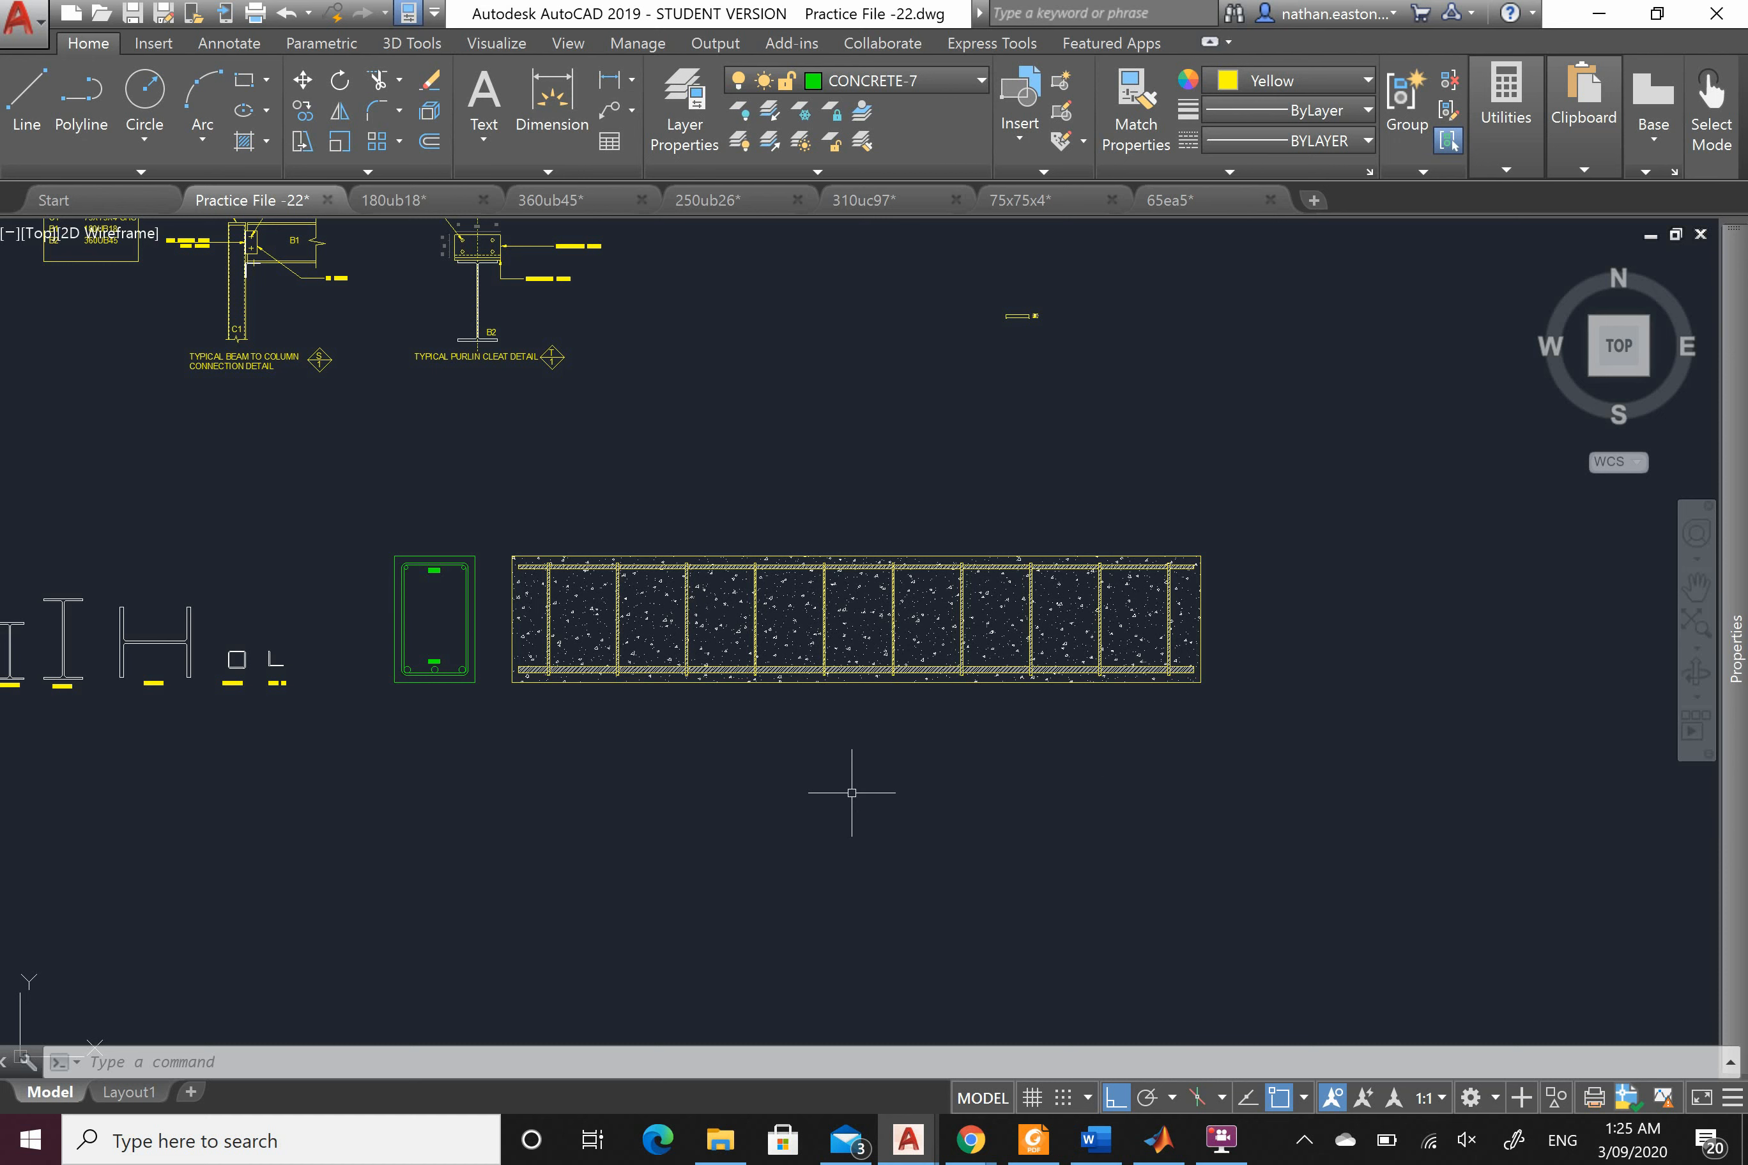
scroll(775, 595, "down", 2)
scroll(442, 363, "up", 2)
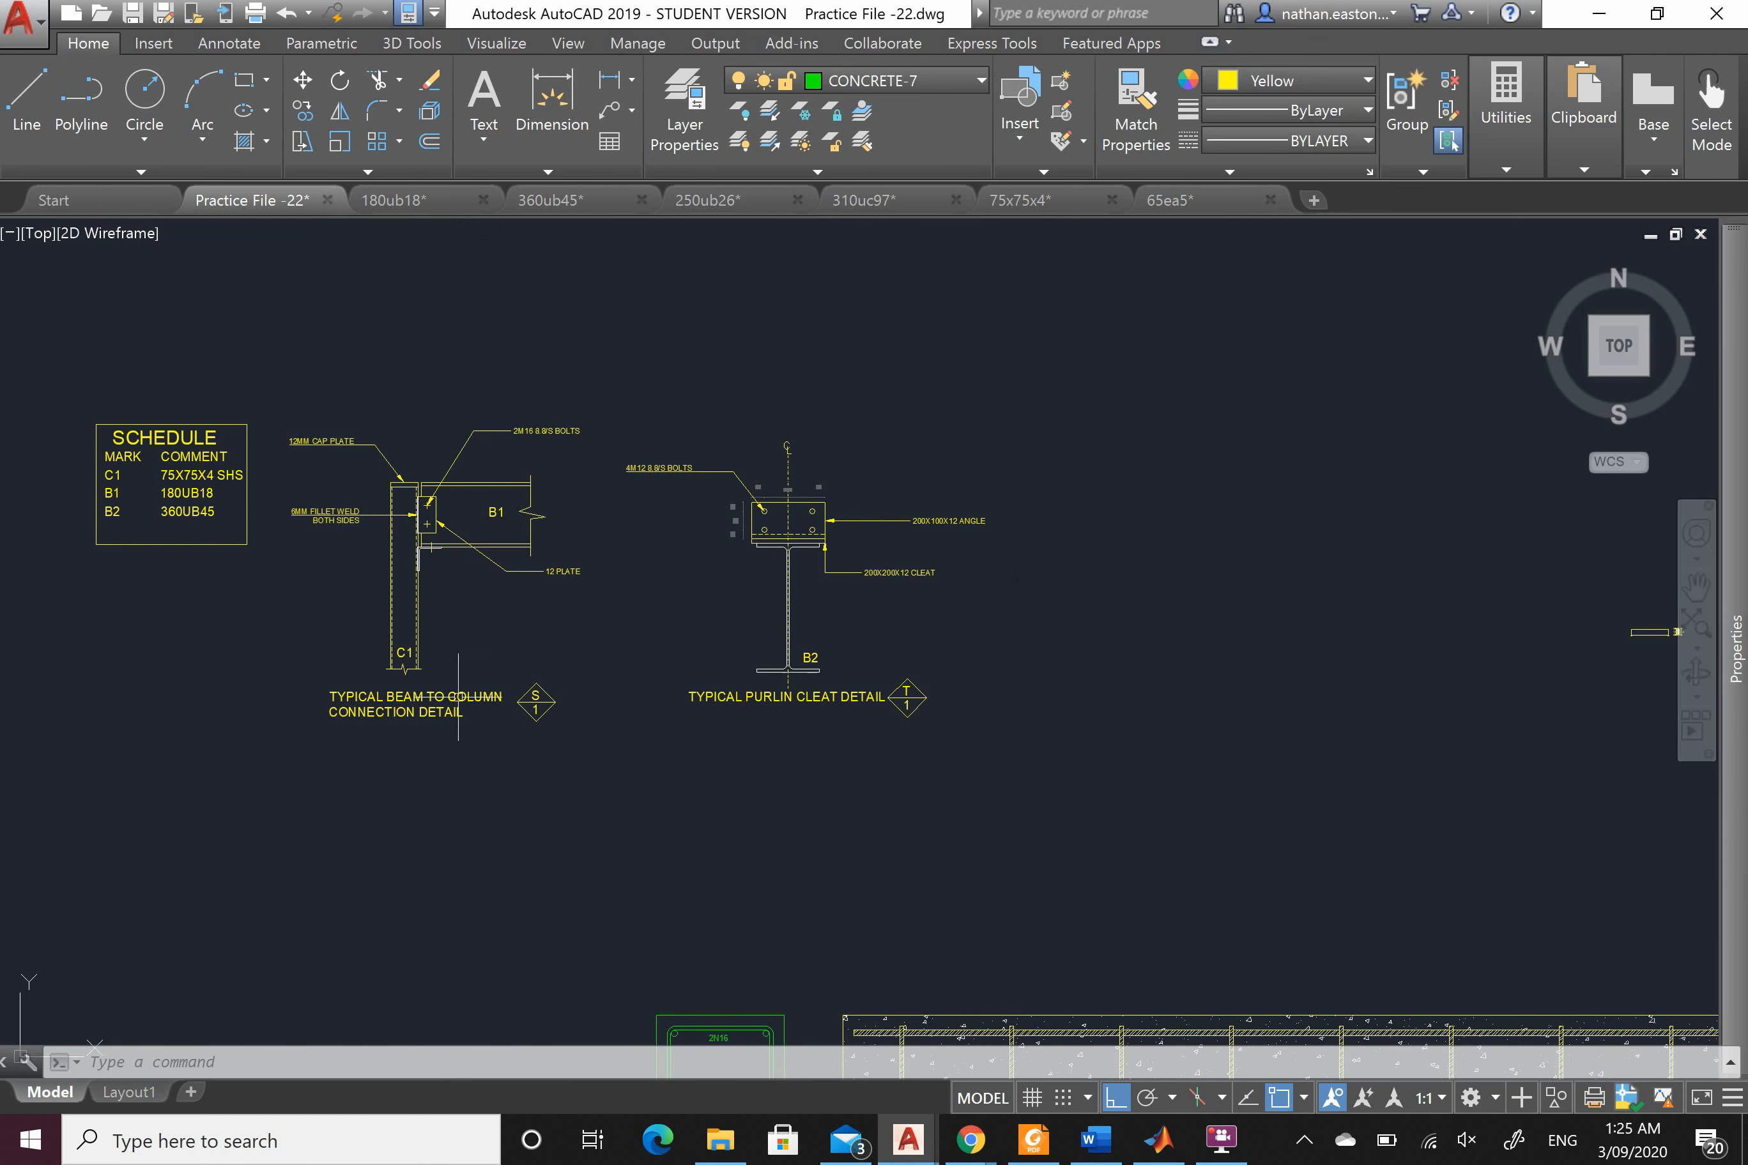
scroll(467, 474, "down", 3)
scroll(635, 665, "down", 2)
scroll(759, 789, "up", 3)
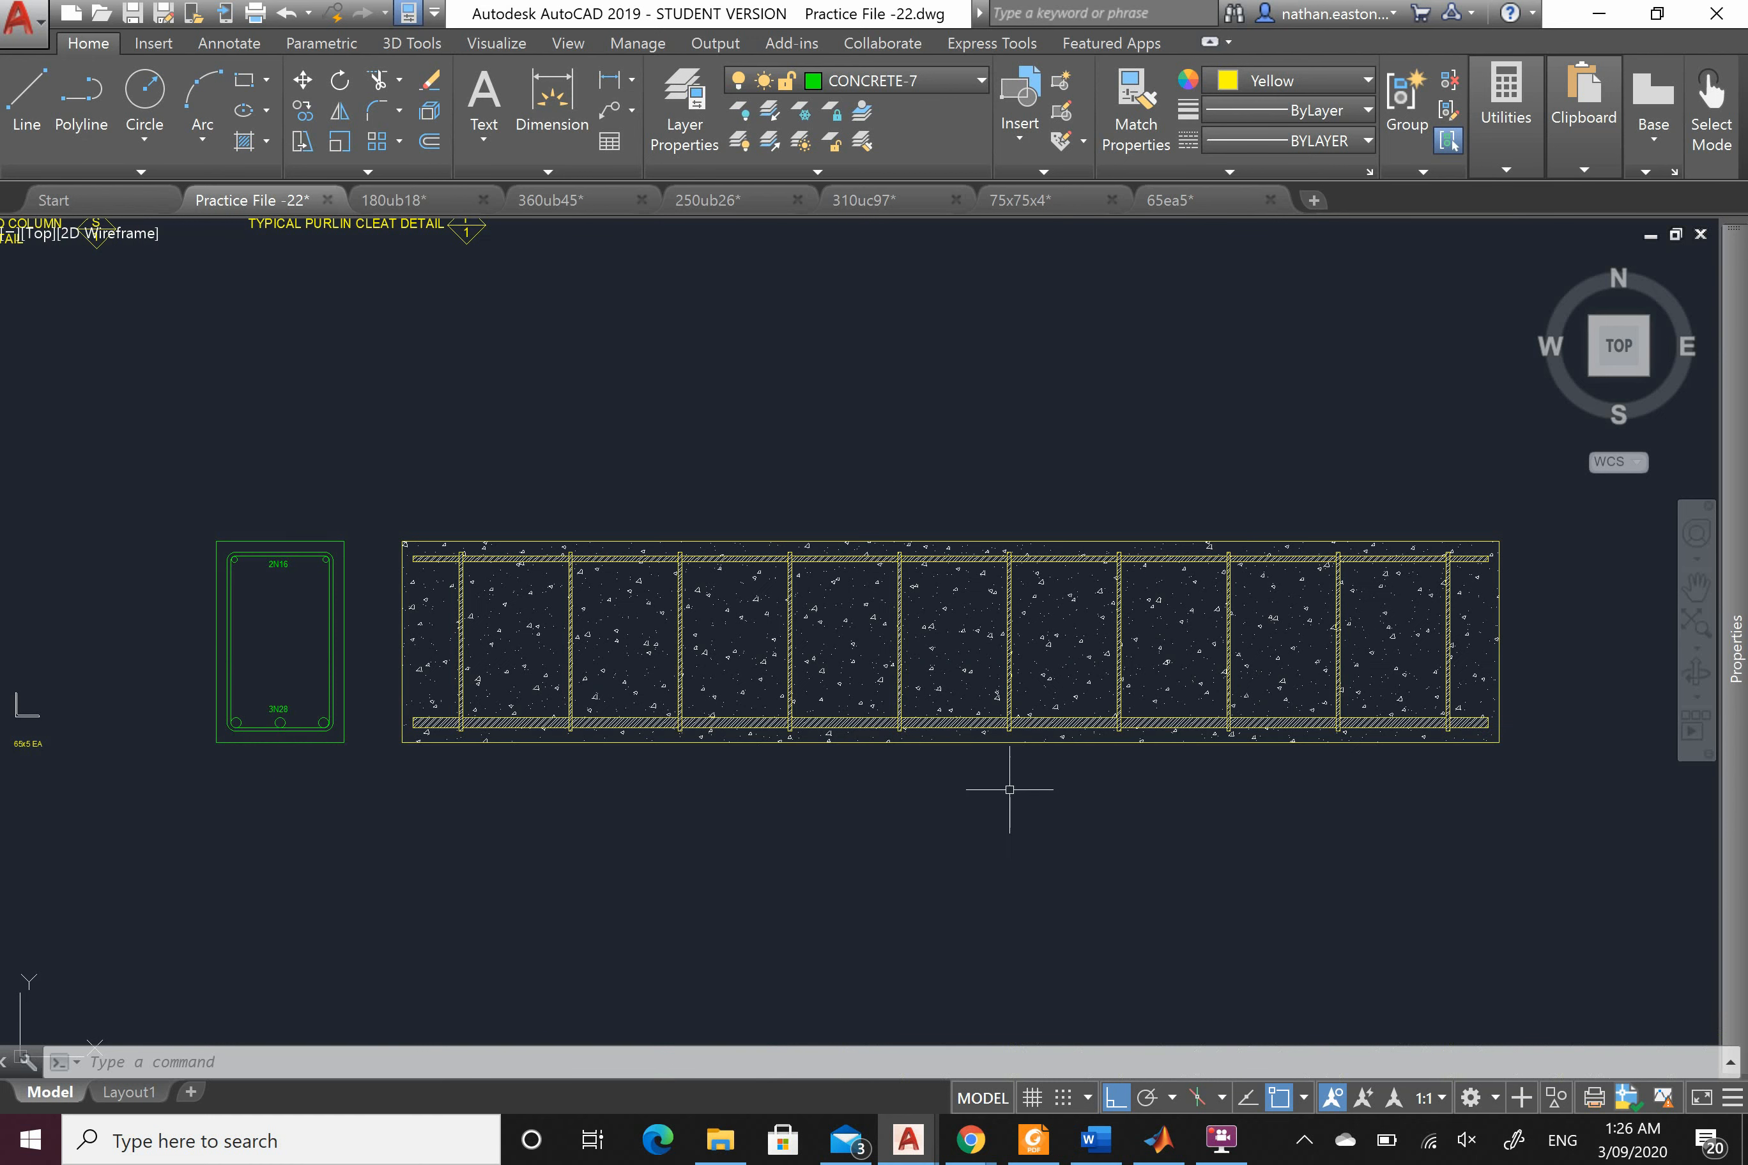
scroll(978, 789, "down", 2)
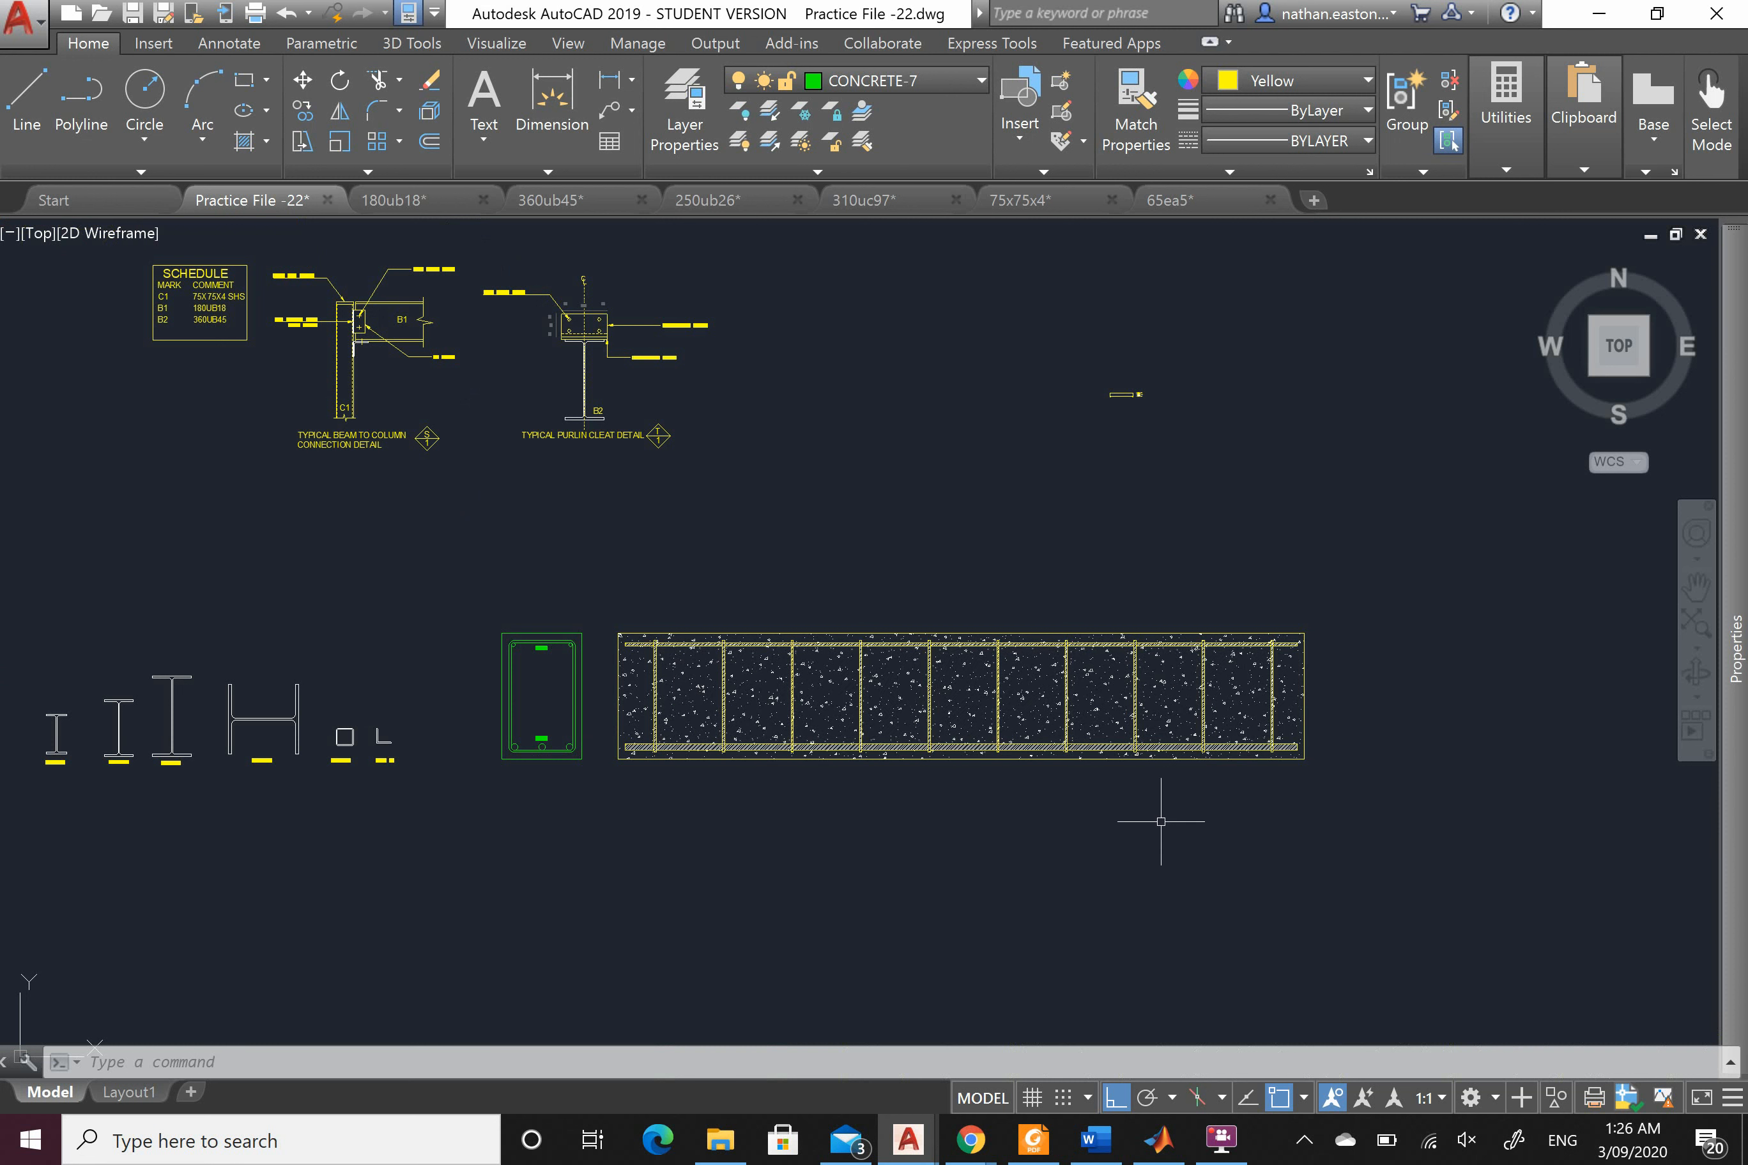